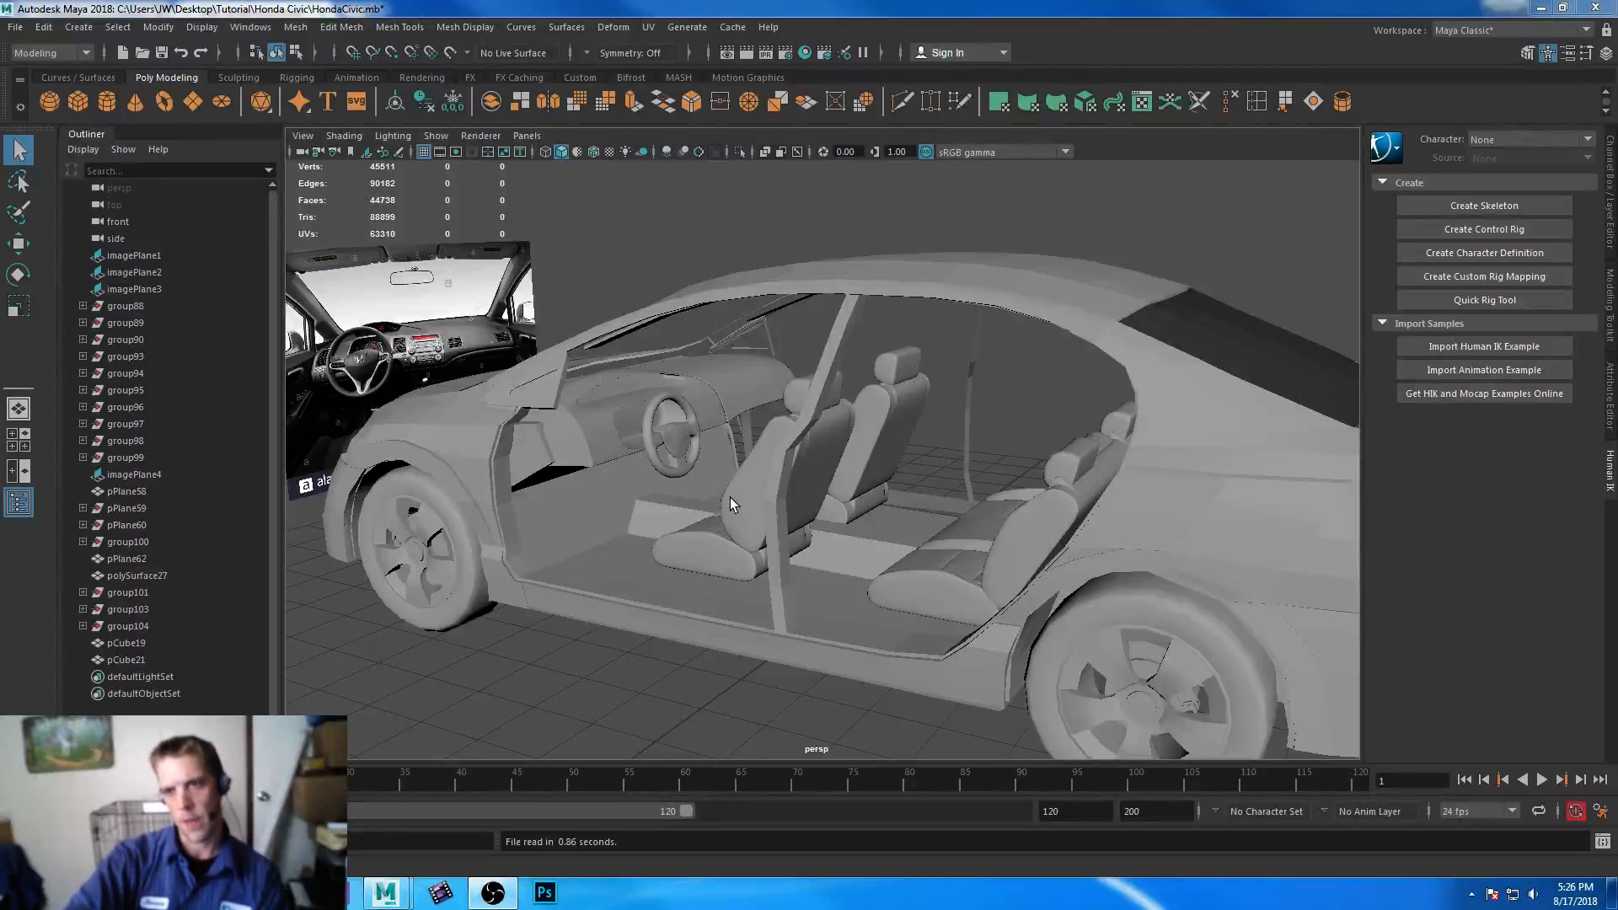
Step: Select the rear seat's backrest, headrests and bottom cushion, leaving out the car body, and lower them together toward the floor
alt+middle_drag(714, 414, 742, 489)
alt+right_drag(741, 489, 820, 592)
alt+drag(820, 592, 881, 483)
alt+drag(1054, 499, 932, 455)
click(932, 455)
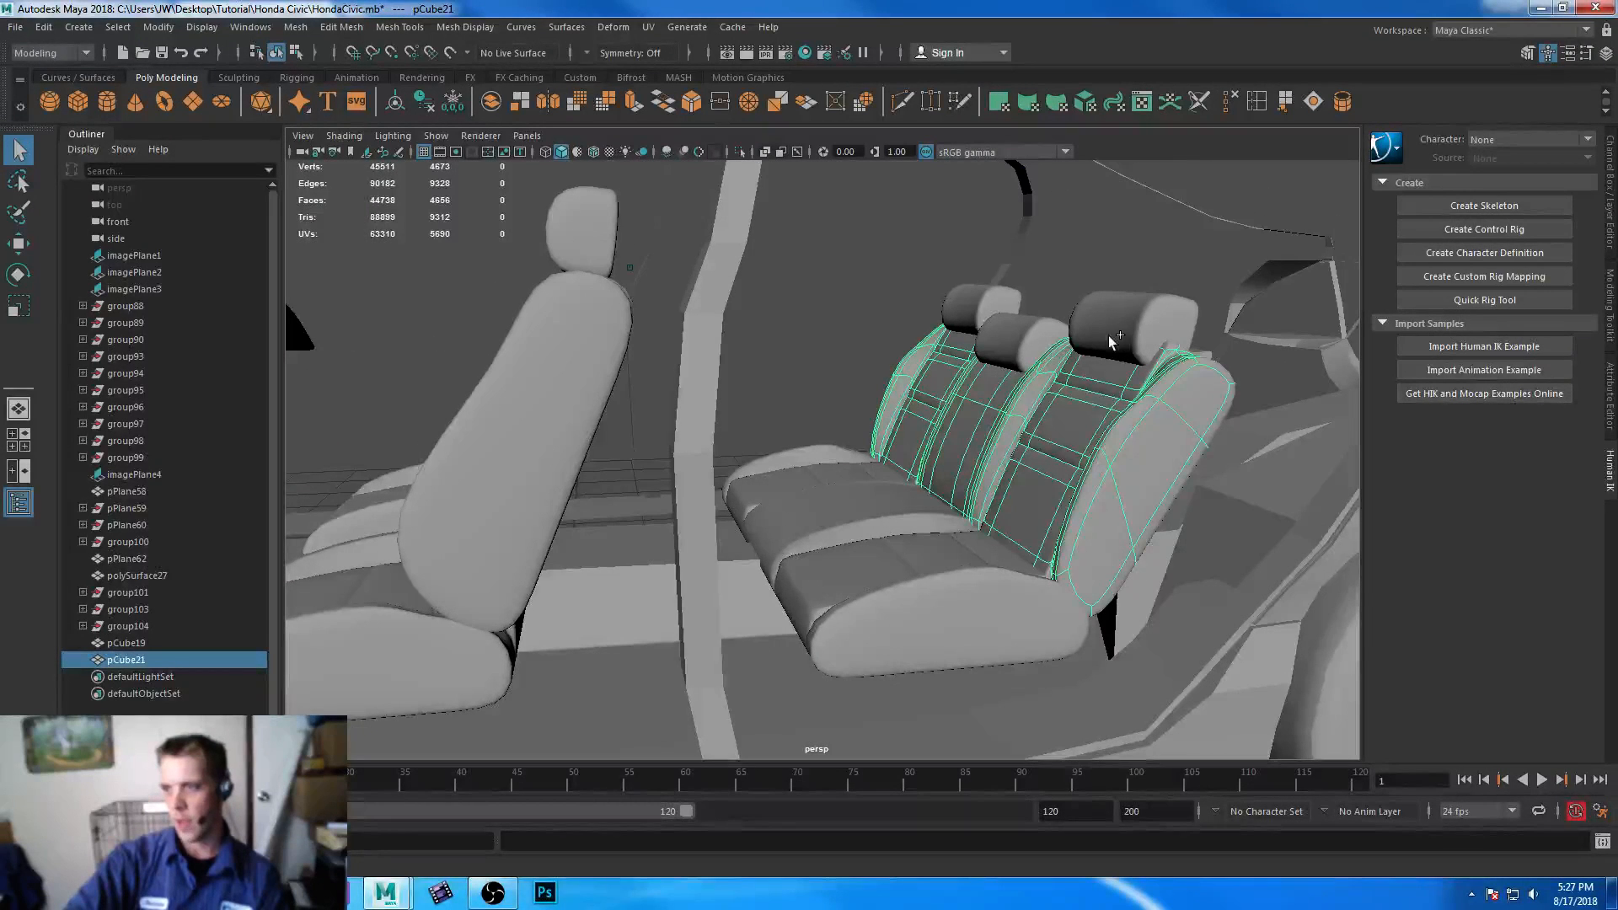
shift+click(1014, 339)
shift+click(1033, 322)
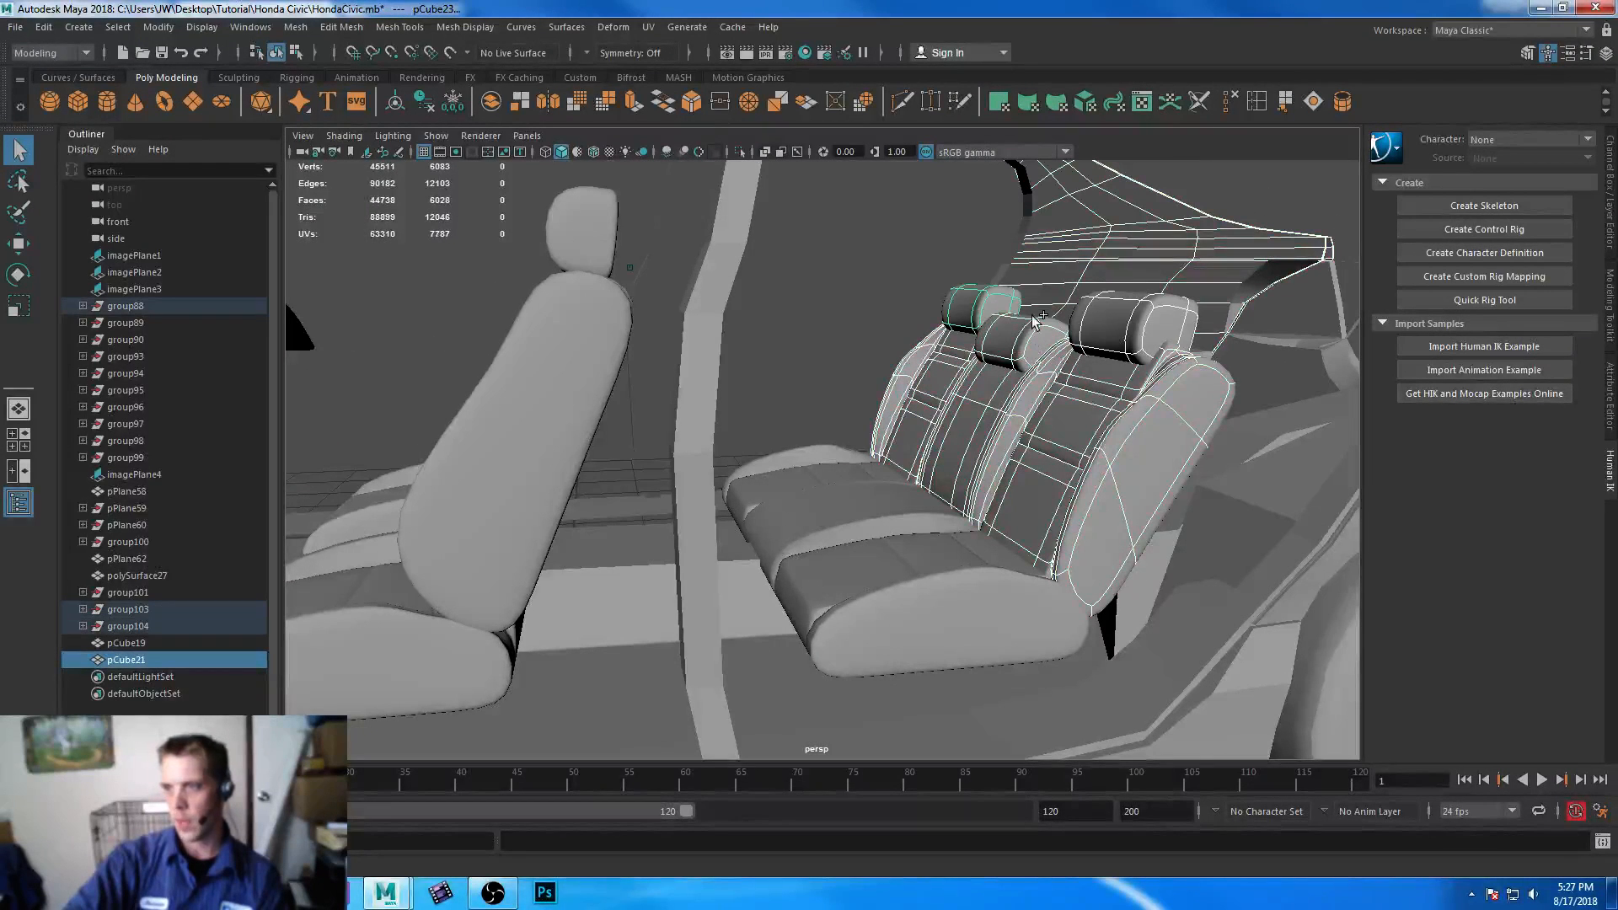
shift+click(1123, 239)
shift+click(859, 535)
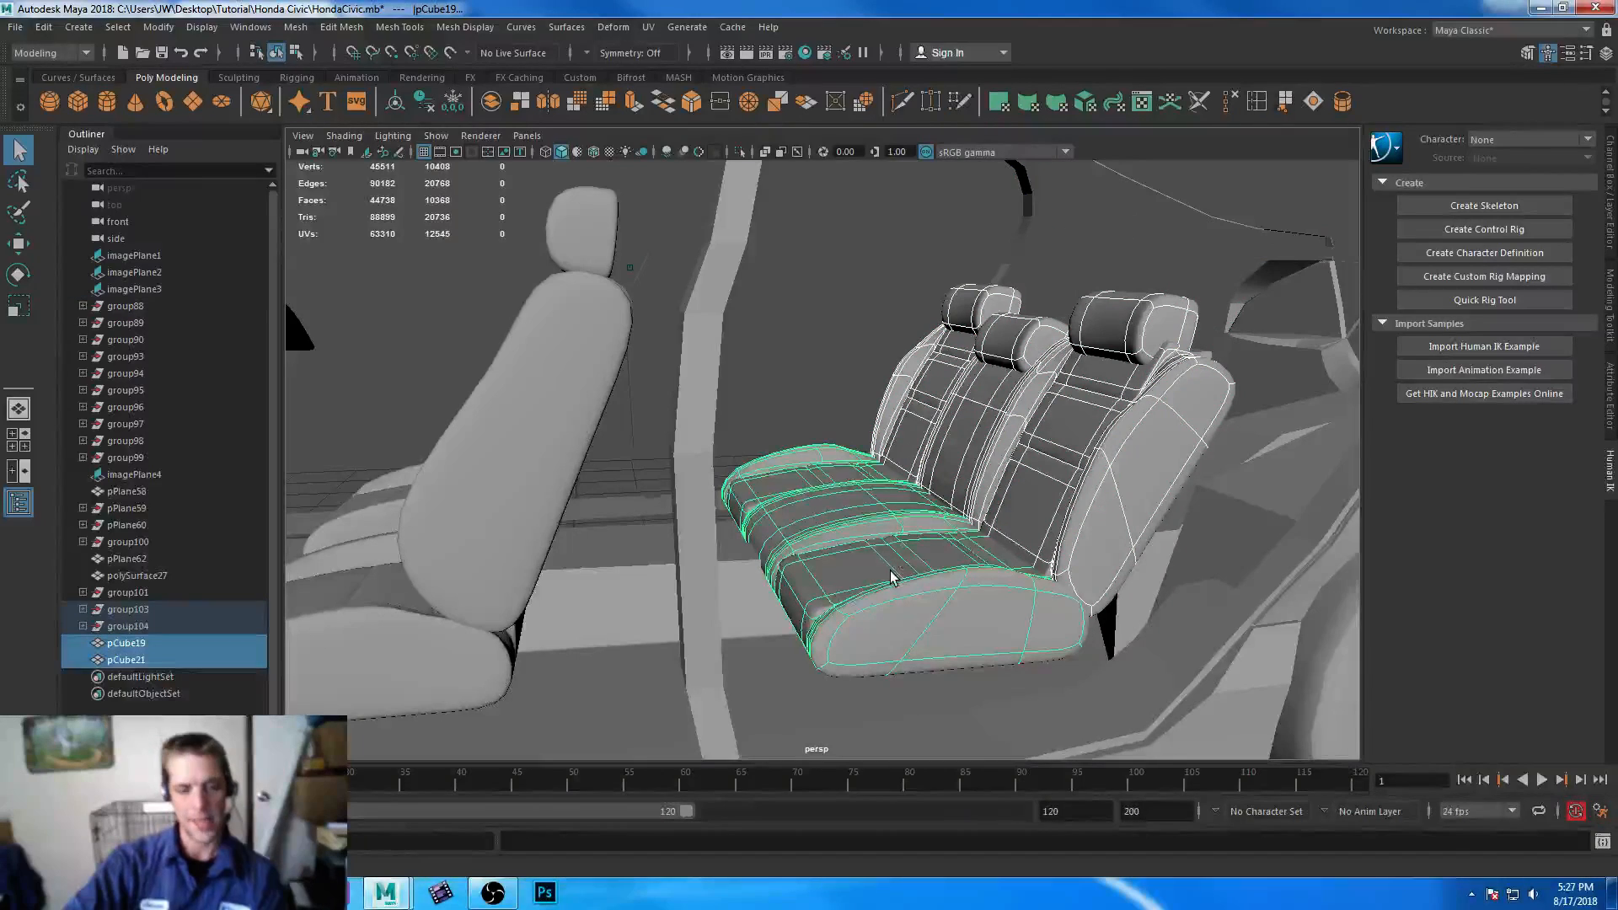
key(w)
drag(865, 444, 814, 546)
scroll(863, 428, down, 5)
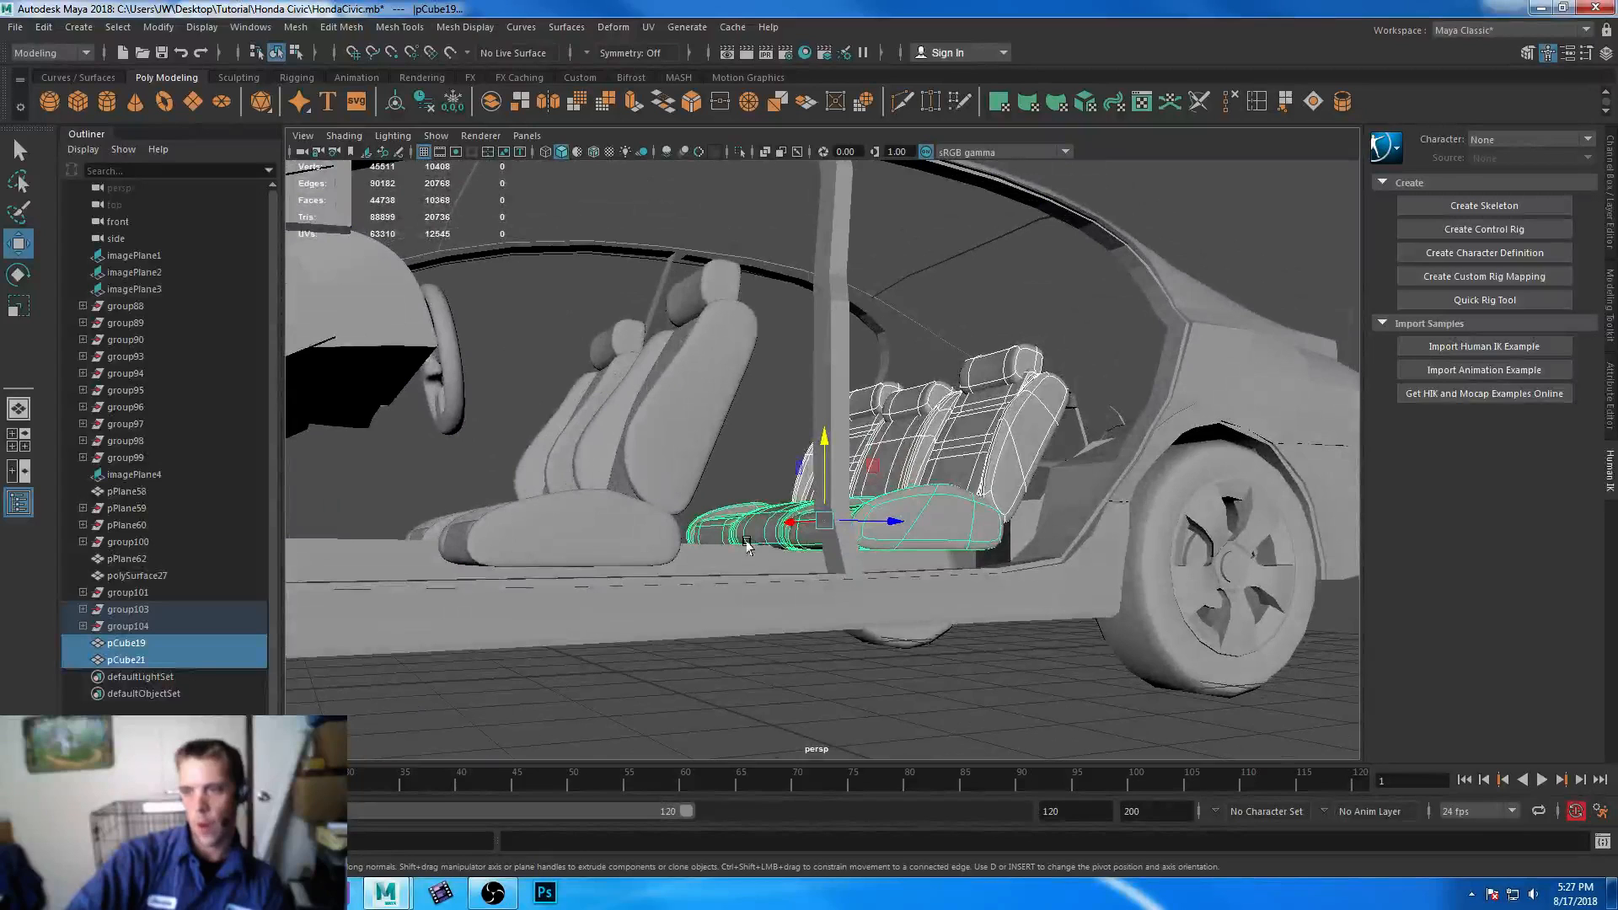
Step: Select the dashboard mesh and examine its lower centre edge and the gap above the floor tunnel between the front seats
alt+drag(760, 431, 665, 397)
scroll(793, 569, up, 2)
alt+right_drag(665, 397, 957, 625)
alt+drag(958, 625, 719, 354)
click(719, 363)
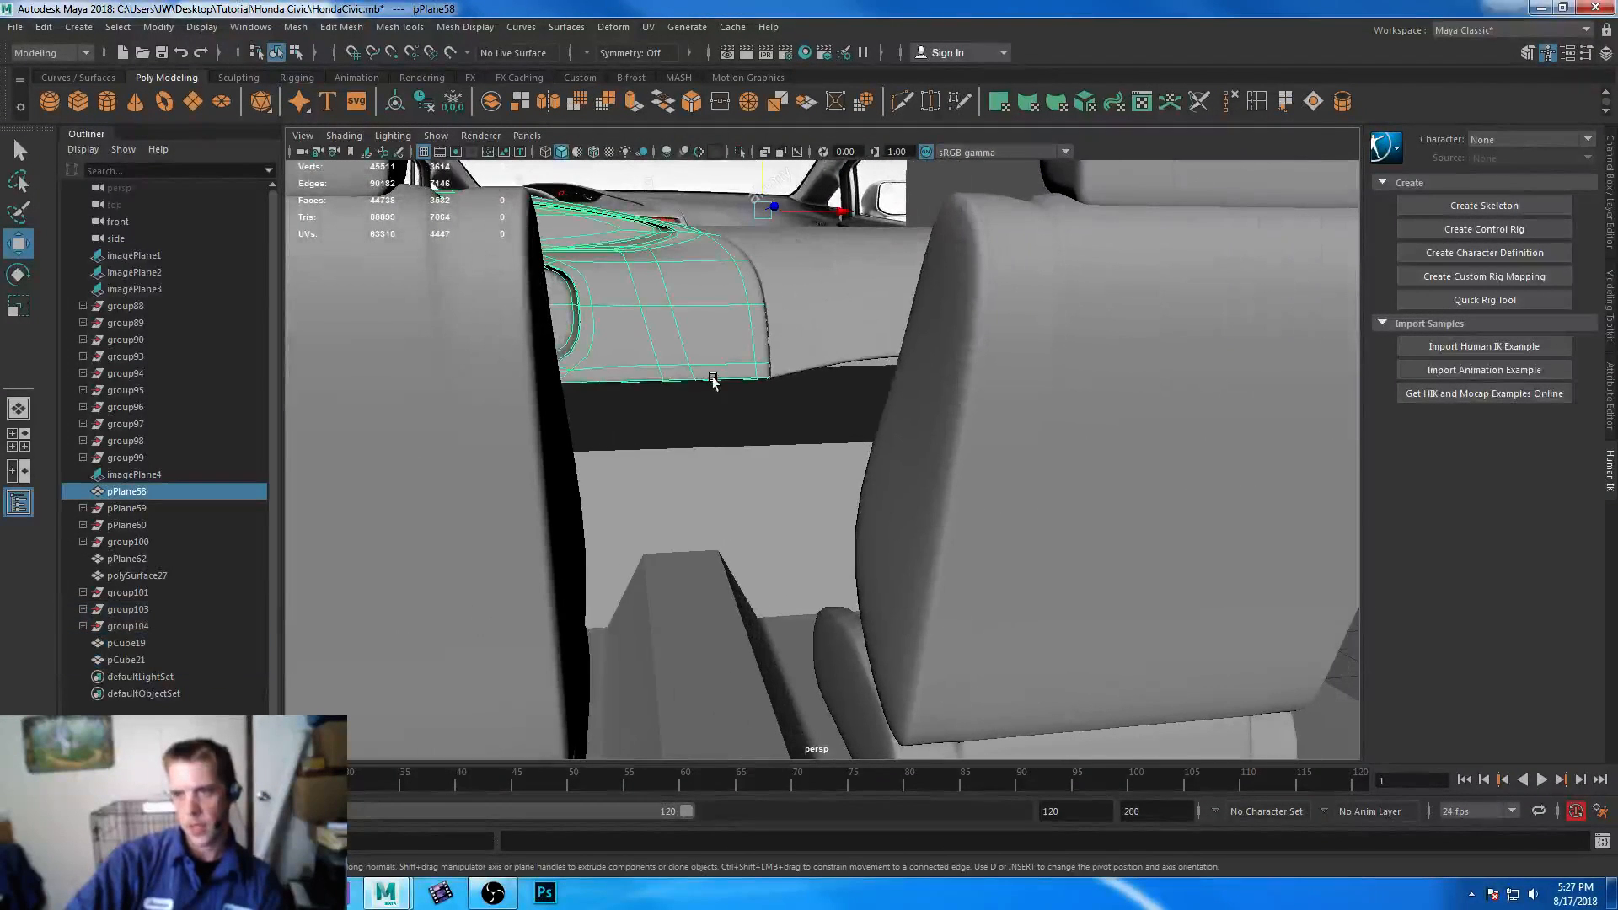
click(686, 320)
alt+right_drag(693, 346, 661, 539)
alt+drag(661, 538, 777, 589)
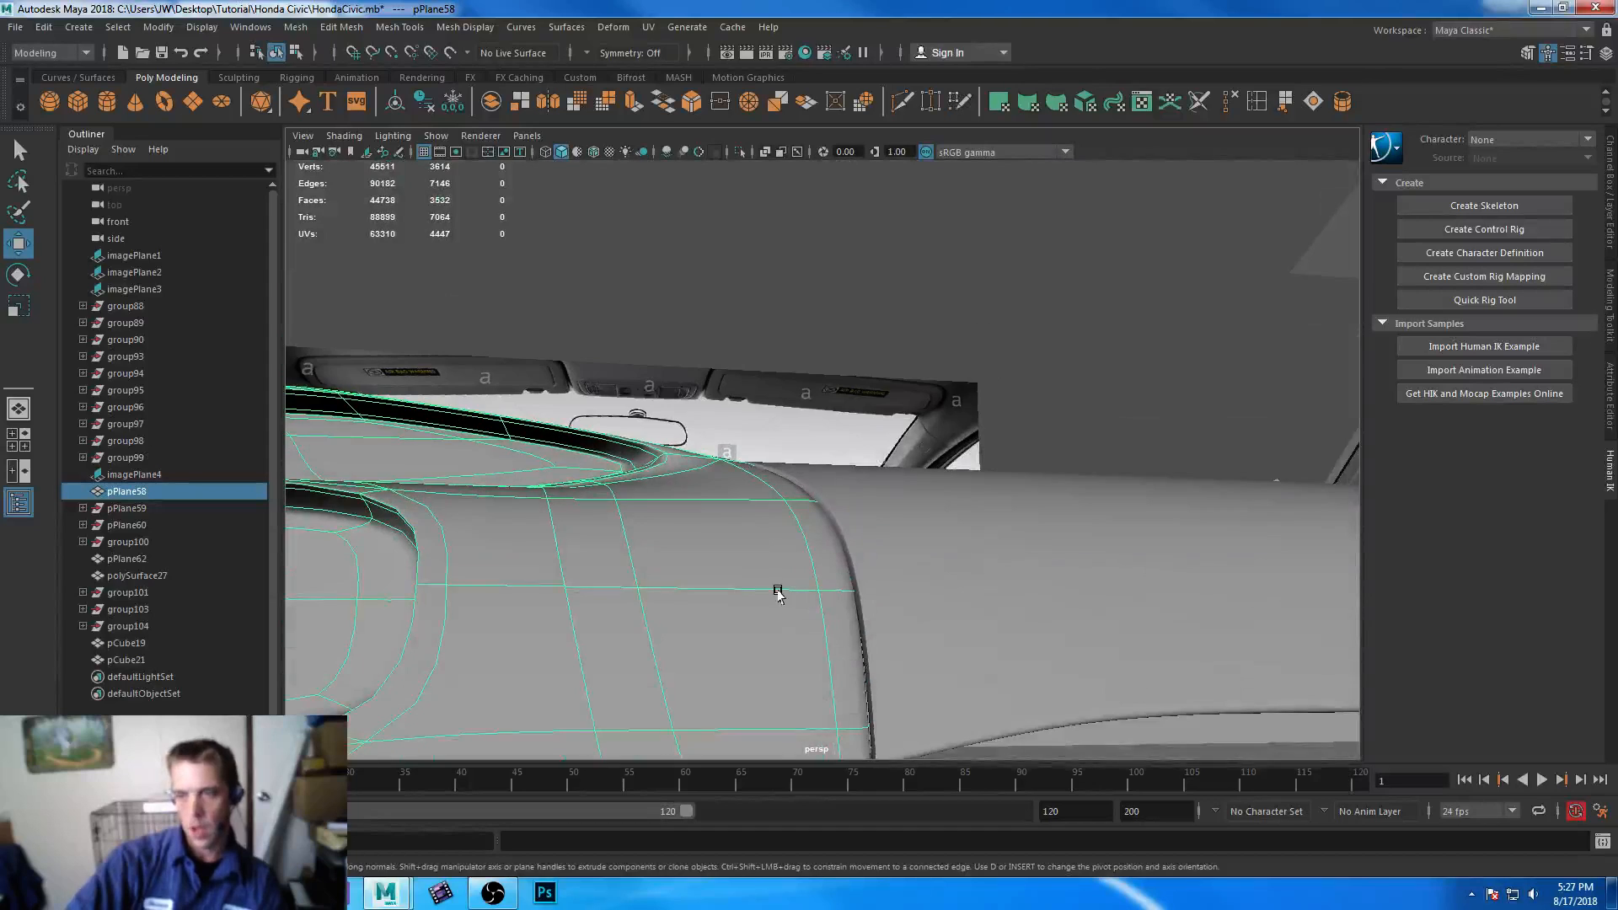
alt+middle_drag(776, 590, 815, 284)
alt+drag(815, 285, 769, 568)
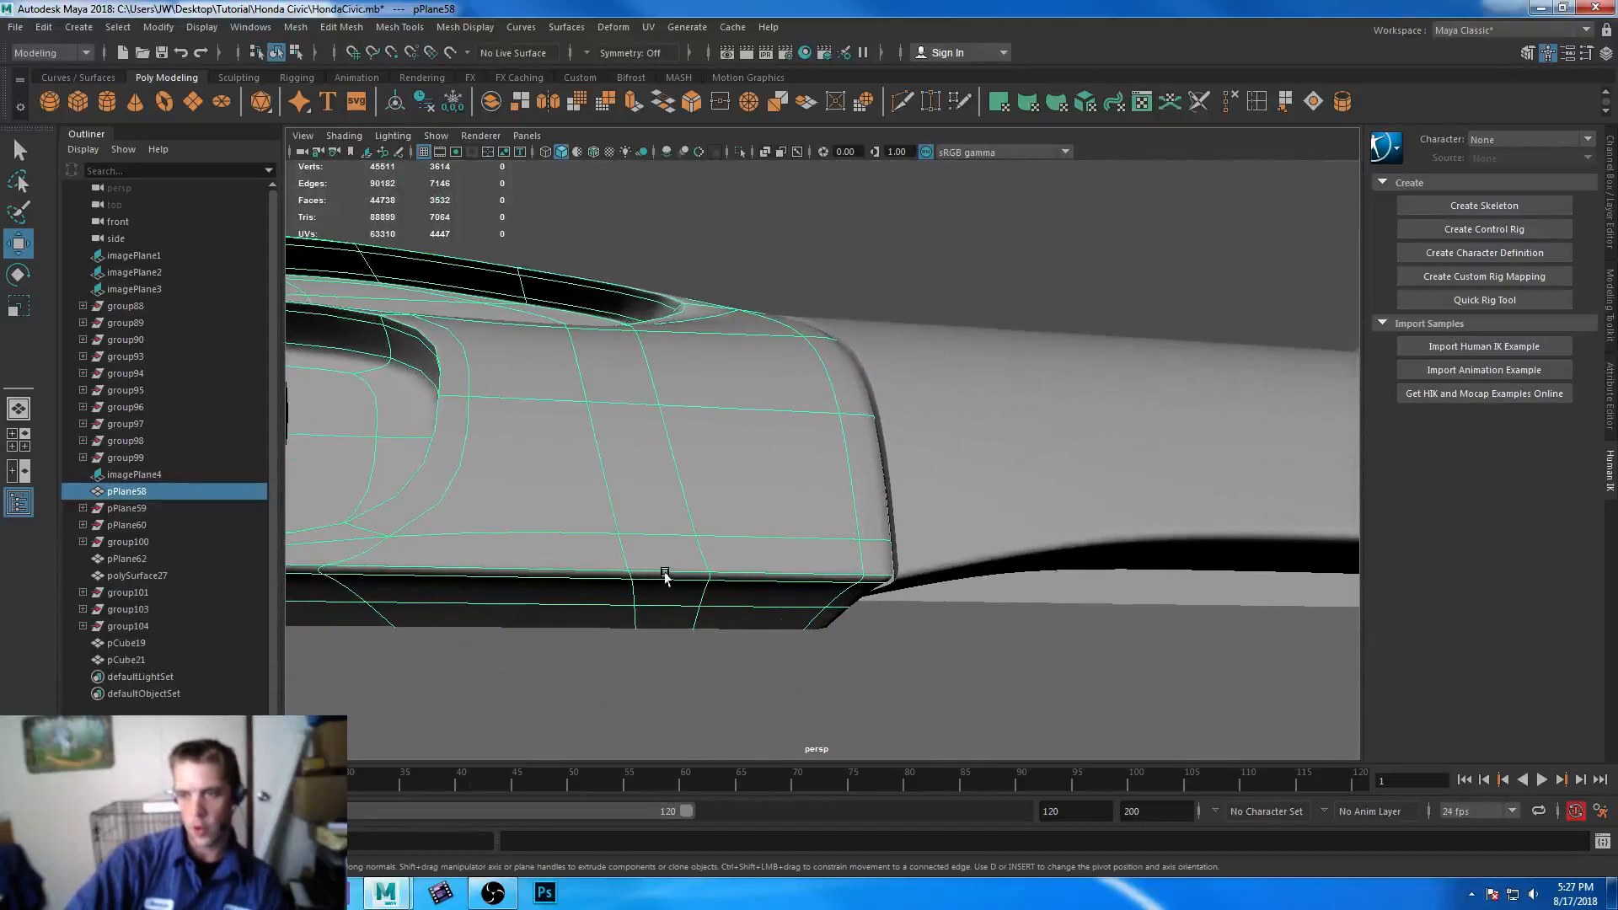
alt+right_drag(711, 653, 654, 498)
alt+middle_drag(666, 687, 718, 256)
alt+right_drag(800, 537, 716, 535)
mouse_move(716, 534)
alt+mouse_down()
mouse_move(762, 537)
mouse_move(719, 534)
alt+mouse_up()
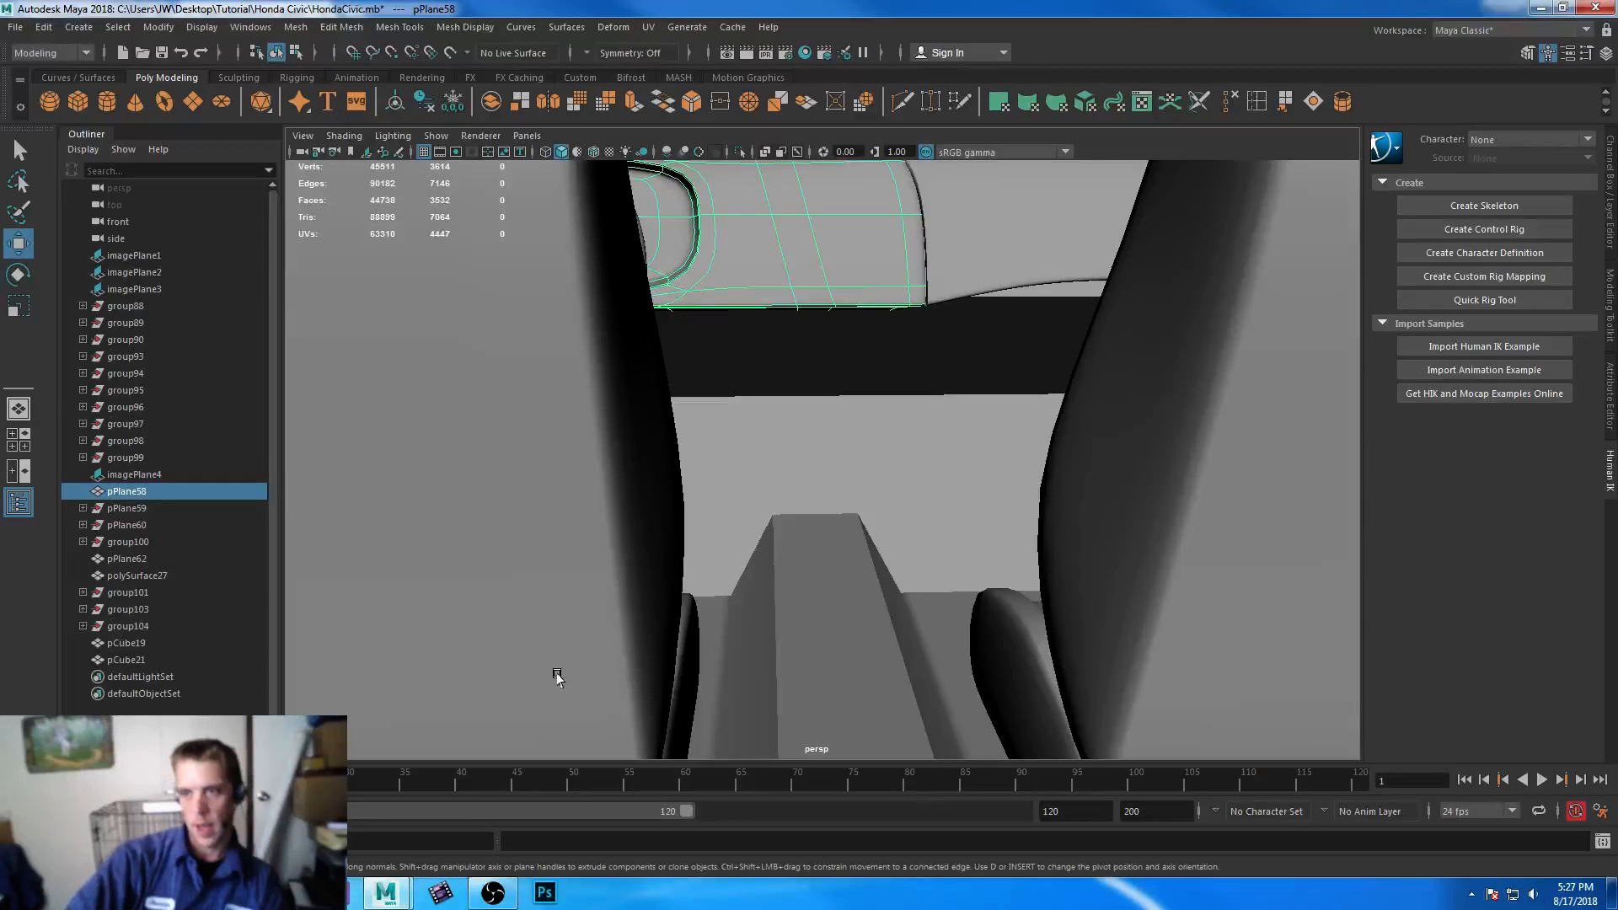
Step: Switch to the browser, open four Civic centre console reference photos in new tabs and view the dark shifter photo
click(228, 894)
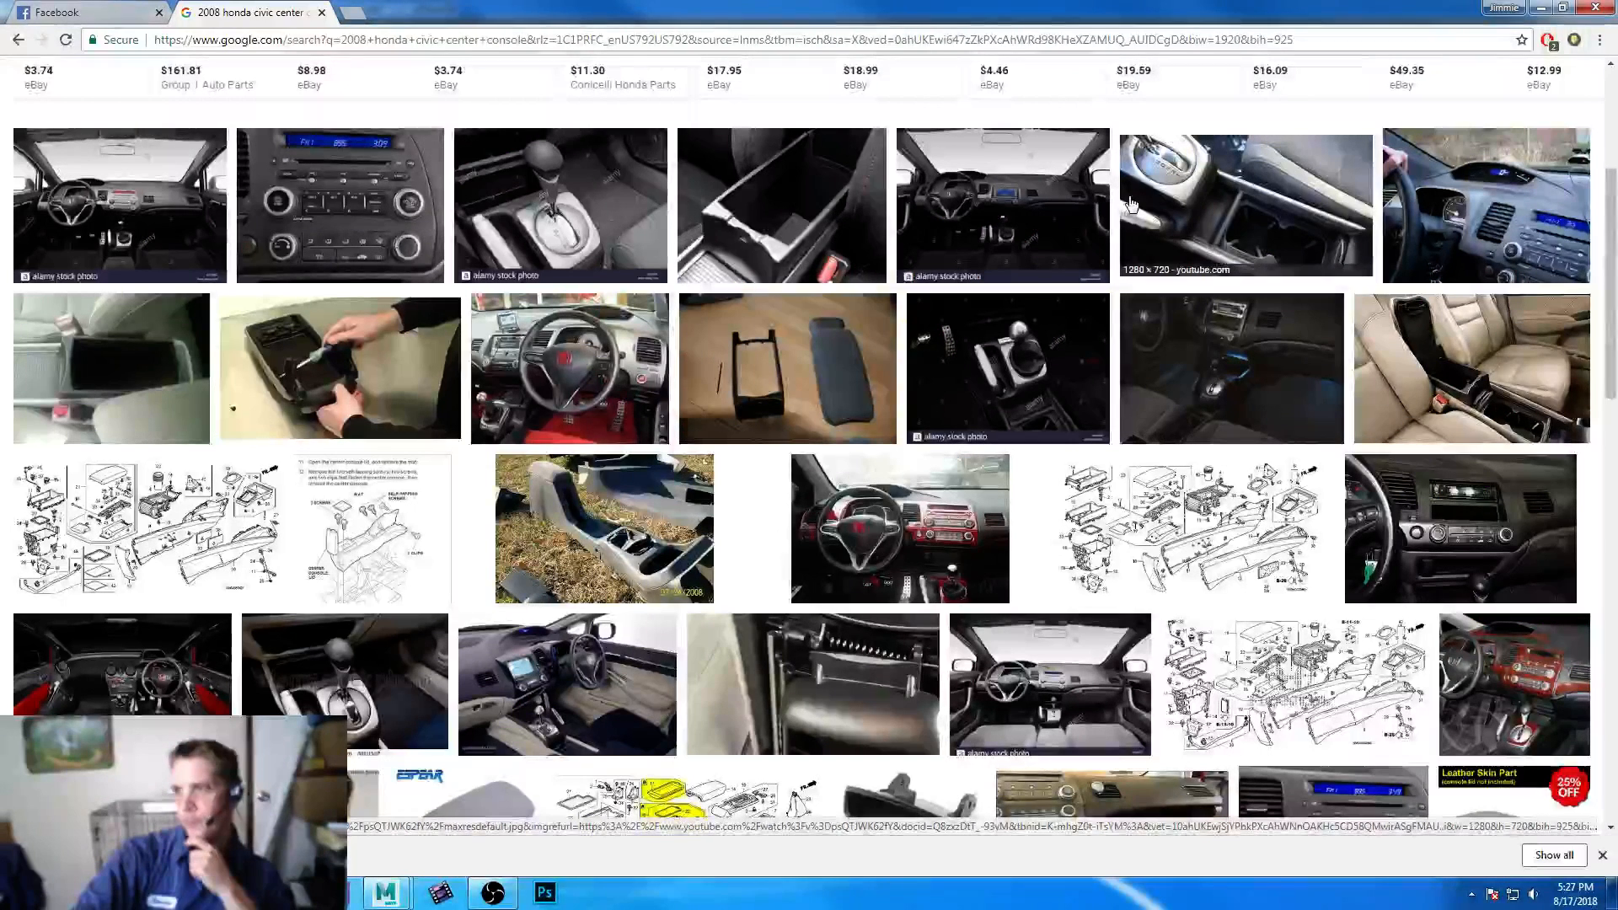
right_click(1213, 373)
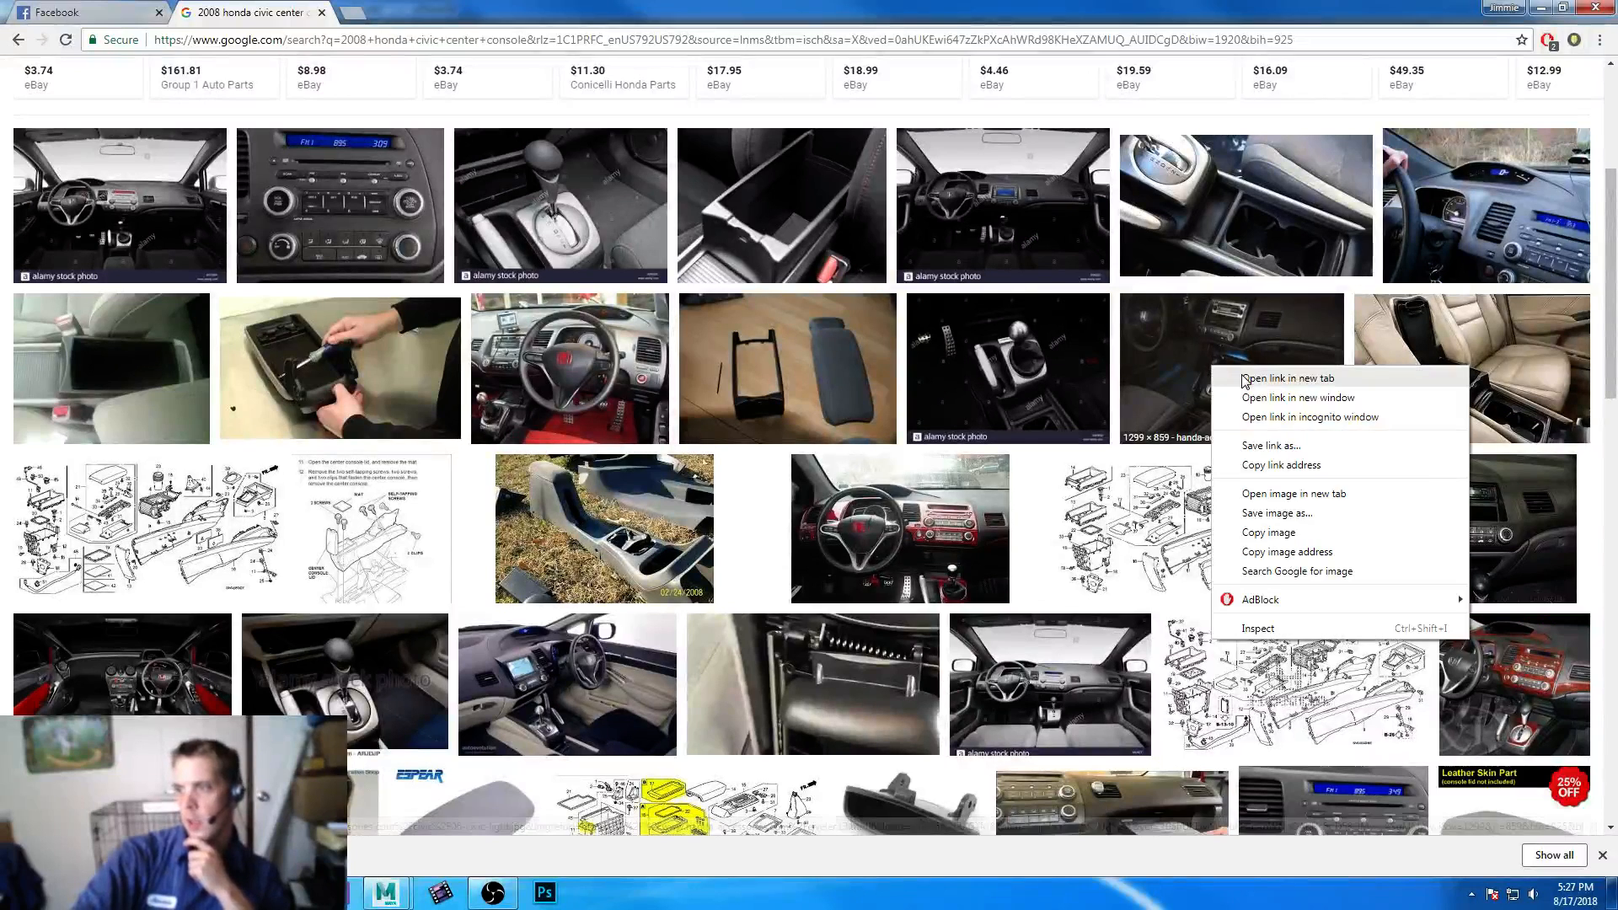
click(1264, 377)
right_click(1239, 199)
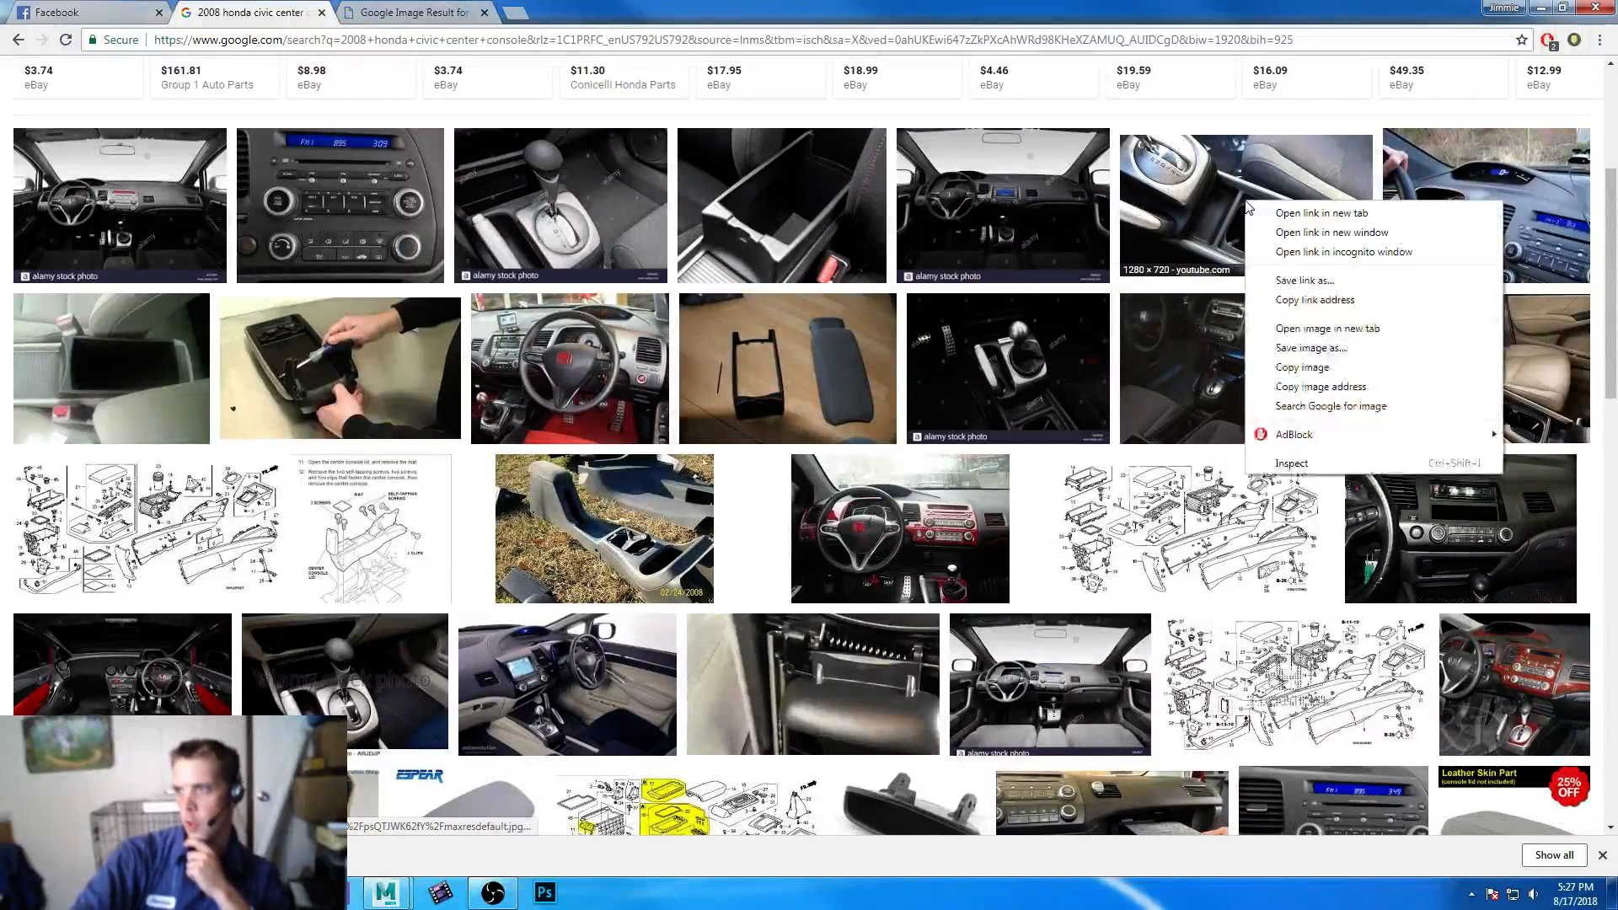
click(1298, 214)
right_click(1357, 358)
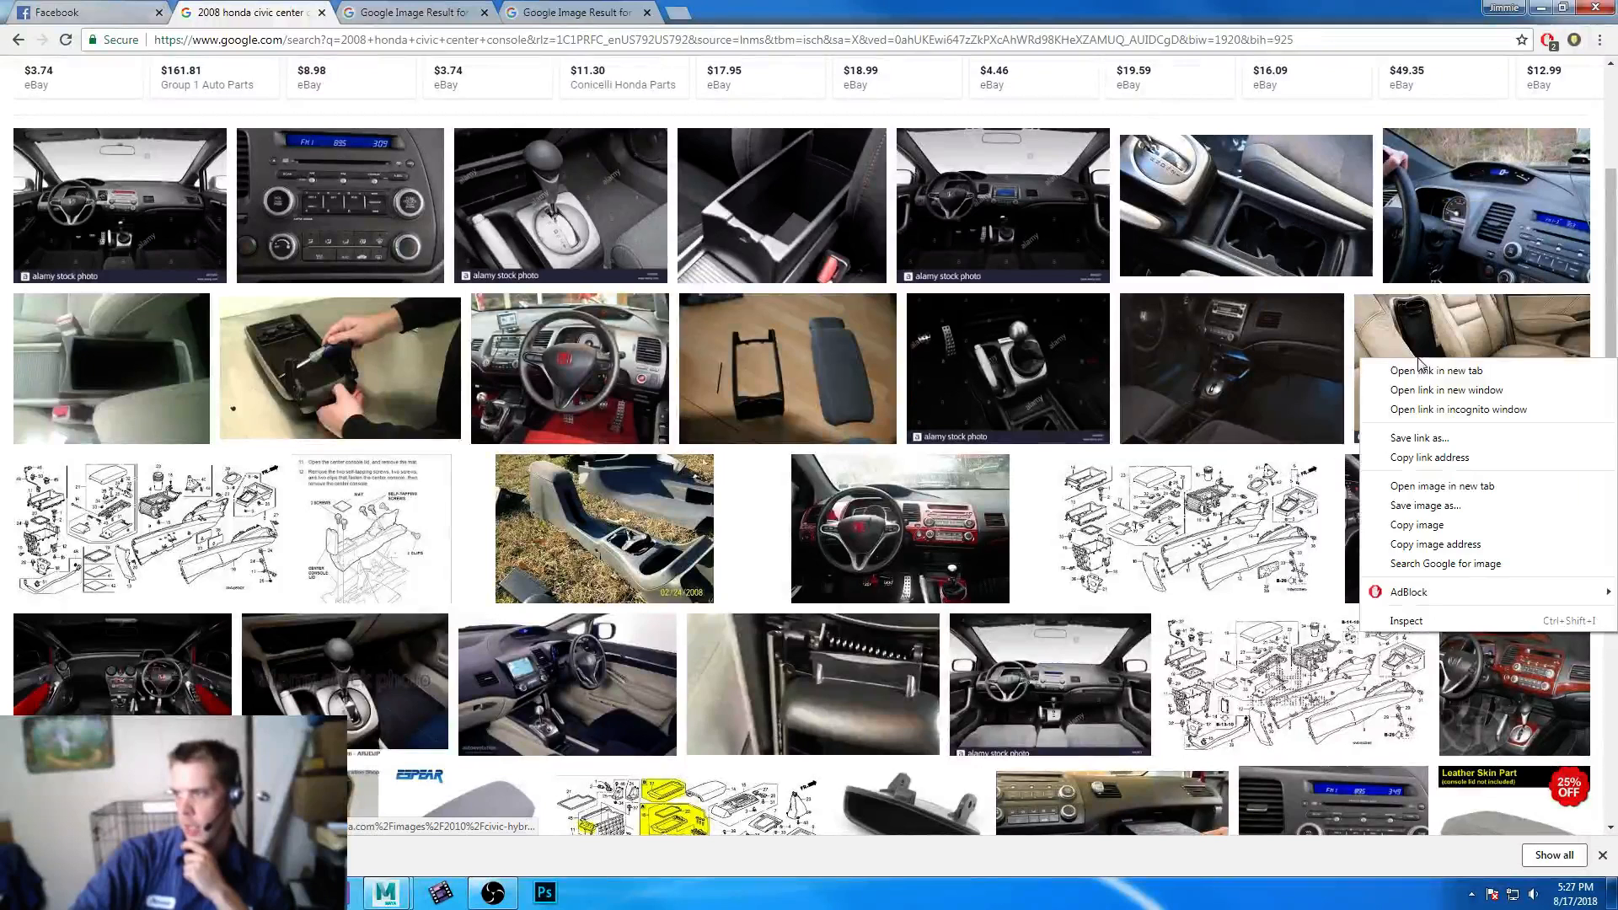
click(1445, 371)
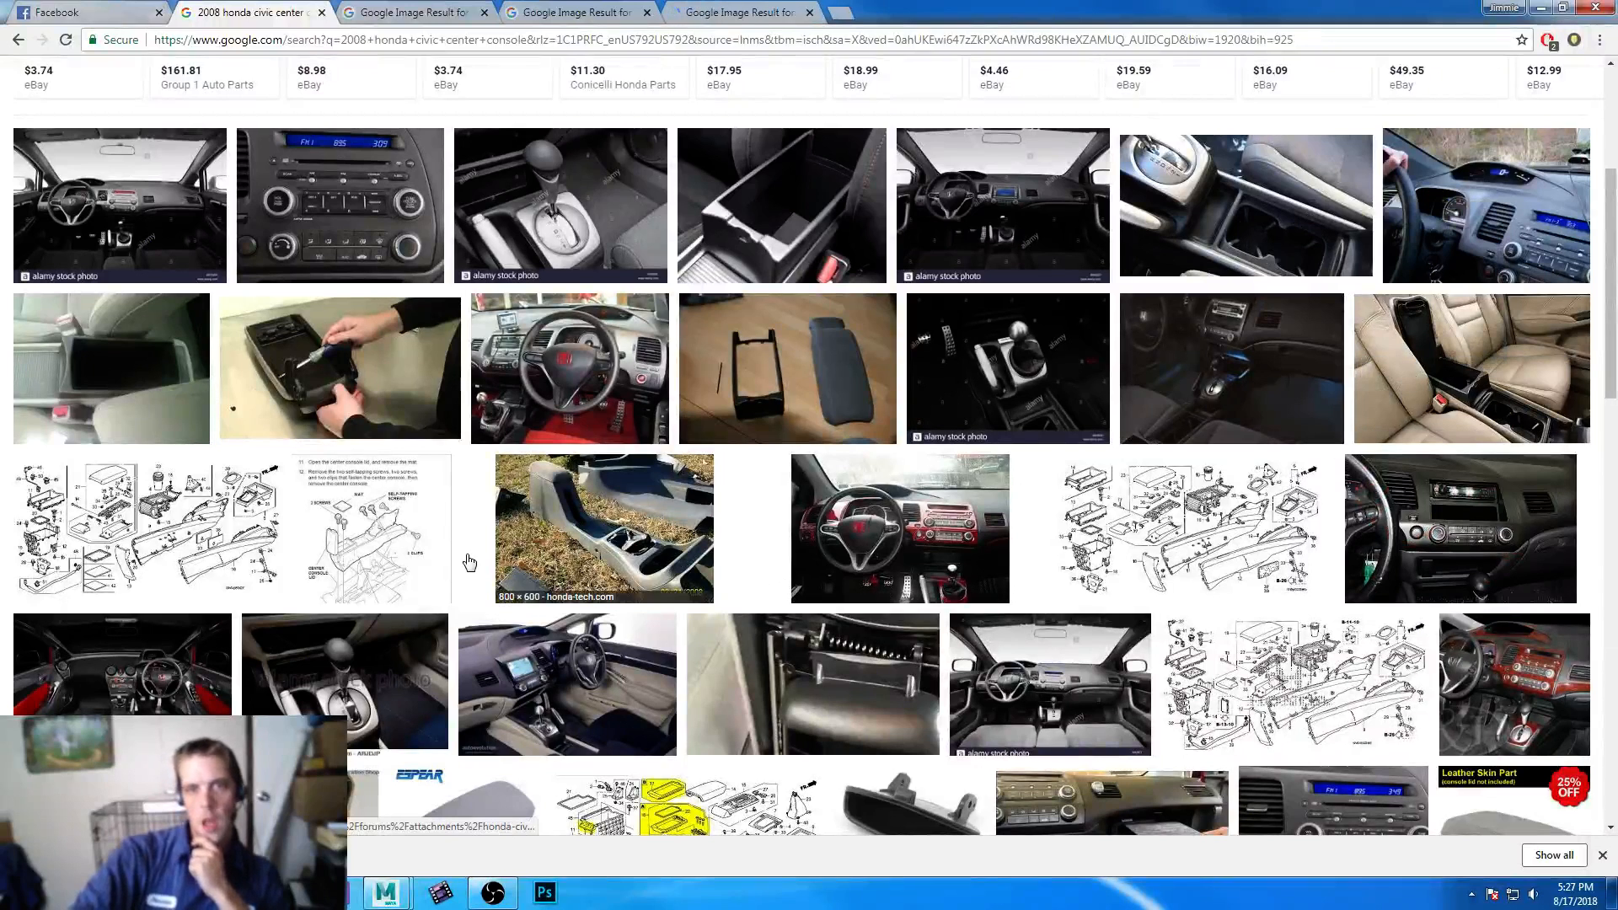
right_click(100, 350)
click(164, 364)
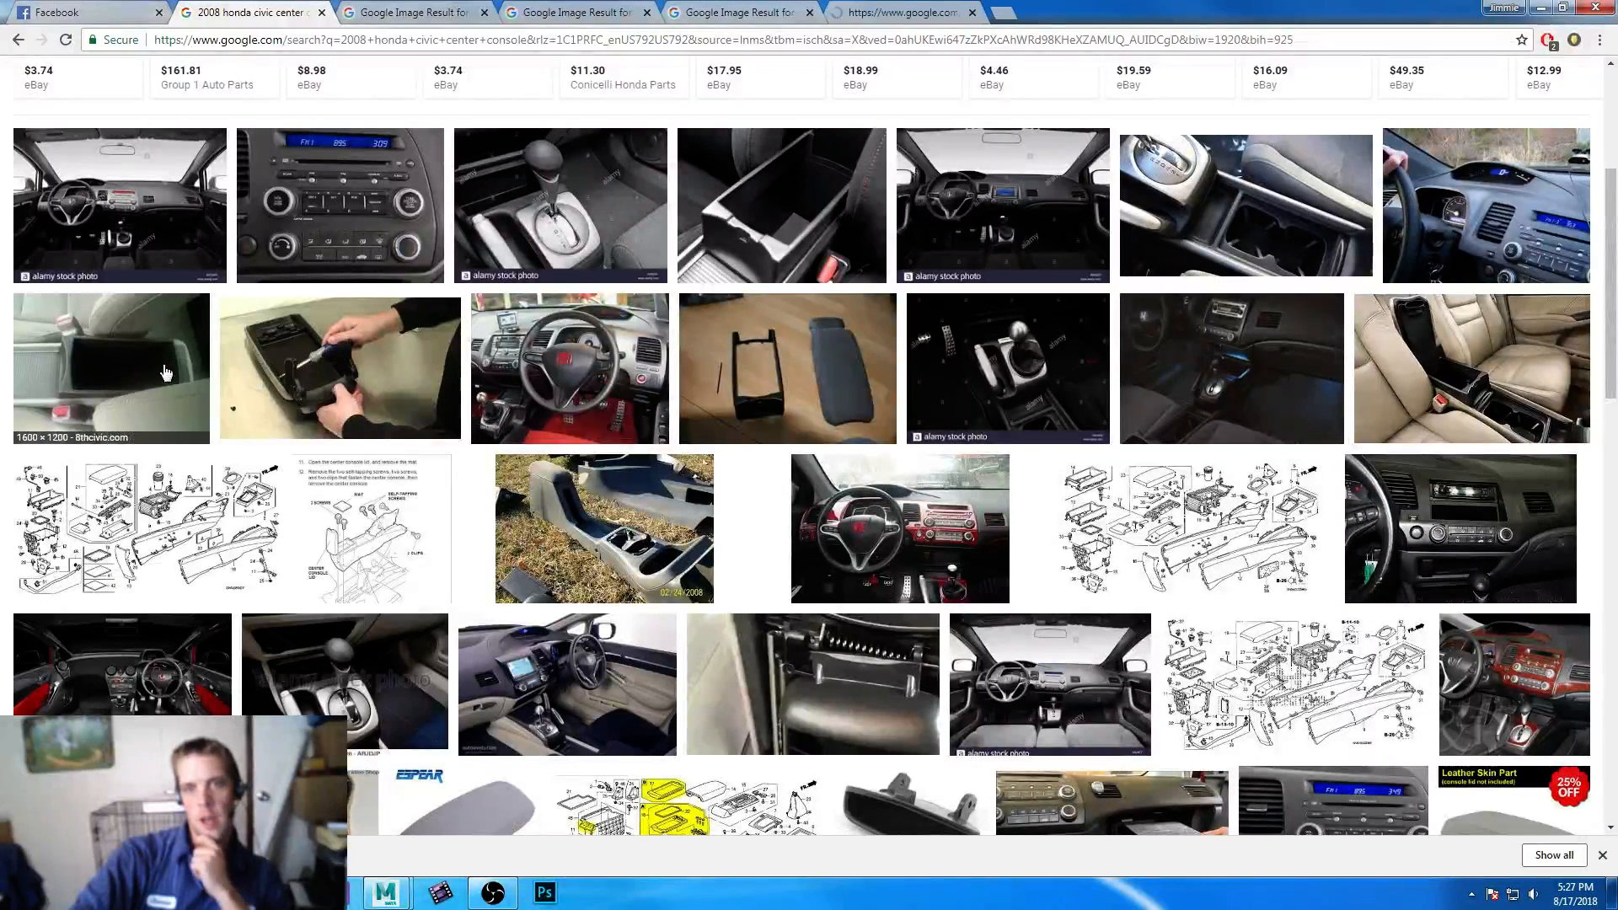
click(437, 11)
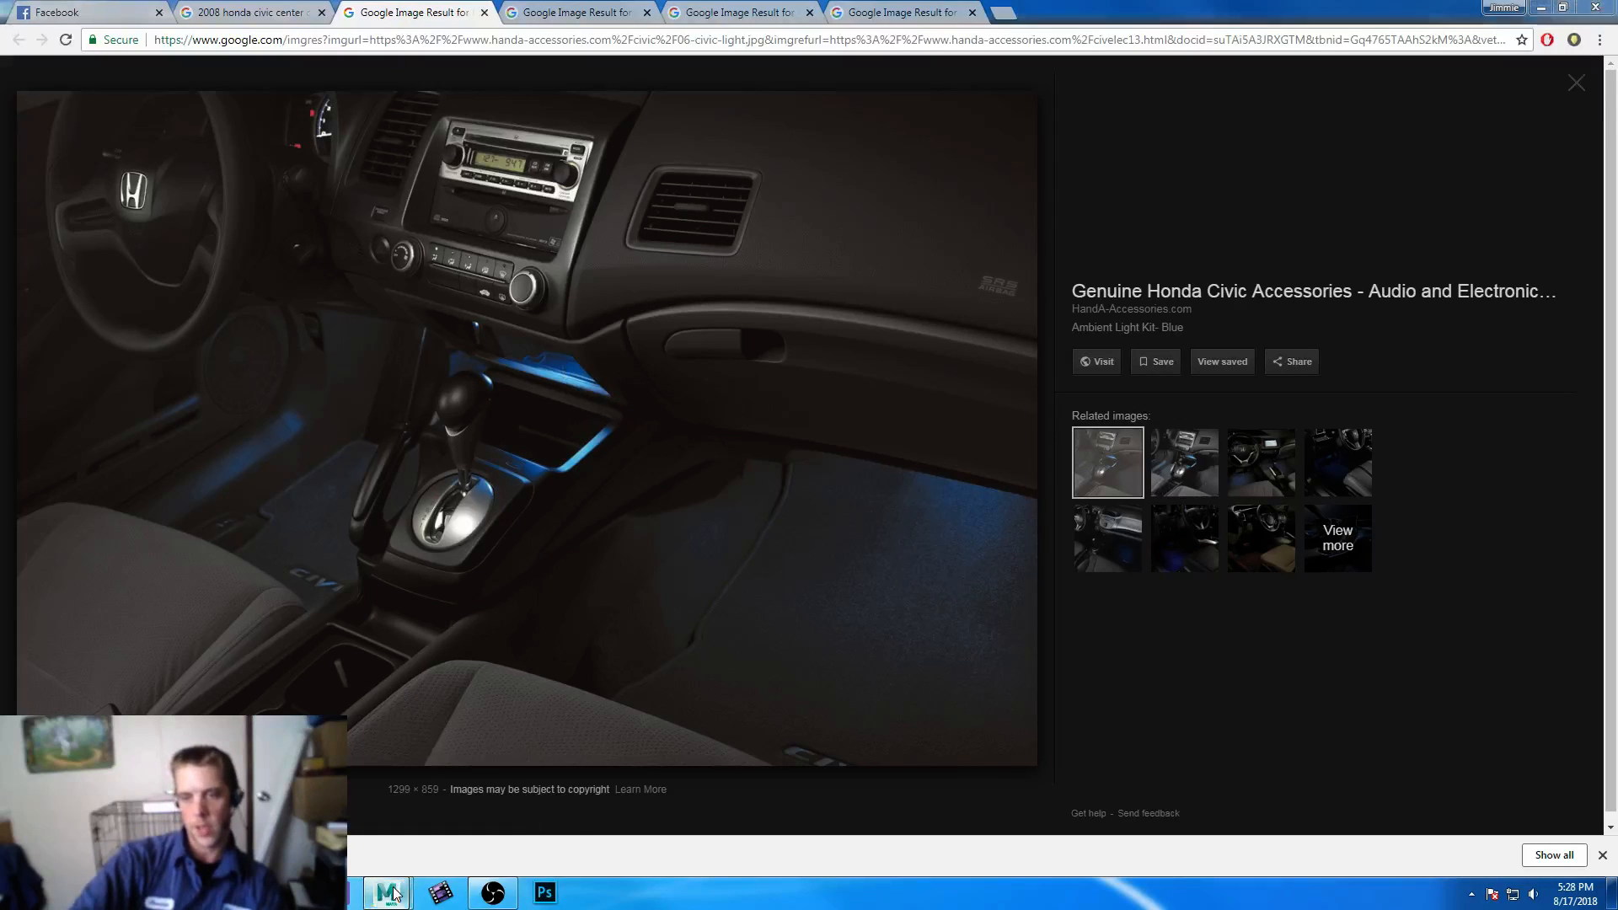
Step: Switch back to Maya and display the dashboard unsmoothed, close up on the underside of its centre section
click(489, 767)
alt+middle_drag(784, 400, 723, 509)
alt+right_drag(722, 509, 805, 603)
alt+middle_drag(845, 354, 841, 564)
alt+right_drag(841, 565, 871, 598)
alt+middle_drag(870, 596, 867, 631)
alt+drag(867, 631, 764, 409)
key(1)
alt+middle_drag(747, 529, 725, 413)
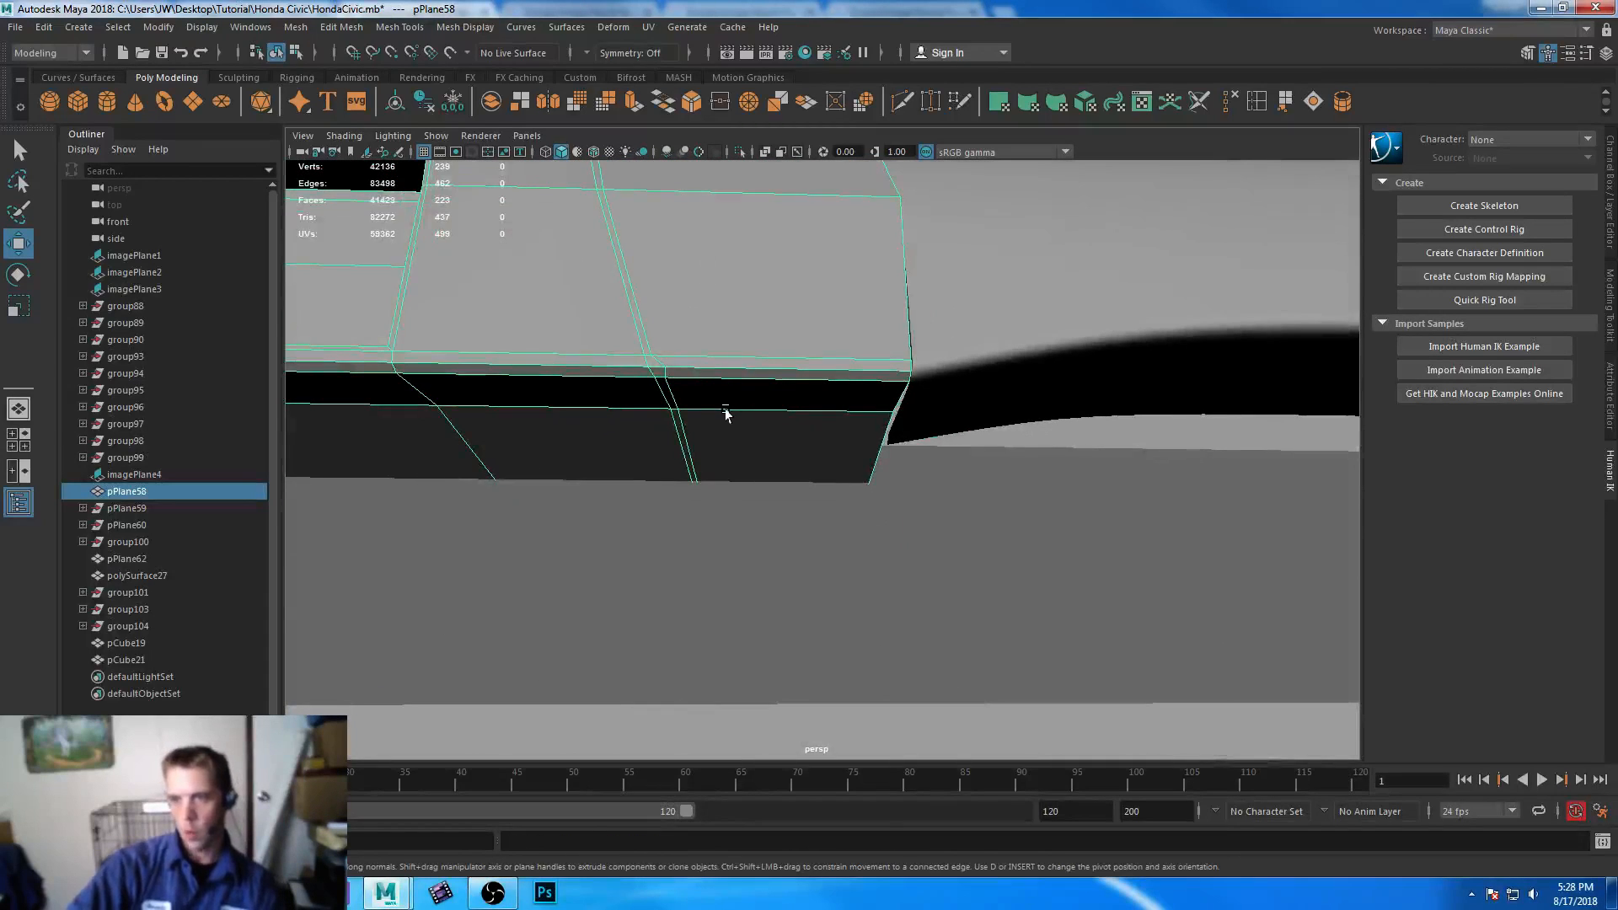
Step: Select the six faces under the dashboard's lower centre edge, including the narrow strip, and extrude them a short distance downward
right_drag(747, 396, 735, 426)
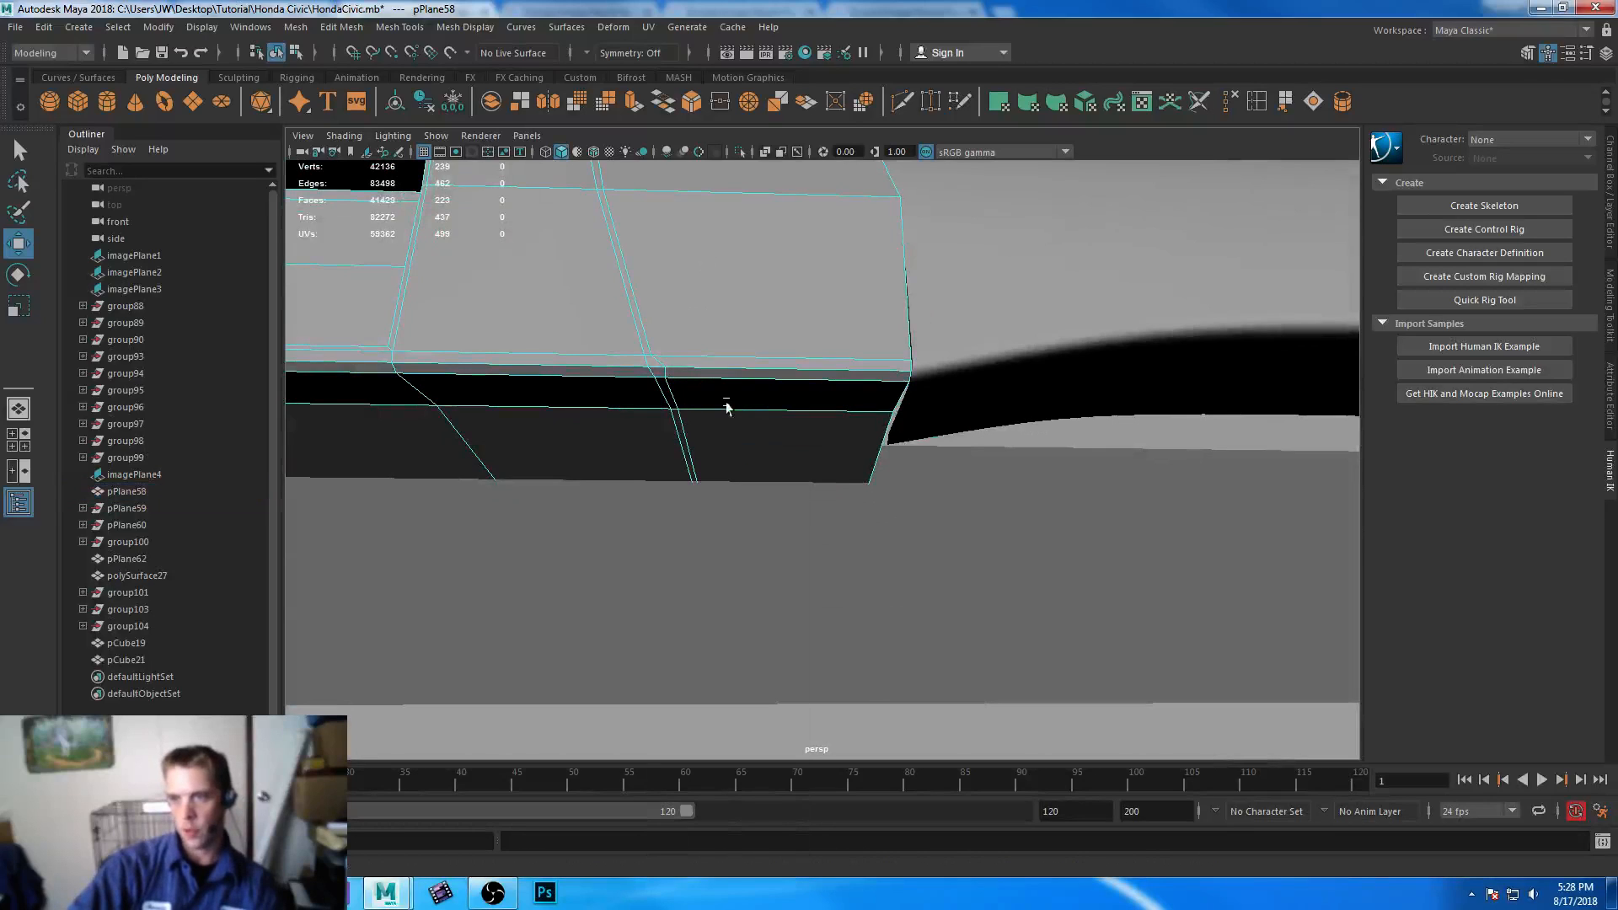
click(686, 402)
shift+click(666, 396)
shift+click(681, 437)
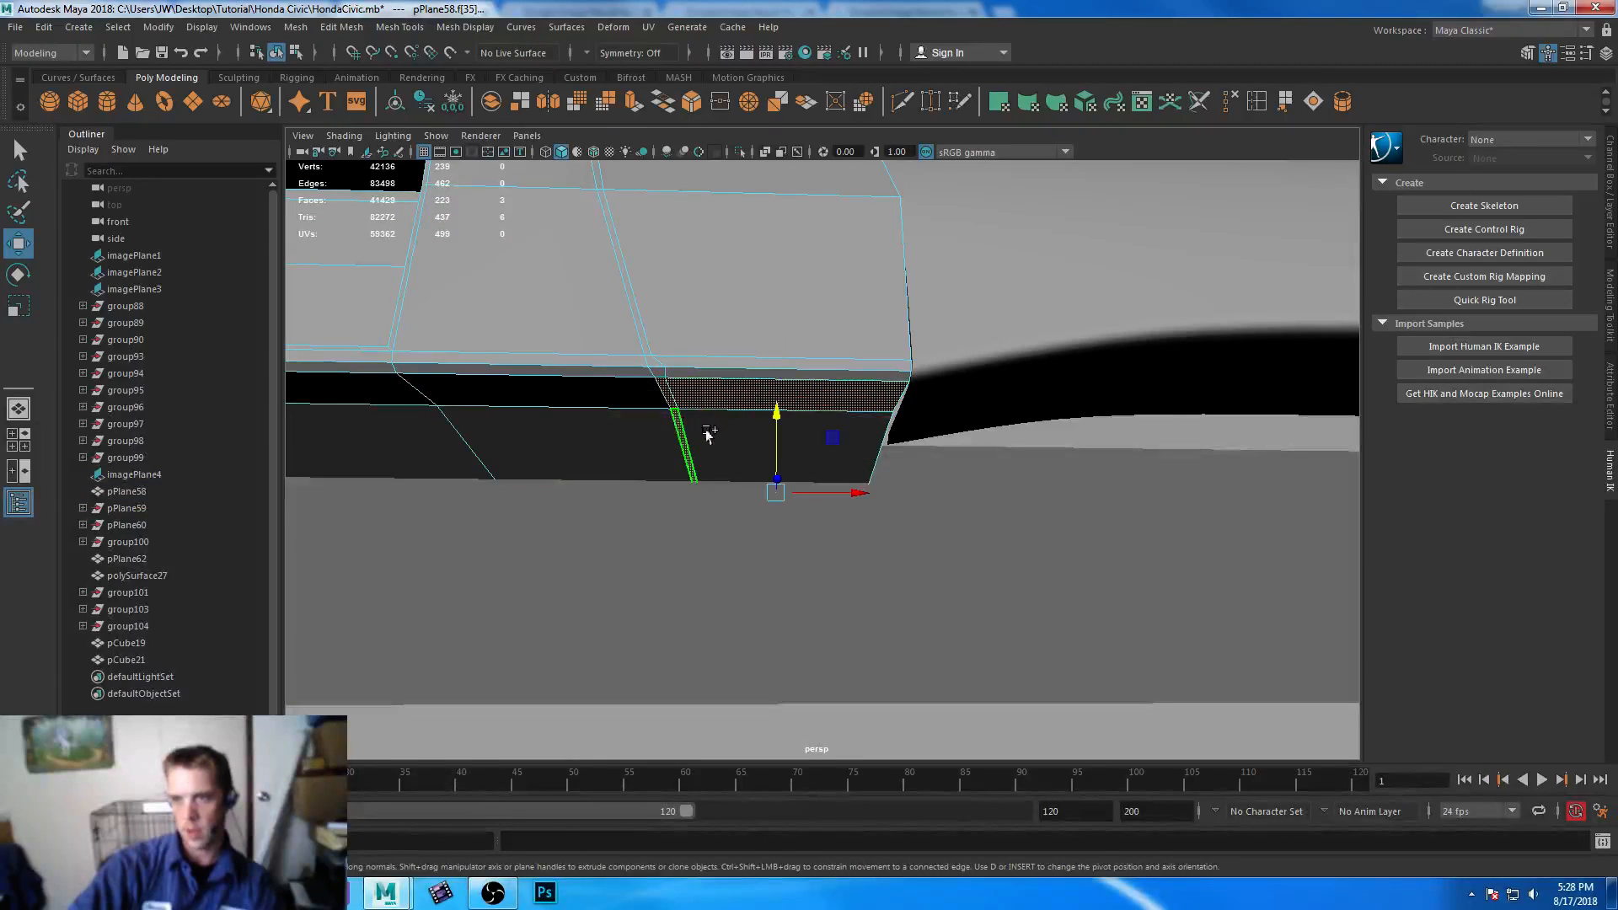
shift+click(714, 437)
shift+click(616, 431)
shift+click(618, 394)
alt+right_drag(855, 495, 835, 408)
alt+drag(834, 408, 790, 658)
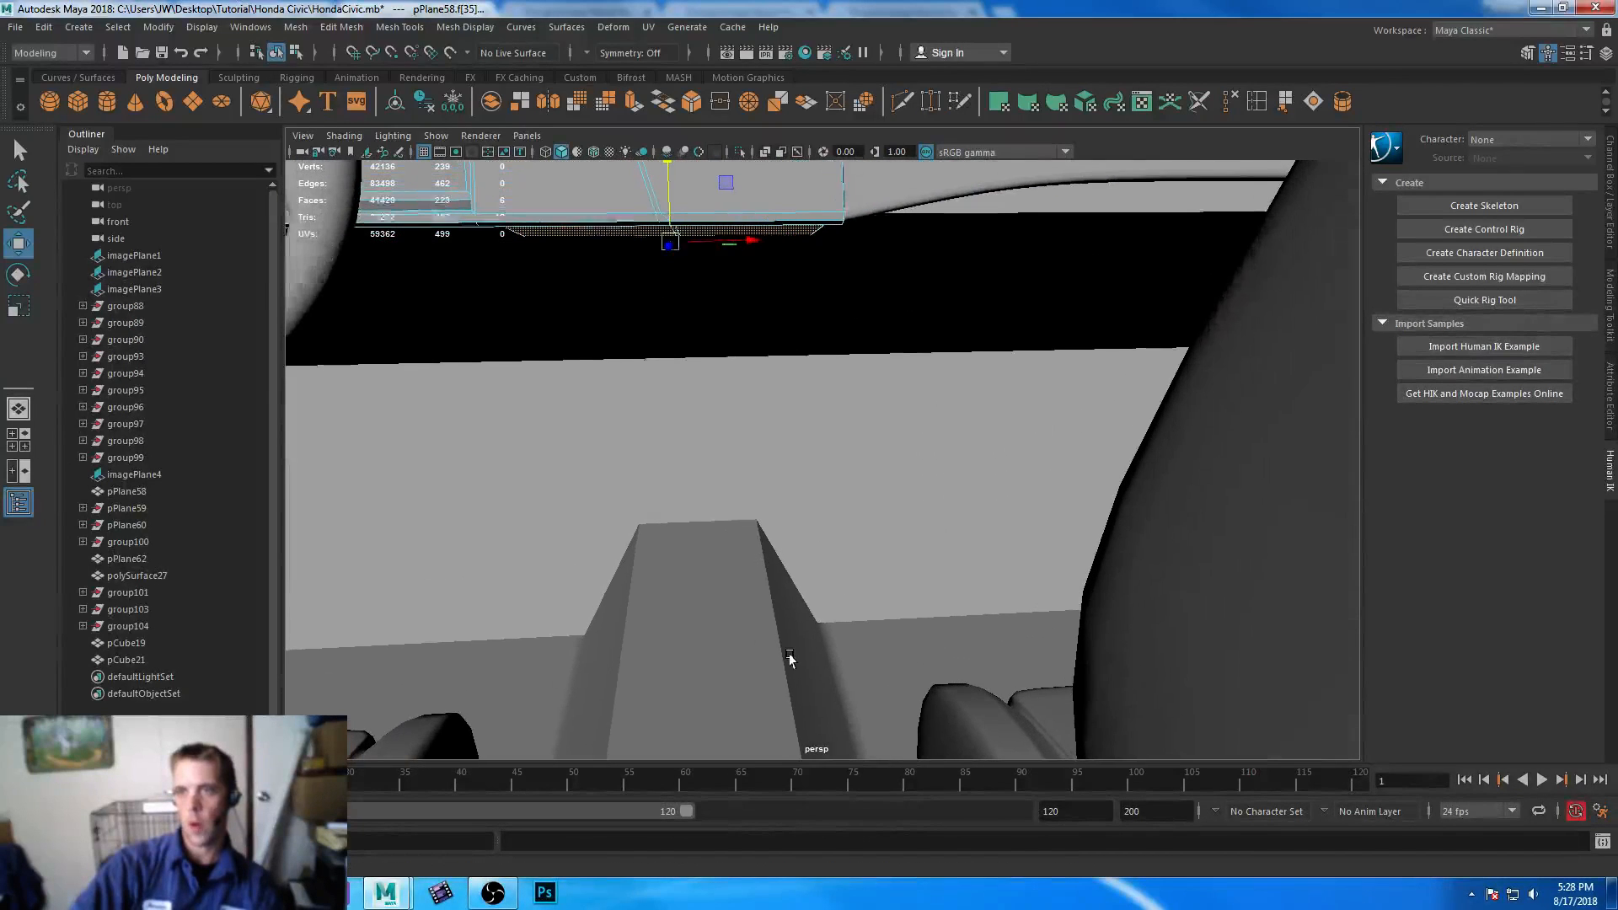
click(628, 102)
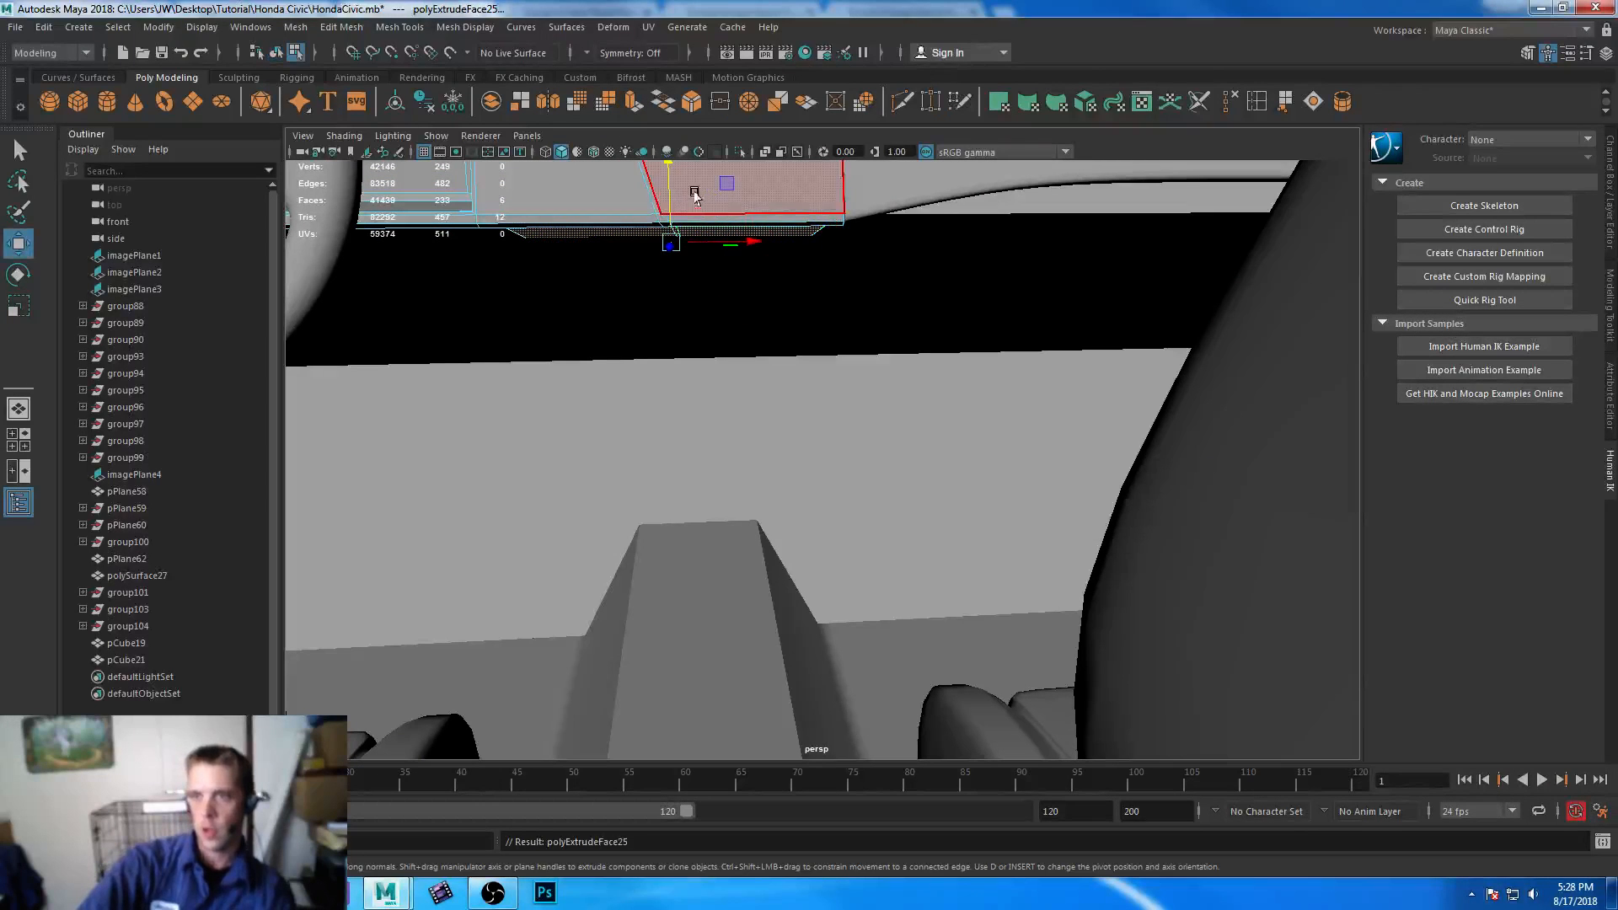
drag(665, 169, 753, 295)
Step: Extrude the same faces again, pulling the new section farther down toward the floor tunnel
key(r)
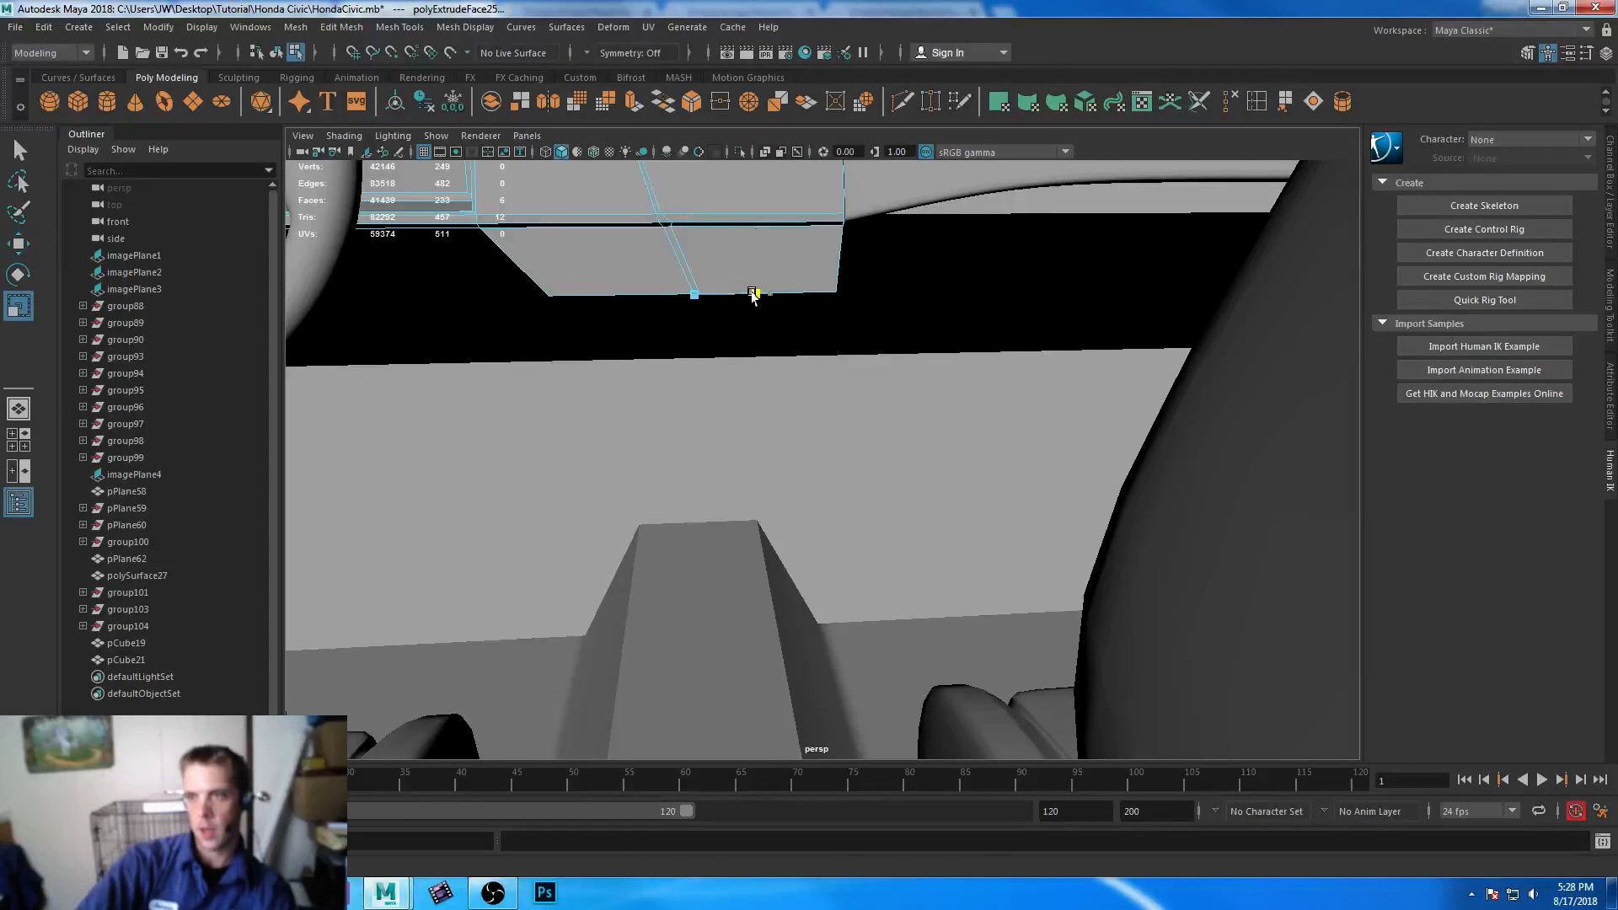
key(ctrl+e)
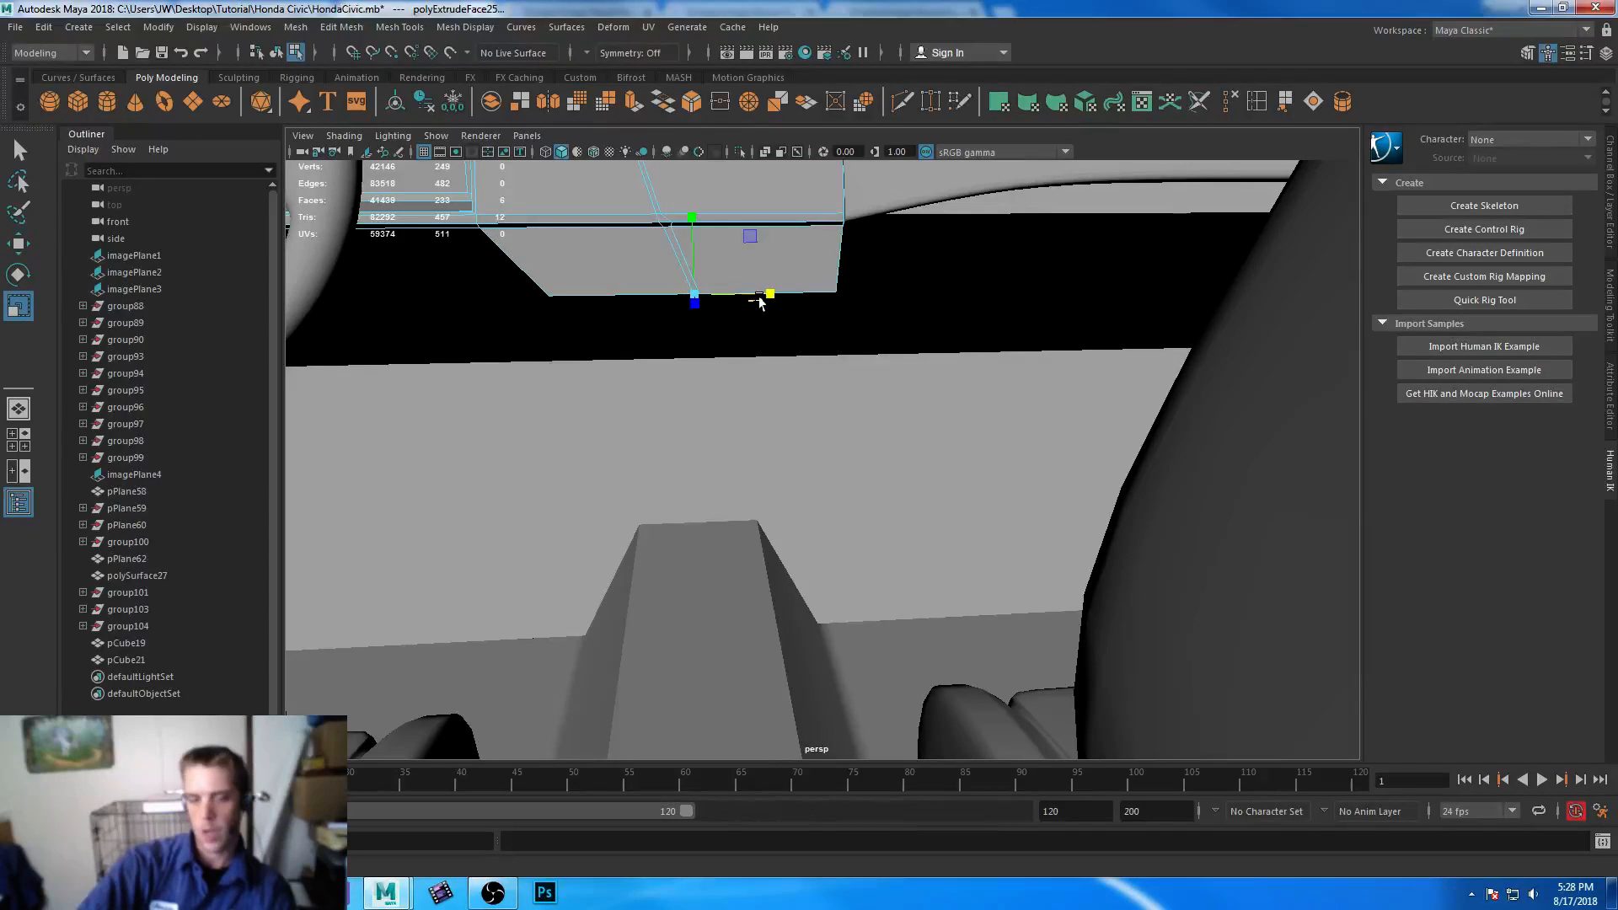
key(w)
drag(688, 208, 713, 328)
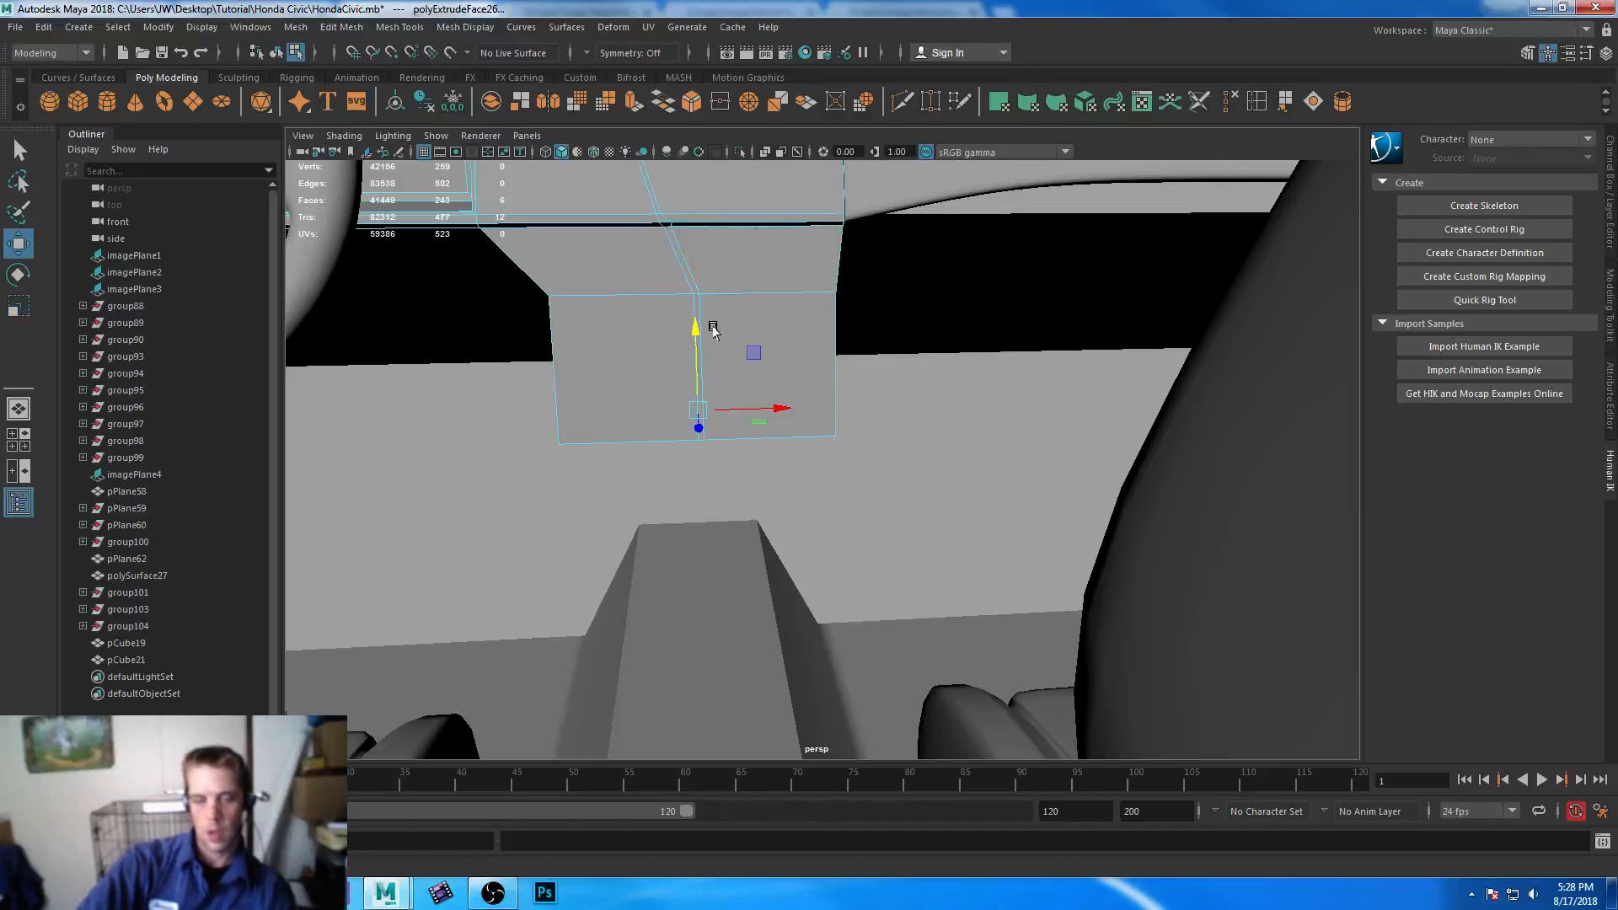
Step: Select the edges at the bend between the two extruded sections and move them toward the front of the car
alt+drag(947, 387, 801, 480)
click(636, 295)
click(611, 250)
alt+drag(511, 342, 669, 357)
shift+double_click(877, 305)
alt+drag(997, 433, 711, 340)
alt+middle_drag(711, 340, 784, 438)
drag(517, 353, 624, 352)
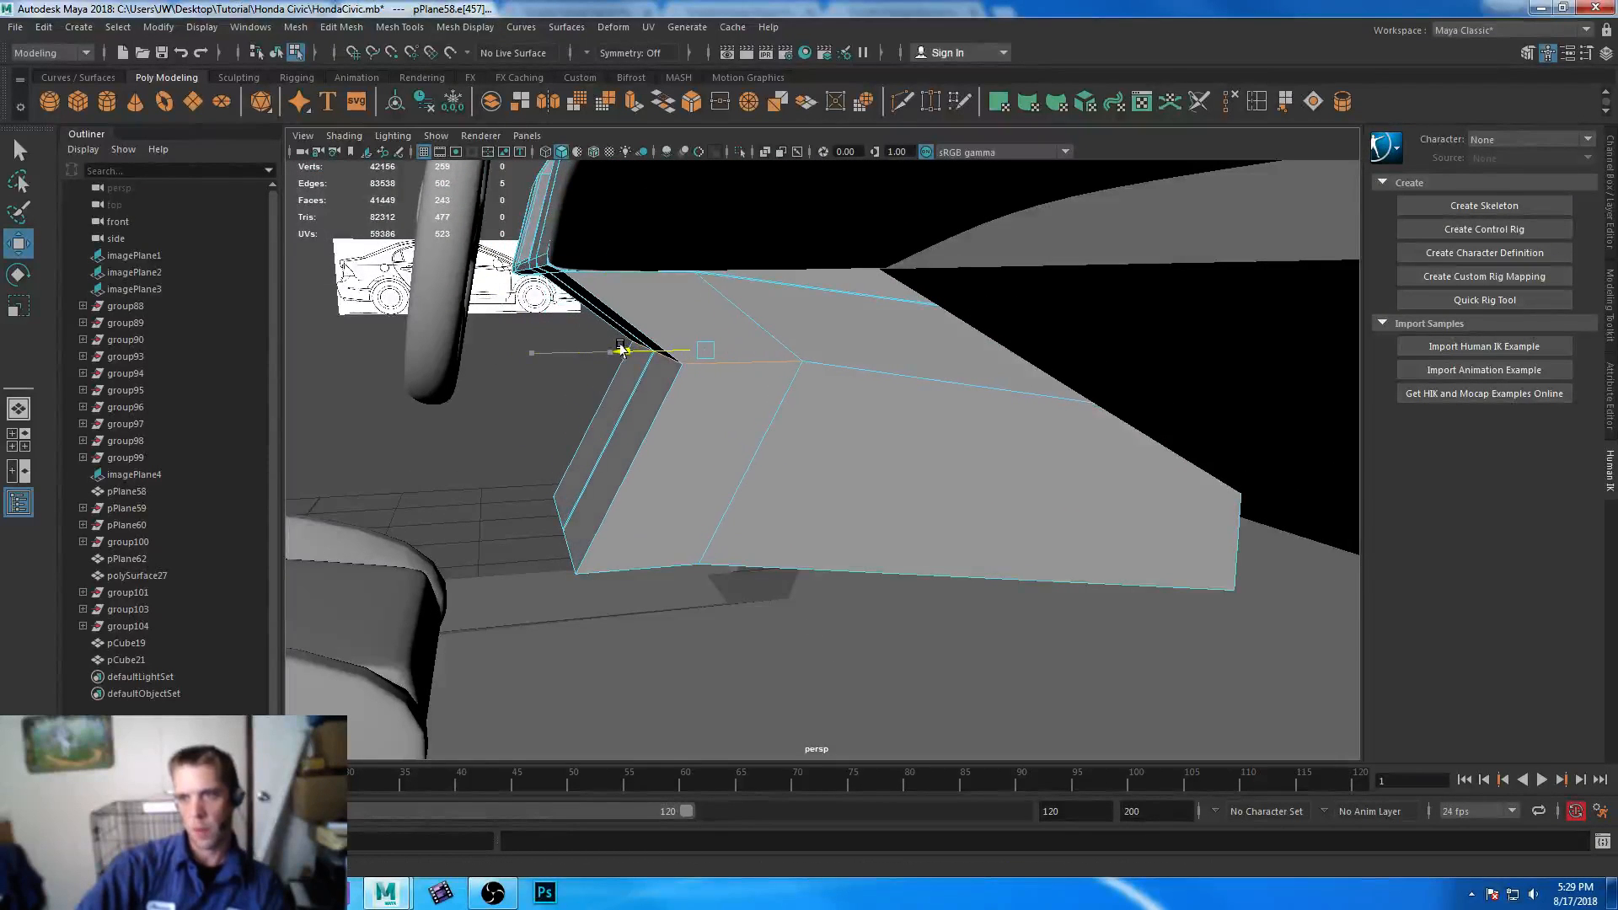
Step: Select the extrusion's bottom rear edges, including the narrow centre ones underneath, and move them toward the front of the car
alt+drag(575, 594, 479, 422)
double_click(588, 426)
ctrl+drag(592, 262, 618, 651)
mouse_move(593, 596)
alt+mouse_down()
mouse_move(558, 592)
mouse_move(613, 612)
alt+mouse_up()
shift+click(750, 598)
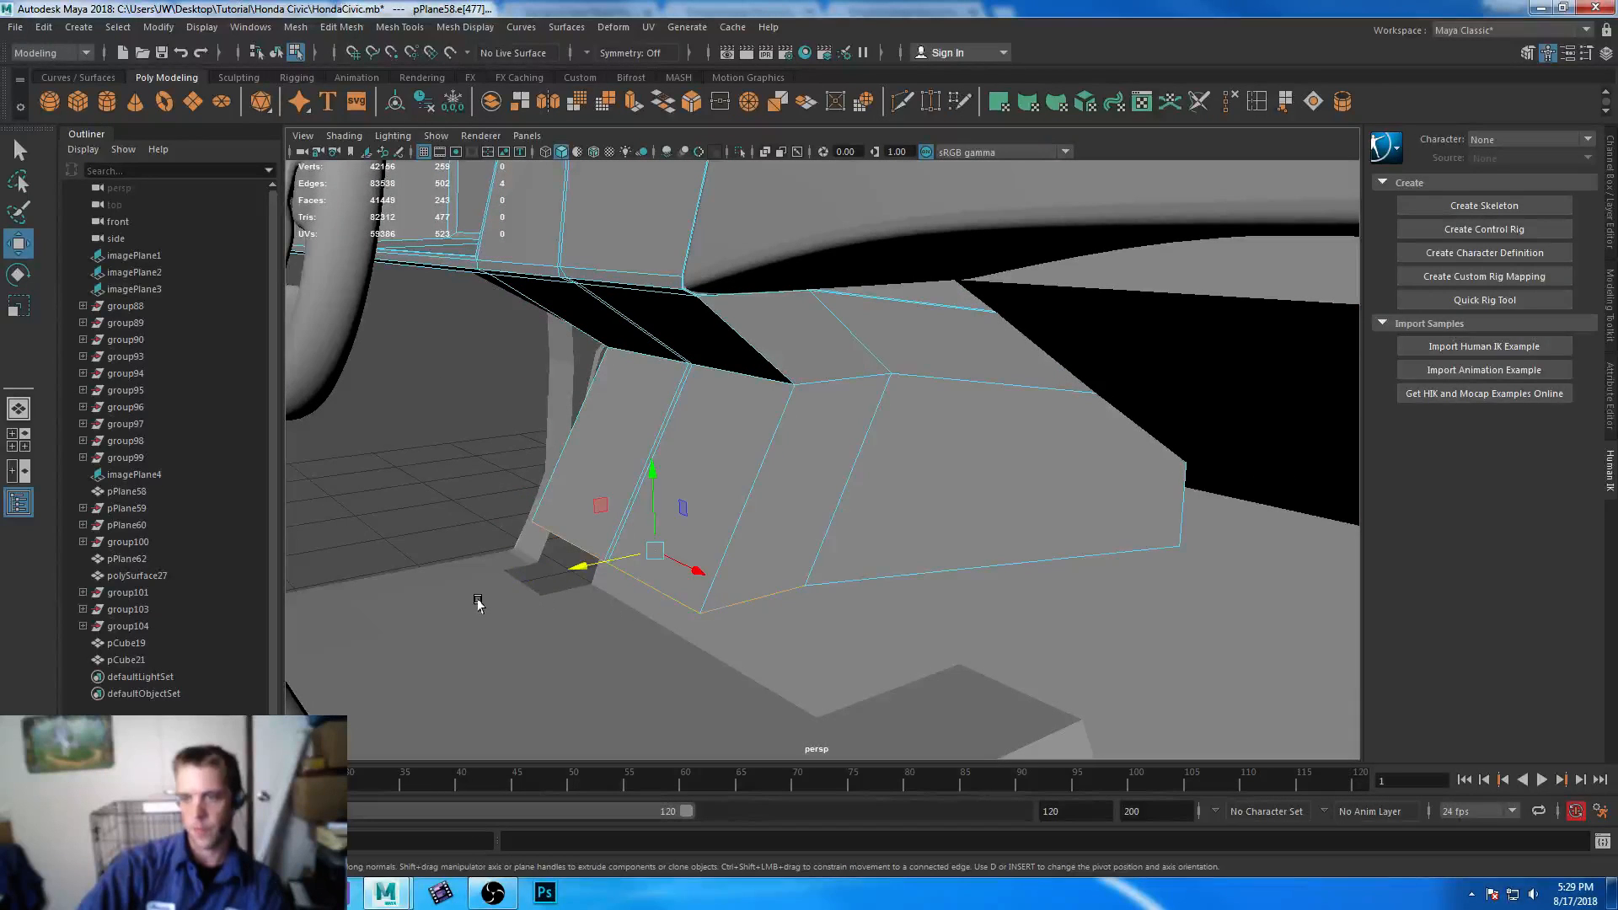
alt+drag(473, 585, 691, 593)
alt+drag(904, 560, 654, 514)
alt+drag(850, 520, 824, 476)
key(ctrl+z)
alt+drag(719, 474, 839, 575)
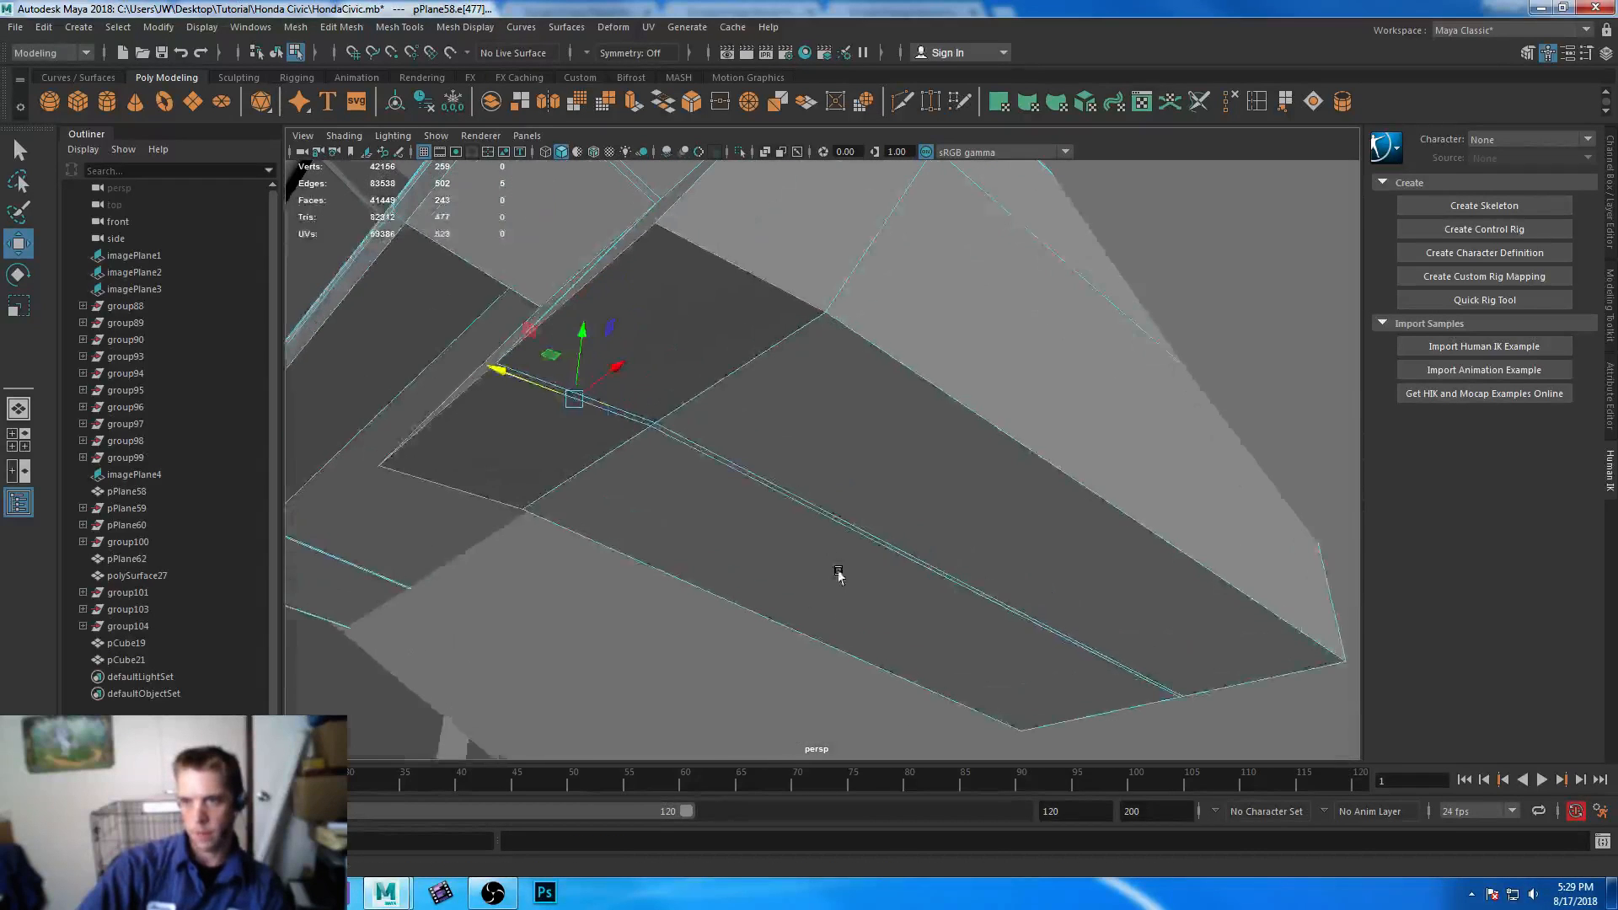
alt+drag(734, 427, 675, 448)
shift+click(670, 455)
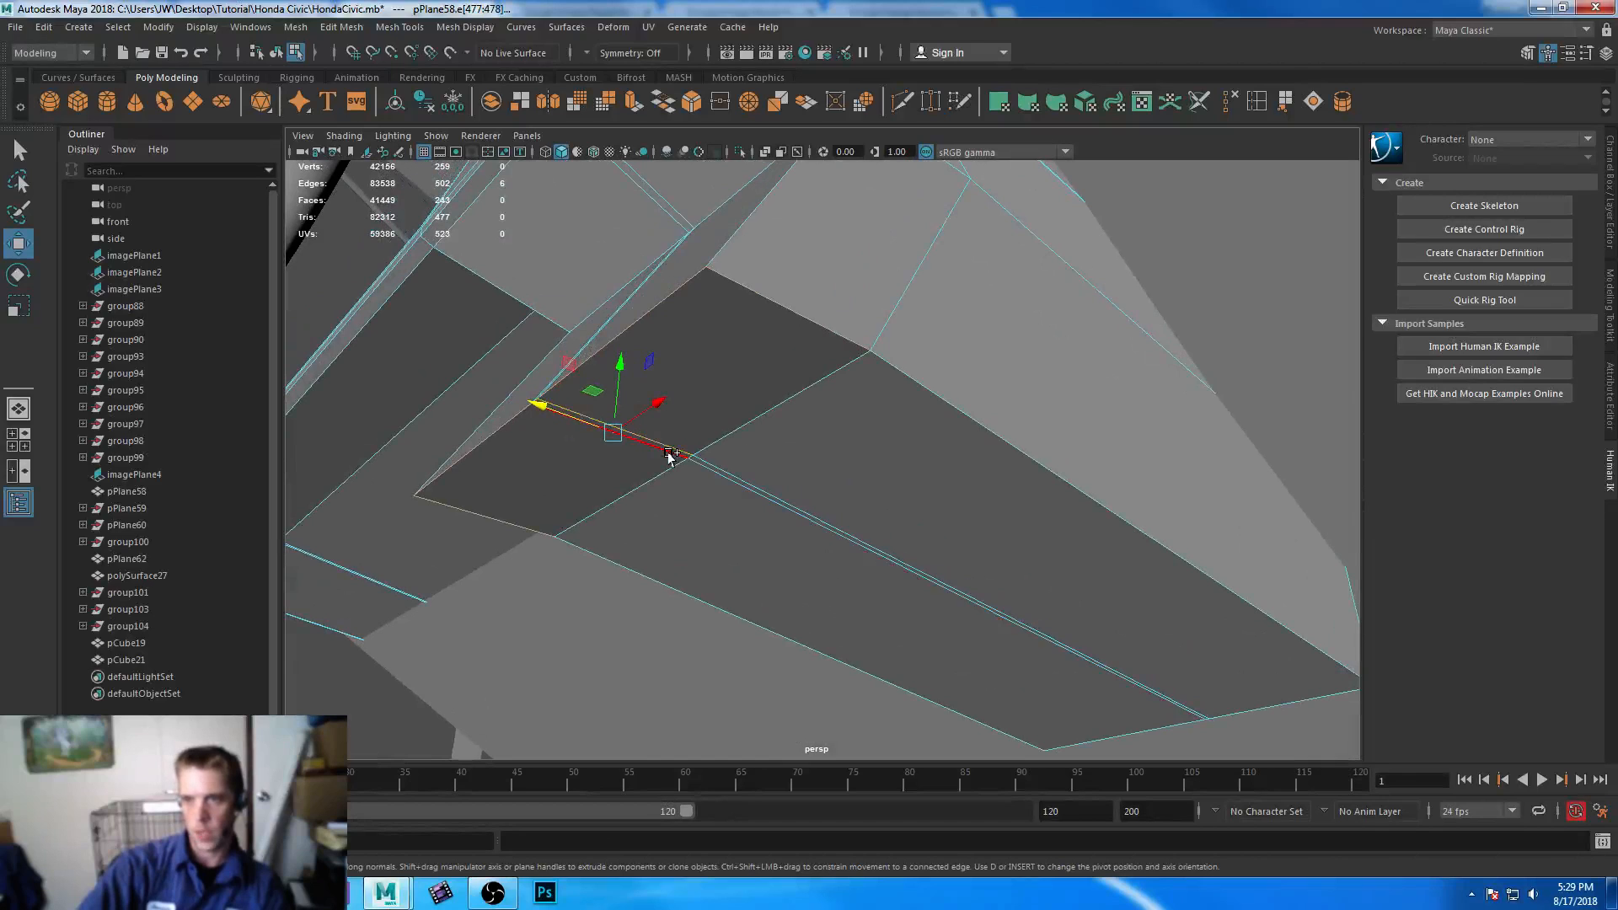
drag(537, 402, 809, 493)
Step: Insert an edge loop around the extruded section very close to its bottom edge
alt+drag(868, 539, 833, 523)
scroll(780, 524, down, 3)
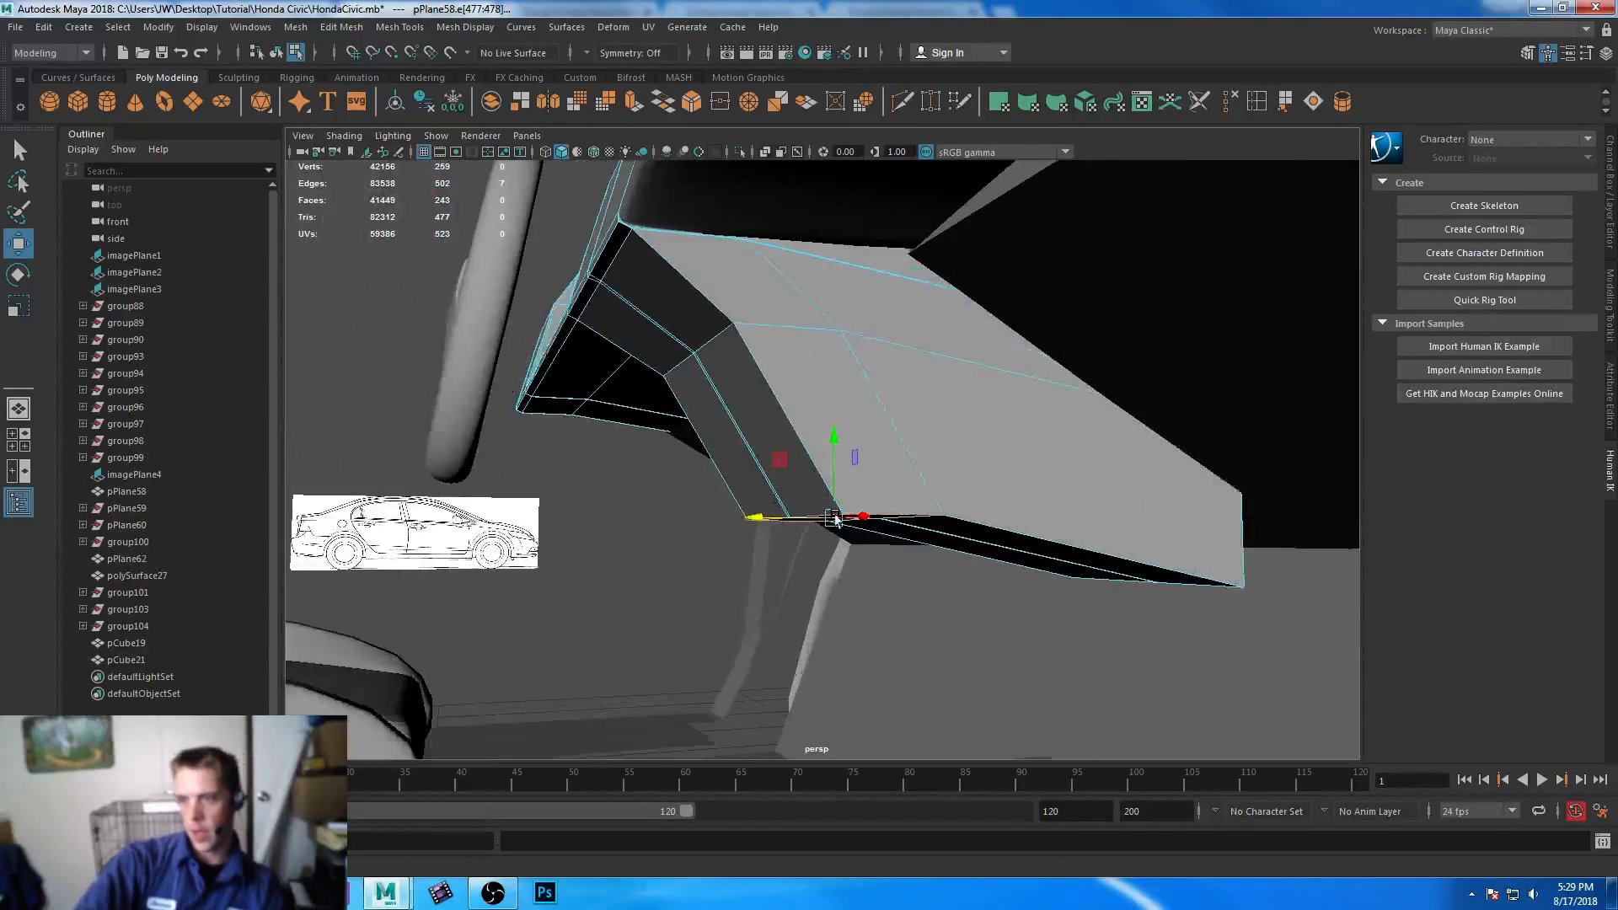
scroll(834, 524, up, 4)
alt+middle_drag(1000, 686, 851, 631)
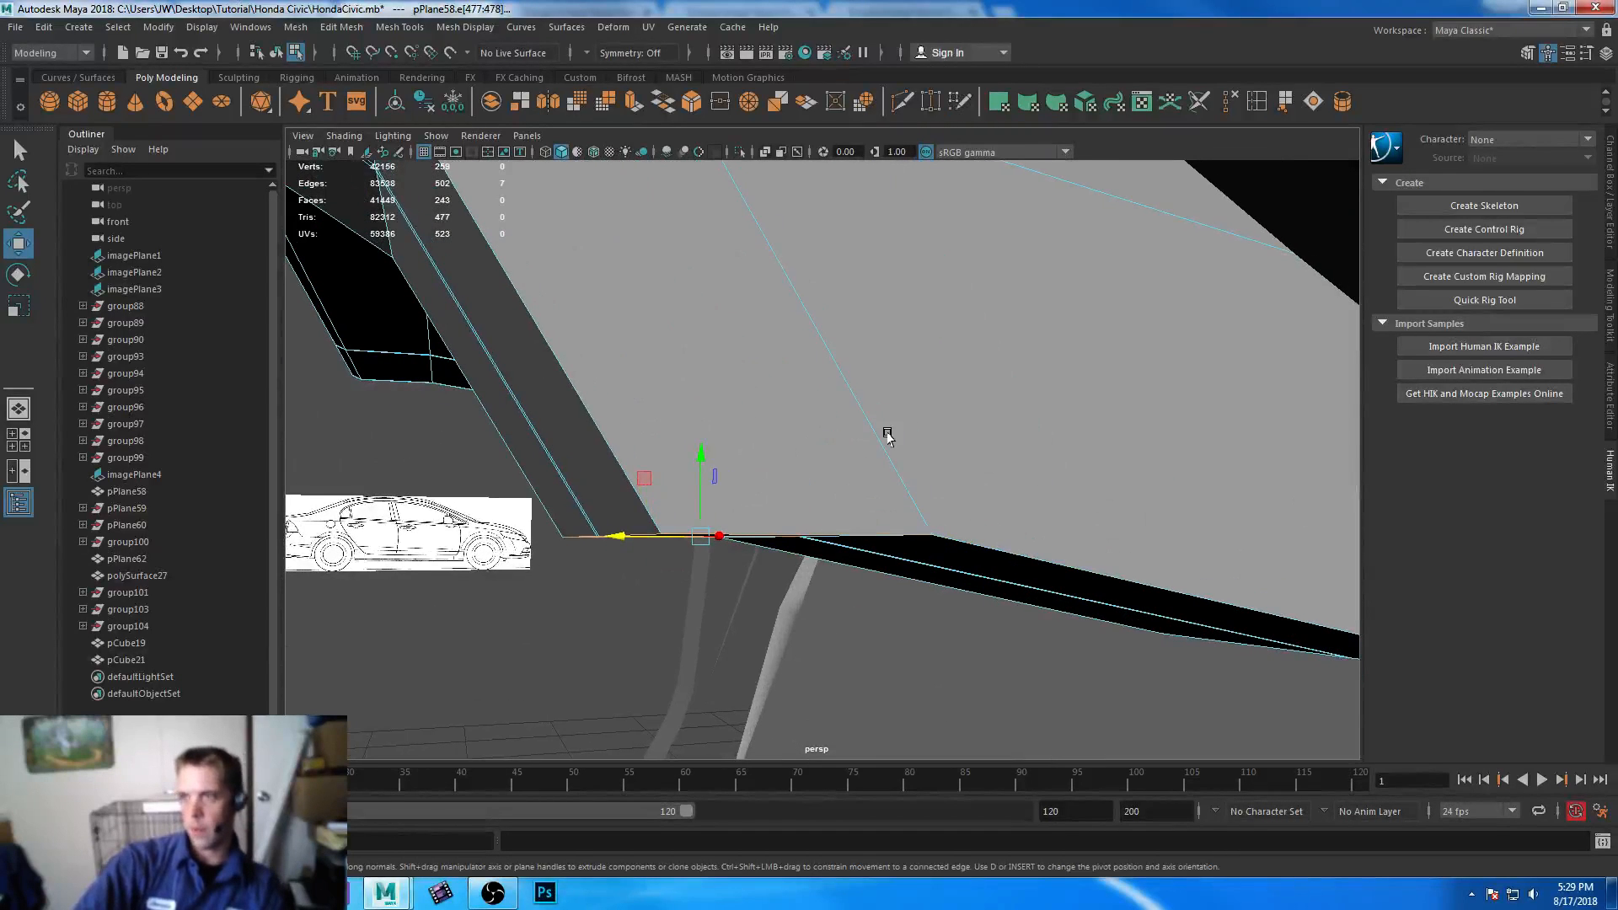
click(1259, 101)
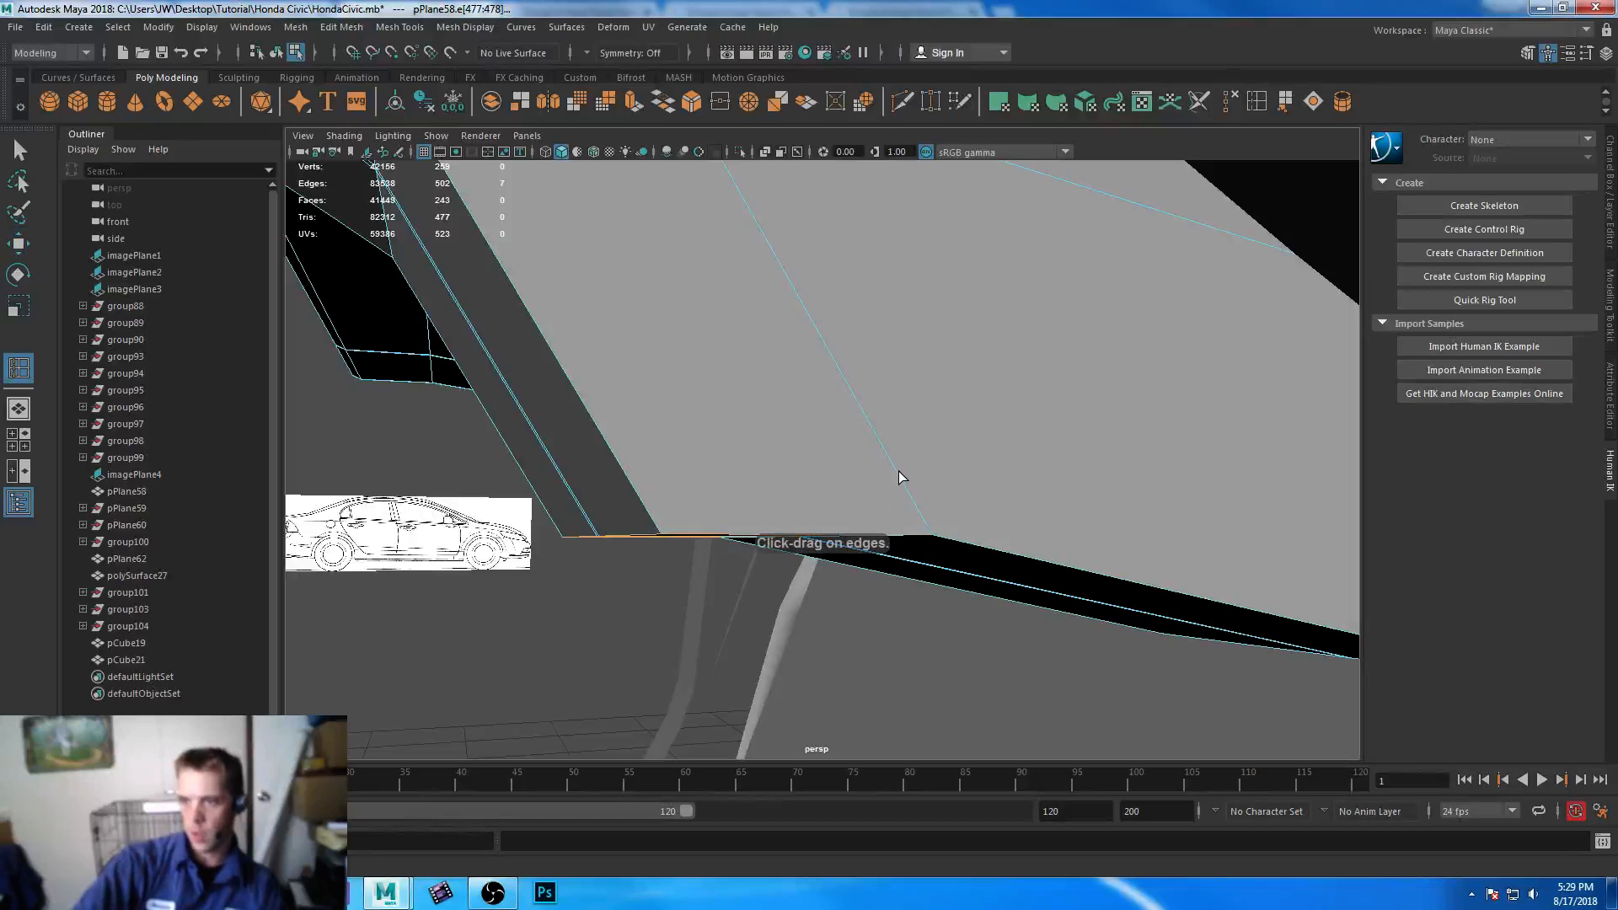
click(933, 532)
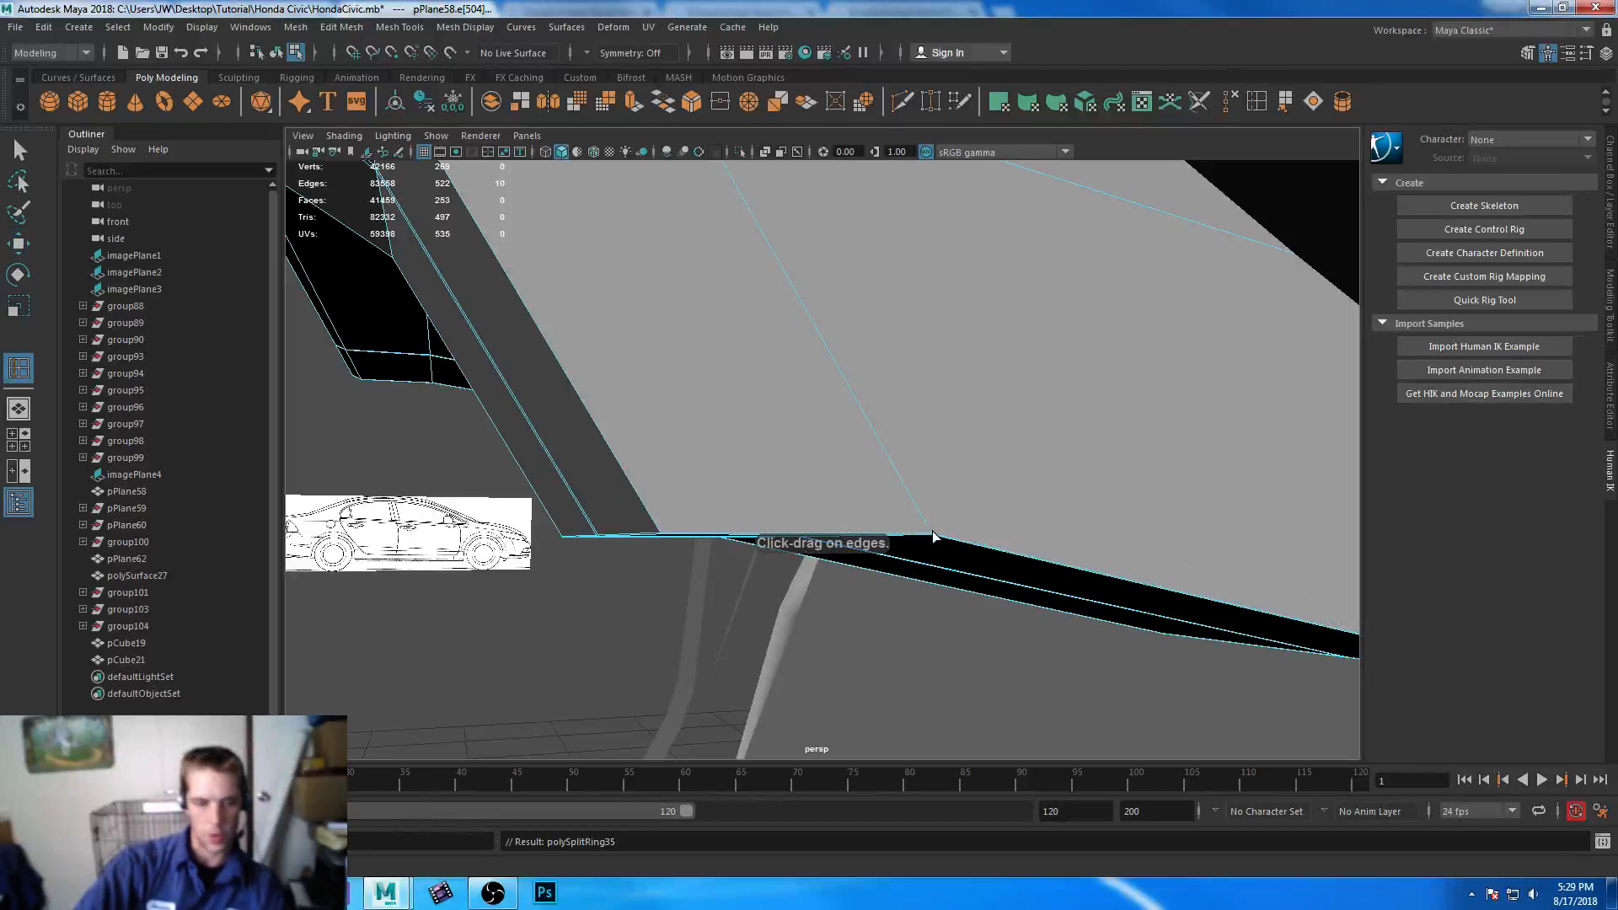
Step: Inspect the extended dashboard section in smooth preview from several angles, and return it to the unsmoothed display
scroll(932, 533, down, 3)
alt+drag(1011, 622, 1009, 552)
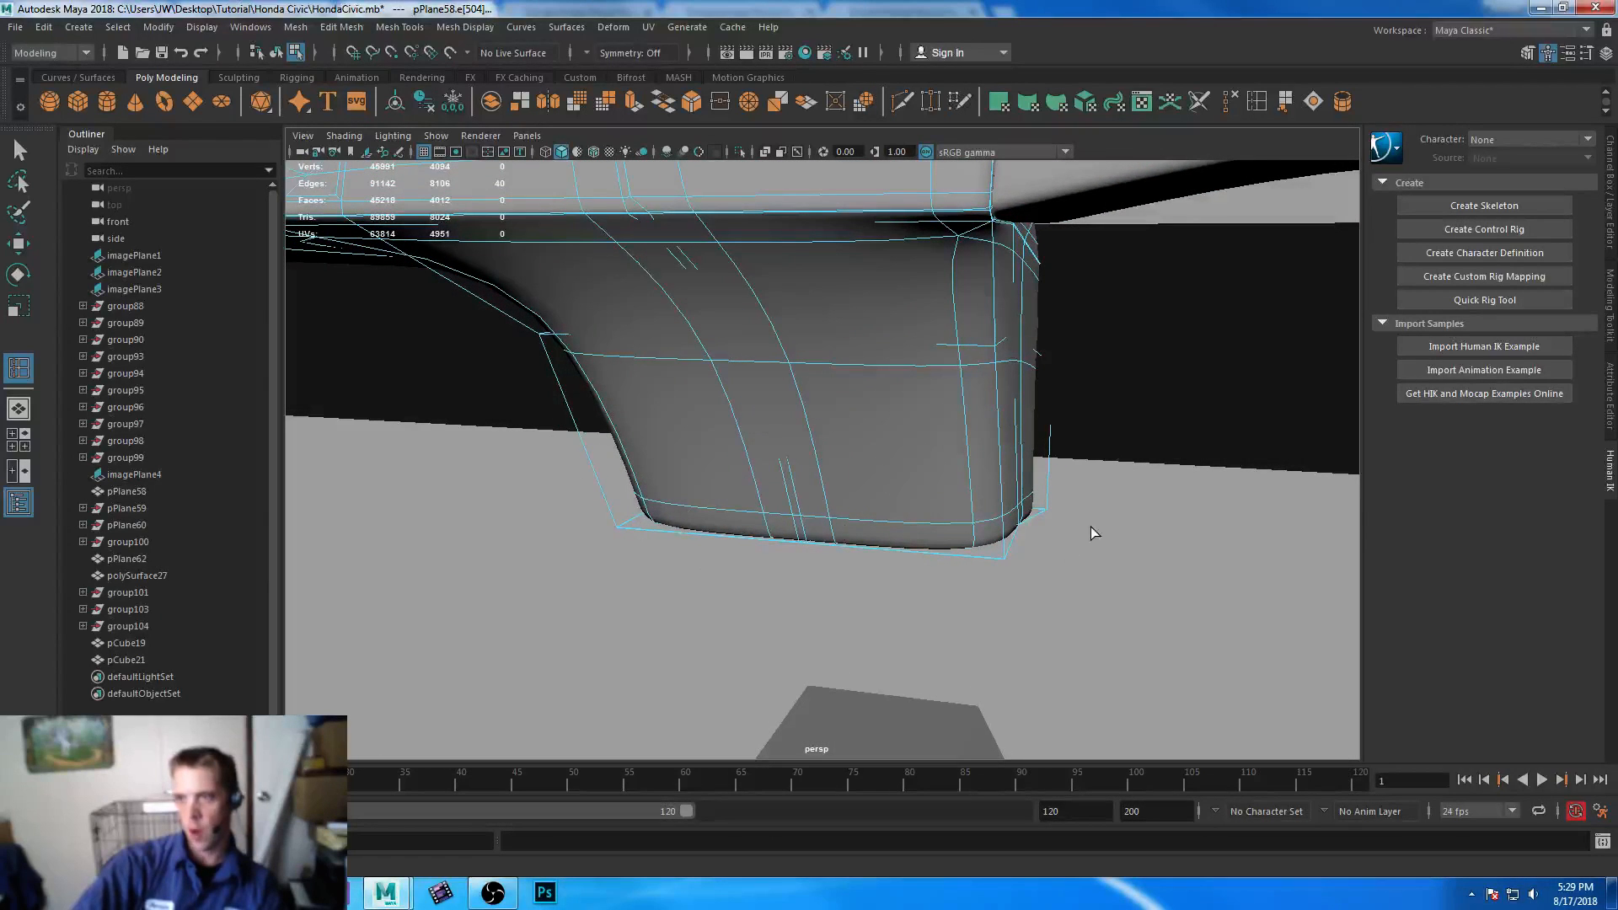
alt+drag(1033, 604, 1007, 538)
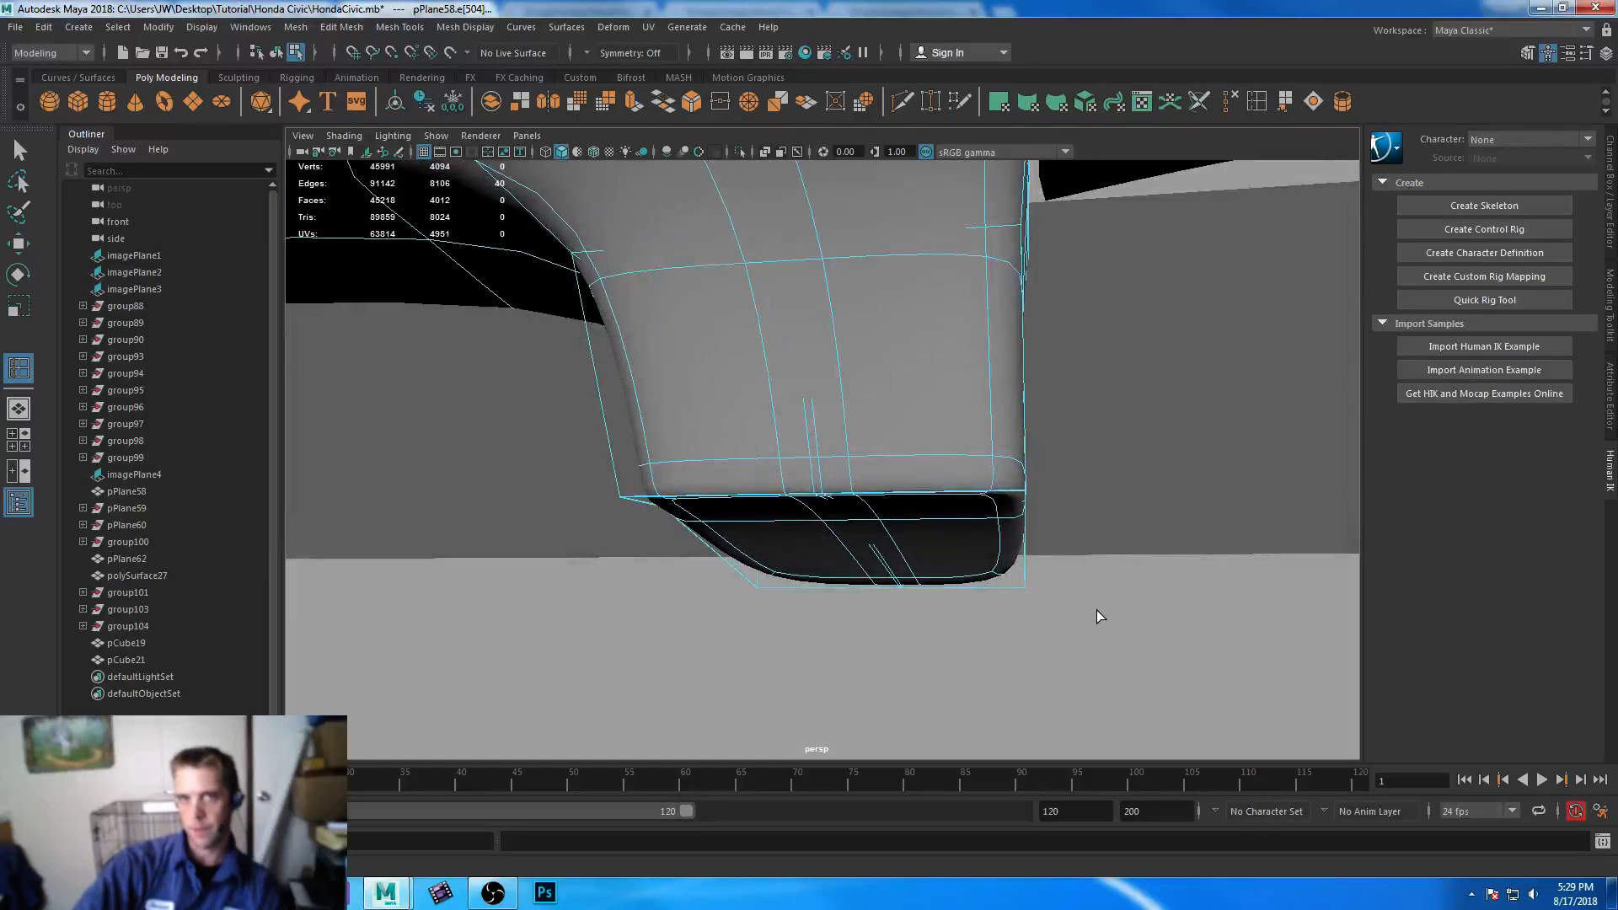
key(q)
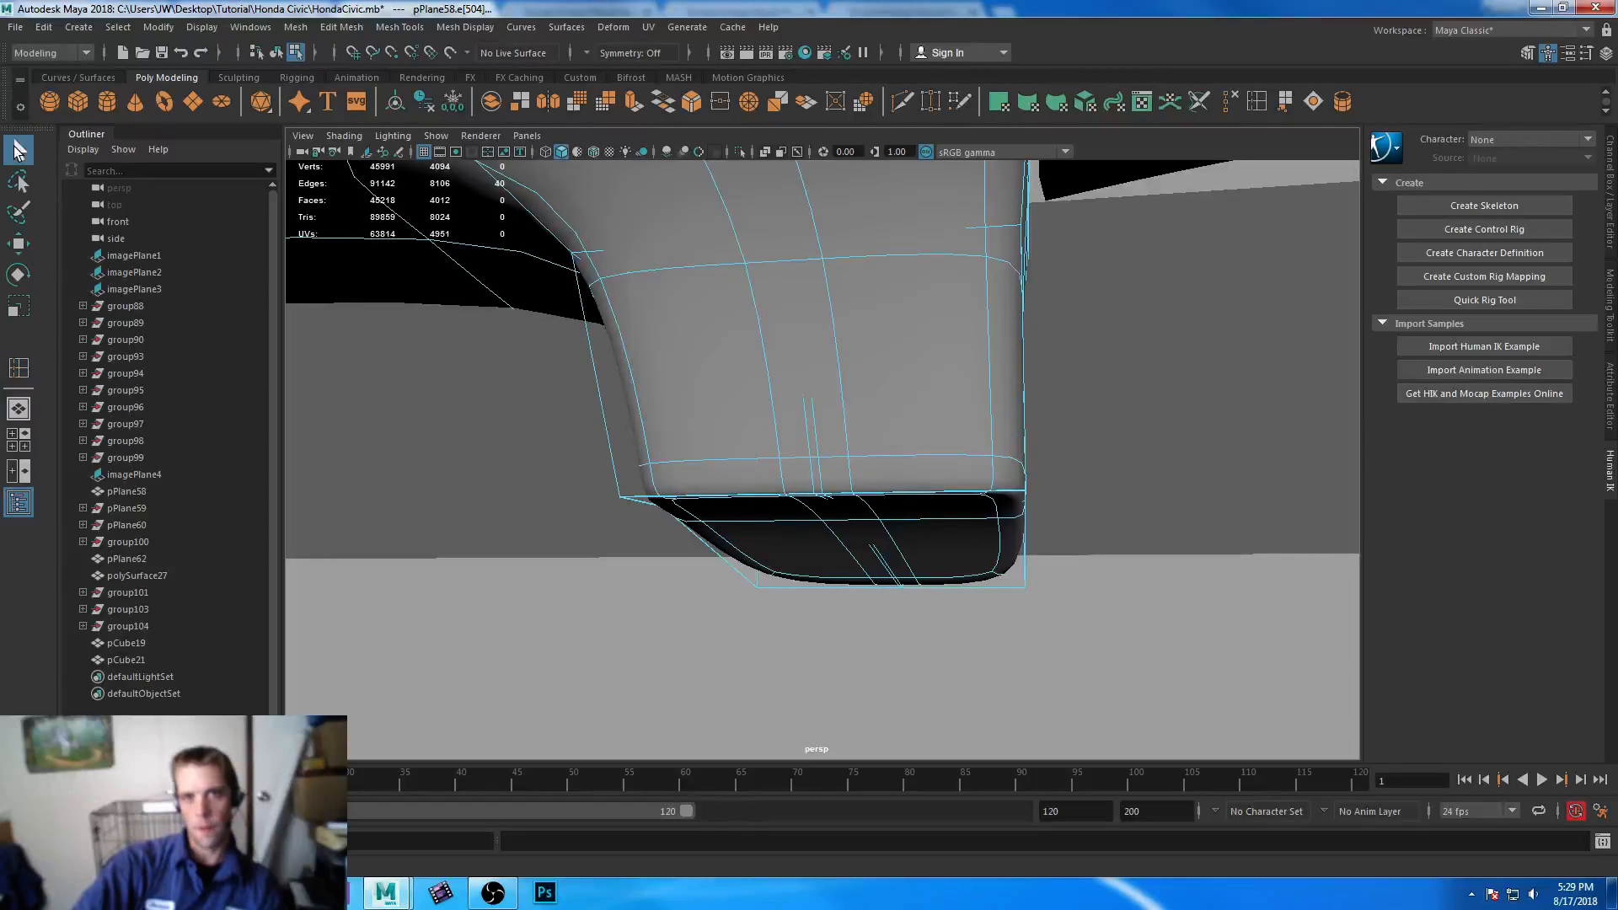
key(1)
alt+drag(908, 482, 812, 468)
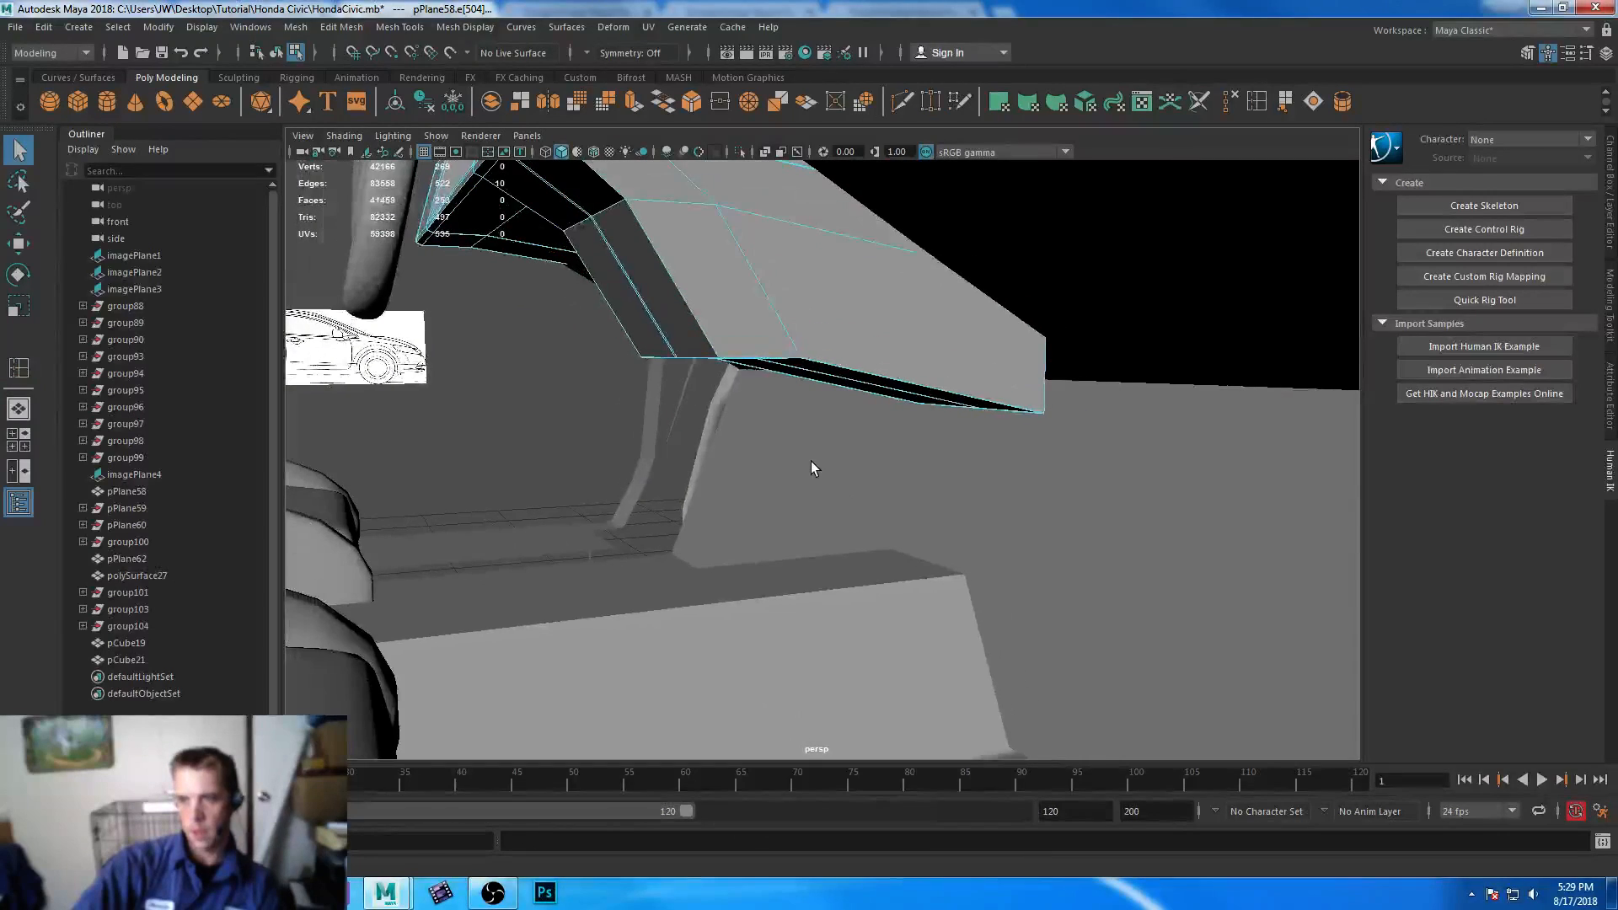
Step: Create a polygon cube on the ground beside the car
scroll(681, 539, down, 1)
key(g)
alt+drag(682, 545, 742, 649)
scroll(733, 675, down, 4)
click(701, 715)
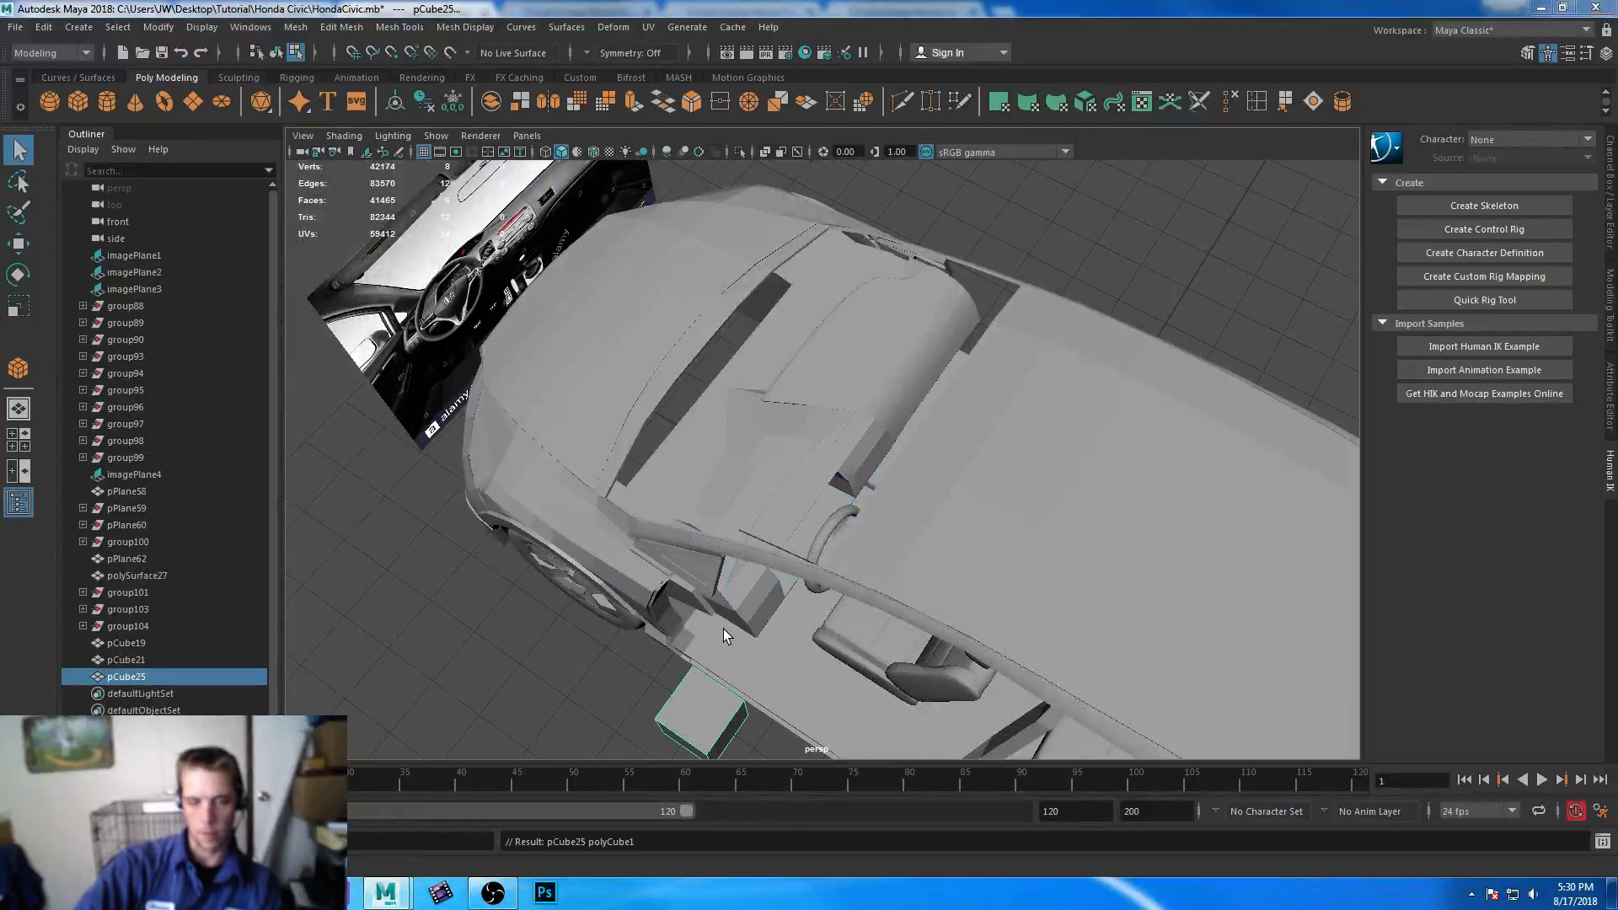
Step: In the top view, move the cube sideways onto the car's centre line, just behind the dashboard
key(space)
key(space)
scroll(777, 479, down, 5)
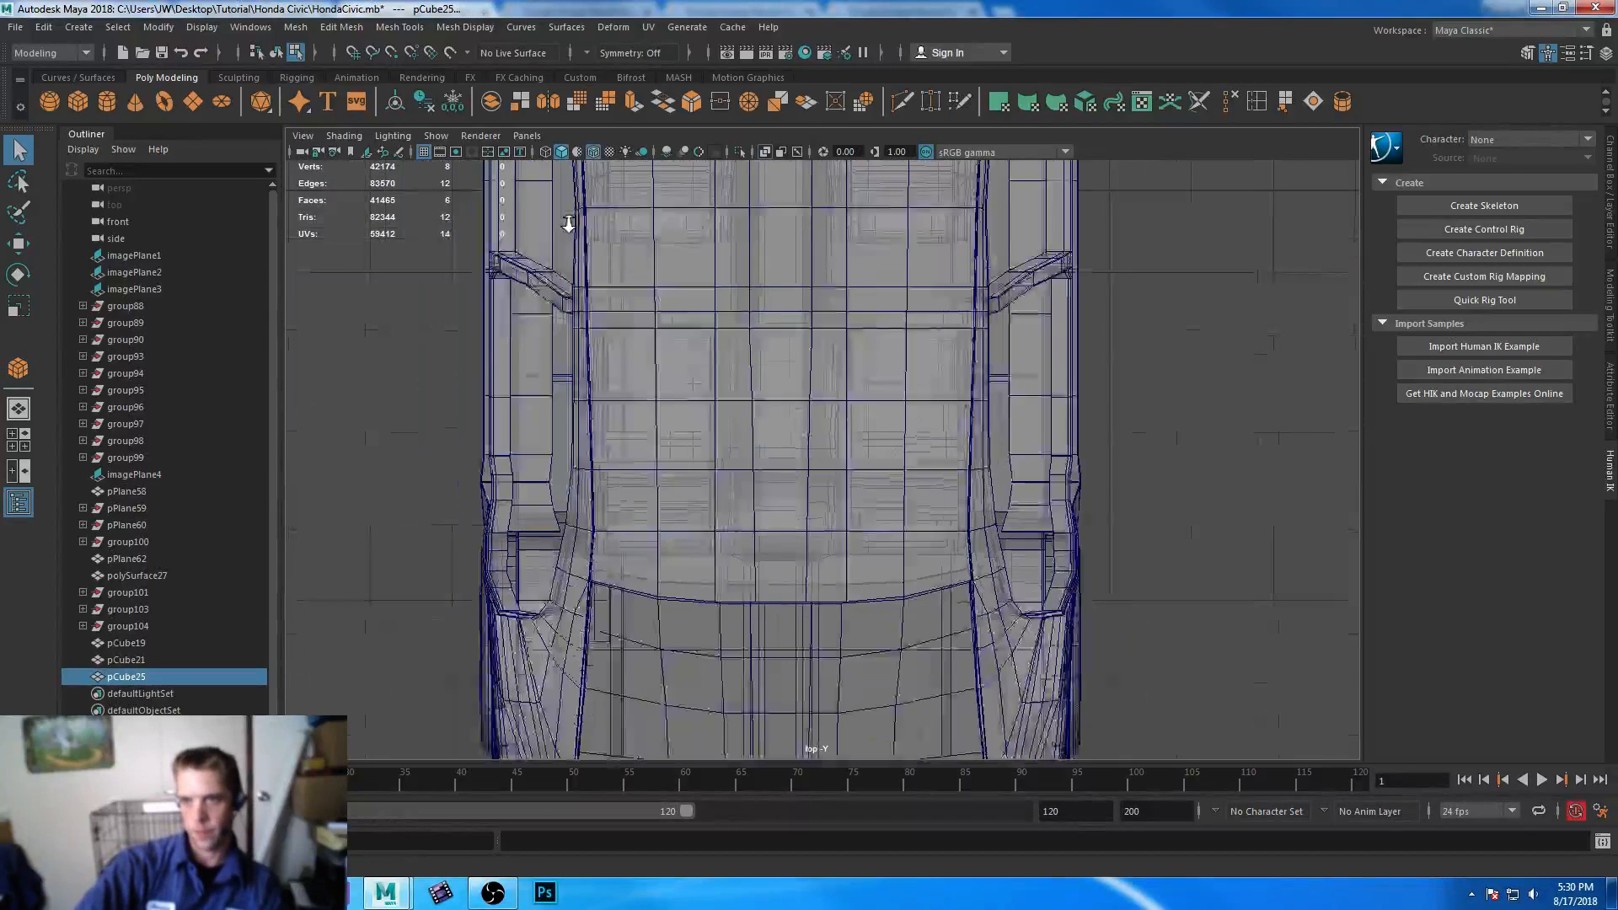
key(w)
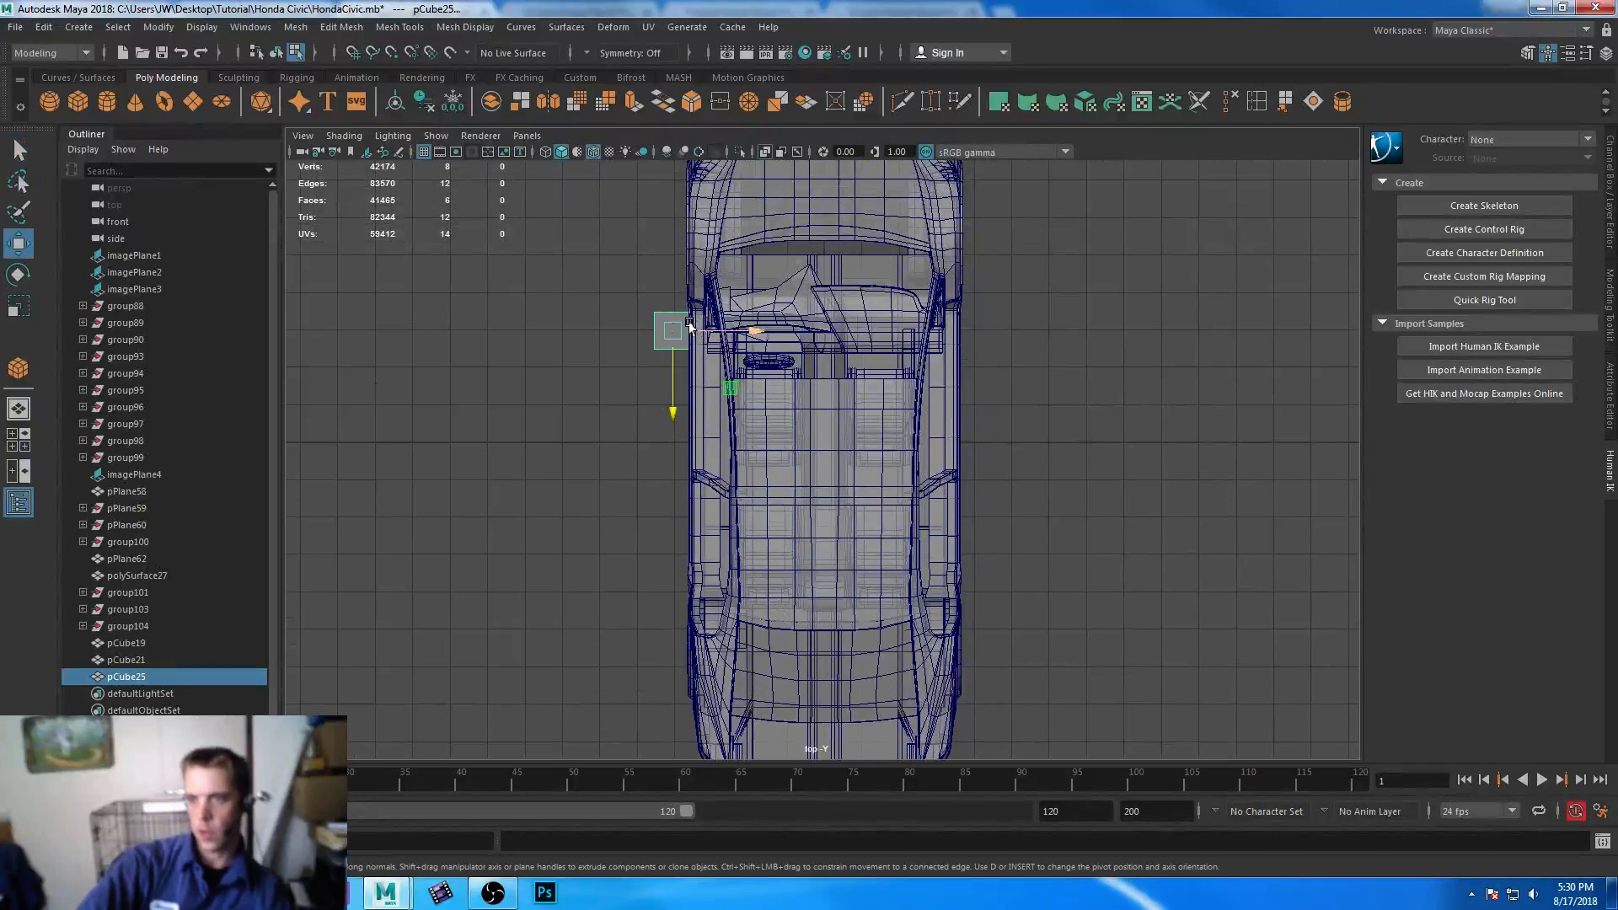
middle_drag(726, 385, 879, 406)
Step: In the side view, raise the cube to the height of the gap between the dashboard and the floor tunnel
key(space)
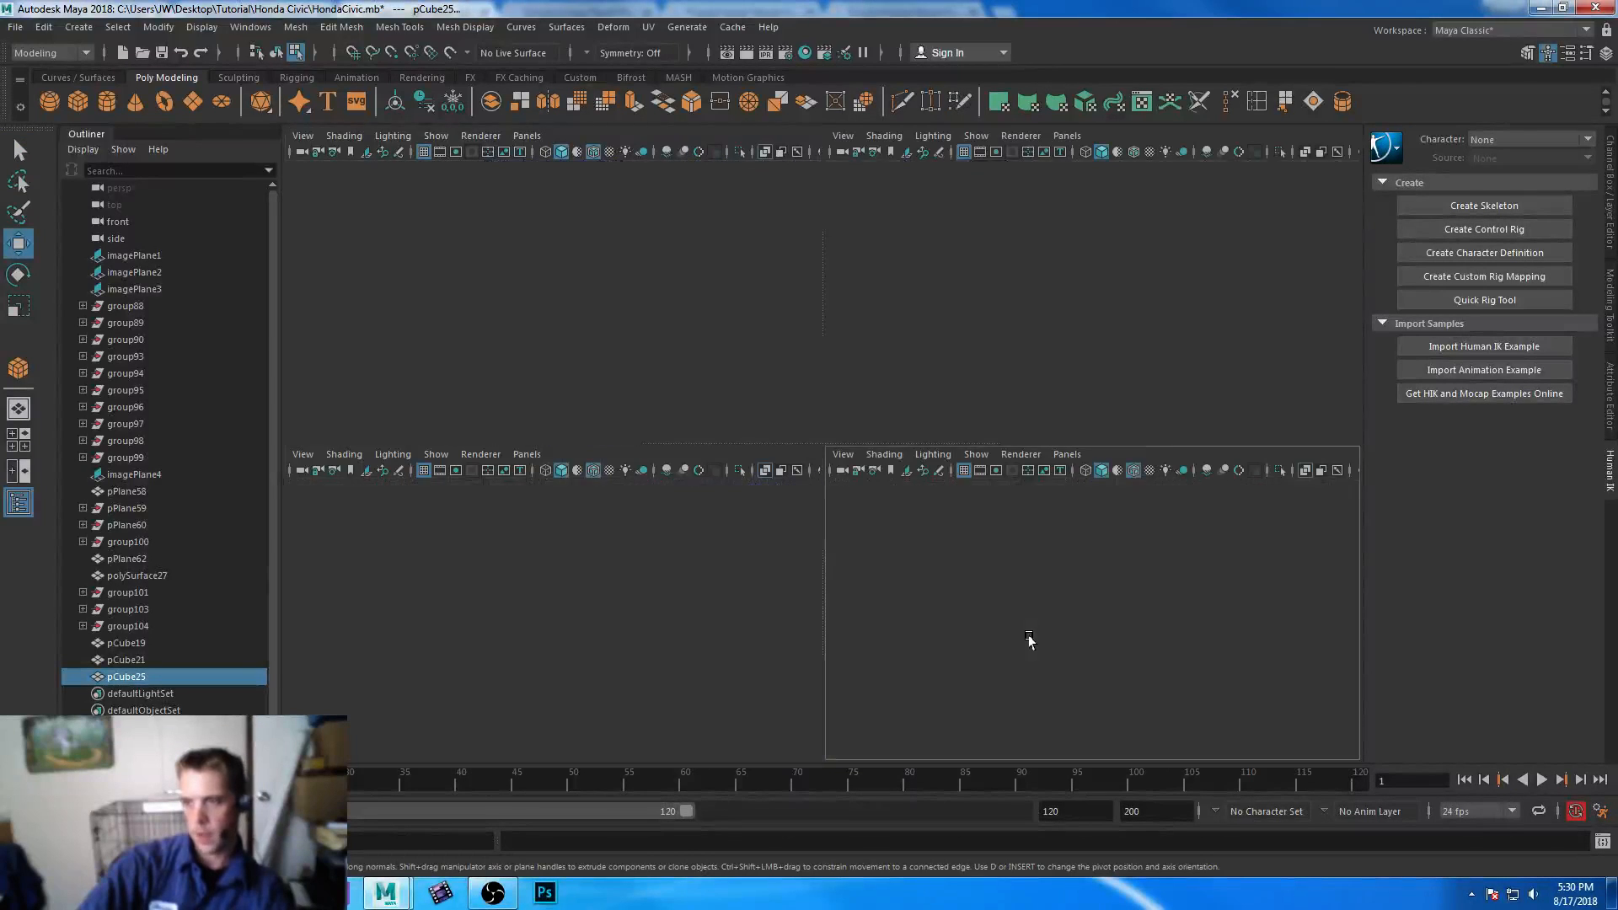
key(space)
scroll(863, 428, down, 5)
key(f)
scroll(932, 462, down, 4)
drag(812, 328, 812, 314)
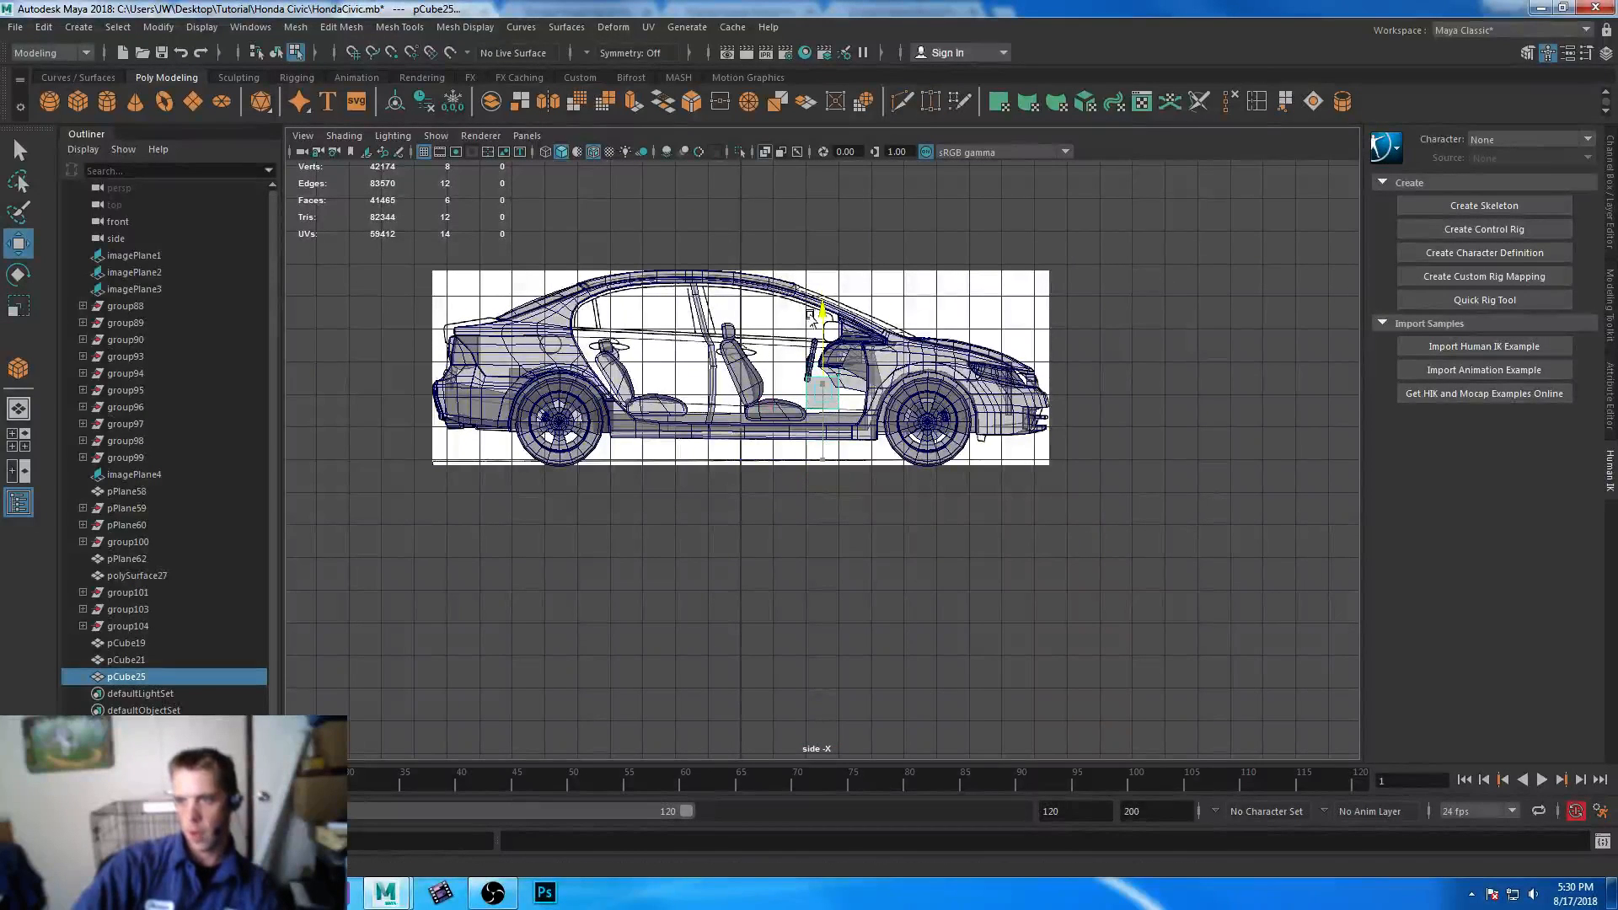
scroll(809, 489, up, 10)
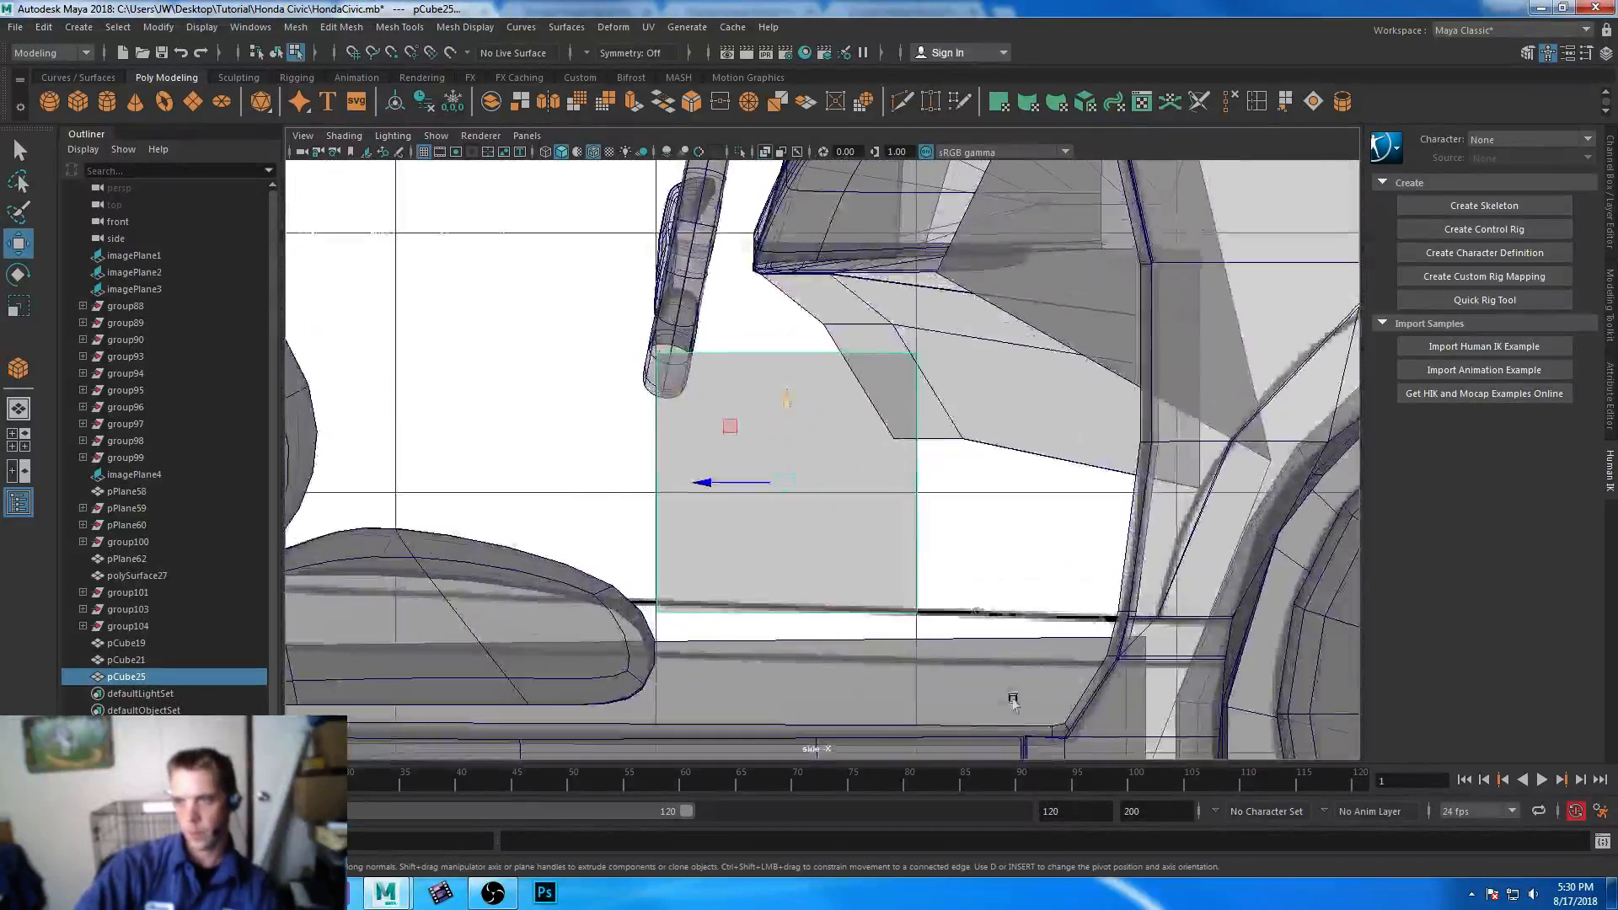
Step: Save the scene
key(ctrl+d)
key(ctrl+z)
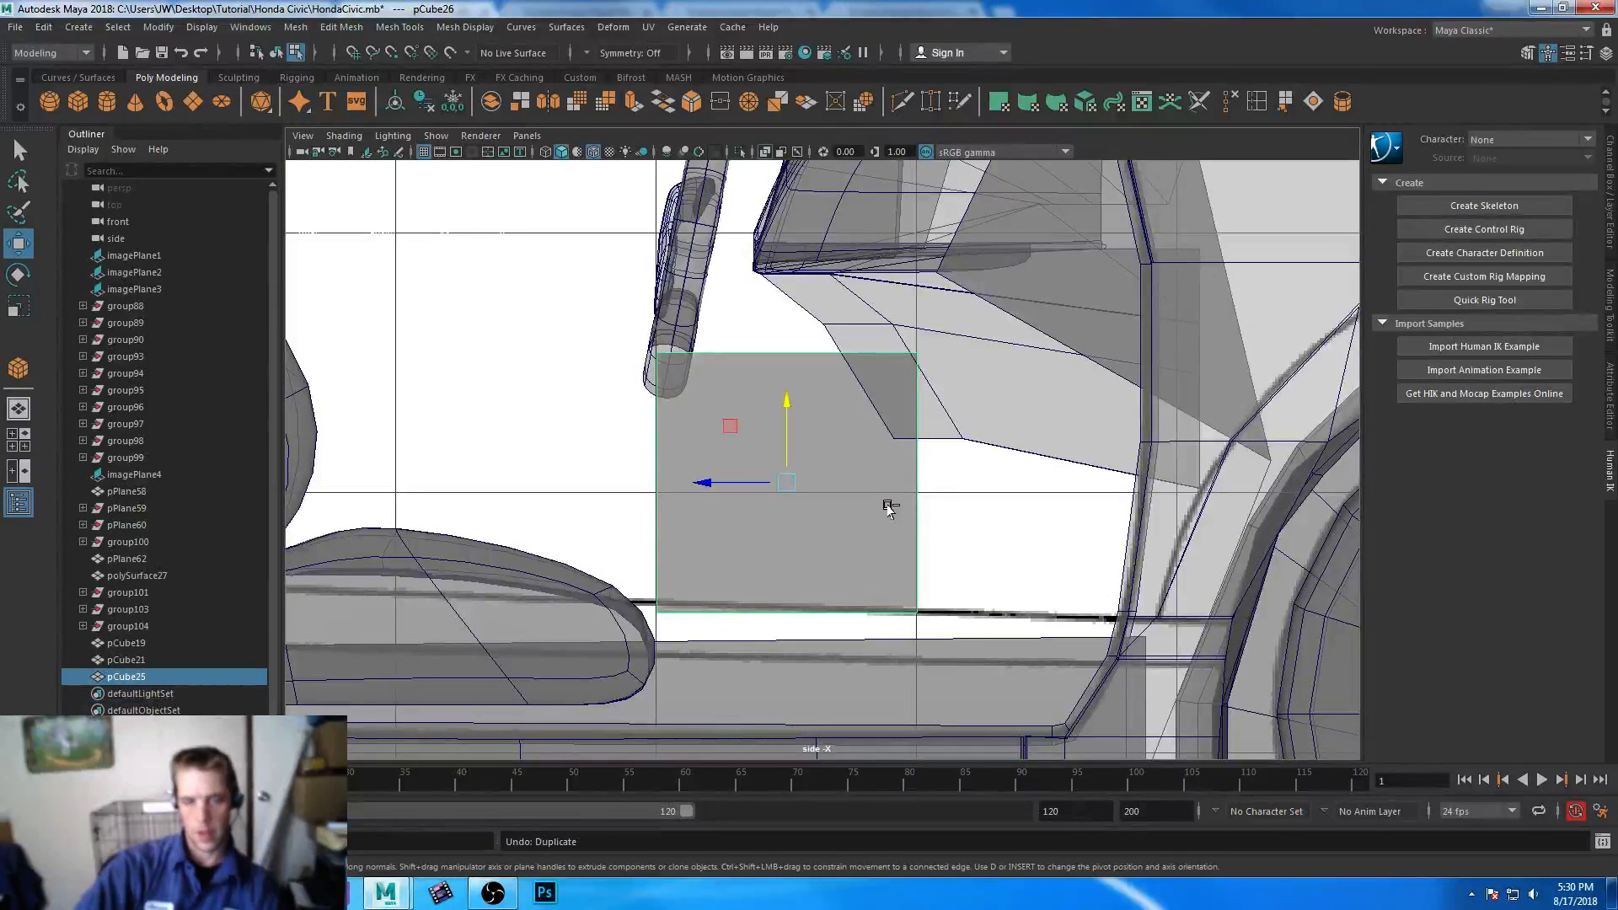
key(ctrl+s)
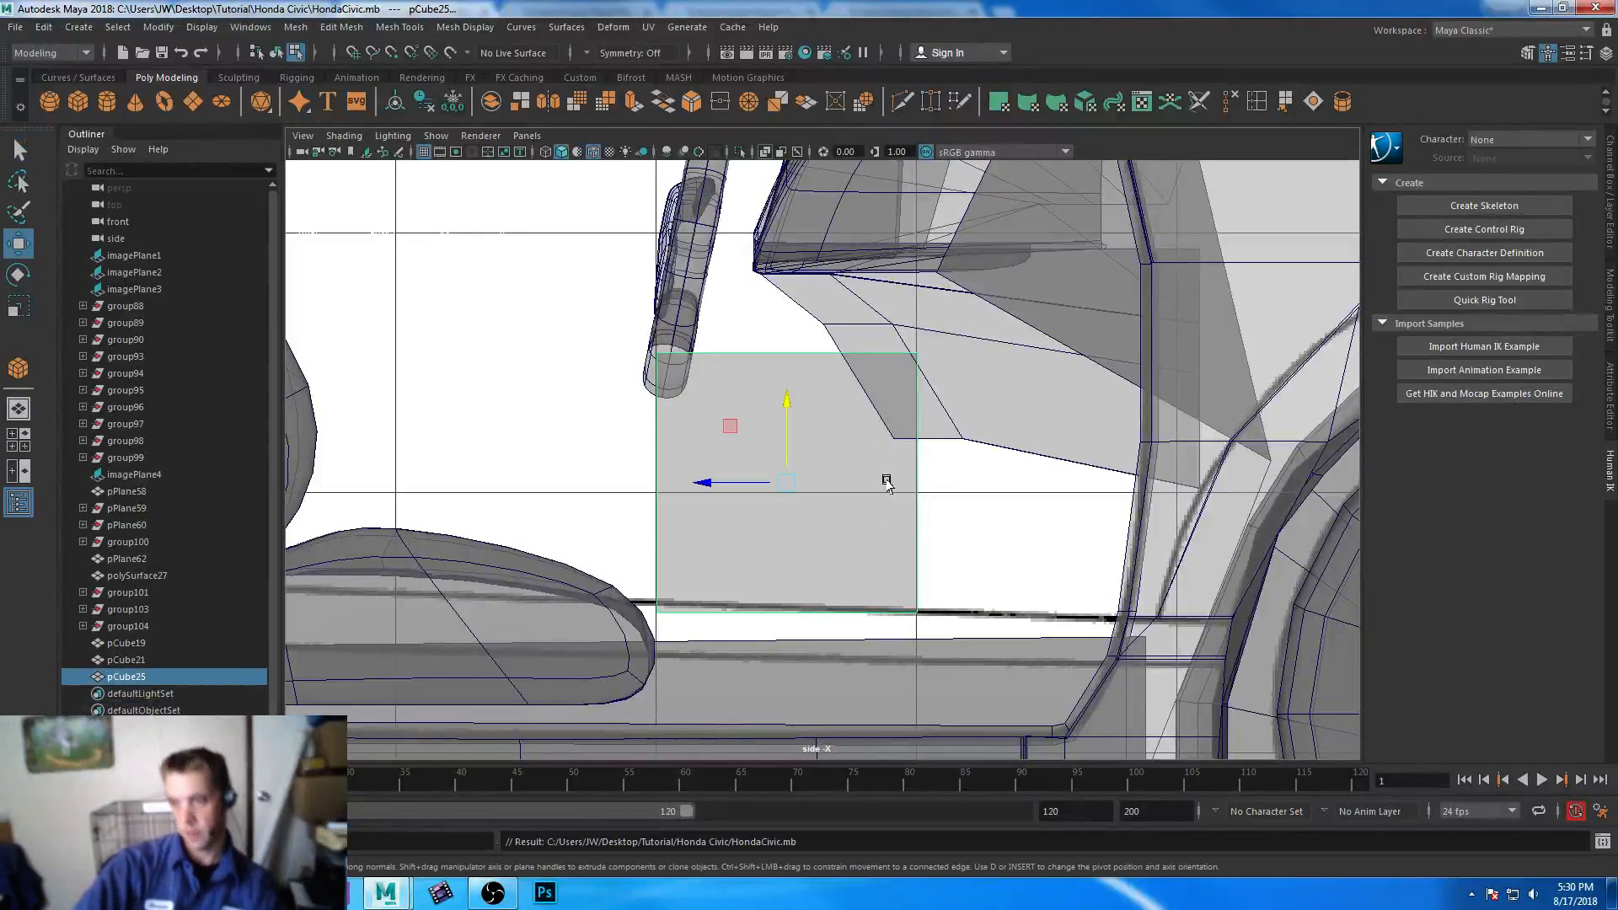
Step: Place the cube under the extended dashboard section, scaling it to reach the floor tunnel and match the depth of the section's flat bottom edge
alt+middle_drag(867, 426, 788, 394)
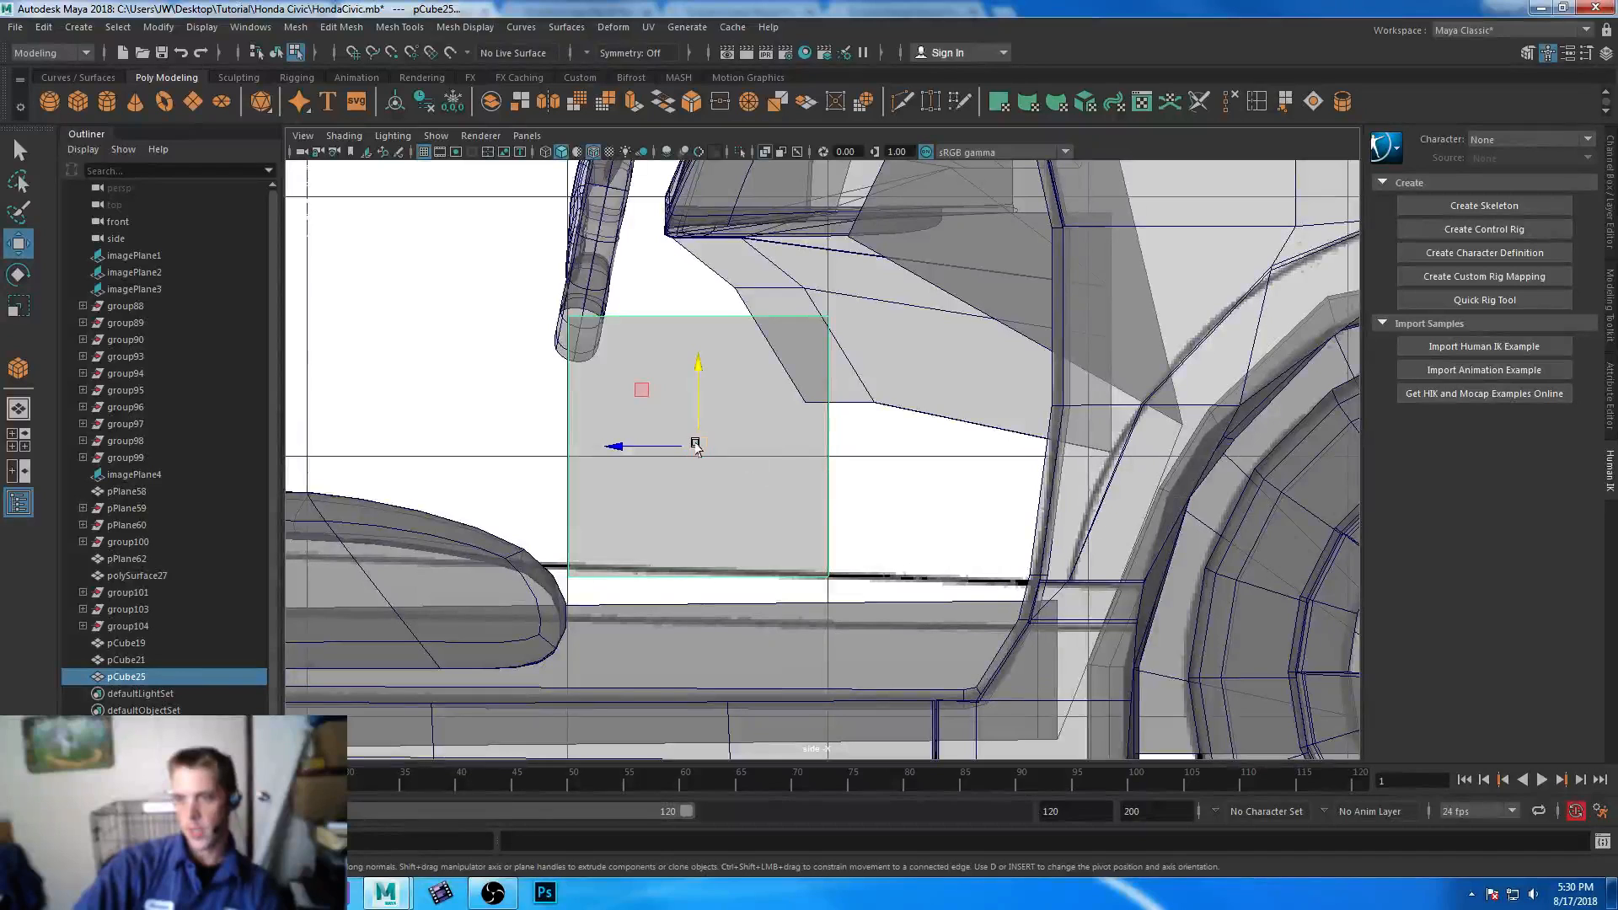
mouse_move(697, 447)
mouse_down()
mouse_move(824, 515)
mouse_move(841, 508)
mouse_up()
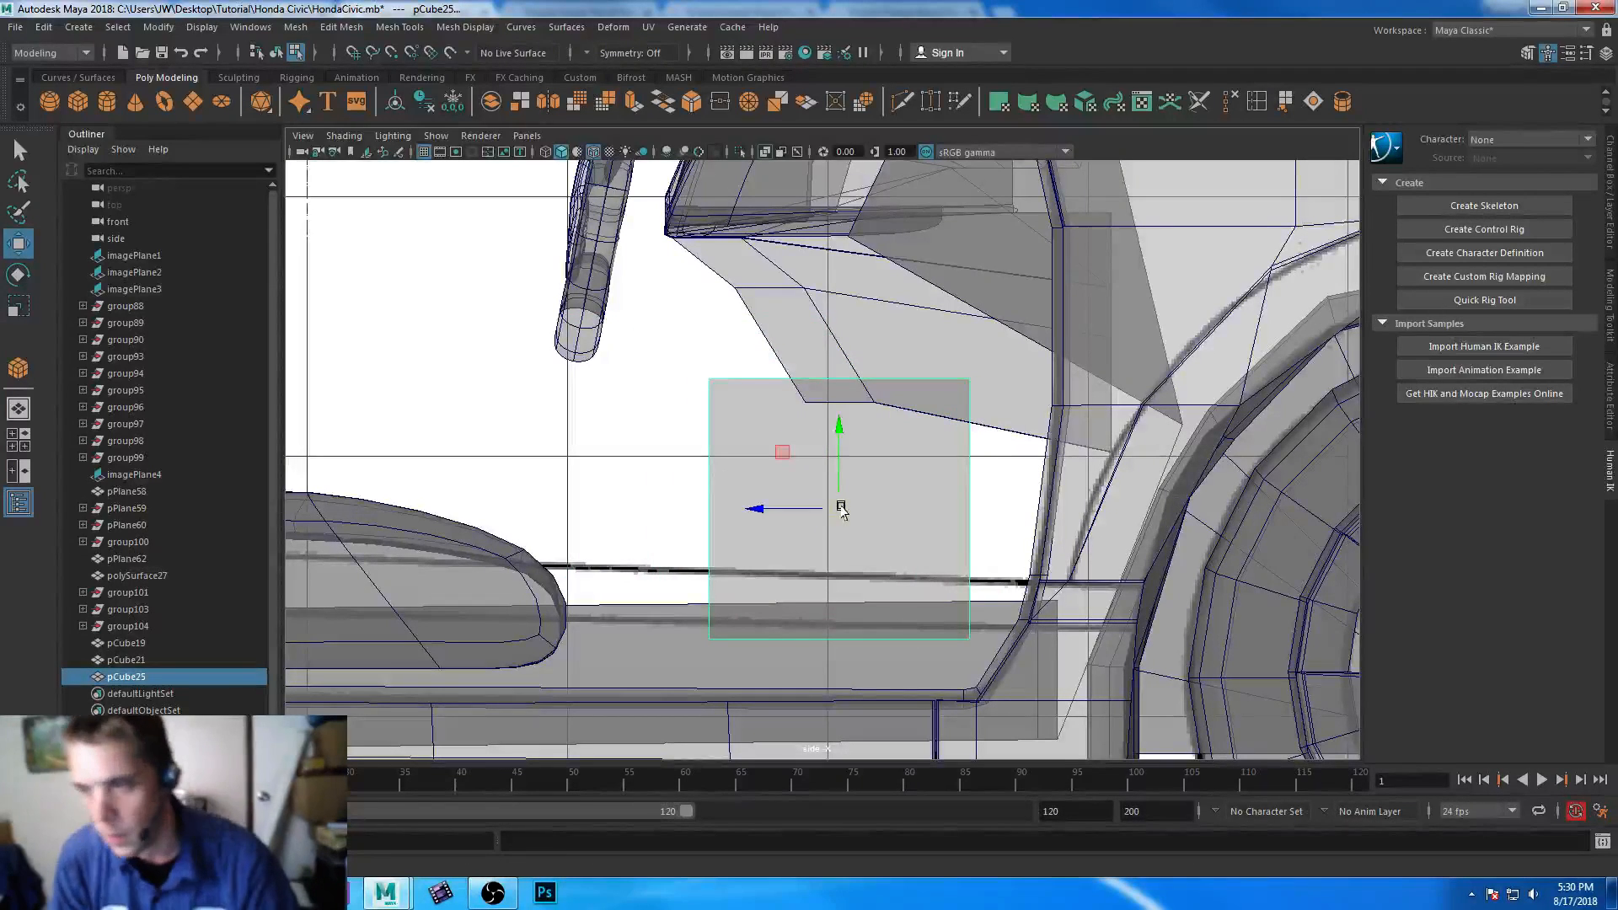
key(r)
drag(841, 509, 780, 517)
mouse_move(844, 430)
mouse_down()
mouse_move(839, 398)
mouse_move(838, 420)
mouse_up()
key(w)
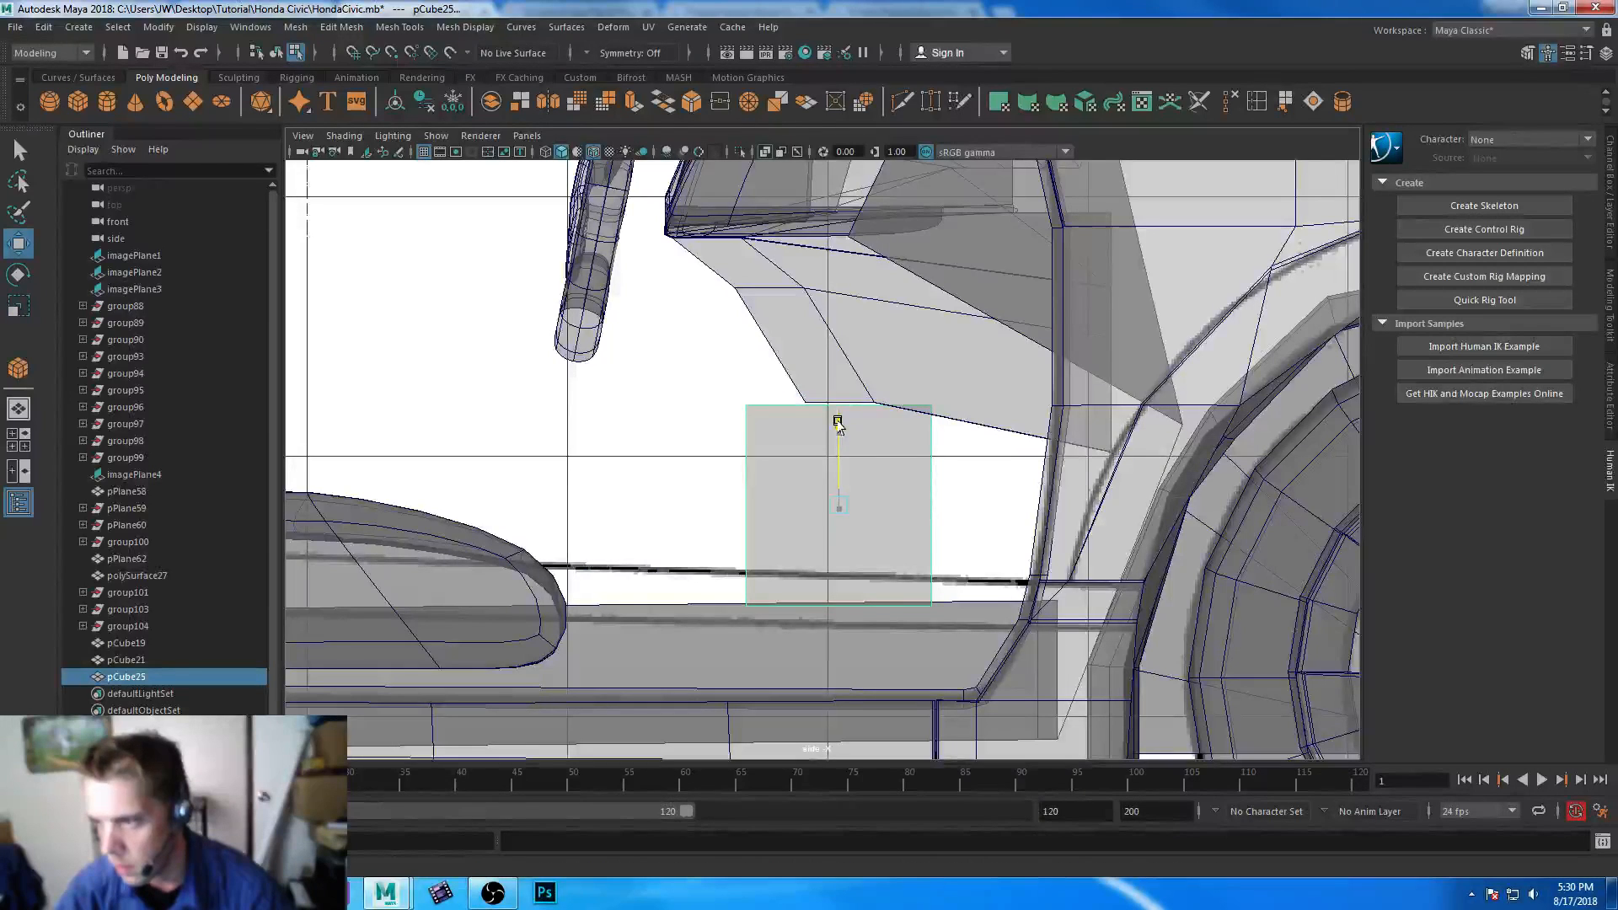
key(r)
drag(763, 506, 811, 510)
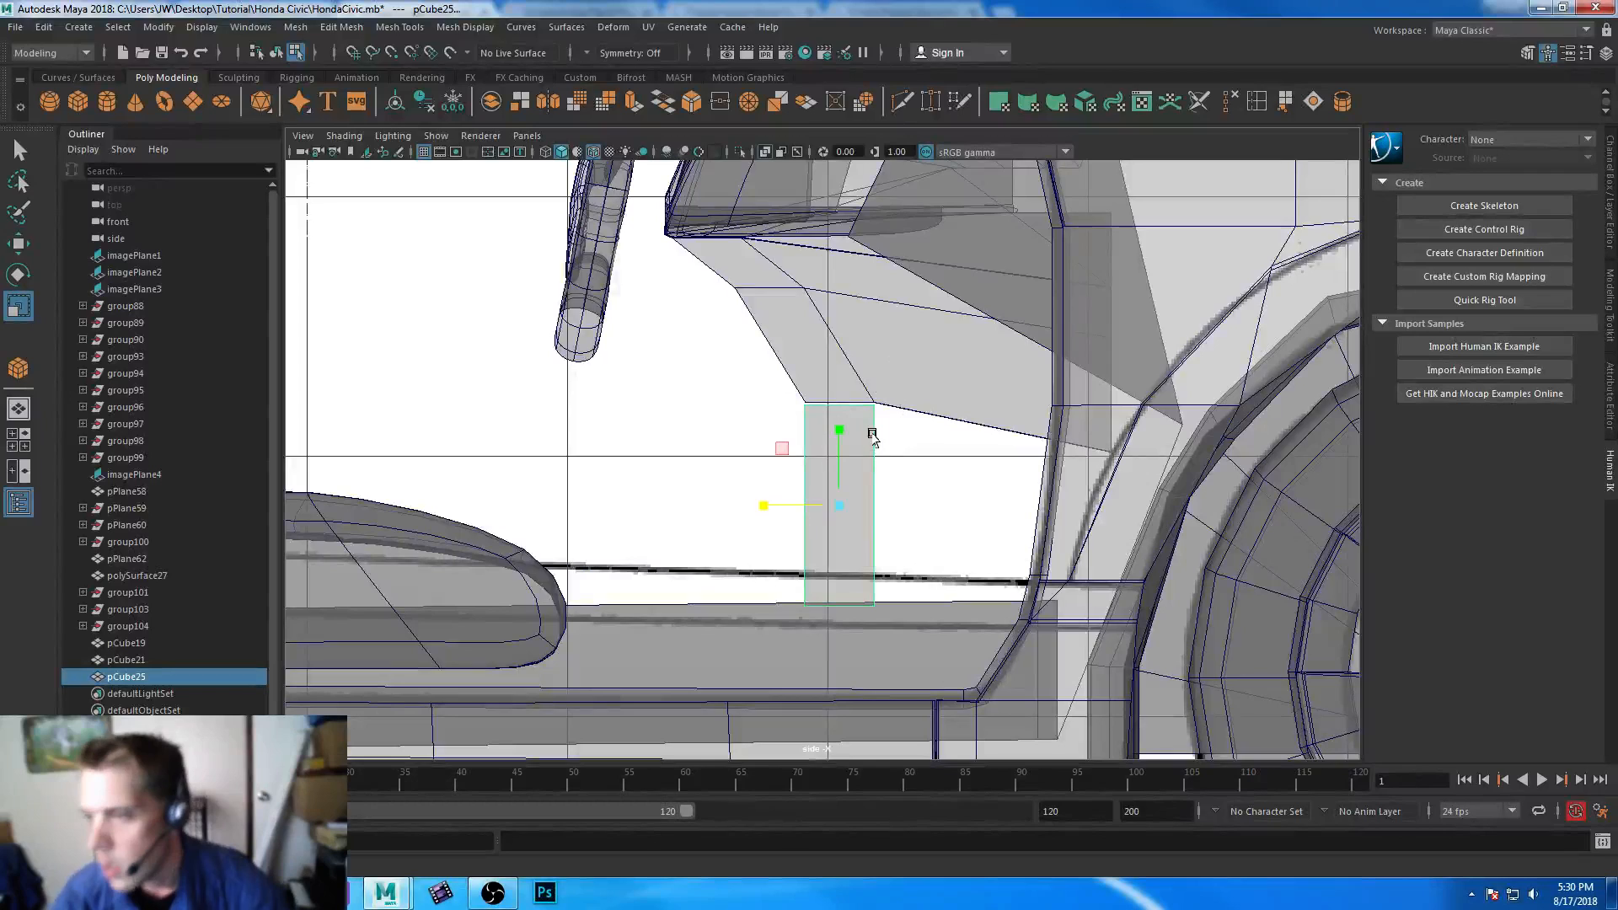
Step: Extrude the cube's front face along the dashboard section's sloping underside, and move the lower front vertices back level with the cube's bottom
right_drag(861, 408, 861, 448)
drag(848, 366, 991, 746)
ctrl+drag(851, 338, 792, 832)
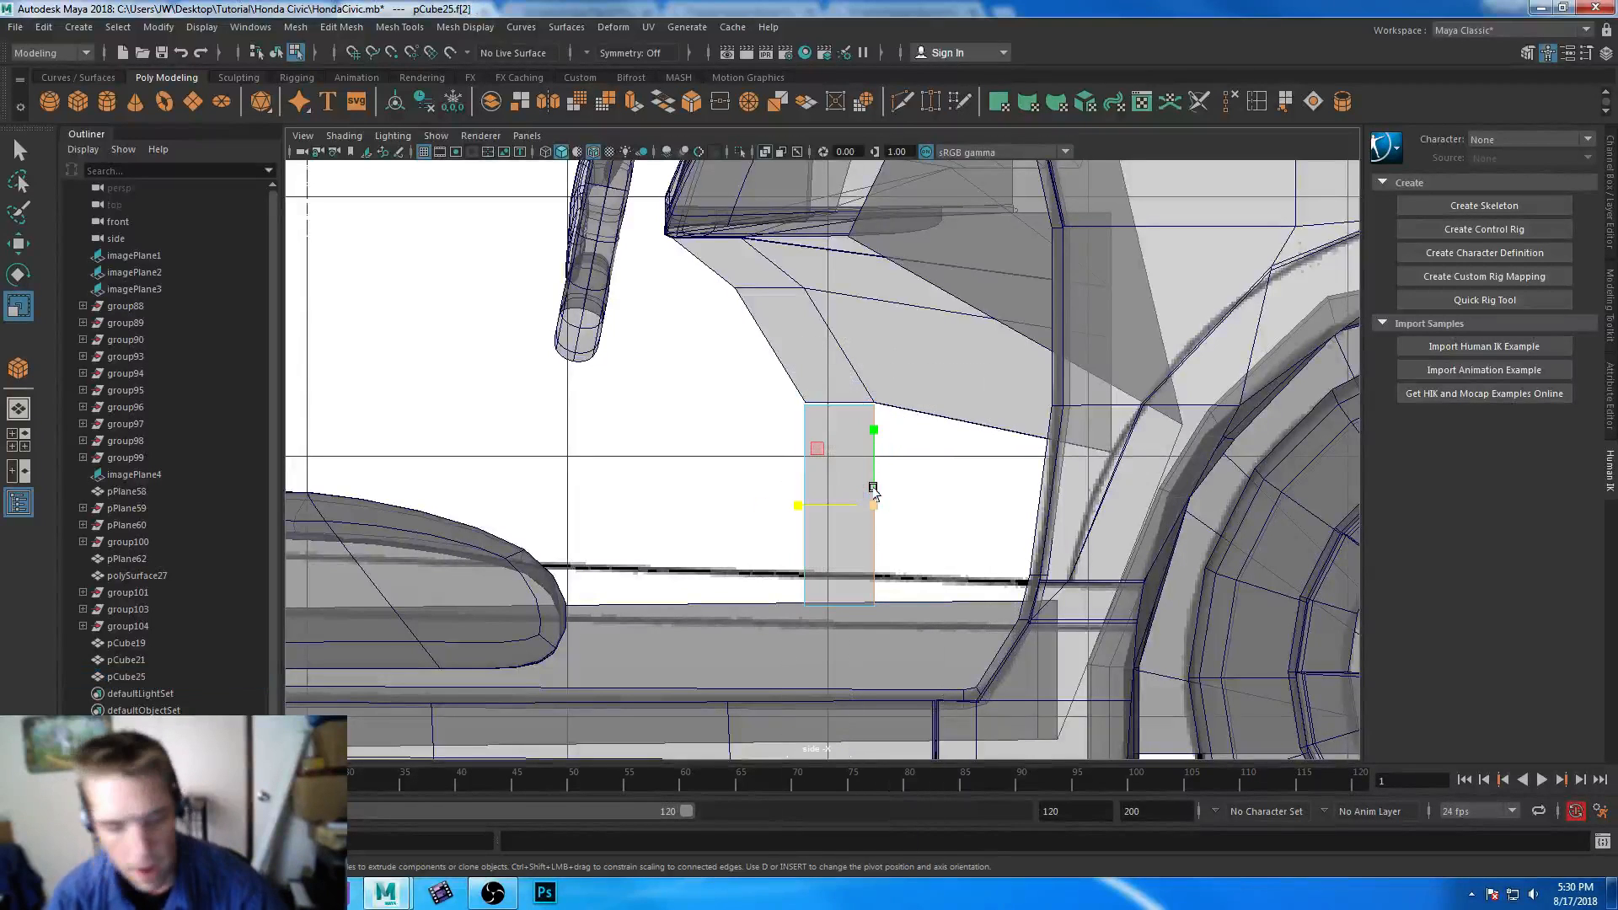
key(ctrl+e)
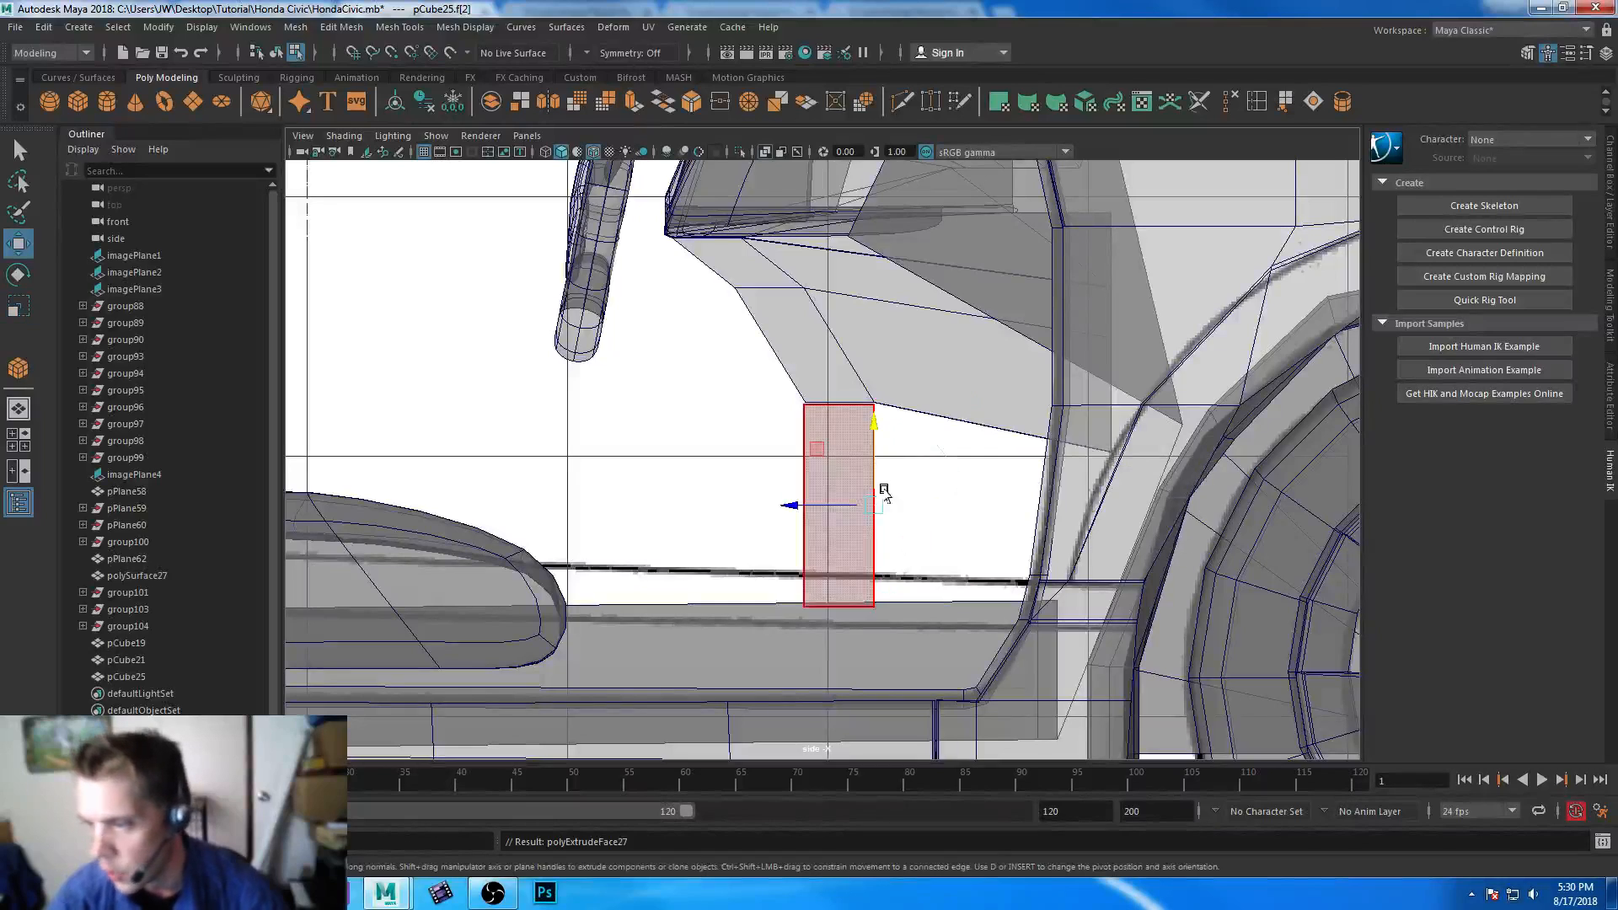
drag(870, 509, 1108, 560)
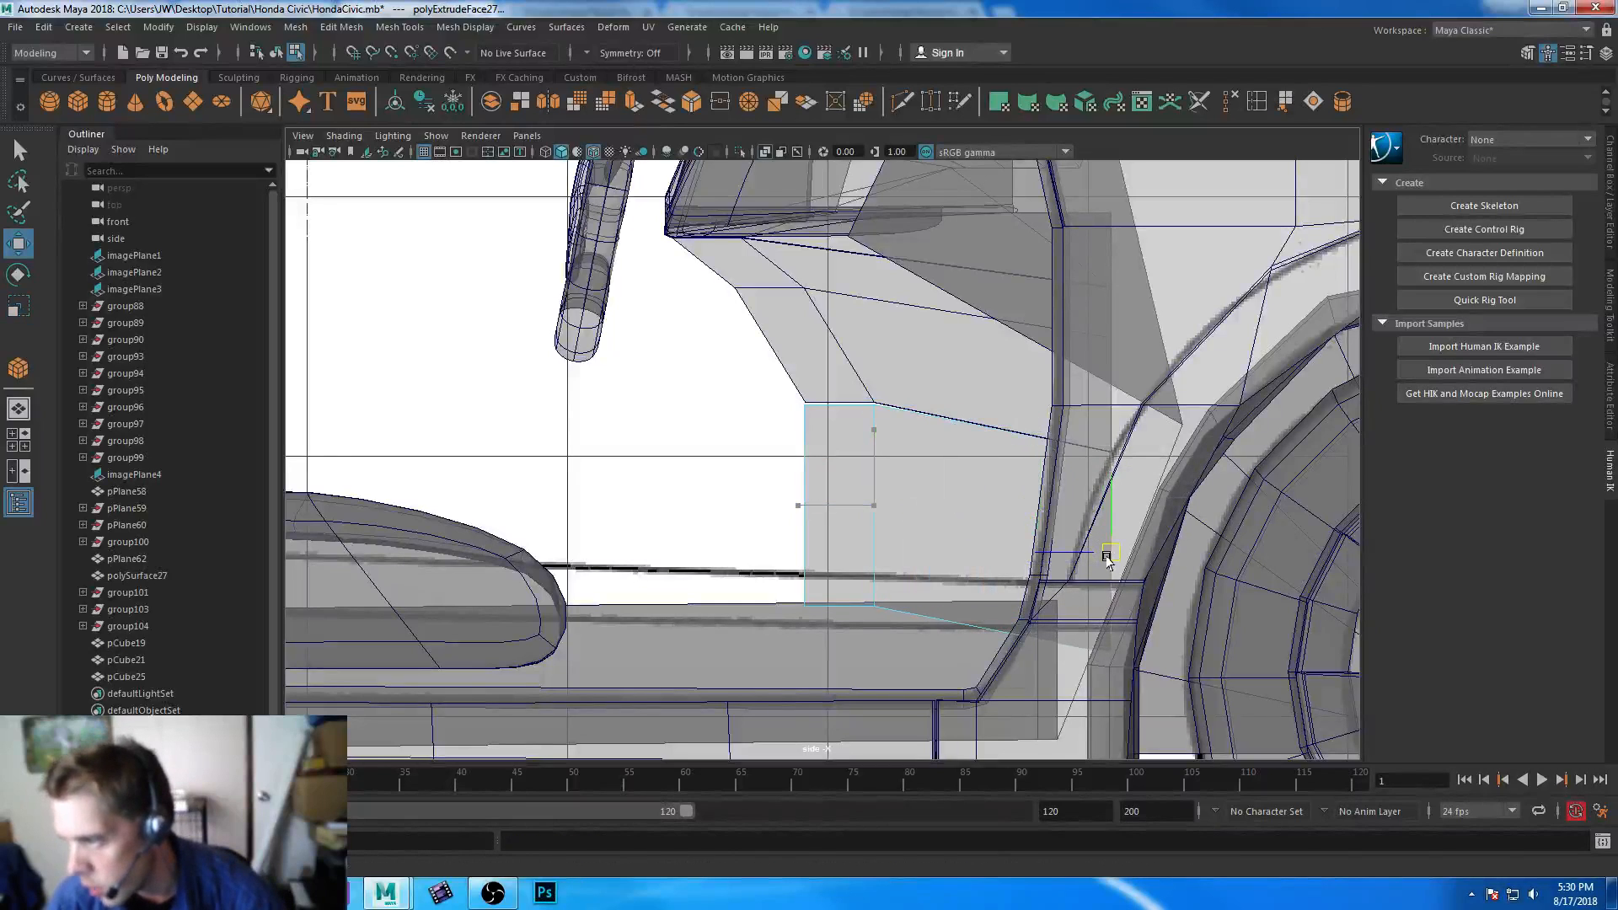
right_drag(1011, 457, 924, 410)
drag(1072, 642, 1028, 606)
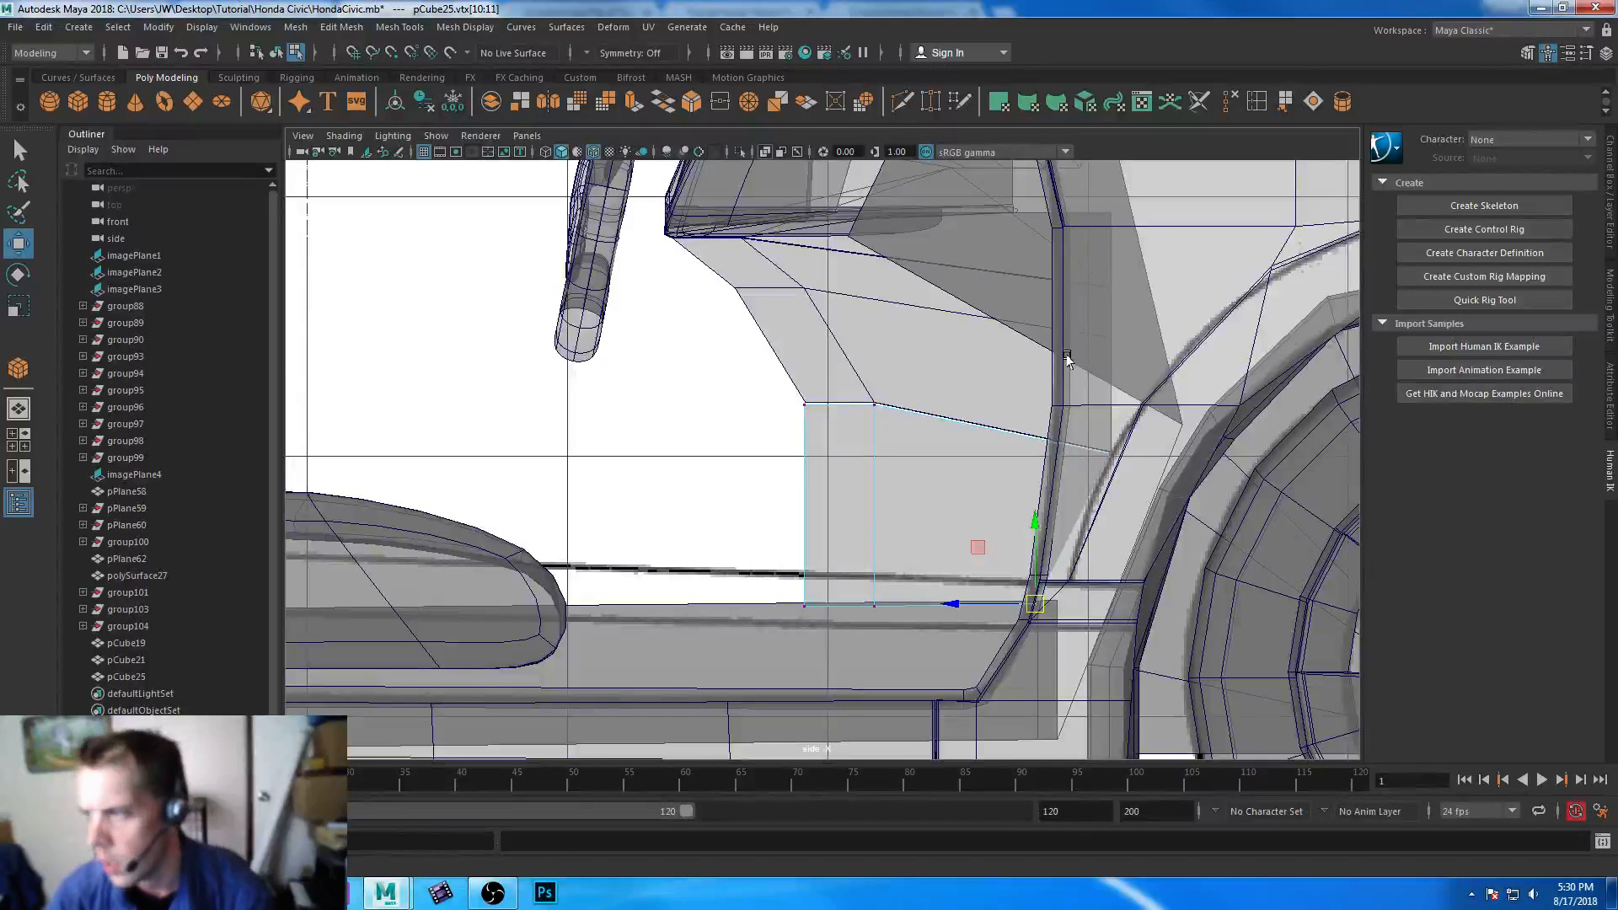
Step: In the perspective view, select all the block's vertices and shift them sideways to centre the block under the dashboard section
key(space)
key(space)
alt+drag(997, 526, 1064, 445)
alt+right_drag(970, 523, 1257, 780)
mouse_move(1003, 610)
alt+mouse_down()
mouse_move(1023, 599)
mouse_move(1001, 599)
alt+mouse_up()
alt+right_drag(1001, 599, 939, 451)
alt+drag(939, 451, 784, 447)
alt+right_drag(784, 448, 888, 679)
alt+drag(888, 679, 897, 674)
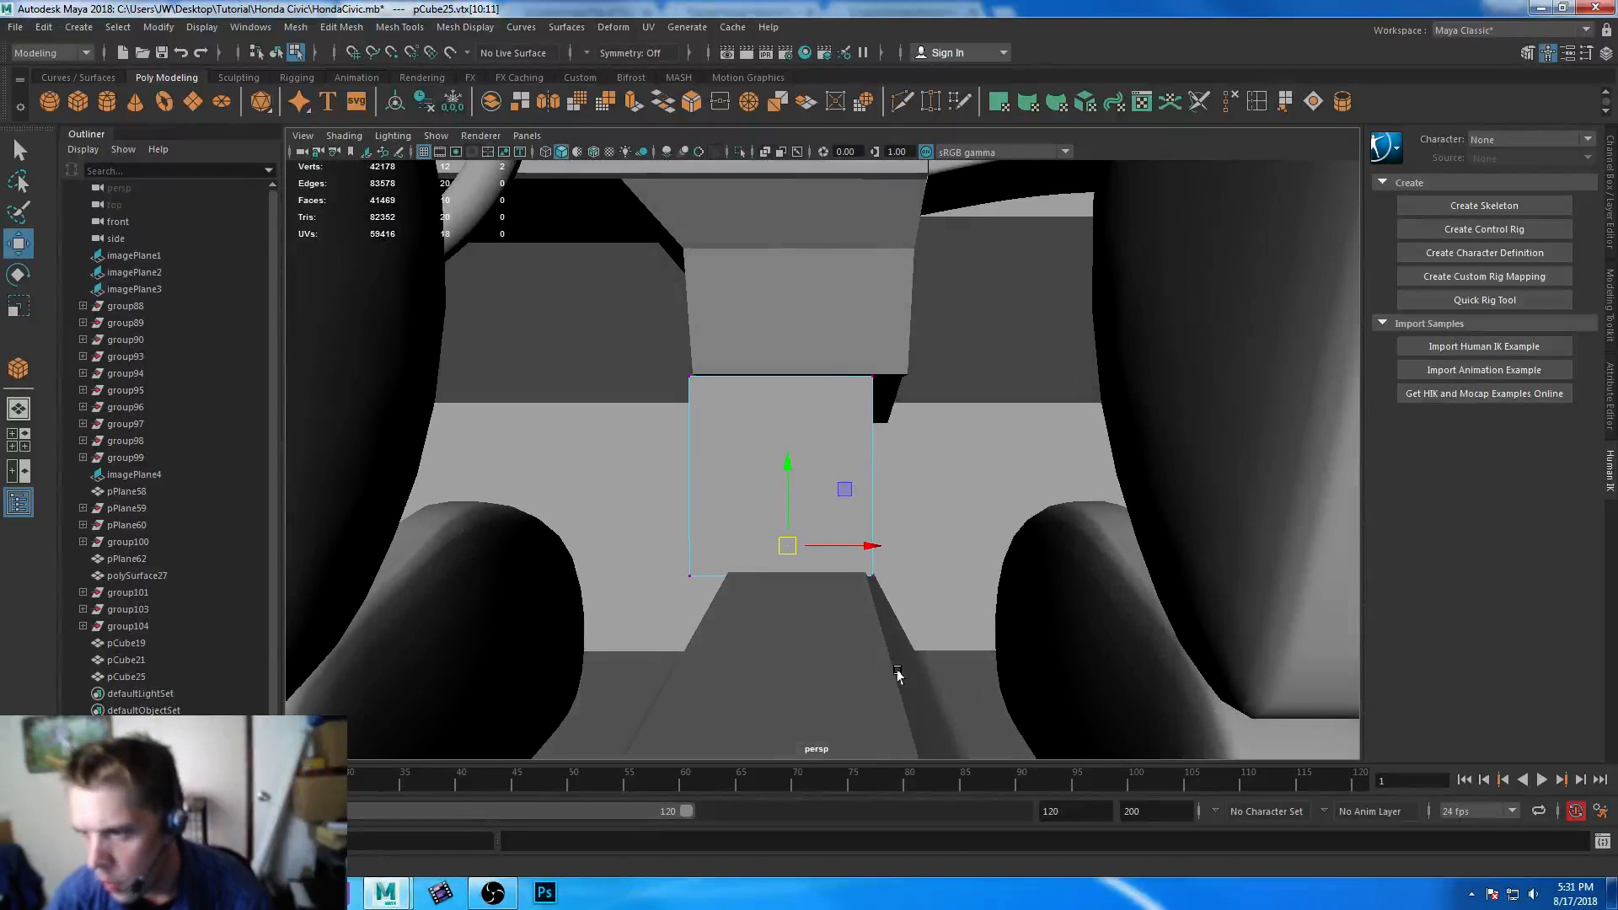
drag(625, 316, 962, 738)
drag(862, 471, 877, 473)
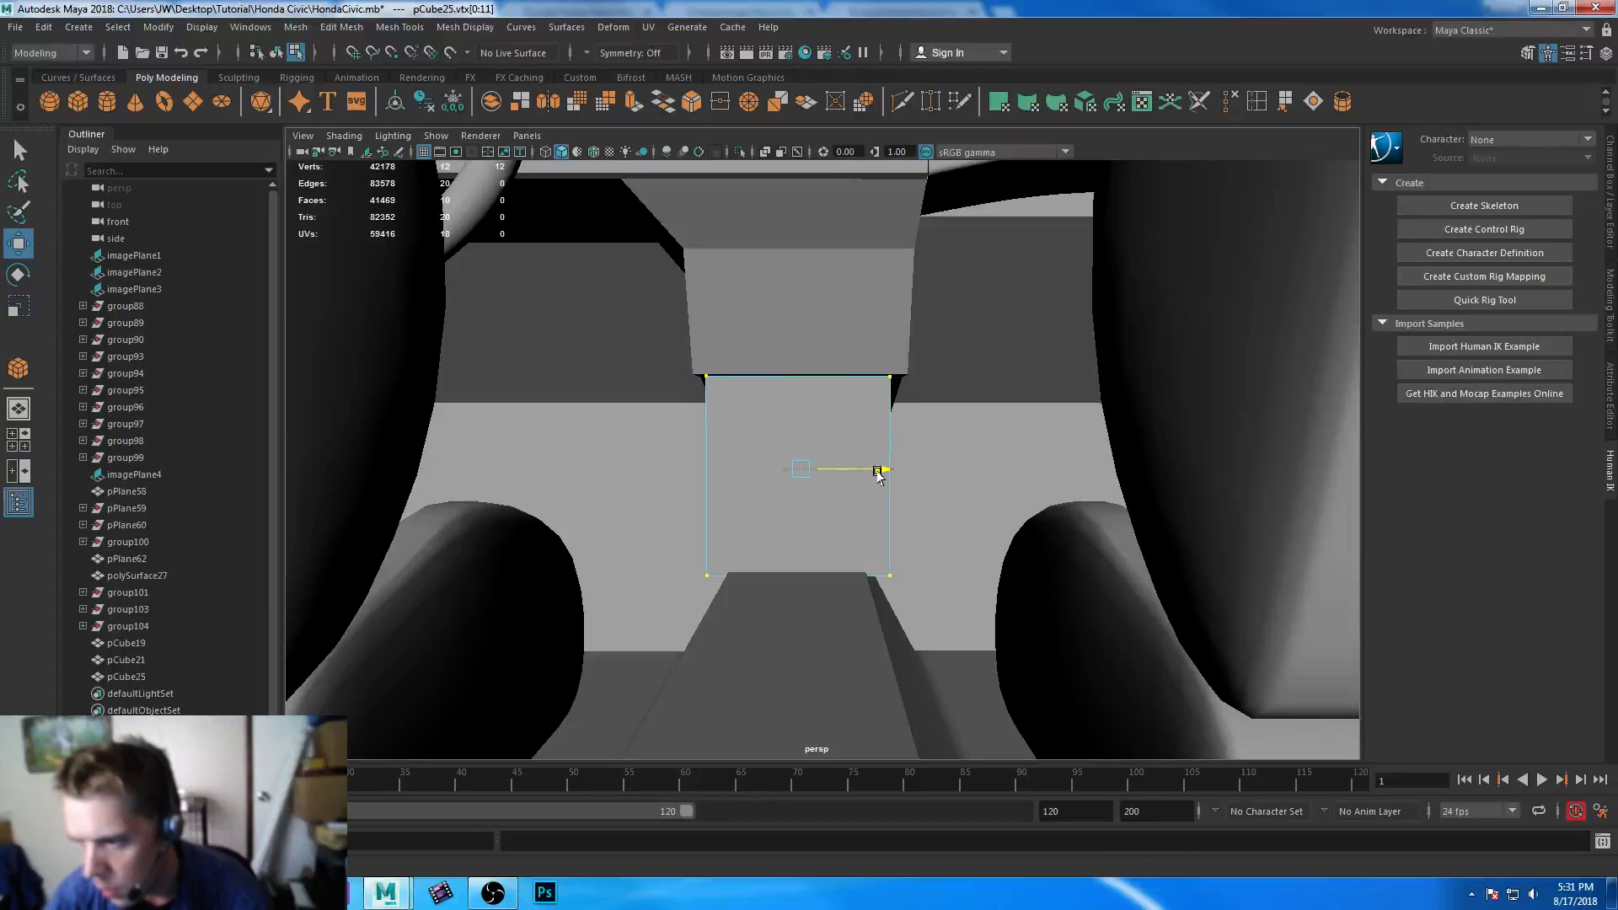
Step: Select the block's top vertices and scale them wider to match the width of the dashboard section's bottom edge
drag(628, 300, 1020, 506)
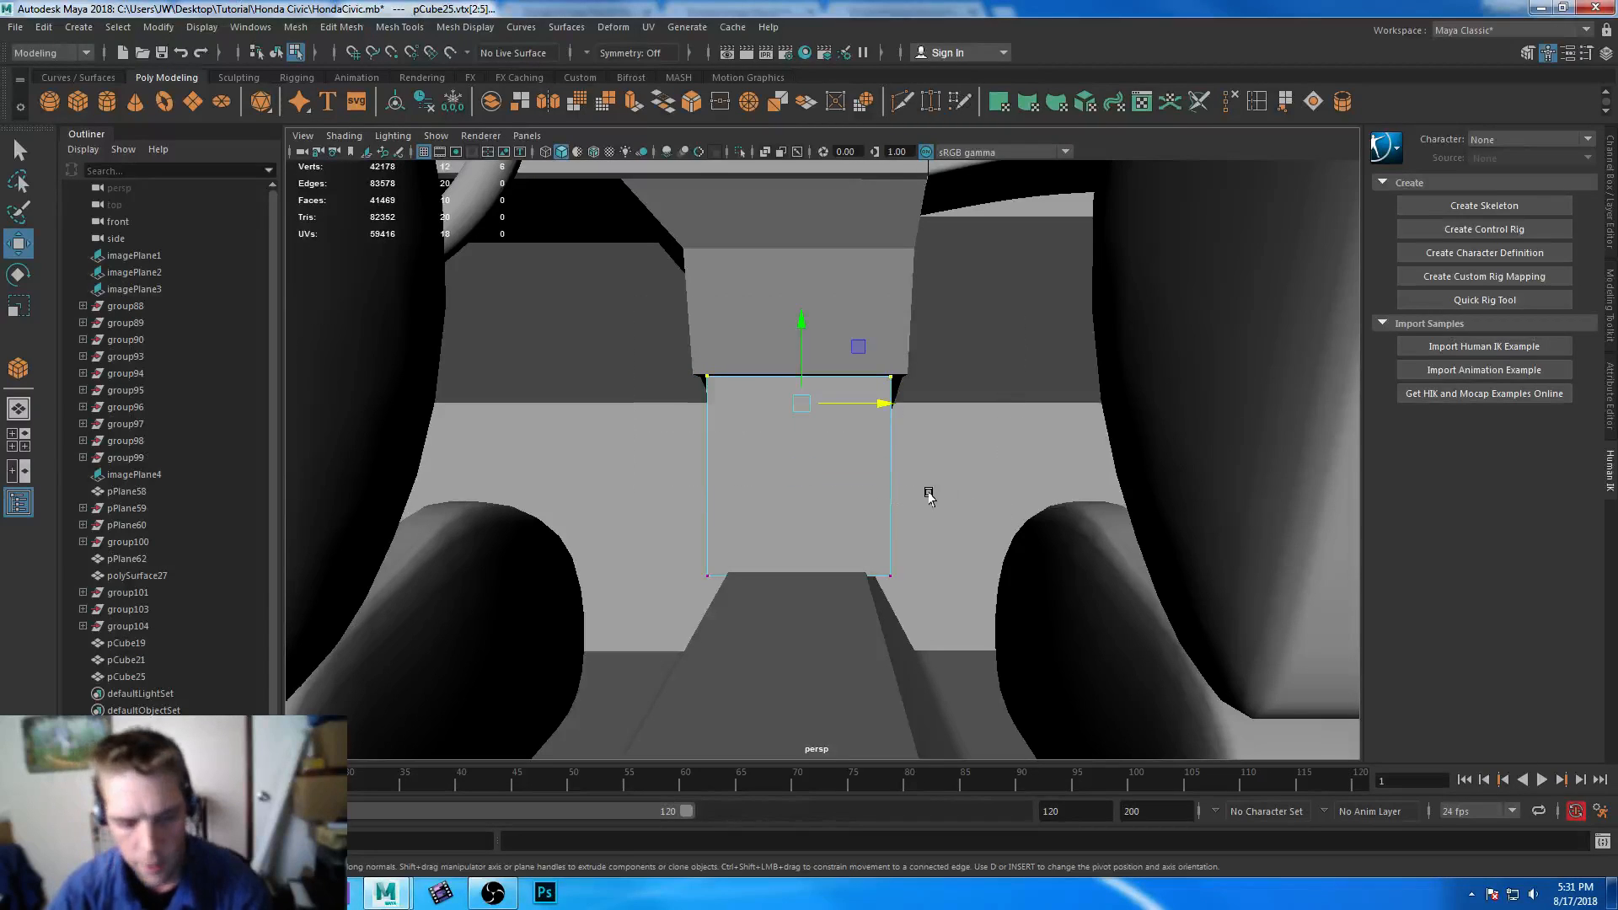
key(r)
drag(874, 398, 883, 404)
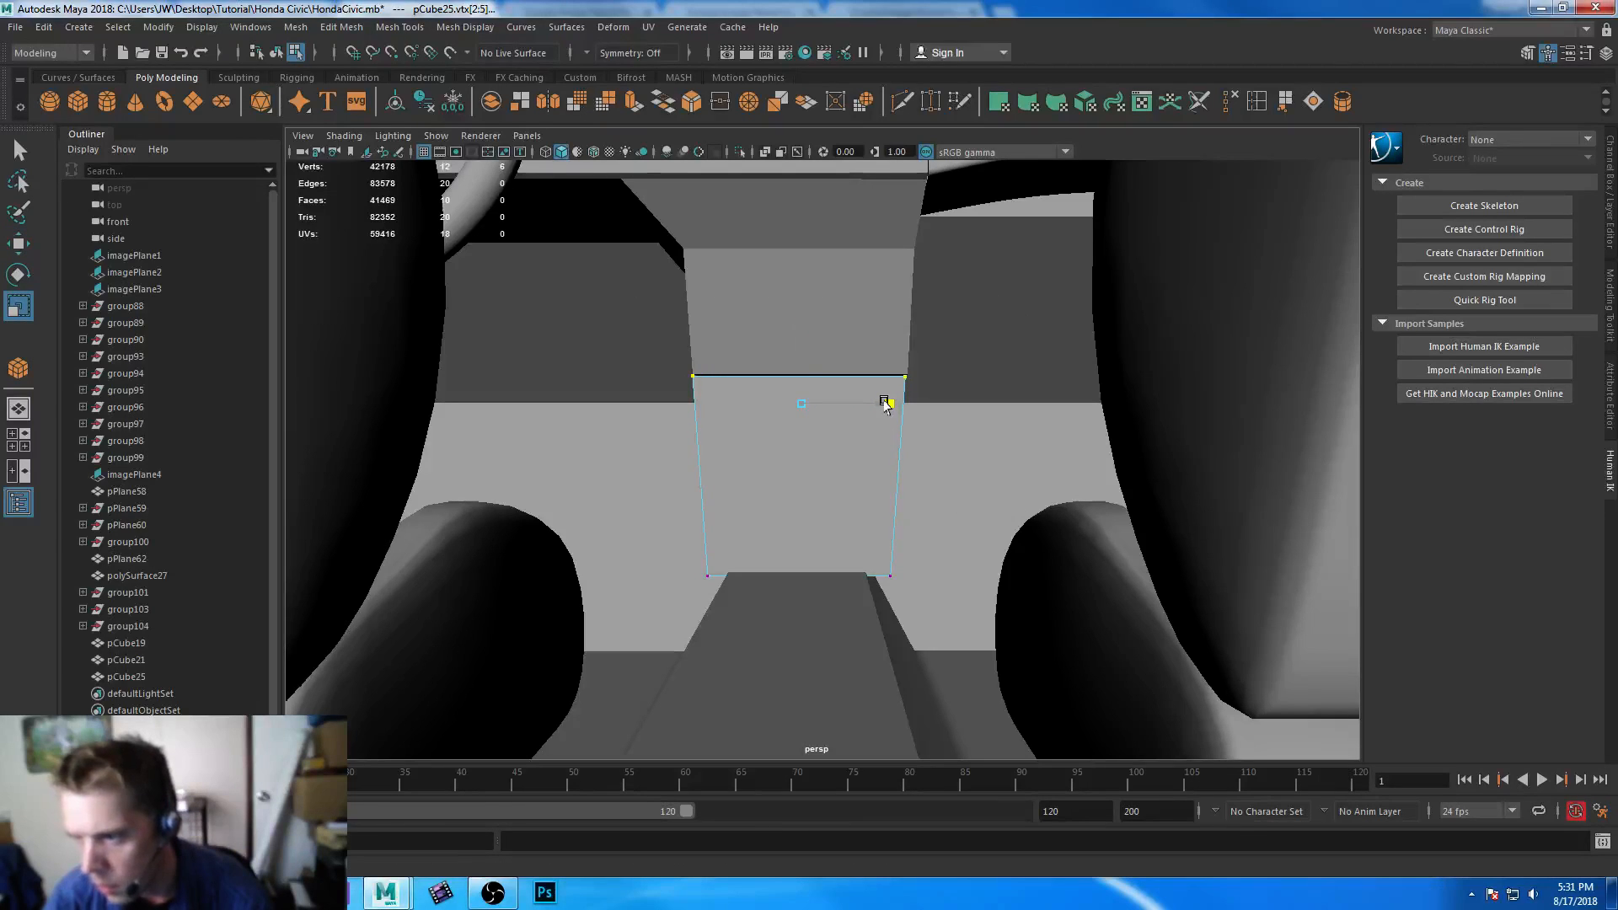
Step: In the side view, move the block's top vertices up against the dashboard section's underside and align them with its corners
alt+drag(1018, 512, 784, 366)
alt+right_drag(784, 367, 812, 497)
alt+drag(810, 496, 730, 621)
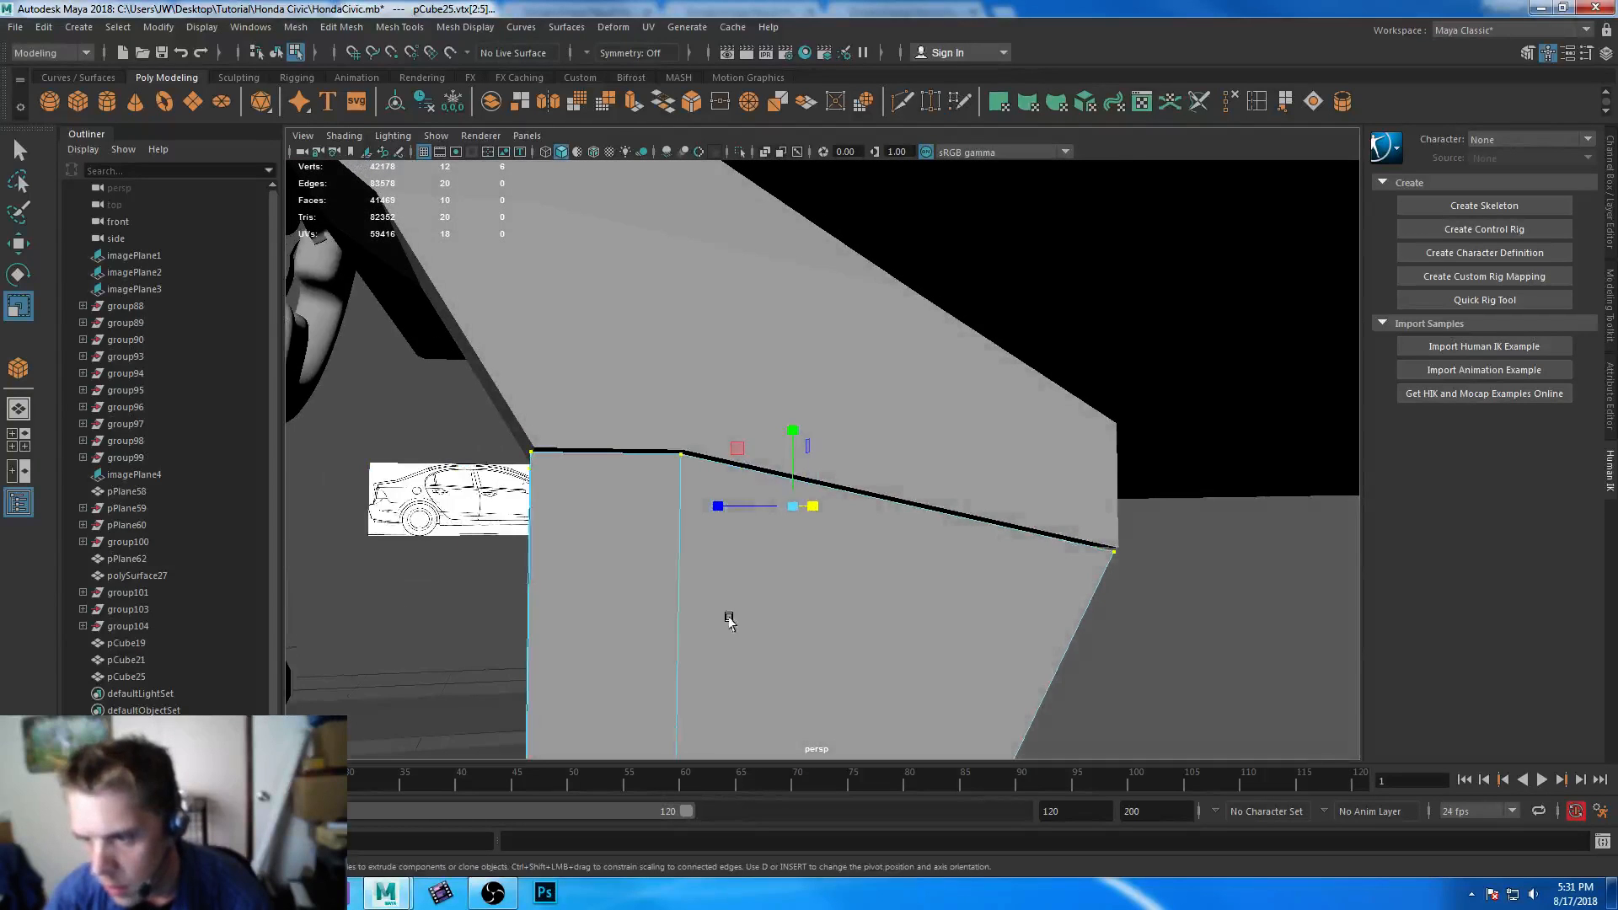
key(space)
key(space)
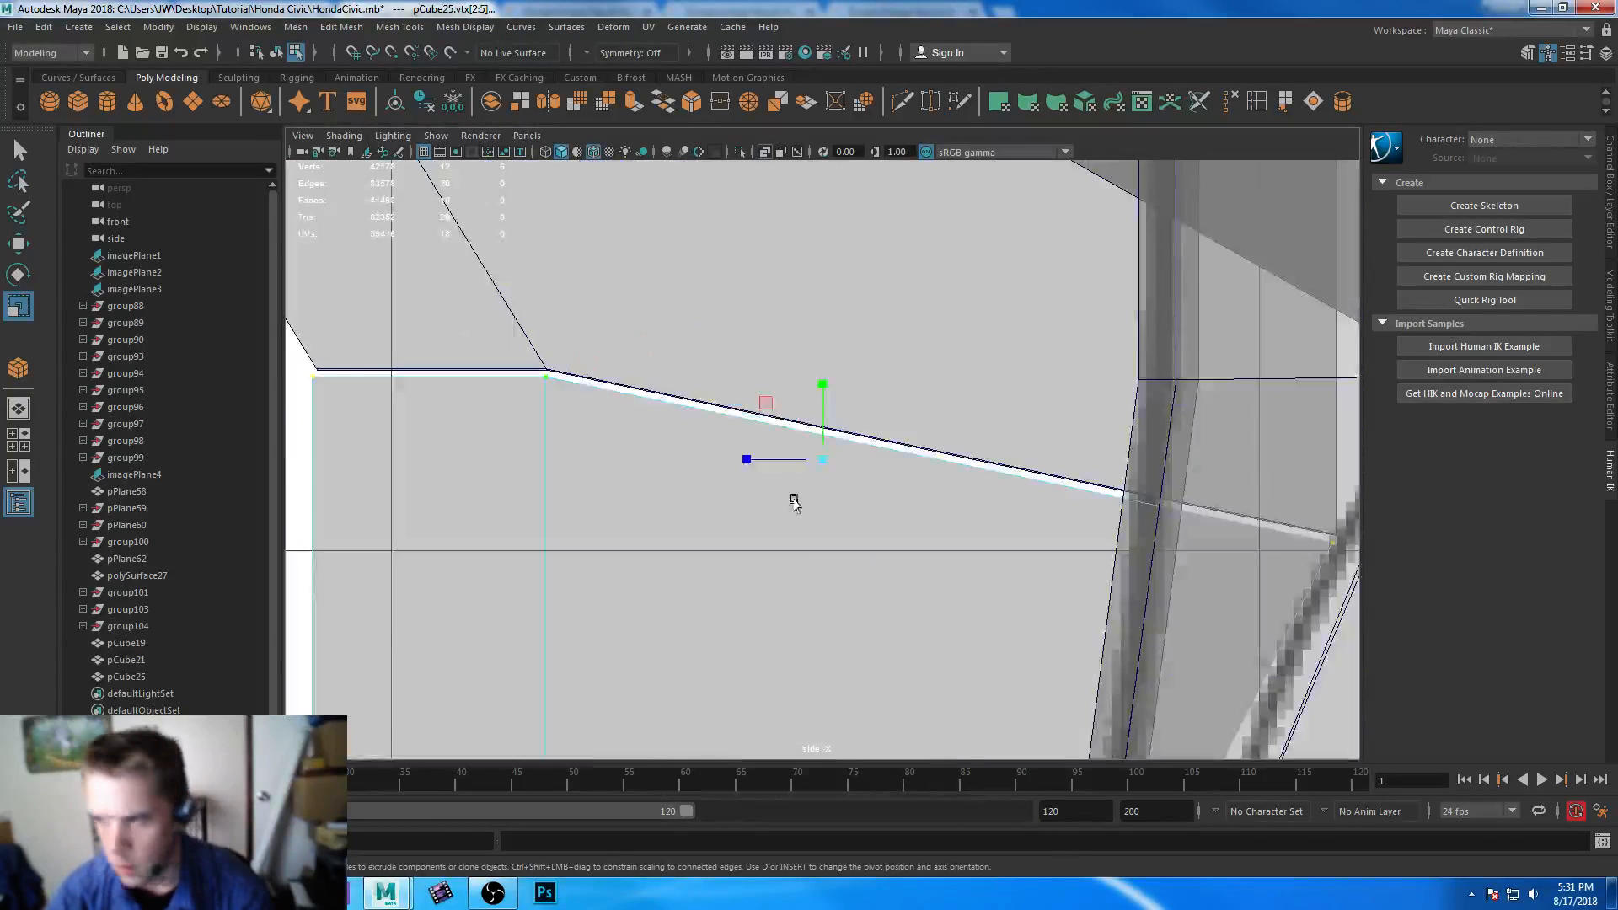
alt+middle_drag(480, 444, 611, 459)
key(w)
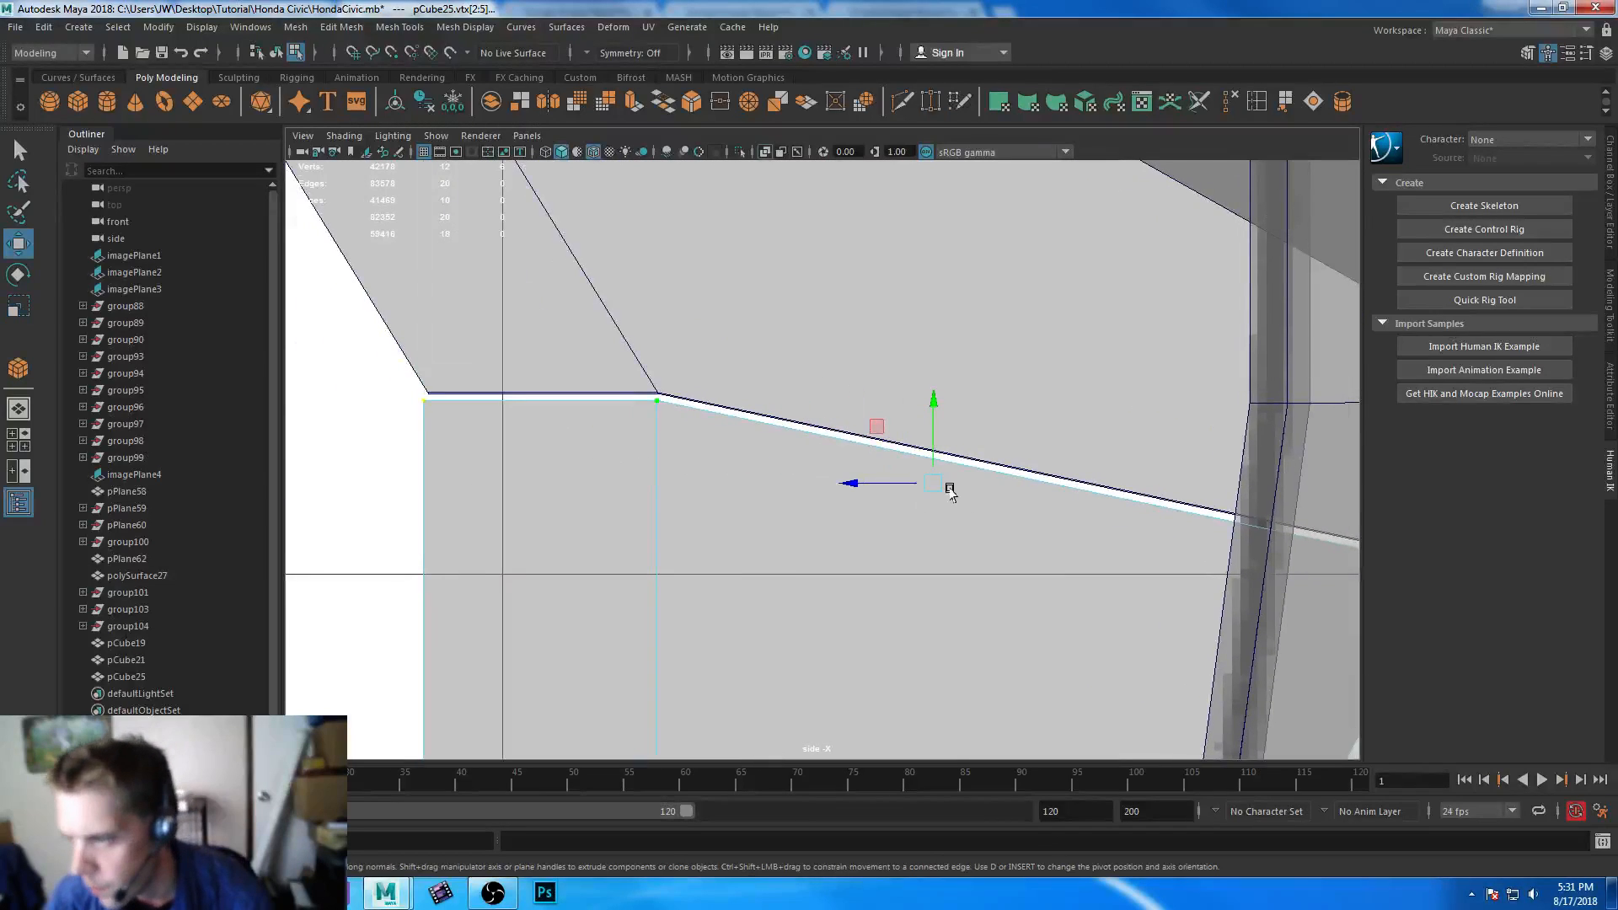
drag(934, 487, 937, 481)
ctrl+drag(371, 345, 576, 504)
drag(971, 482, 968, 481)
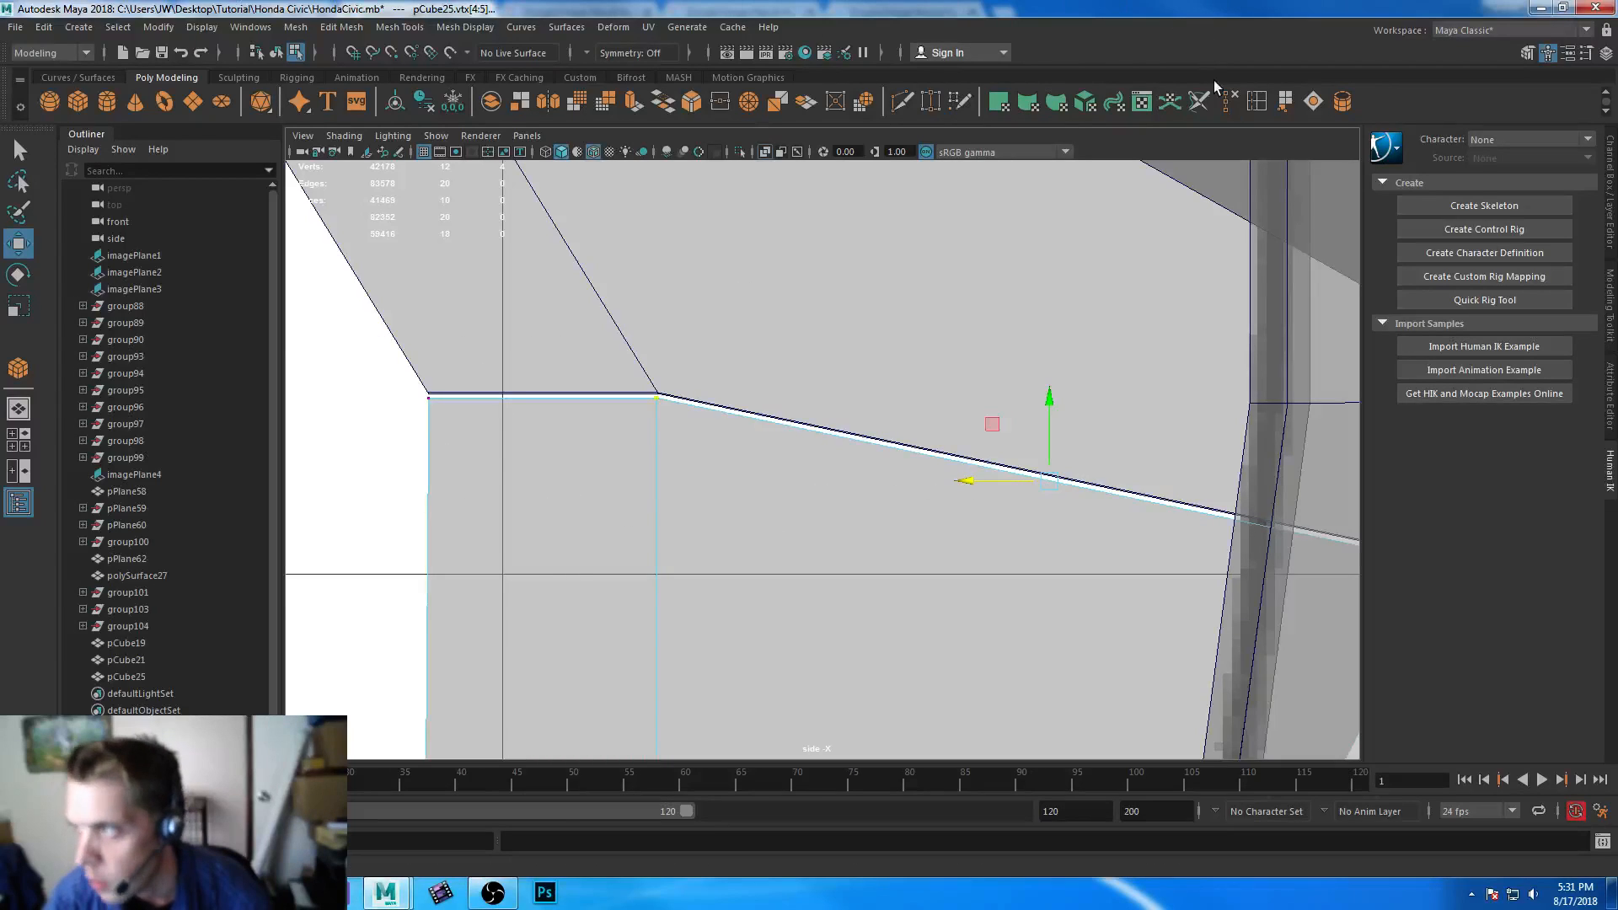
Step: Insert an edge loop around the block very close to its top edge
click(1254, 101)
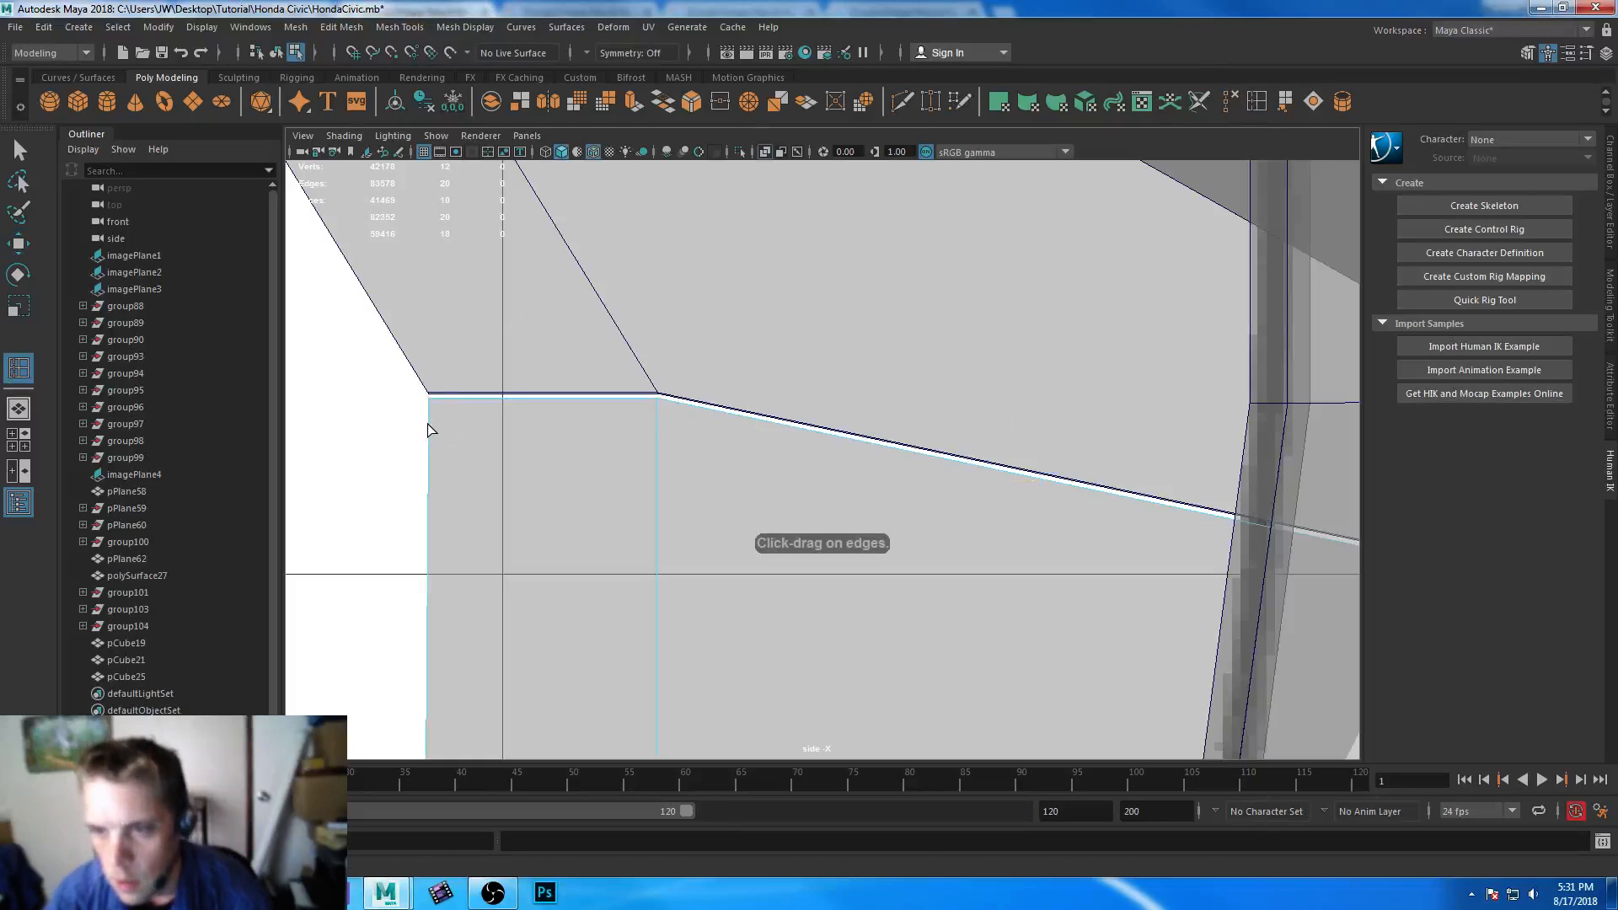
click(429, 403)
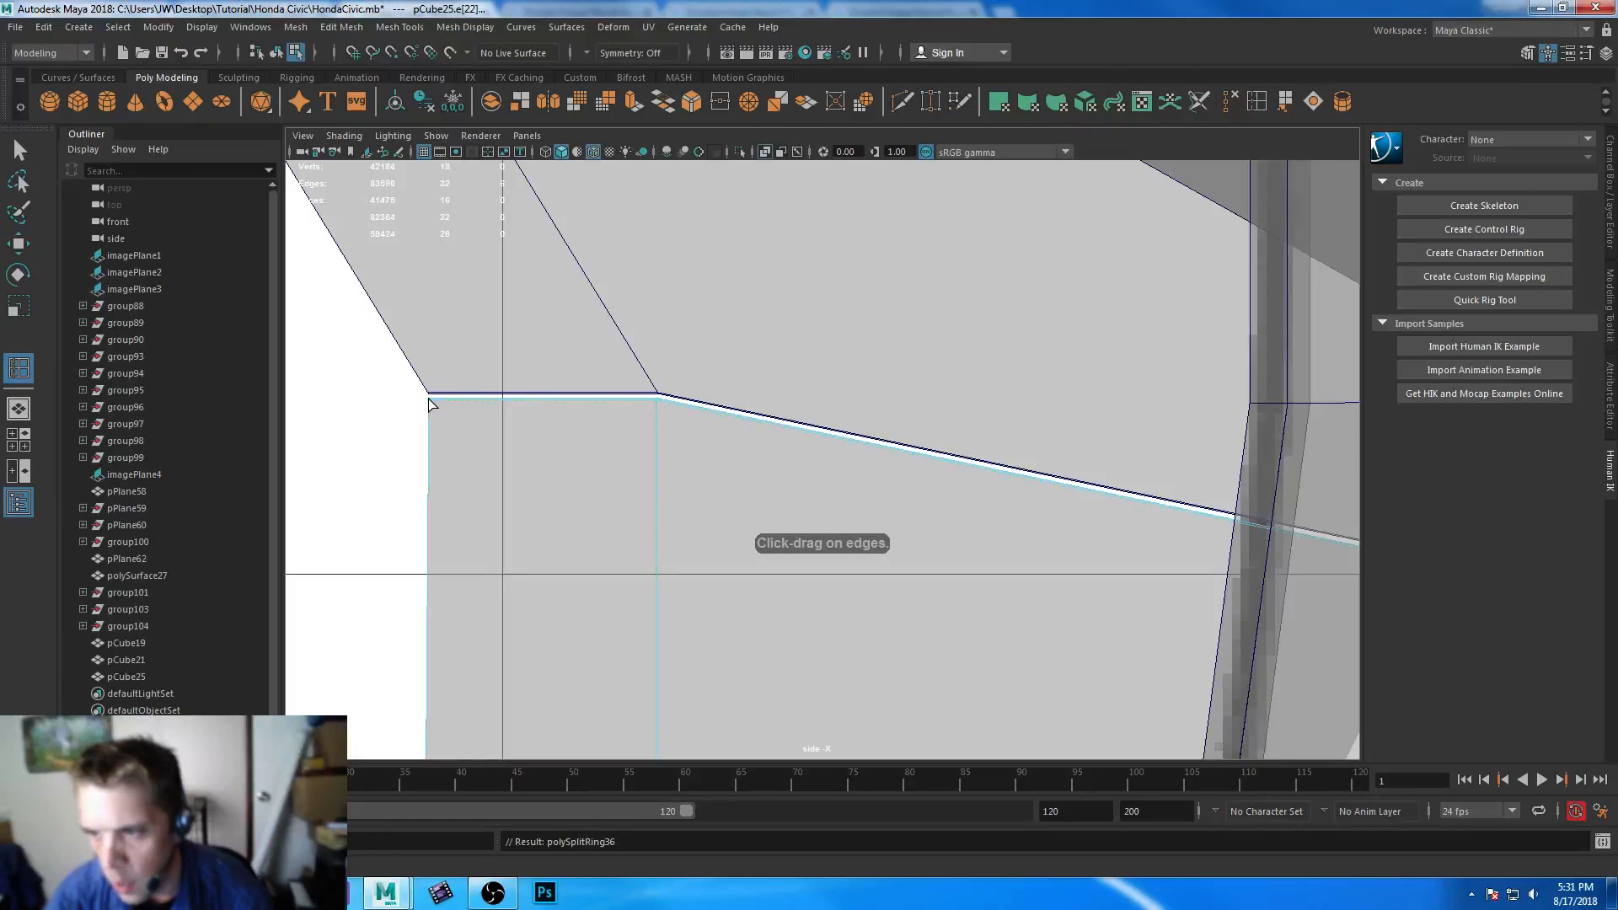
key(space)
key(space)
alt+drag(645, 472, 771, 498)
click(20, 151)
click(757, 607)
key(ctrl+z)
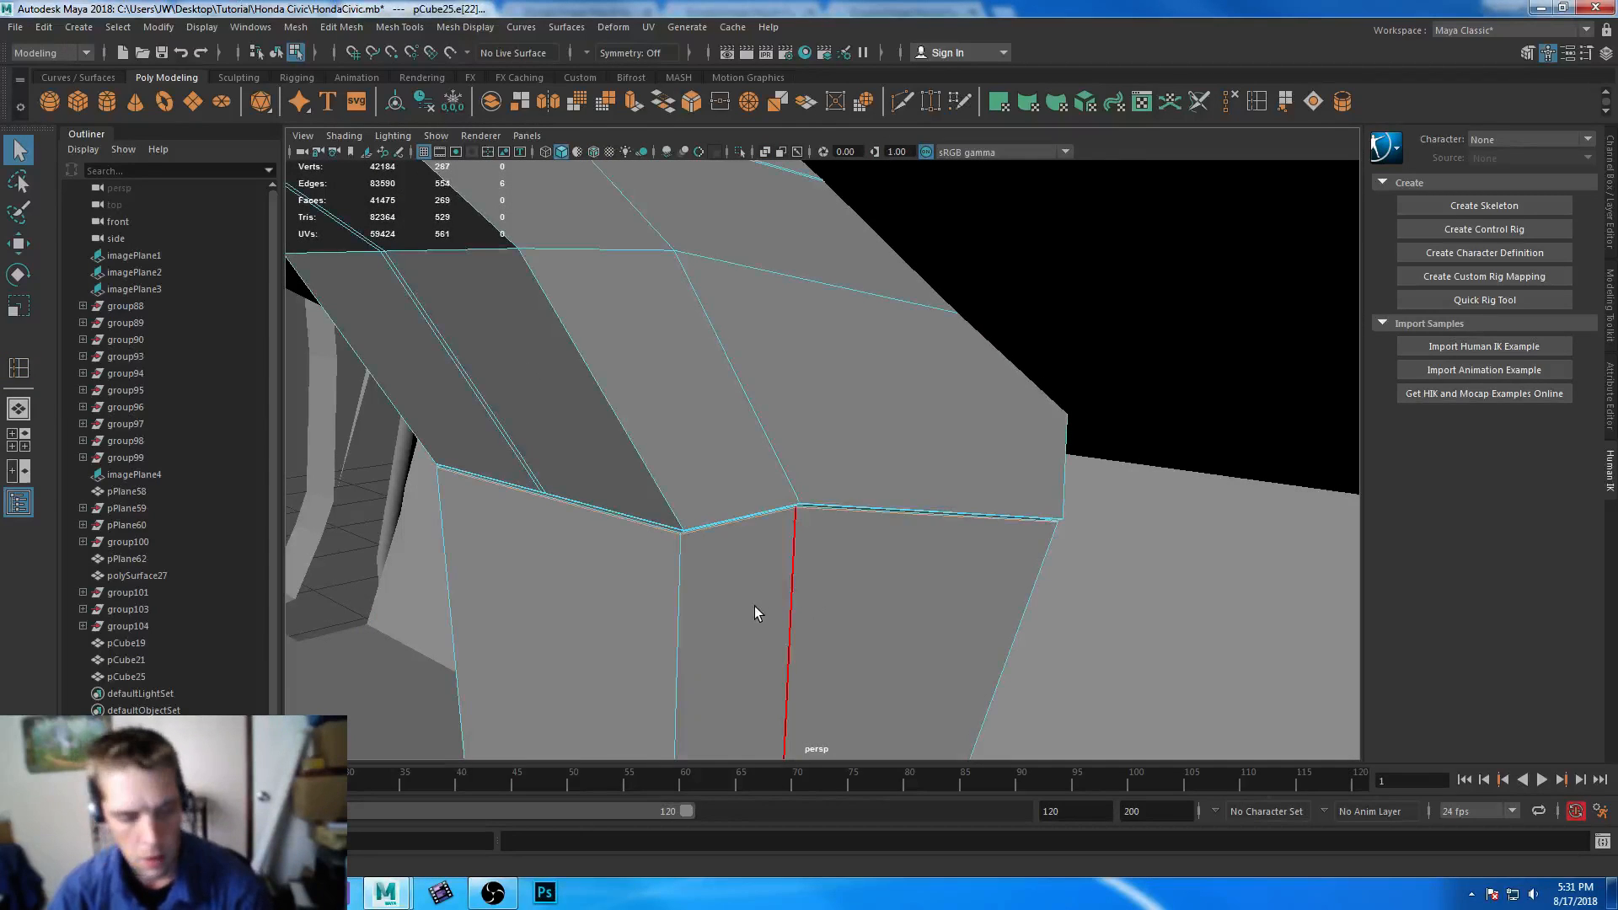
Step: Switch the block and the dashboard section to smooth preview and inspect where they meet
key(3)
scroll(689, 557, down, 3)
alt+drag(689, 555, 753, 553)
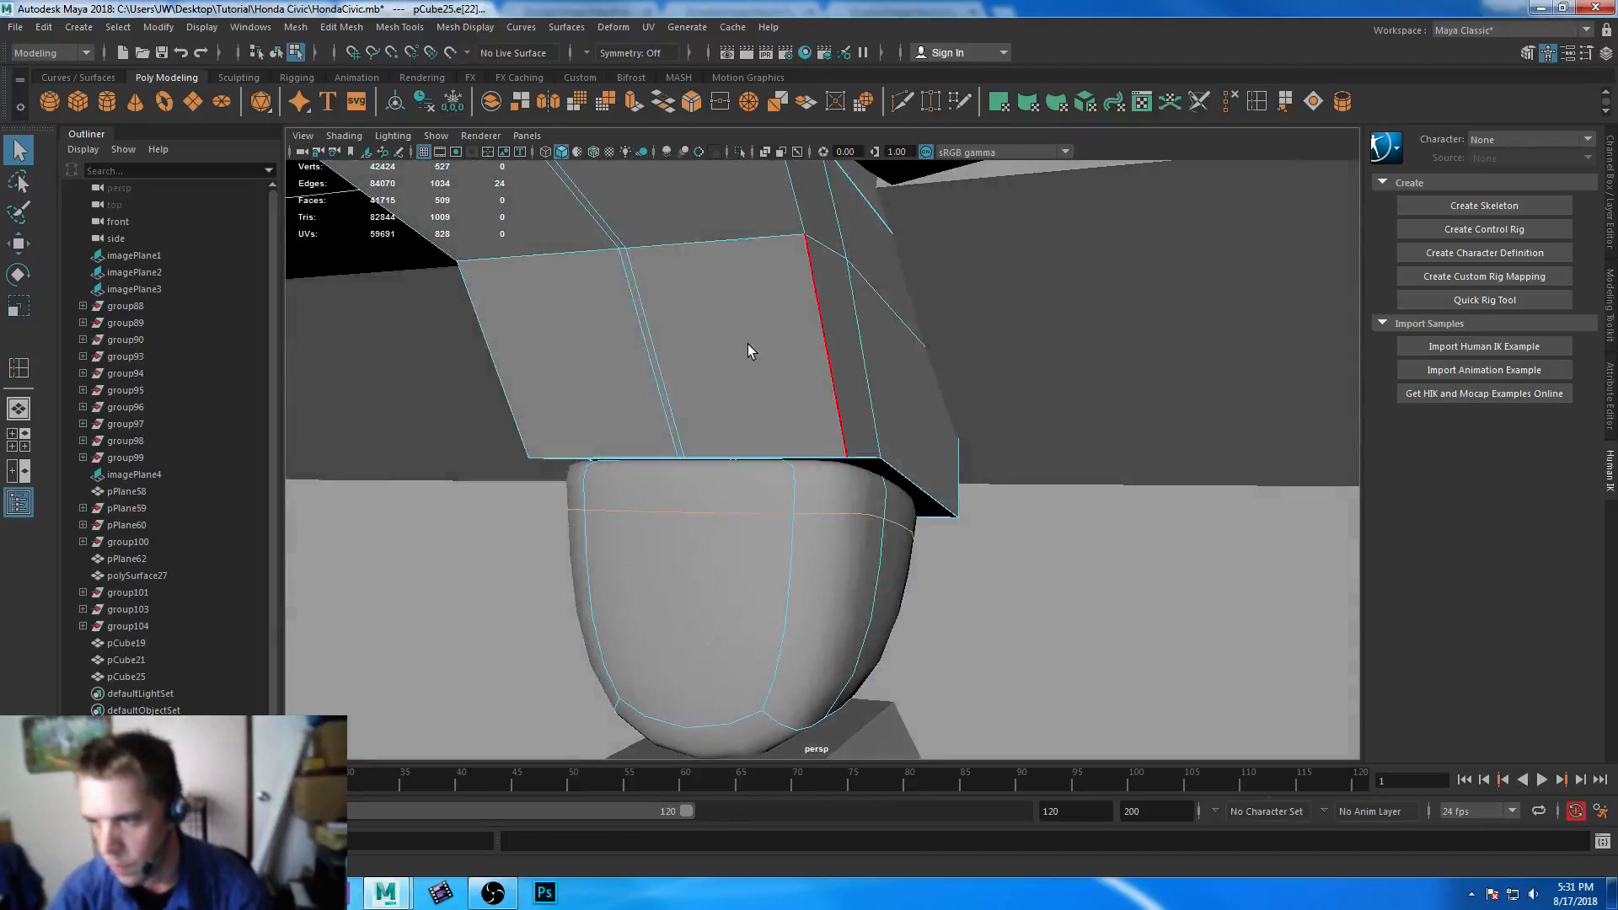
click(737, 347)
key(3)
alt+drag(681, 482, 741, 469)
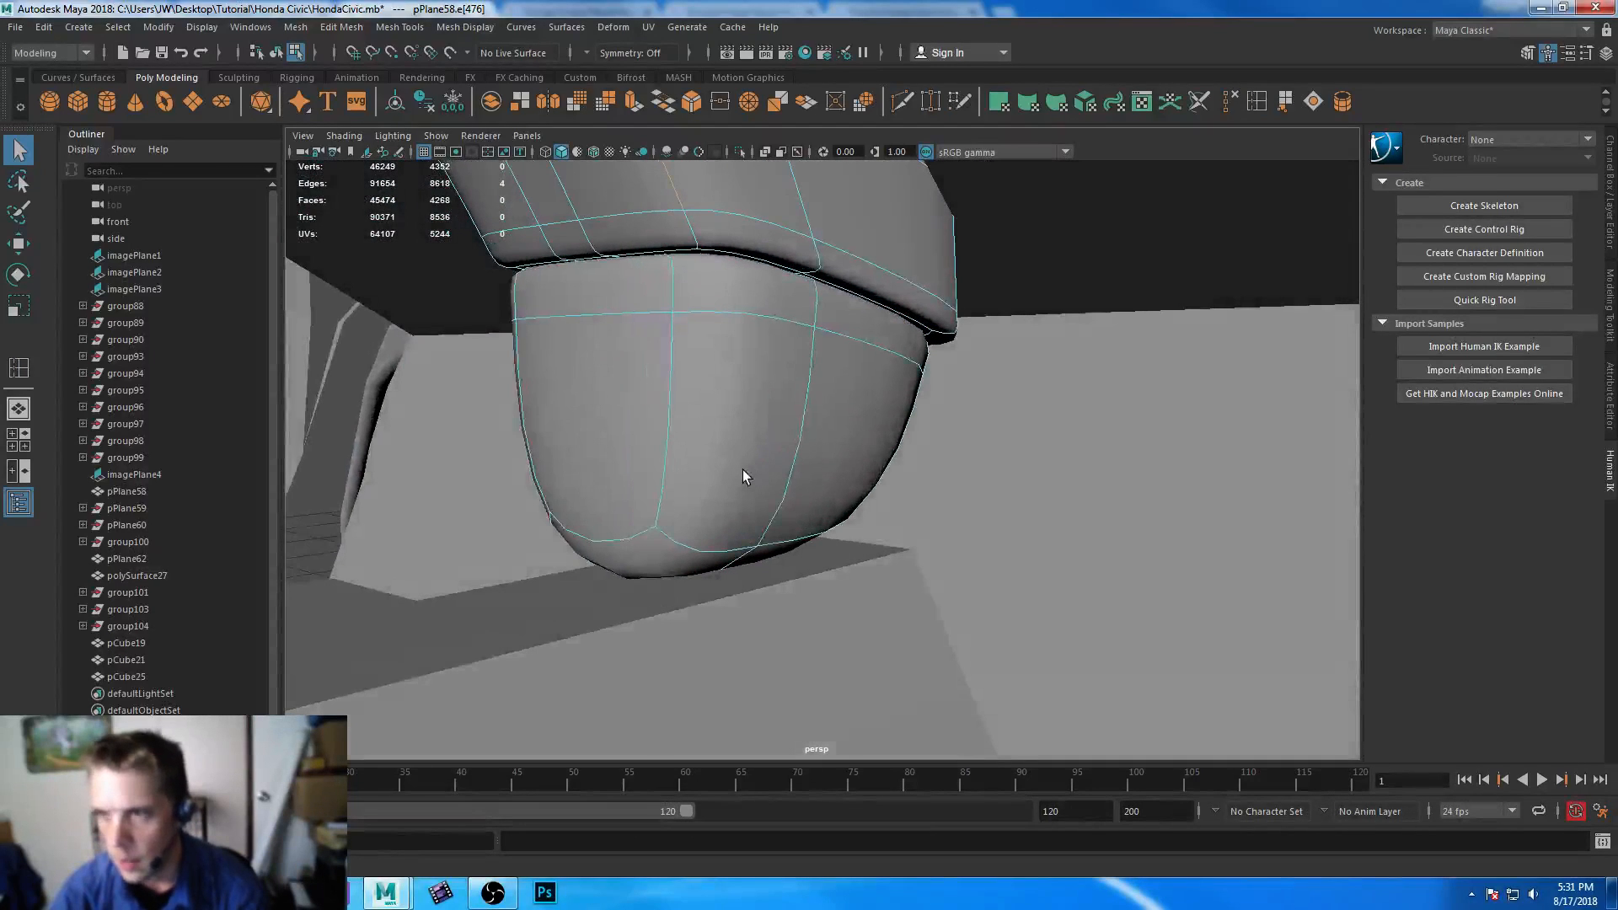
Step: Insert an edge loop around the block very close to its bottom edge
click(1255, 102)
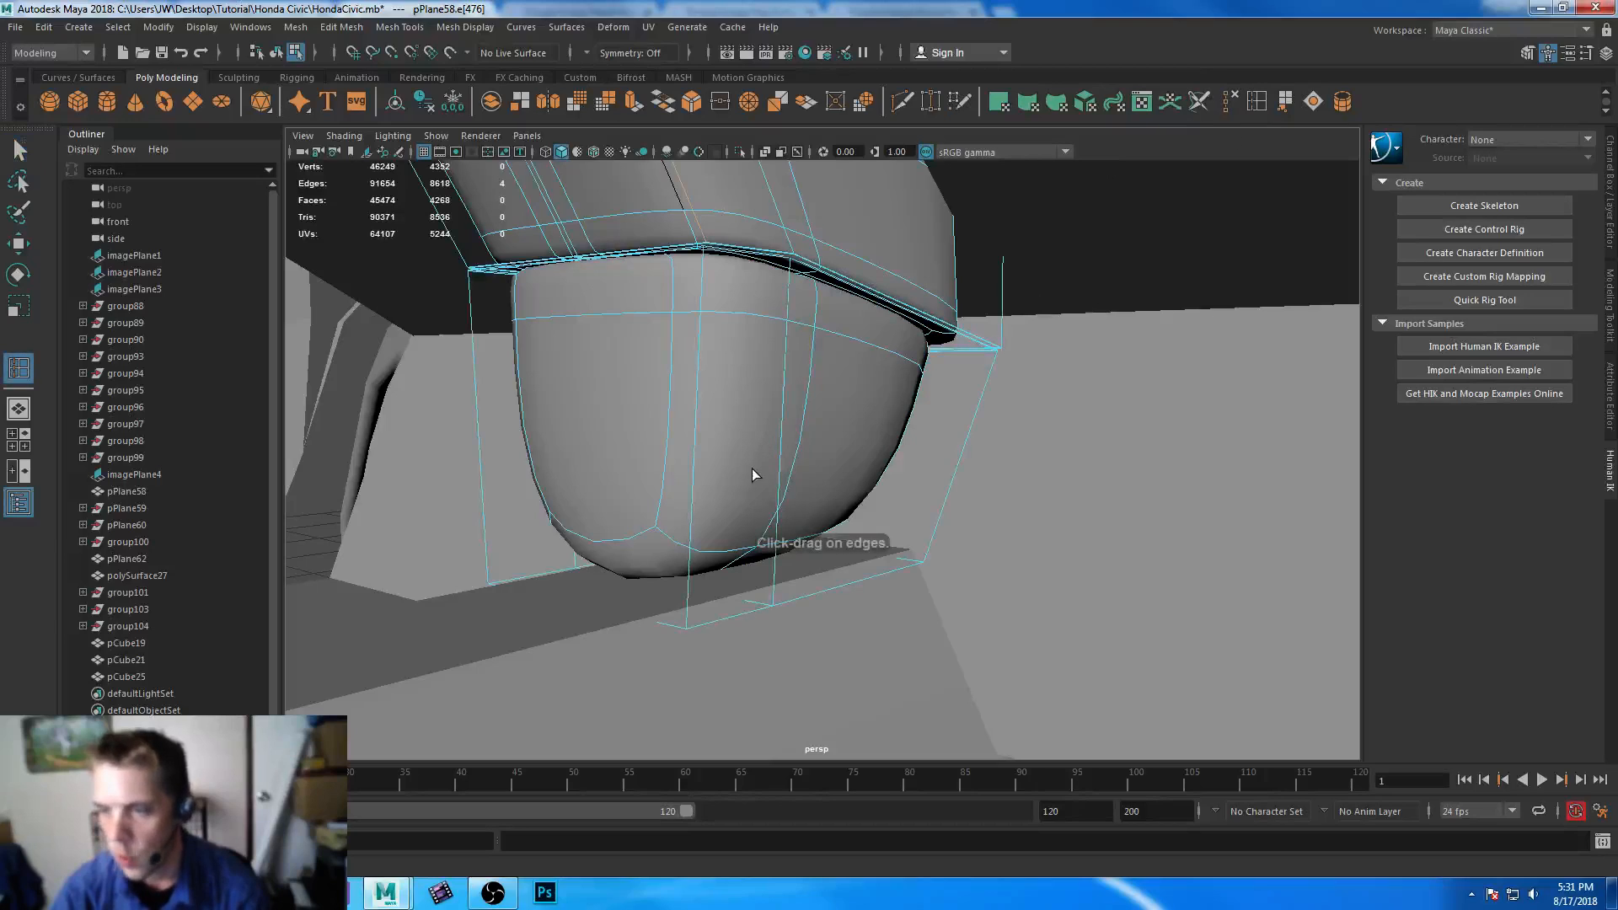
click(775, 607)
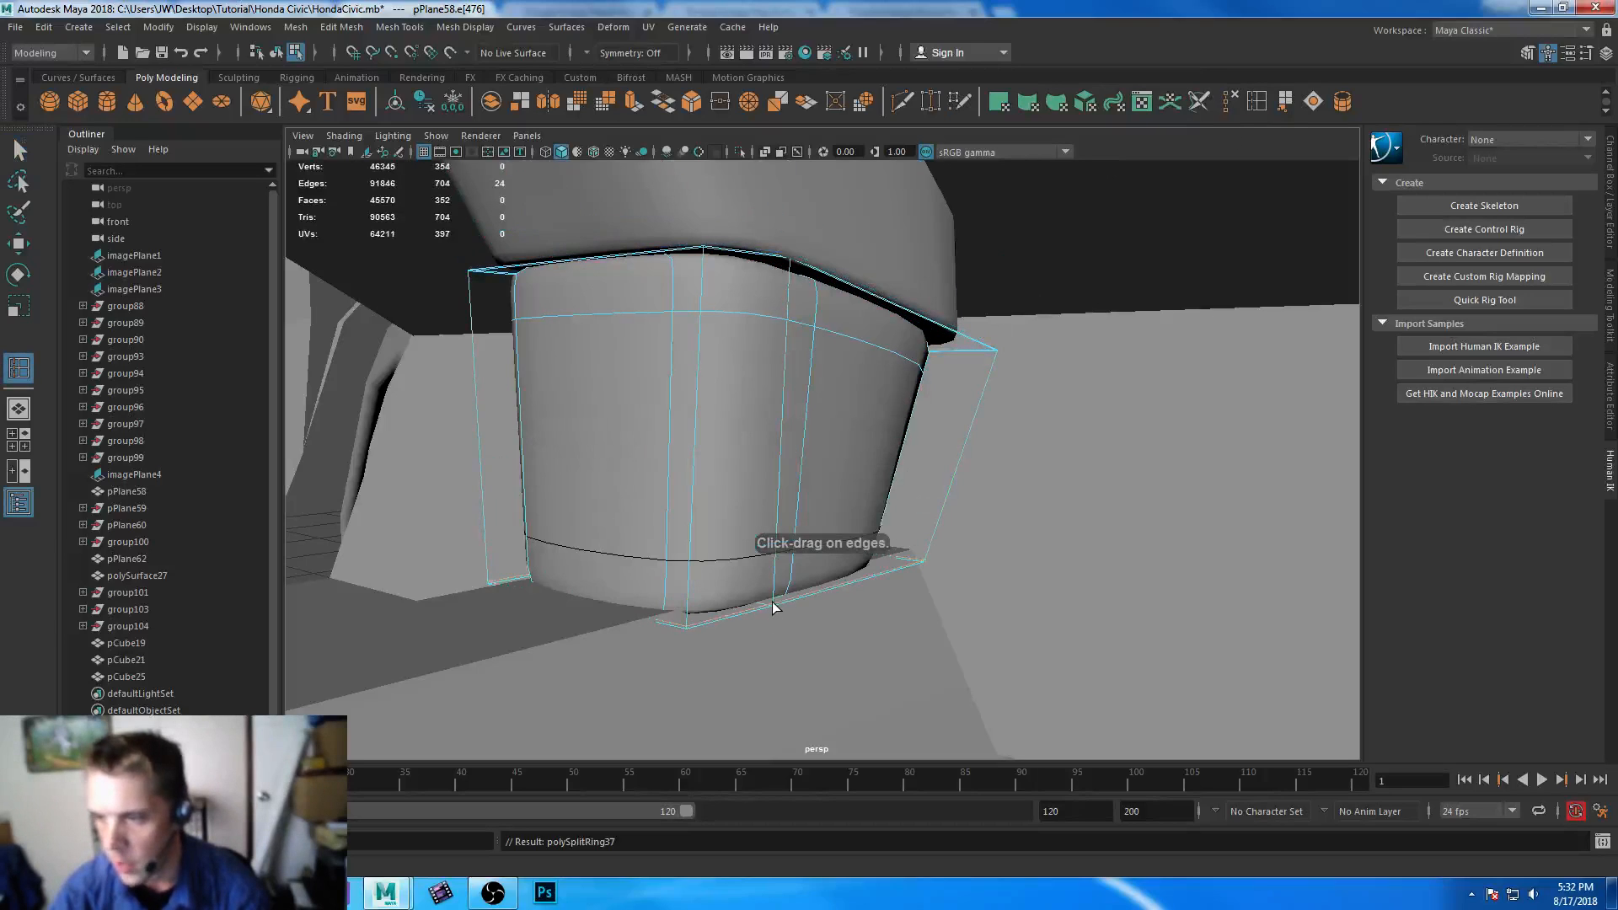
alt+drag(692, 530, 743, 528)
alt+drag(852, 490, 802, 497)
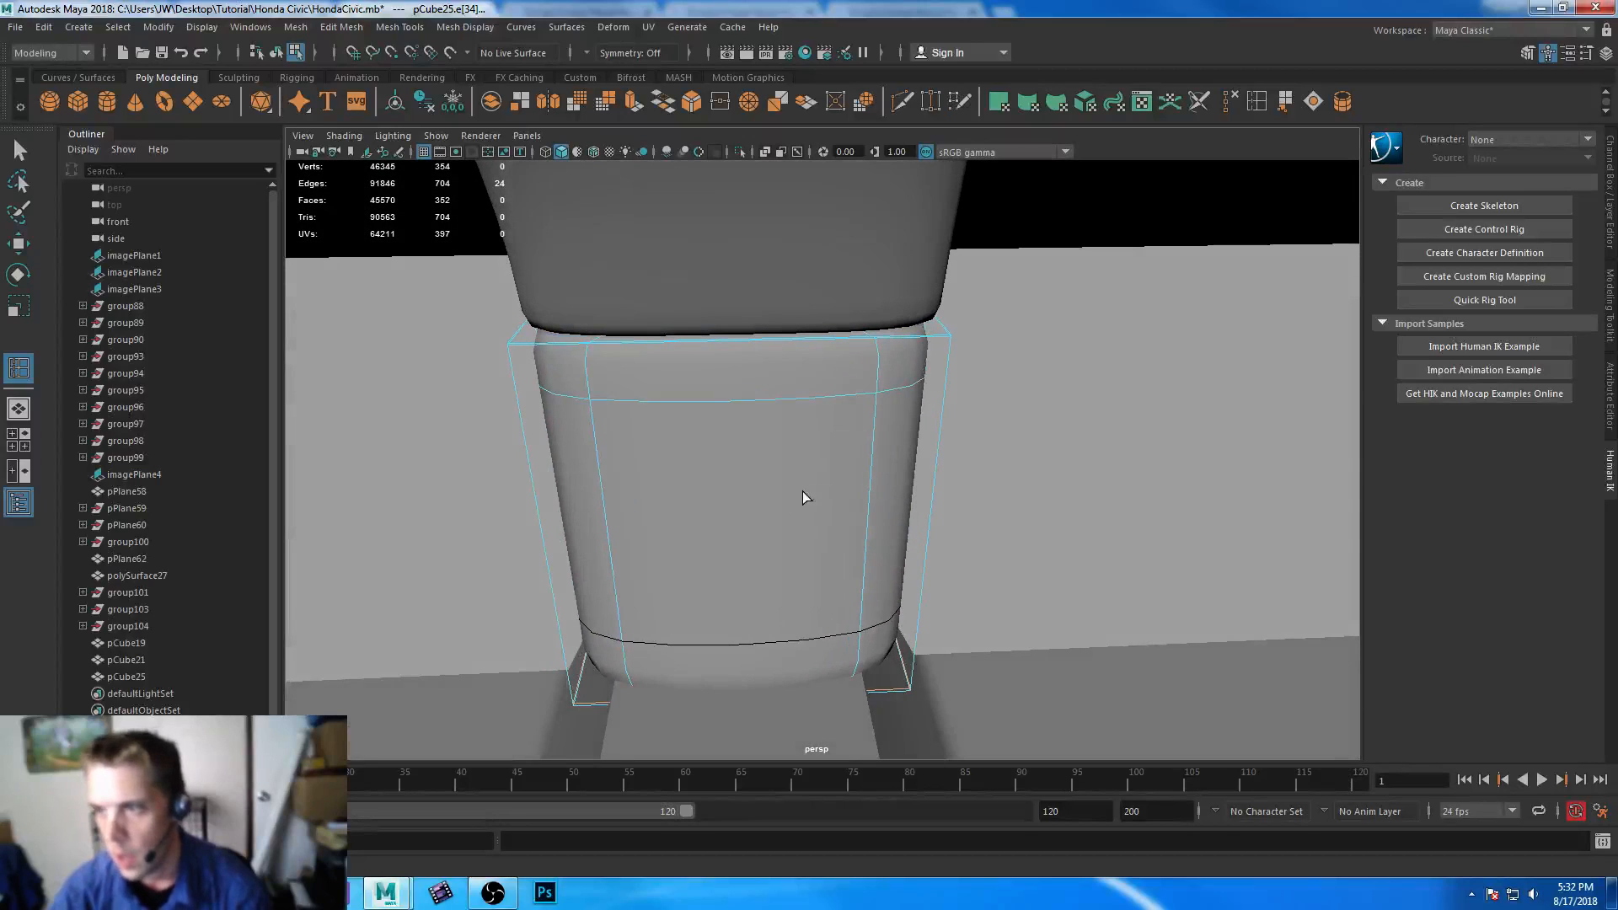
Step: Return the block and the dashboard section to unsmoothed display, and put the block back in edge selection
key(1)
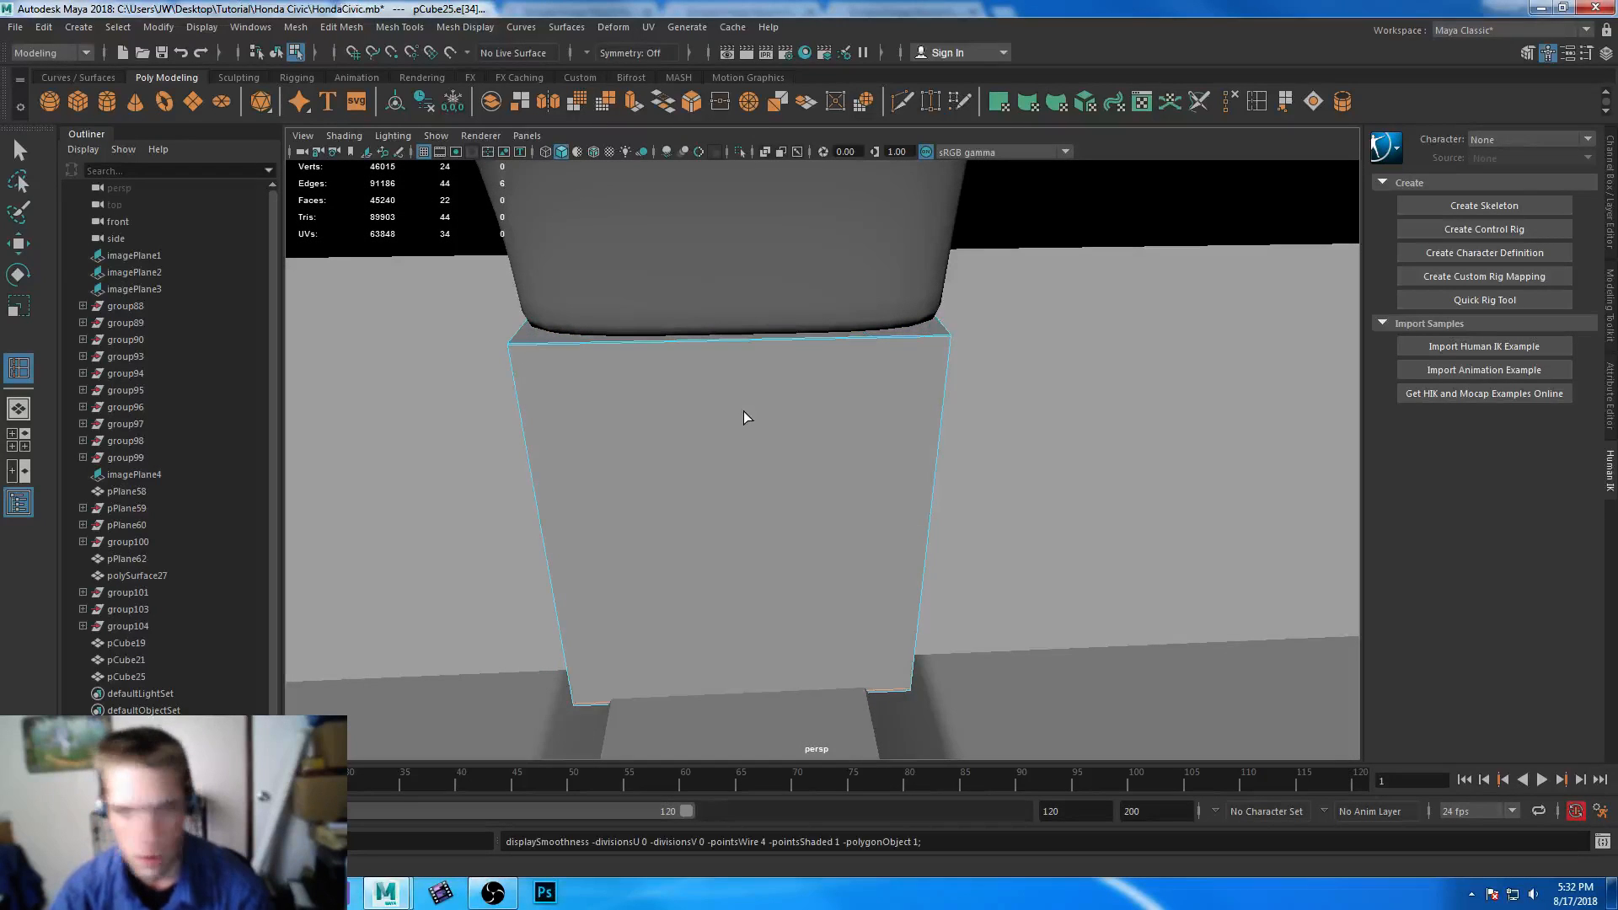
click(22, 153)
click(751, 289)
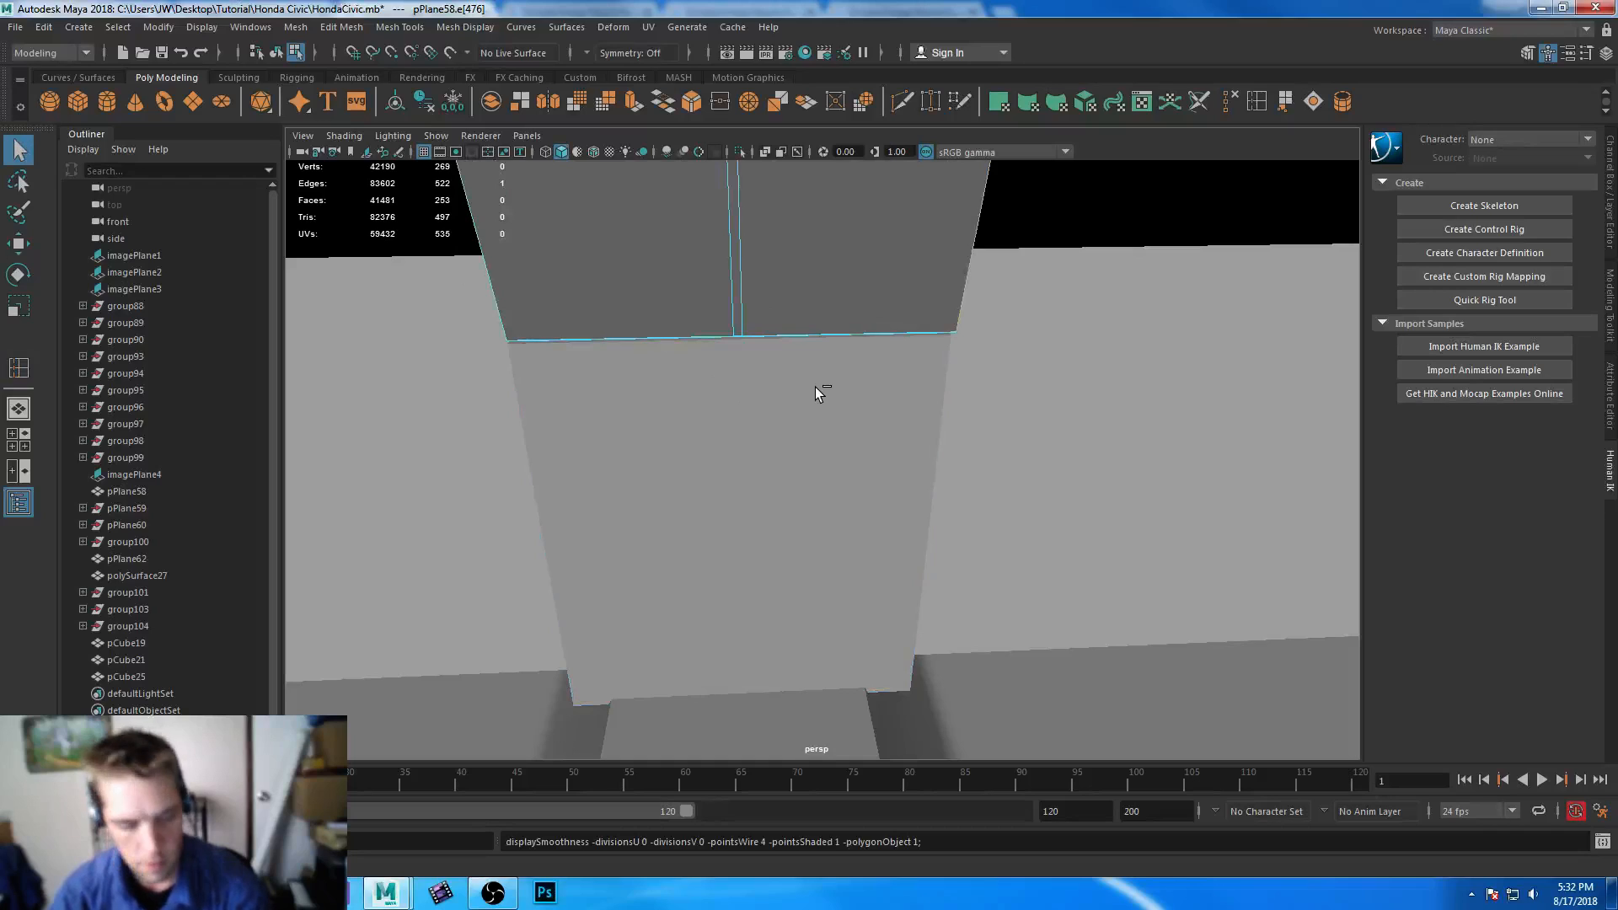
key(ctrl+z)
right_drag(694, 618, 712, 346)
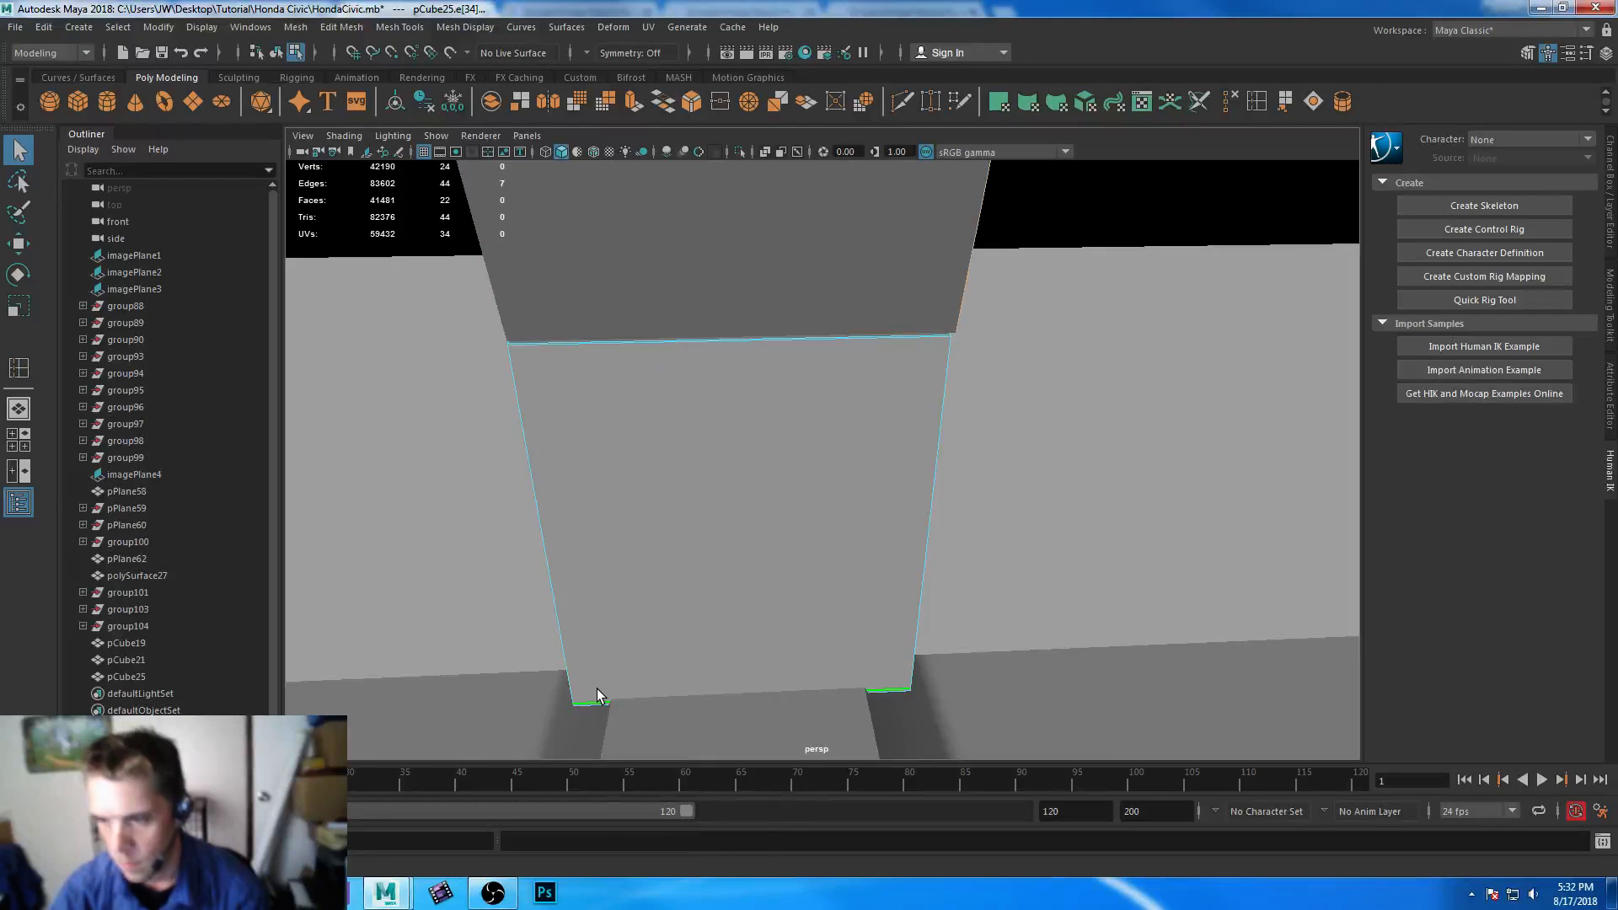
click(1230, 102)
key(r)
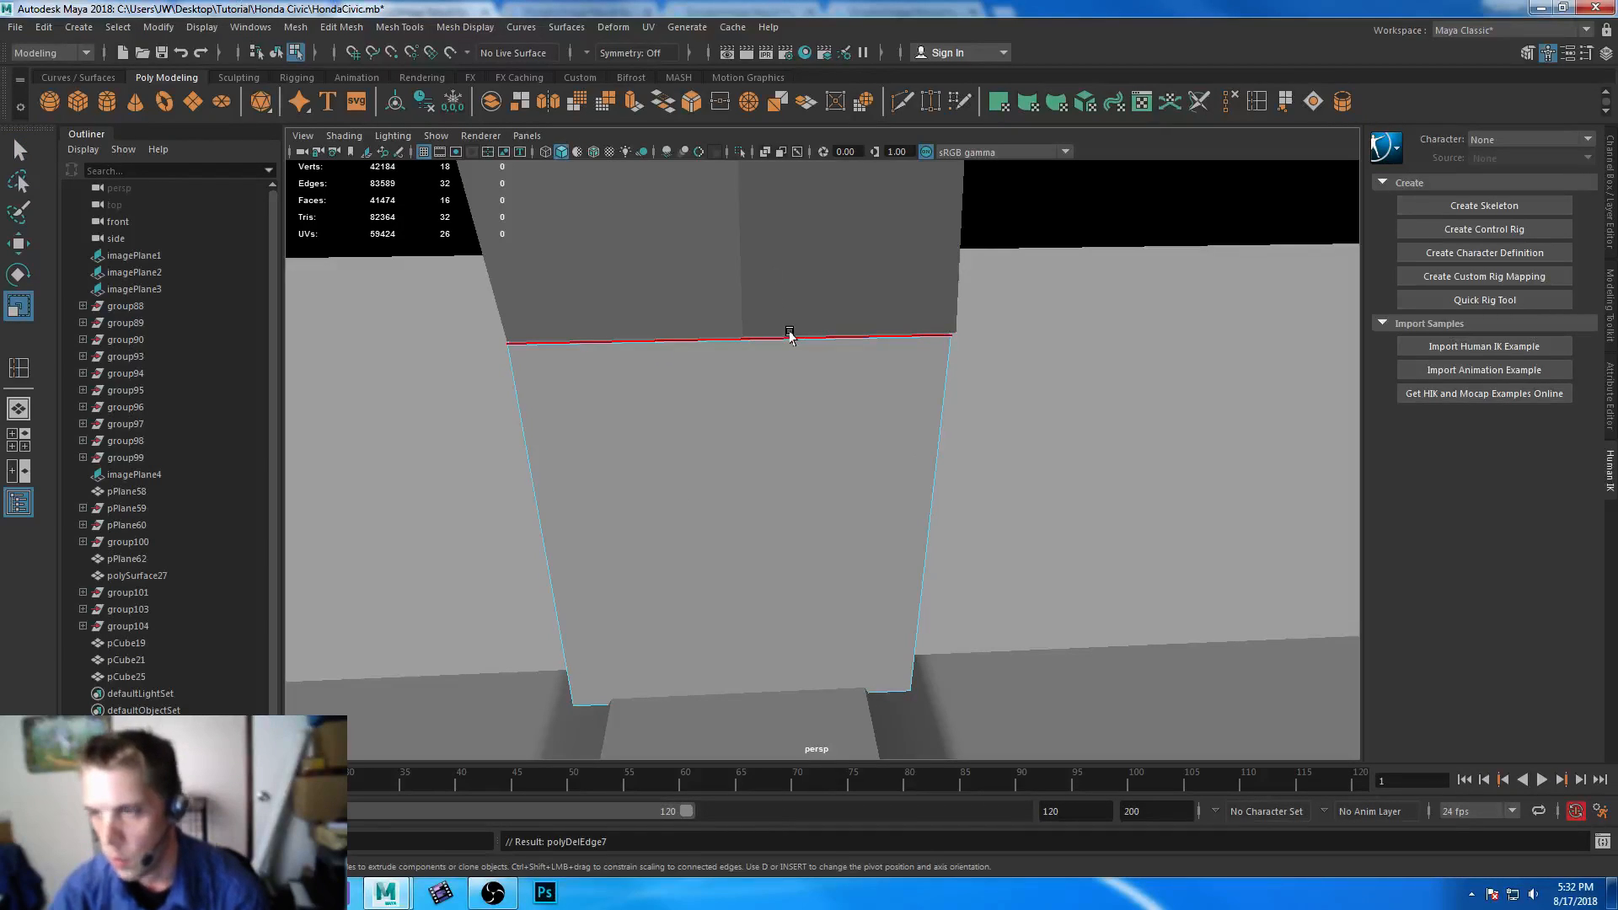
key(ctrl+z)
Step: Select only the edge loop just above the block's bottom edge and delete it together with its vertices
right_drag(609, 409, 696, 383)
right_drag(649, 536, 656, 368)
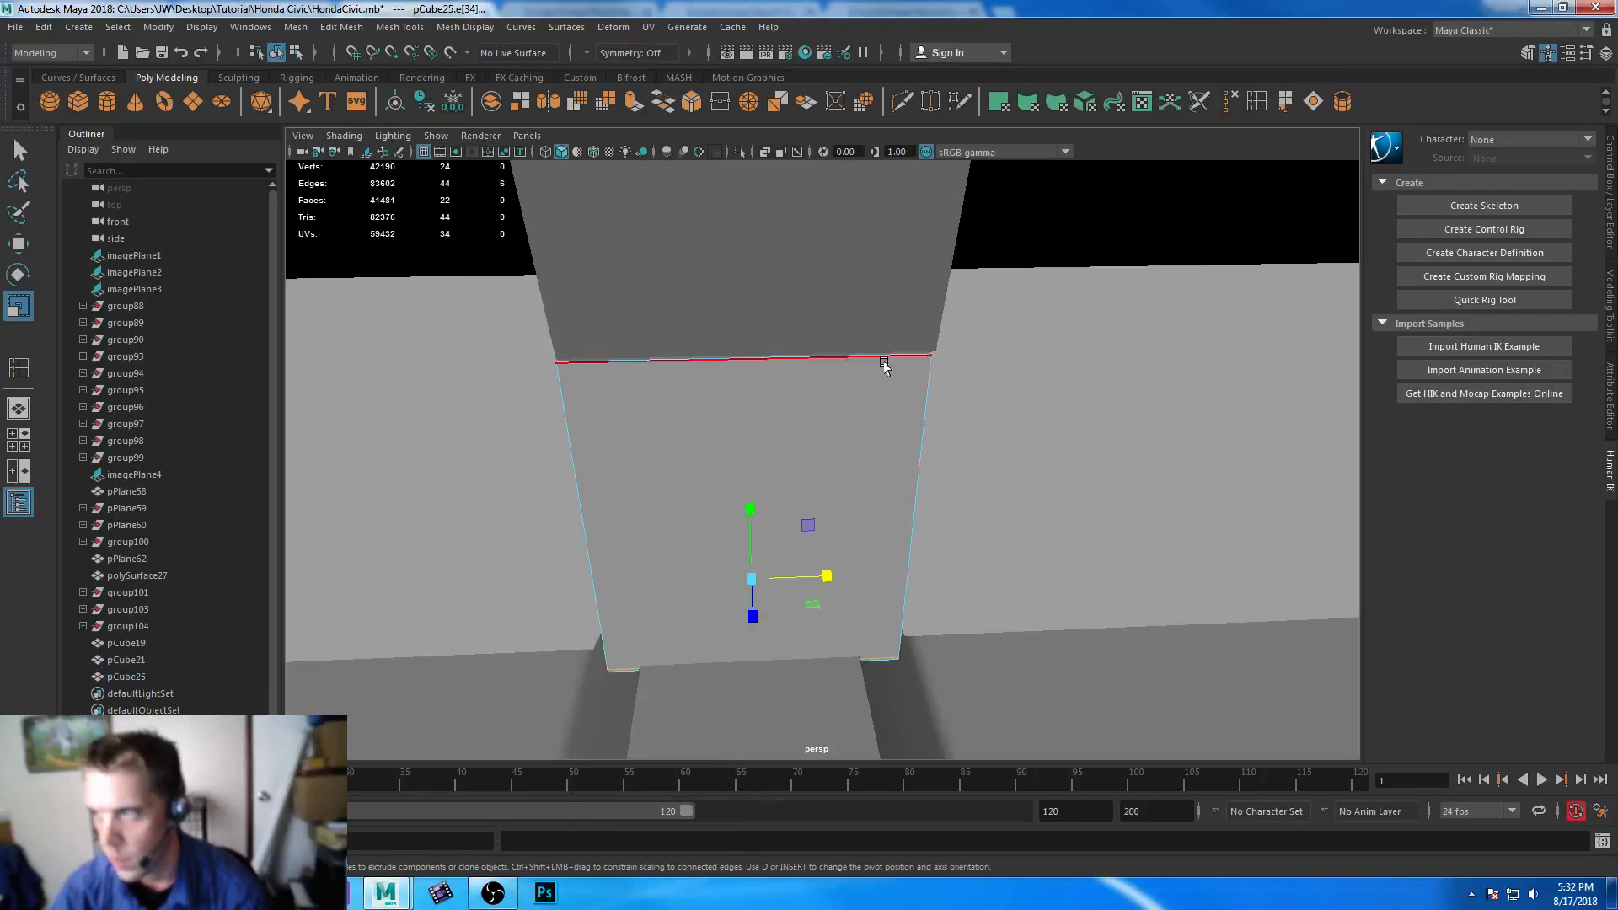
key(ctrl+Delete)
mouse_move(942, 589)
alt+mouse_down()
mouse_move(851, 567)
mouse_move(918, 578)
alt+mouse_up()
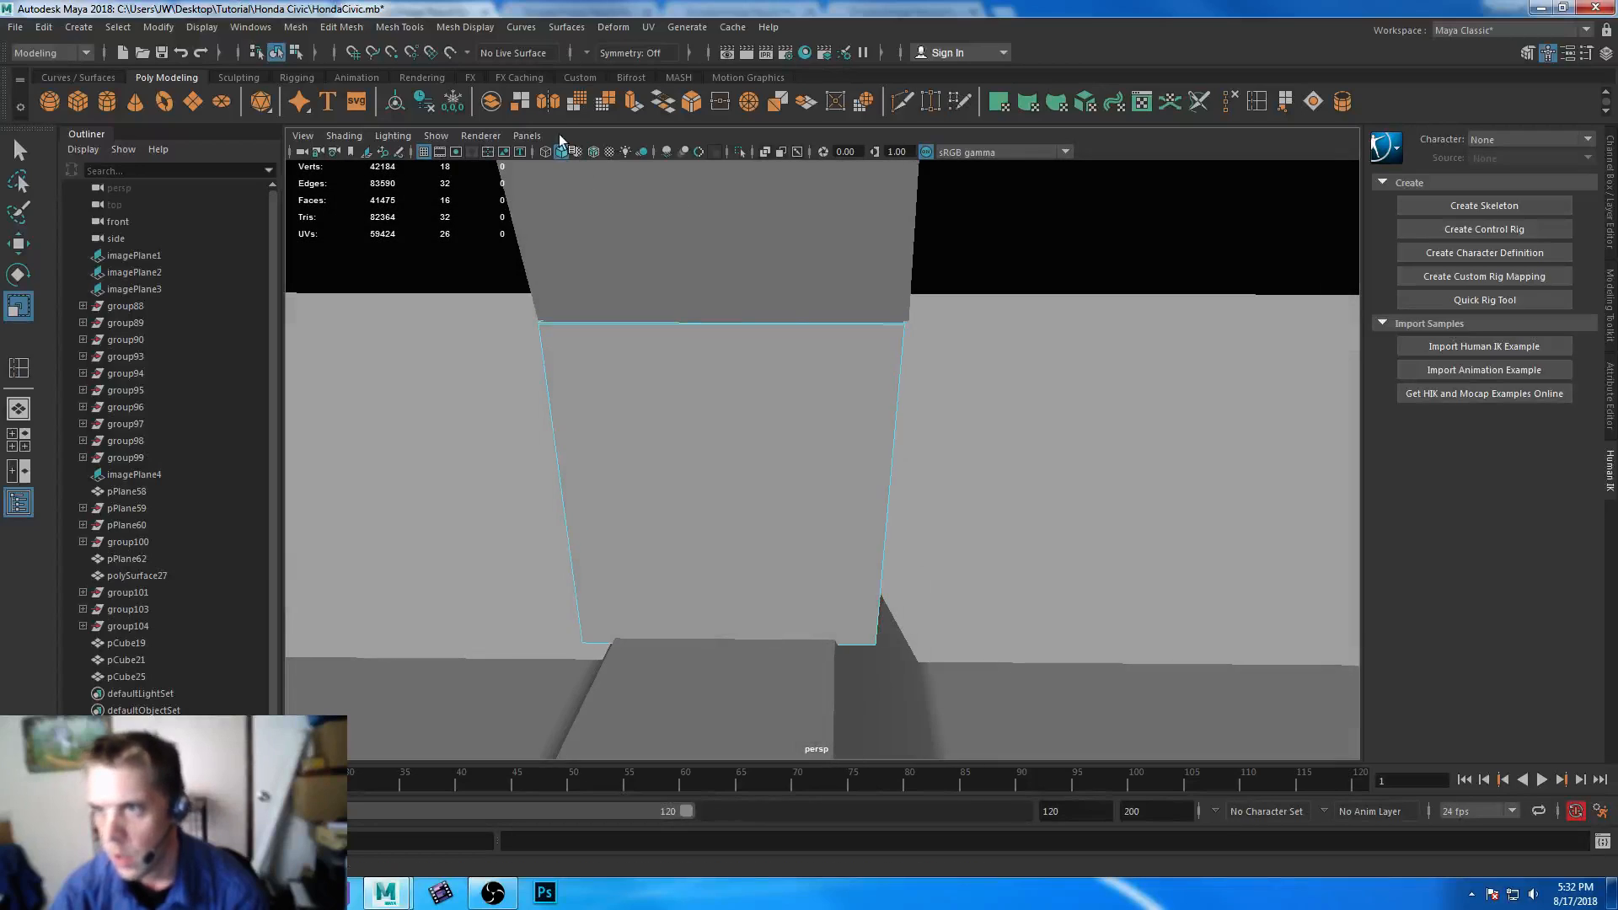
Step: Turn on wireframe on shaded and insert two closely spaced vertical edge loops down the middle of the block
click(594, 153)
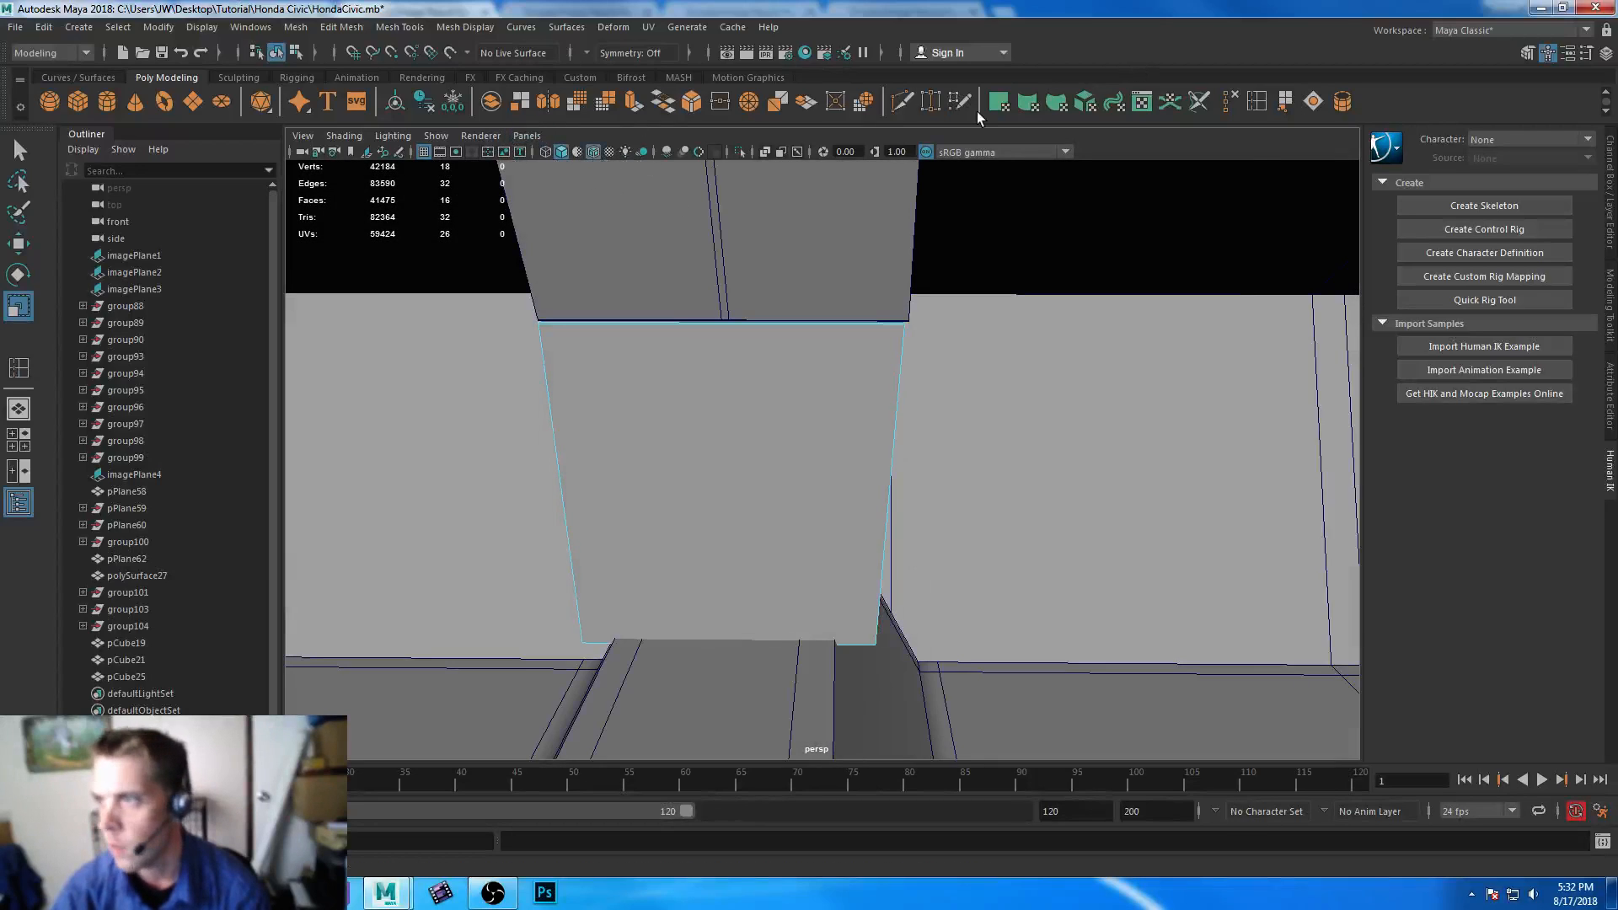
click(1254, 101)
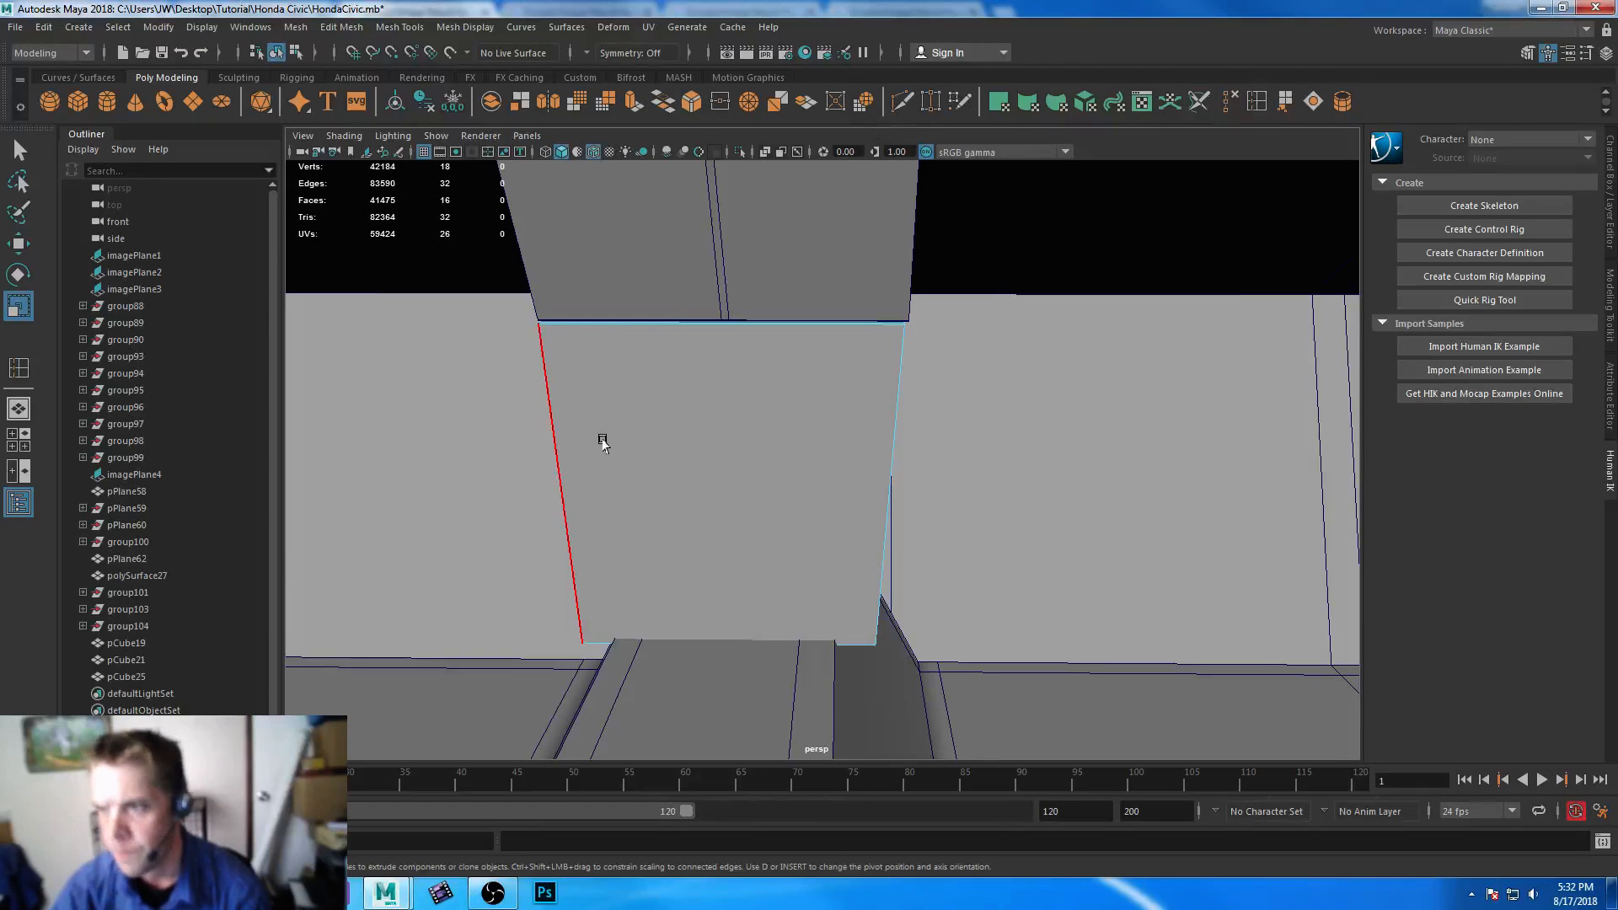
ctrl+click(721, 328)
alt+drag(769, 390, 778, 385)
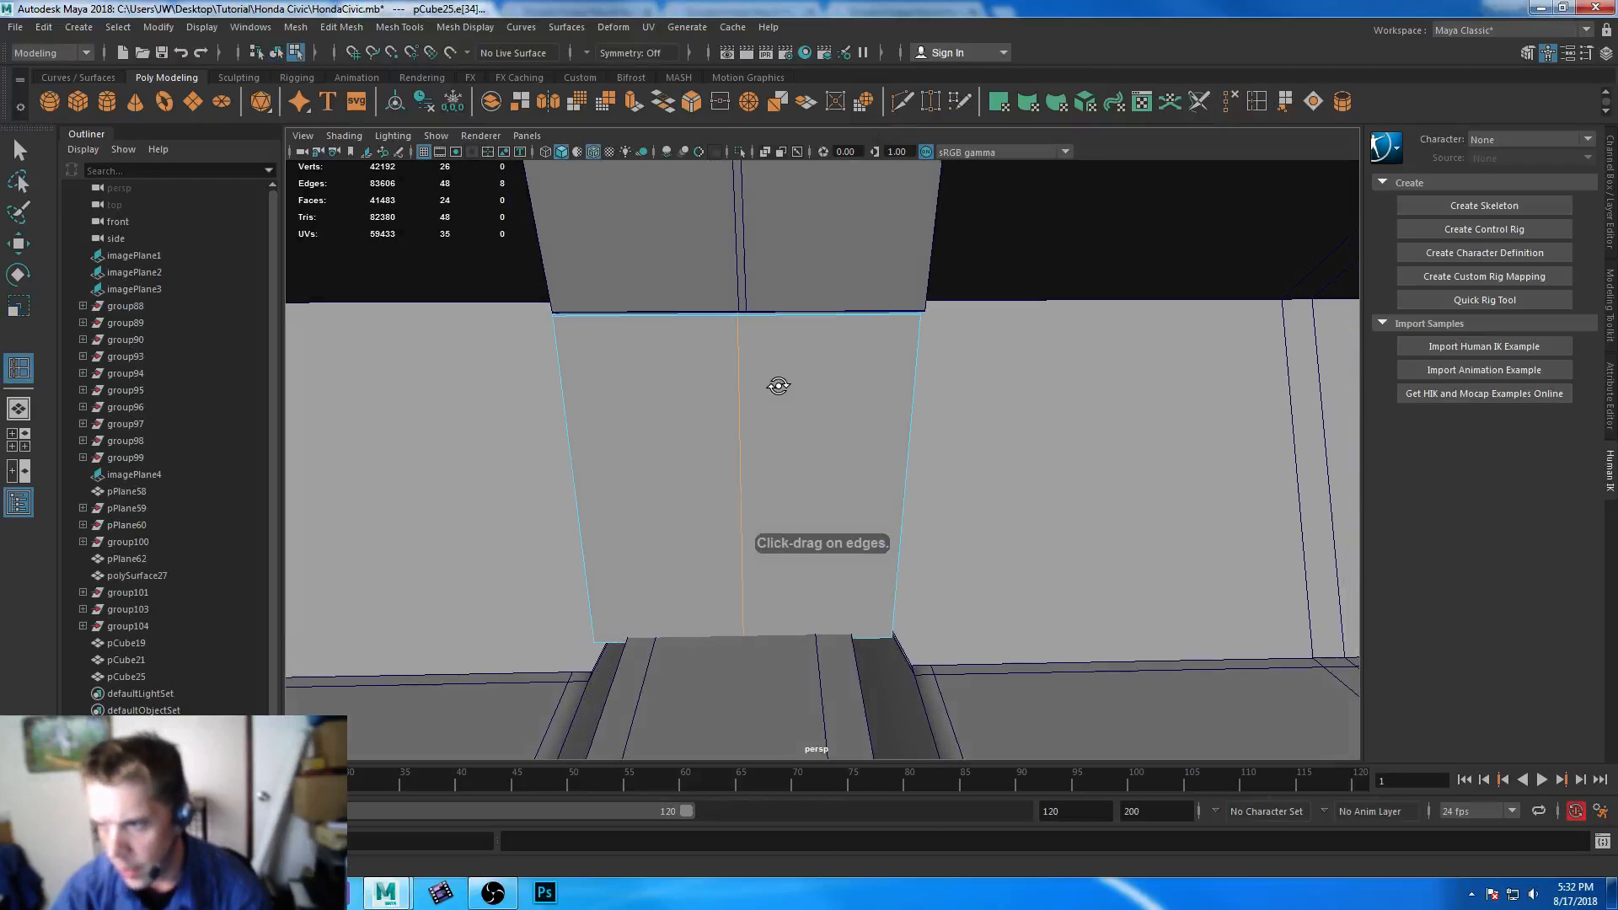
ctrl+click(745, 317)
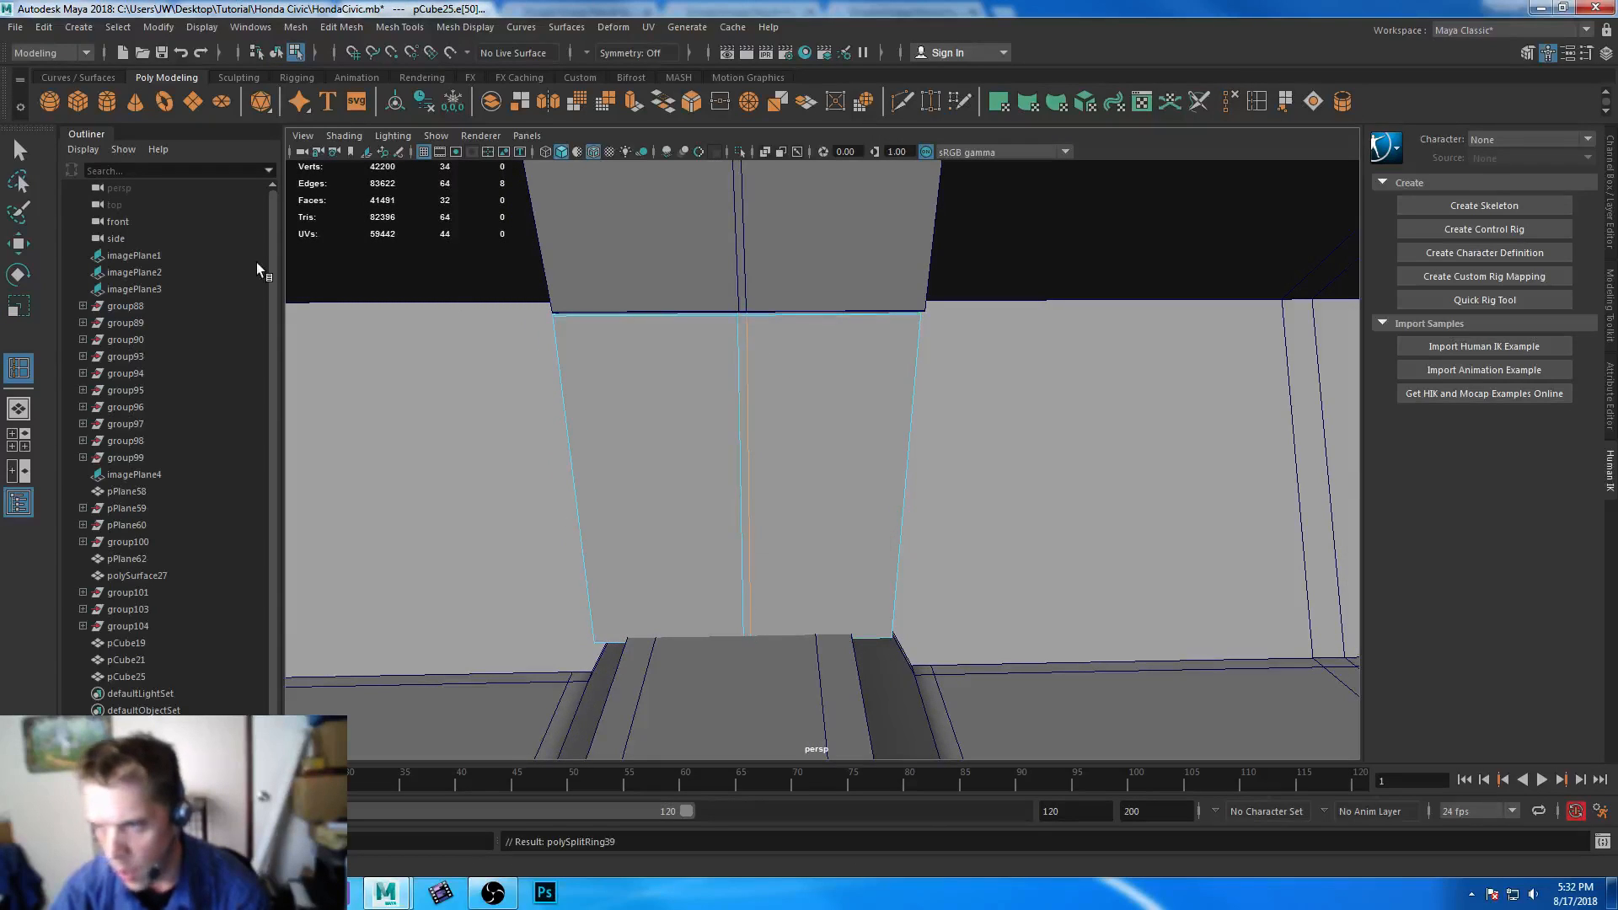
click(19, 150)
Step: Switch the block and the dashboard section above it to smooth preview and inspect how their edges line up
click(775, 252)
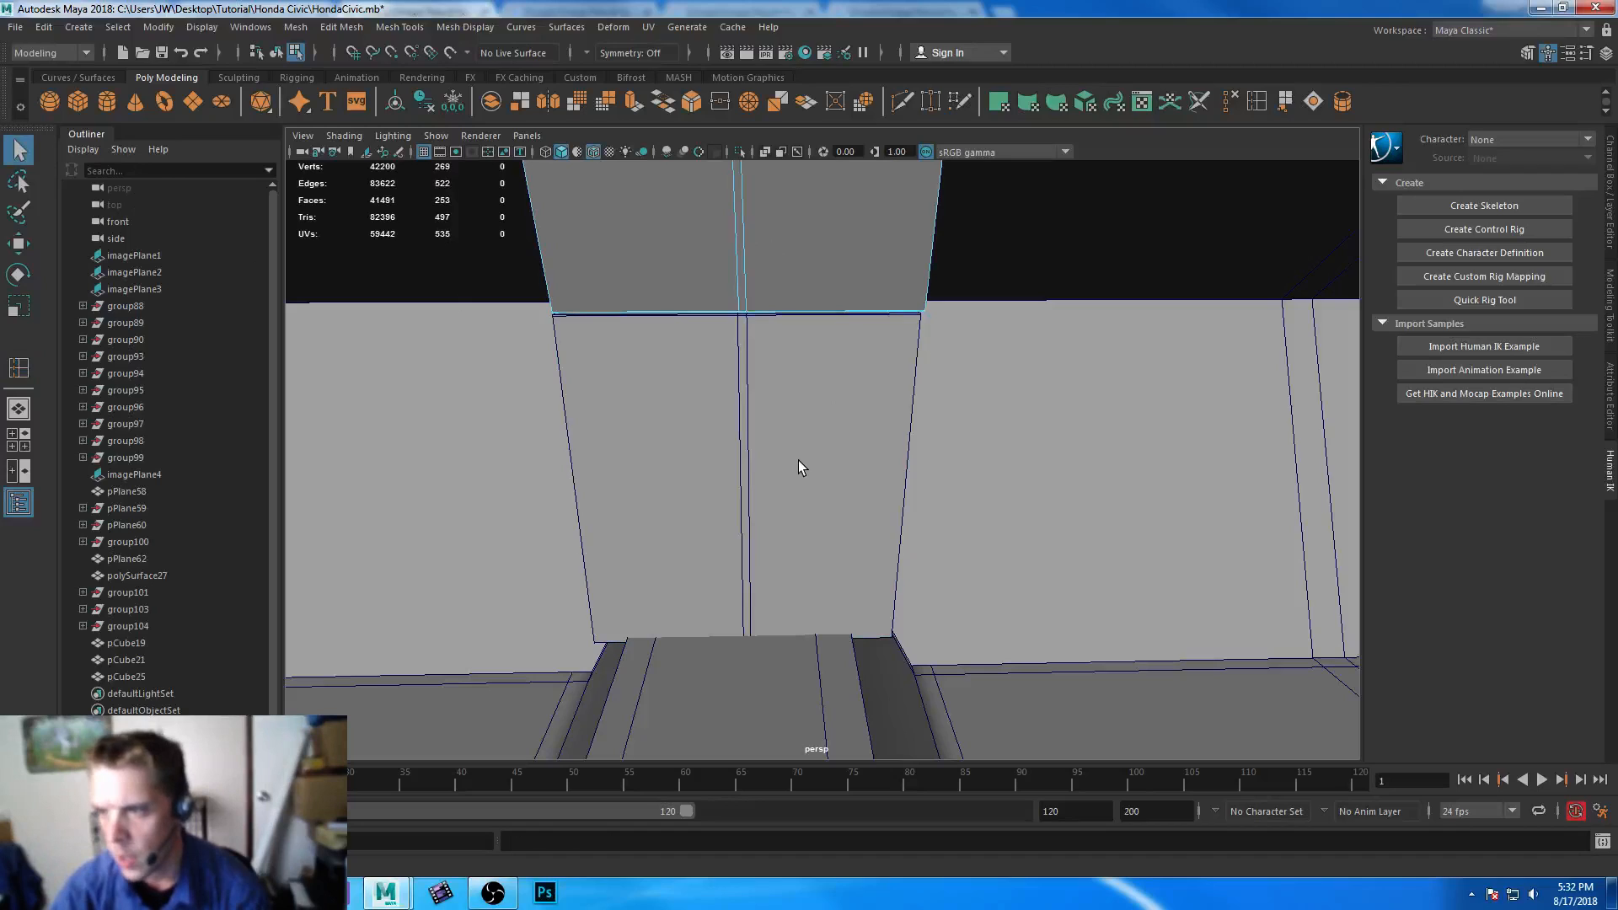
right_drag(790, 409, 868, 376)
click(824, 393)
shift+click(767, 289)
key(3)
alt+drag(834, 524, 809, 497)
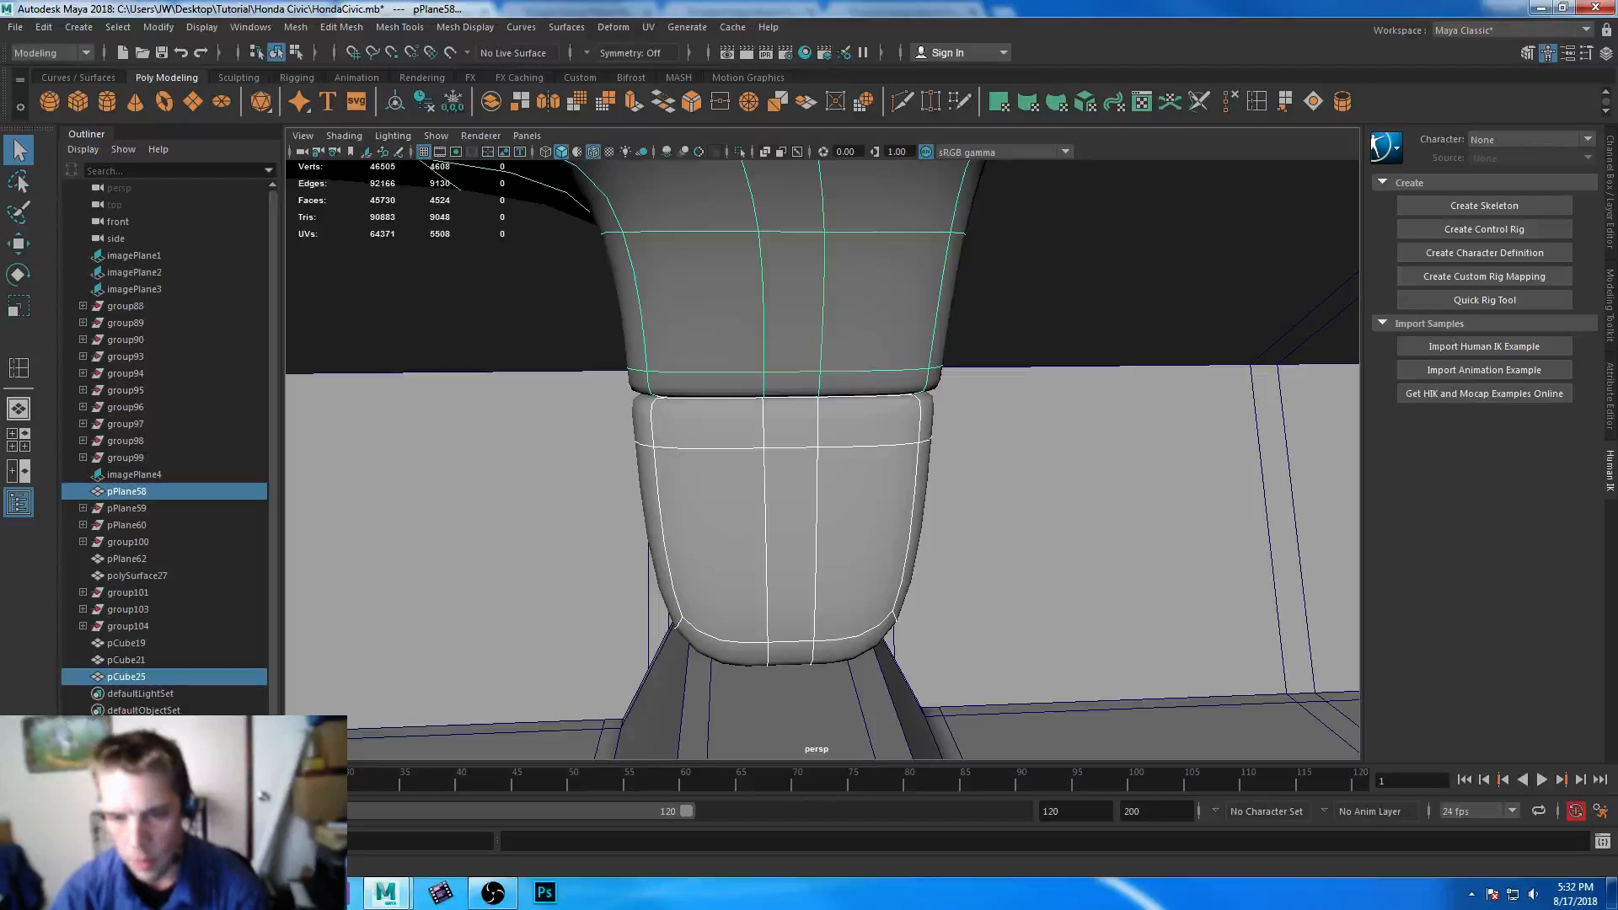
Step: Check the Civic interior reference photo in the browser, switch back to Maya and return the block to unsmoothed display
key(alt+Tab)
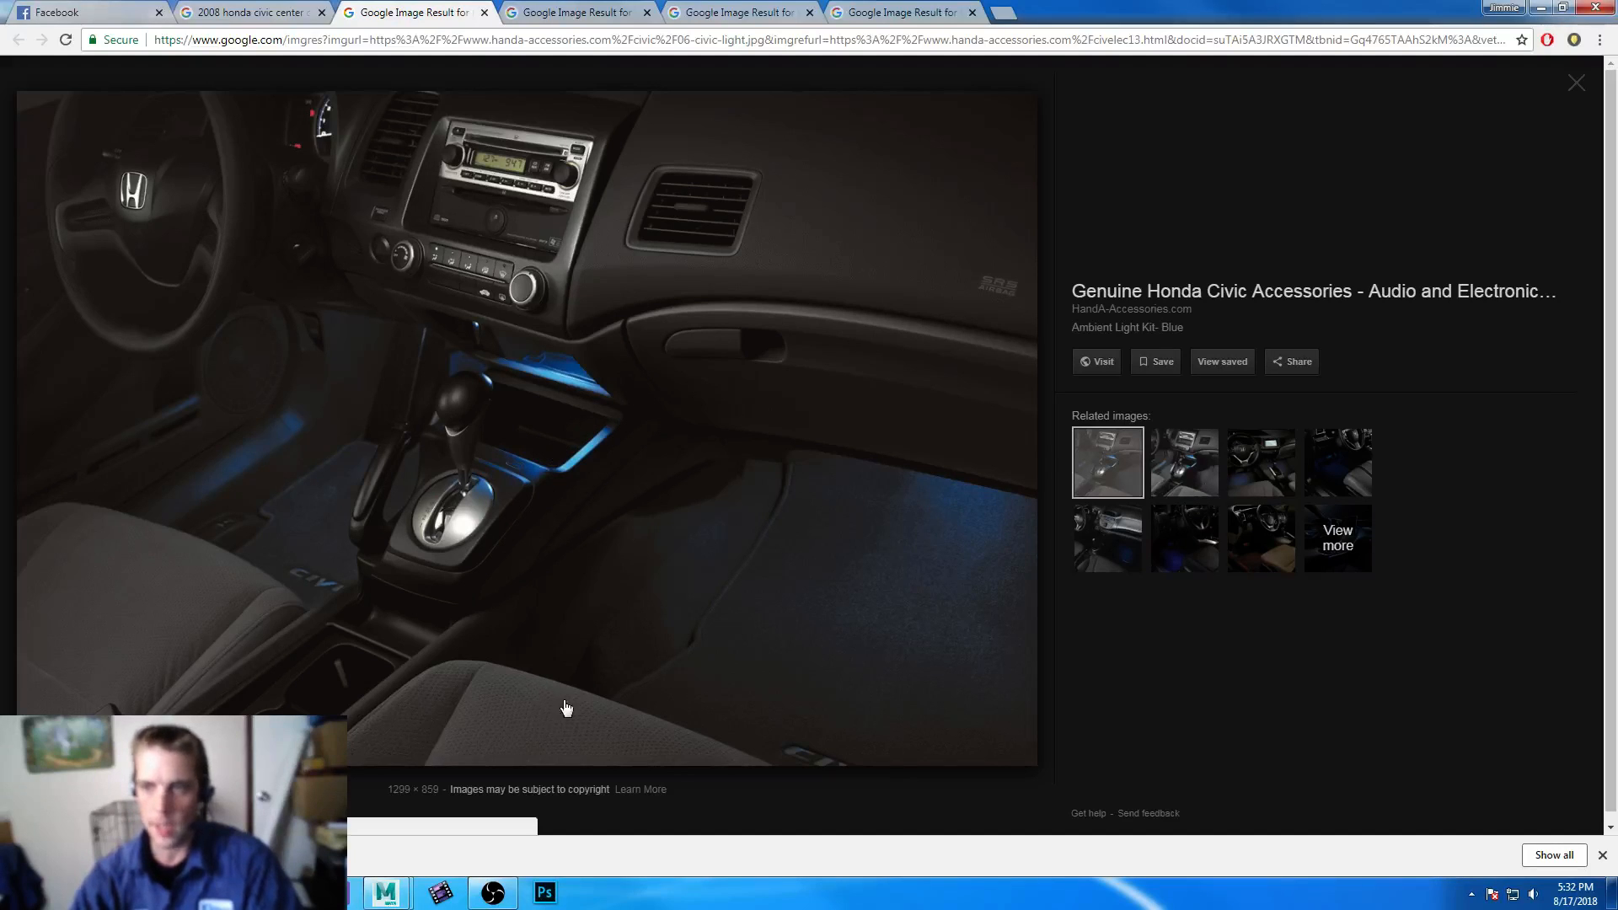
mouse_move(387, 900)
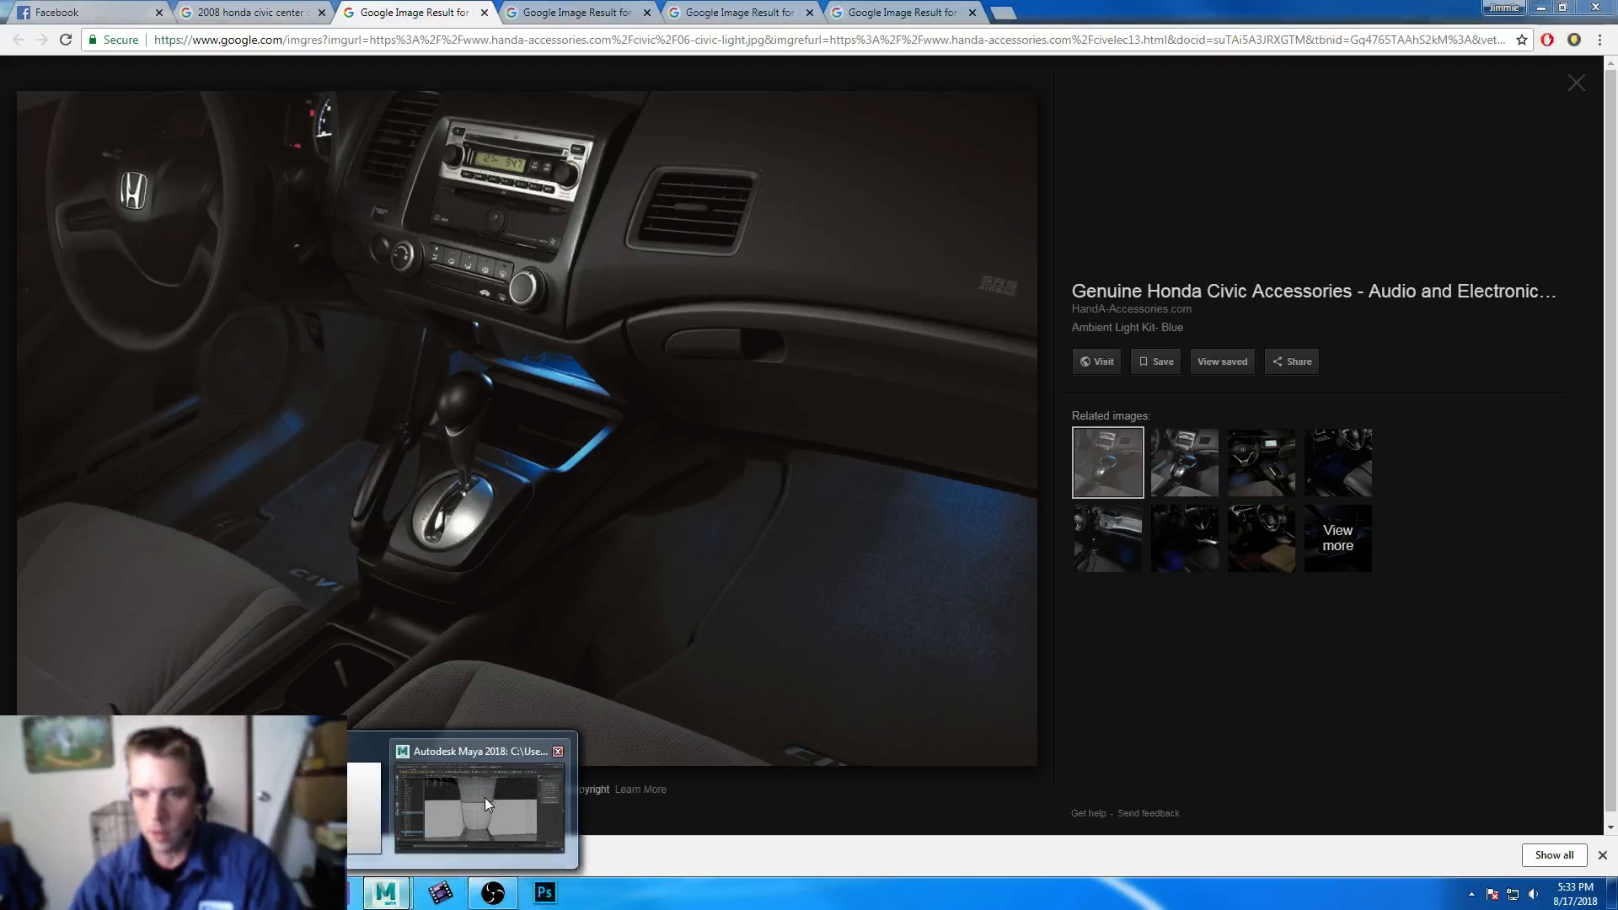
click(484, 798)
click(800, 514)
key(1)
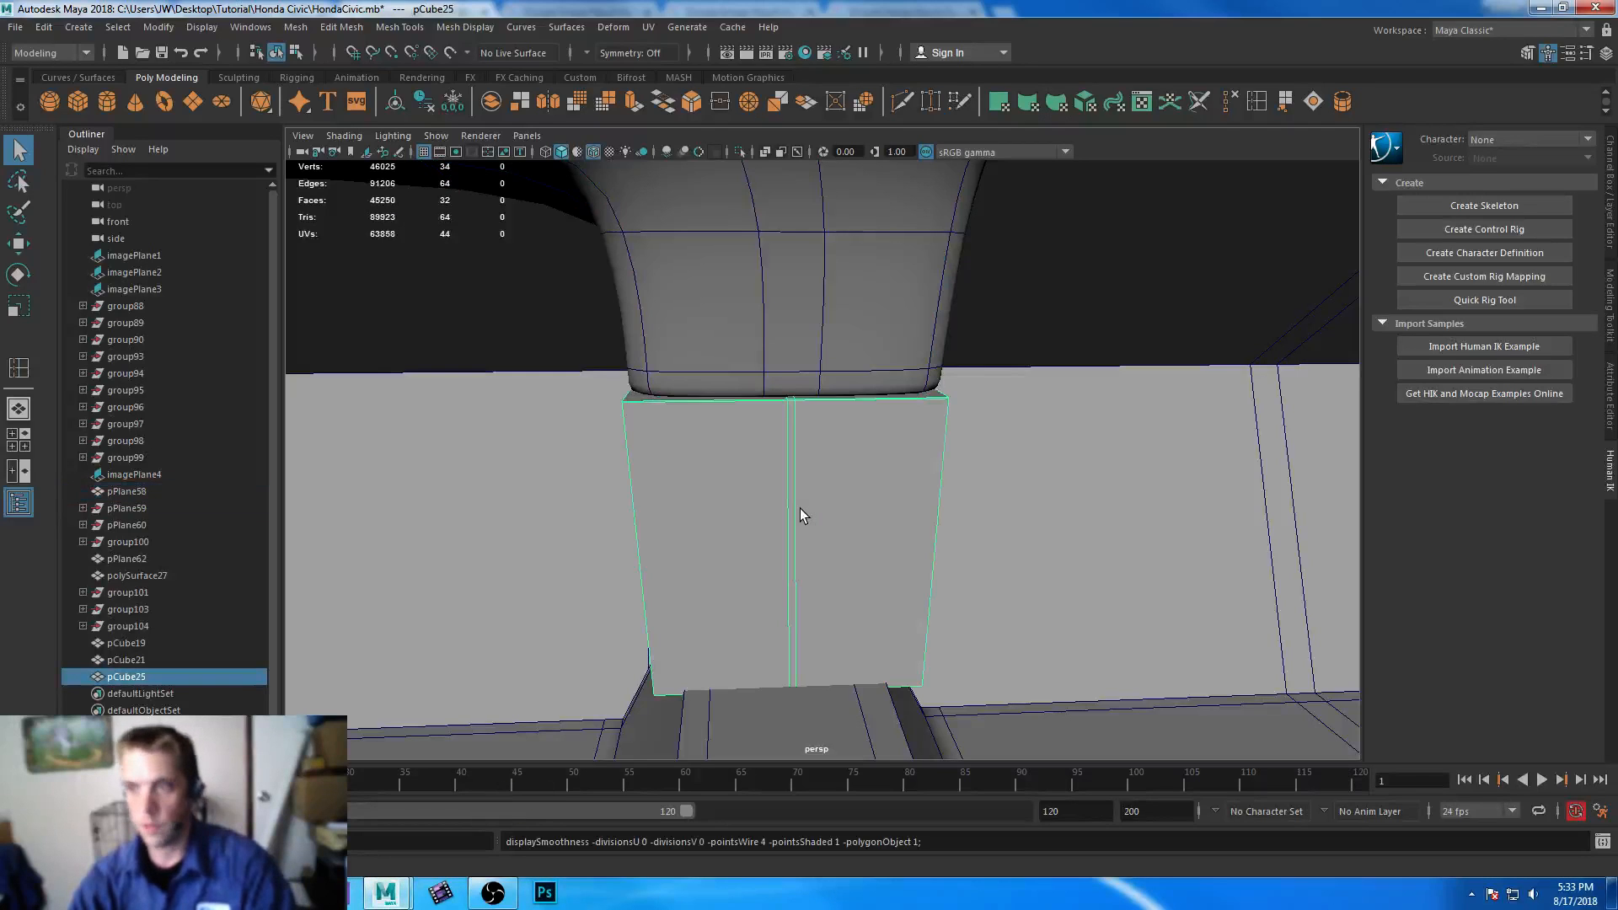
Step: Try inserting a horizontal edge loop around the block's middle and selecting the front and side faces below it
alt+drag(842, 533, 777, 547)
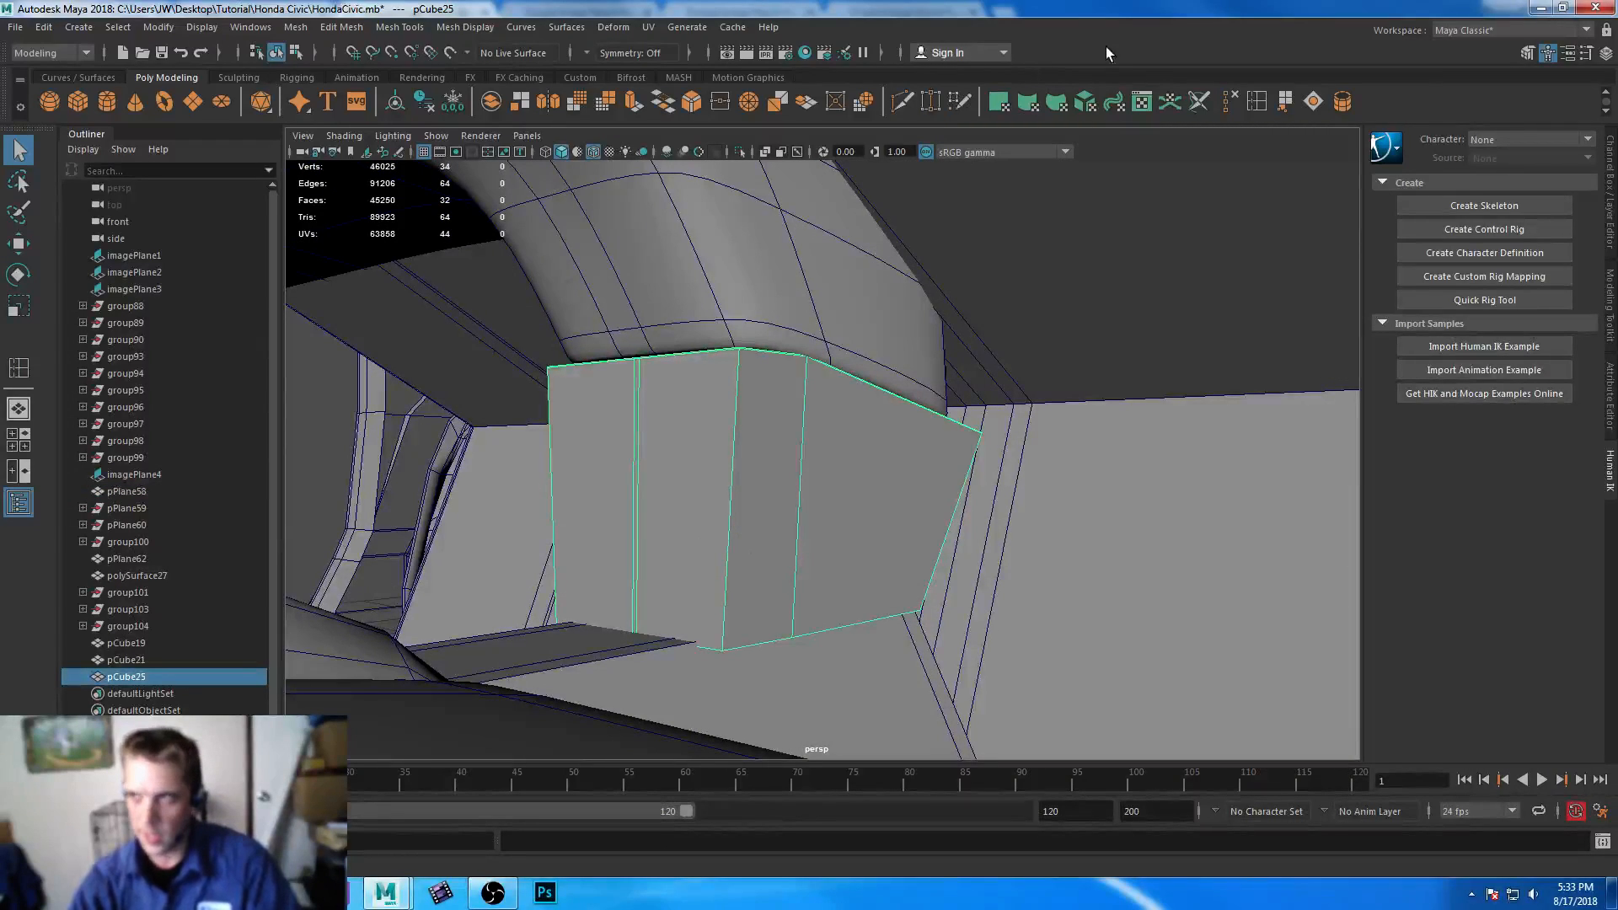
key(g)
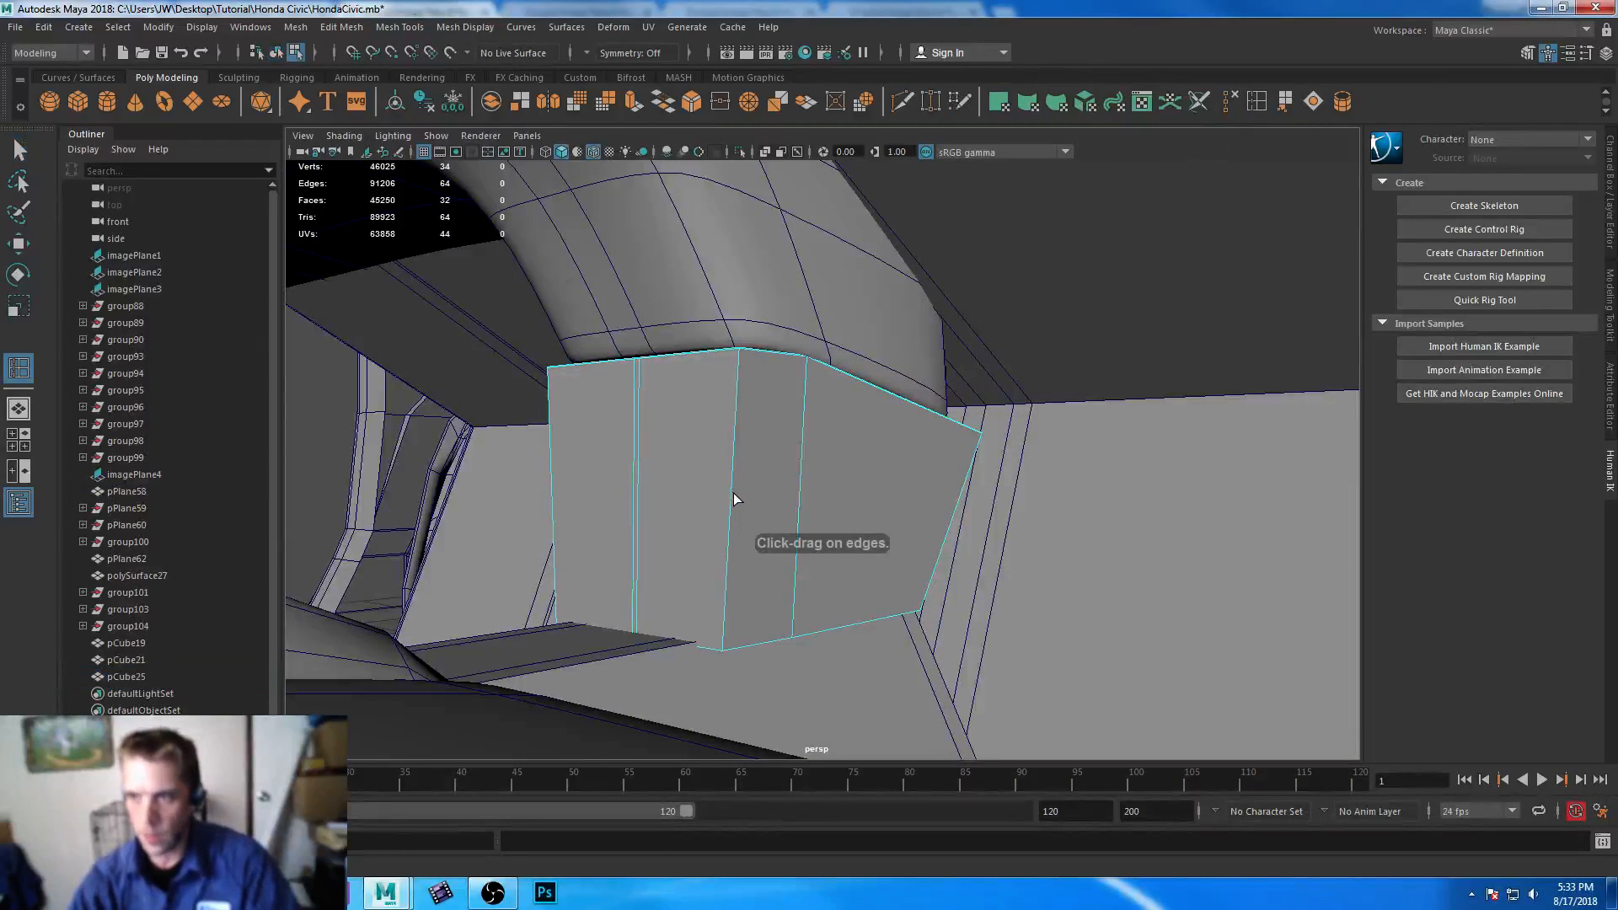
click(731, 500)
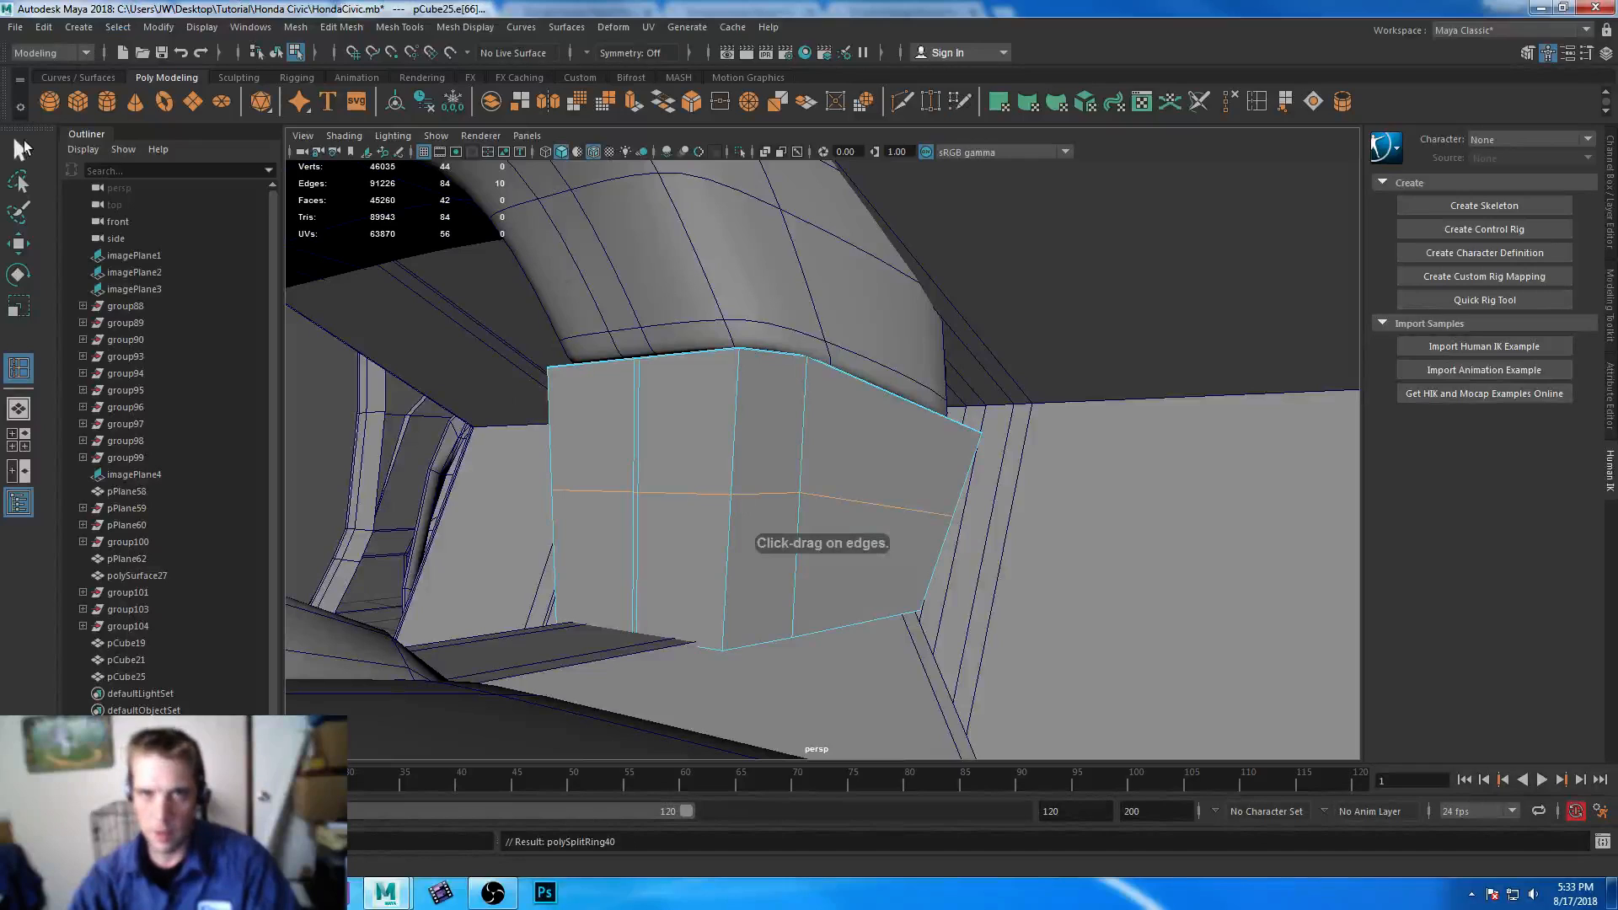
click(21, 150)
right_drag(733, 477, 710, 418)
click(647, 529)
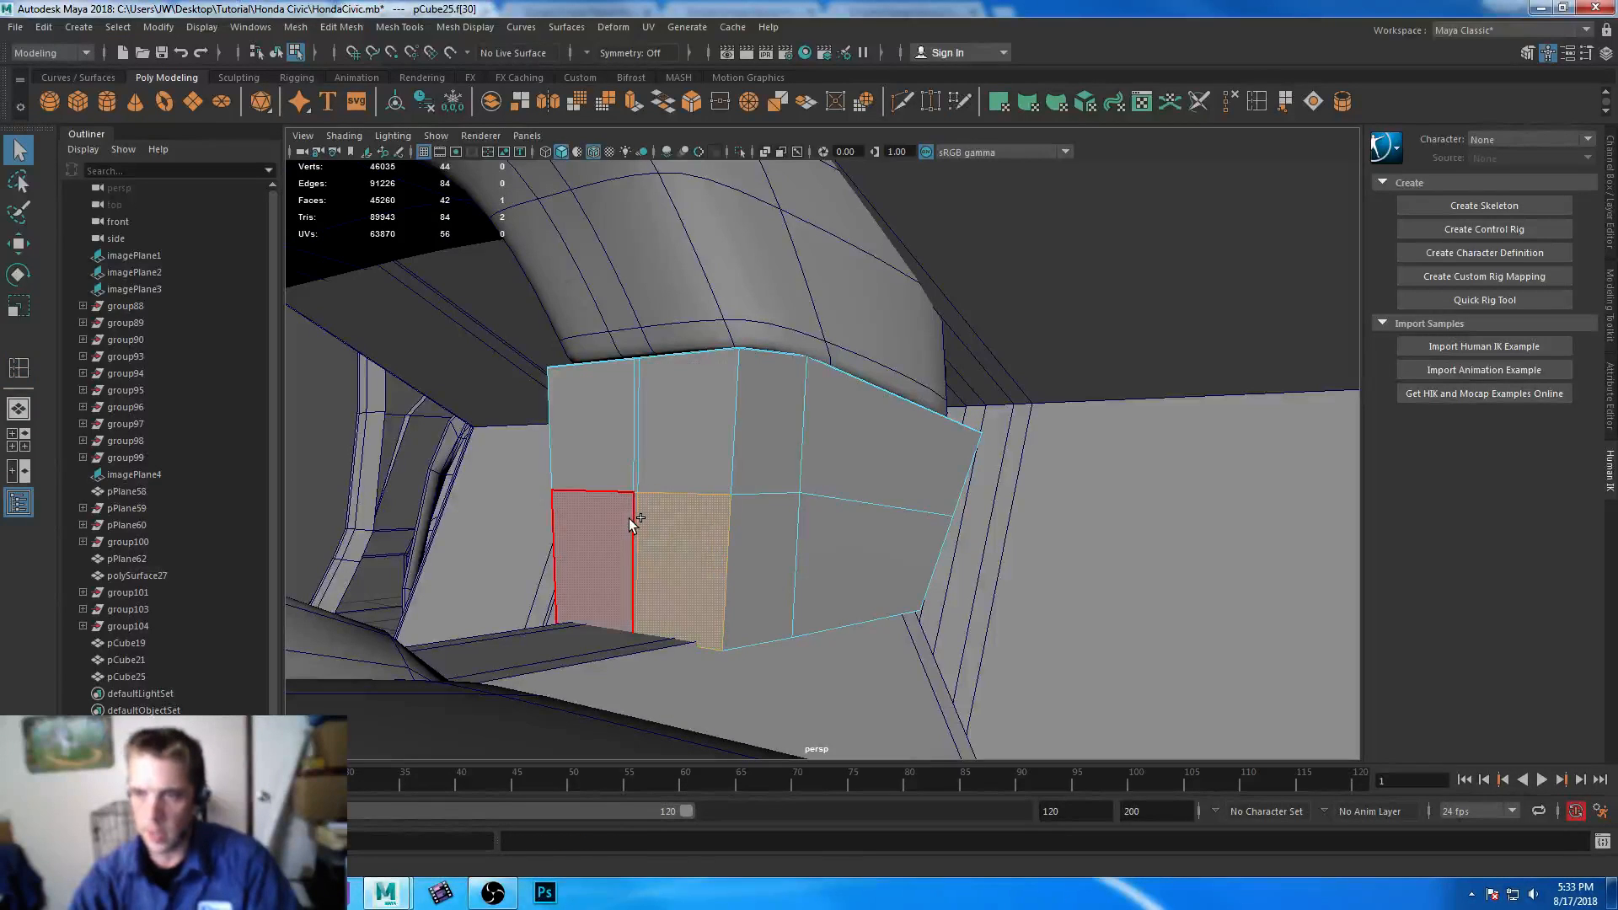
shift+click(610, 524)
shift+click(761, 624)
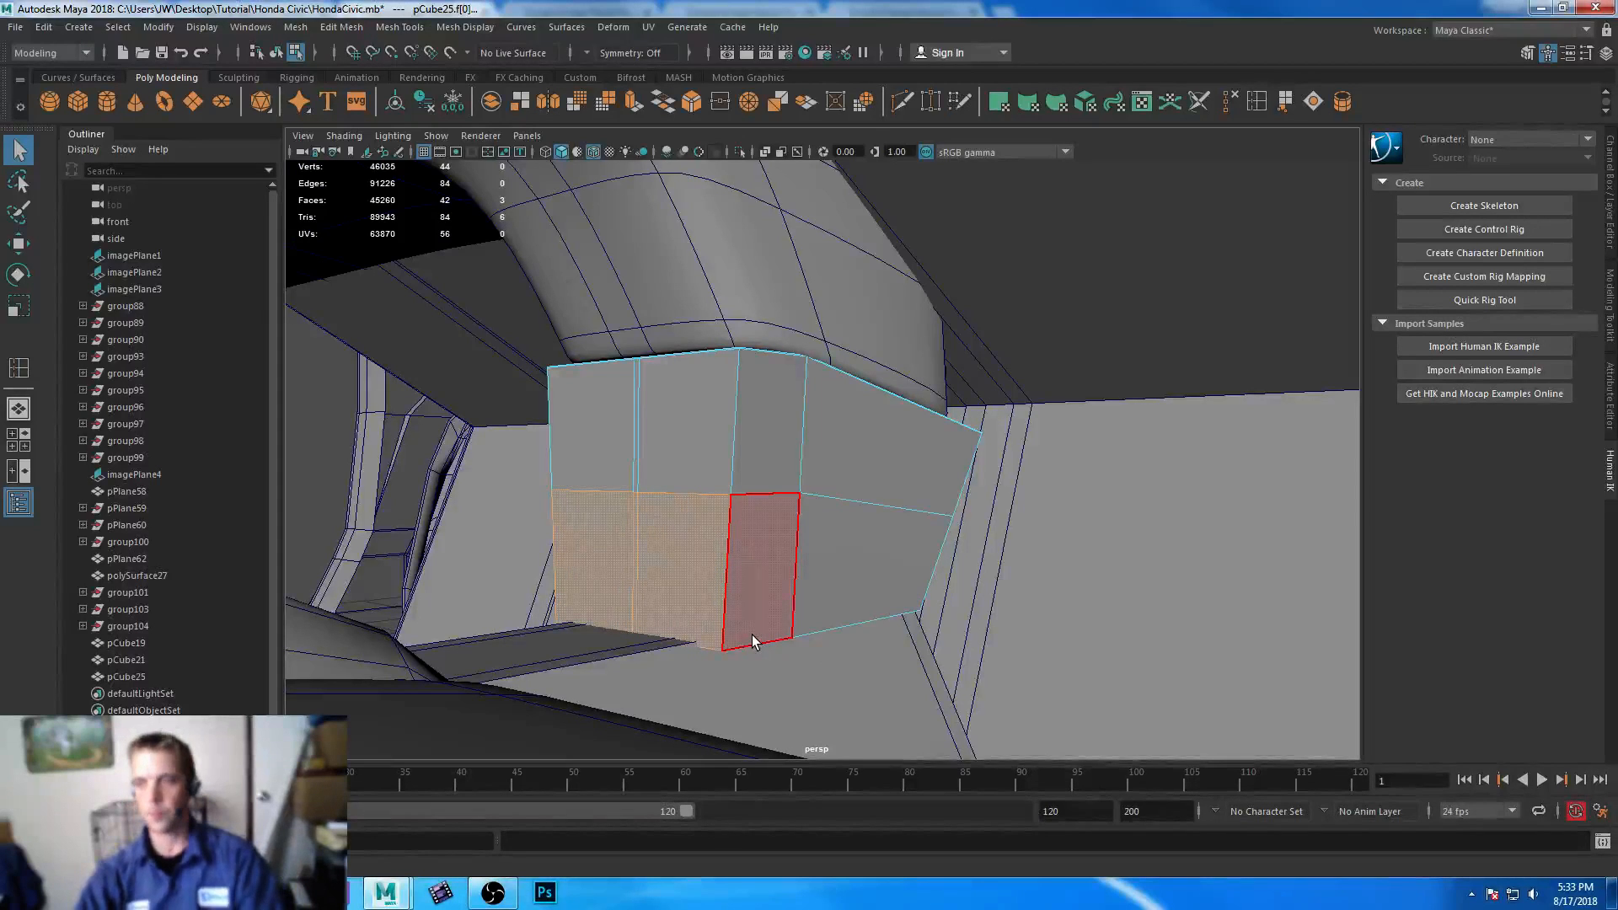
right_drag(660, 427, 590, 413)
alt+drag(509, 609, 582, 637)
Step: Undo the face selection and the horizontal edge loop around the block's middle
key(ctrl+z)
key(ctrl+z)
key(ctrl+z)
key(ctrl+z)
Step: Try to fit the block onto the floor tunnel by scaling its bottom vertices narrower across the car and raising them slightly
right_drag(744, 407, 661, 413)
drag(455, 554, 1065, 777)
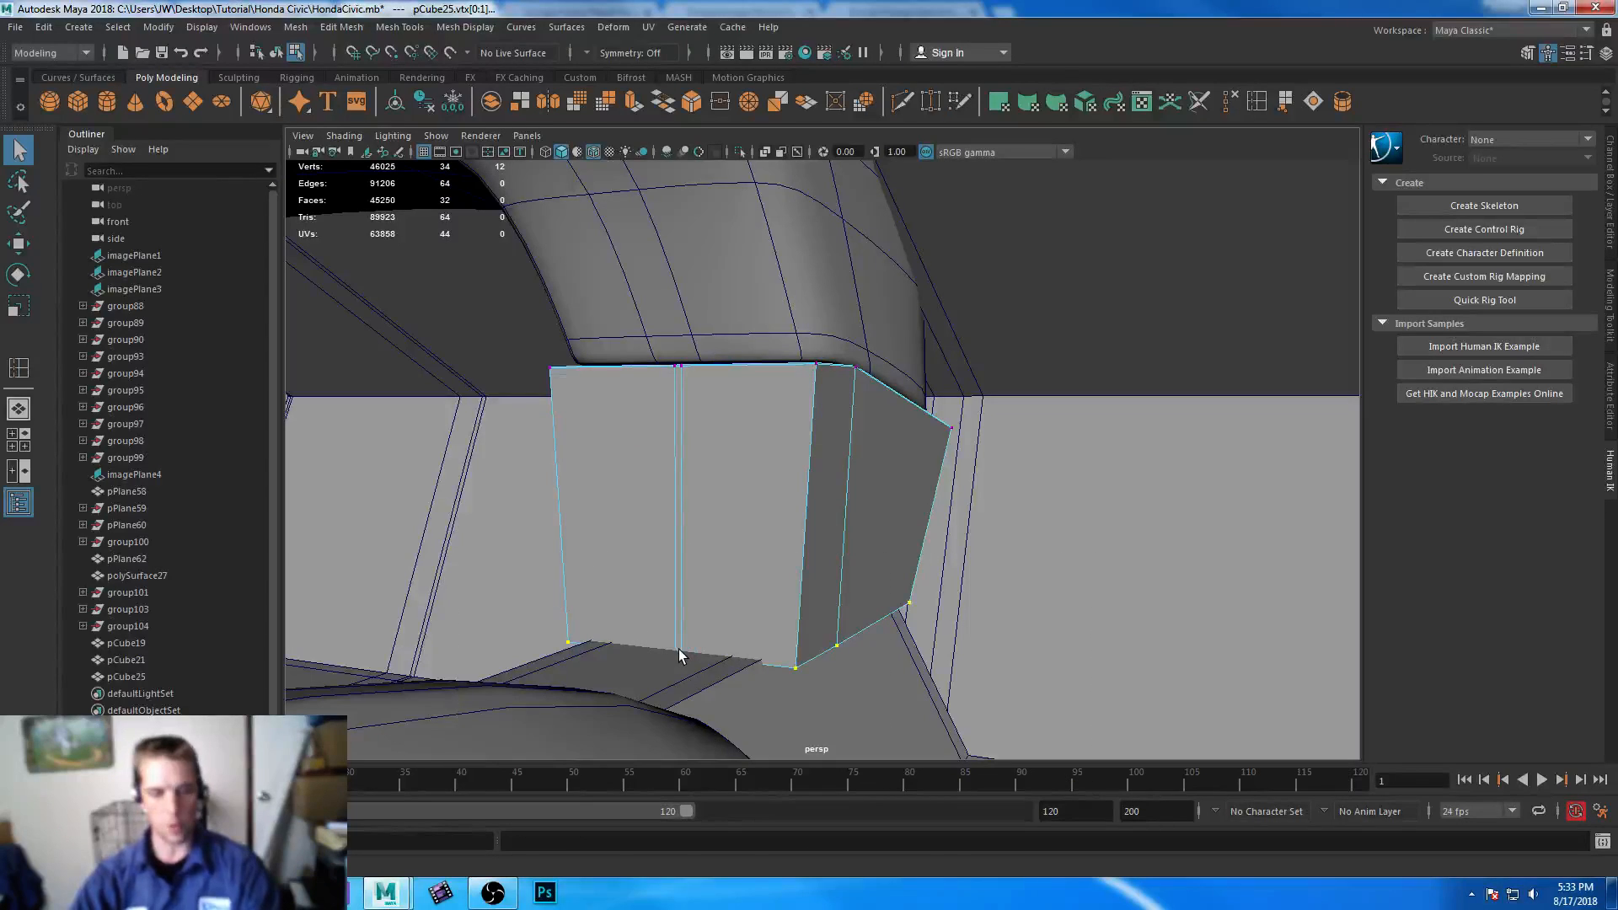
key(r)
drag(820, 629, 796, 632)
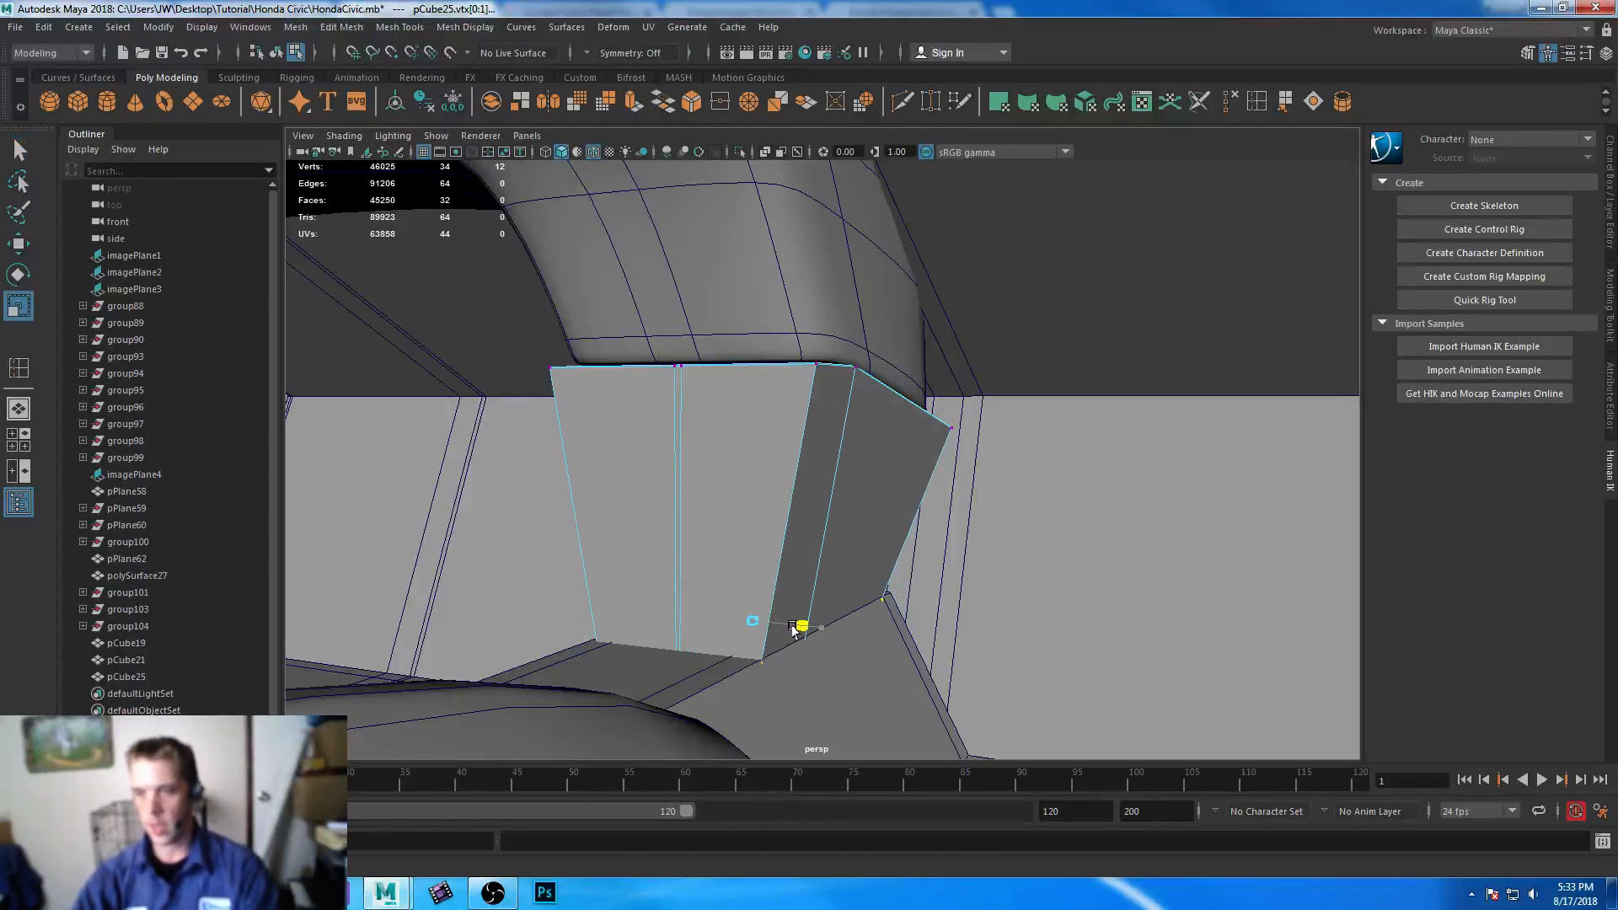
key(w)
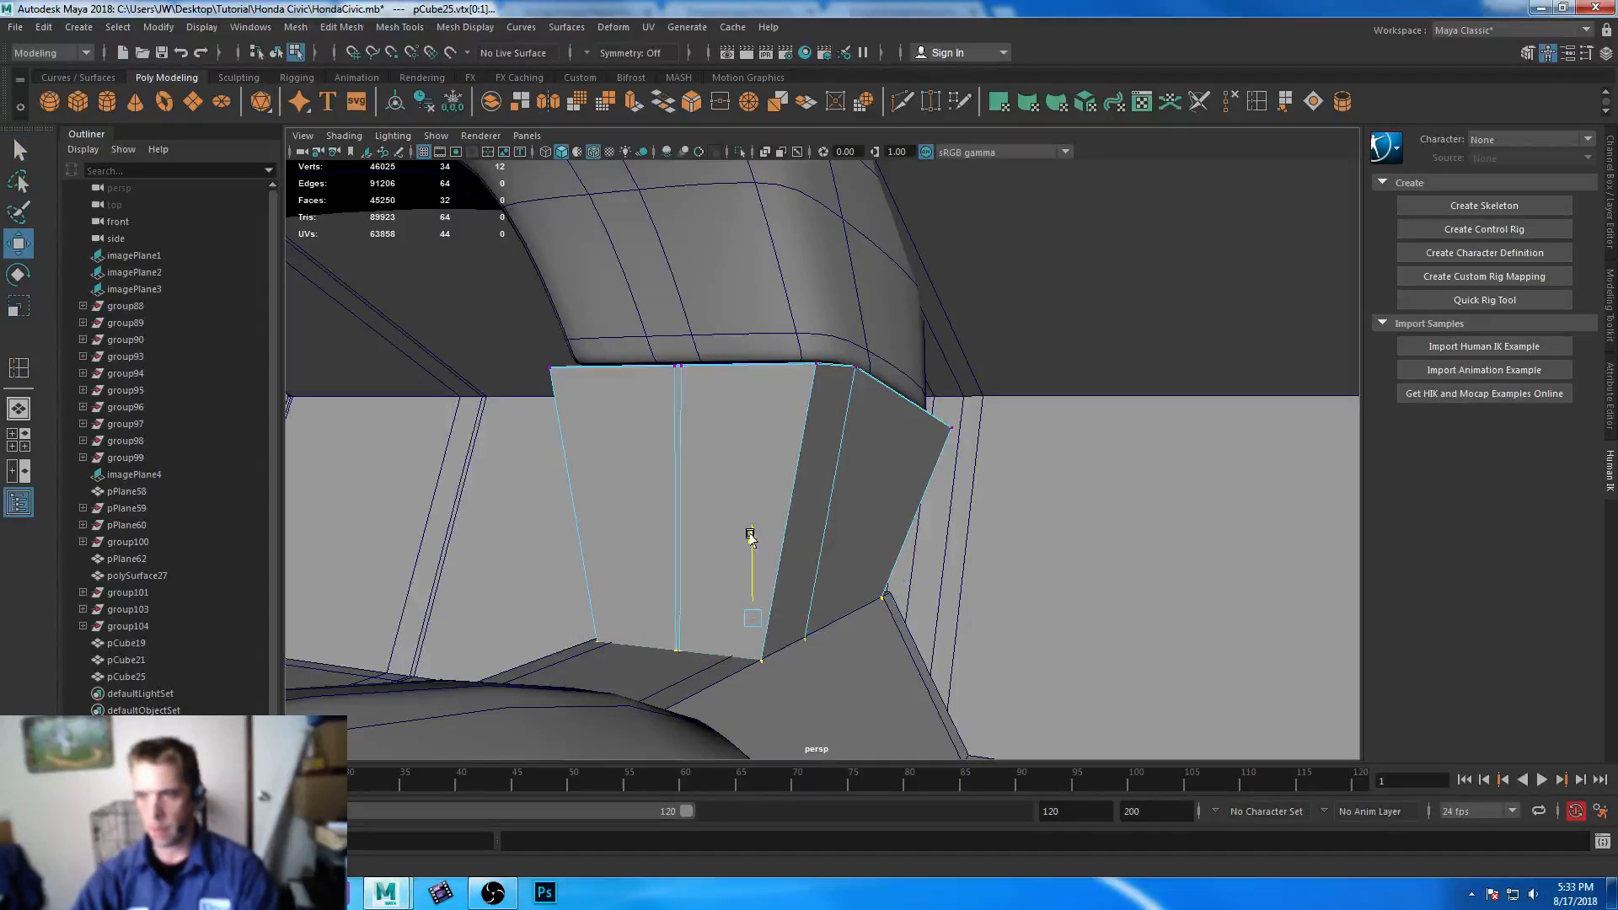
drag(750, 535, 750, 531)
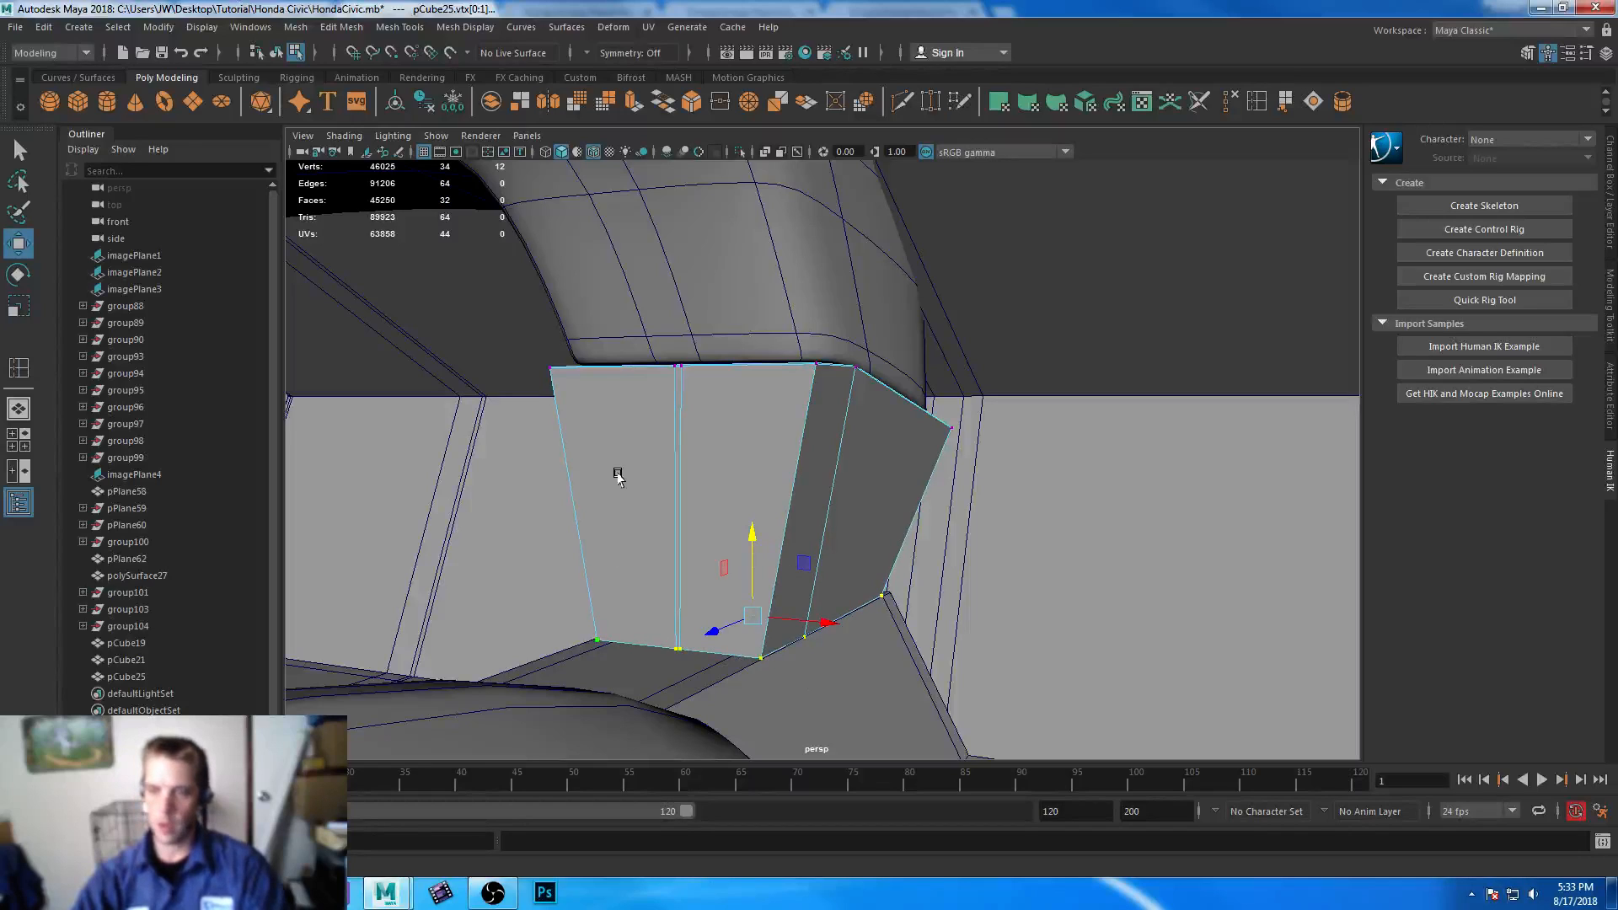
right_click(675, 393)
click(735, 368)
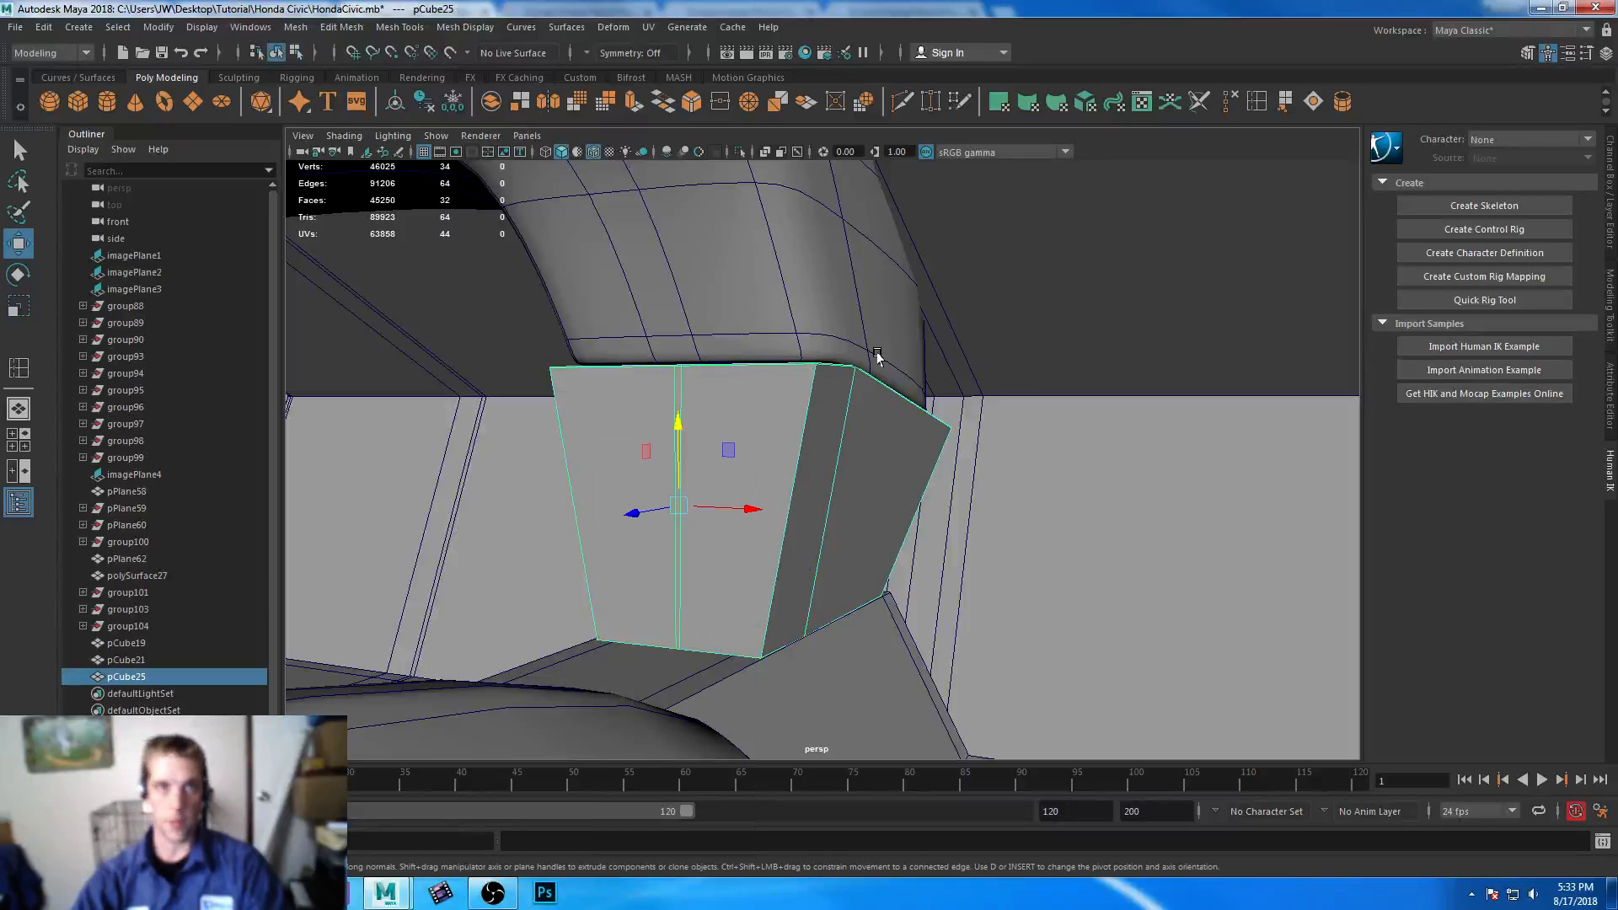
alt+drag(837, 647, 930, 640)
alt+right_drag(931, 640, 906, 470)
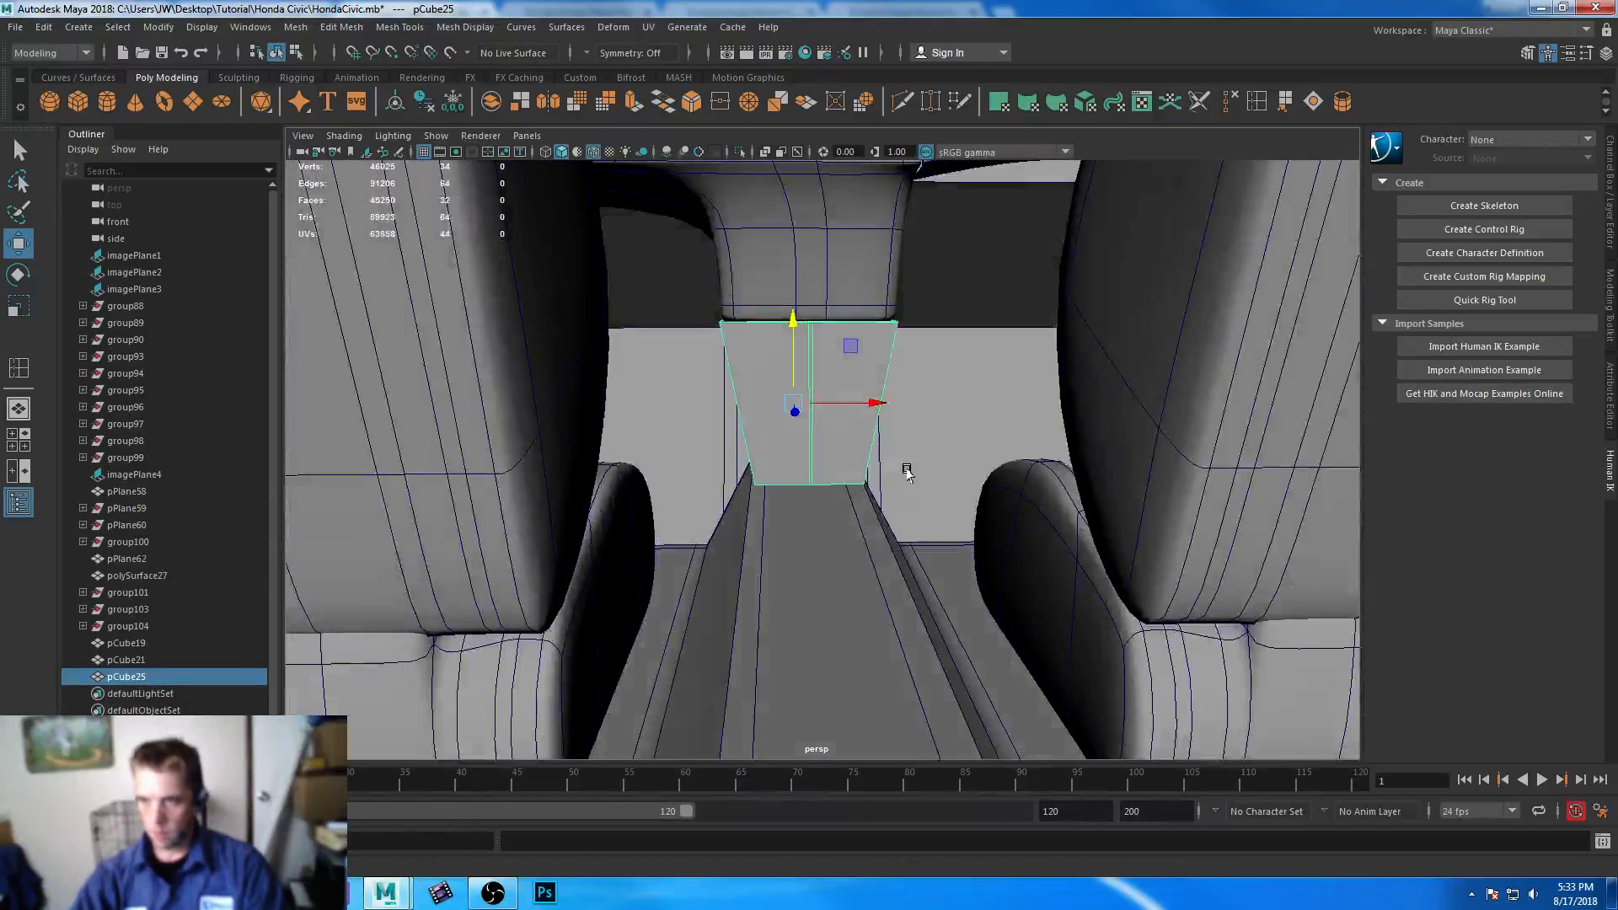
Step: Undo the narrowing of the block's lower end and raise its bottom vertices slightly to the tunnel's top surface
key(ctrl+z)
key(ctrl+z)
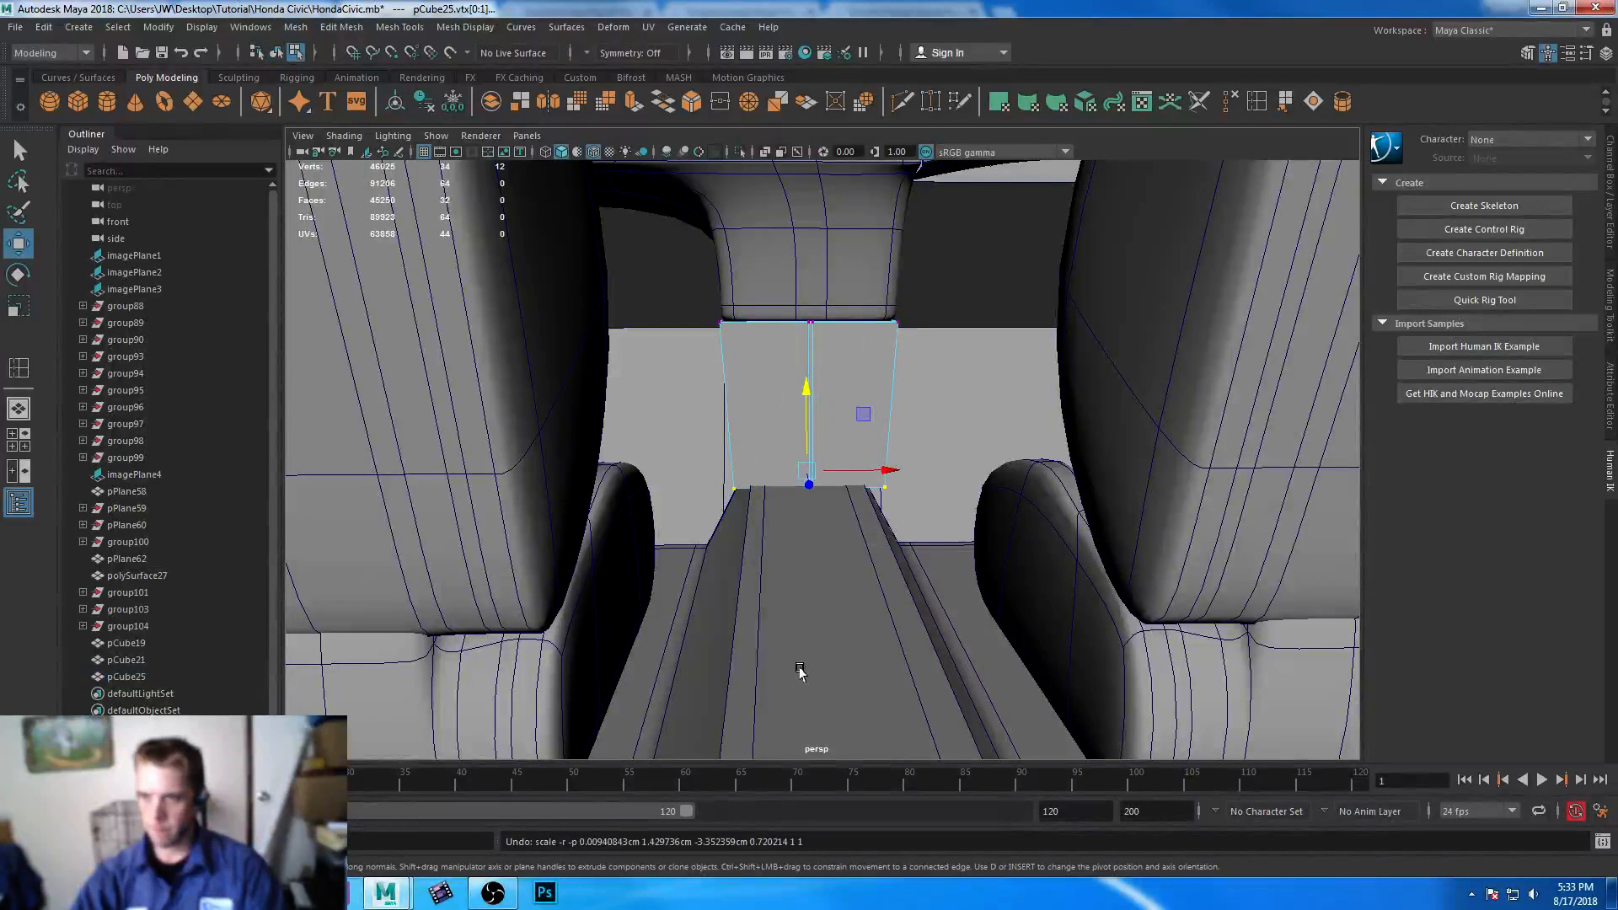
click(803, 389)
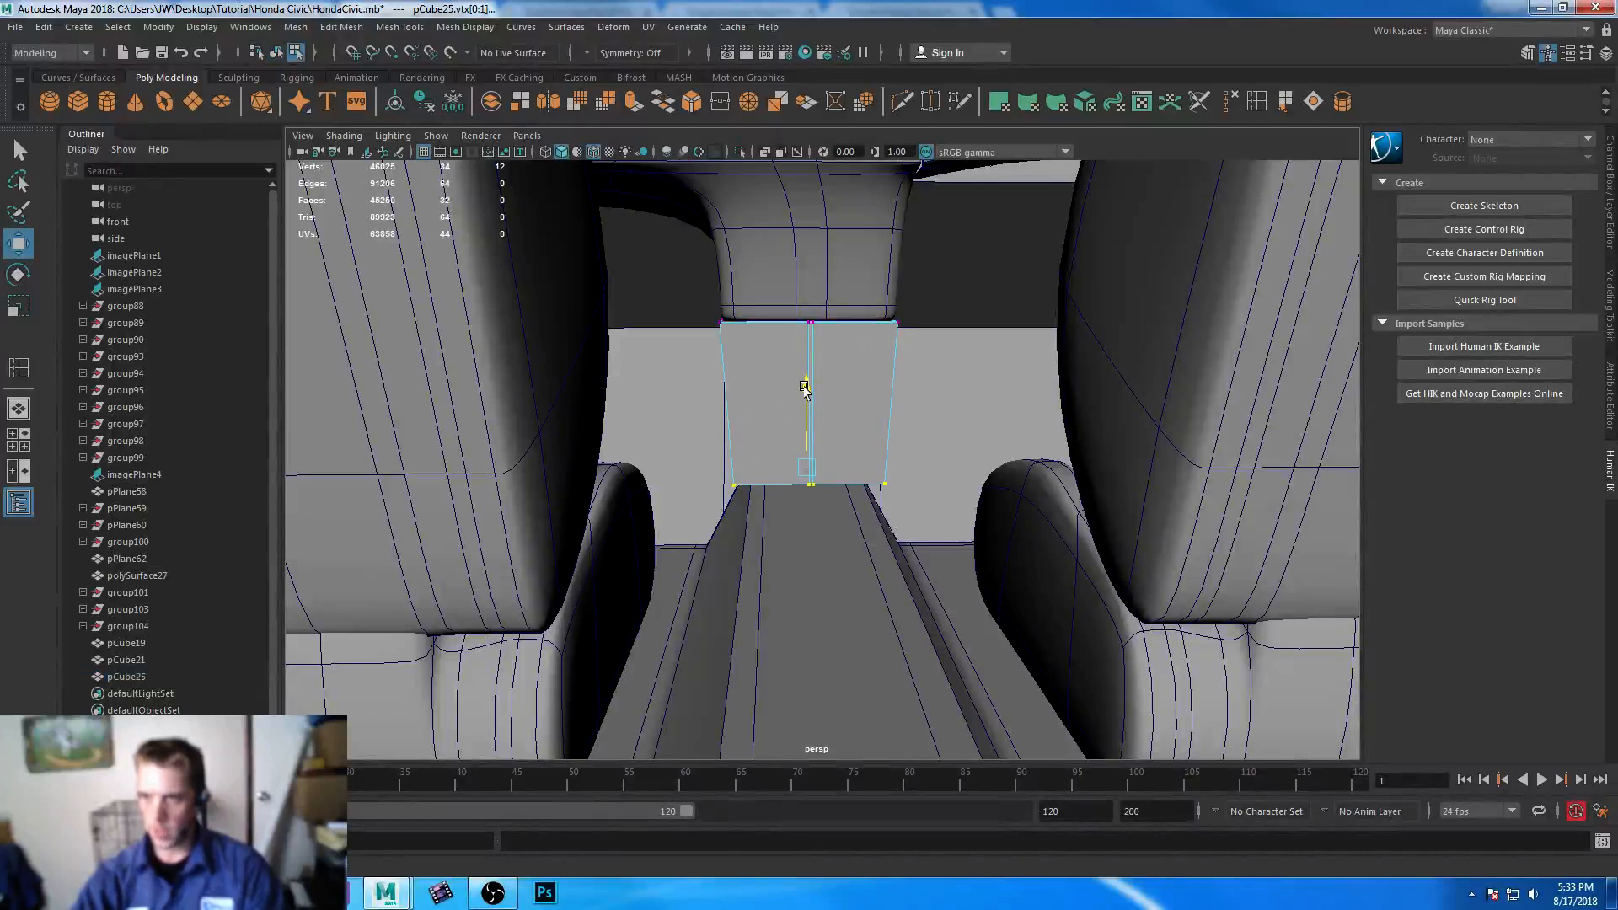
Step: Try to widen the top of the floor tunnel by scaling its two long outer edges apart across the car
right_drag(806, 616, 808, 360)
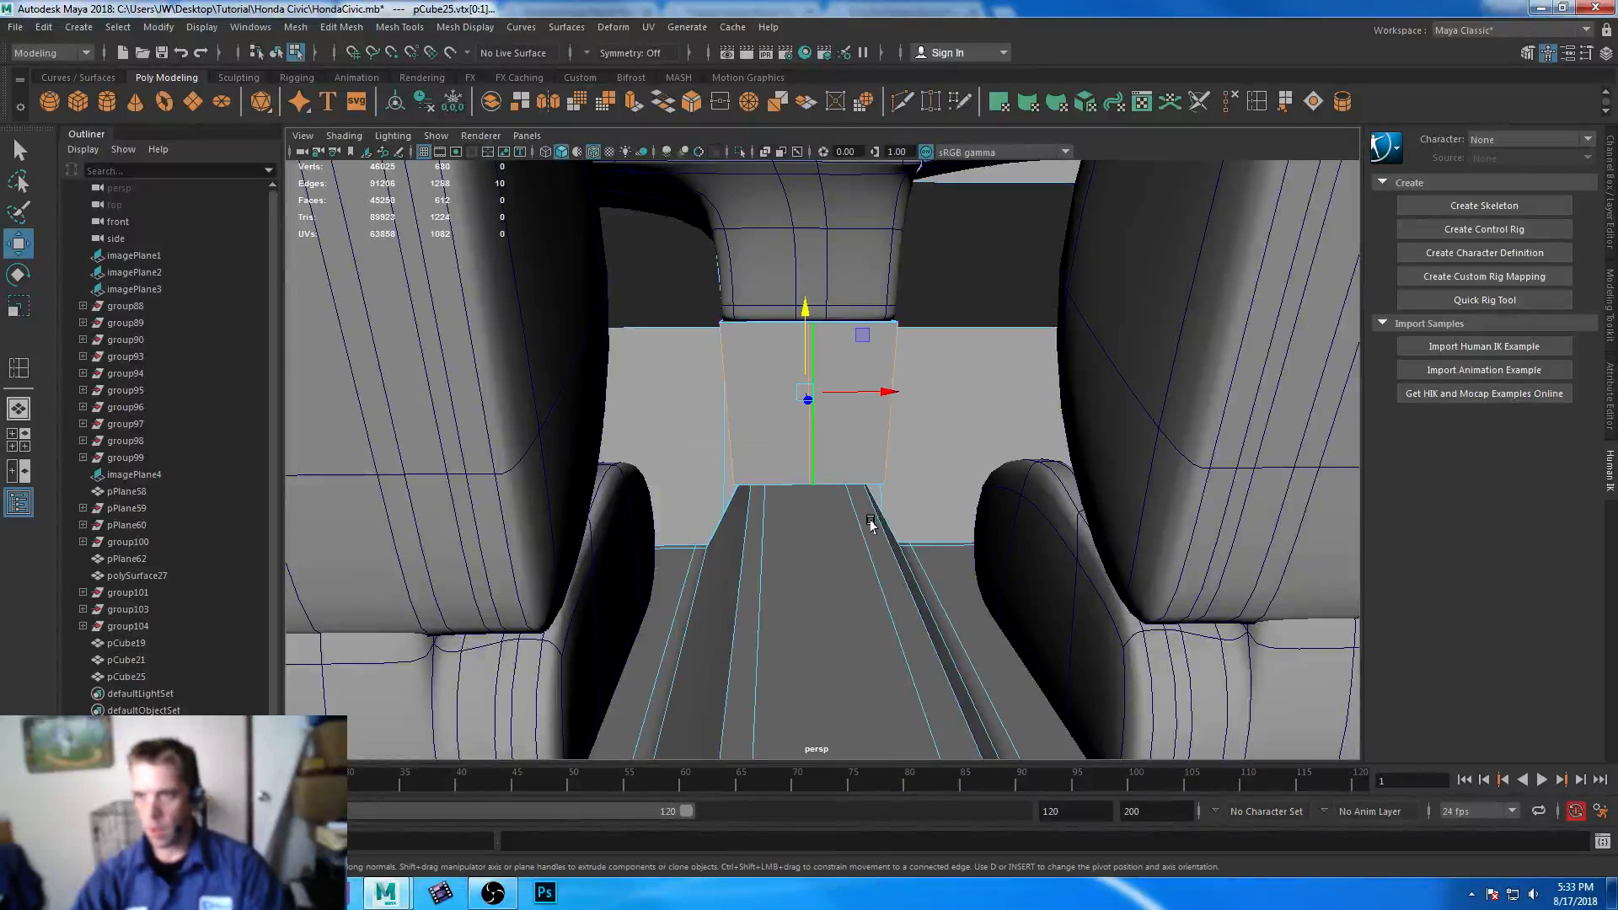
click(868, 592)
click(736, 609)
shift+click(919, 600)
alt+right_drag(953, 643, 814, 523)
alt+drag(813, 522, 989, 570)
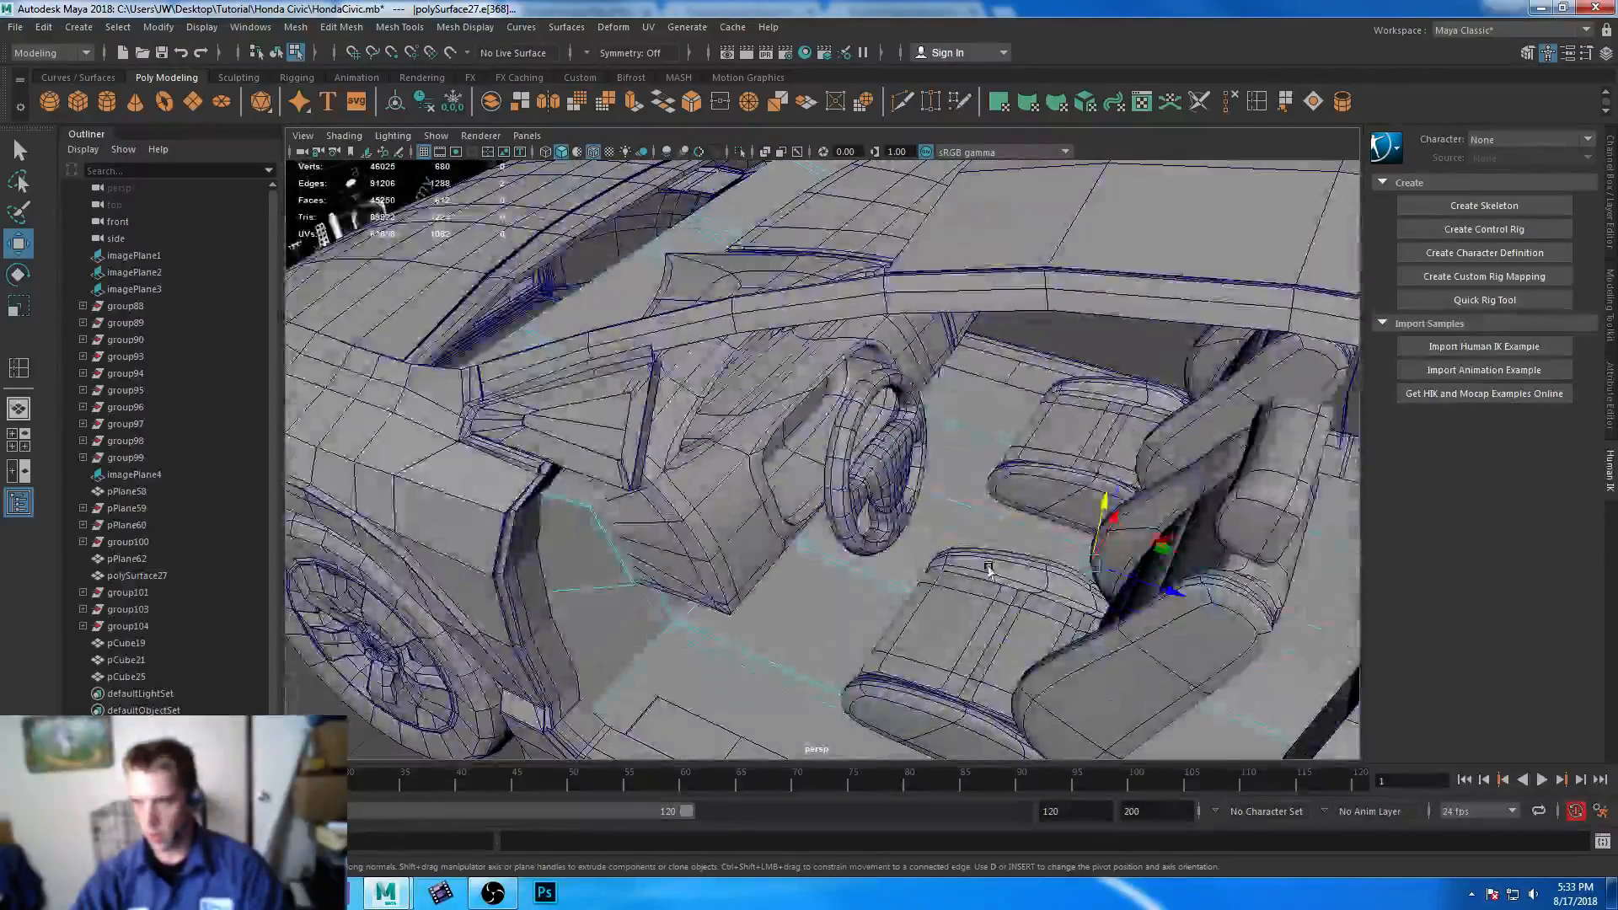
alt+middle_drag(989, 570, 741, 405)
alt+drag(741, 405, 700, 445)
alt+right_drag(700, 444, 877, 567)
alt+drag(877, 567, 780, 488)
alt+middle_drag(780, 488, 885, 613)
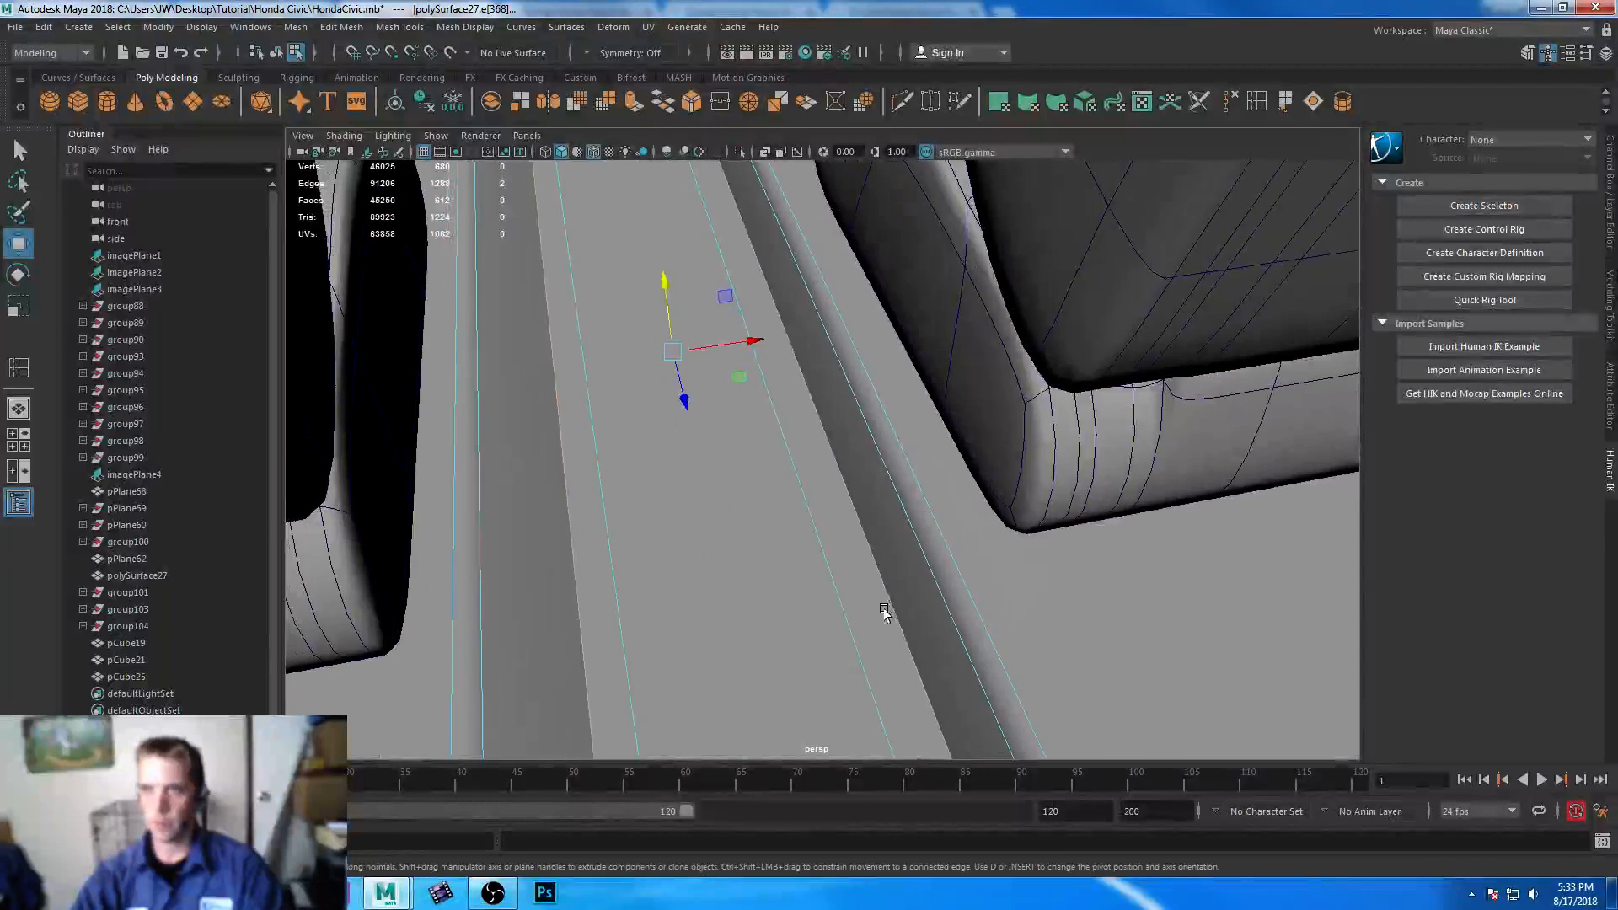
alt+drag(885, 614, 866, 578)
alt+middle_drag(866, 578, 896, 661)
key(r)
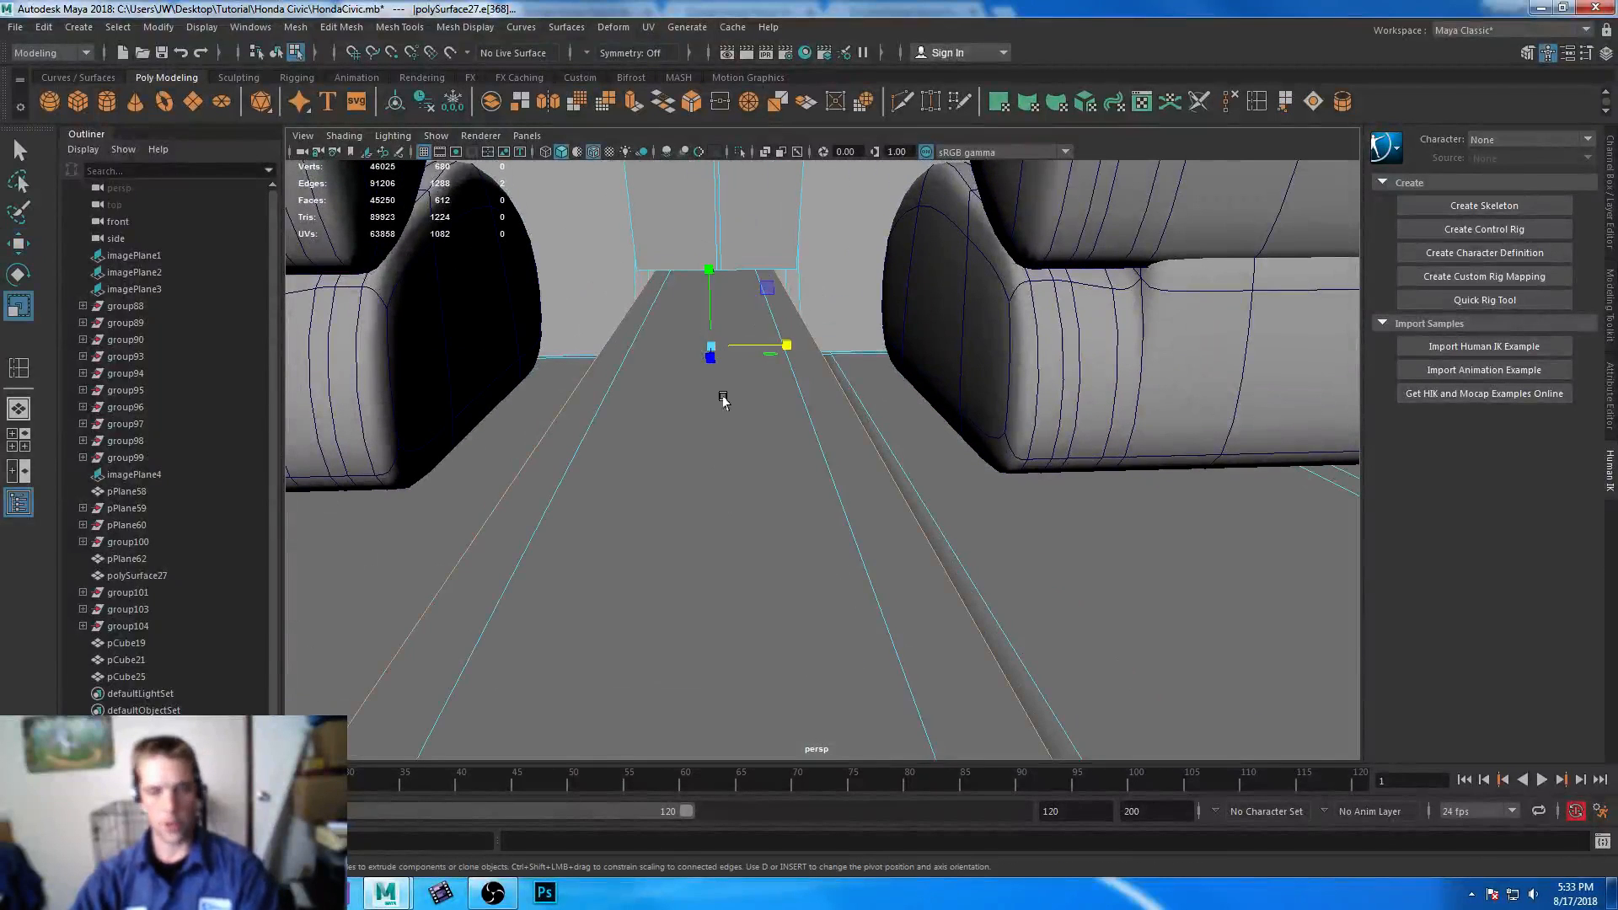
drag(790, 352, 805, 347)
alt+drag(777, 371, 777, 459)
key(ctrl+z)
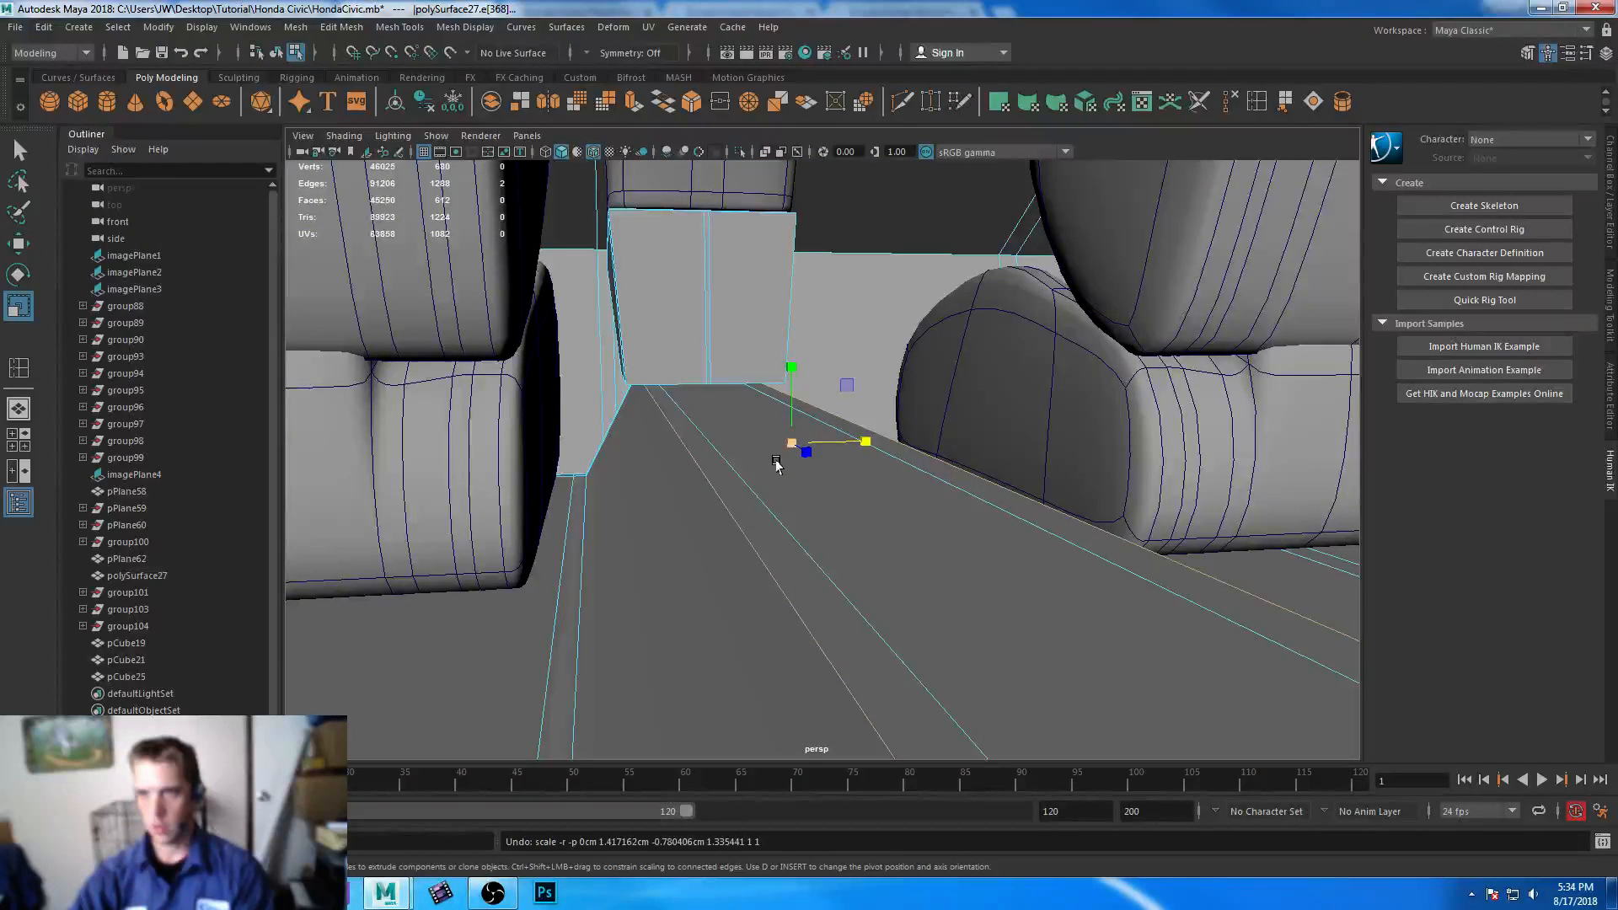
Step: Reselect the tunnel's two long outer top edges and try spreading them even wider across the car
alt+right_drag(773, 556, 790, 594)
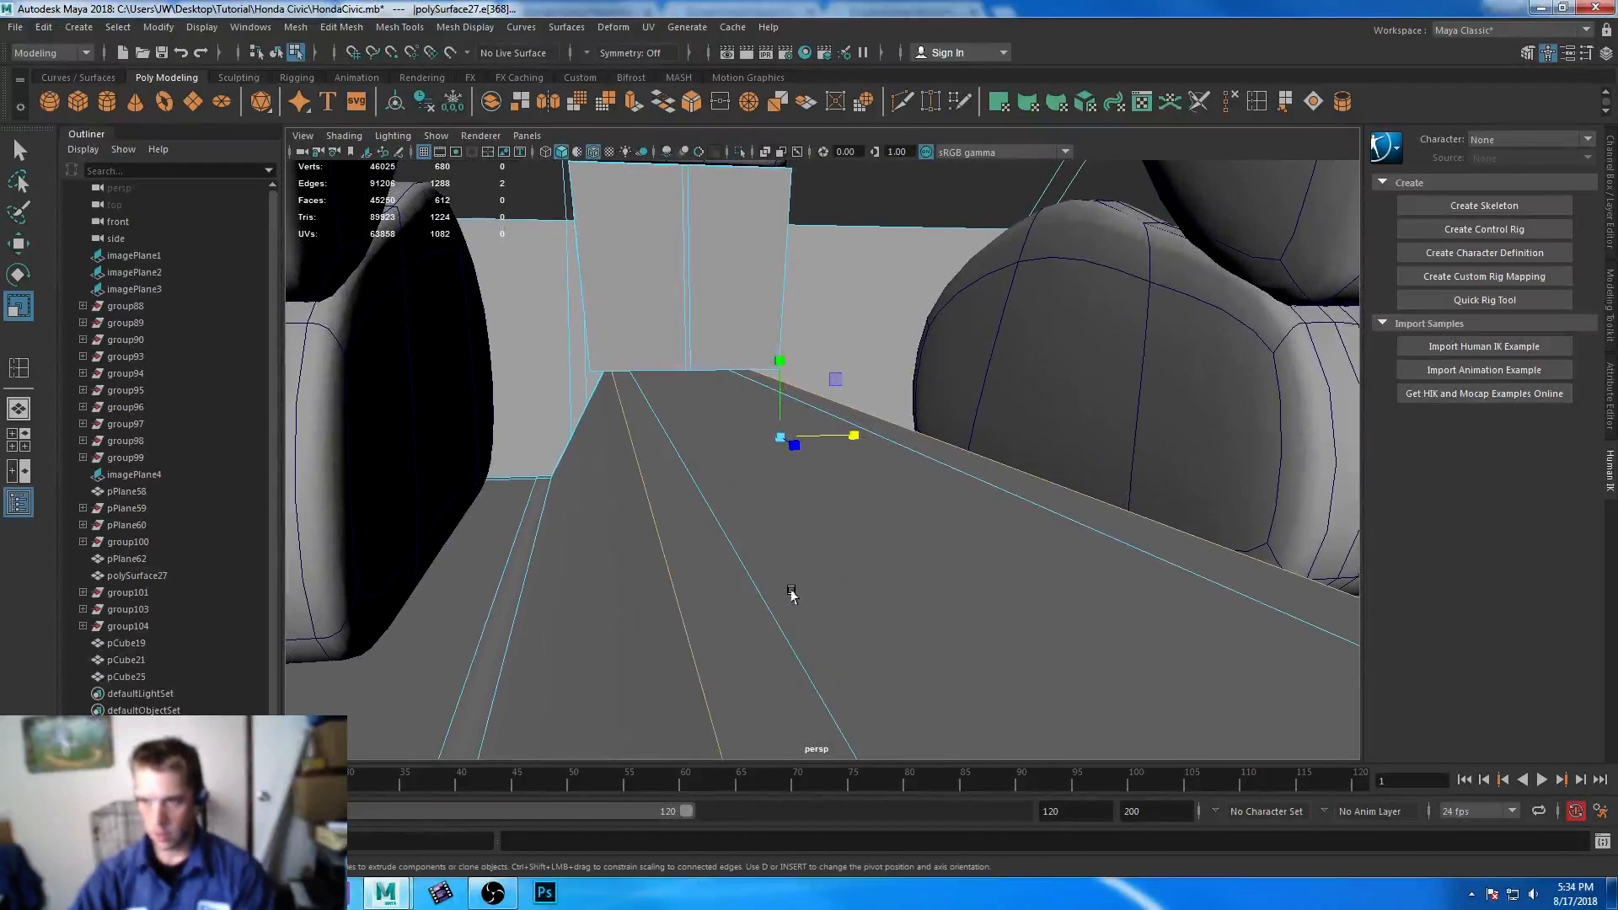
click(671, 633)
alt+drag(877, 615, 842, 615)
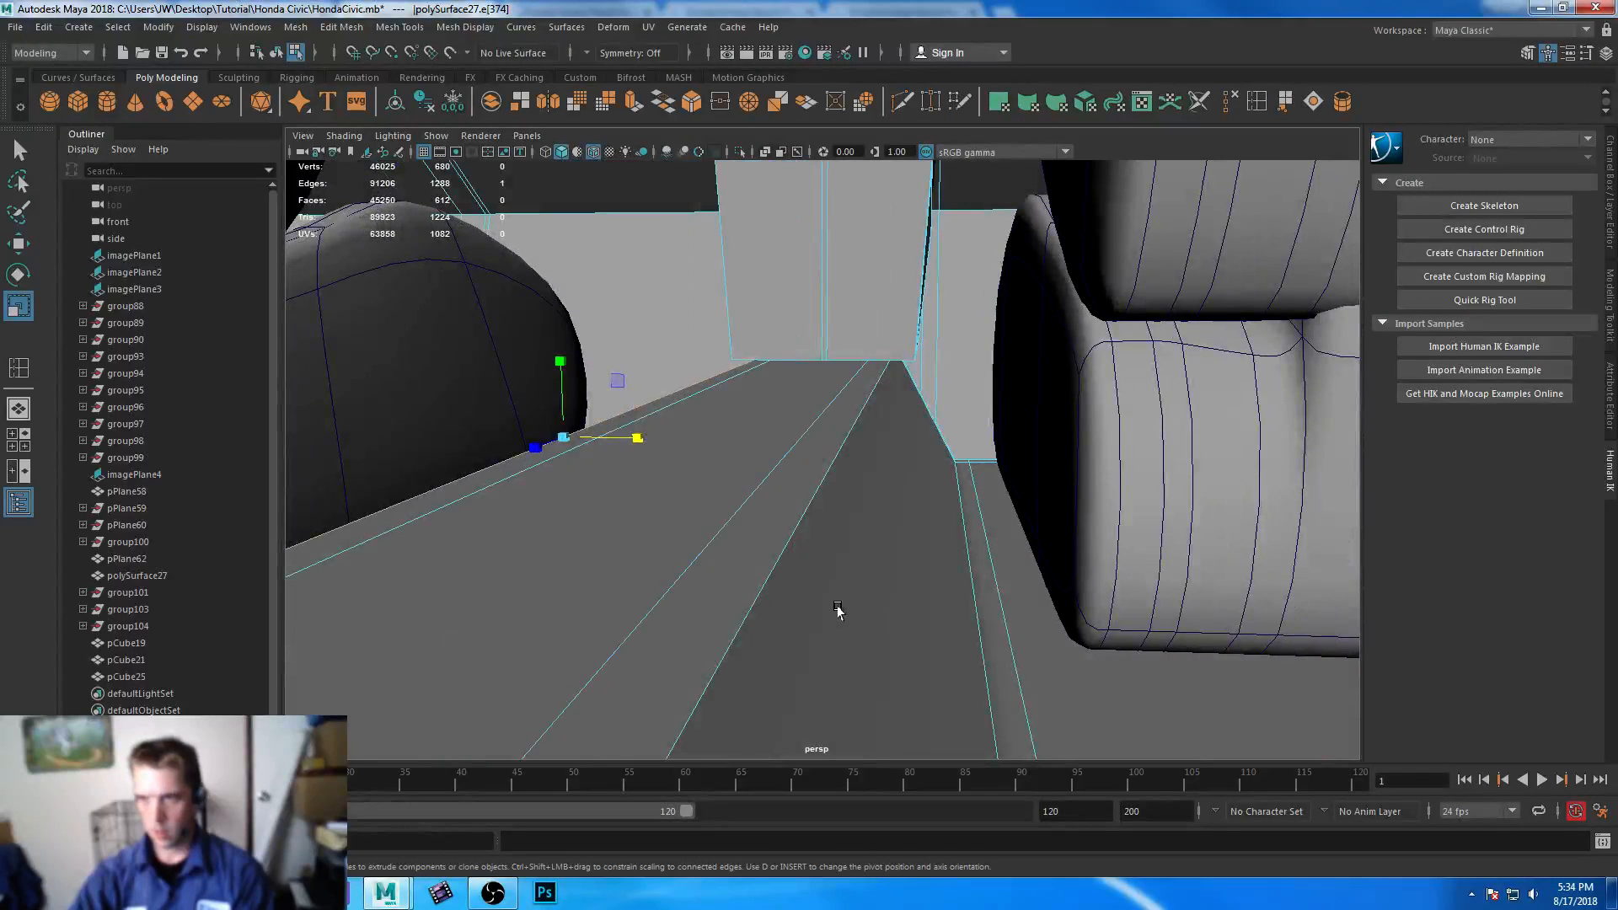
shift+click(795, 539)
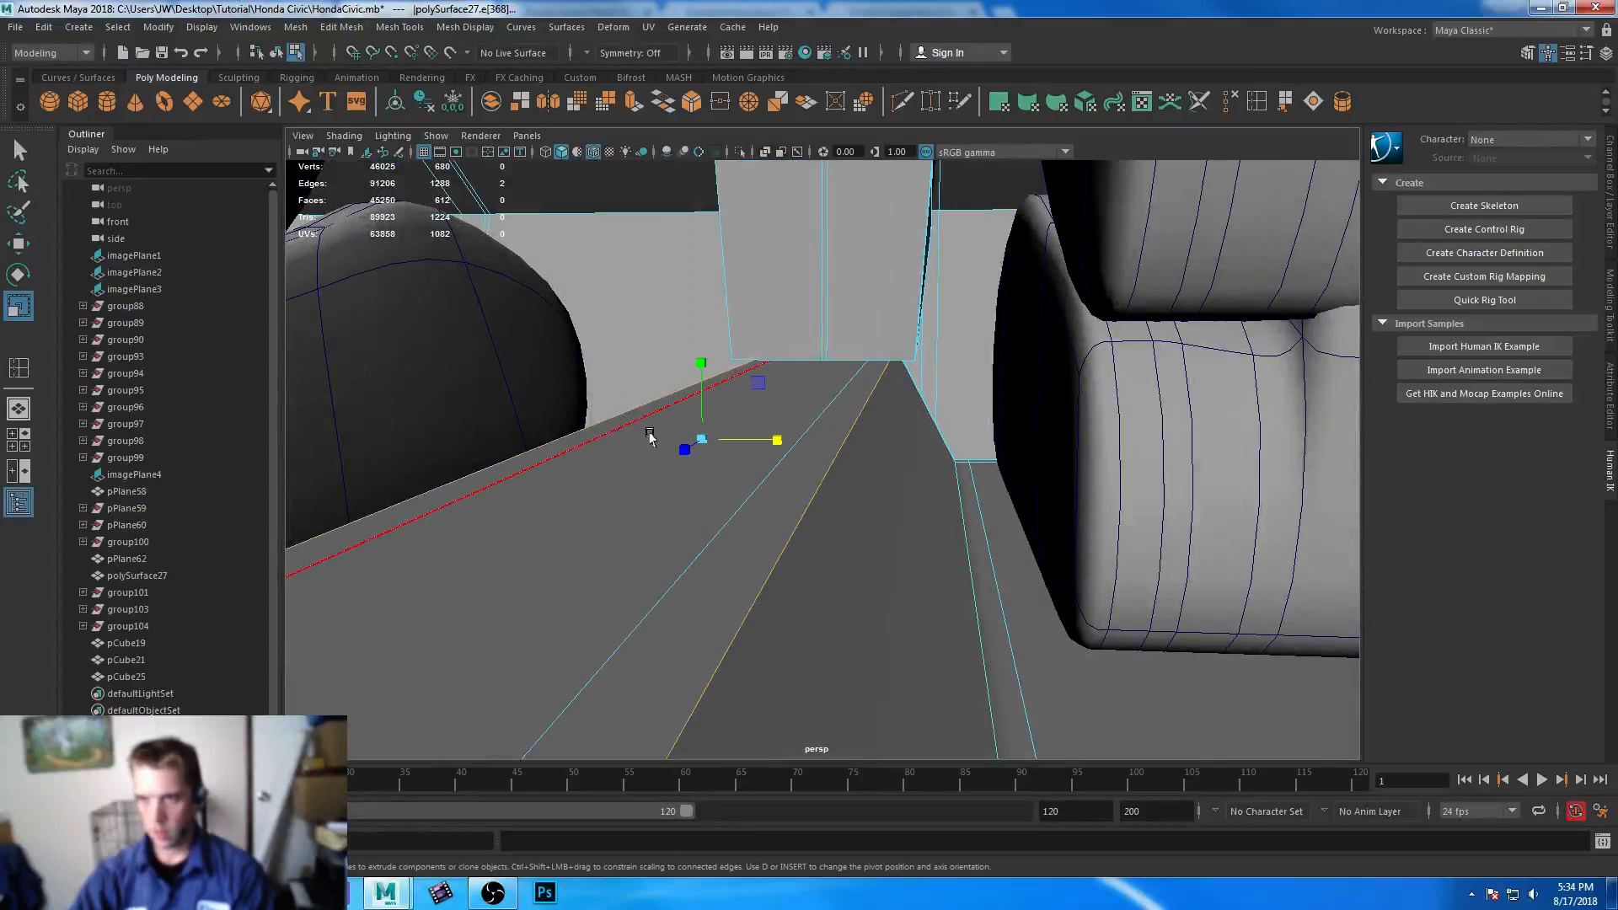
shift+drag(776, 440, 823, 445)
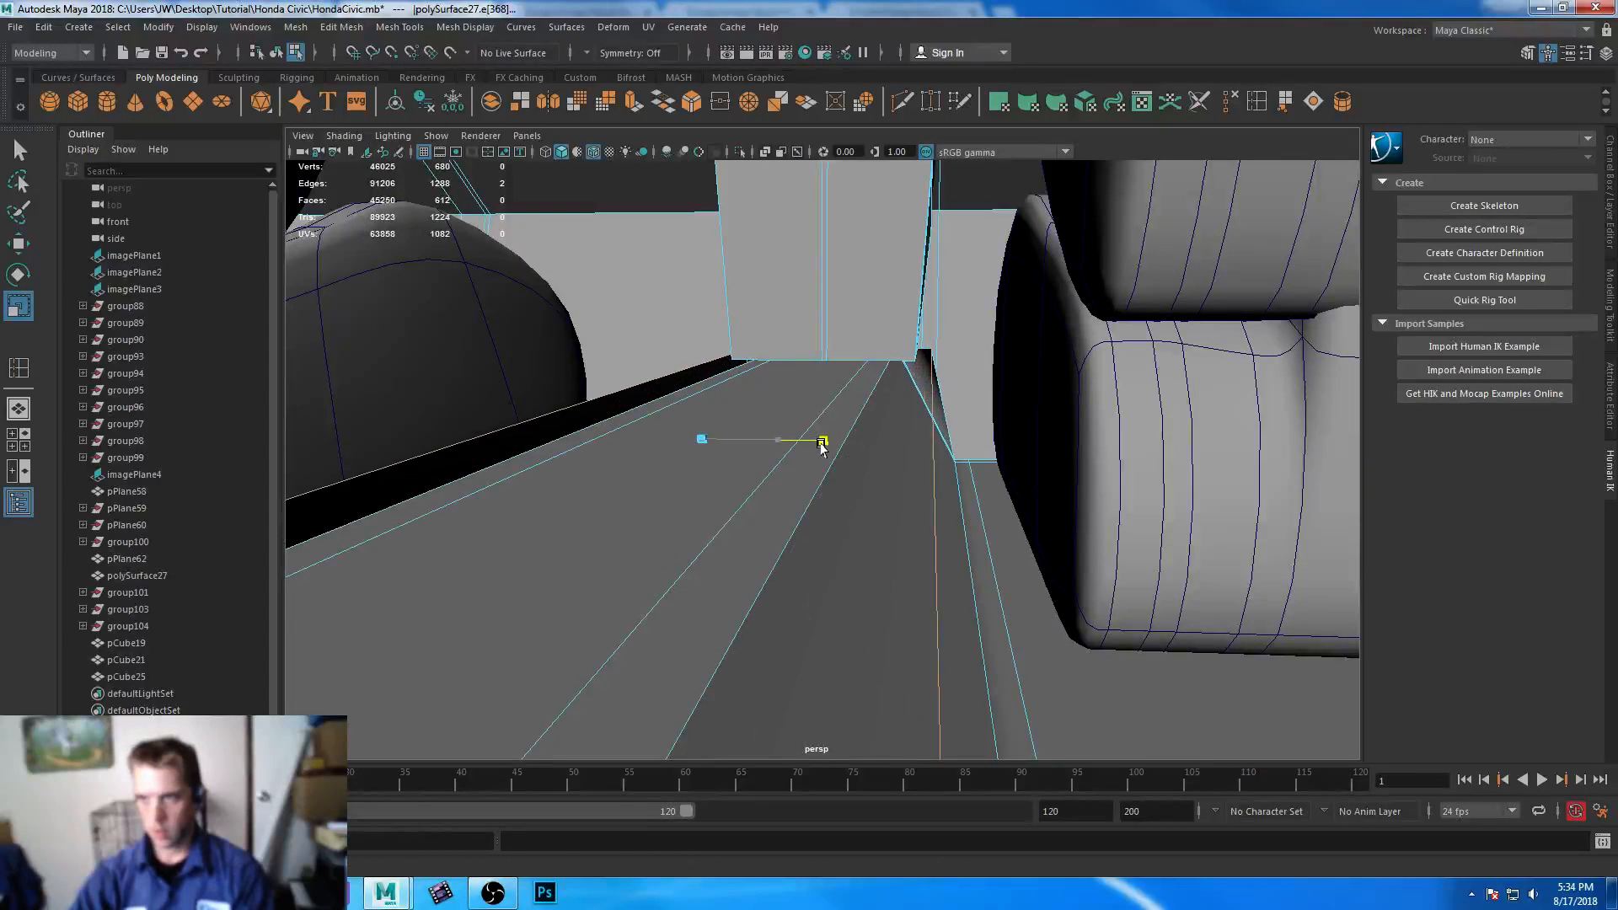
key(ctrl+z)
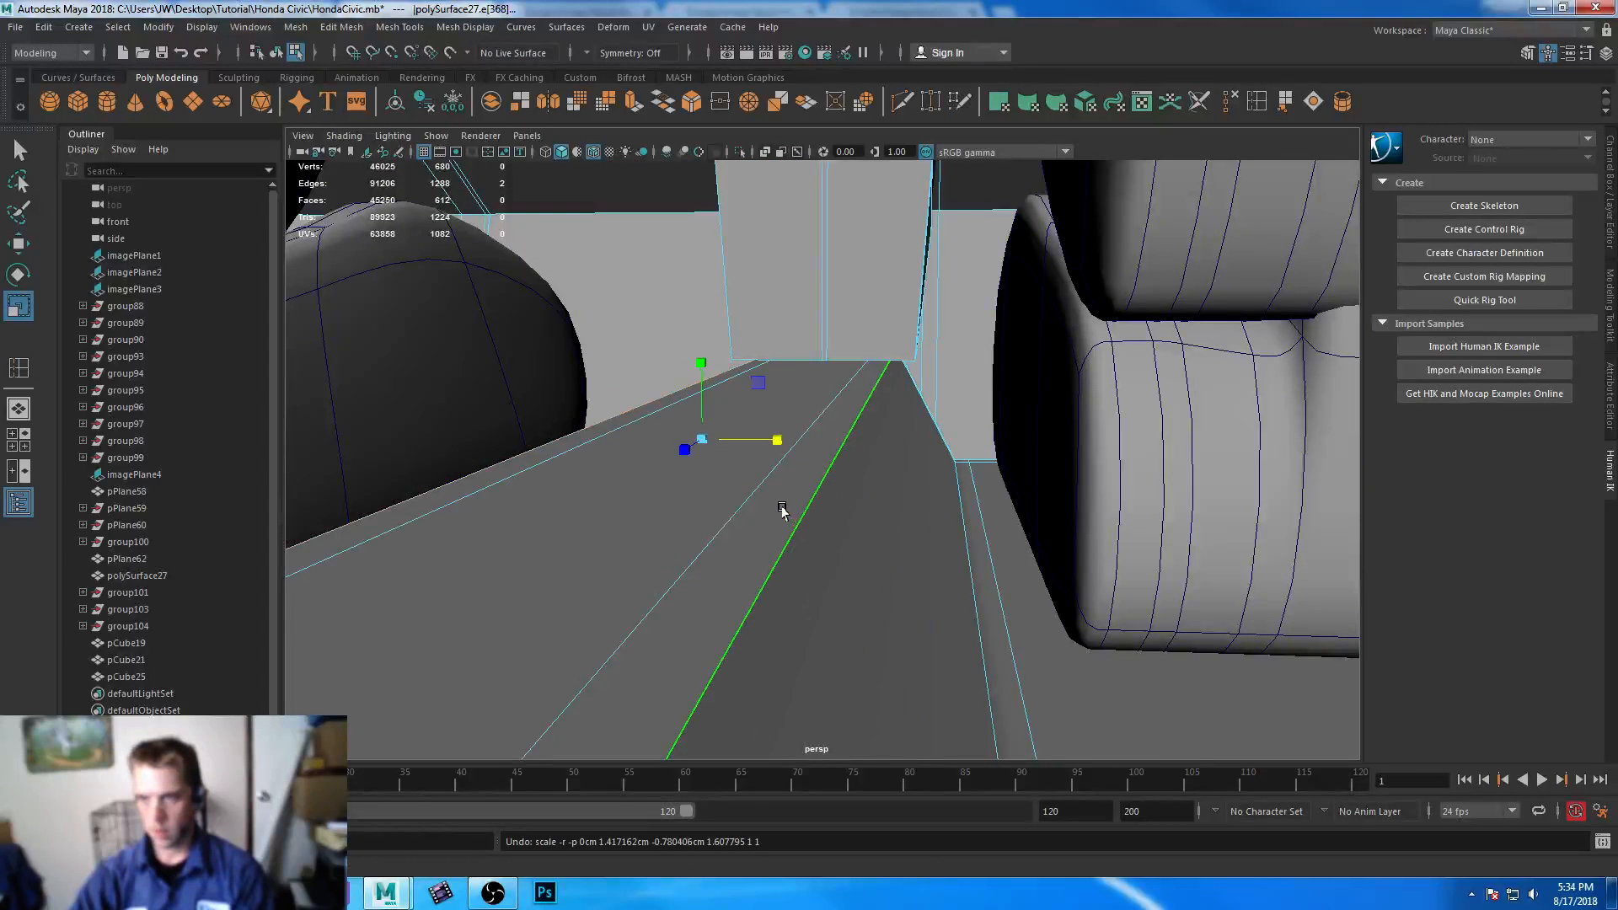
Step: Reselect the floor tunnel's long top edges with X-ray shading on and scale them wider across the car
click(803, 520)
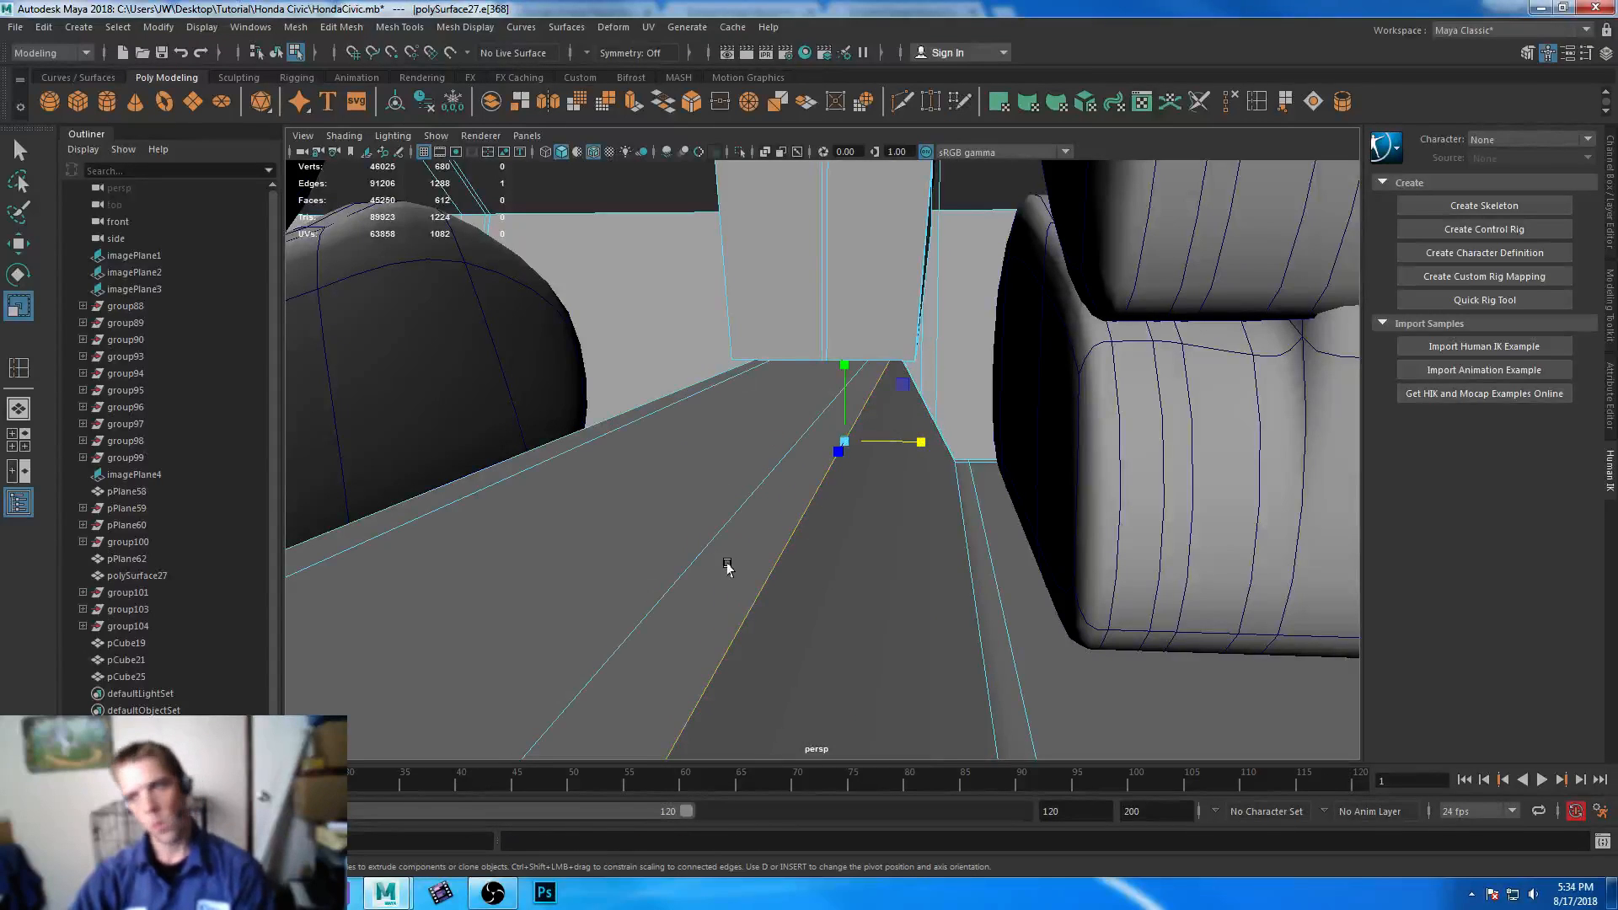
click(764, 151)
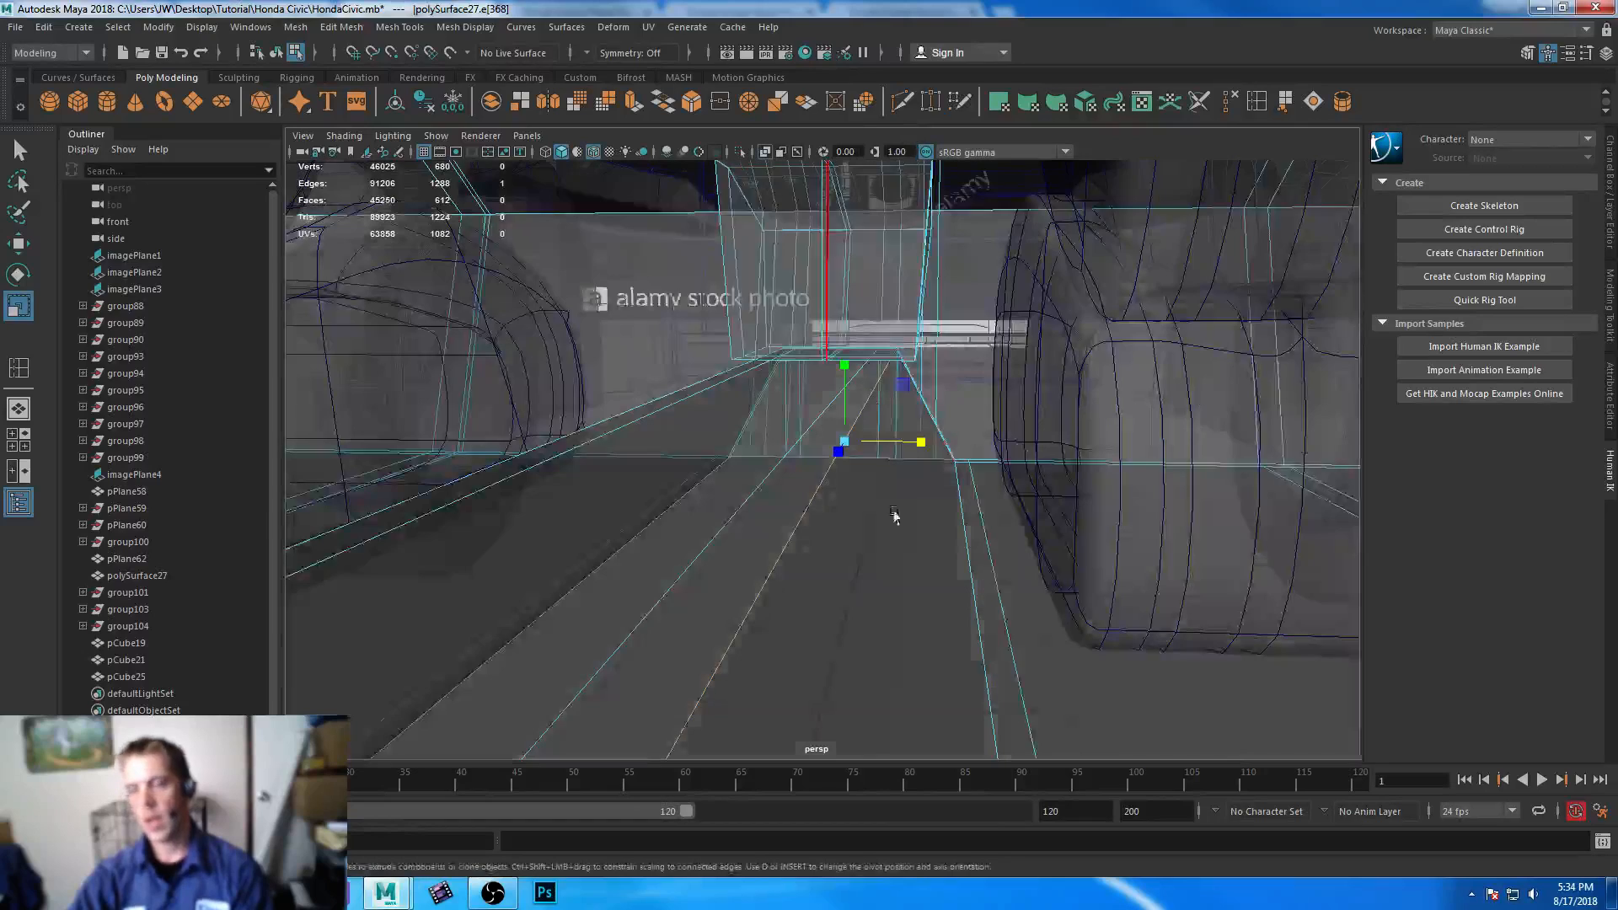
alt+drag(682, 576, 642, 582)
drag(863, 470, 883, 467)
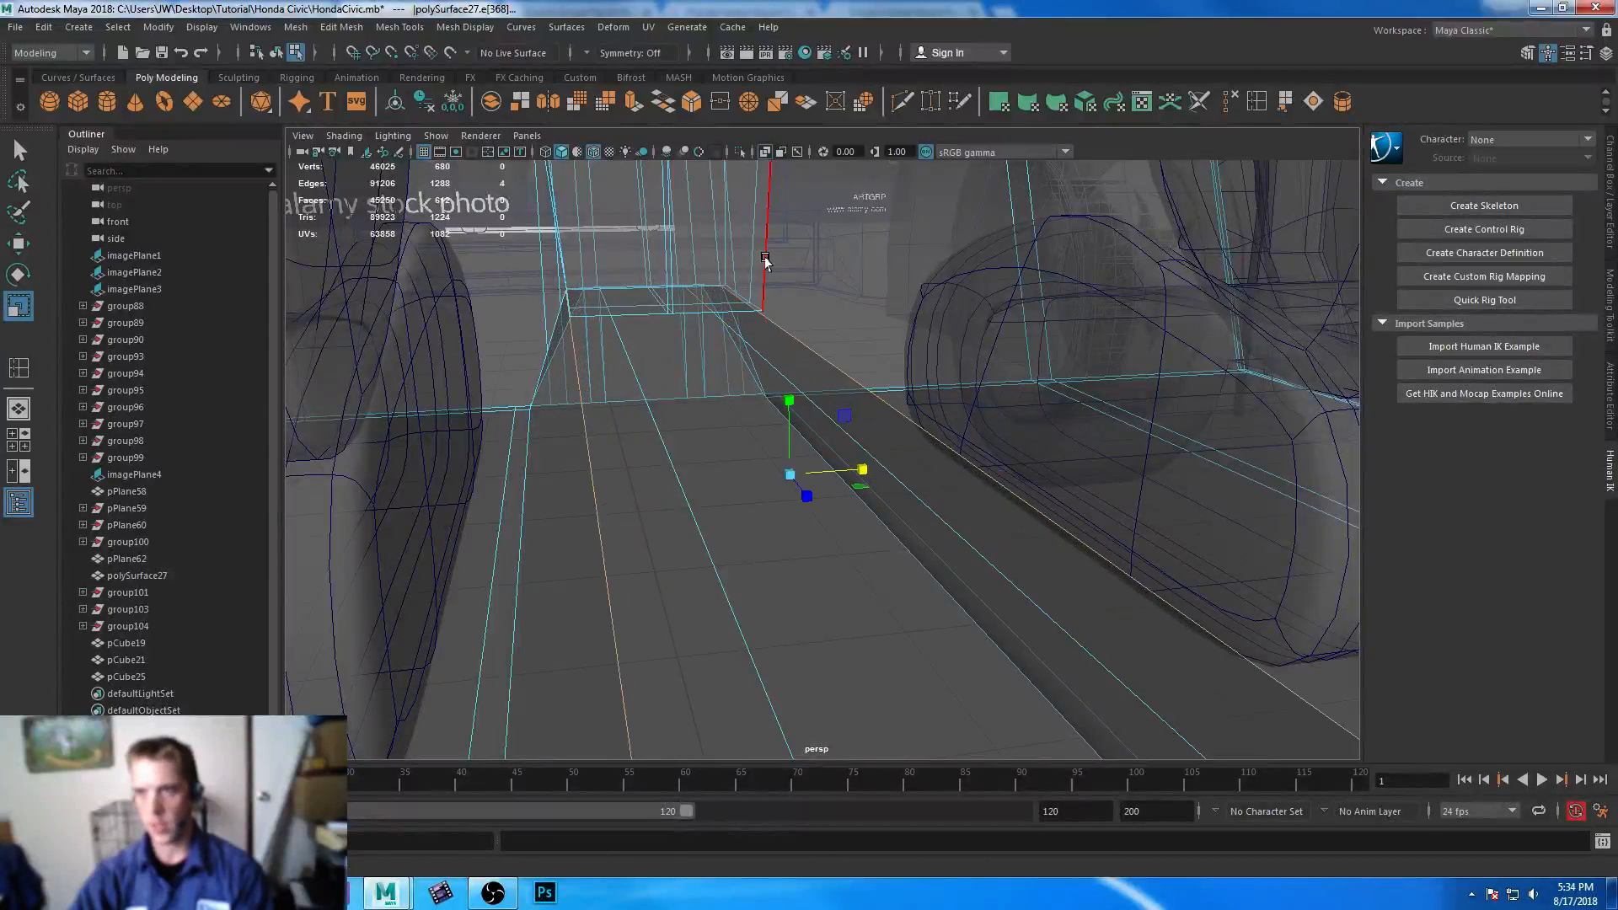
Step: Spread the tunnel's four inner lengthwise edges outward to its top corners and return to solid shading
click(767, 152)
alt+drag(844, 394, 814, 377)
key(w)
drag(823, 448, 828, 453)
key(r)
drag(523, 638, 965, 644)
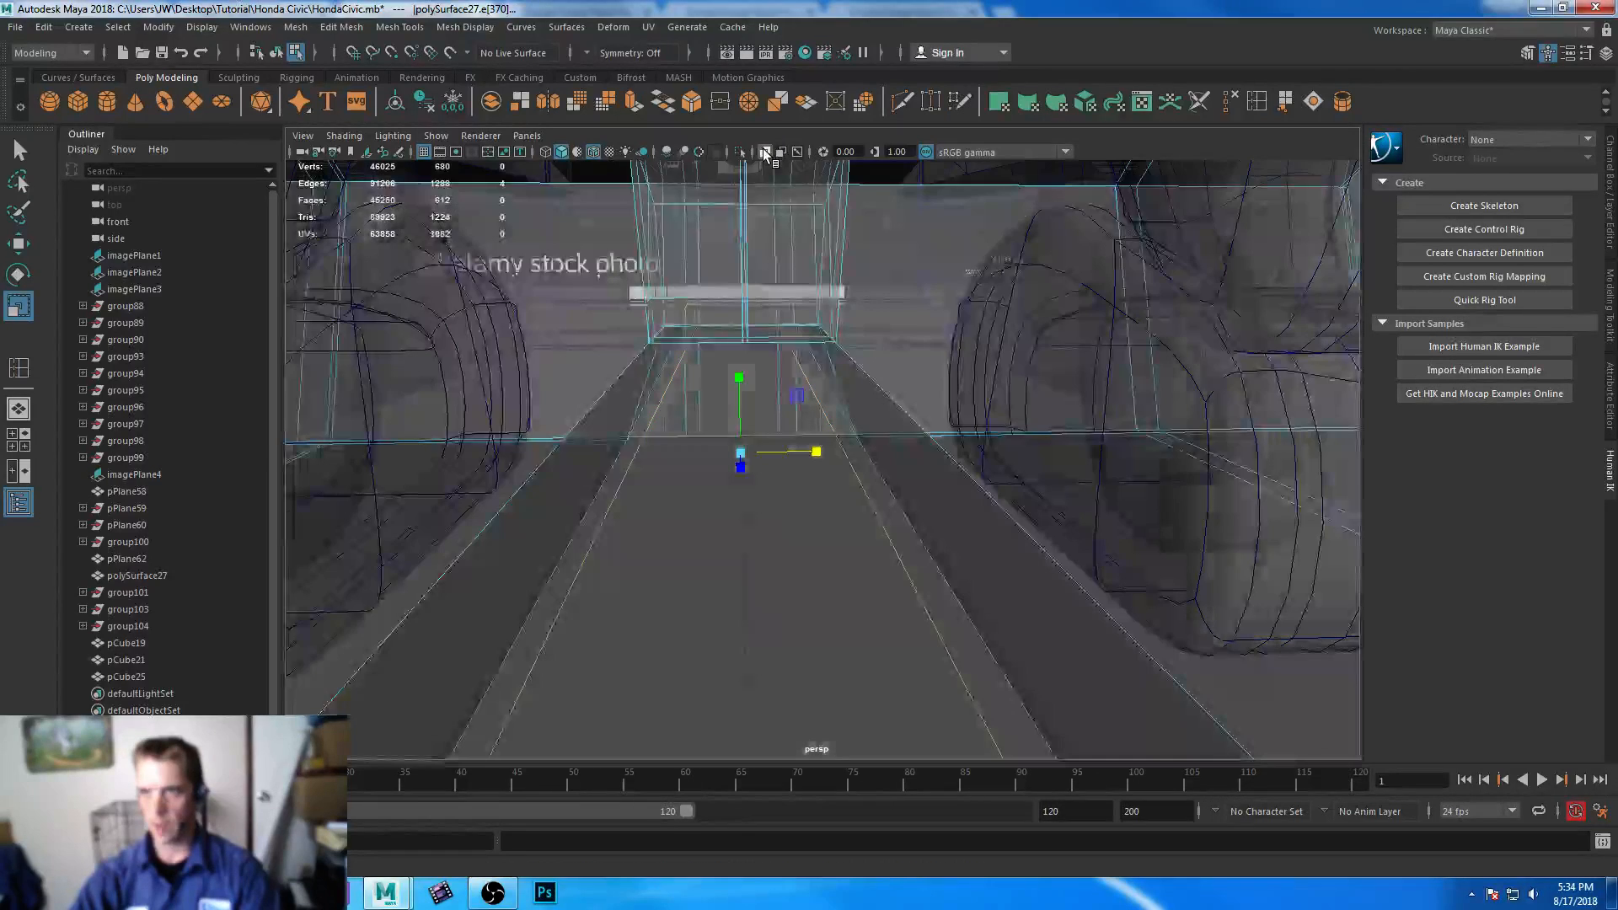
click(765, 153)
click(765, 152)
mouse_move(811, 452)
mouse_down()
mouse_move(873, 452)
mouse_move(826, 453)
mouse_up()
key(w)
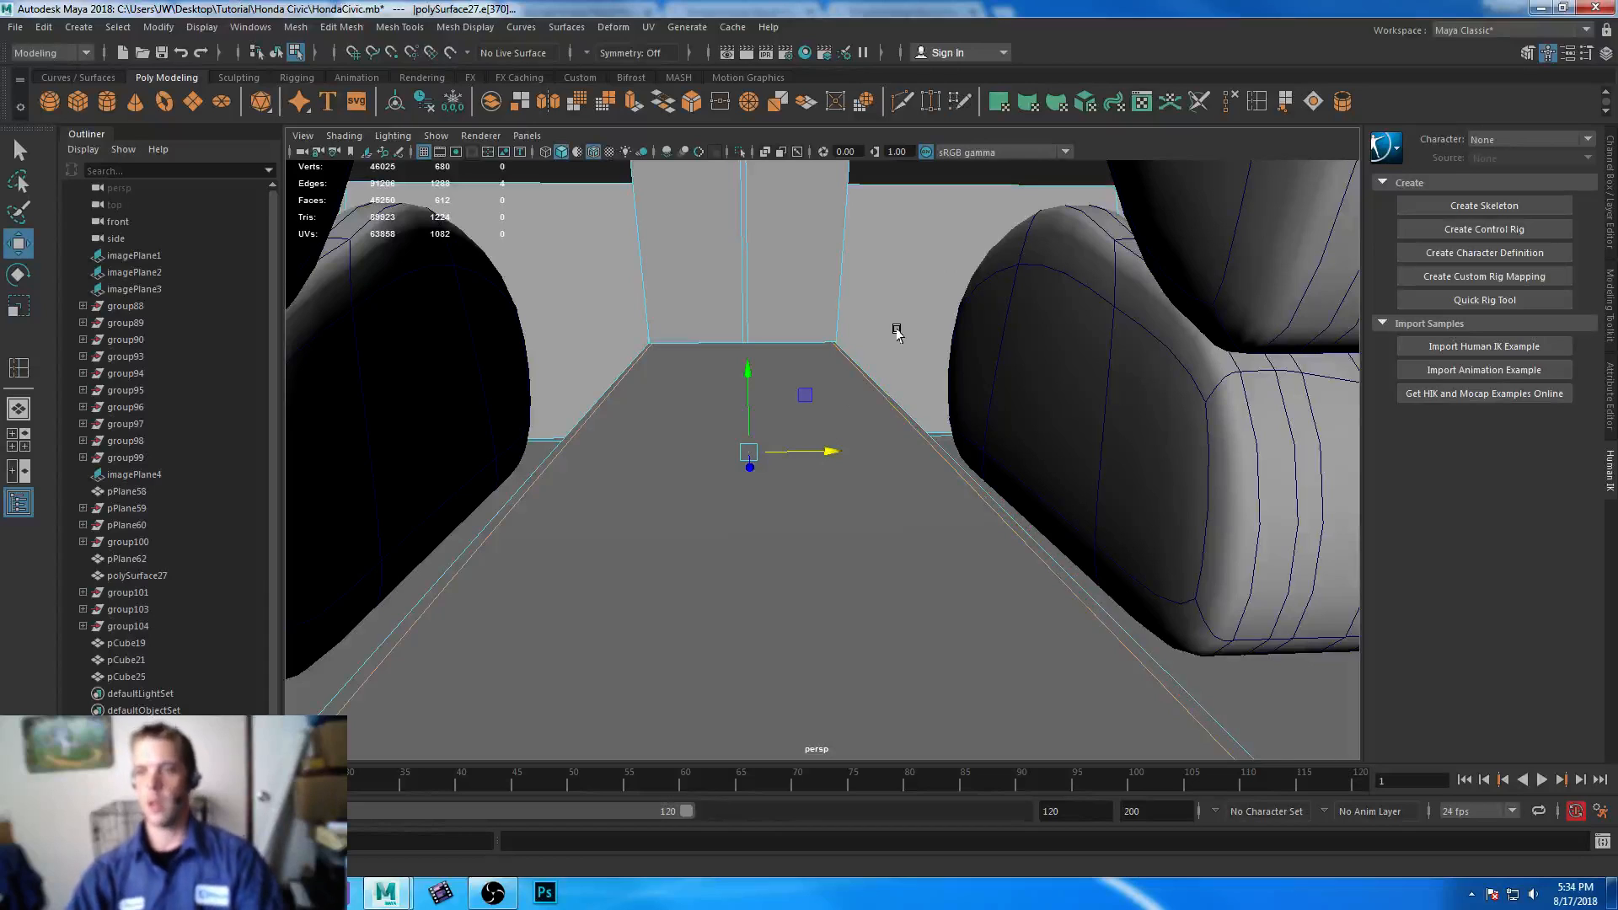
Step: Insert a horizontal edge loop around the console block at about mid-height
alt+middle_drag(874, 295, 852, 438)
alt+right_drag(852, 438, 966, 546)
alt+drag(966, 546, 249, 495)
alt+right_drag(784, 614, 636, 484)
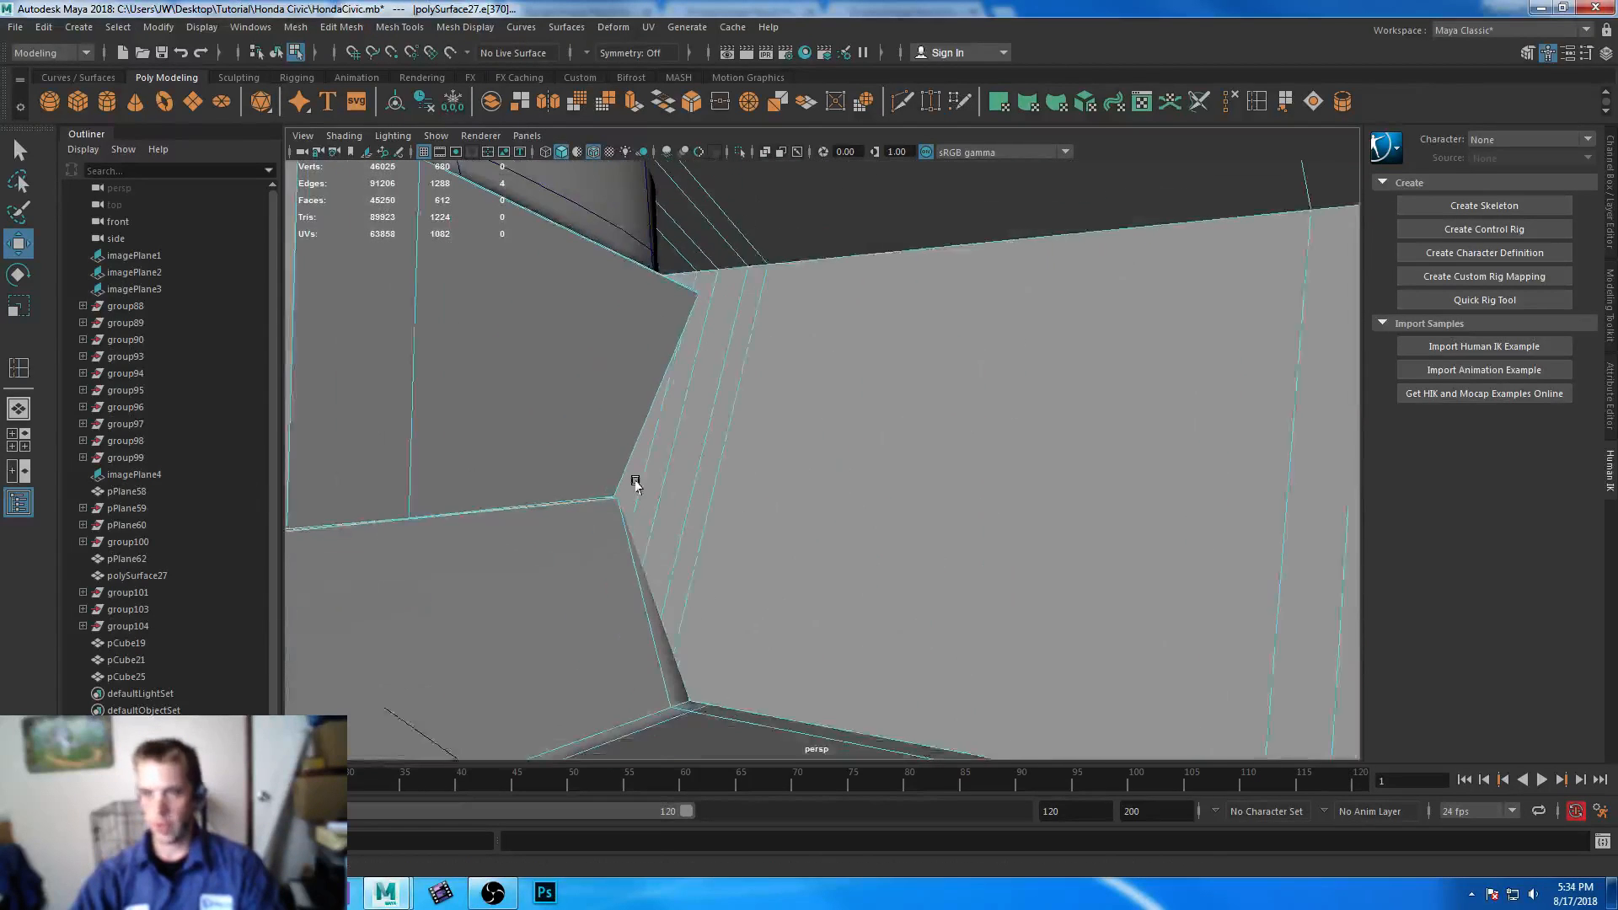
alt+drag(583, 469, 691, 589)
alt+middle_drag(690, 589, 781, 643)
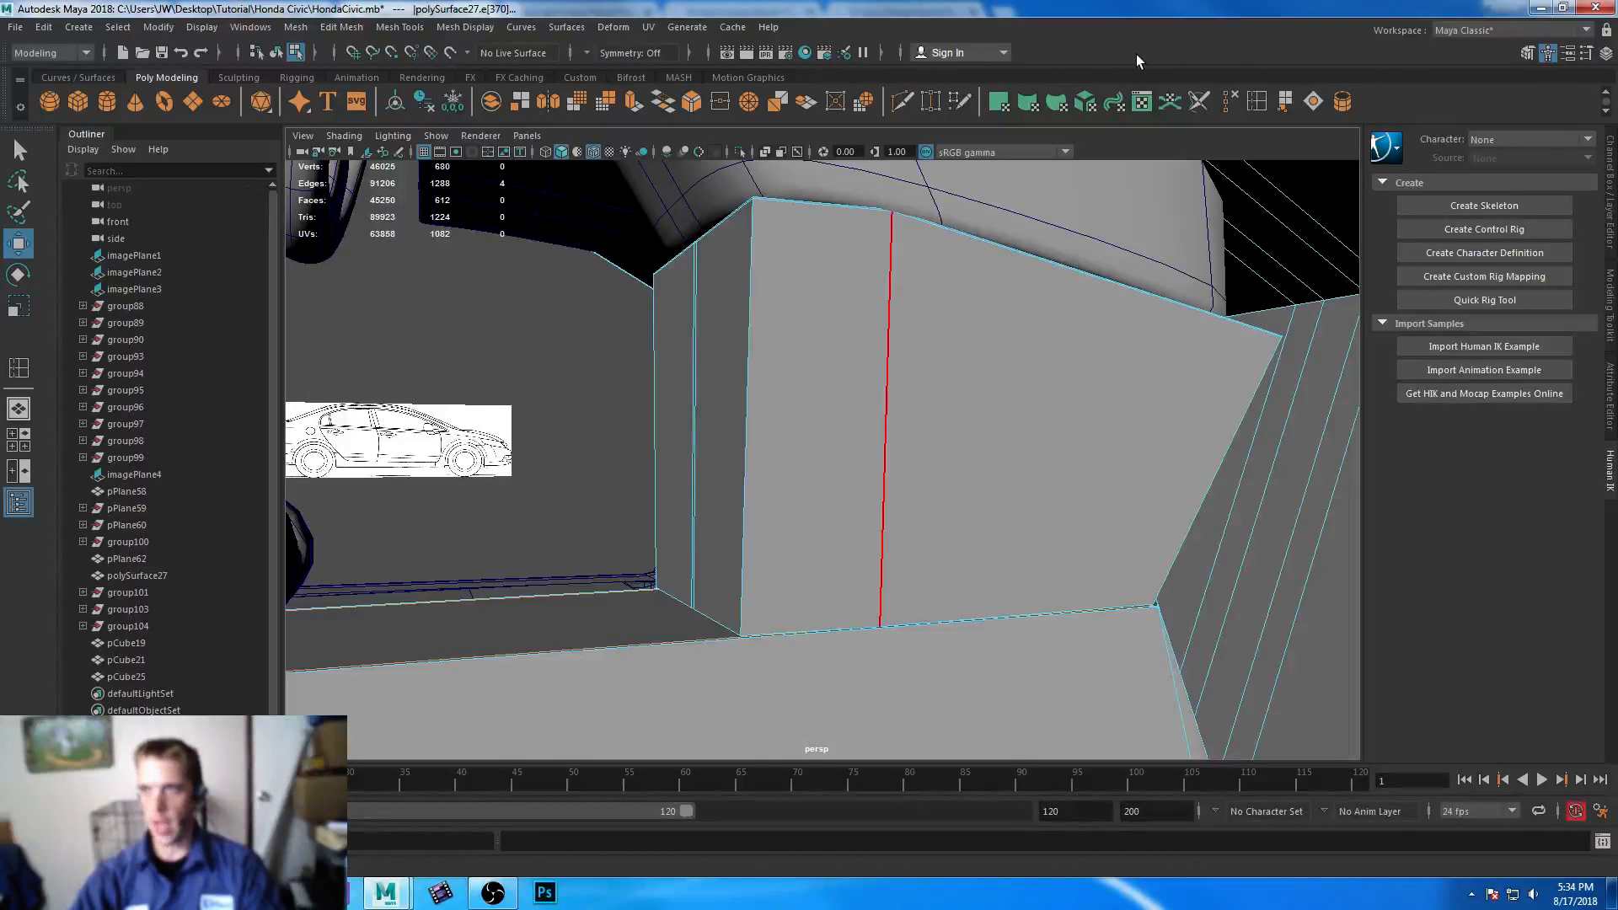
click(755, 343)
right_drag(755, 343, 827, 329)
click(1284, 101)
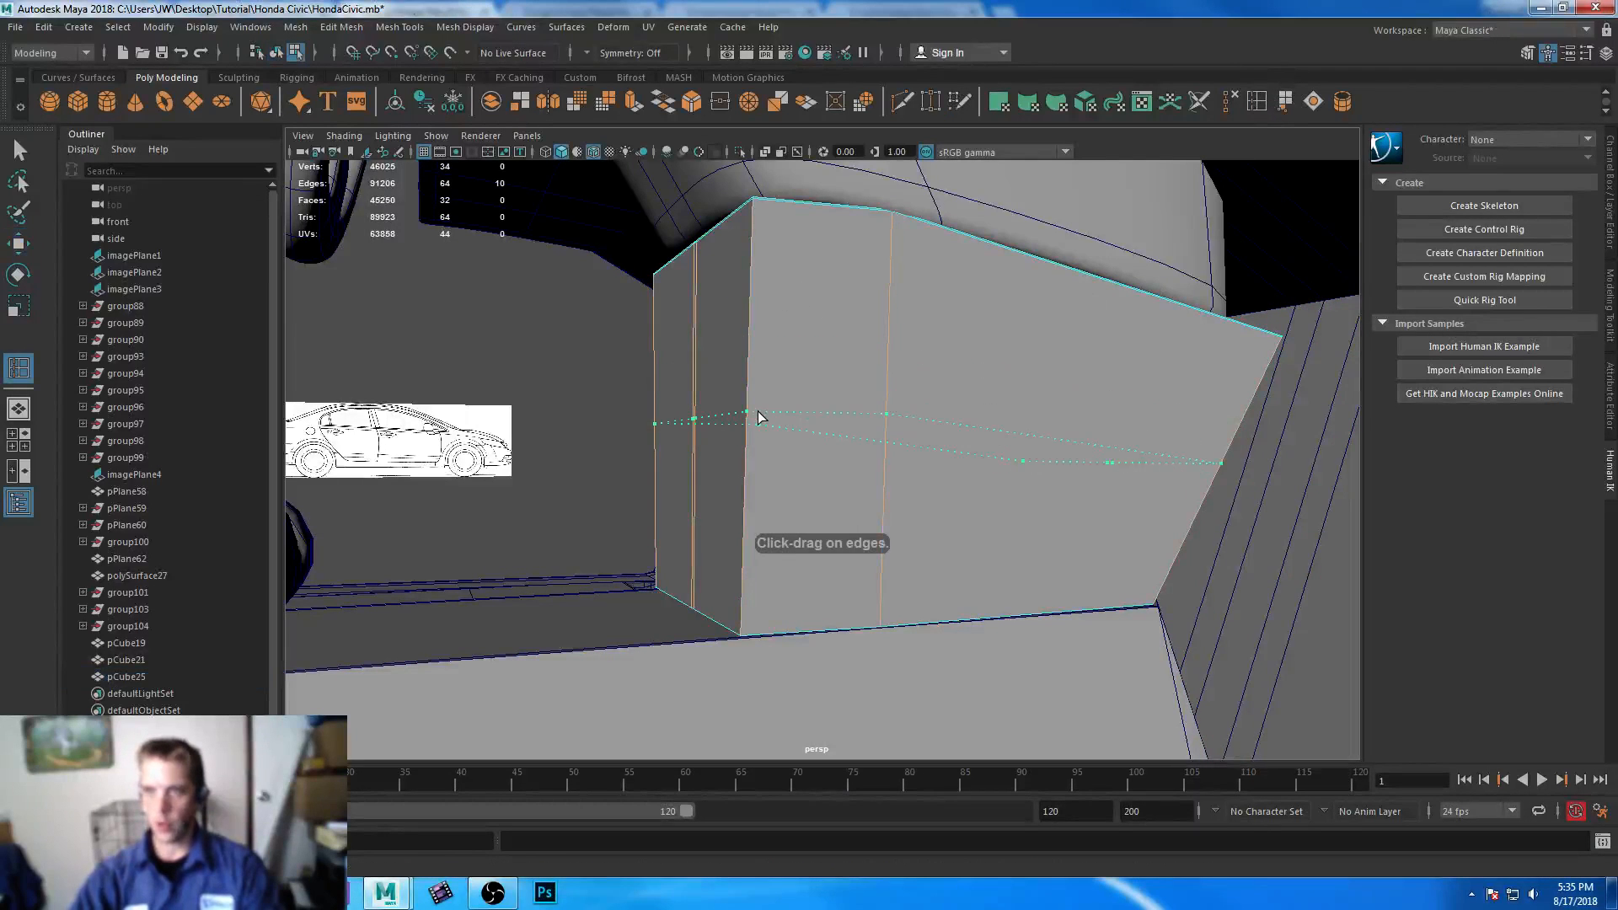
click(758, 418)
click(18, 153)
Step: Select the three faces below the new edge loop on the block's seat-facing end and pull them toward the seats
right_drag(901, 317, 895, 373)
alt+drag(874, 488, 813, 484)
alt+middle_drag(843, 478, 794, 473)
drag(873, 499, 1010, 529)
ctrl+drag(1035, 353, 1228, 548)
alt+drag(640, 573, 755, 589)
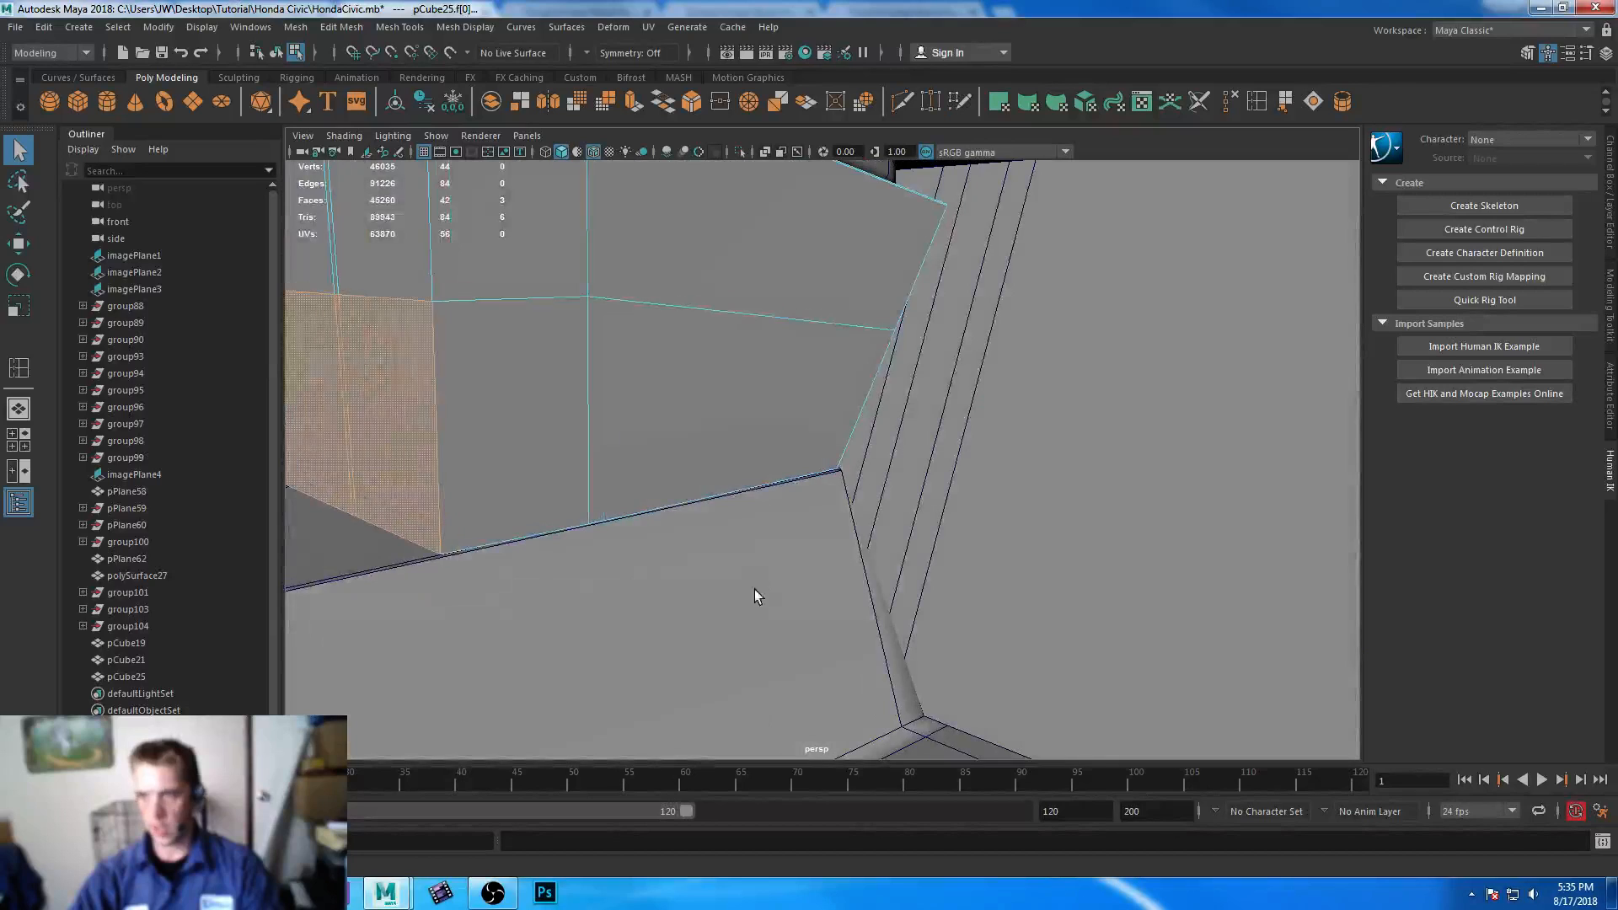
alt+middle_drag(613, 438, 1088, 527)
alt+right_drag(1088, 526, 912, 504)
alt+drag(931, 507, 910, 534)
alt+middle_drag(914, 538, 820, 560)
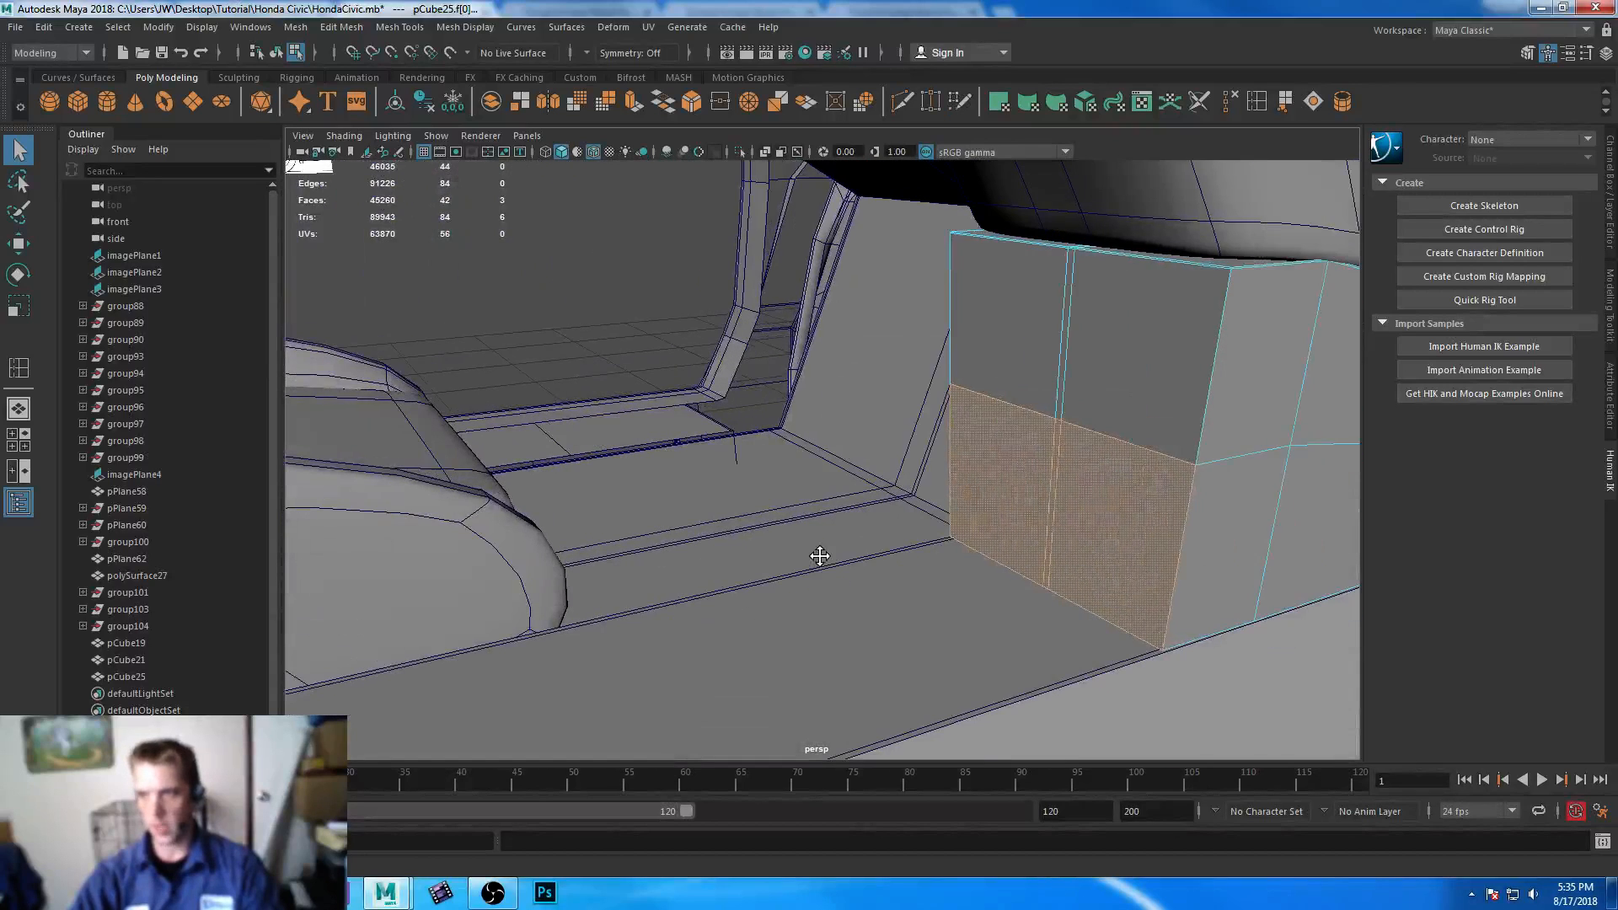
key(w)
drag(978, 511, 846, 535)
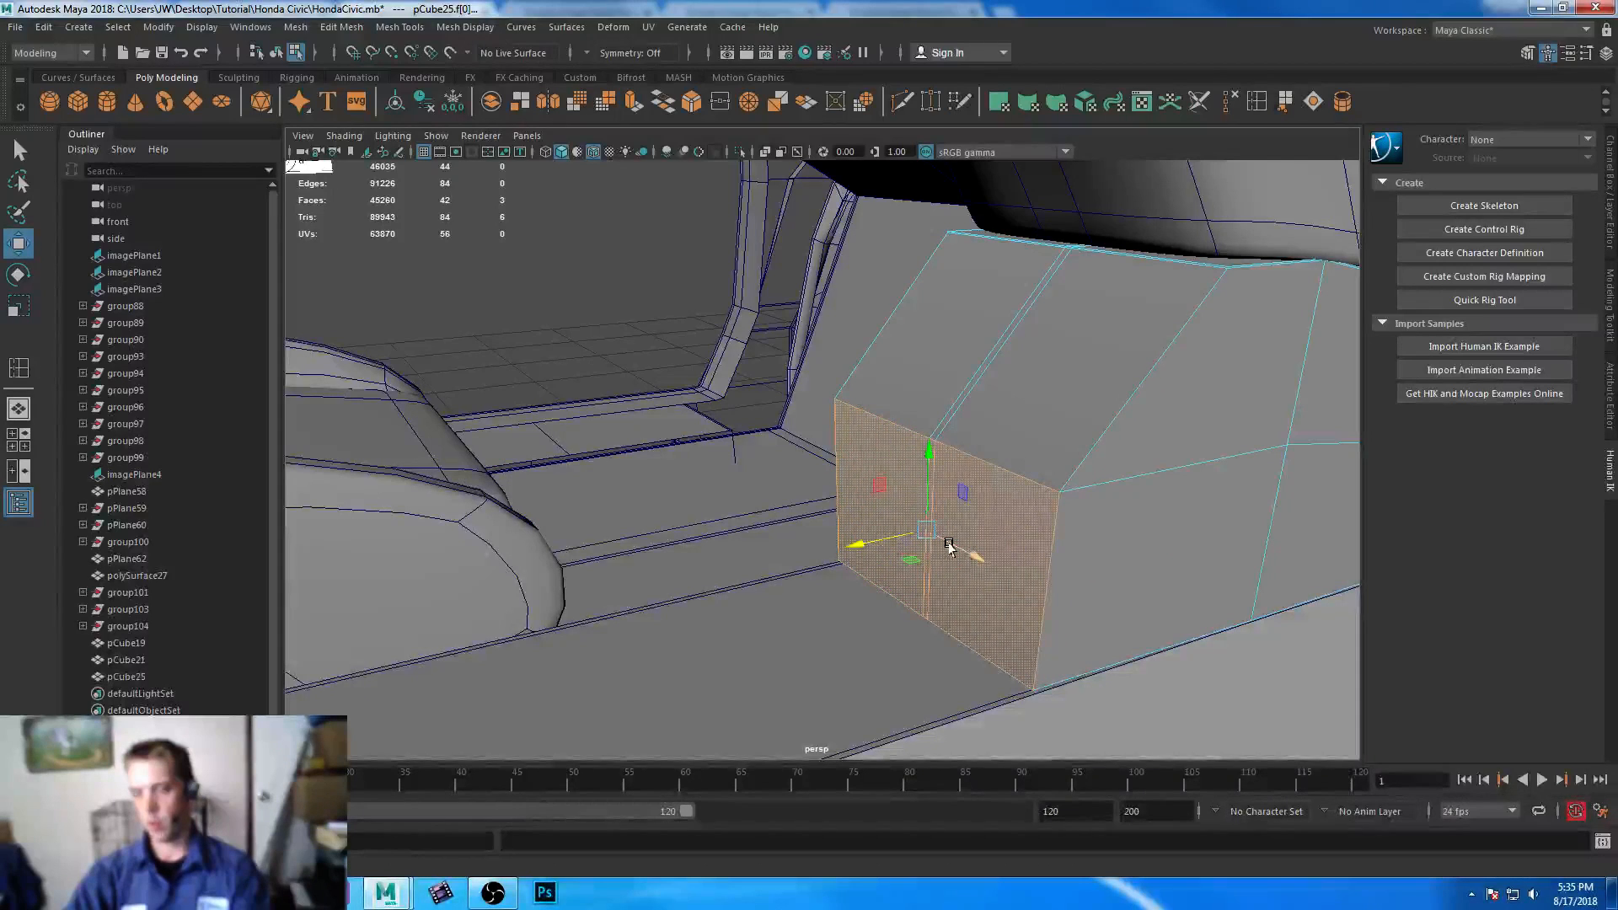
key(g)
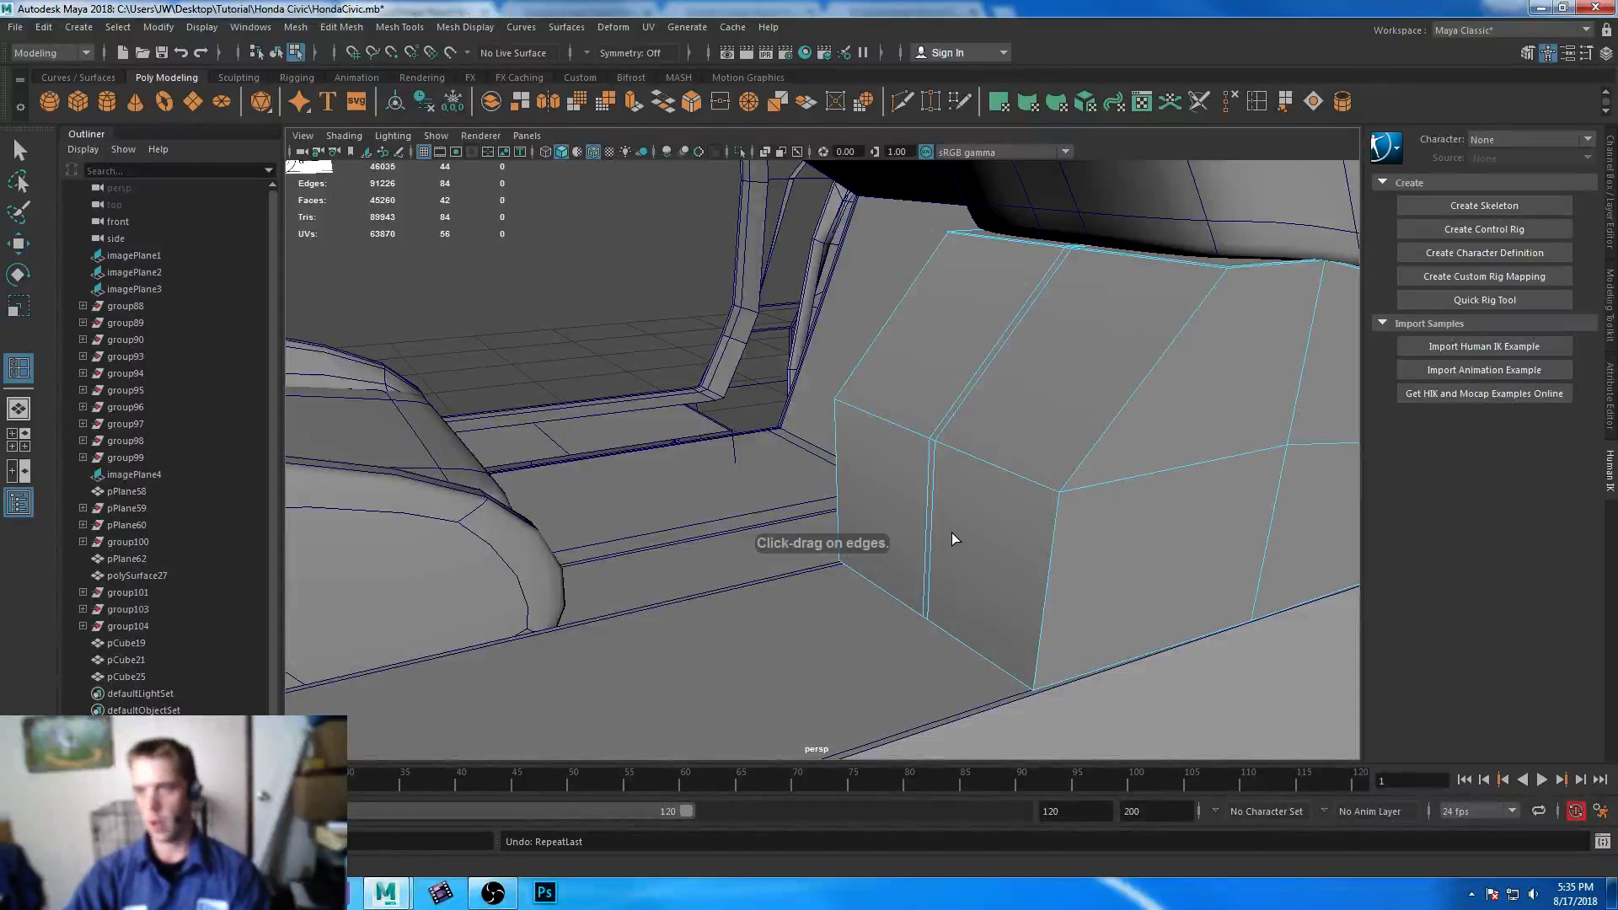
right_drag(978, 411, 978, 540)
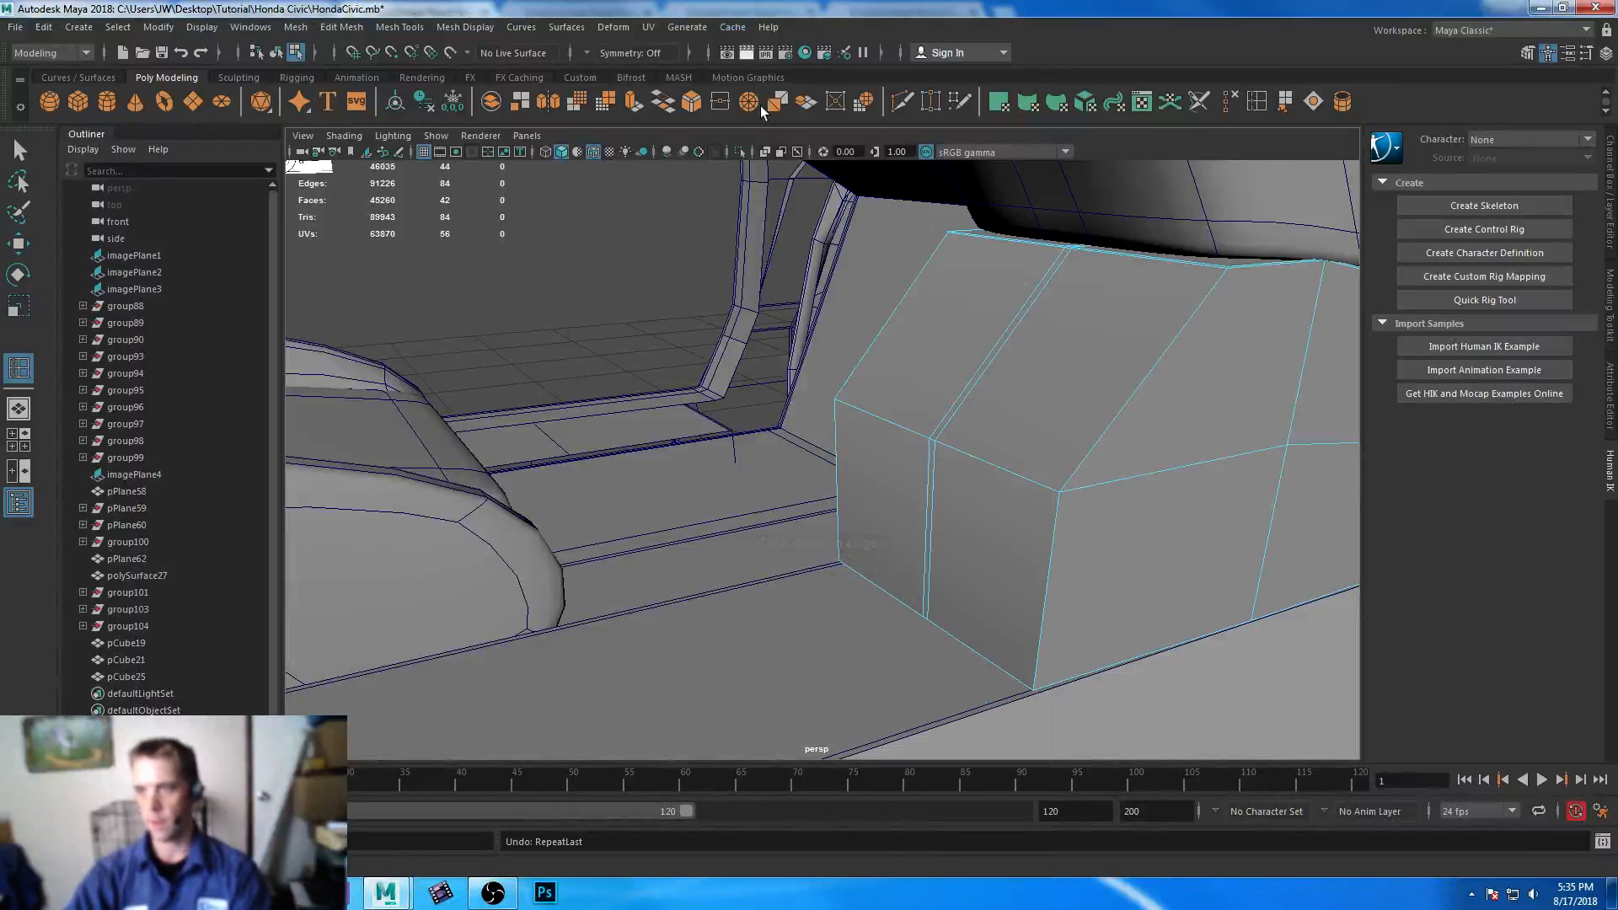
right_drag(971, 362, 975, 394)
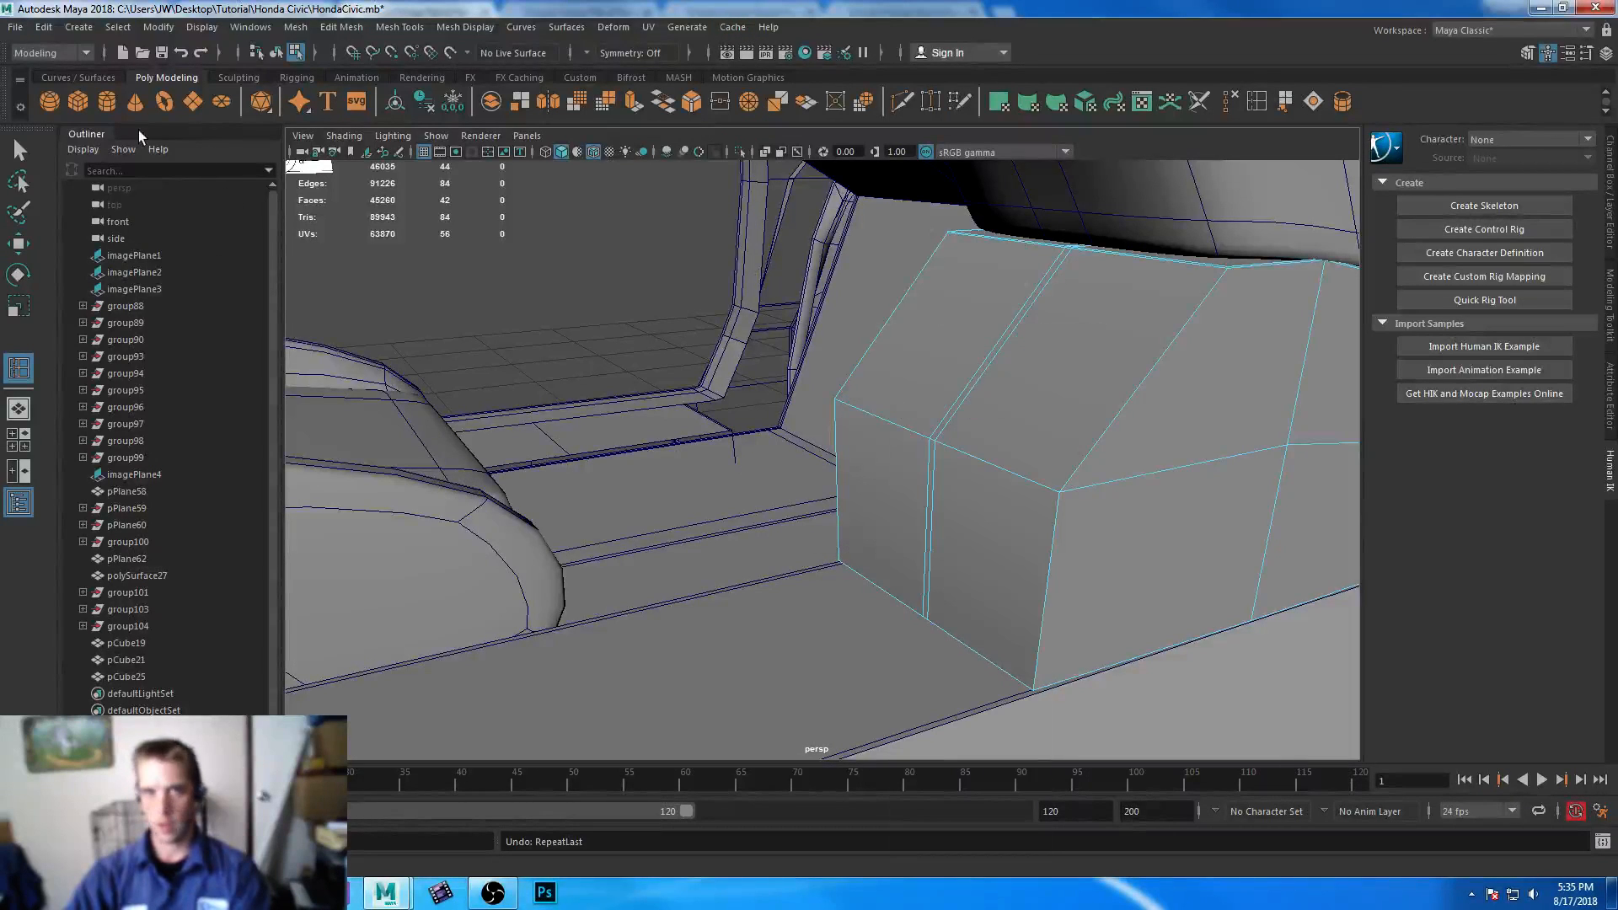
Step: Extrude the block's three lower end faces toward the seats, checking the console photo in the browser for reference
click(21, 150)
click(1023, 563)
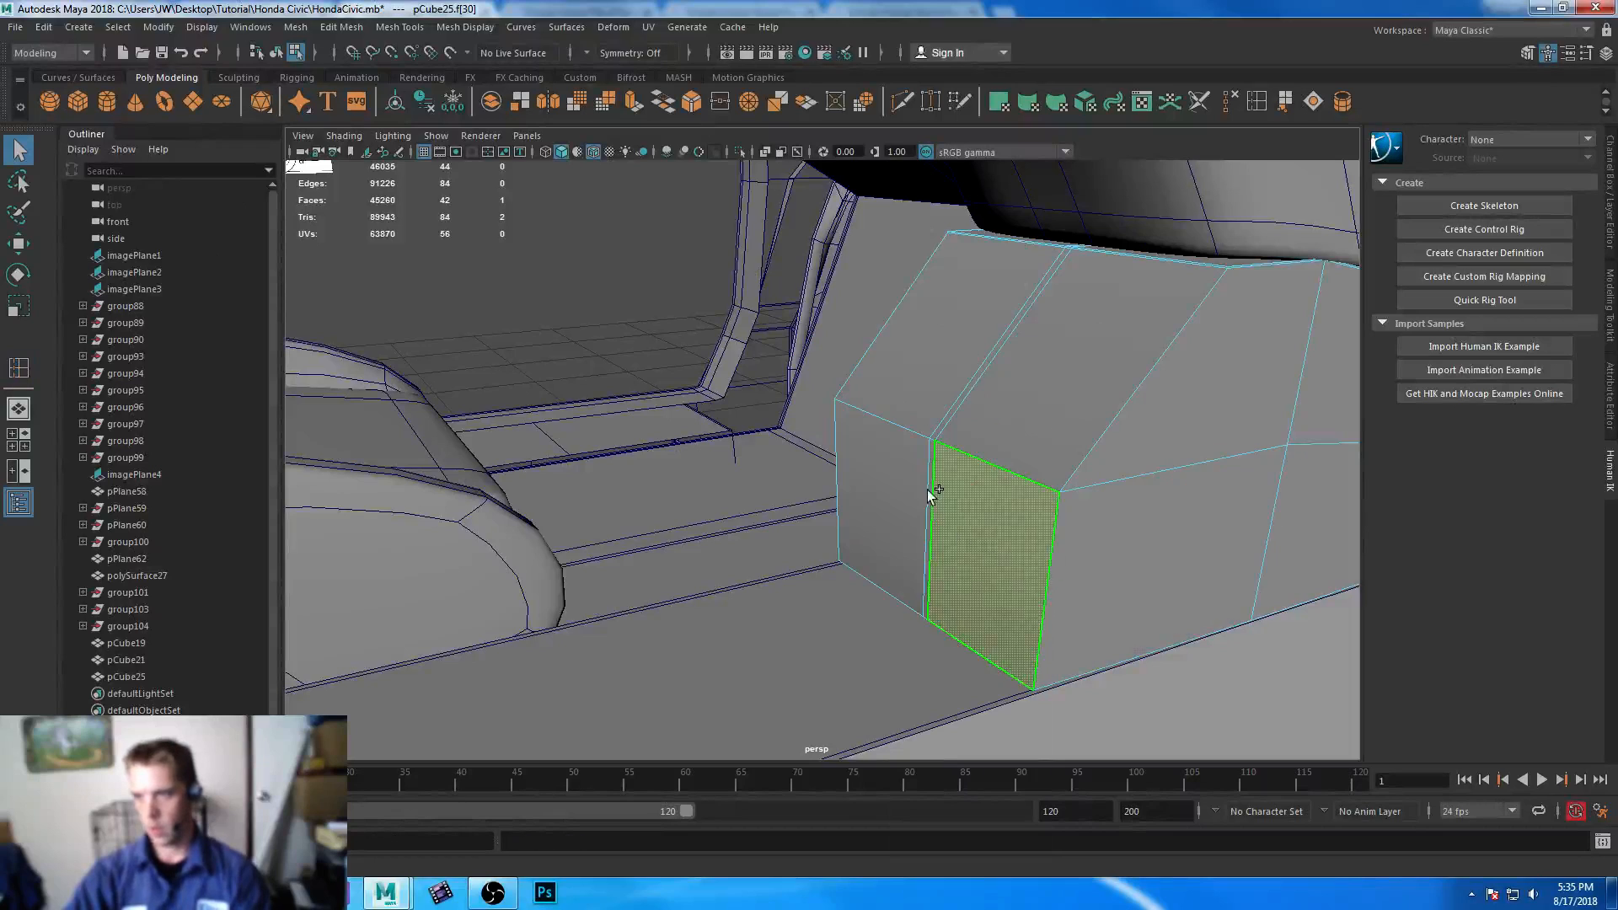
shift+click(906, 475)
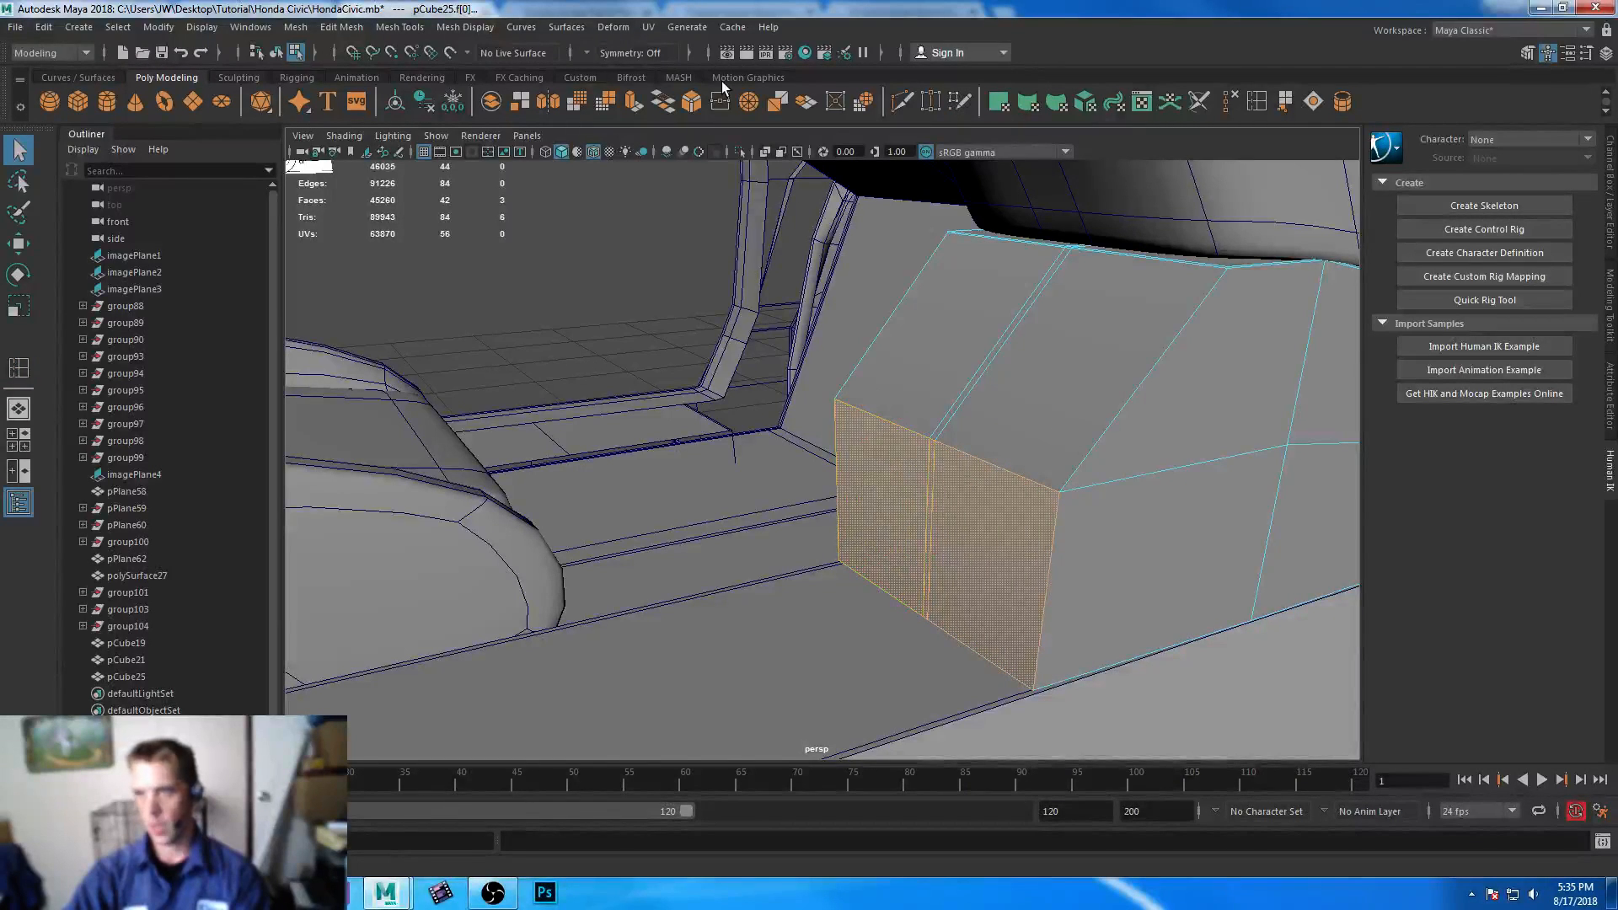
click(631, 102)
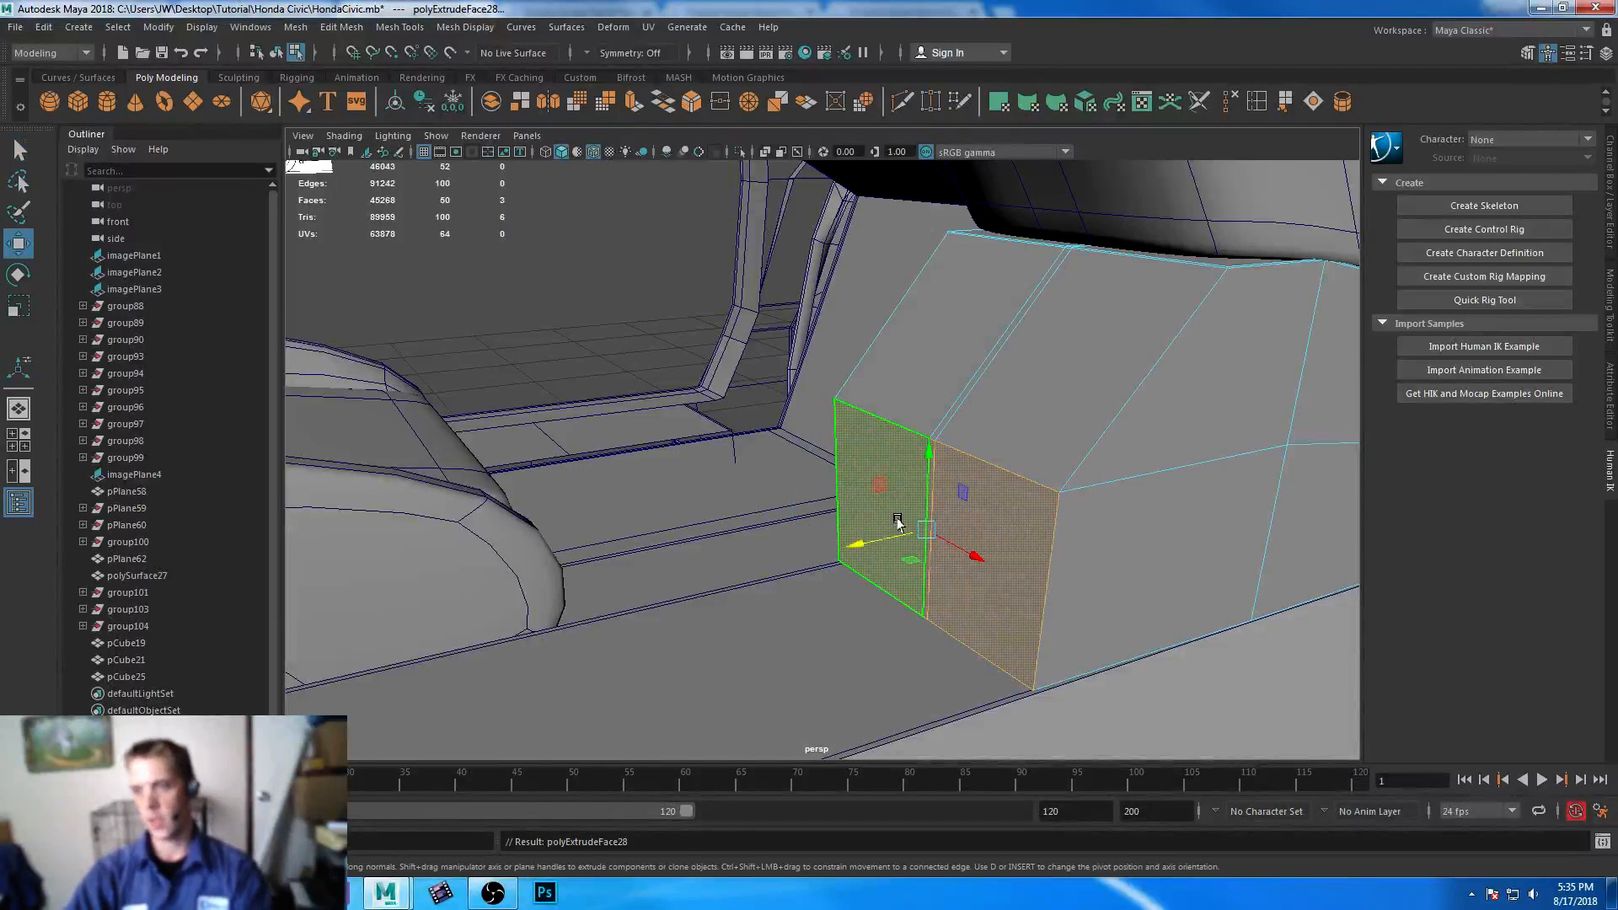
click(228, 893)
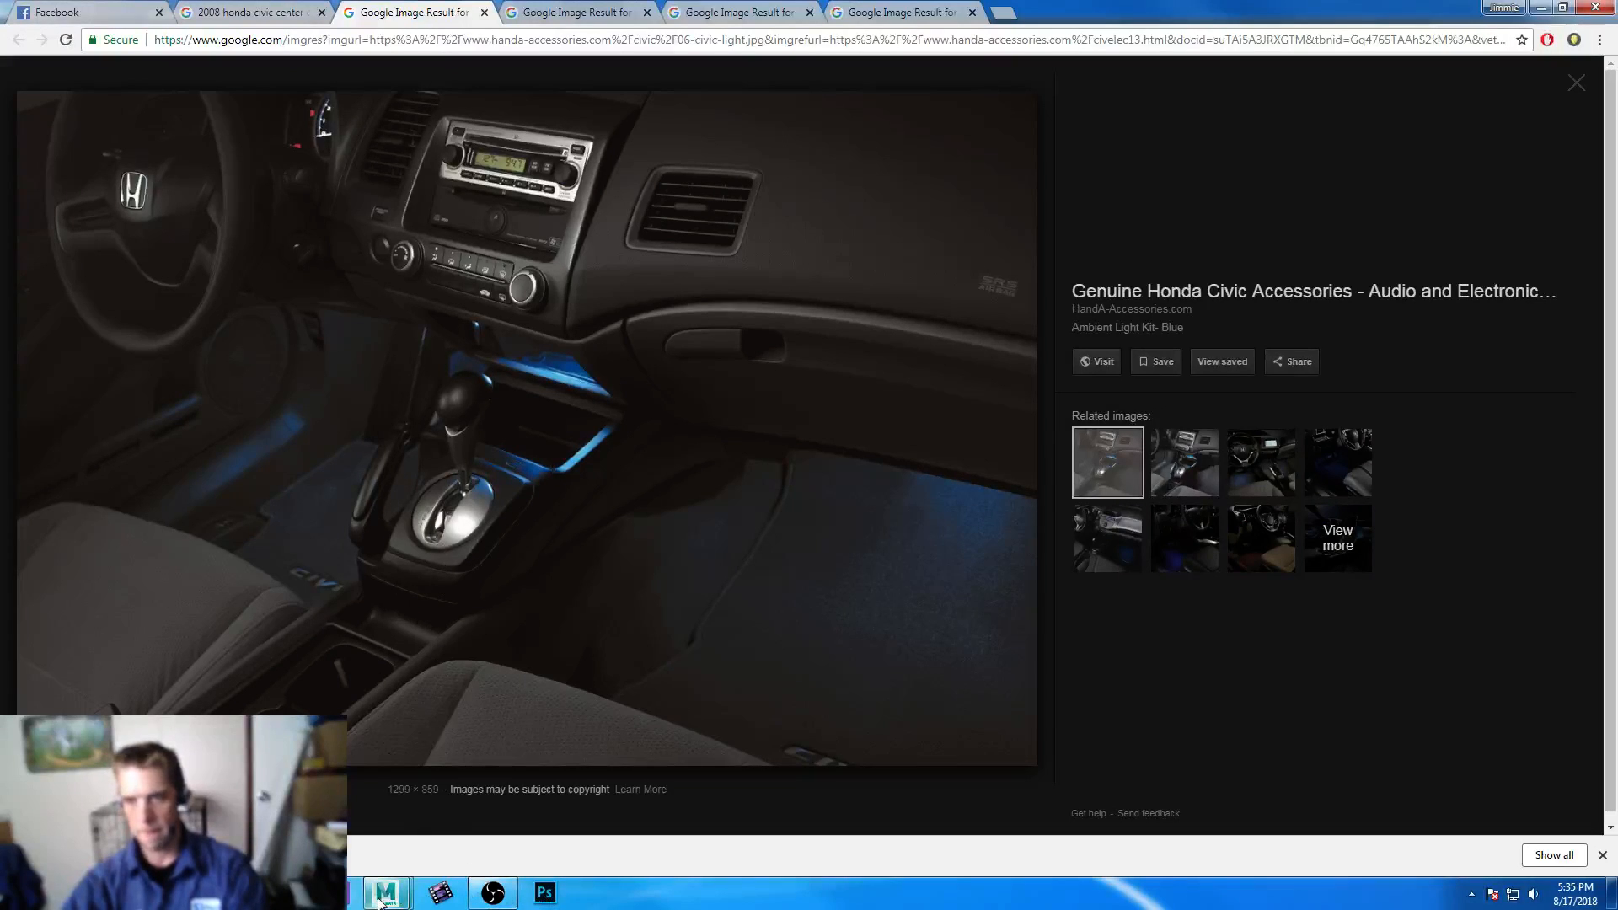
mouse_move(385, 900)
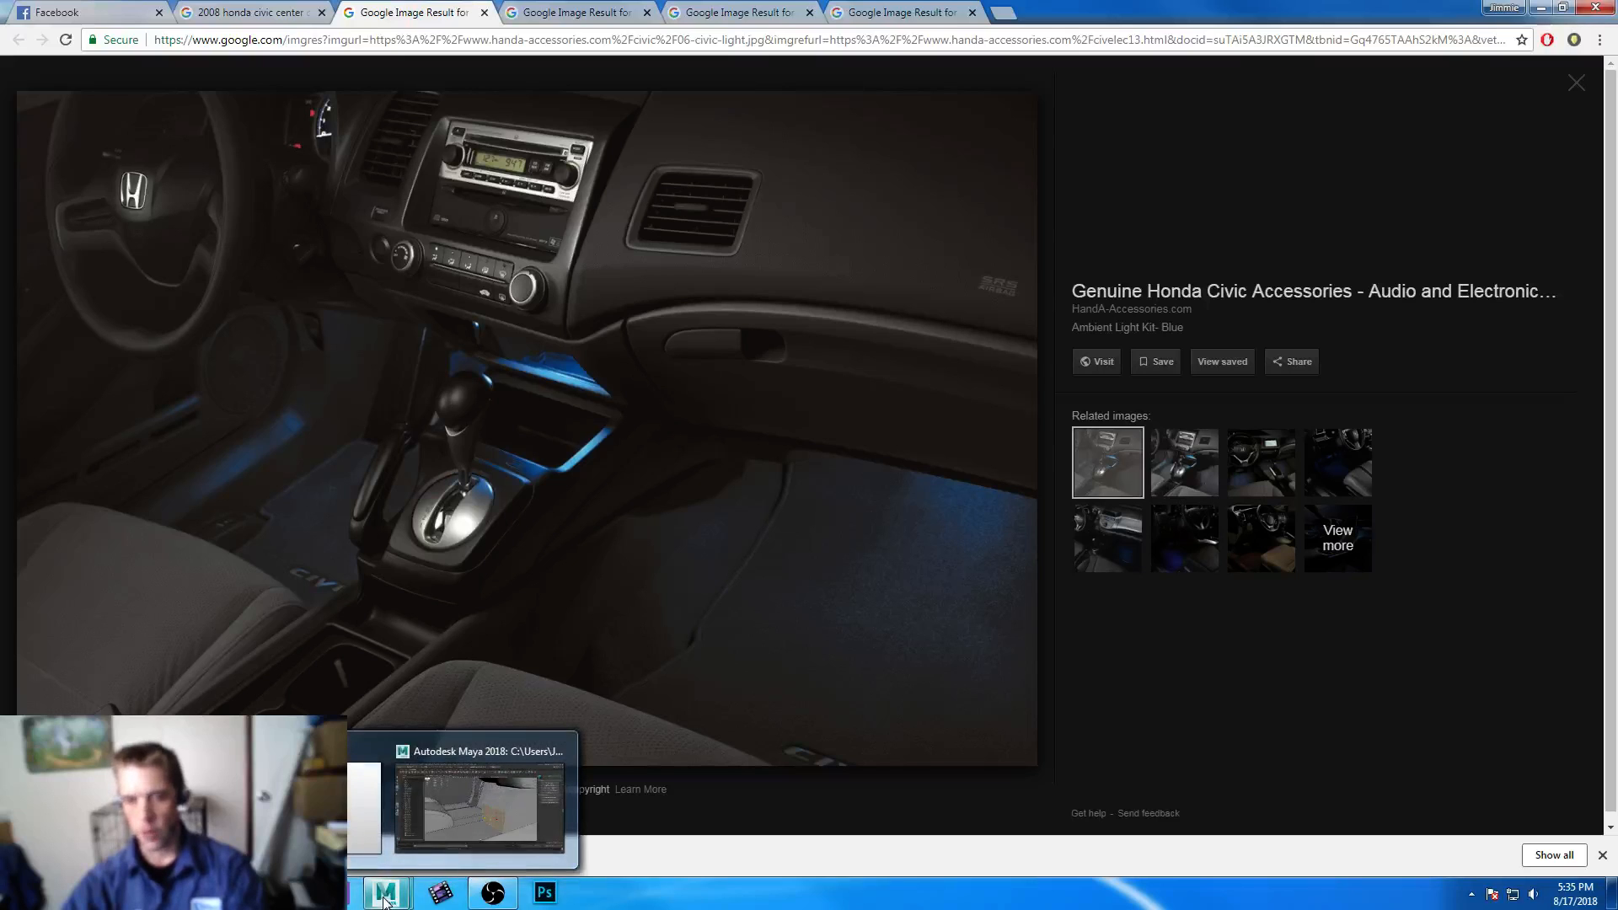
click(386, 894)
shift+click(868, 552)
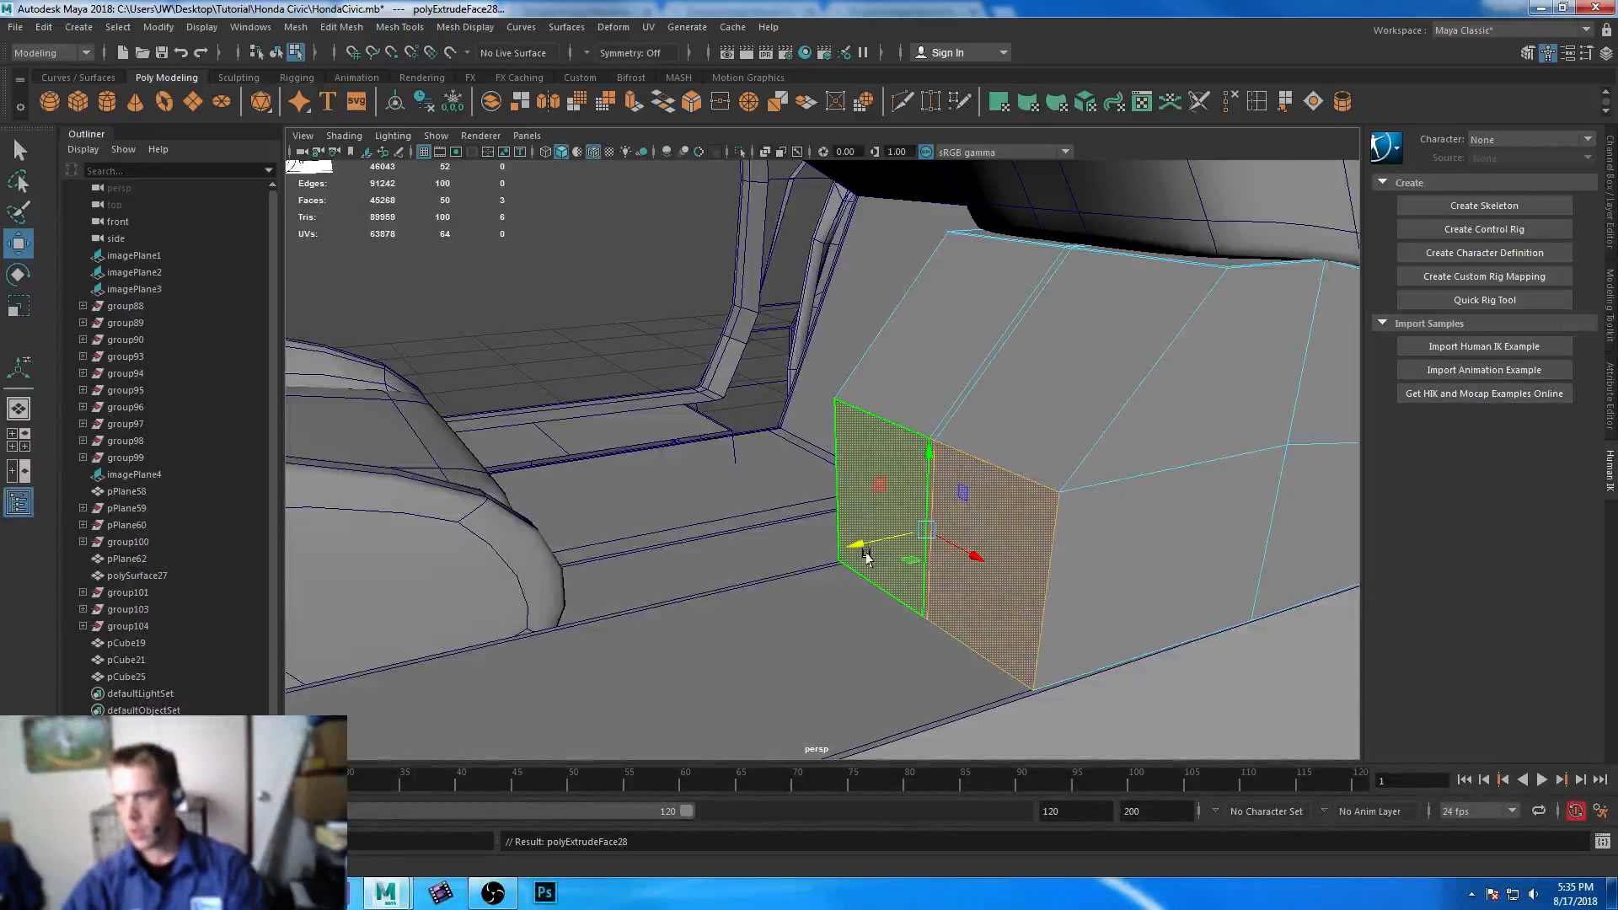
drag(857, 546, 759, 558)
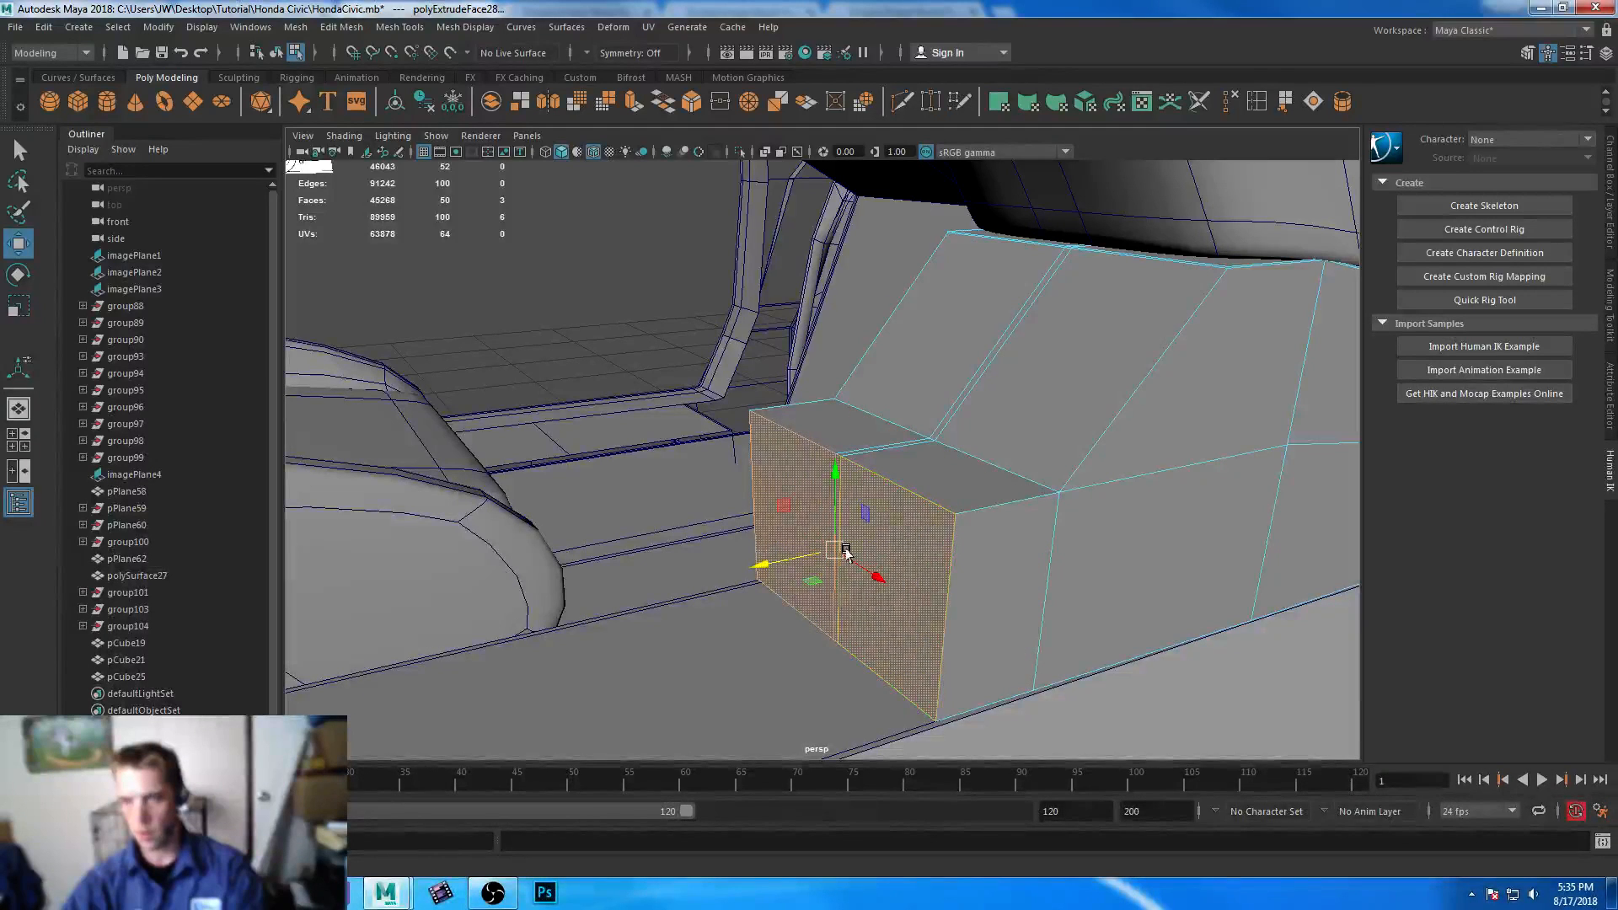
Step: Extrude the end faces another short distance, and raise the top vertices at the new end and at the slope's base
key(ctrl+e)
drag(761, 570, 740, 574)
right_drag(859, 407, 785, 404)
alt+drag(853, 543, 759, 509)
drag(930, 554, 970, 570)
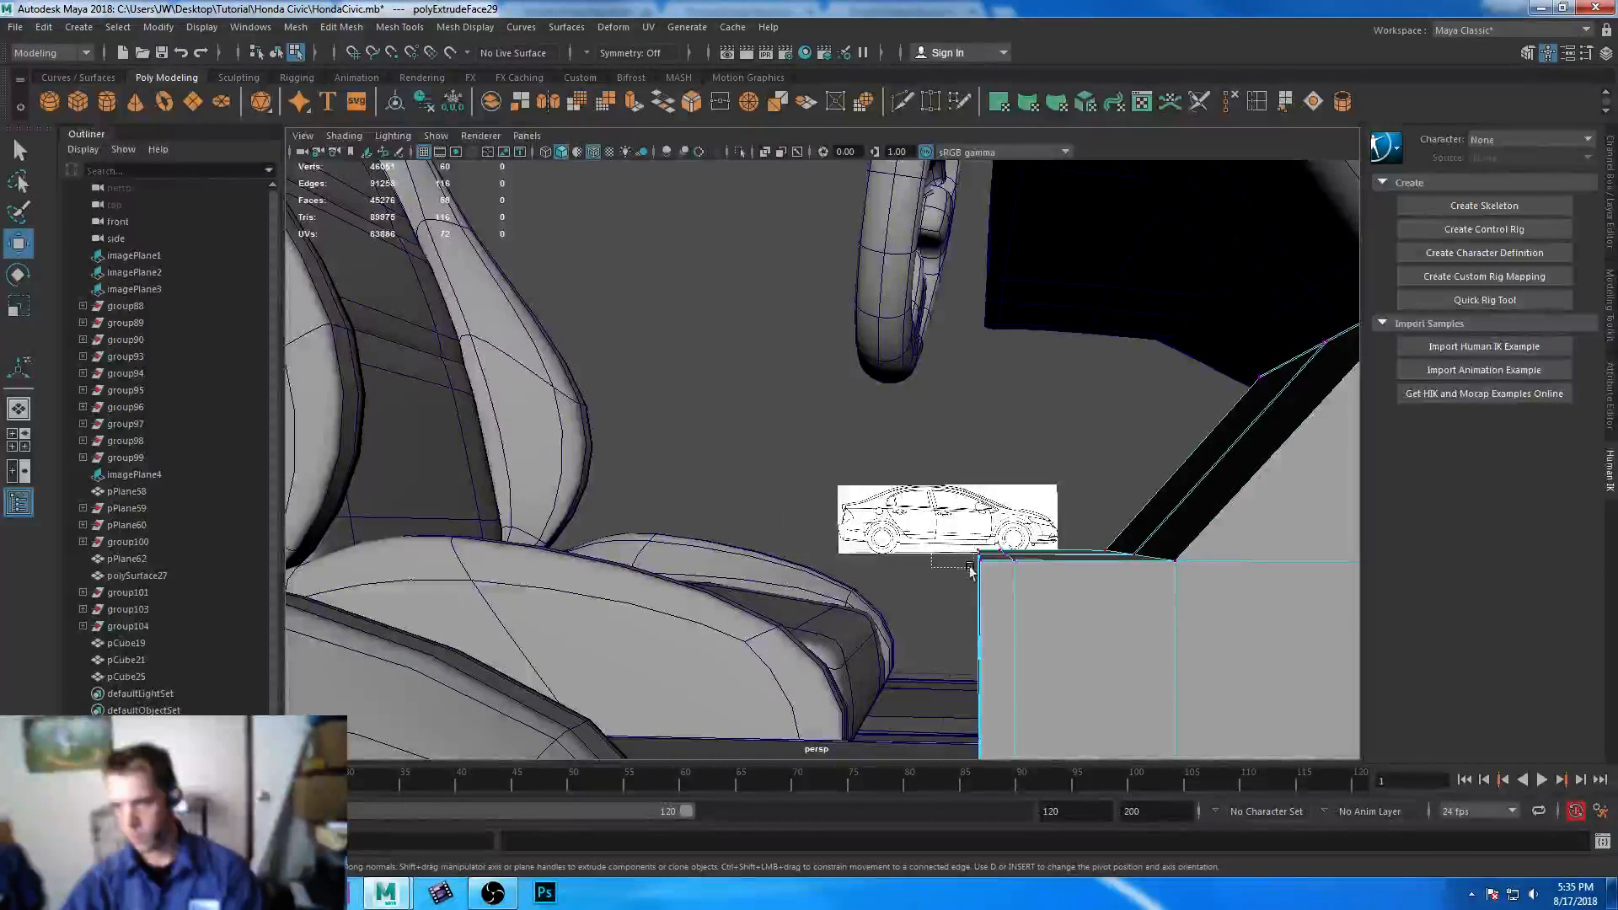
drag(976, 470, 977, 455)
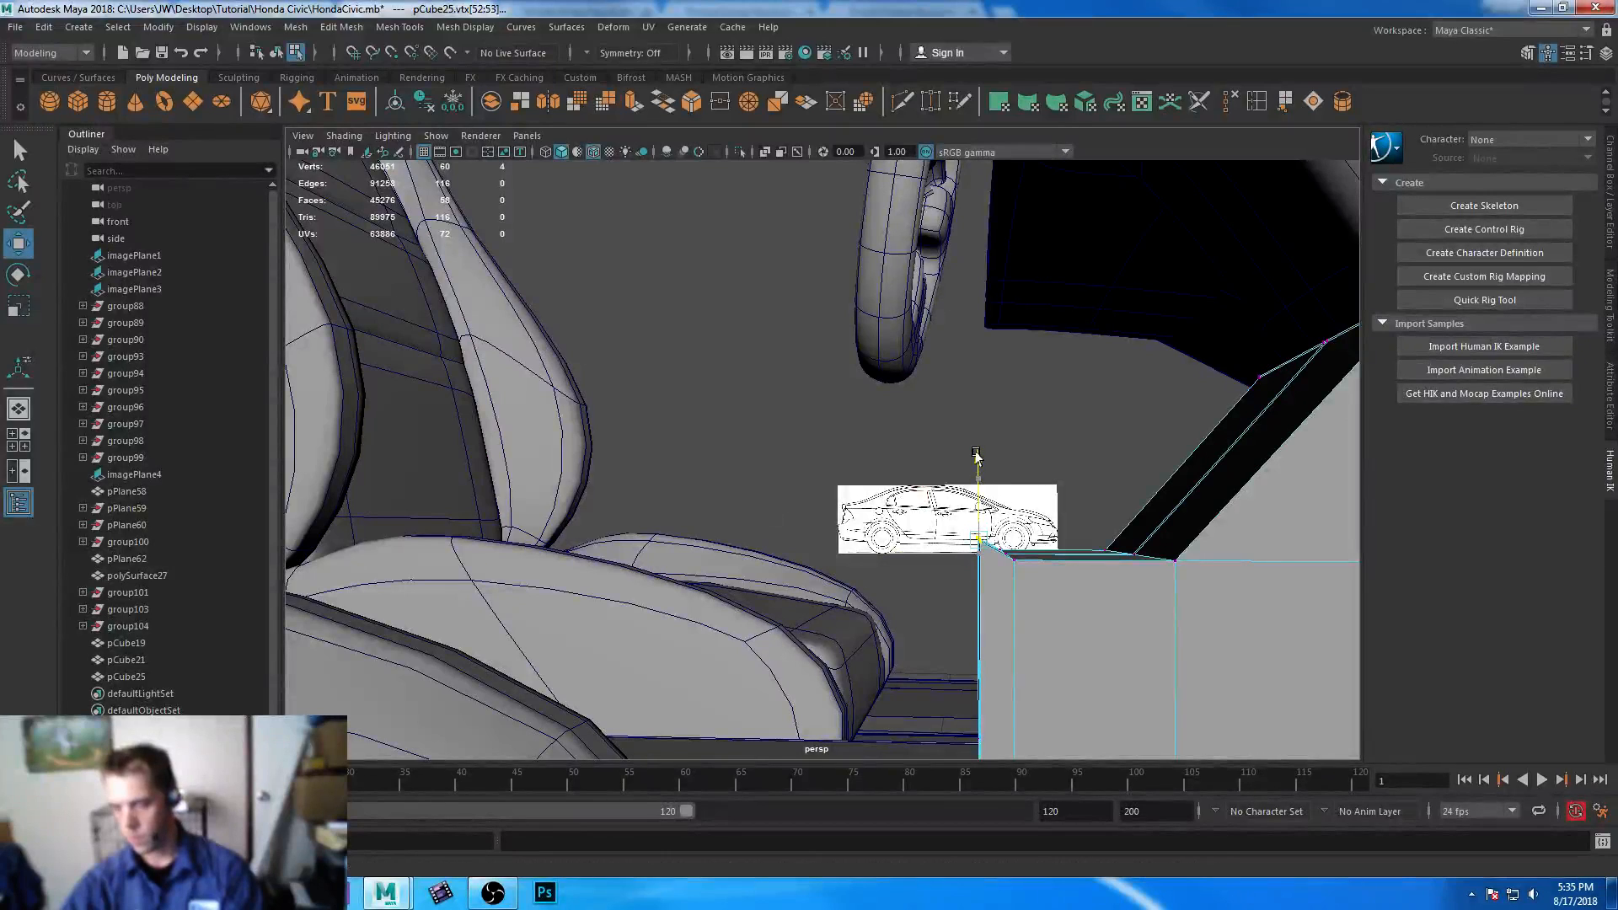
drag(1085, 505, 1179, 632)
drag(1124, 479, 1124, 446)
Step: Select the three end faces and extrude a long section toward the seats, comparing it with the console photo in the browser
right_drag(997, 408, 997, 462)
drag(912, 536, 988, 620)
alt+drag(868, 540, 958, 574)
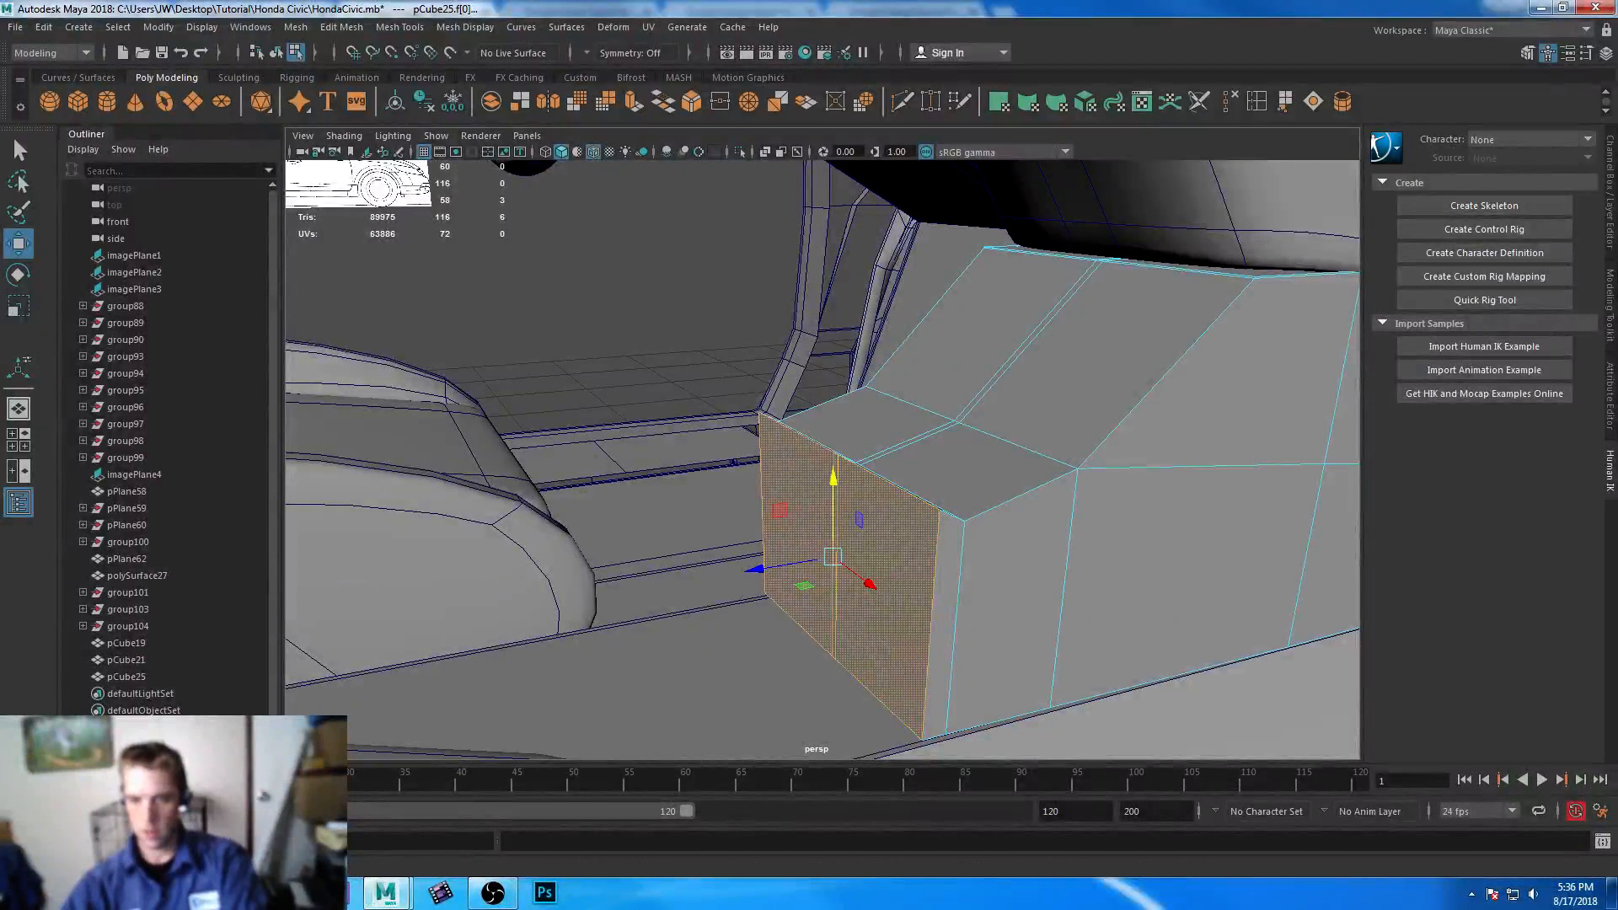
key(alt+Tab)
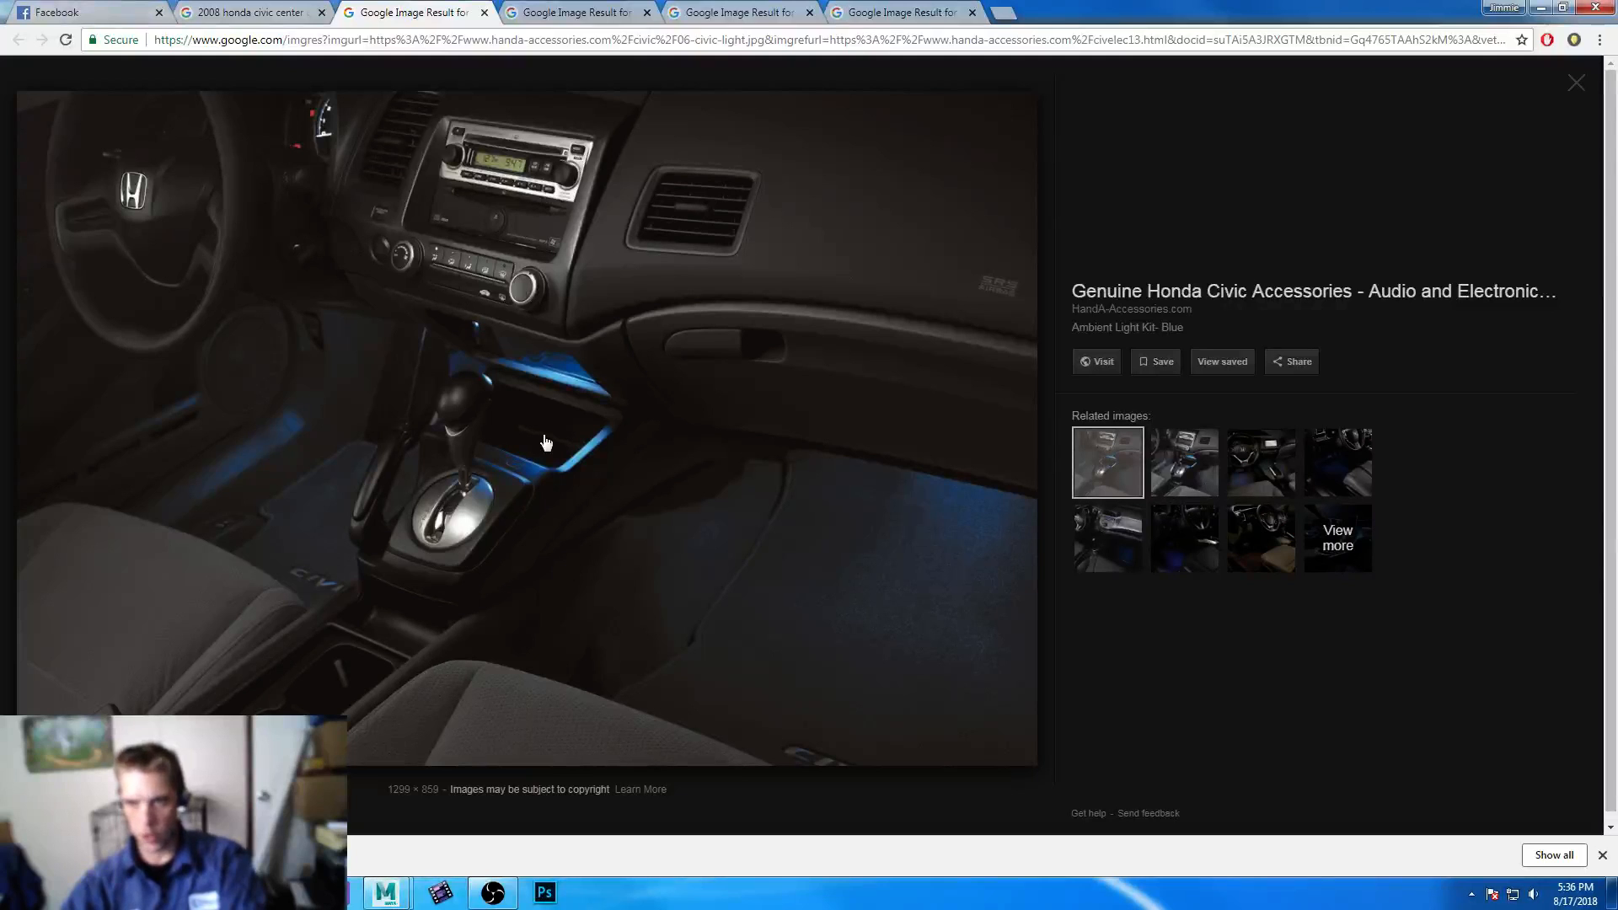
key(alt+Tab)
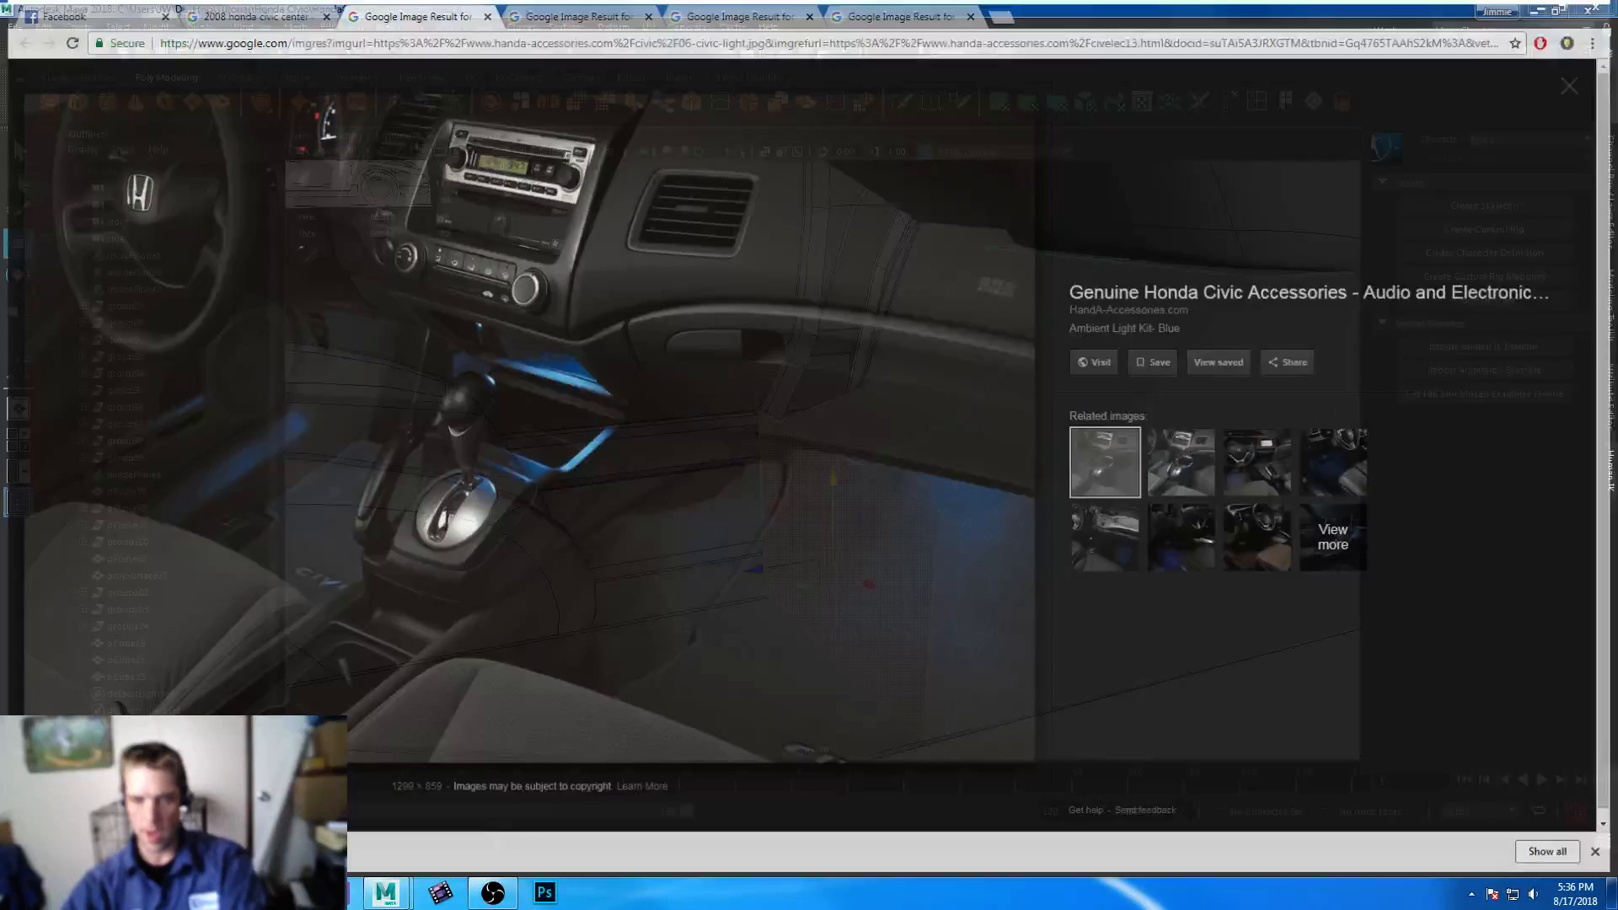
key(ctrl+e)
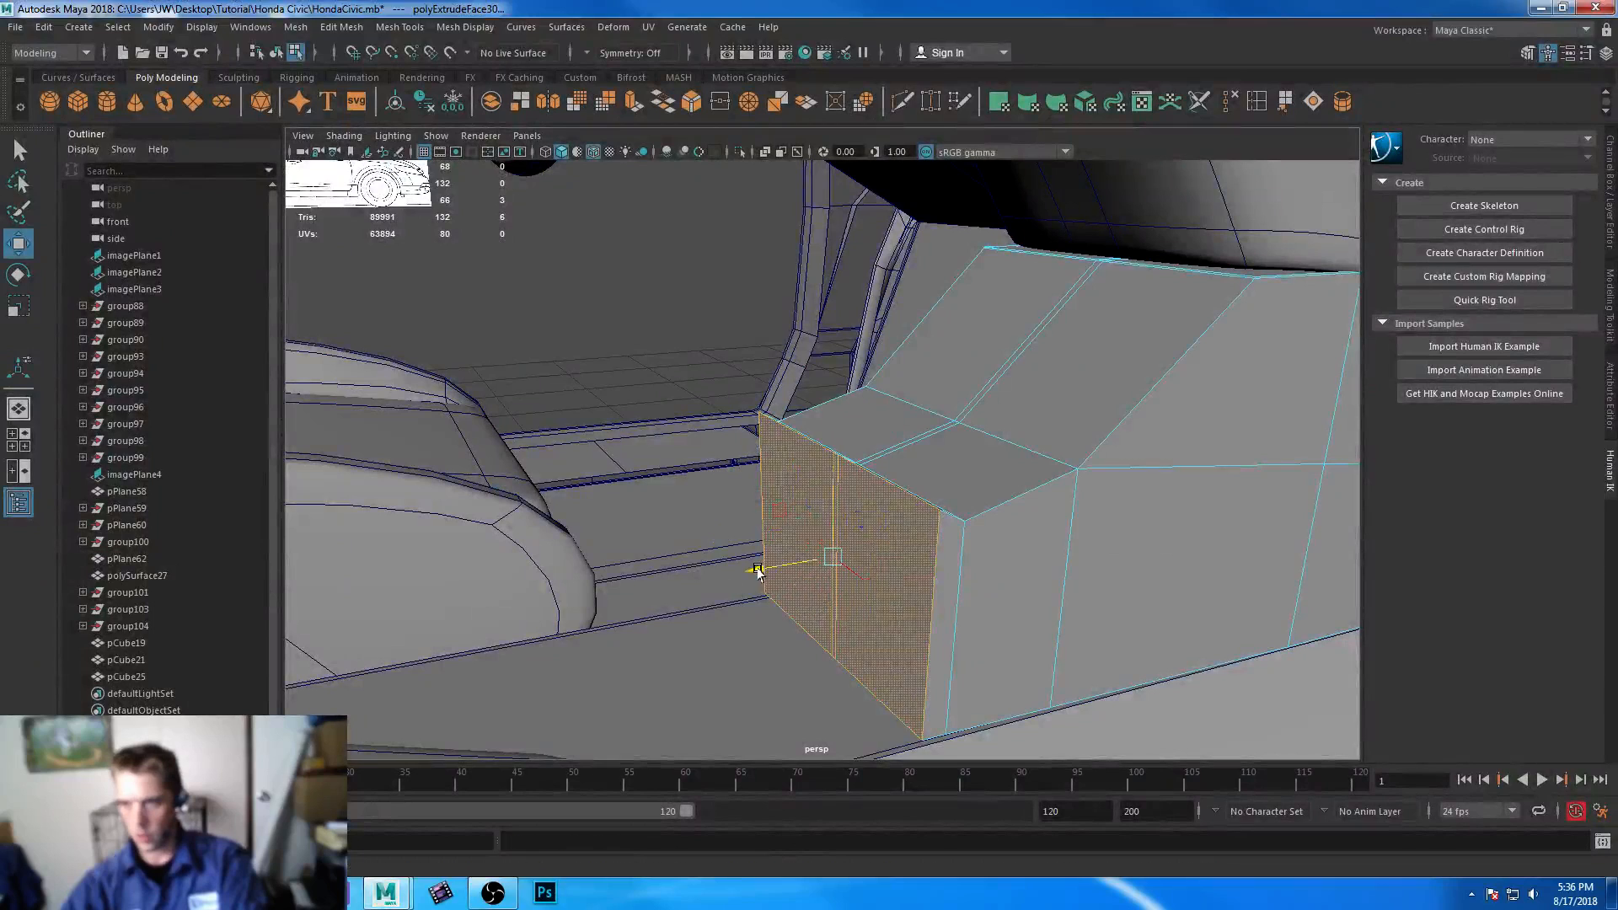
drag(754, 569, 518, 617)
key(alt+Tab)
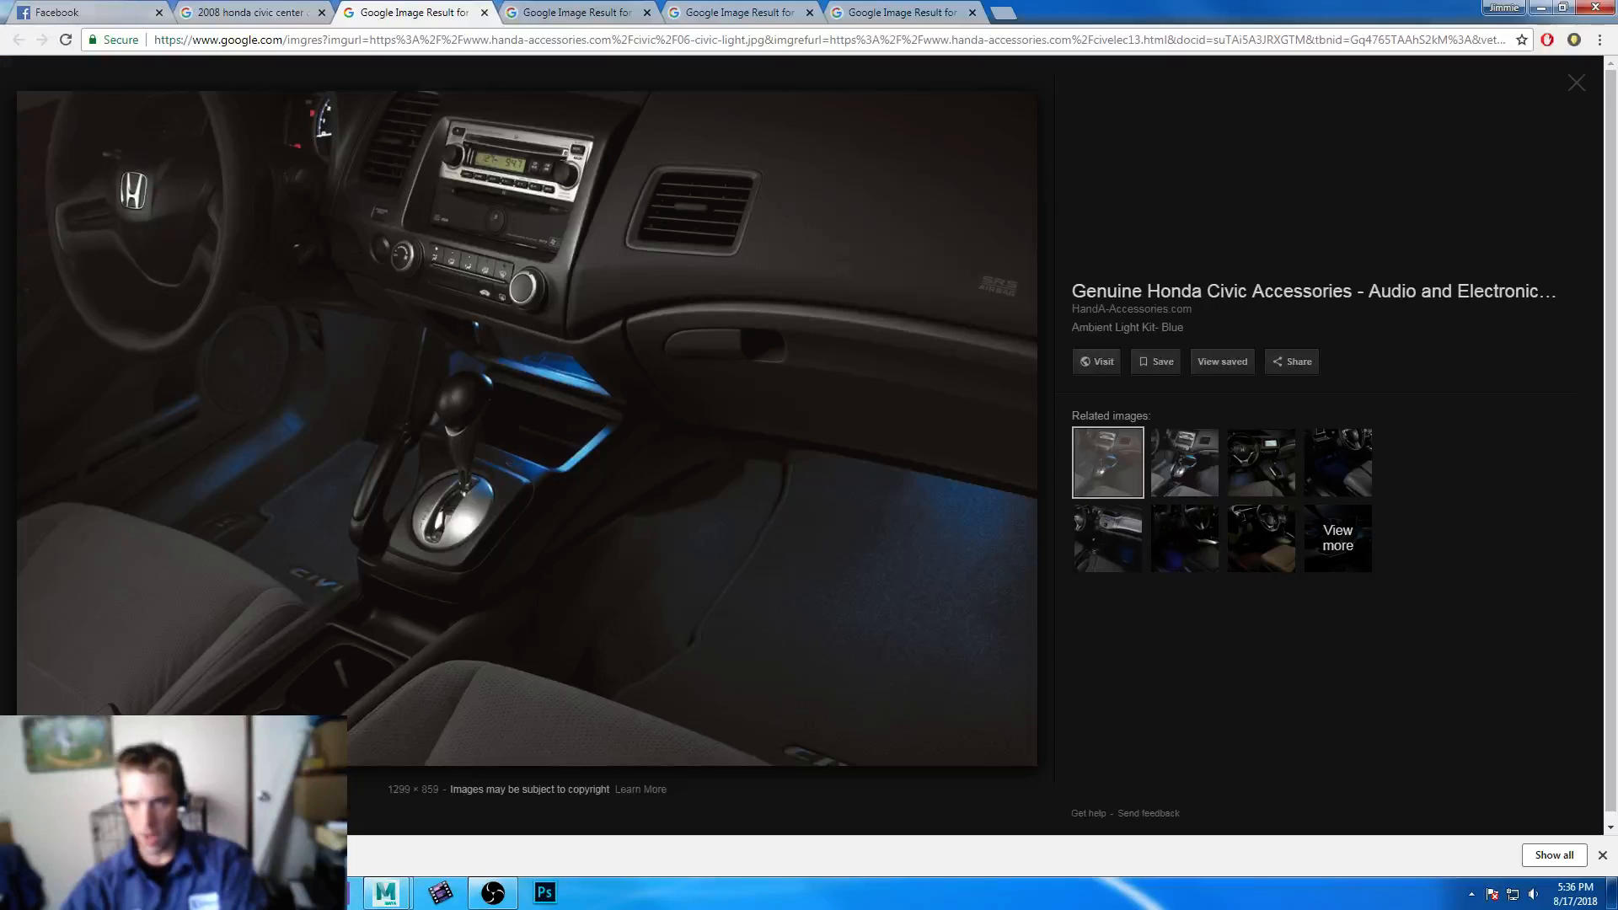
key(alt+Tab)
Step: Shorten the new console section slightly and lower its top end vertices so its top slopes down toward the seats
alt+drag(751, 632, 719, 602)
alt+middle_drag(720, 602, 536, 383)
drag(439, 371, 533, 369)
right_drag(781, 264, 627, 224)
drag(710, 317, 614, 275)
Step: Select the two adjacent vertical rows of vertices at the console's raised ridge and move them toward the dashboard
drag(687, 179, 848, 671)
alt+drag(850, 476, 758, 538)
drag(665, 268, 786, 675)
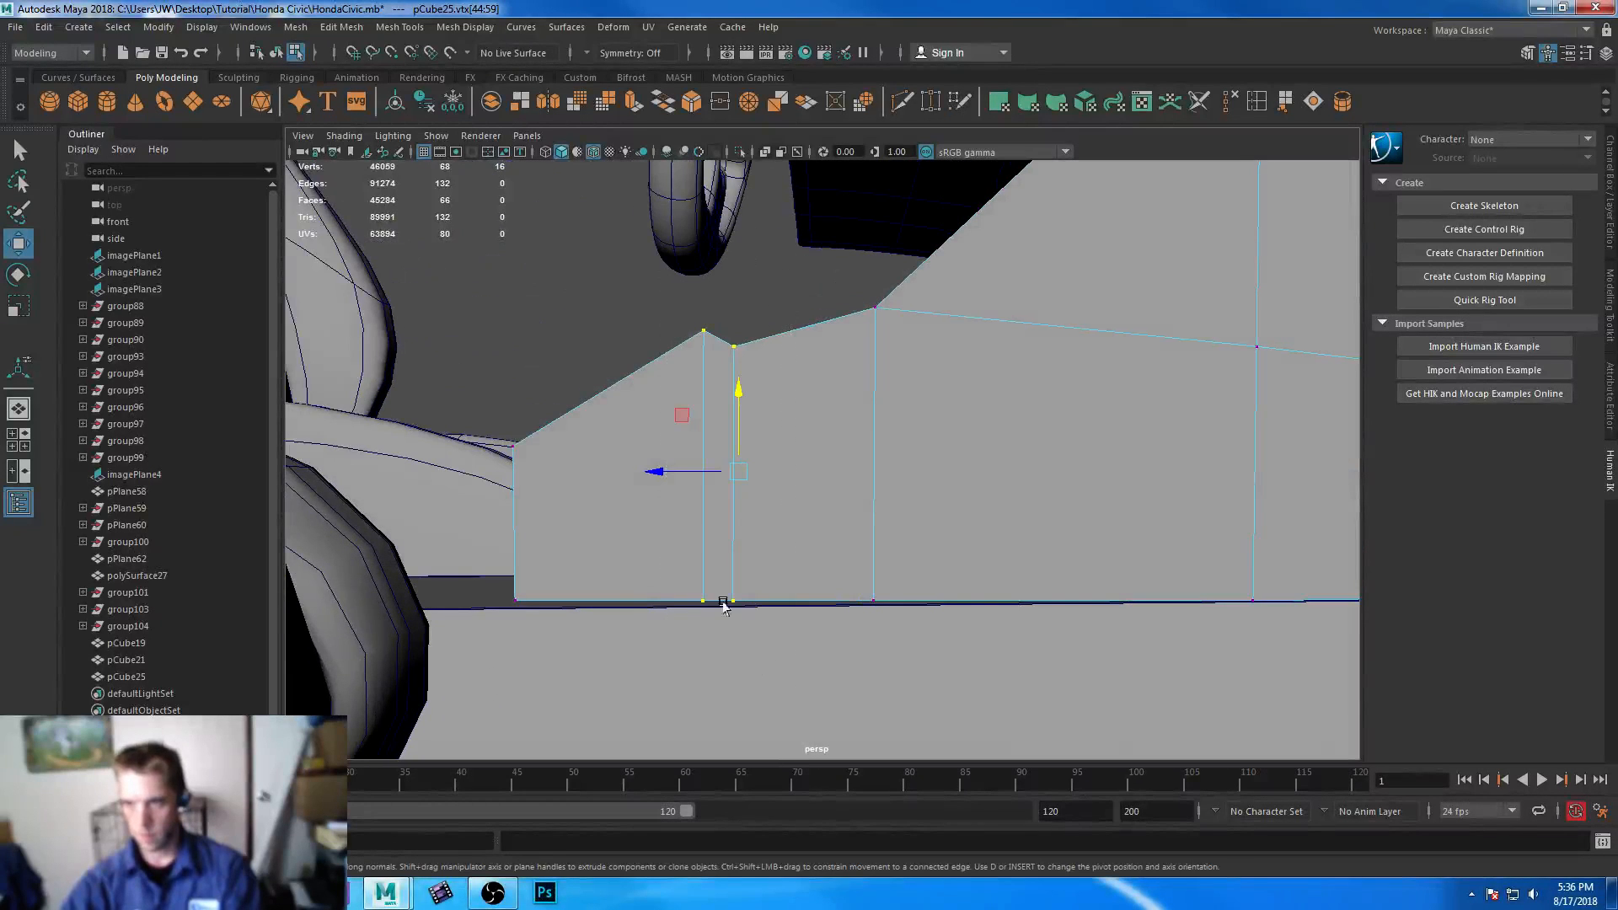
alt+drag(723, 605, 741, 662)
drag(626, 361, 661, 362)
Step: Refine the console's side profile with small vertex adjustments around its lower section and ridge
alt+drag(744, 415, 894, 426)
drag(924, 690, 924, 684)
alt+drag(885, 542, 765, 352)
drag(816, 196, 919, 345)
alt+drag(958, 469, 930, 433)
drag(889, 258, 776, 545)
Step: Extrude the console's three seat-facing end faces a very short distance after checking the reference photo in the browser
right_click(595, 393)
right_drag(595, 393, 593, 432)
drag(582, 547, 501, 599)
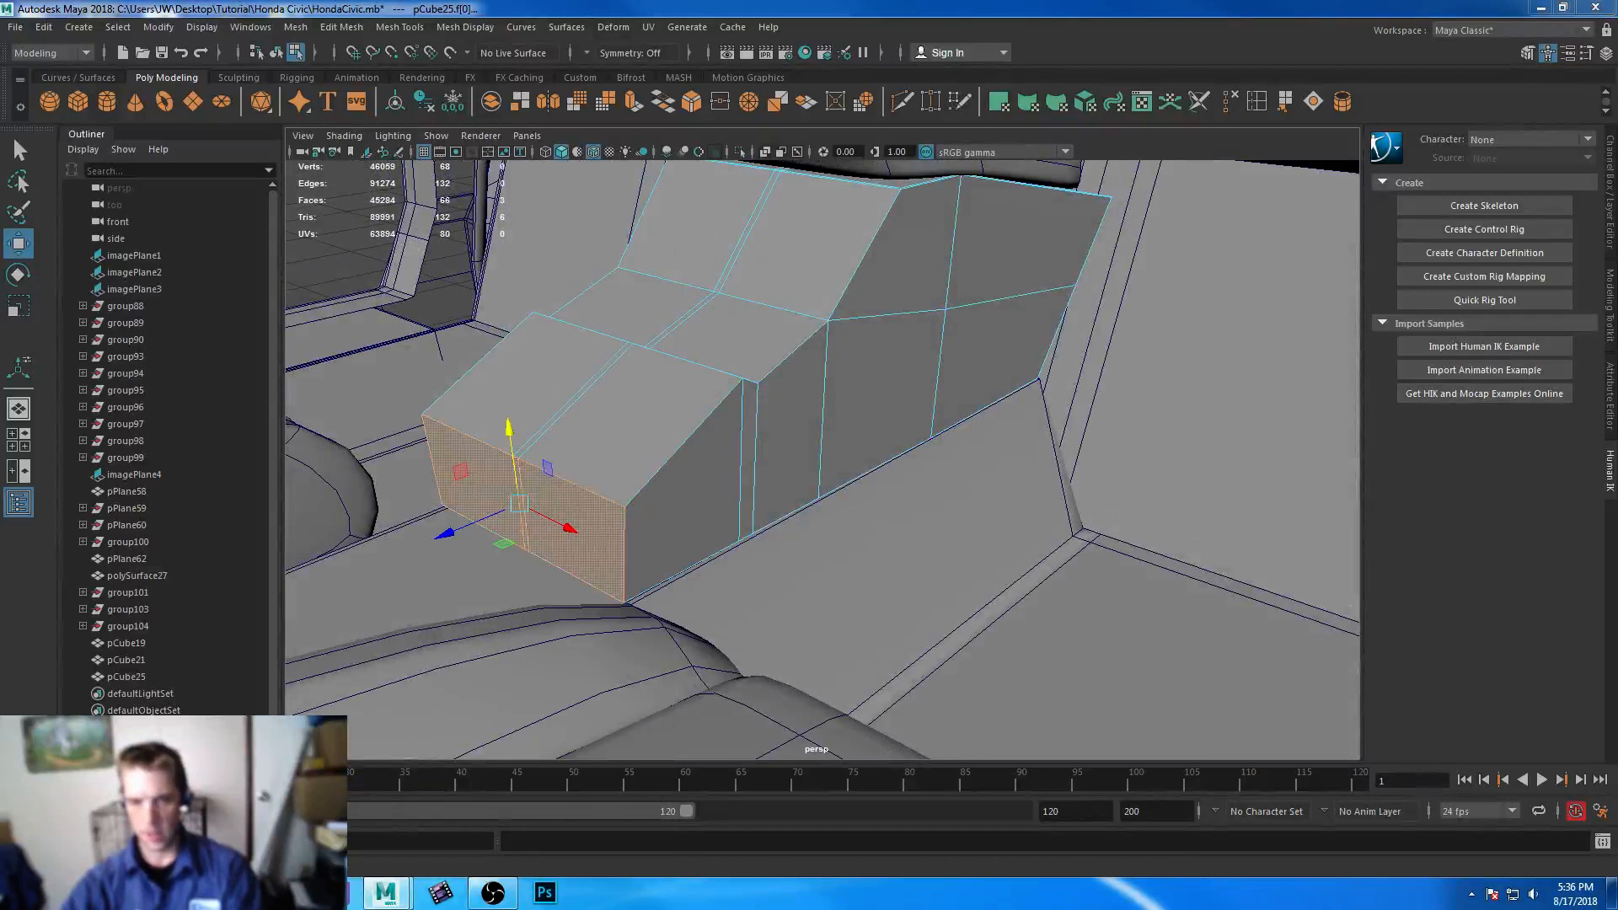
click(120, 893)
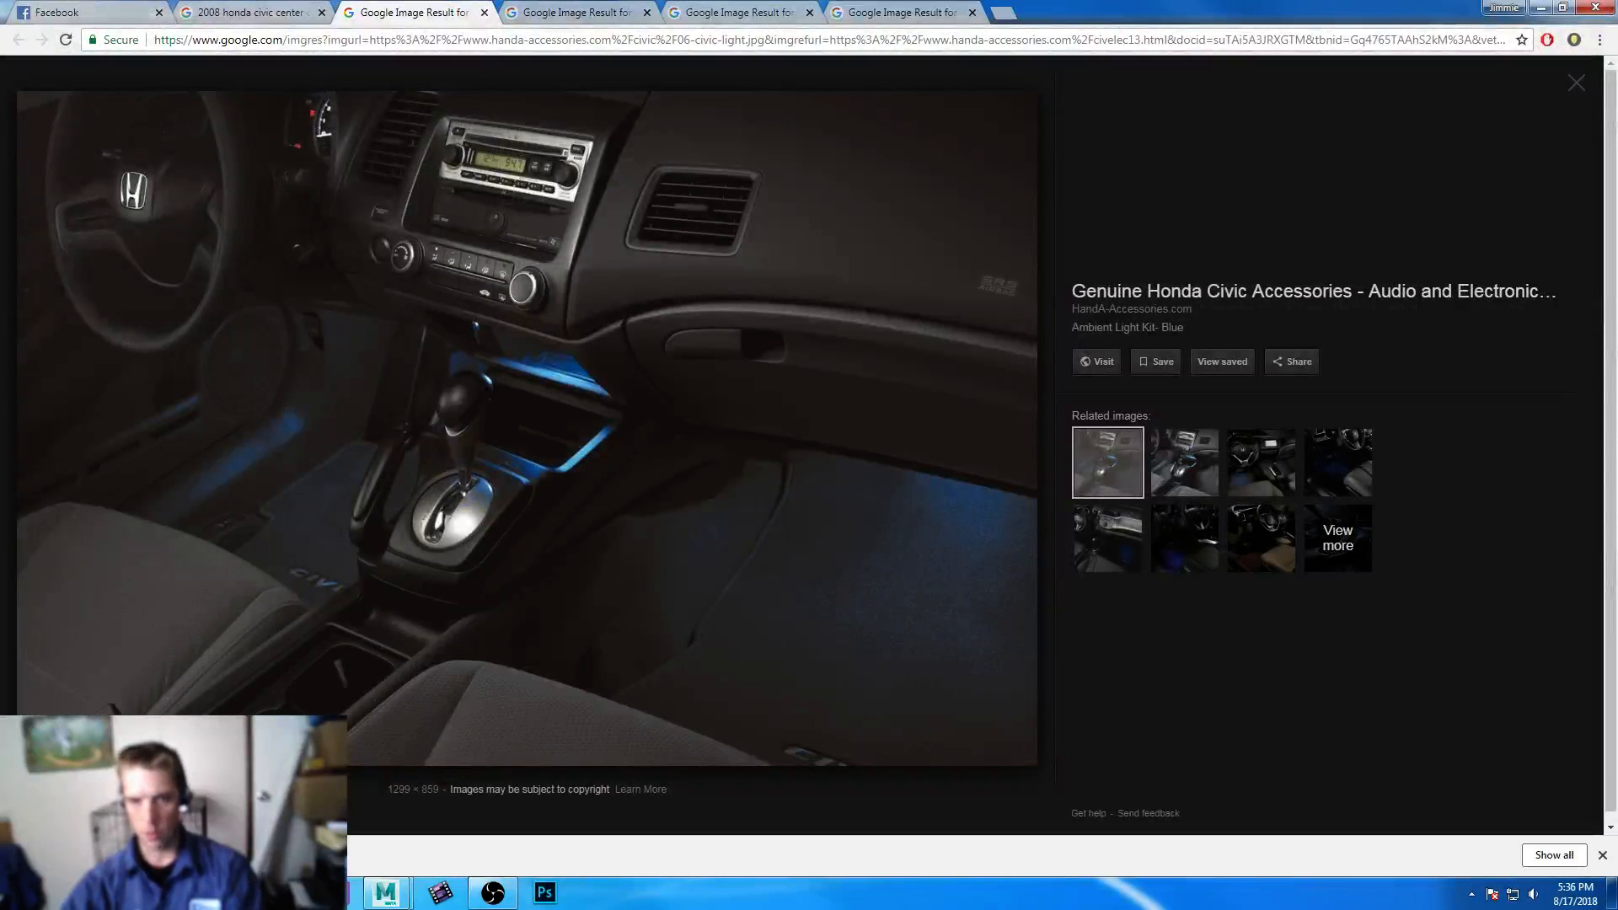
key(alt+Tab)
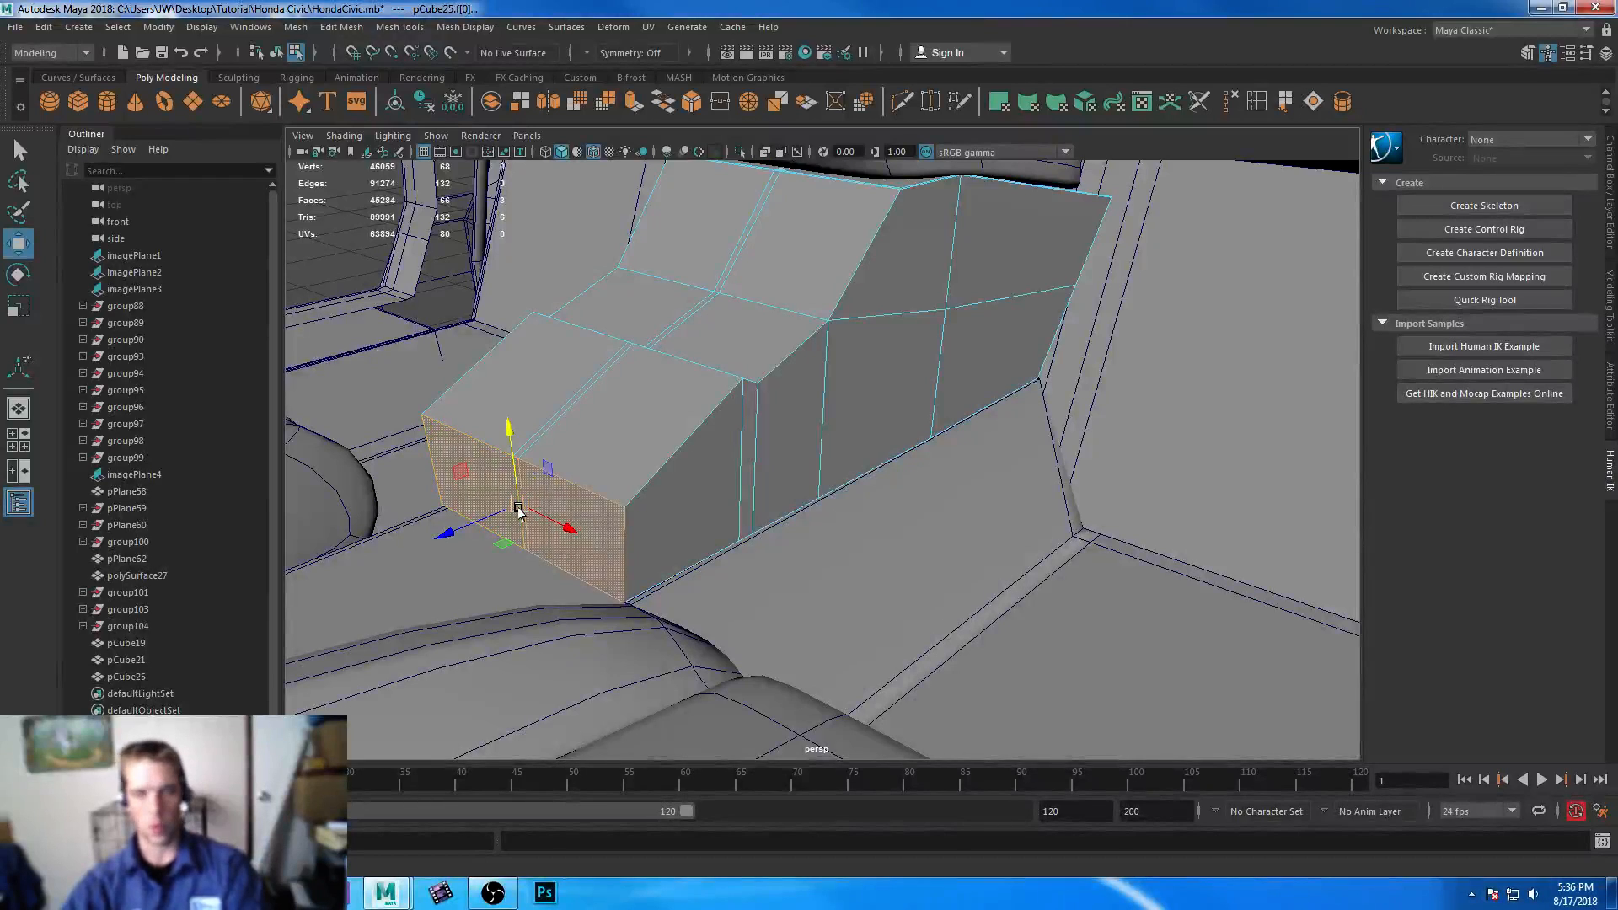
click(634, 102)
key(w)
drag(444, 536, 437, 537)
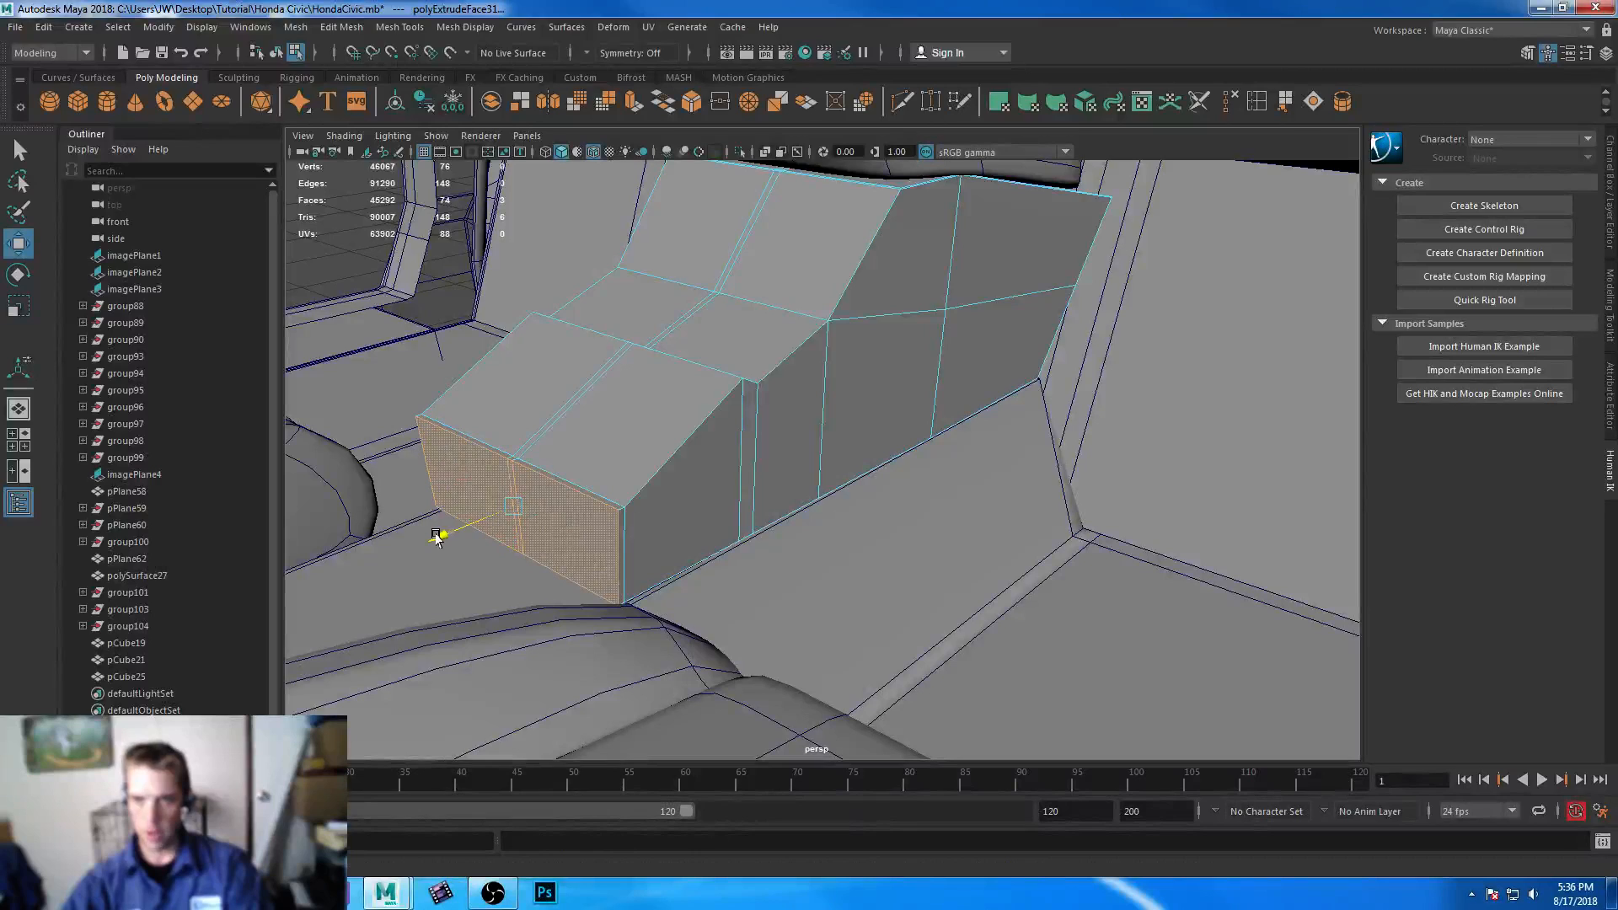
Step: Select the upper edges of the console's seat-facing end faces and lower them to leave a short vertical band above
right_drag(561, 413, 560, 364)
click(461, 440)
click(461, 440)
drag(494, 381, 567, 578)
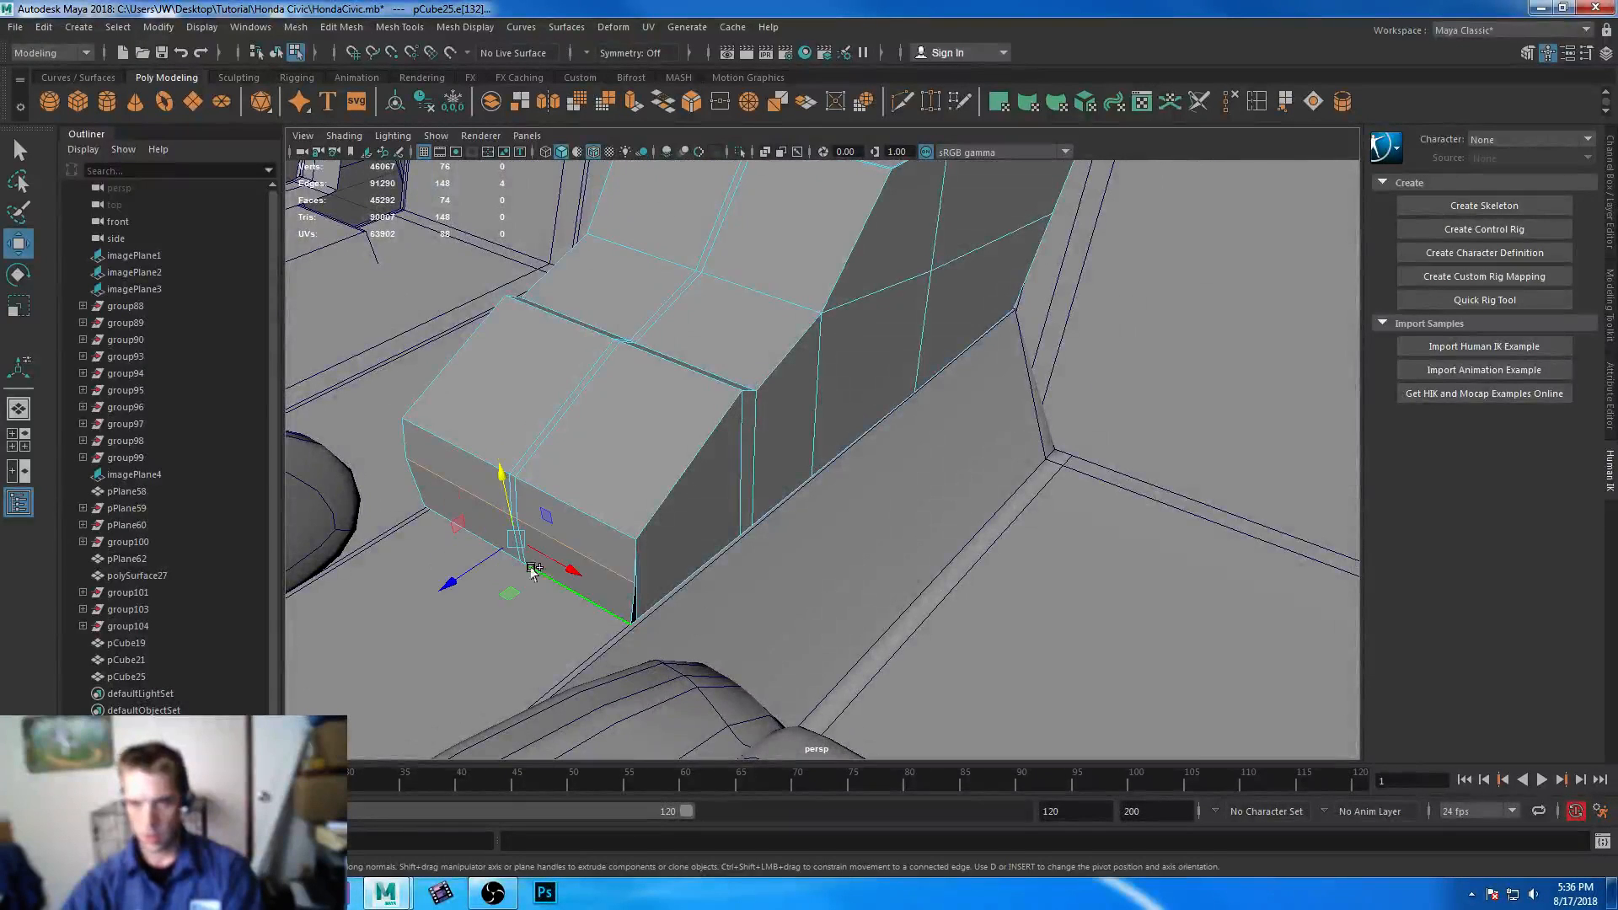
key(r)
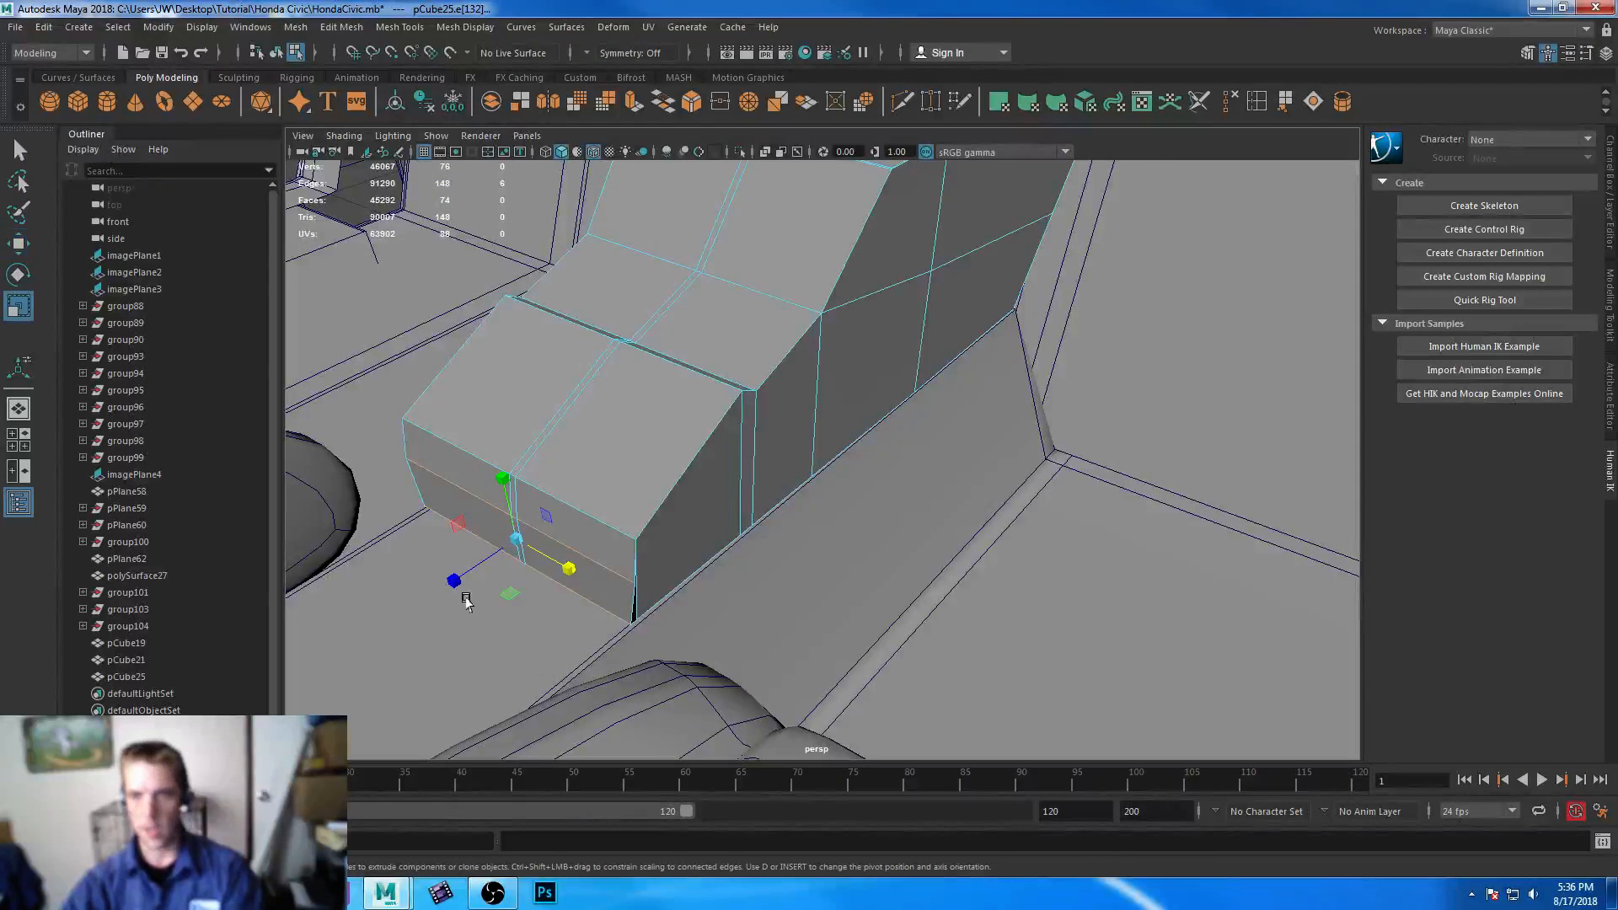
Step: Extrude the console's three lower end faces rearward between the seats to form a long, low cup-holder section
right_drag(616, 588, 624, 633)
click(636, 103)
key(w)
drag(456, 588, 228, 725)
alt+middle_drag(635, 607, 766, 567)
scroll(751, 618, down, 2)
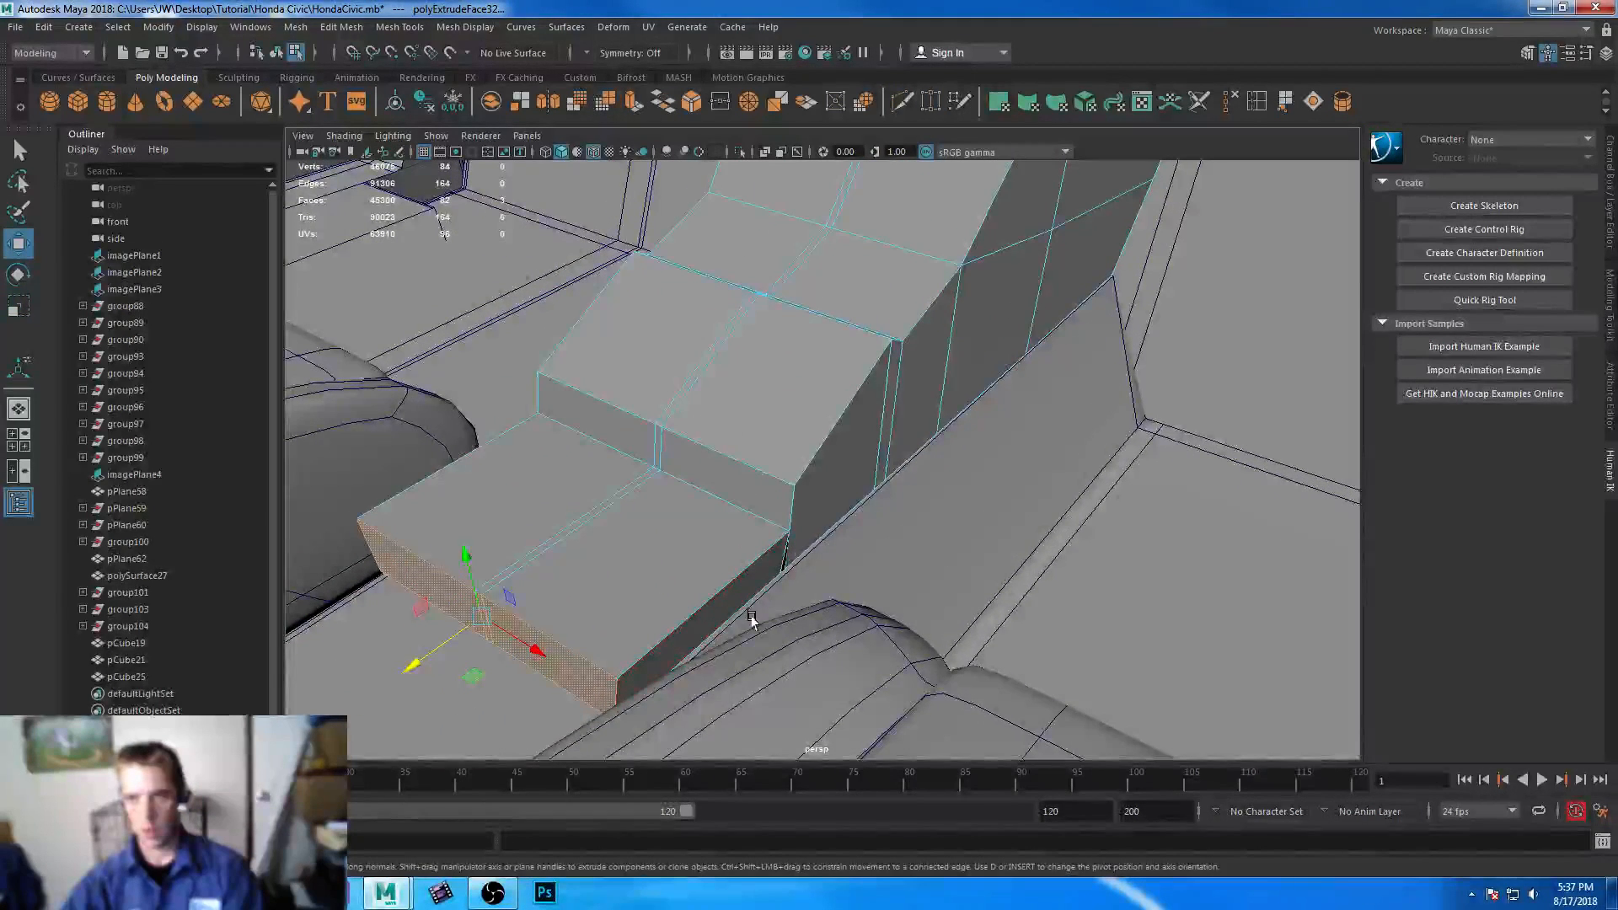
alt+drag(708, 600, 632, 578)
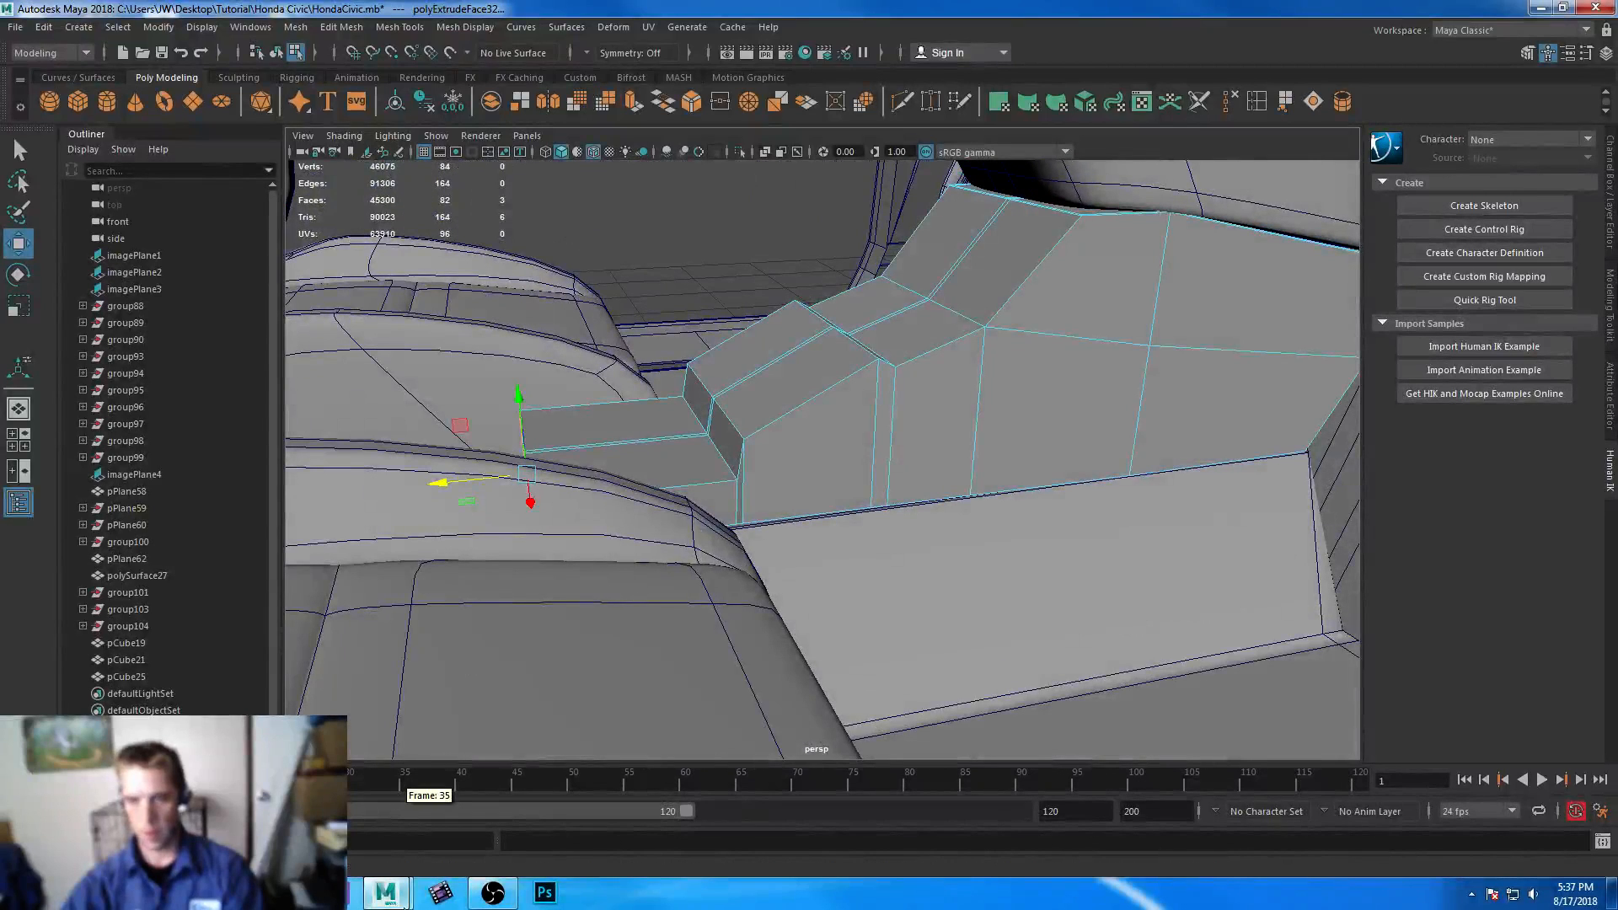
Step: Examine the browser reference photos of the shifter area, cup holders and armrest, comparing them with the length of the modelled low section
key(alt+Tab)
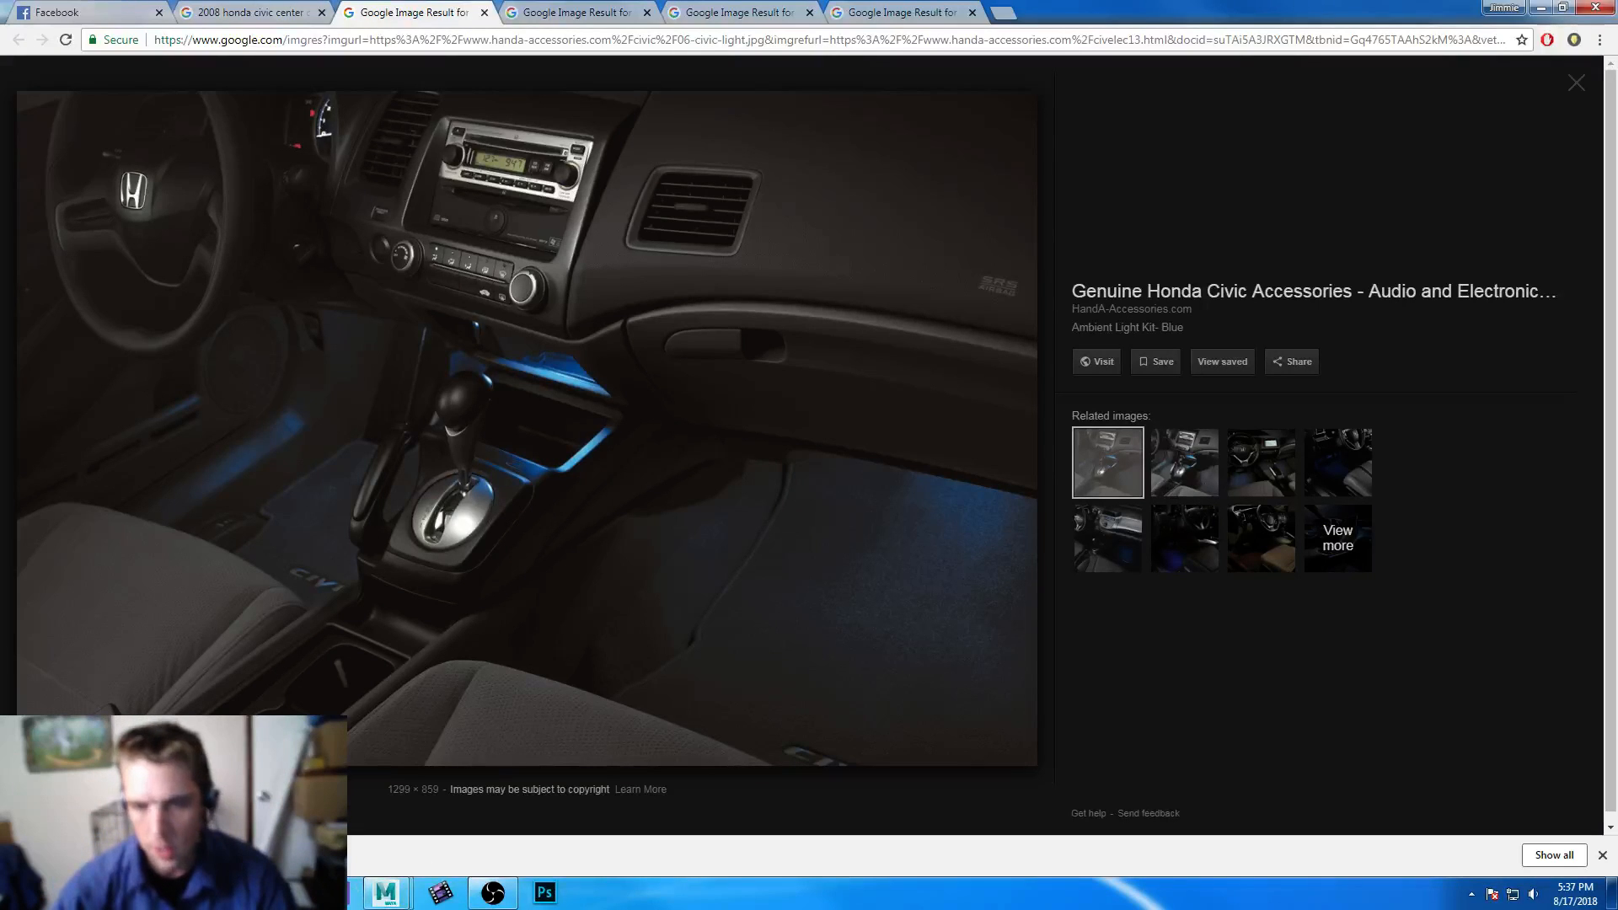
key(alt+Tab)
alt+drag(465, 465, 402, 550)
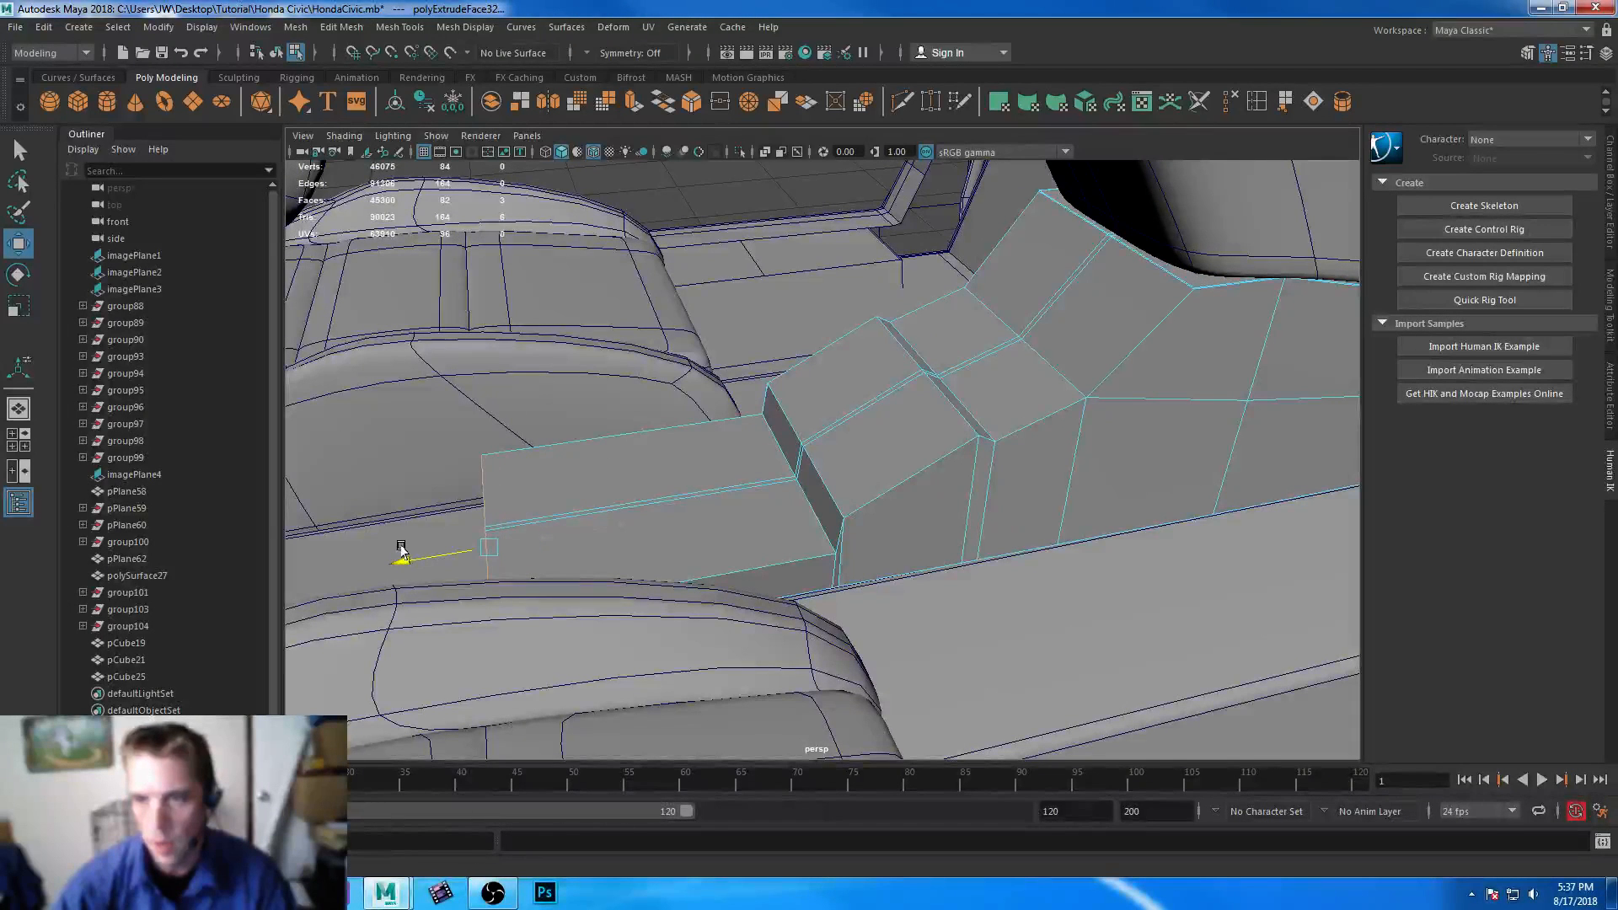
alt+middle_drag(632, 569, 724, 413)
alt+drag(724, 413, 720, 459)
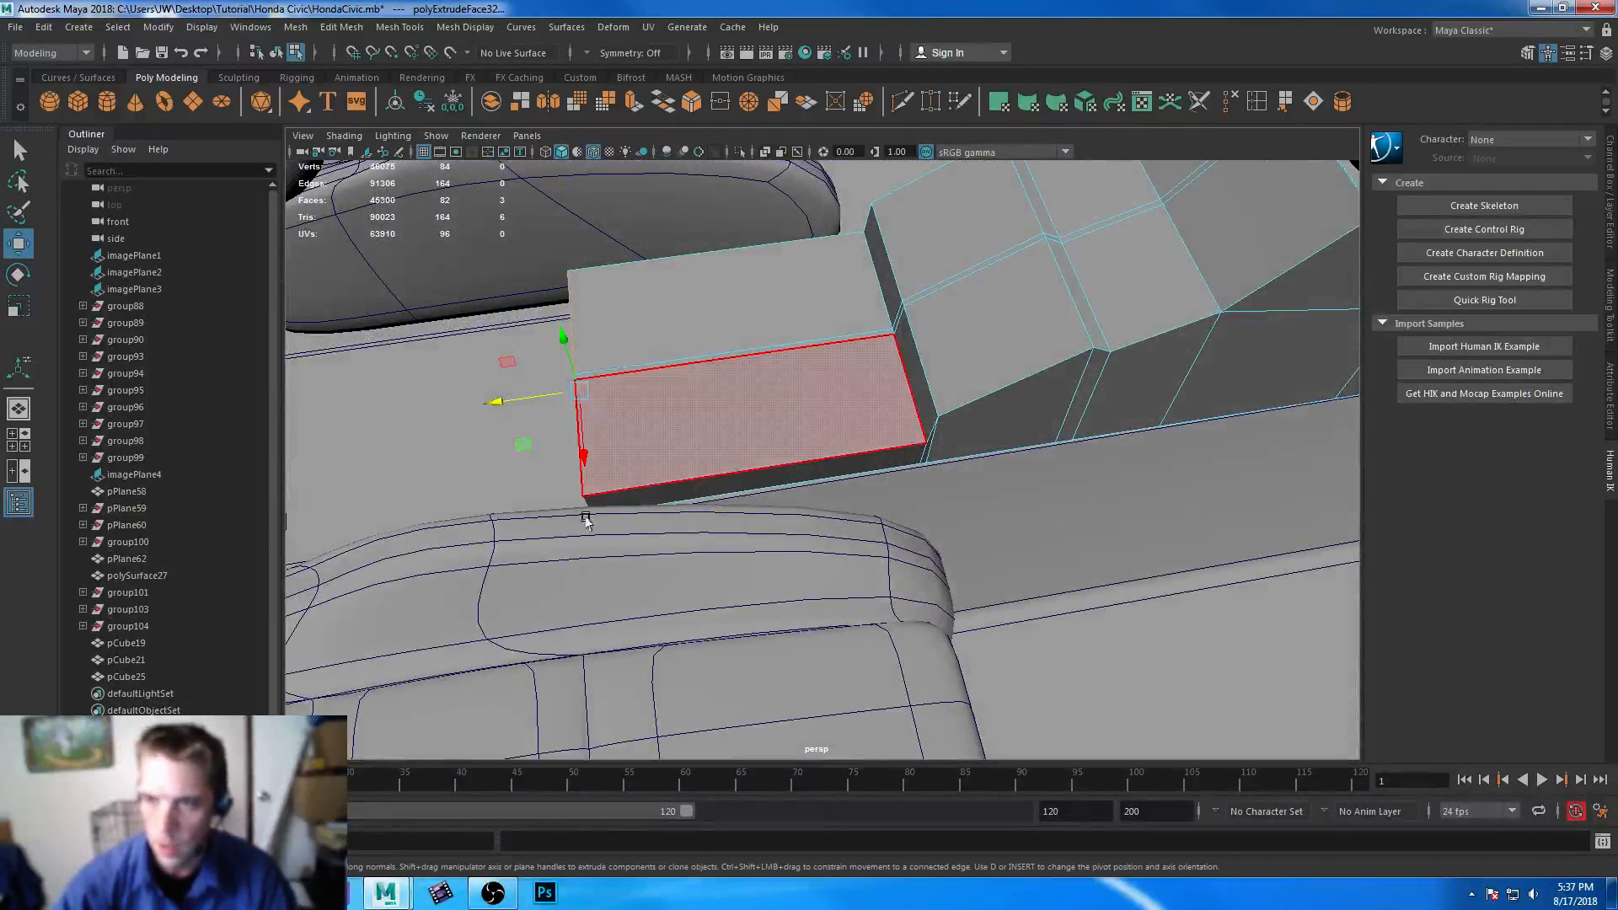
key(alt+Tab)
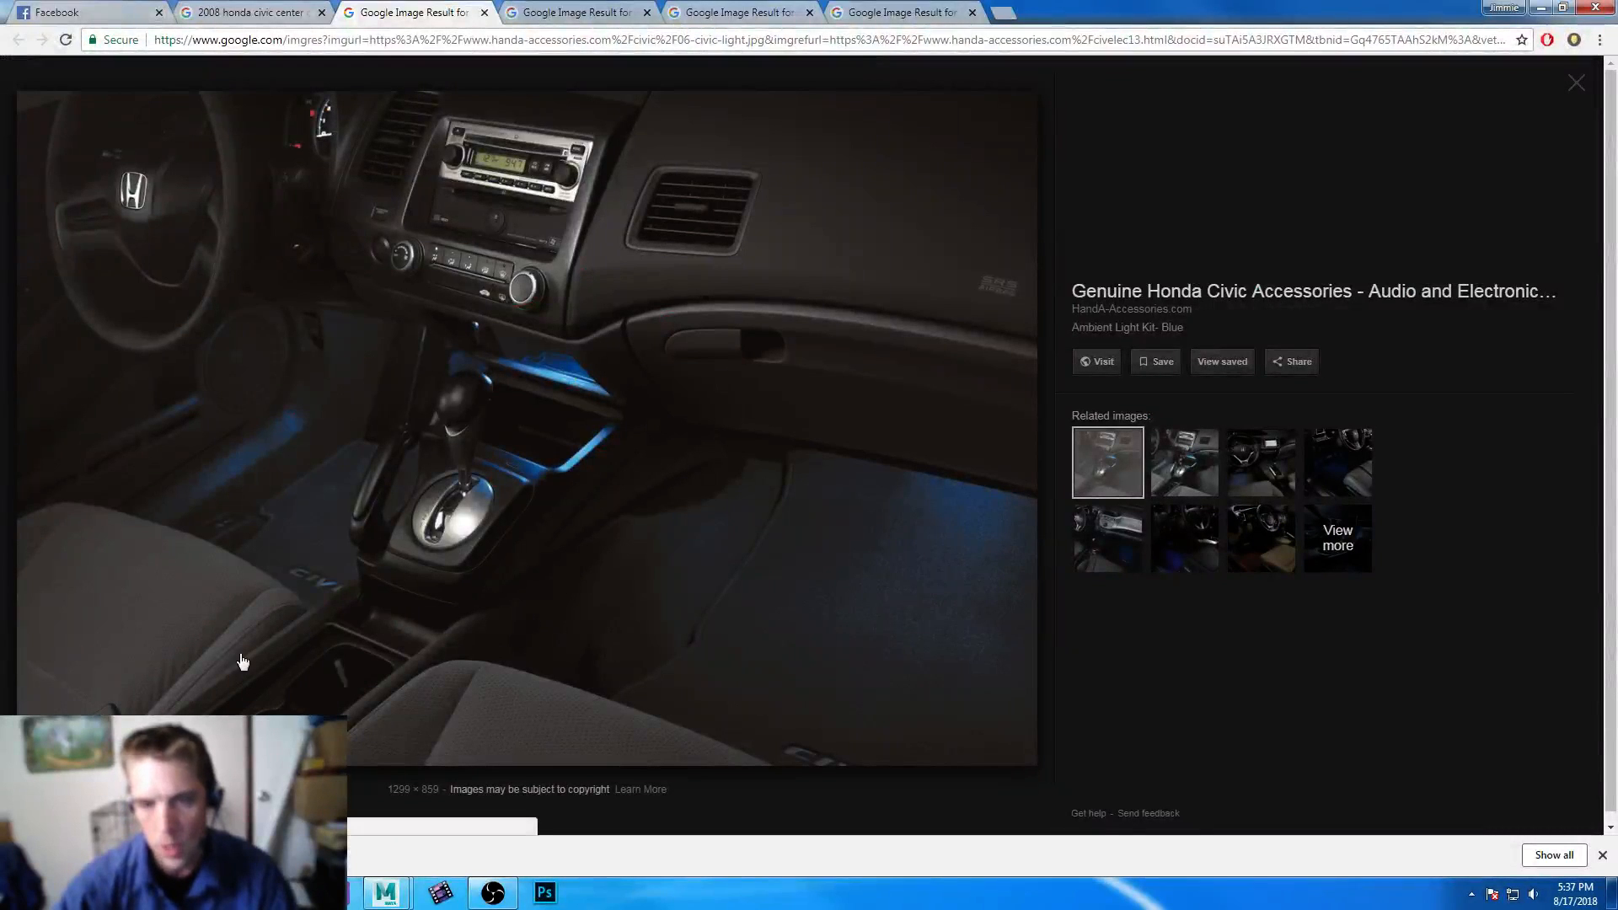
click(573, 12)
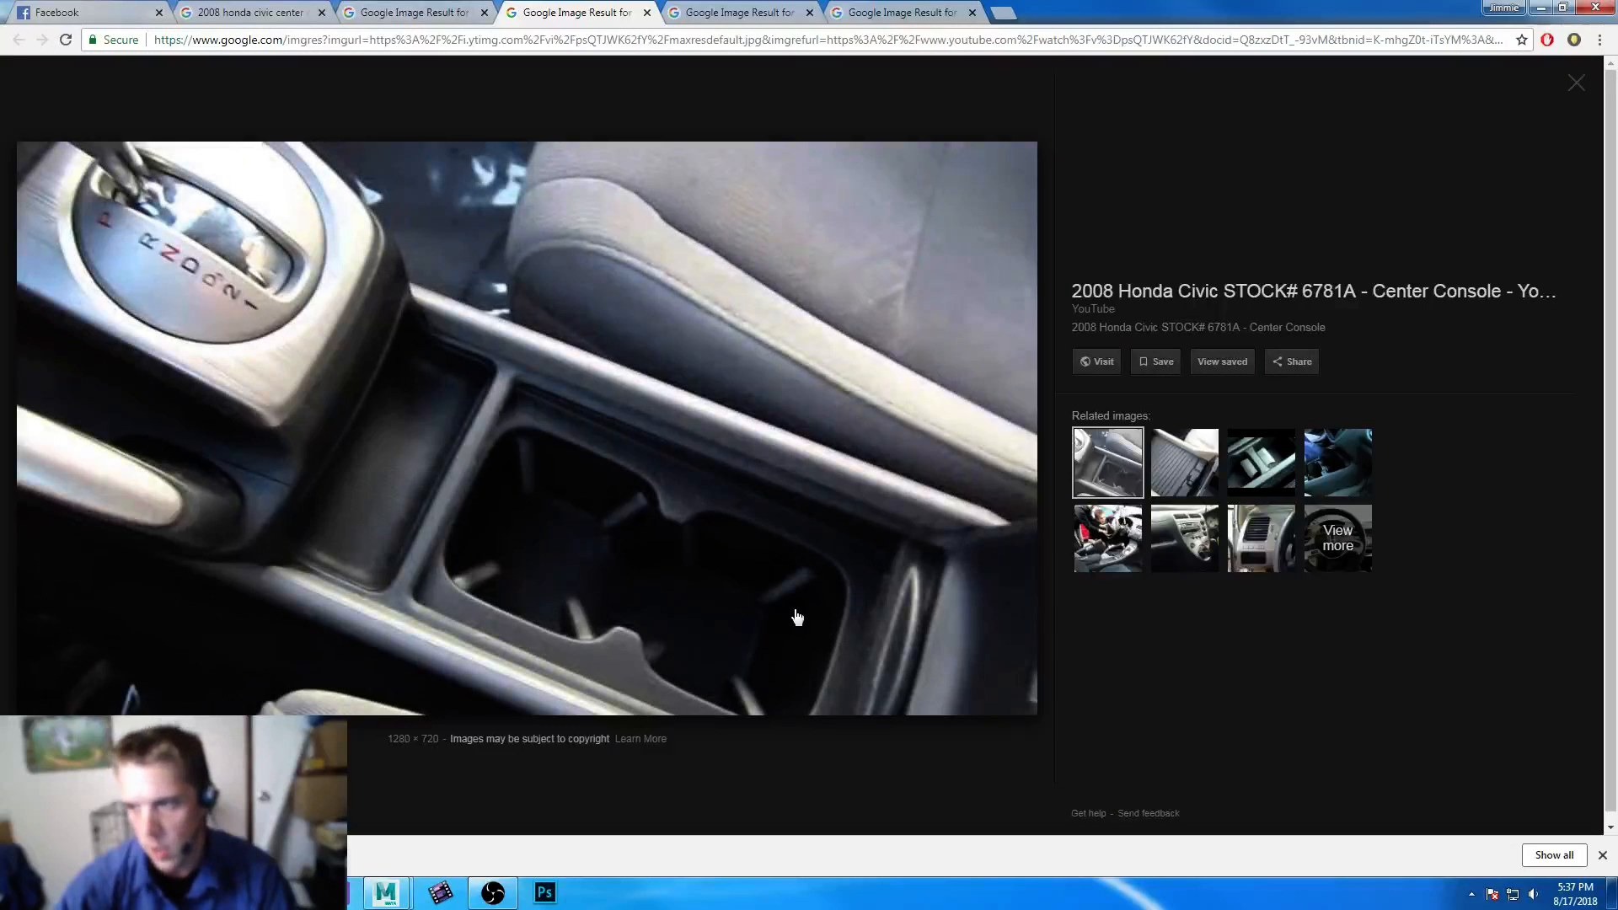
click(734, 9)
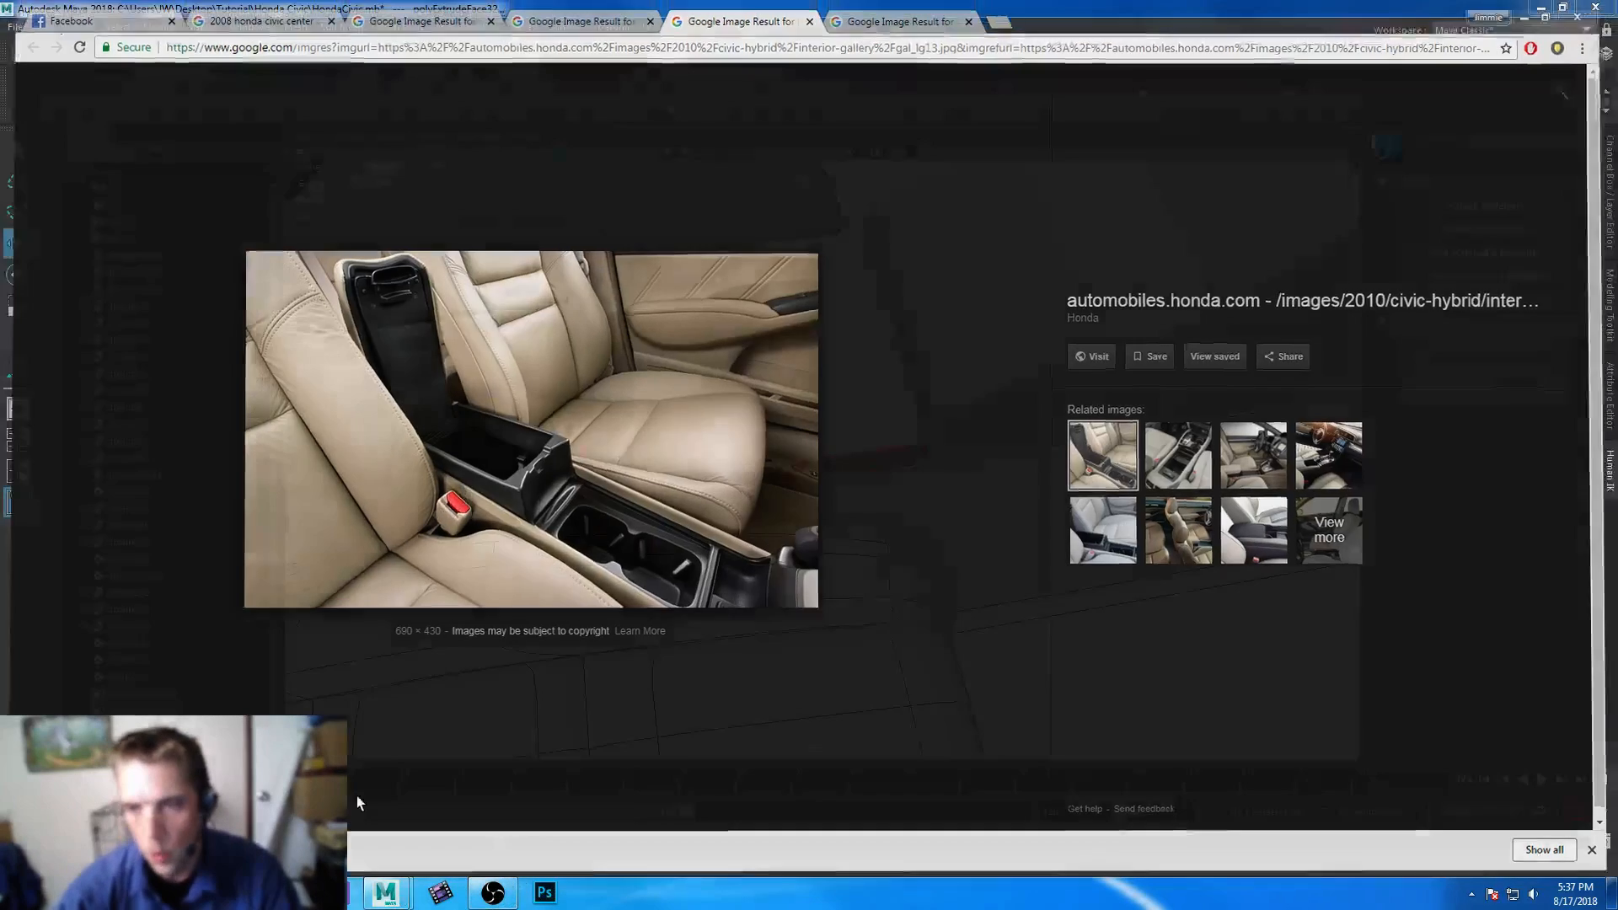
click(386, 893)
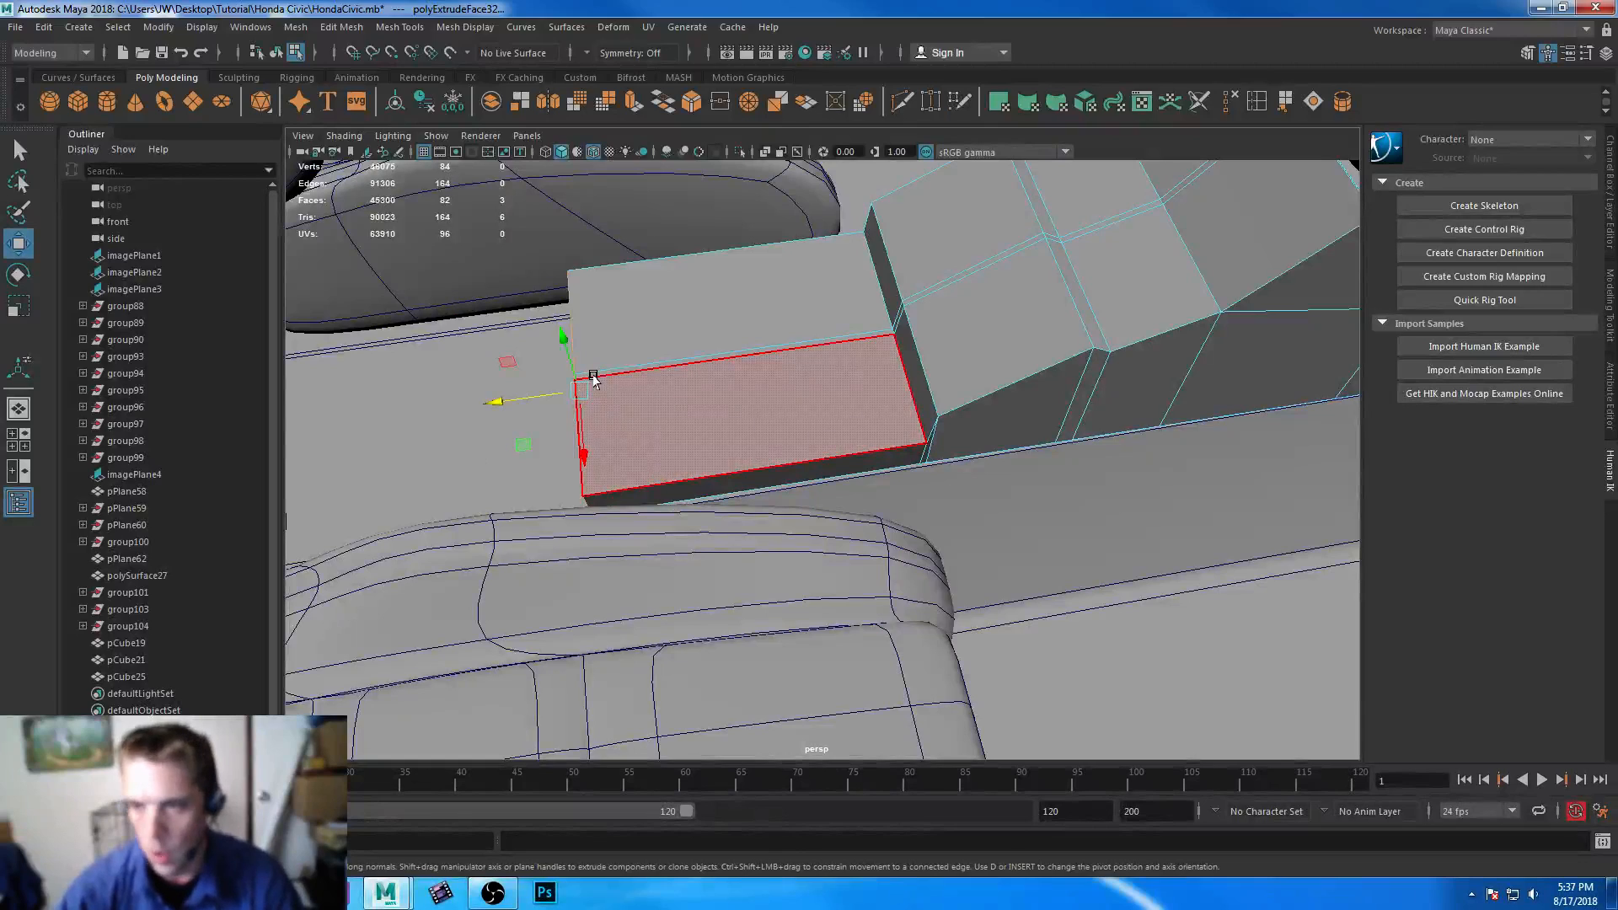
Step: Undo a trial move of the low section's end faces and extrude those three faces again
drag(497, 401, 424, 400)
key(ctrl+z)
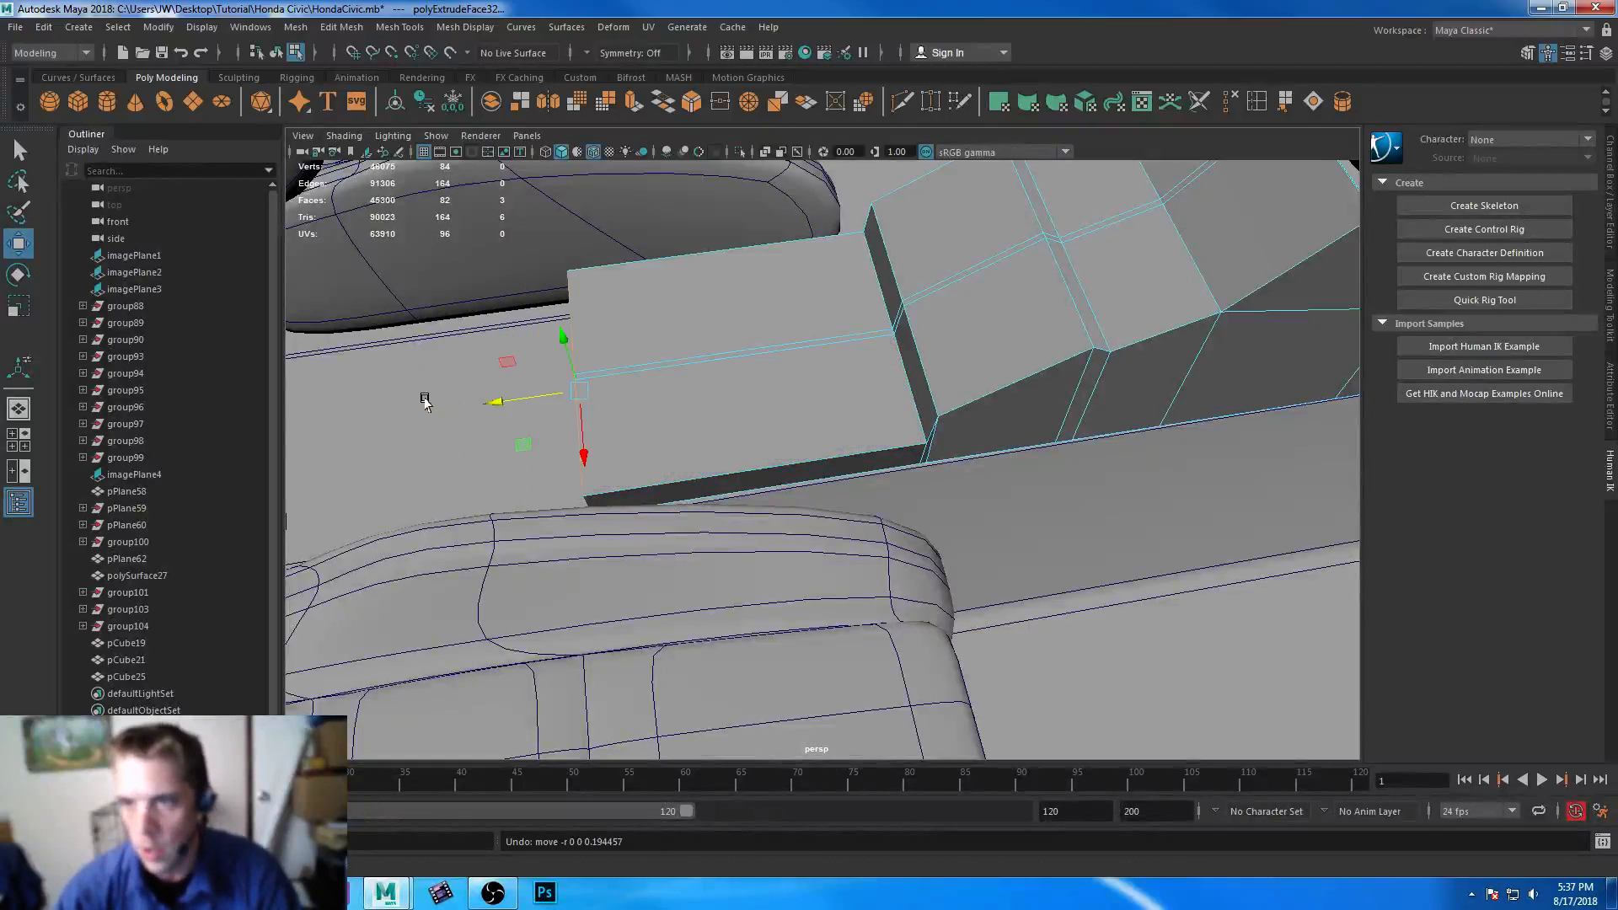
key(ctrl+e)
key(w)
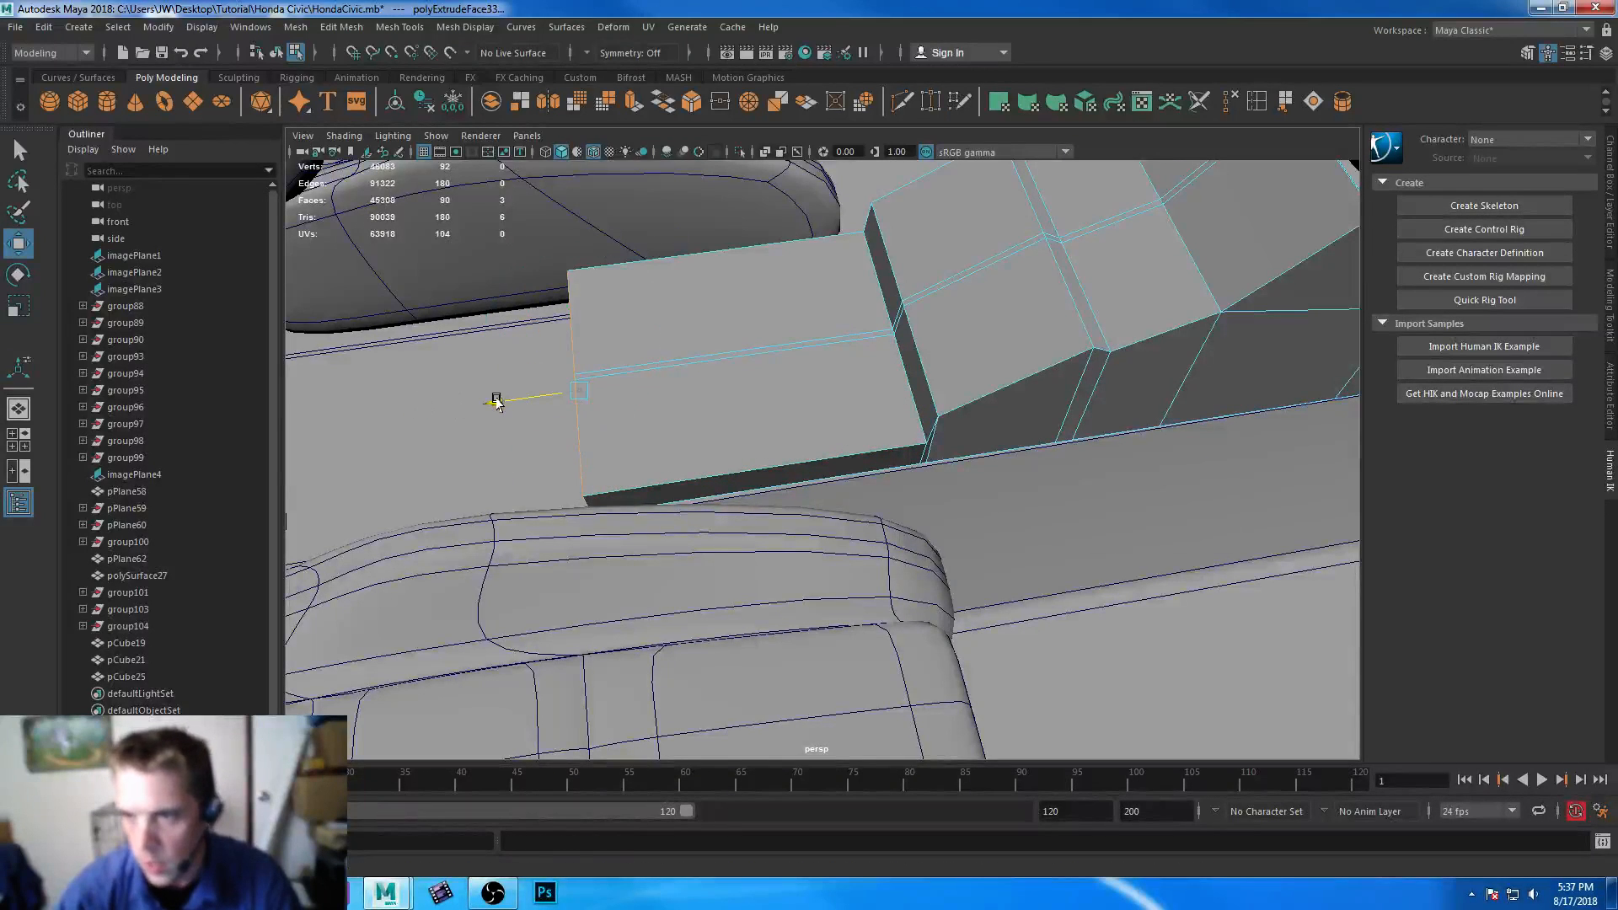
alt+drag(501, 400, 869, 433)
Step: Select the top edges of the low section's rear end and raise them to form the armrest's upright front wall
right_drag(869, 433, 871, 350)
click(831, 492)
shift+click(689, 492)
drag(742, 410, 739, 226)
mouse_move(1020, 417)
alt+mouse_down()
mouse_move(816, 396)
mouse_move(826, 411)
mouse_move(1019, 408)
alt+mouse_up()
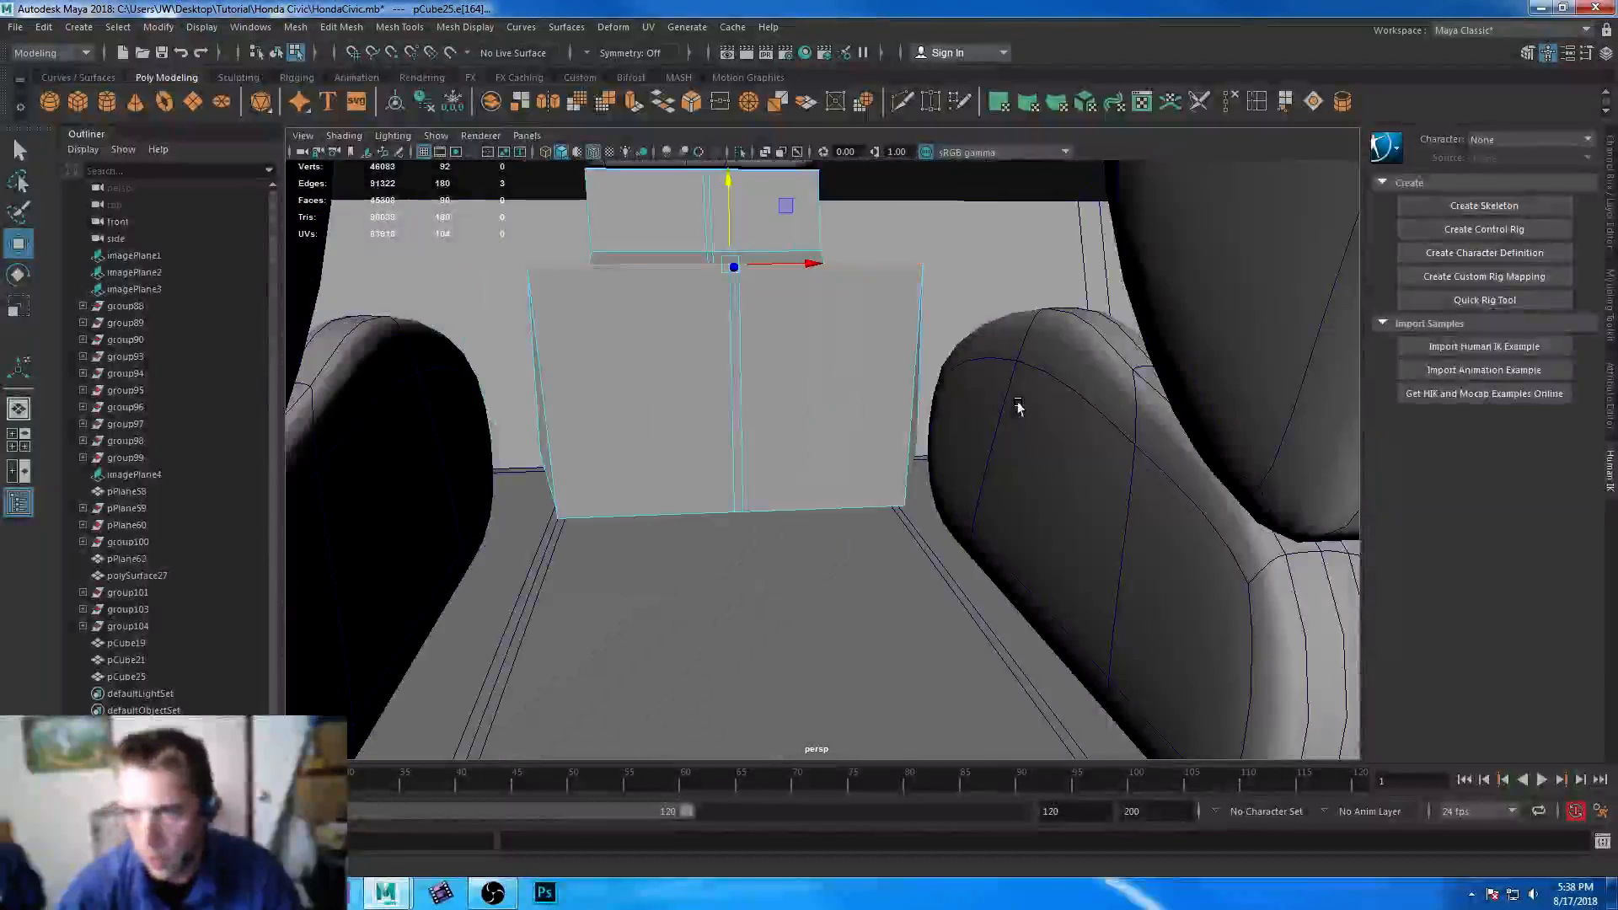
Step: Extrude the three tall rear faces backward in successive sections to form the armrest box between the front seats
right_drag(785, 321, 784, 358)
click(786, 342)
shift+click(741, 319)
shift+click(706, 338)
alt+drag(877, 484, 553, 459)
click(628, 102)
key(ctrl+e)
key(ctrl+e)
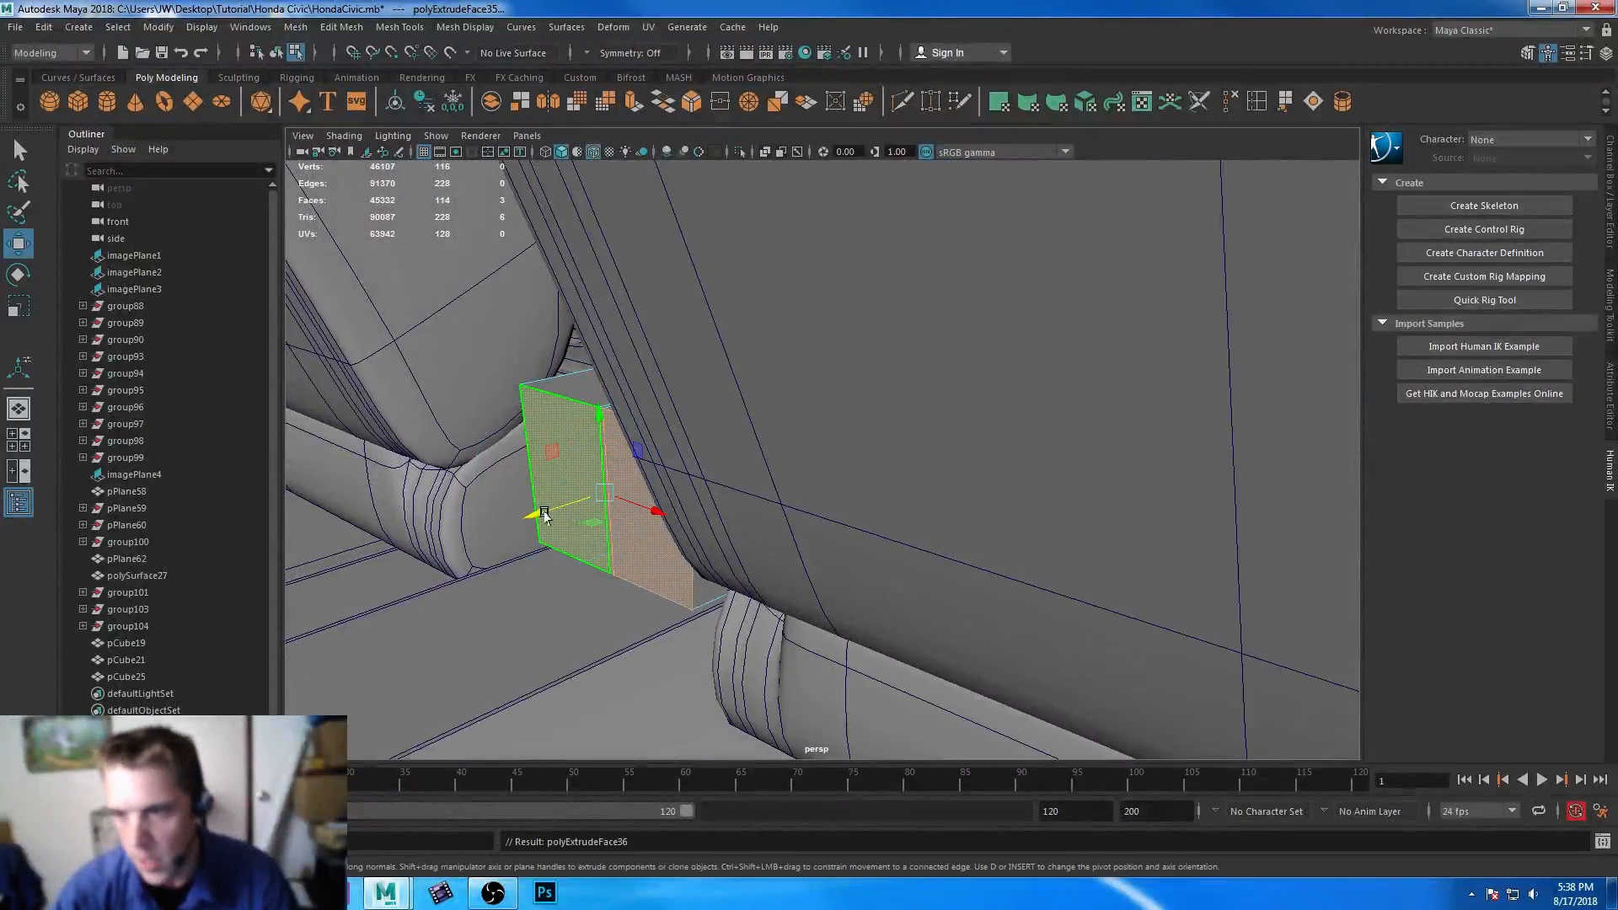
drag(532, 516, 519, 520)
Step: Check the console in smooth preview and move the edge loop behind the armrest box's front wall farther rearward
scroll(665, 477, down, 4)
alt+drag(665, 477, 733, 455)
right_drag(763, 408, 764, 450)
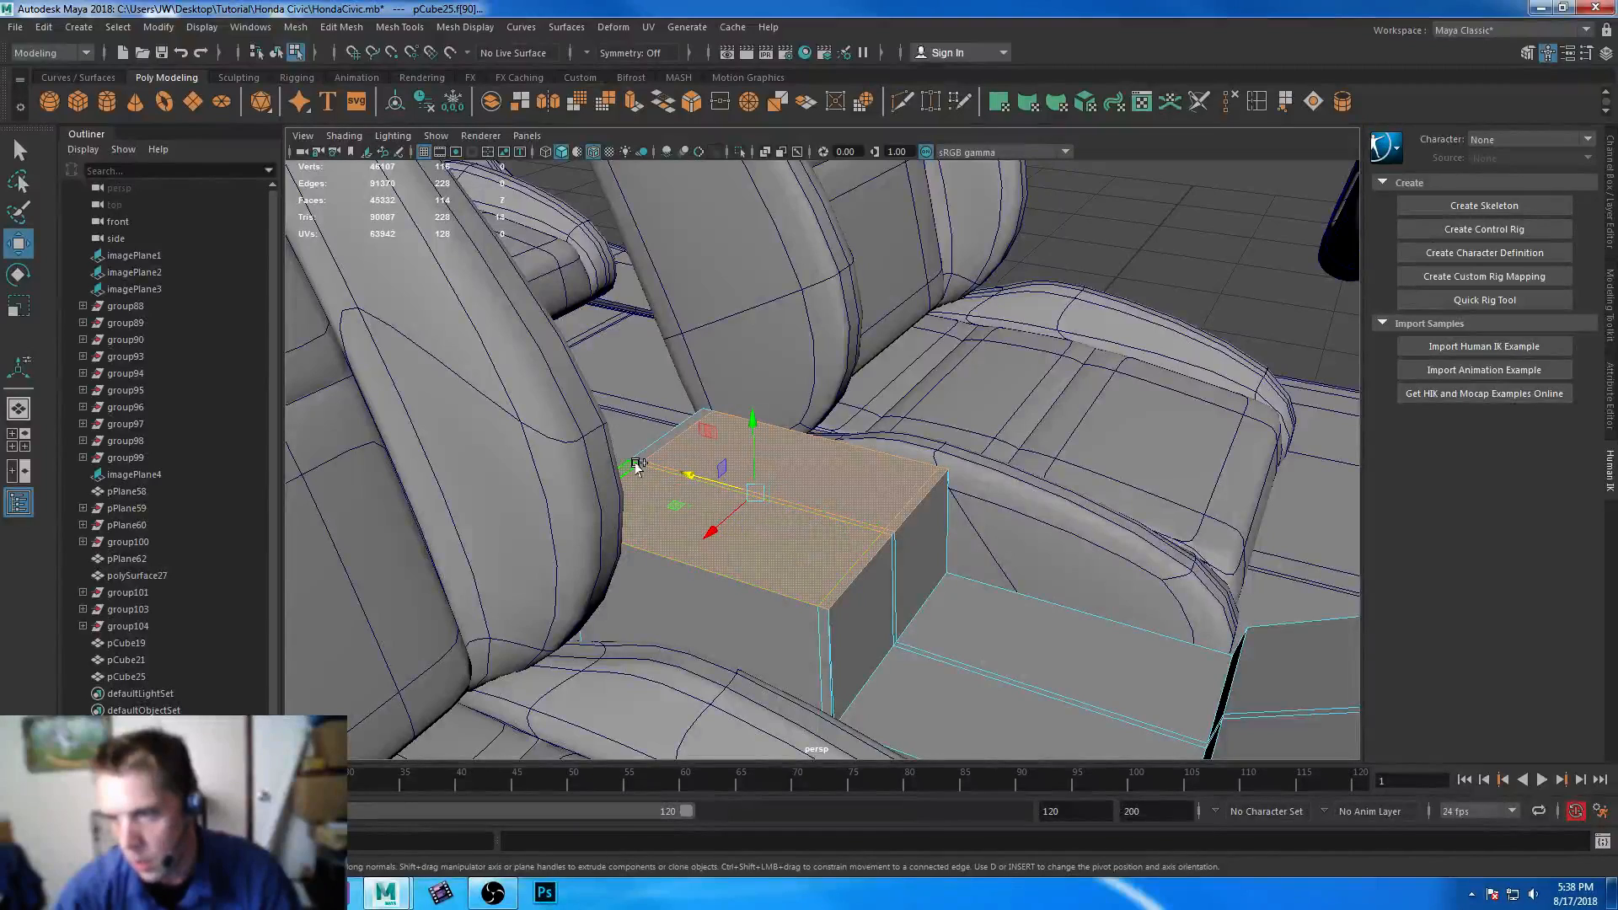
alt+drag(712, 562, 635, 475)
key(3)
right_drag(635, 406, 657, 316)
double_click(605, 491)
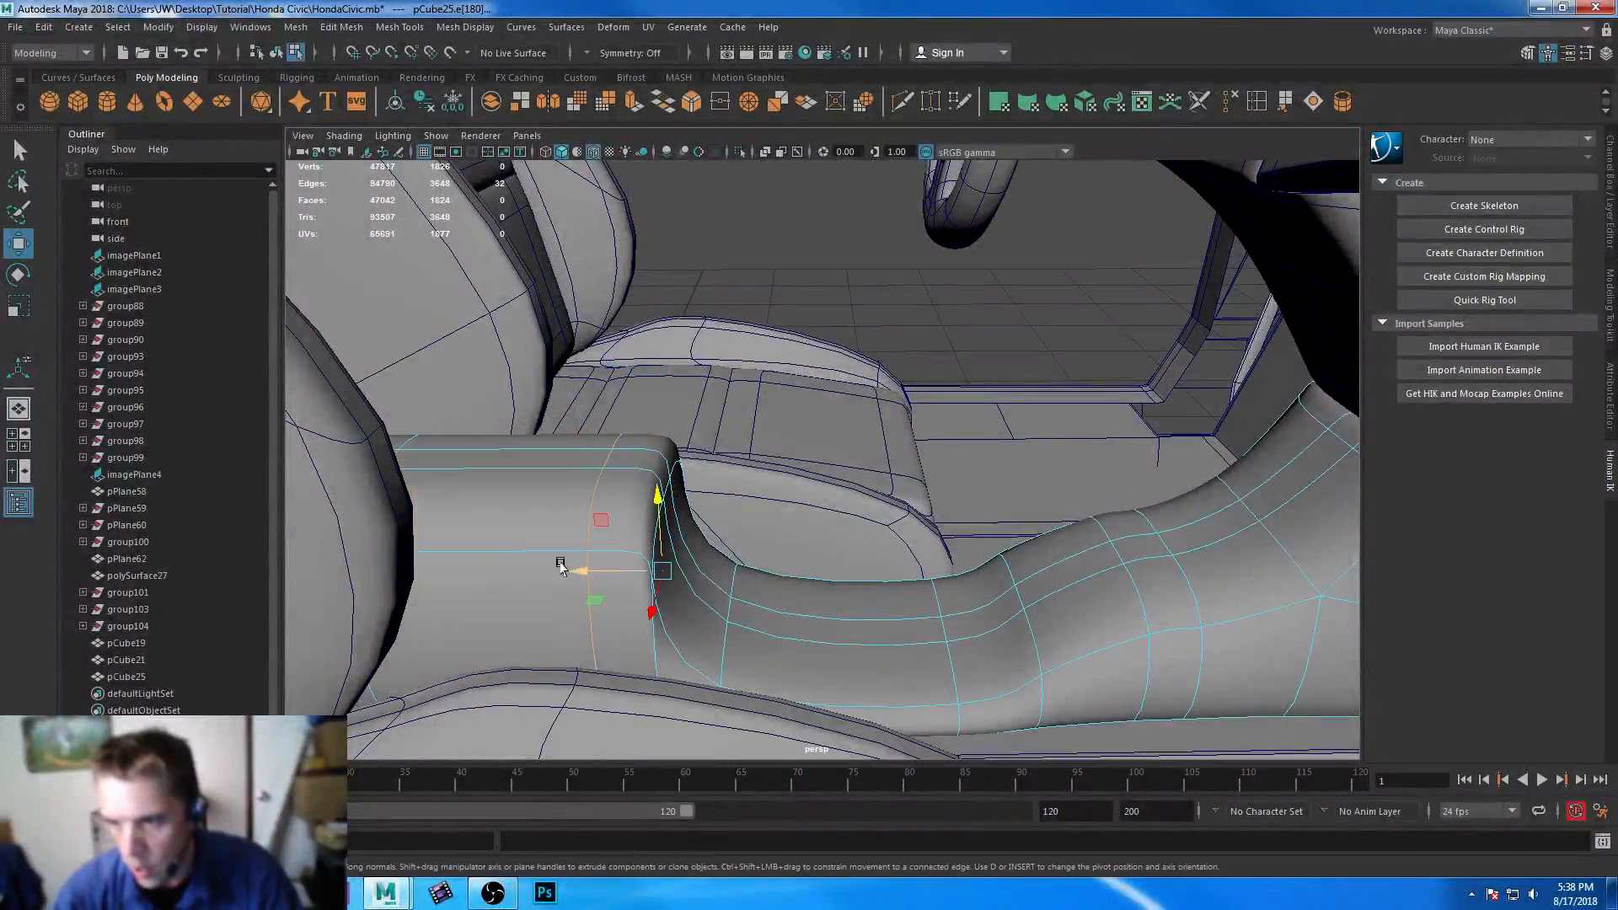
drag(561, 567, 470, 569)
alt+drag(860, 621, 824, 607)
key(1)
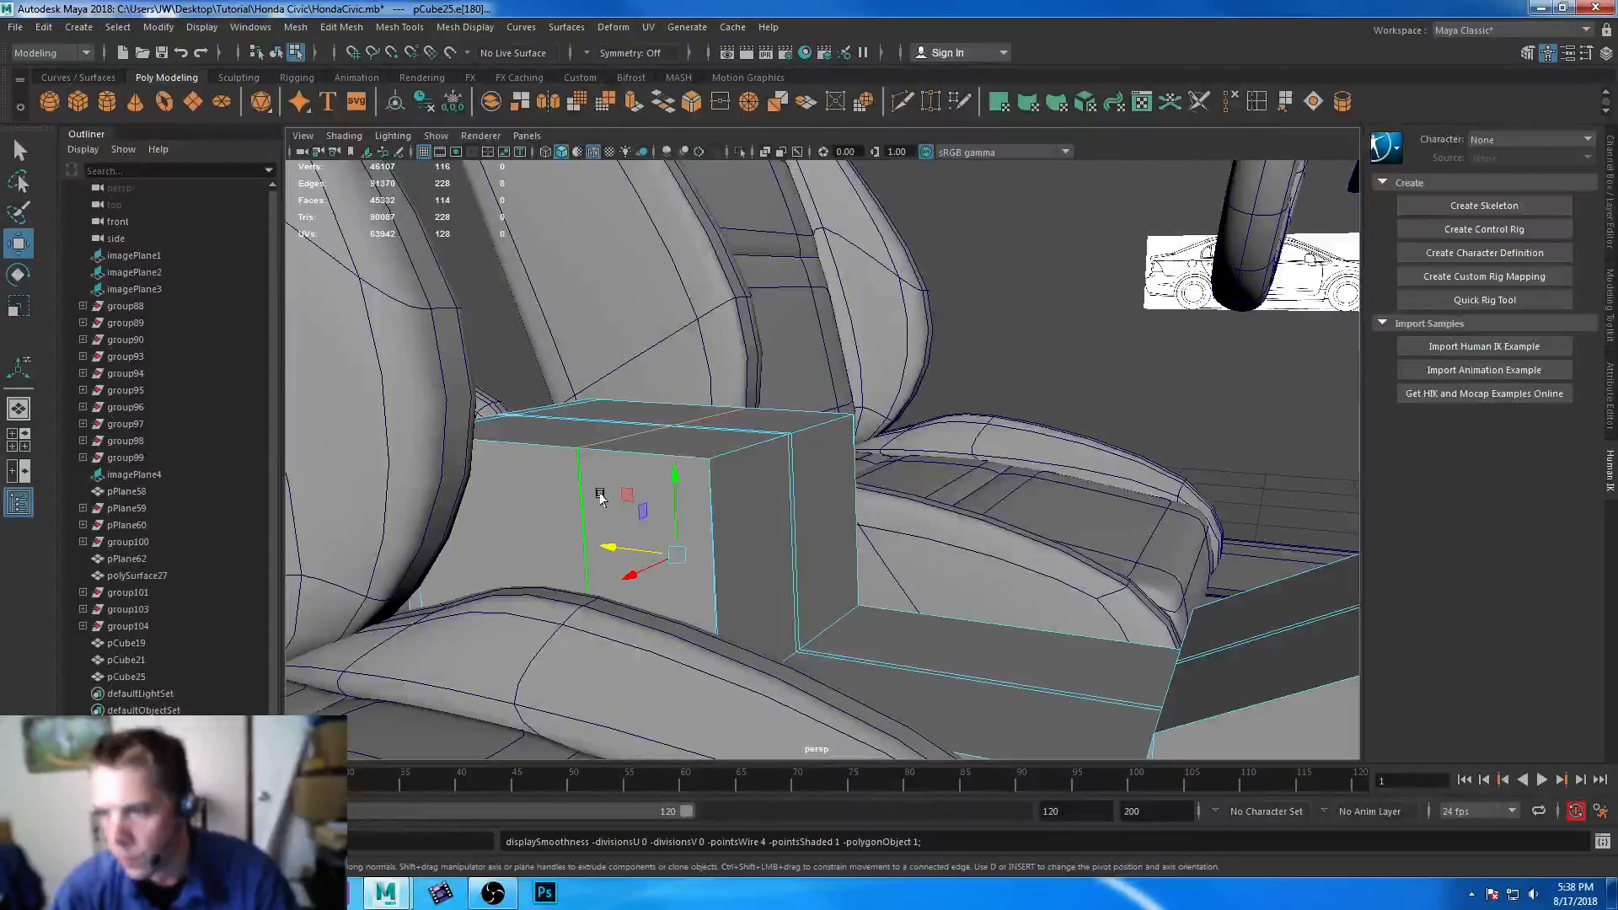
click(1257, 102)
click(710, 492)
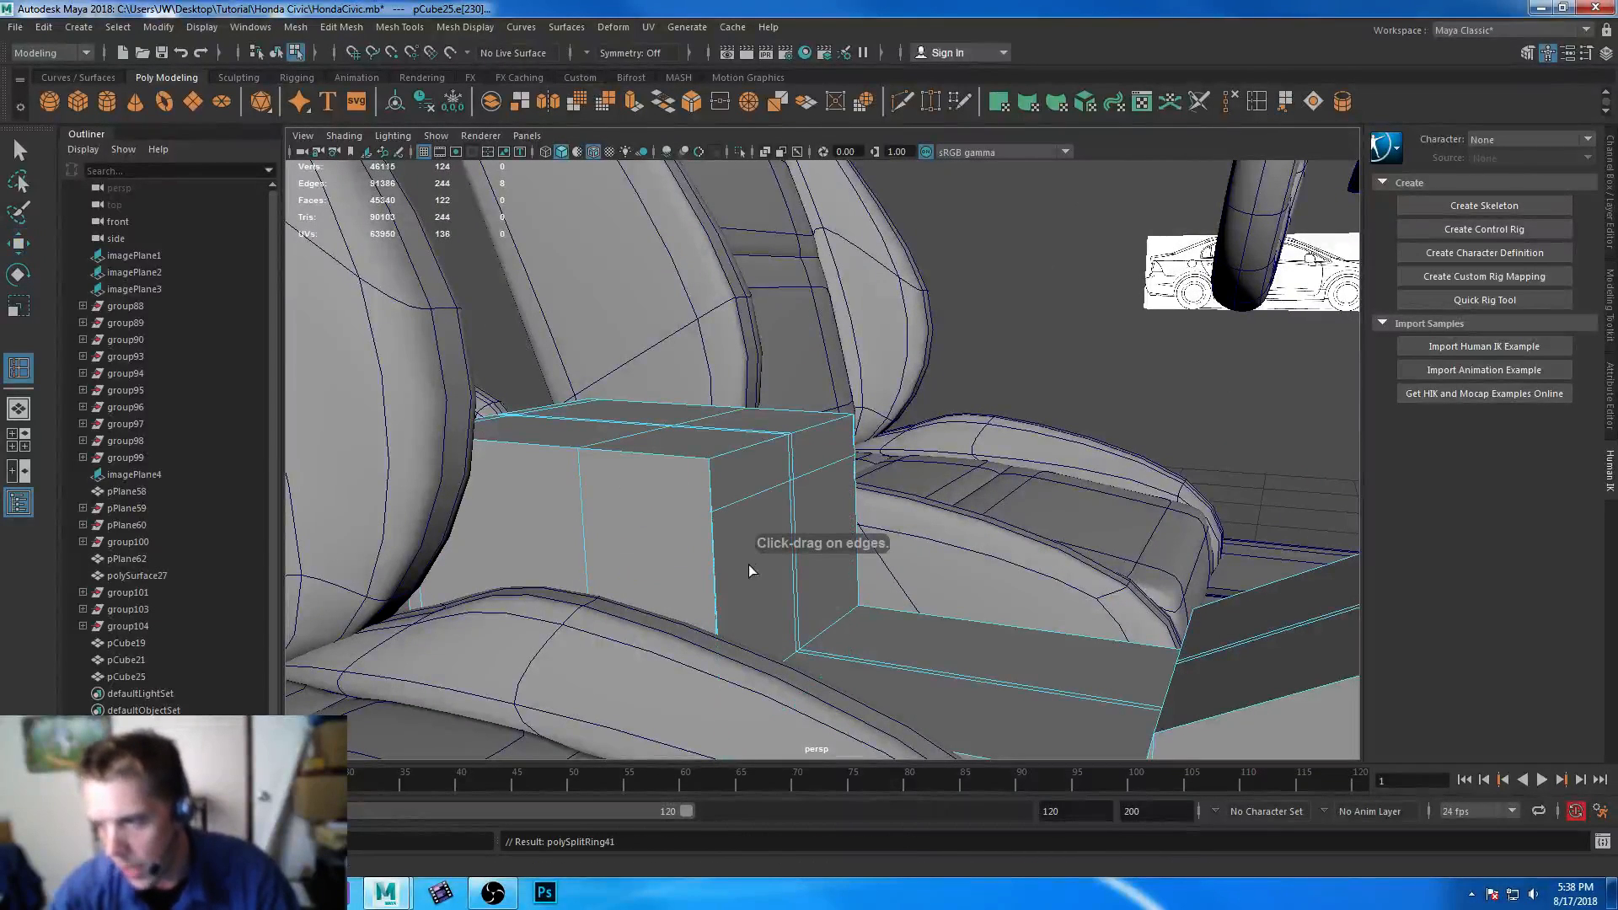
alt+right_drag(742, 449, 744, 545)
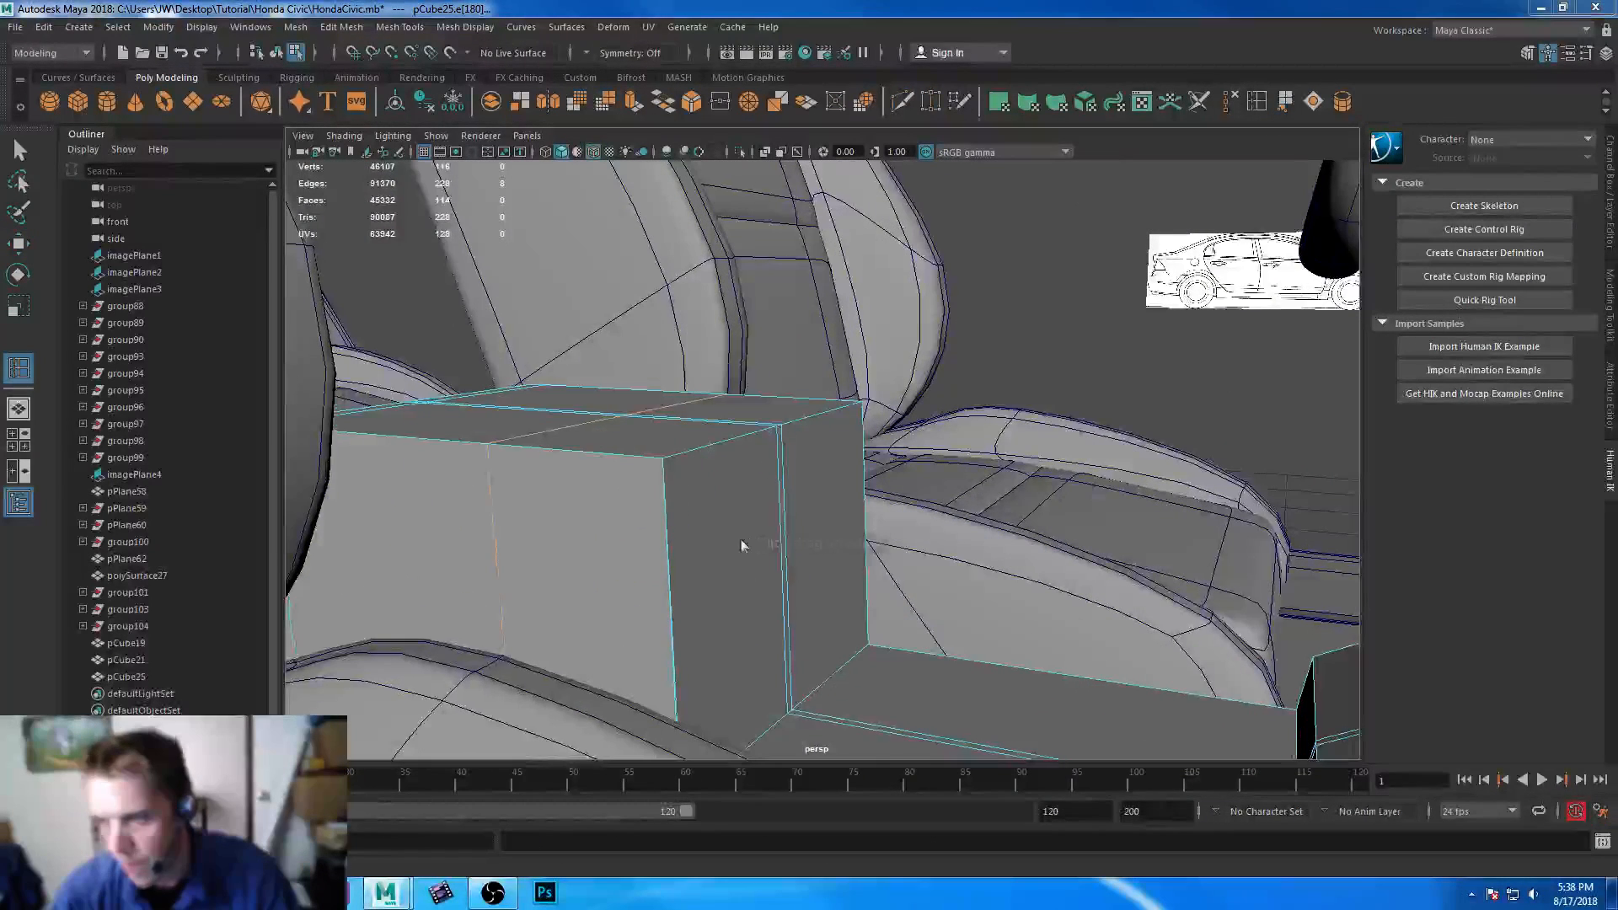
alt+drag(683, 545, 658, 552)
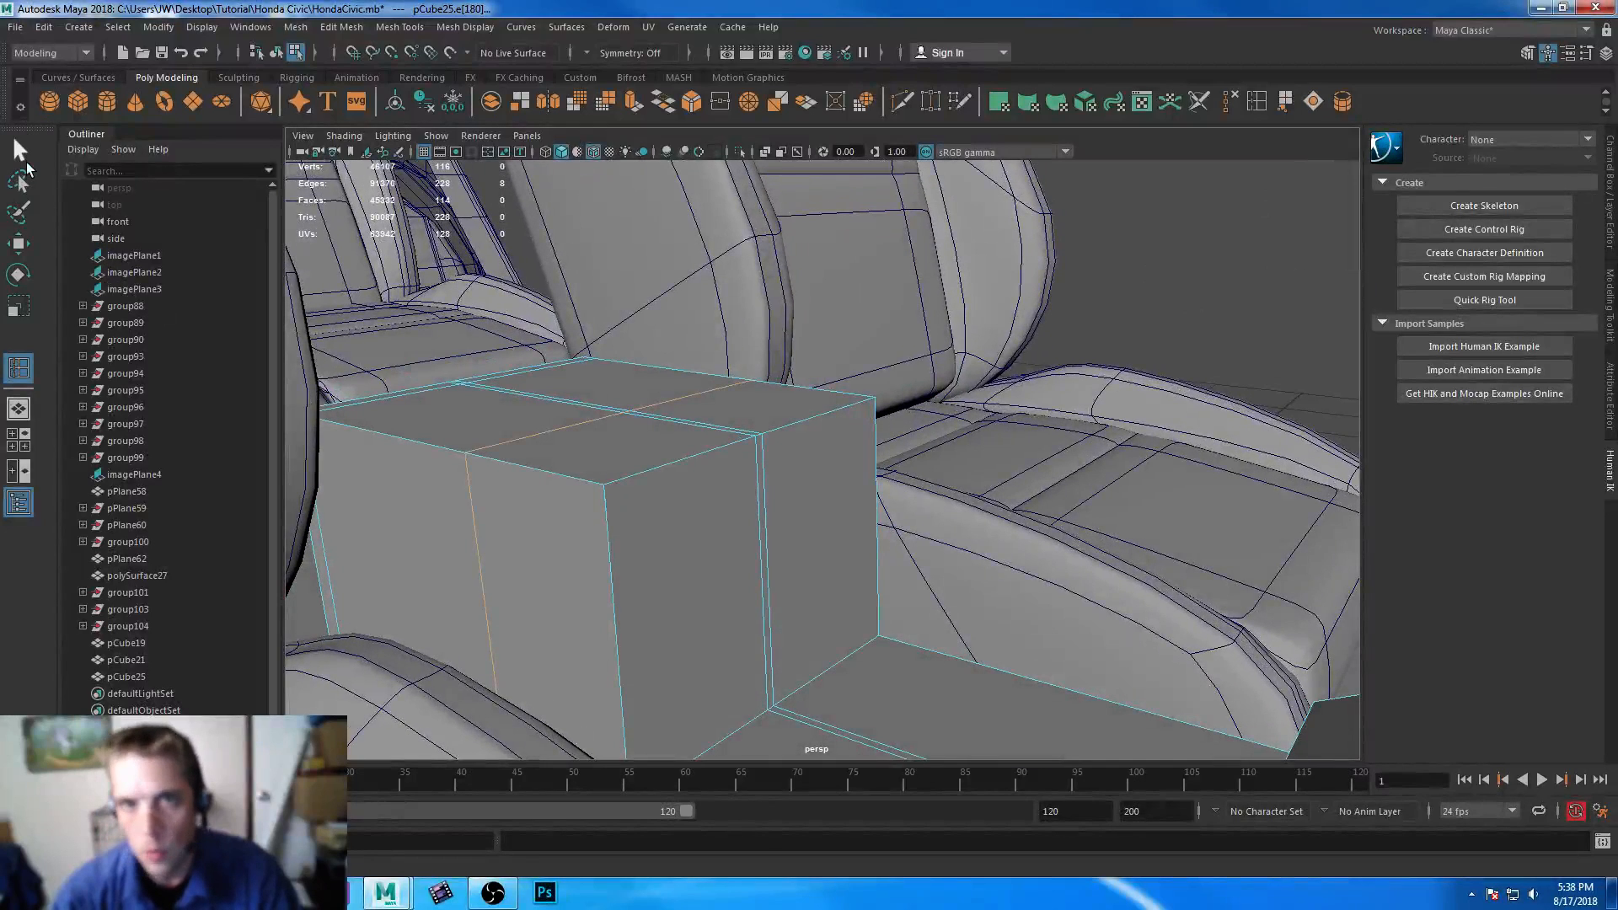
click(21, 153)
Step: Select all the top faces of the armrest box and lower them to reduce the box to a shallow base
right_drag(539, 399, 547, 449)
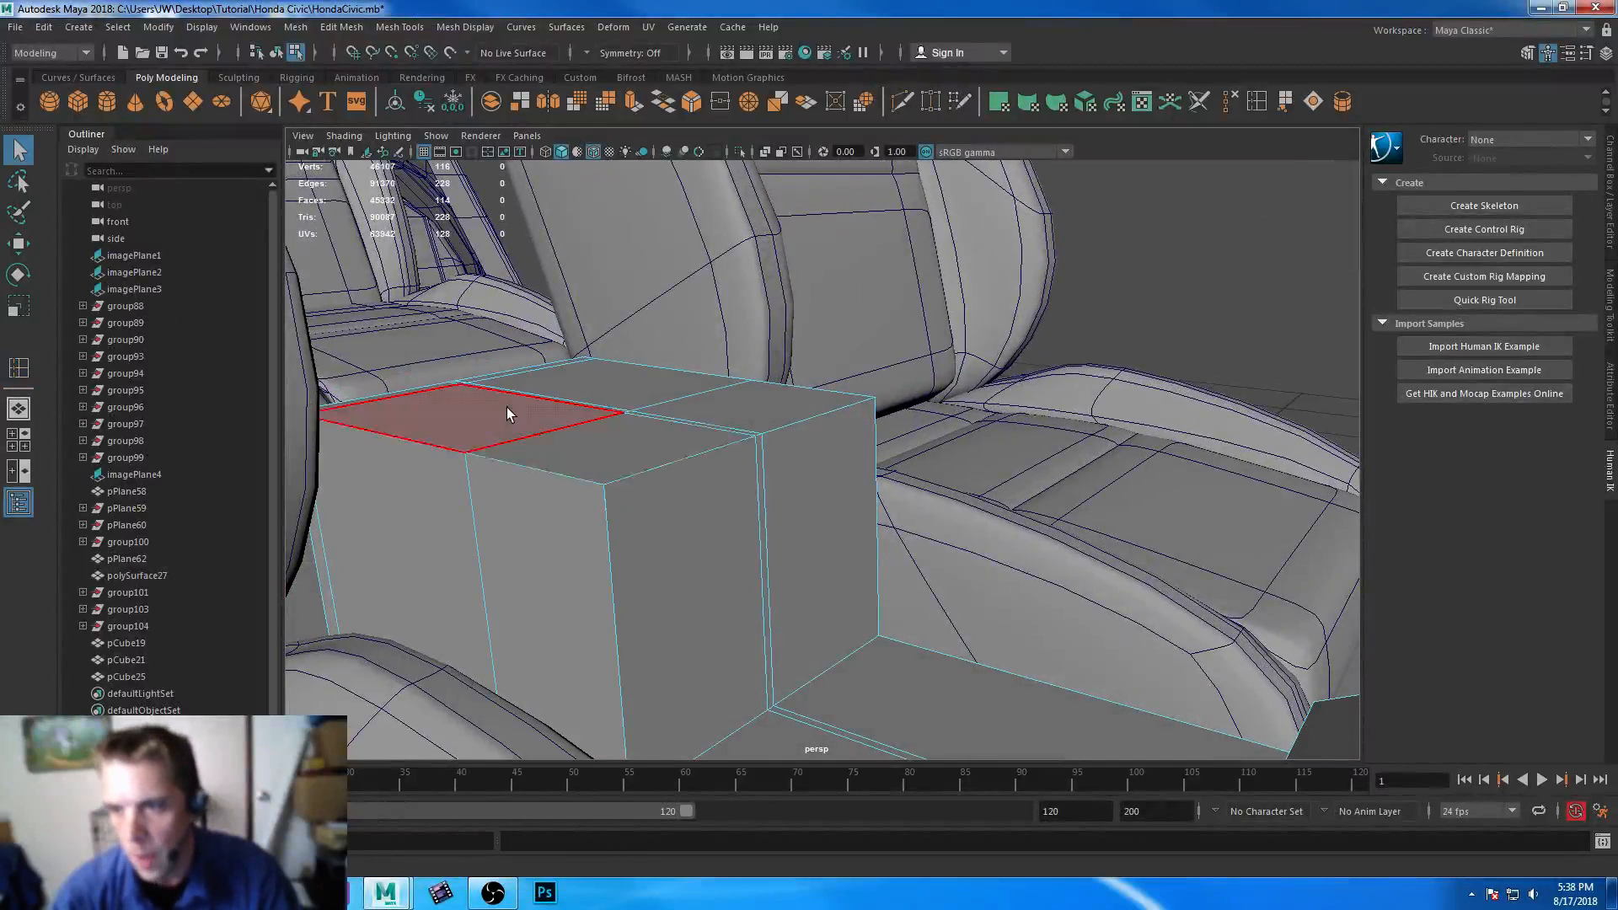
alt+drag(493, 410, 706, 506)
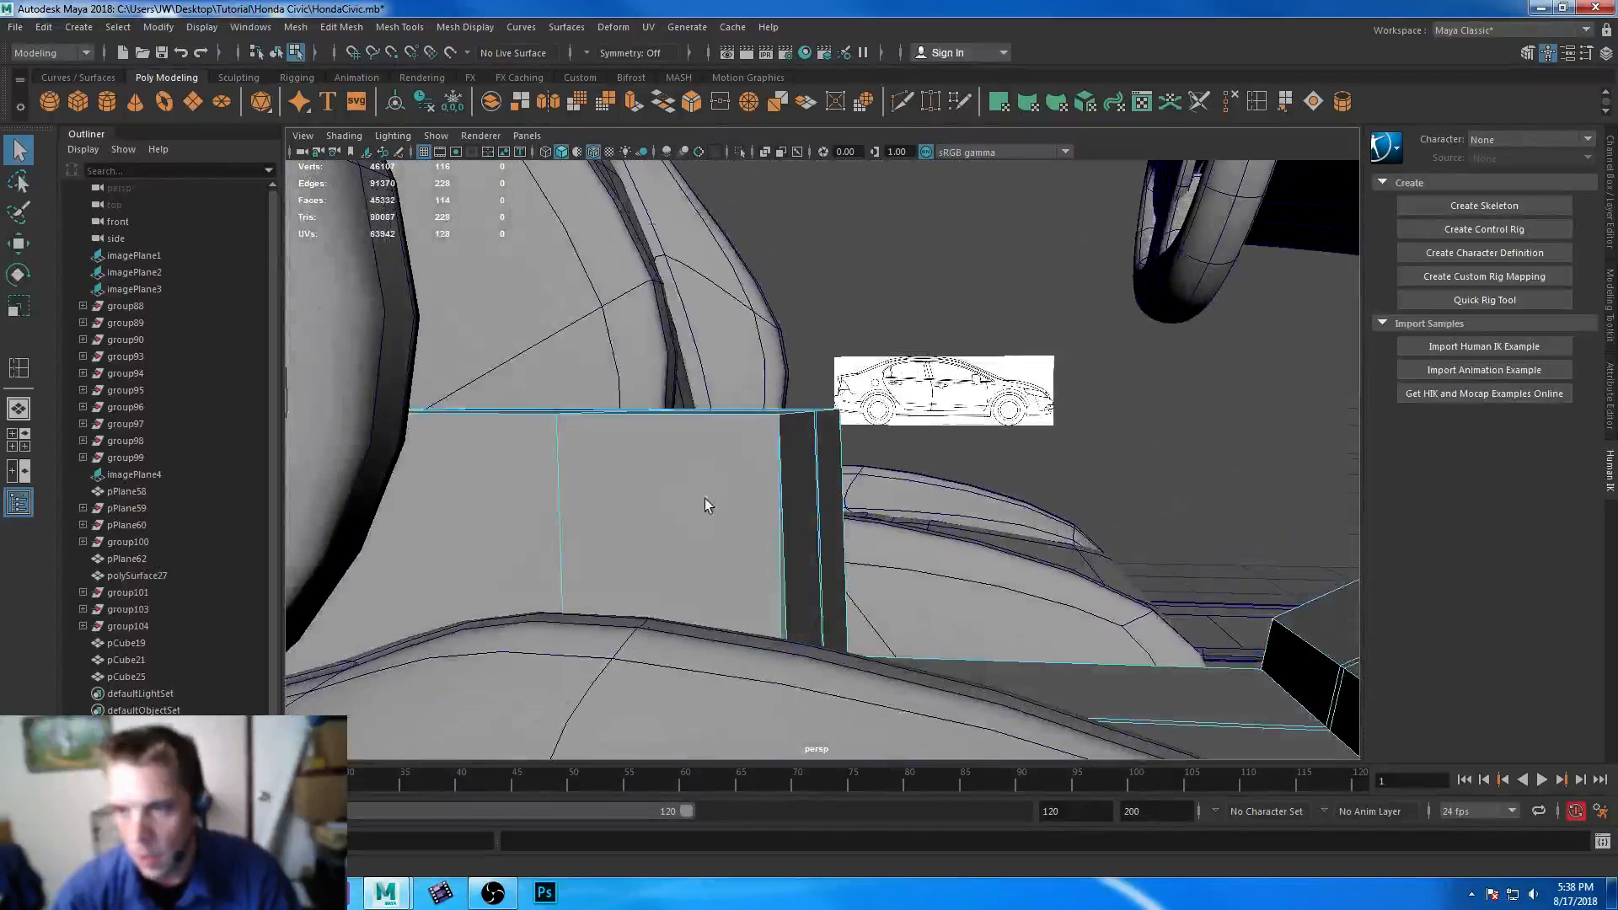
drag(837, 390, 295, 456)
ctrl+drag(1005, 494, 292, 719)
alt+drag(607, 498, 550, 489)
key(w)
drag(592, 328, 590, 513)
Step: Extrude the armrest box's top faces upward, add a second short extrusion above, and preview the console smoothed
click(633, 103)
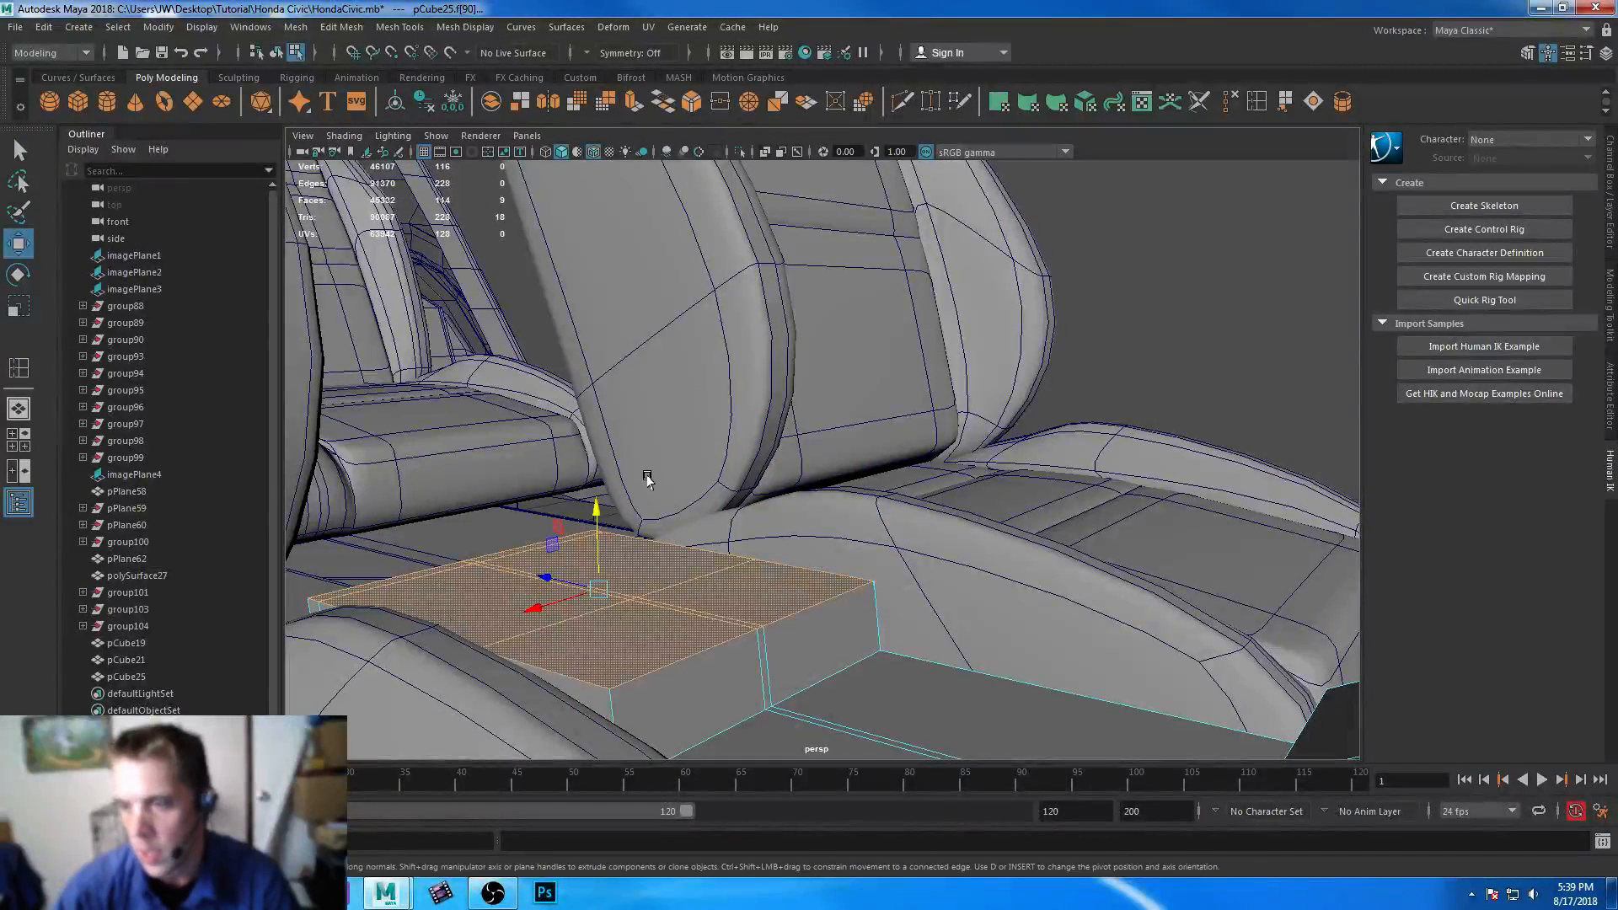
drag(595, 511, 587, 361)
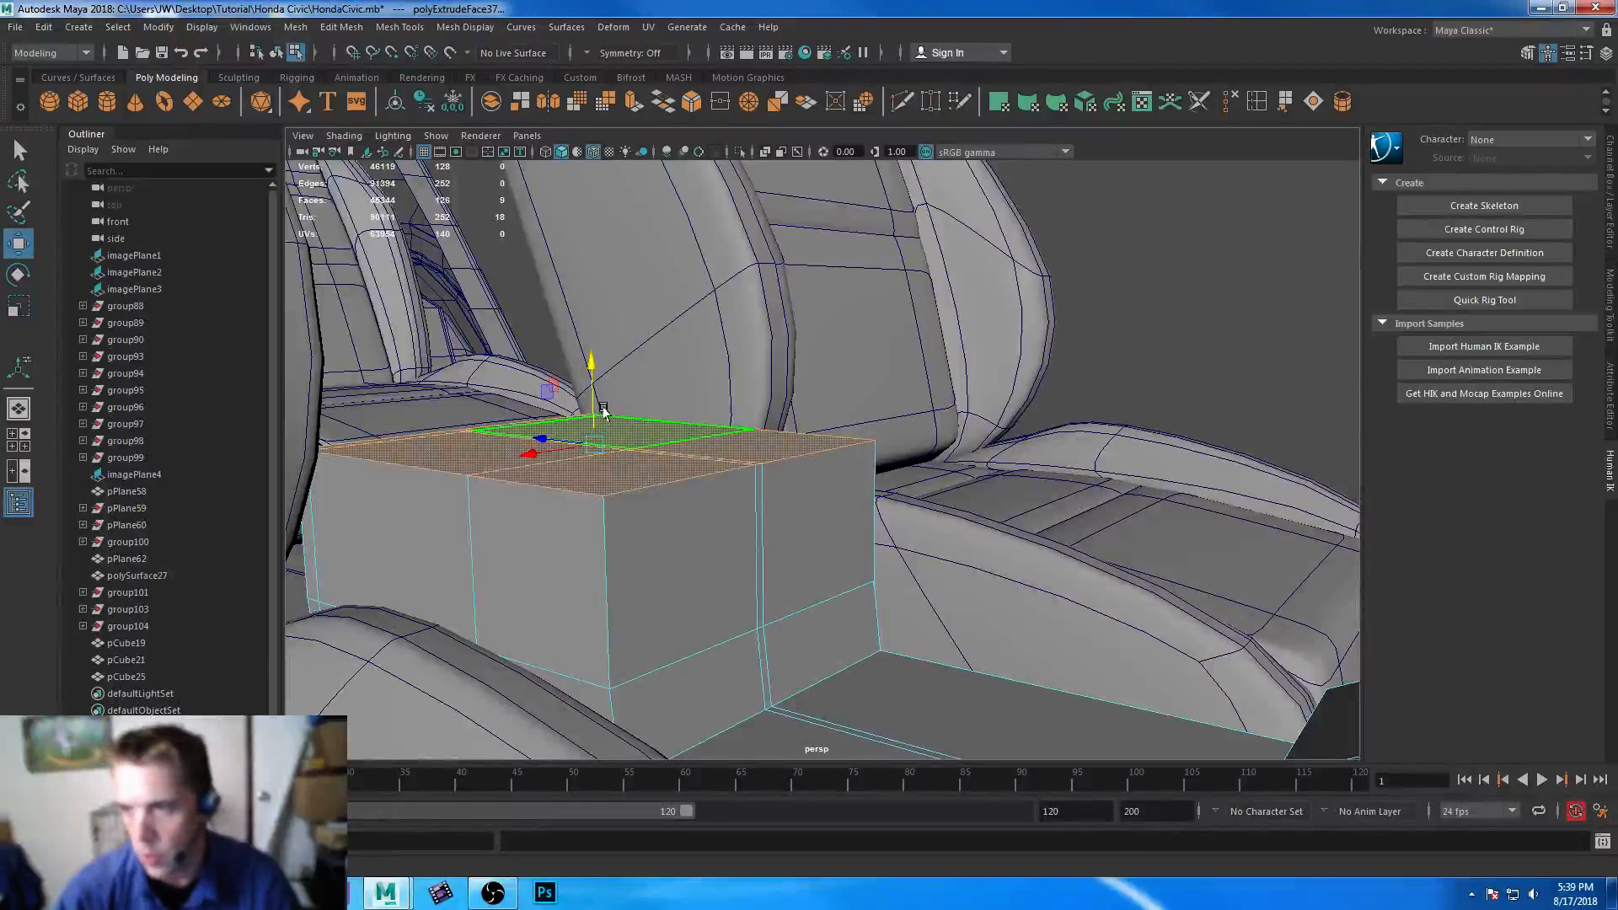
key(ctrl+e)
drag(582, 364, 588, 323)
key(3)
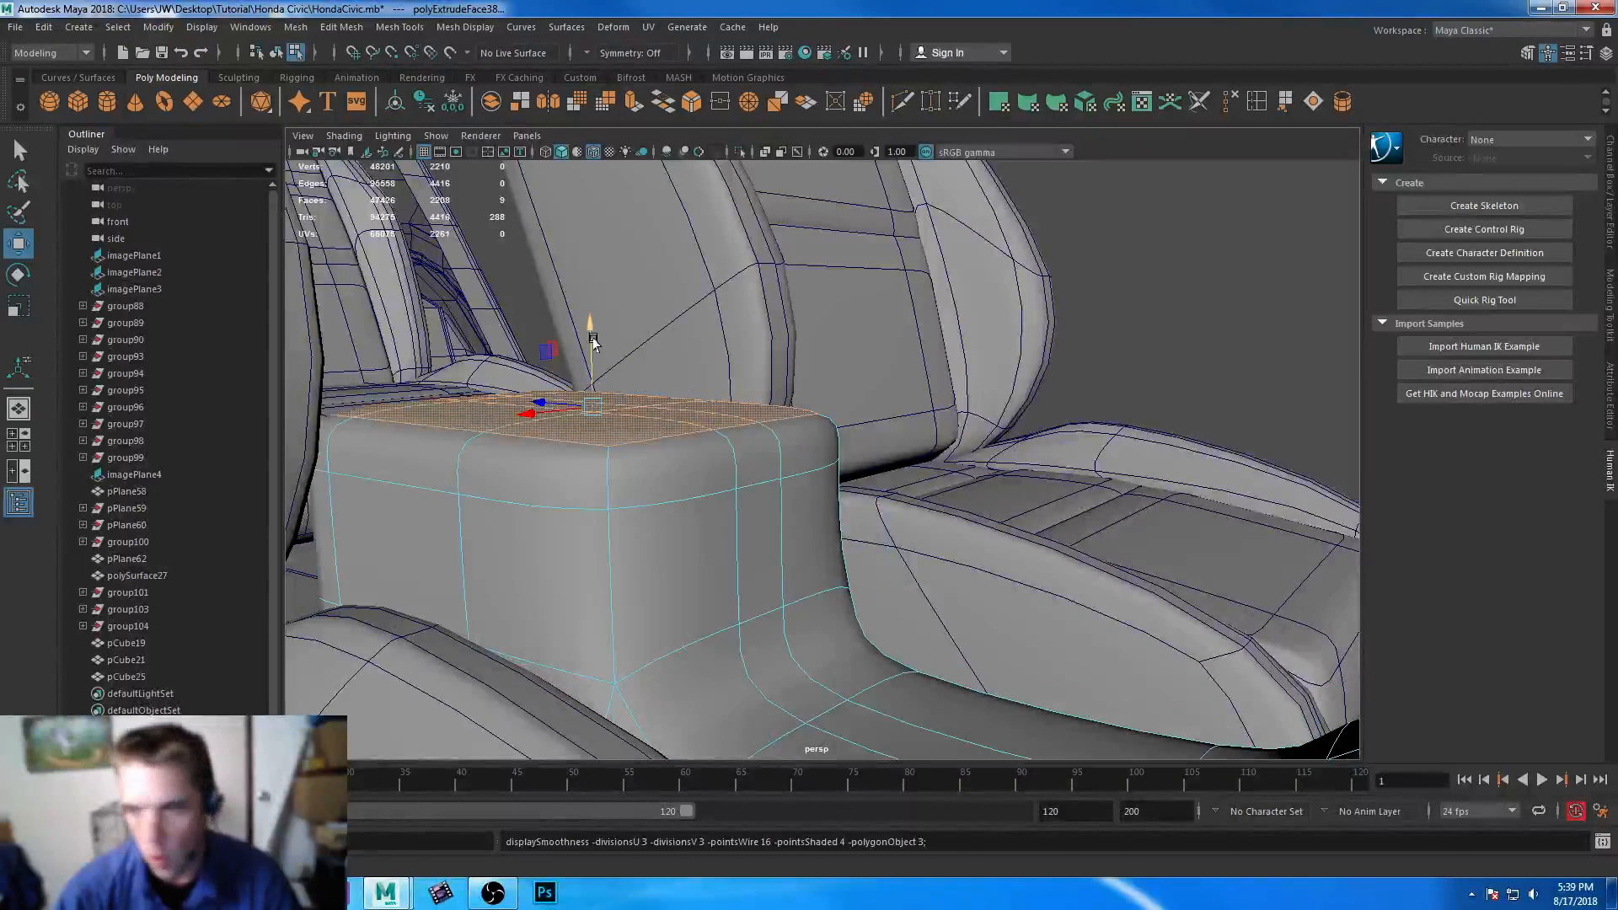
alt+drag(896, 610, 848, 531)
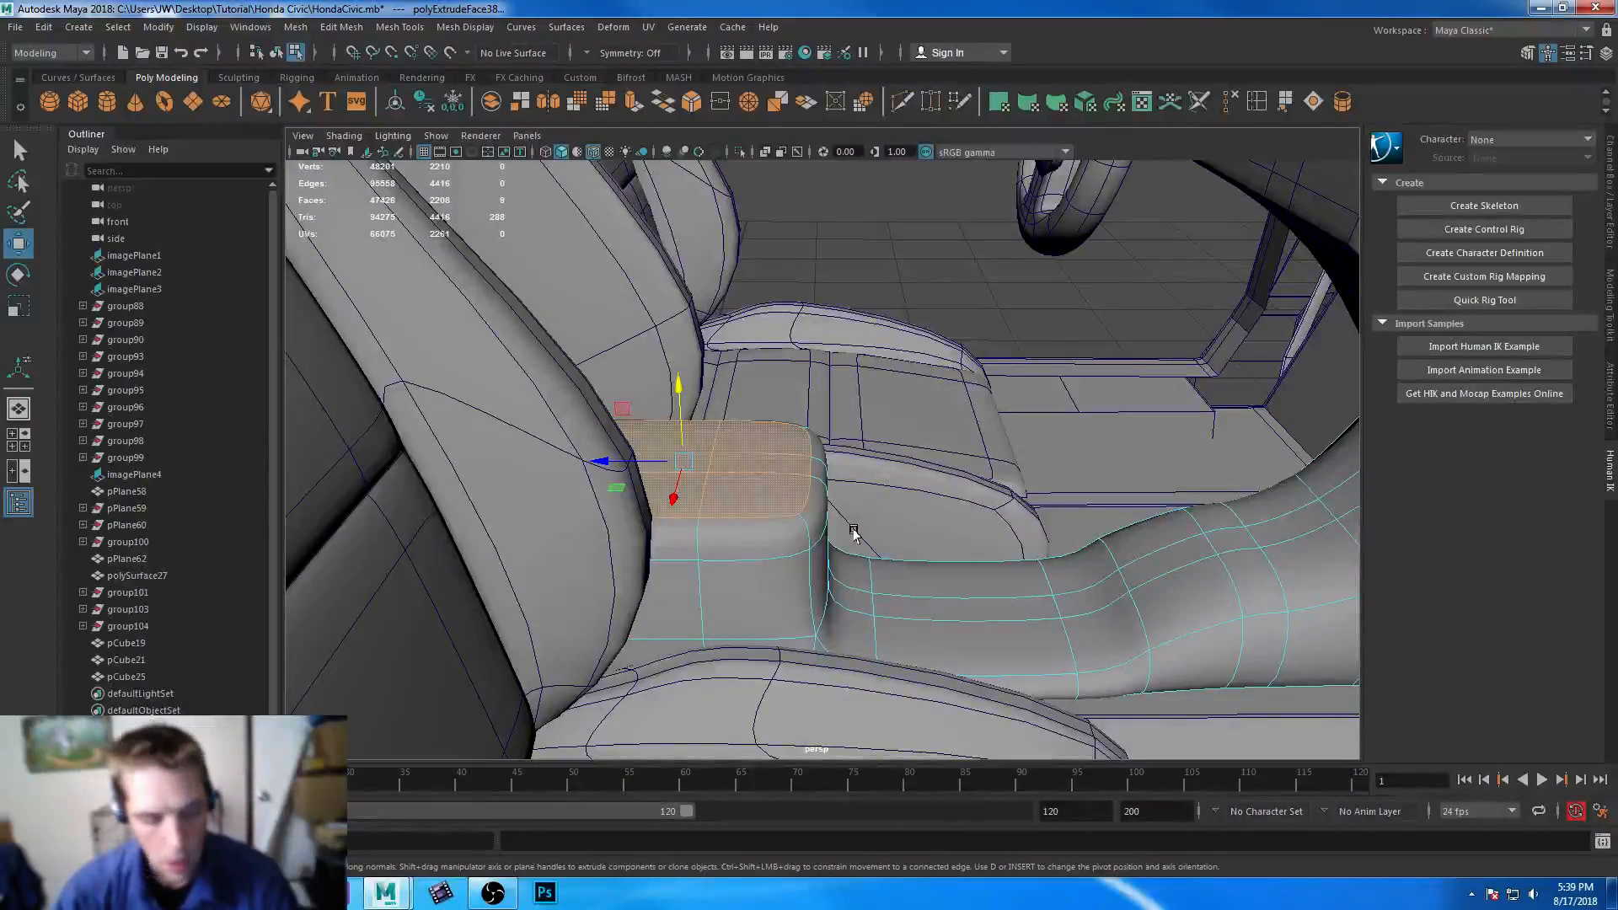
key(r)
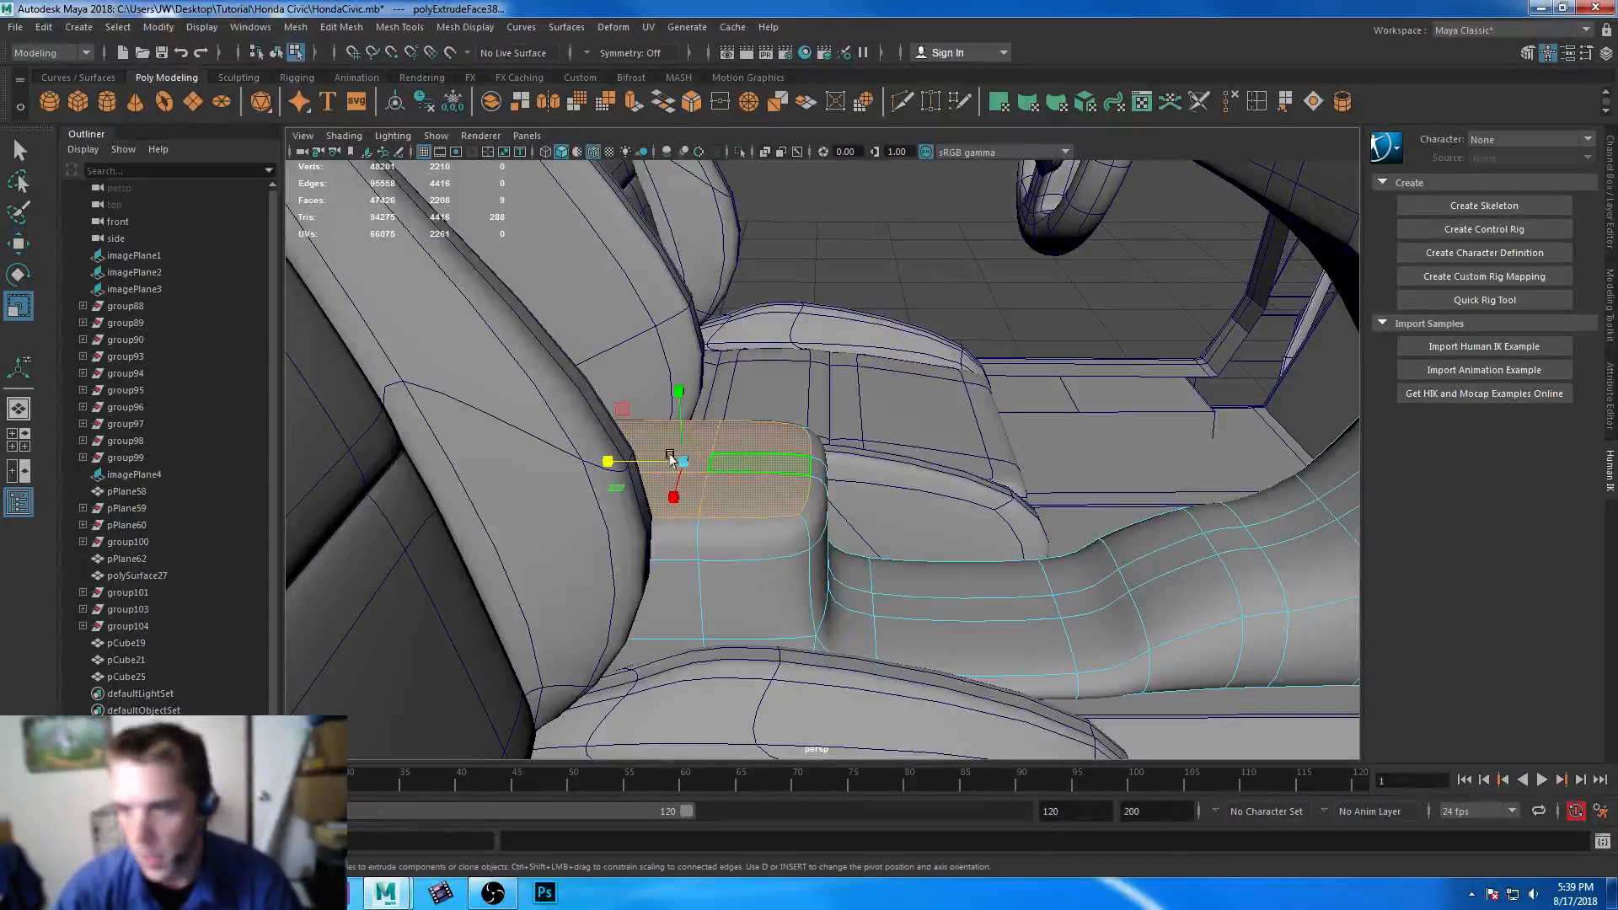
drag(615, 459, 824, 474)
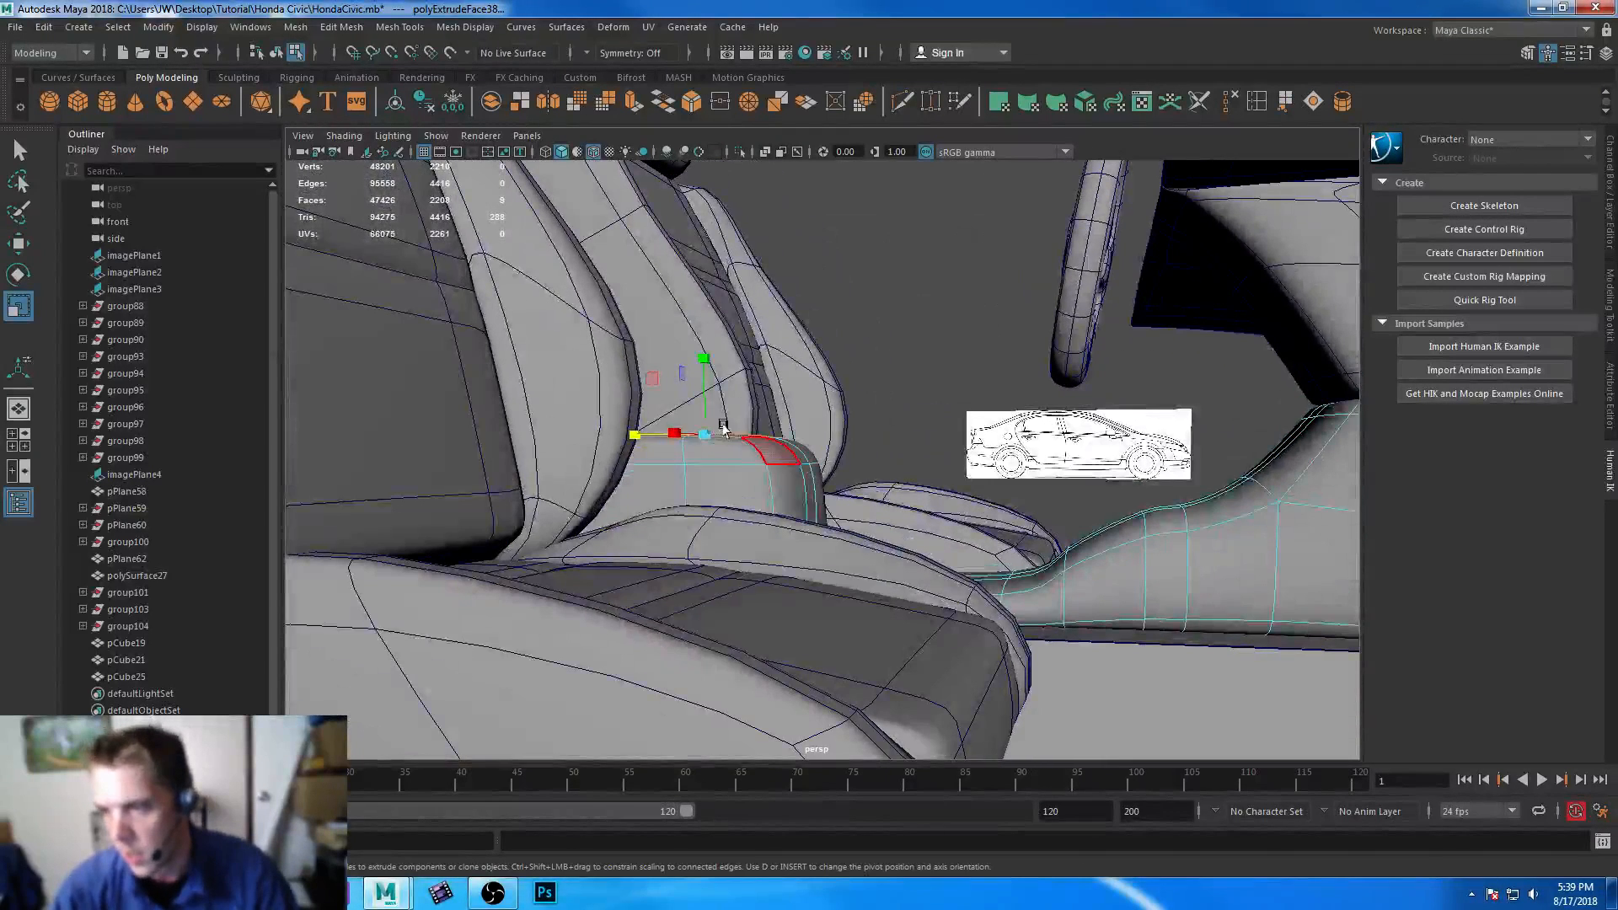
Step: Insert a lengthwise edge loop near the base of the console's side to sharpen its lower edge against the floor tunnel
alt+right_drag(722, 427, 828, 504)
alt+drag(829, 504, 895, 619)
alt+middle_drag(969, 674, 858, 621)
alt+right_drag(858, 621, 744, 535)
alt+drag(745, 535, 843, 573)
alt+middle_drag(1070, 562, 818, 582)
alt+drag(816, 578, 780, 553)
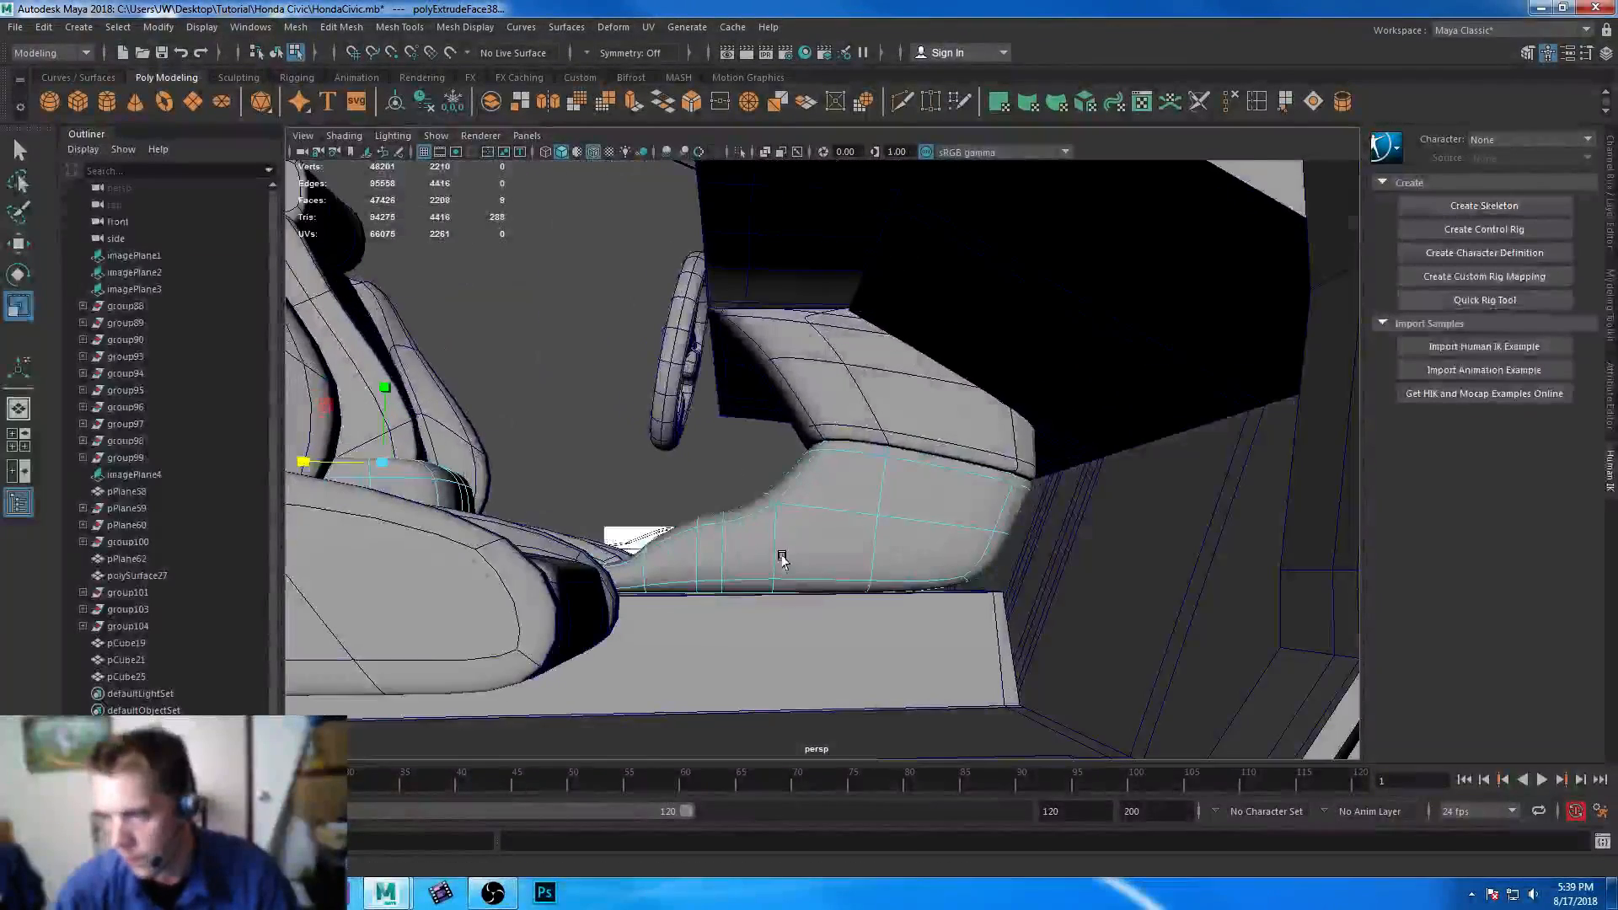
alt+right_drag(780, 553, 961, 777)
click(927, 520)
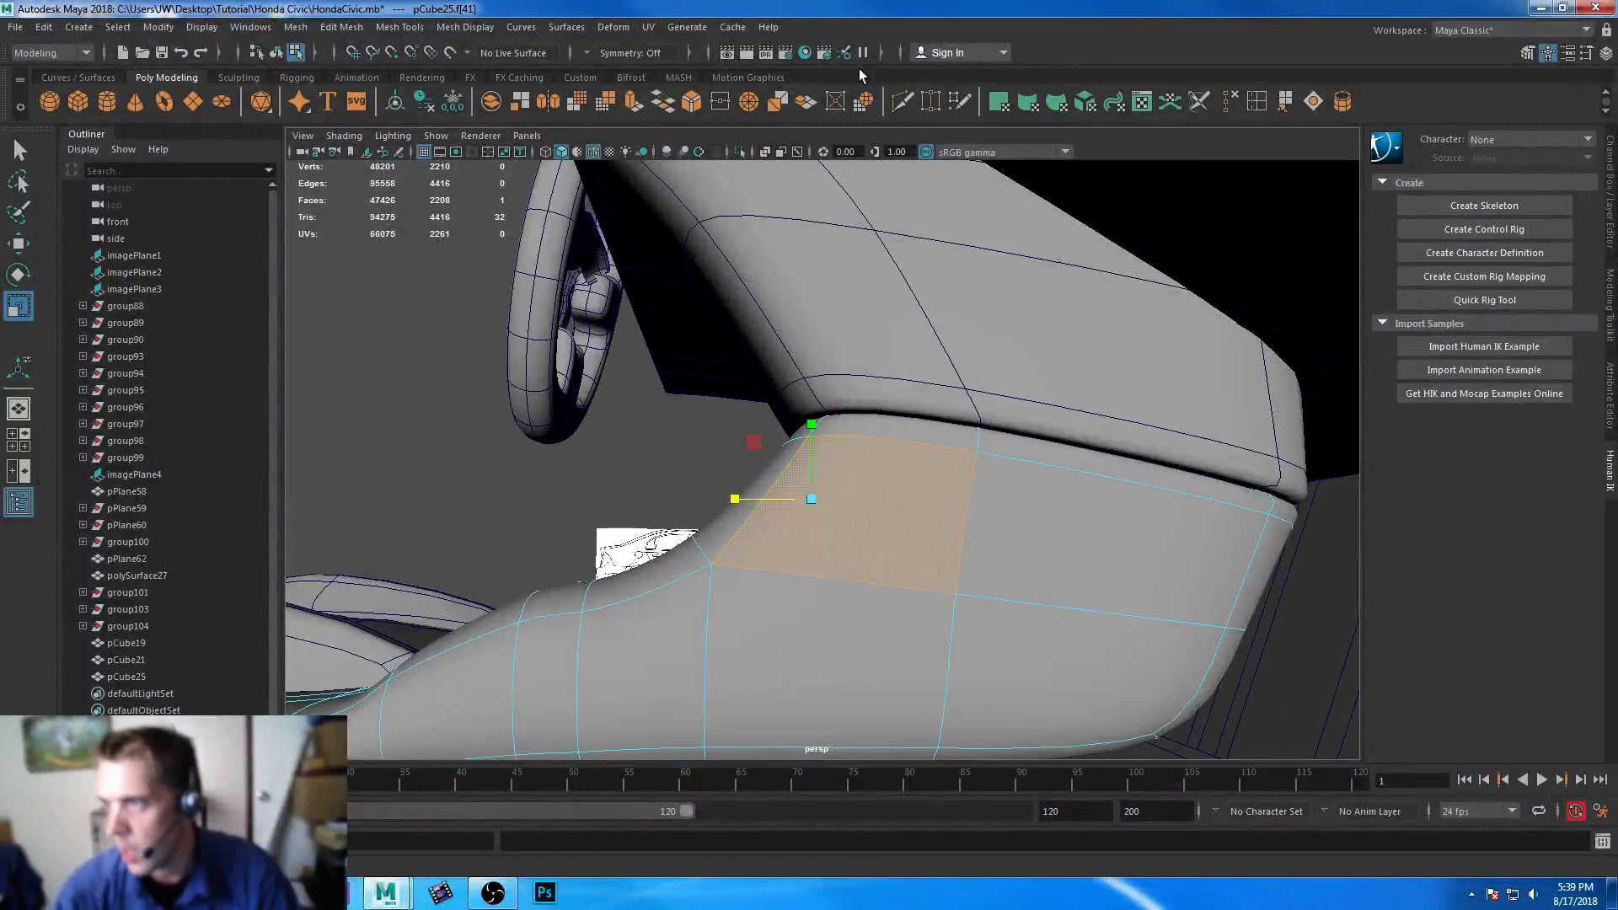
click(1256, 104)
alt+middle_drag(1044, 631, 1012, 528)
drag(901, 606, 927, 539)
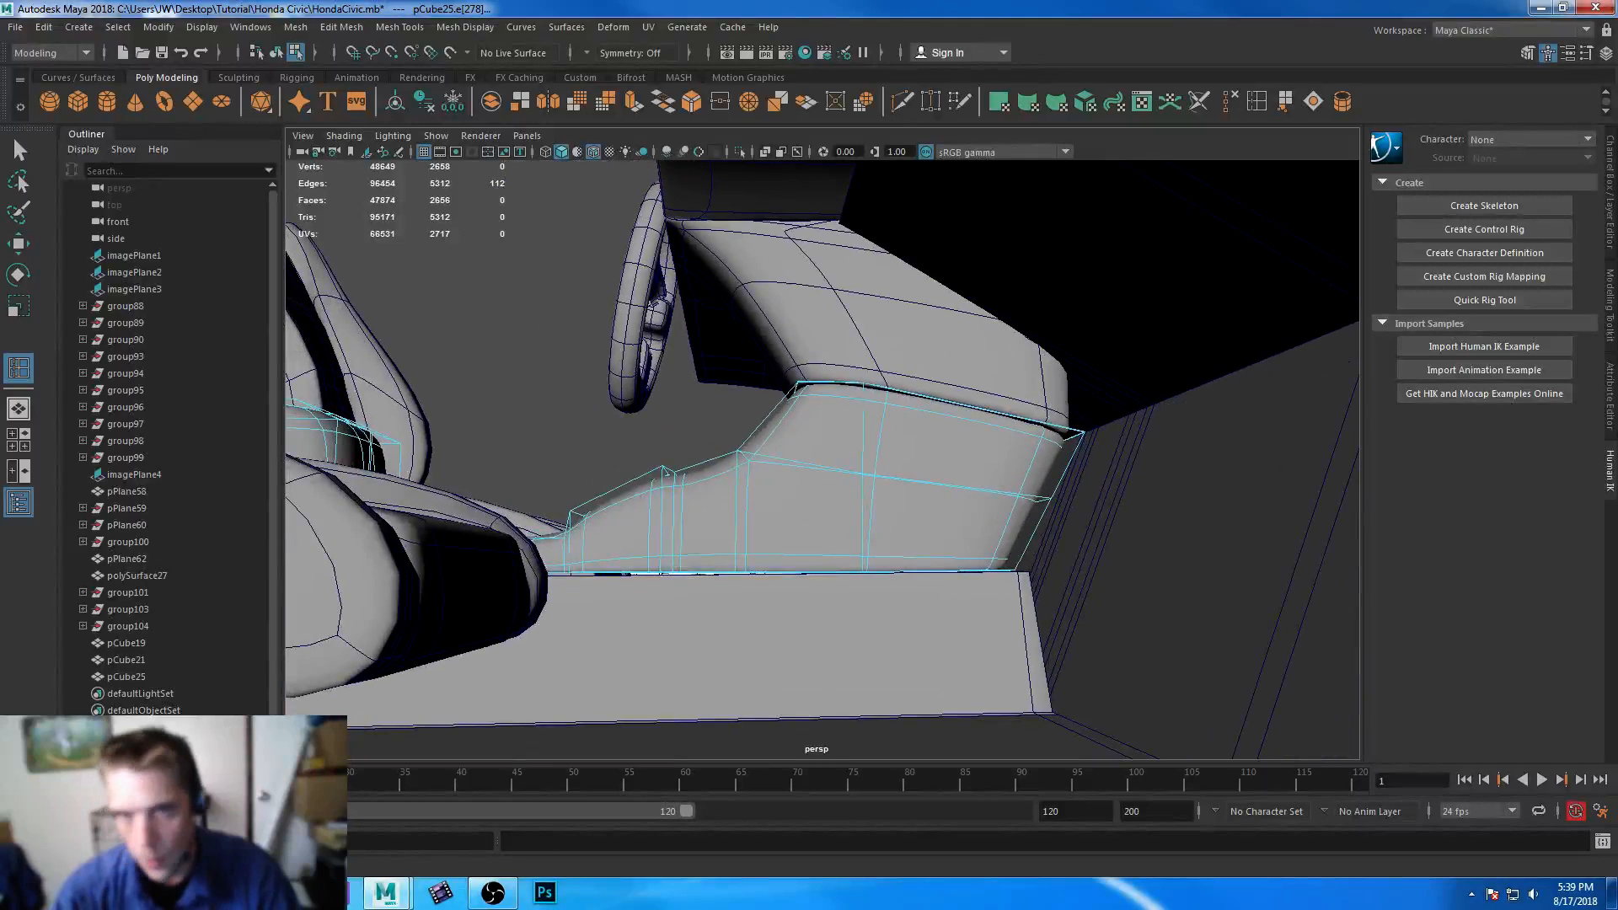
Step: Select the car's floor mesh, turn on its smooth preview, and return to object selection to review the interior from behind
click(21, 151)
click(1136, 678)
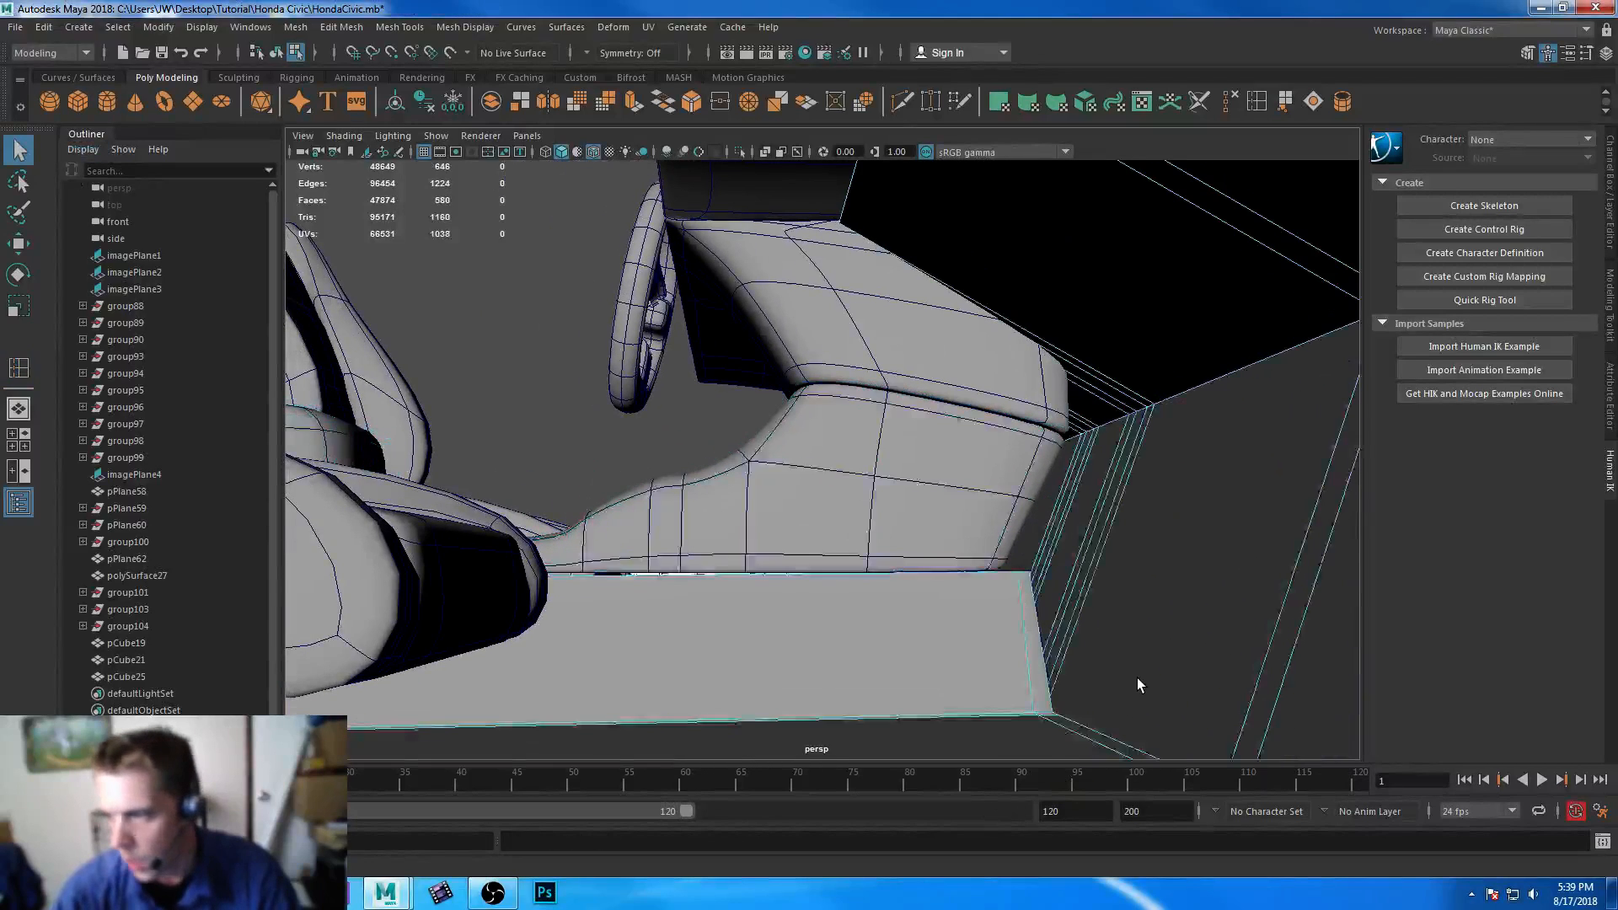
key(3)
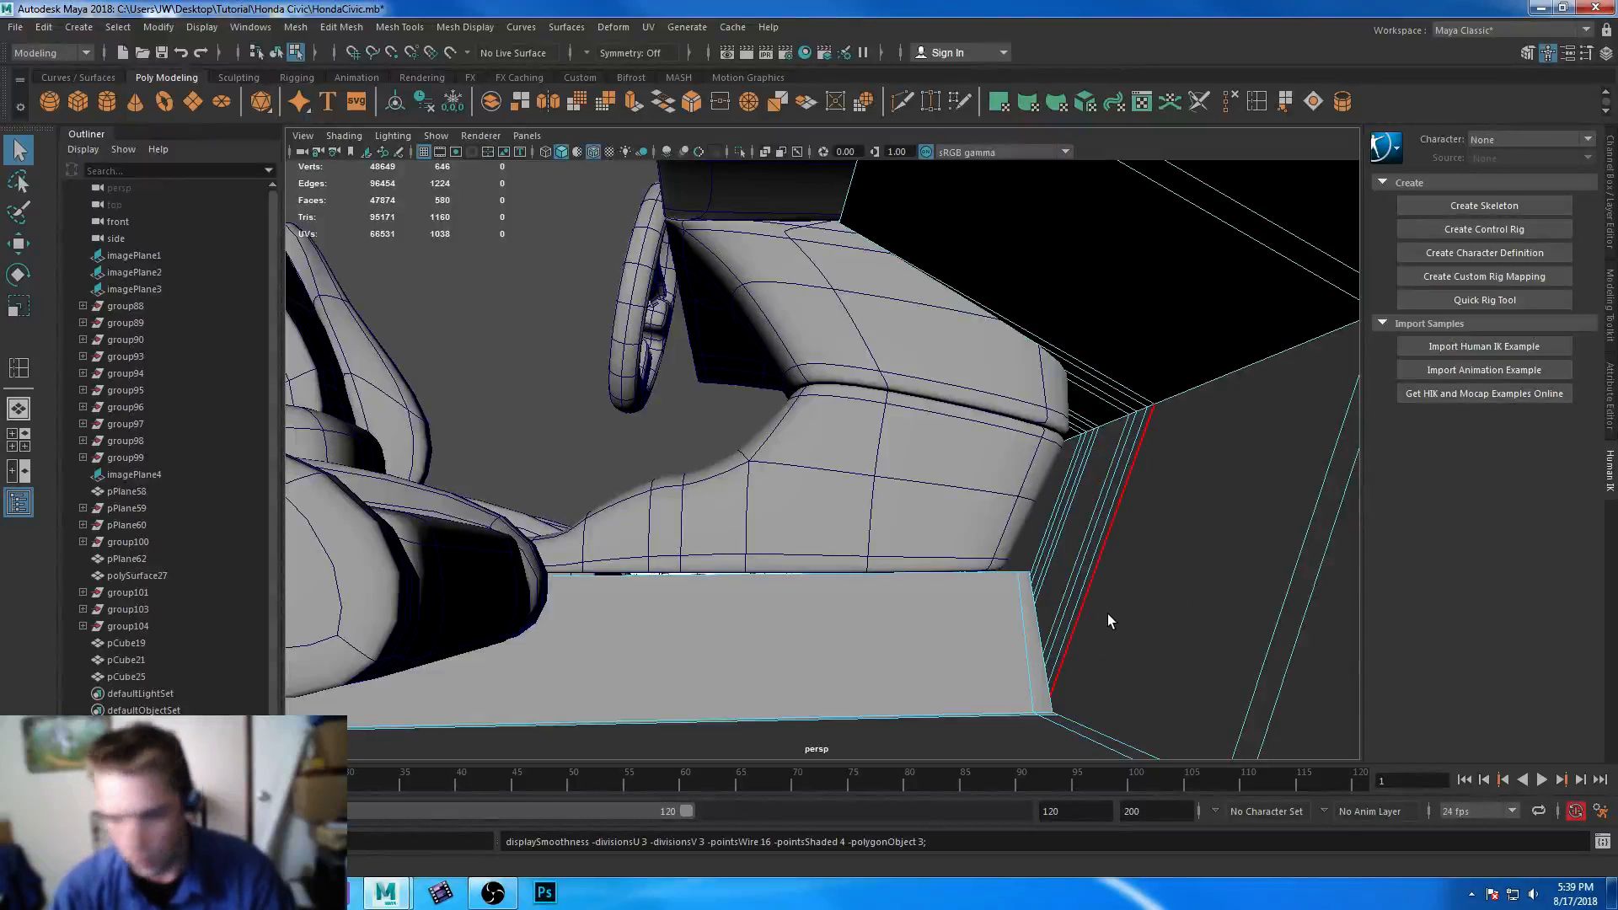
double_click(1099, 590)
key(3)
right_drag(1141, 408, 1205, 420)
alt+drag(839, 531, 995, 567)
alt+right_drag(994, 567, 1052, 480)
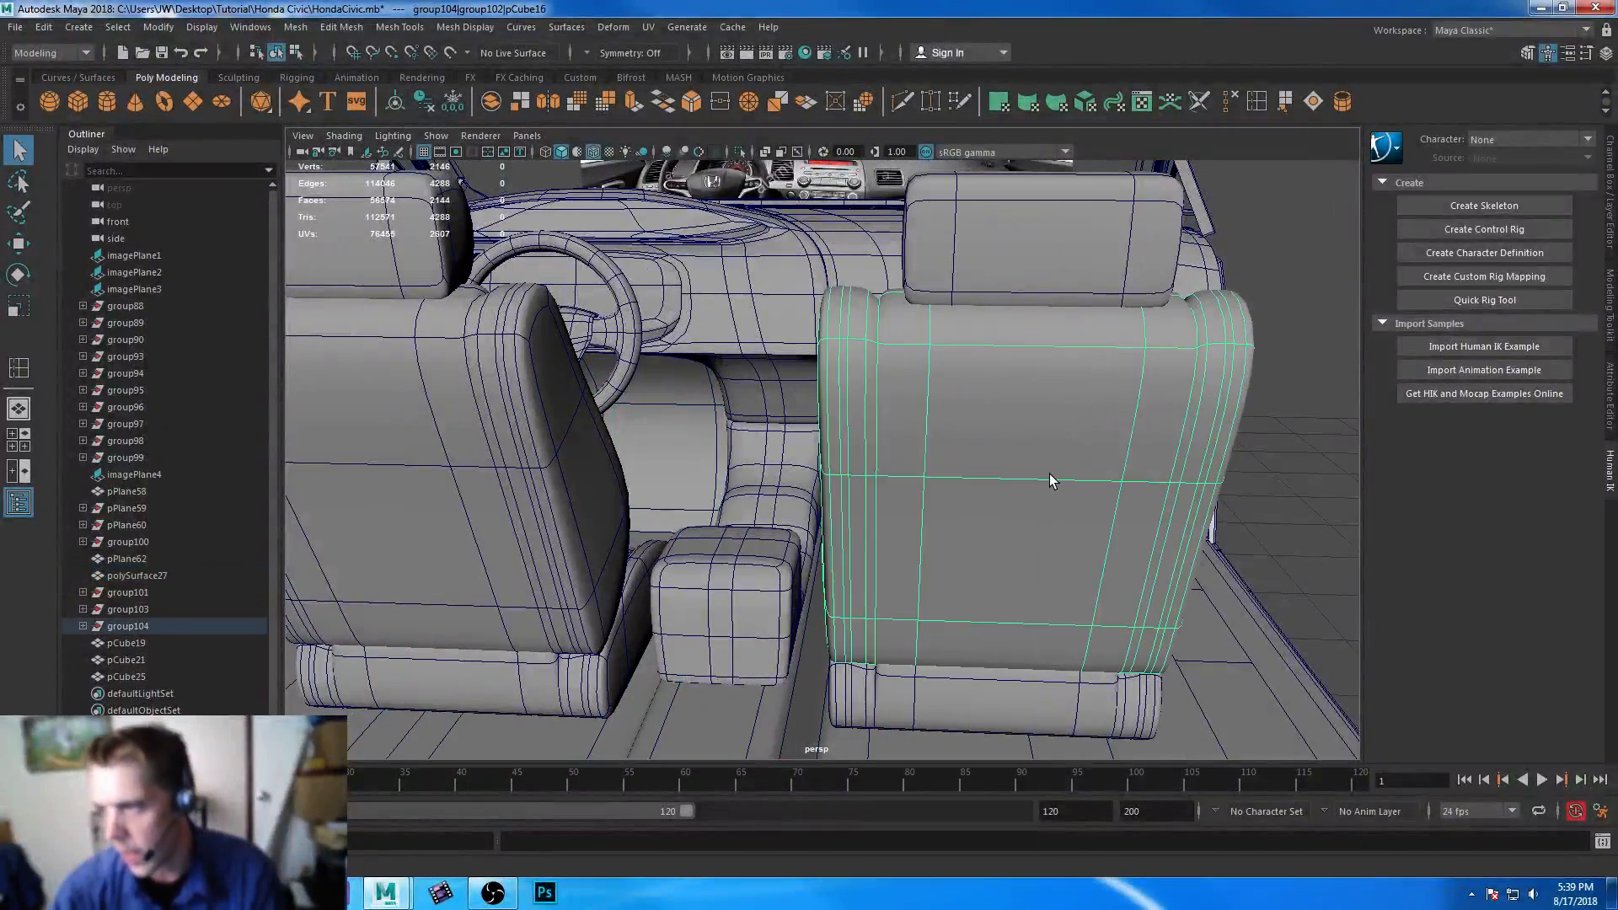
Step: Select all parts of both front seats and the rear bench, including the headrests, backrests and cushions
shift+click(1005, 241)
shift+click(974, 694)
shift+click(455, 270)
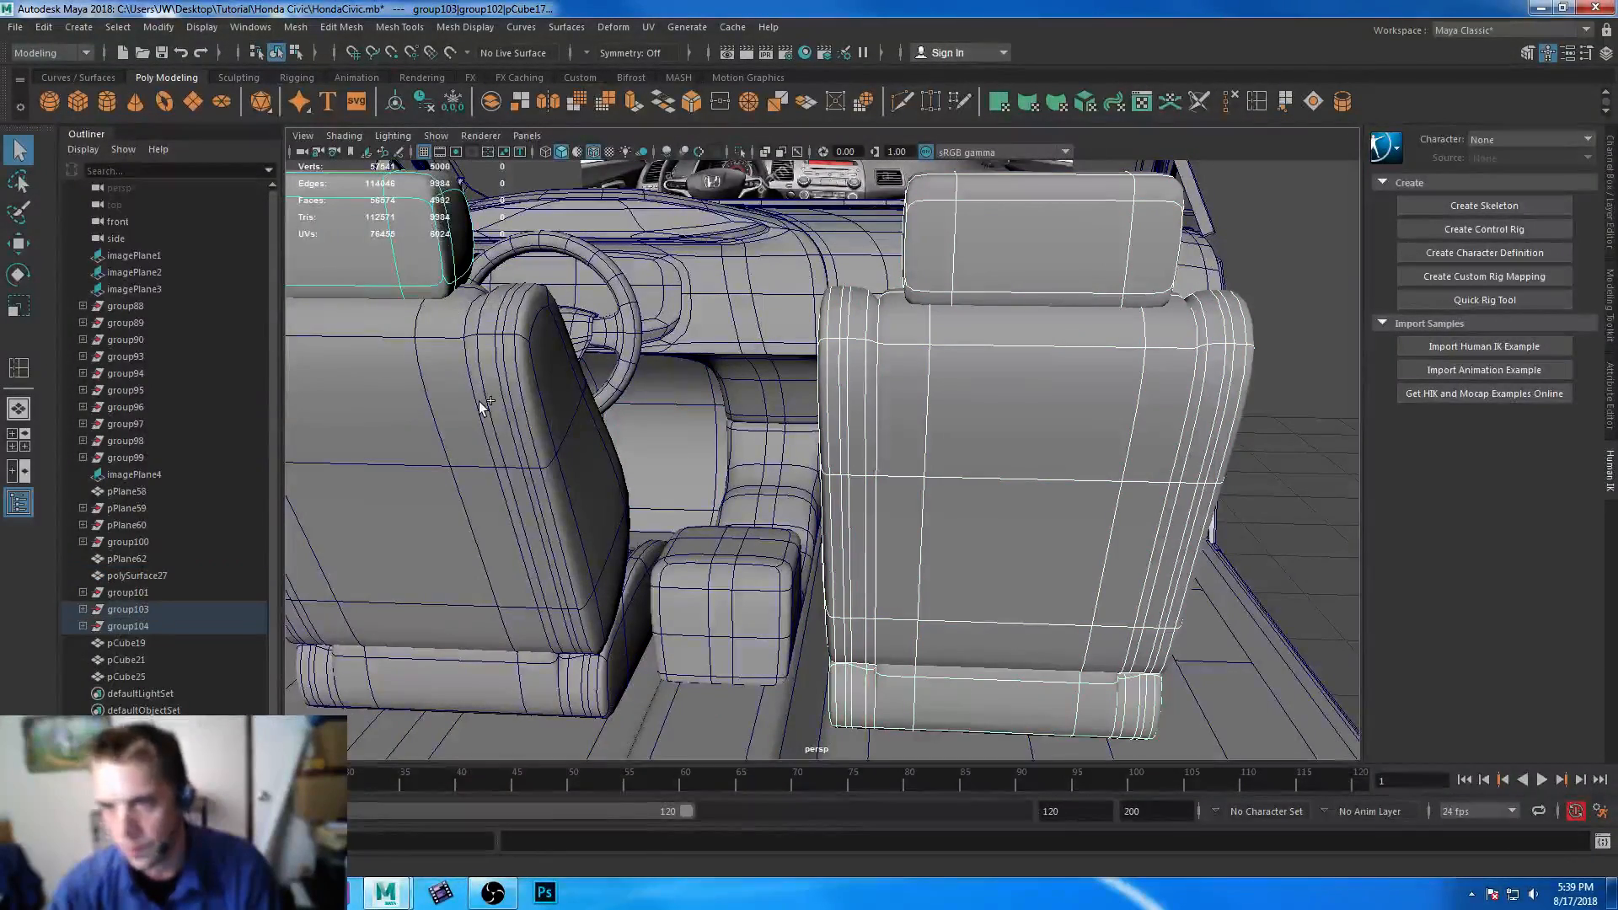
shift+click(479, 402)
shift+click(504, 669)
alt+drag(504, 669, 557, 354)
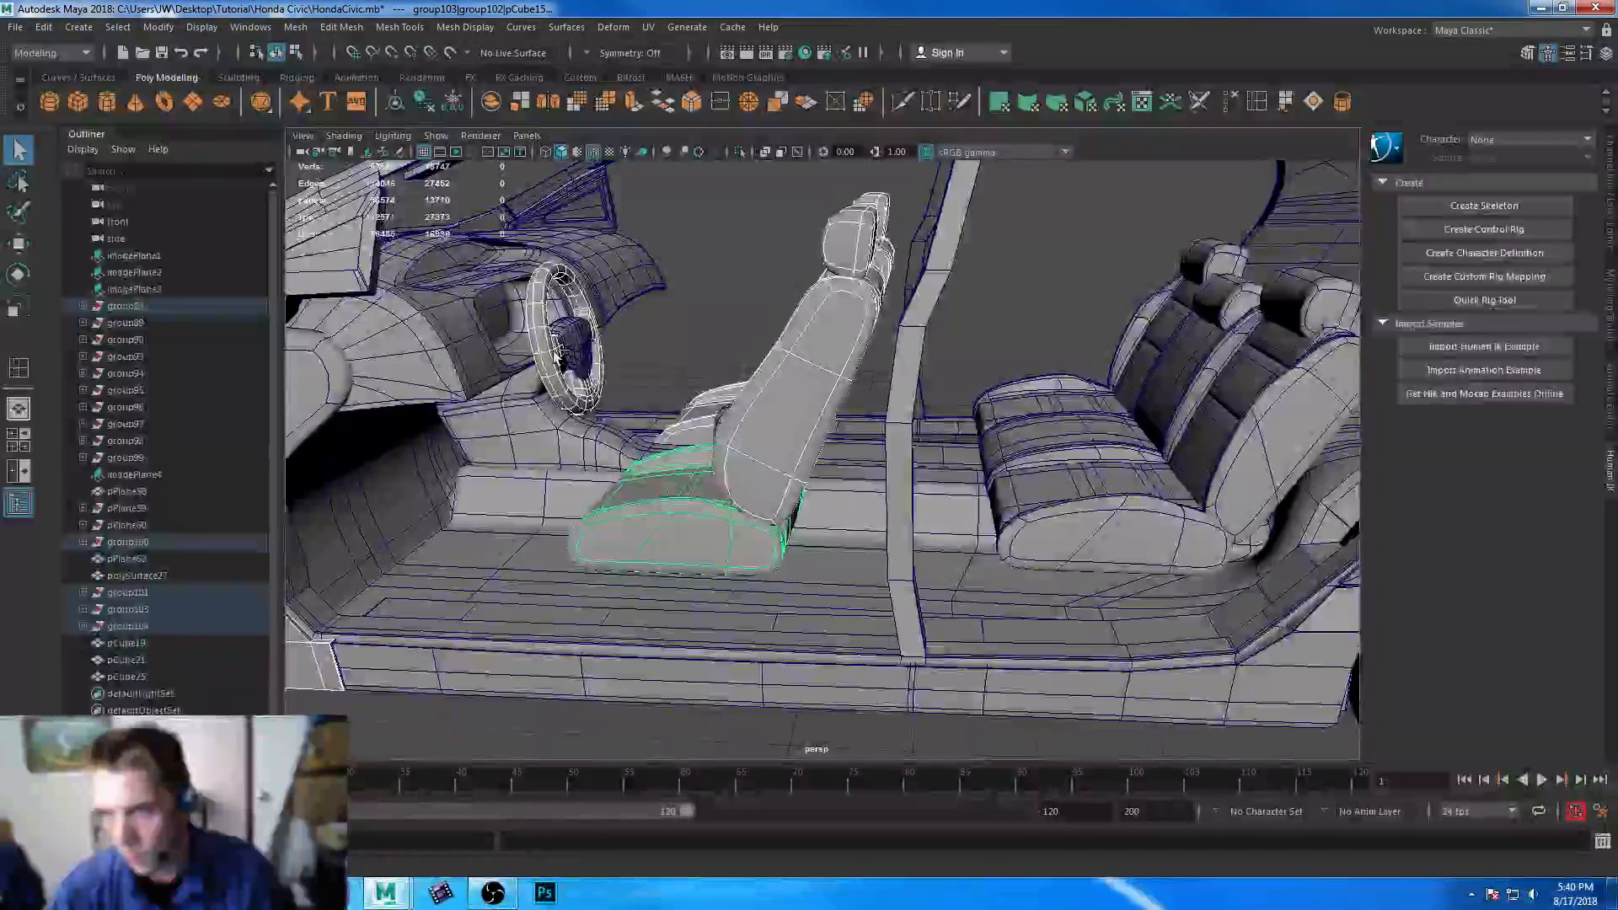
shift+click(556, 354)
shift+click(1071, 413)
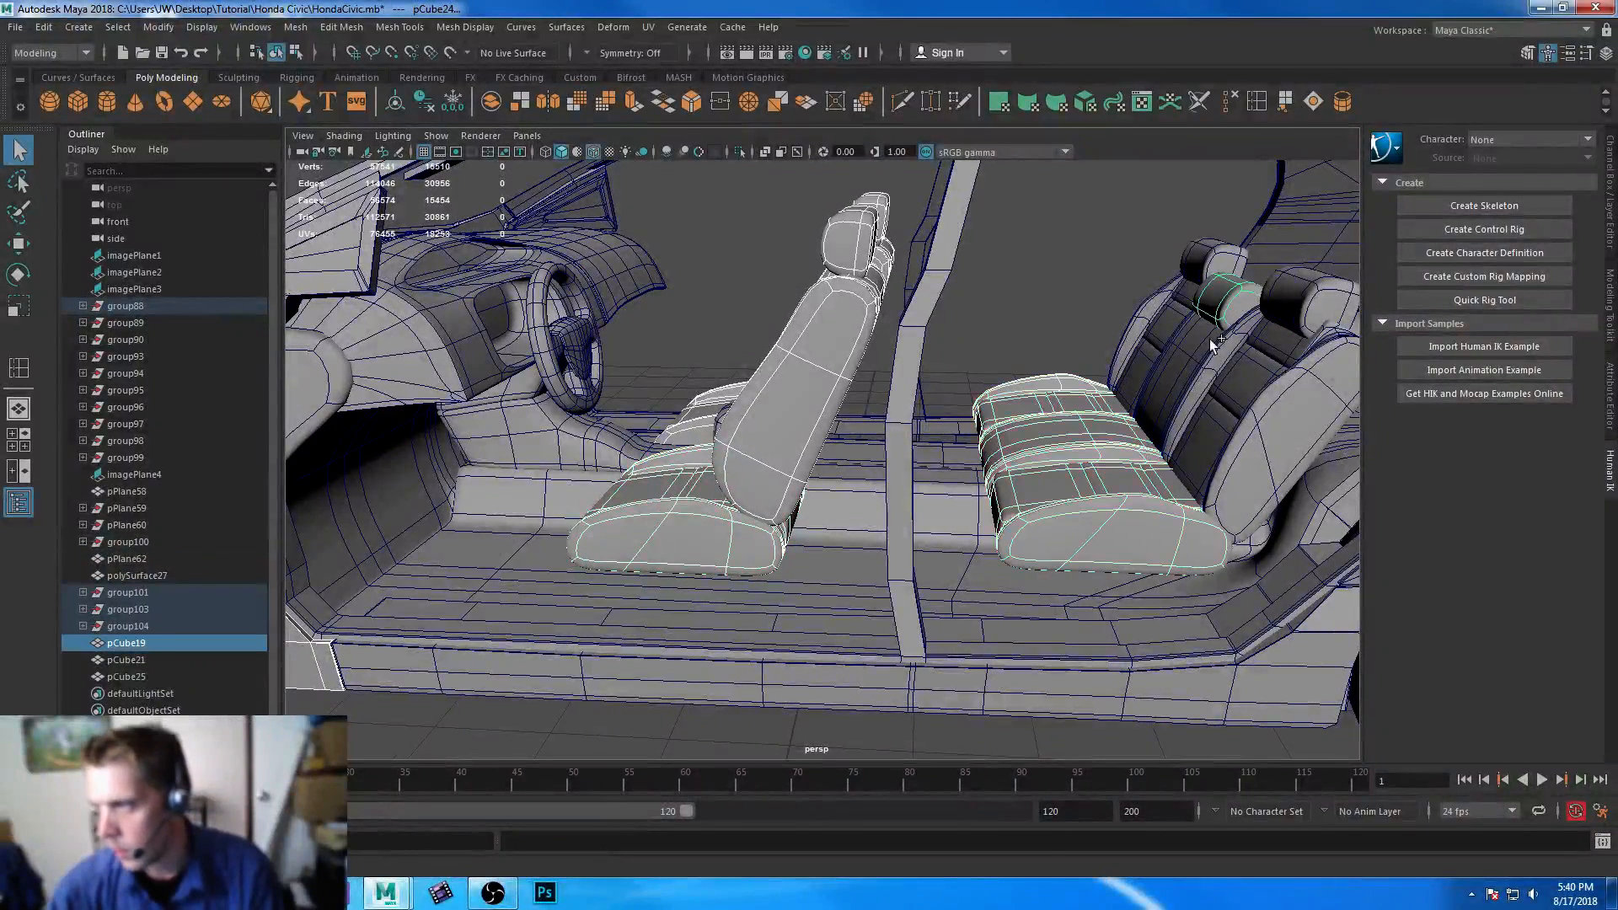
shift+click(1210, 339)
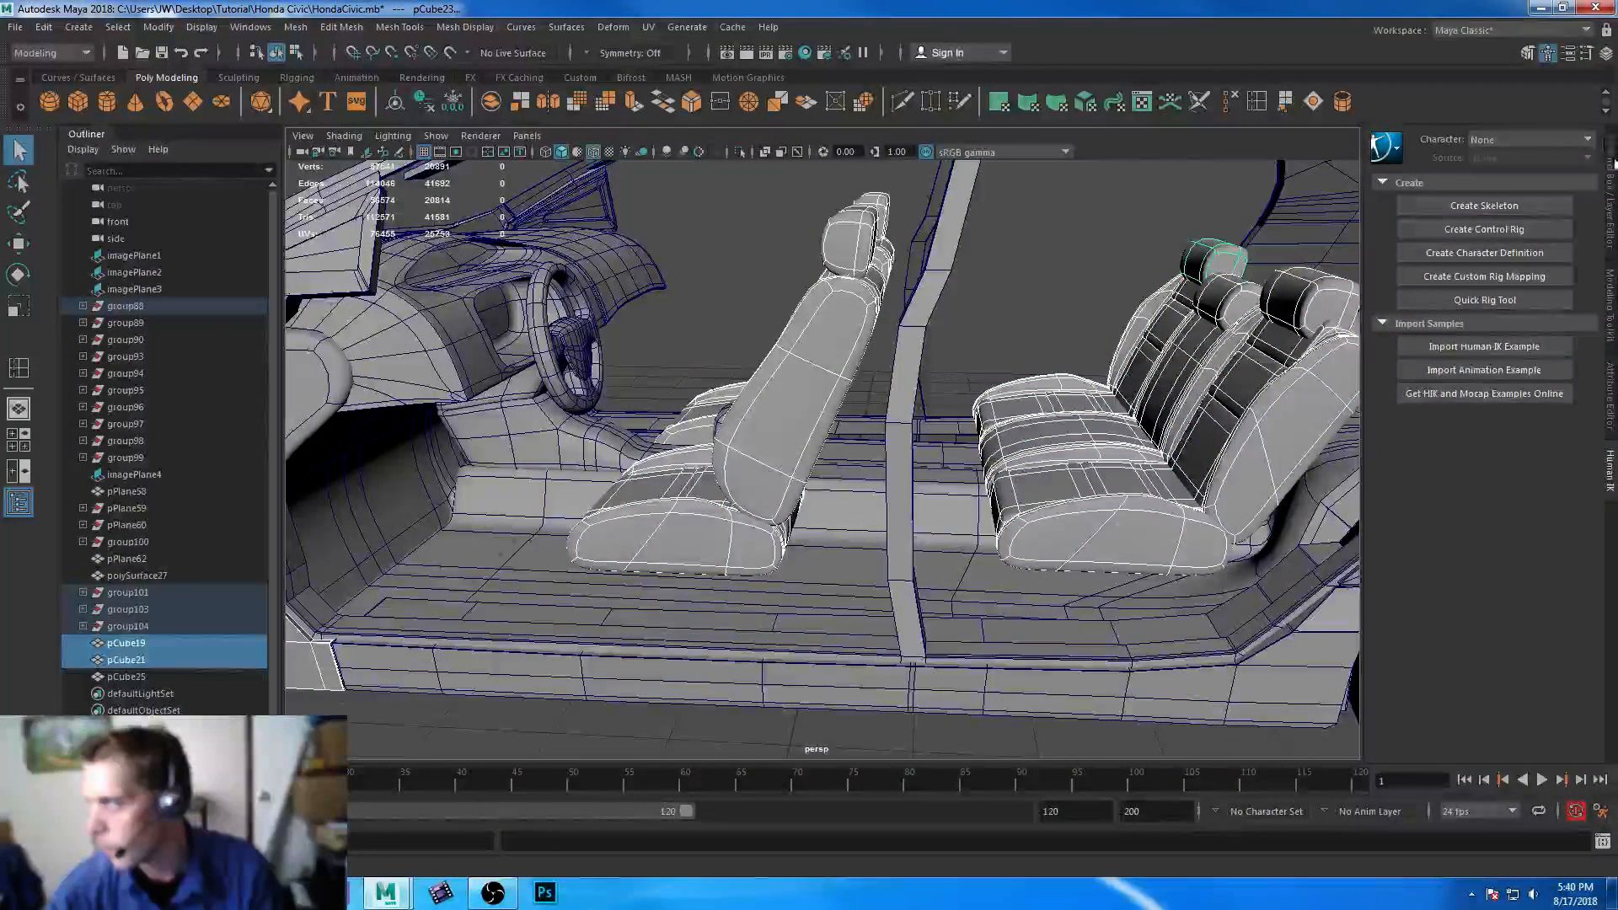
Step: Try adding the selected seat parts to the display layer layer12, and undo the assignment
click(1608, 139)
right_click(1484, 513)
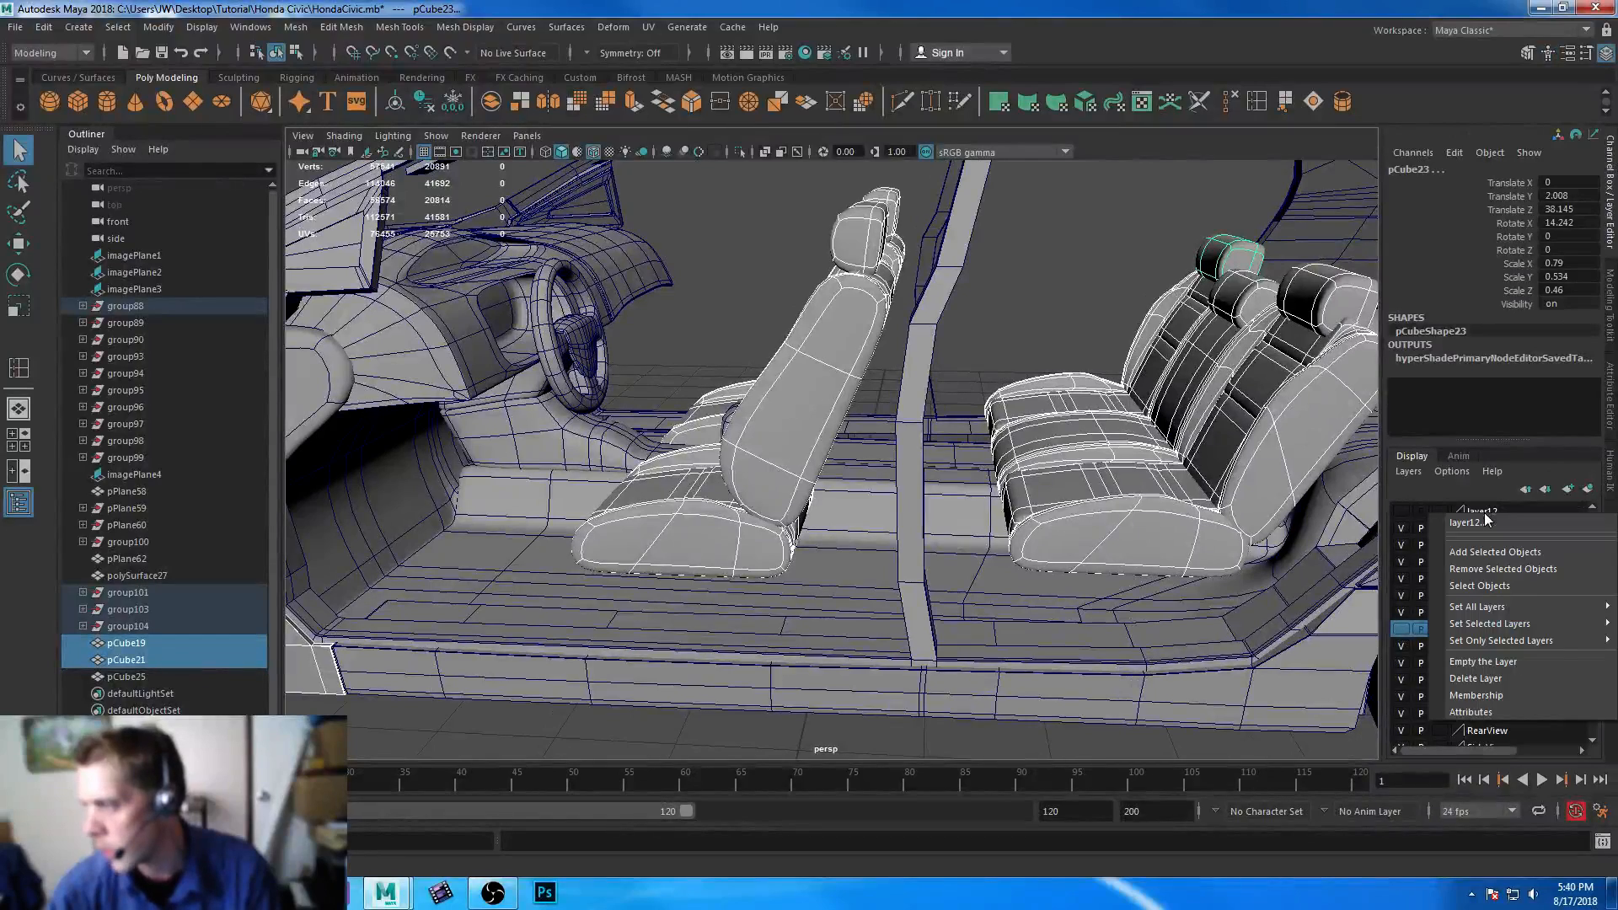
click(1479, 558)
click(1099, 293)
alt+drag(1099, 294, 1228, 549)
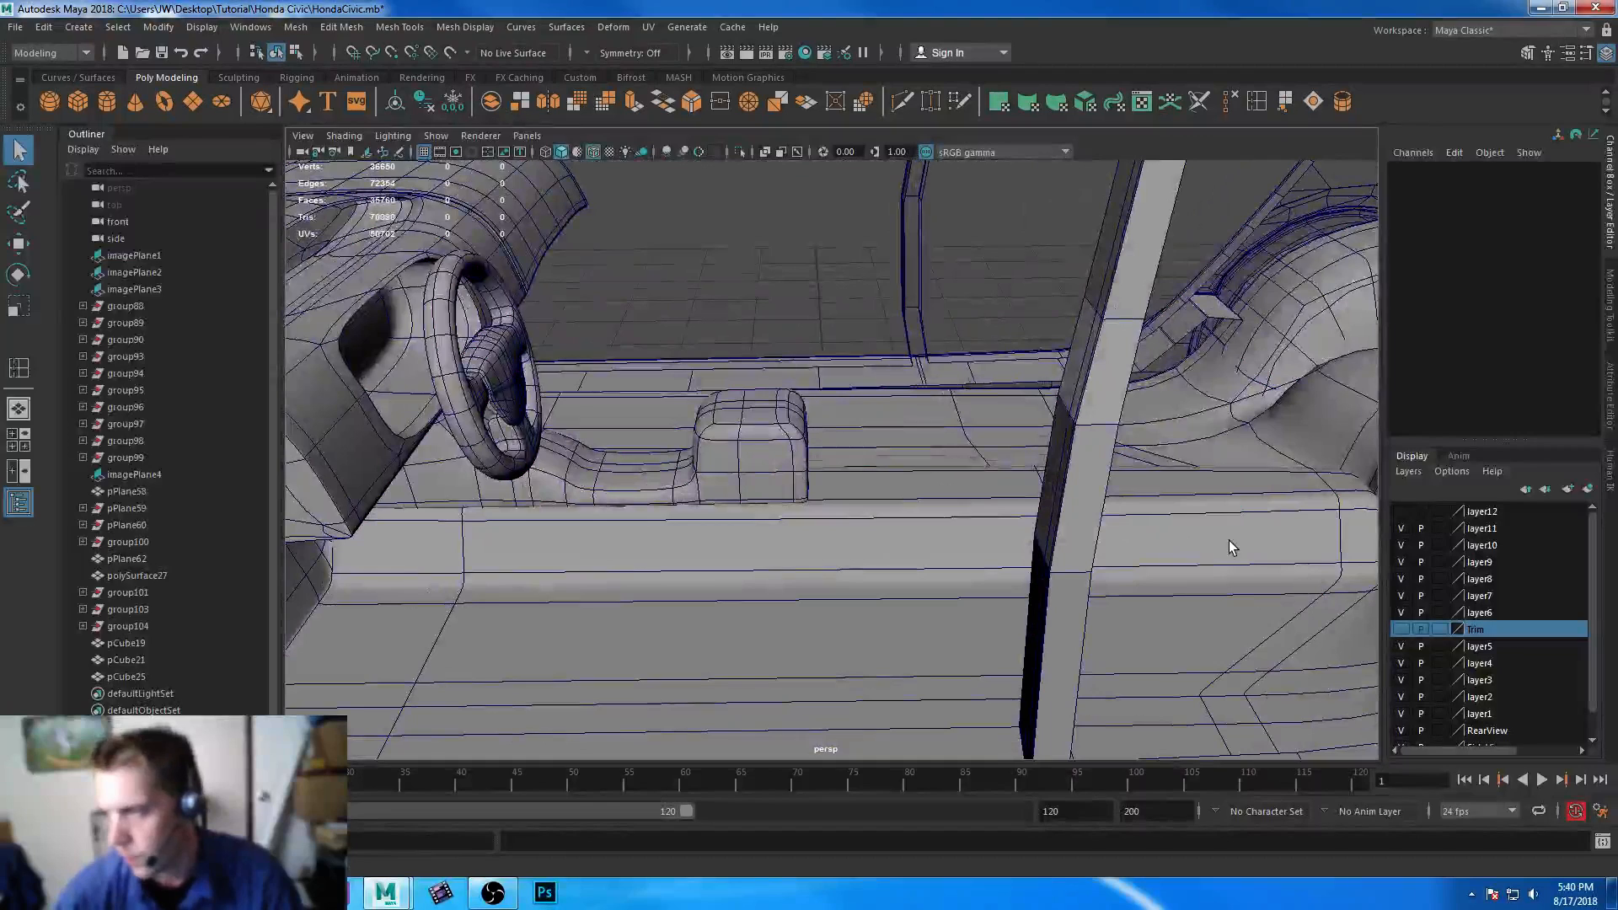
key(ctrl+z)
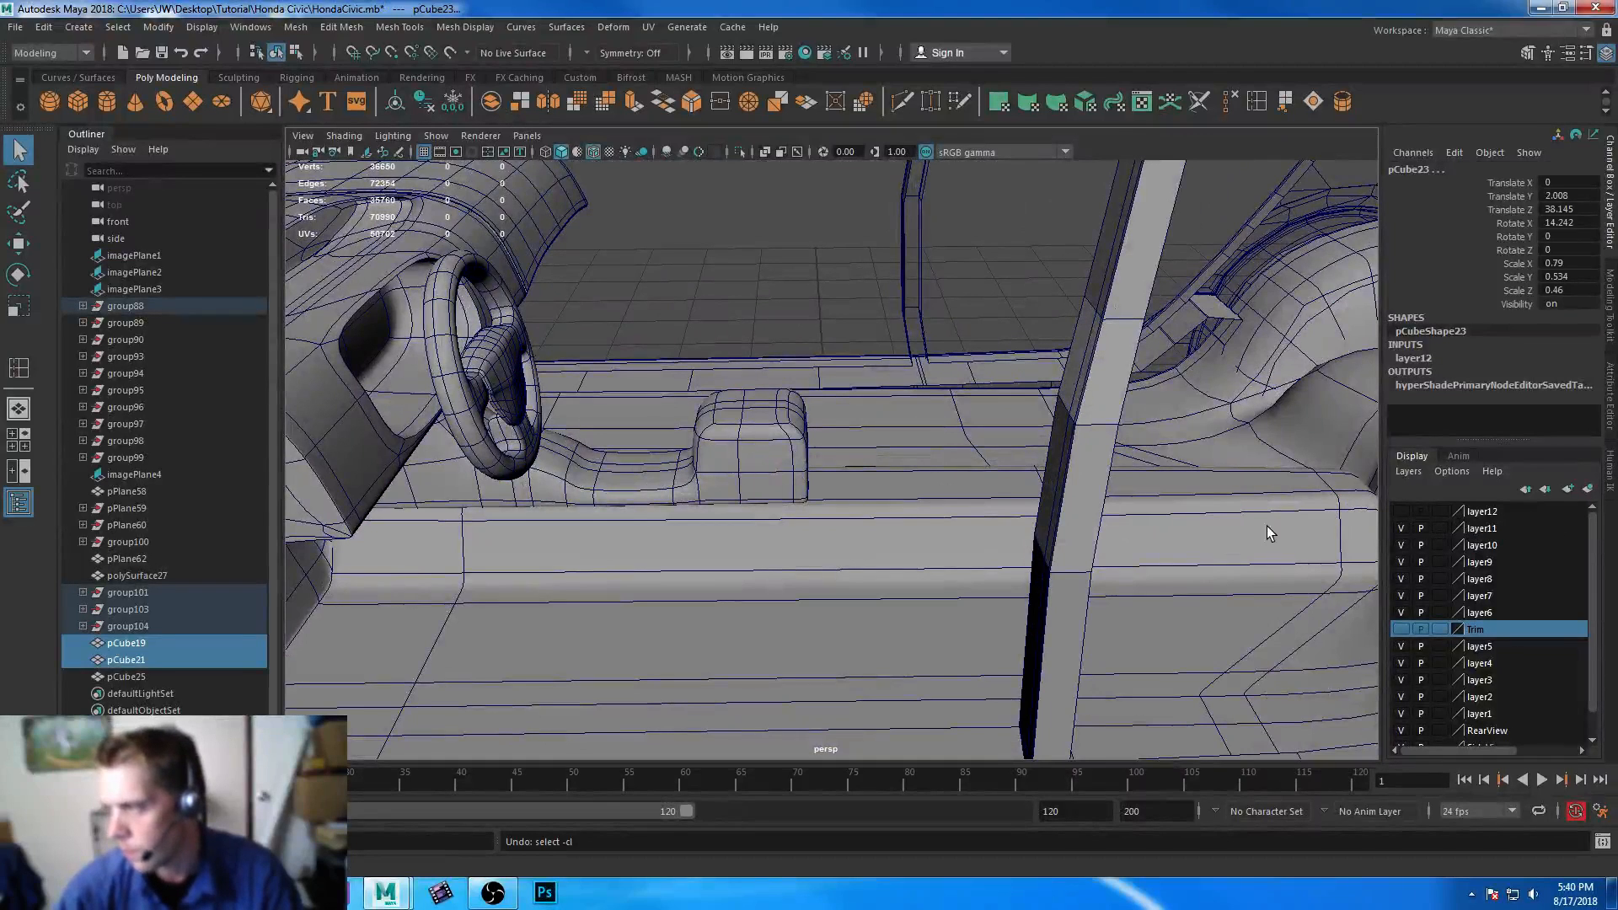
key(ctrl+z)
Step: Create a new display layer from the selected seat parts and name it Seats
click(1588, 490)
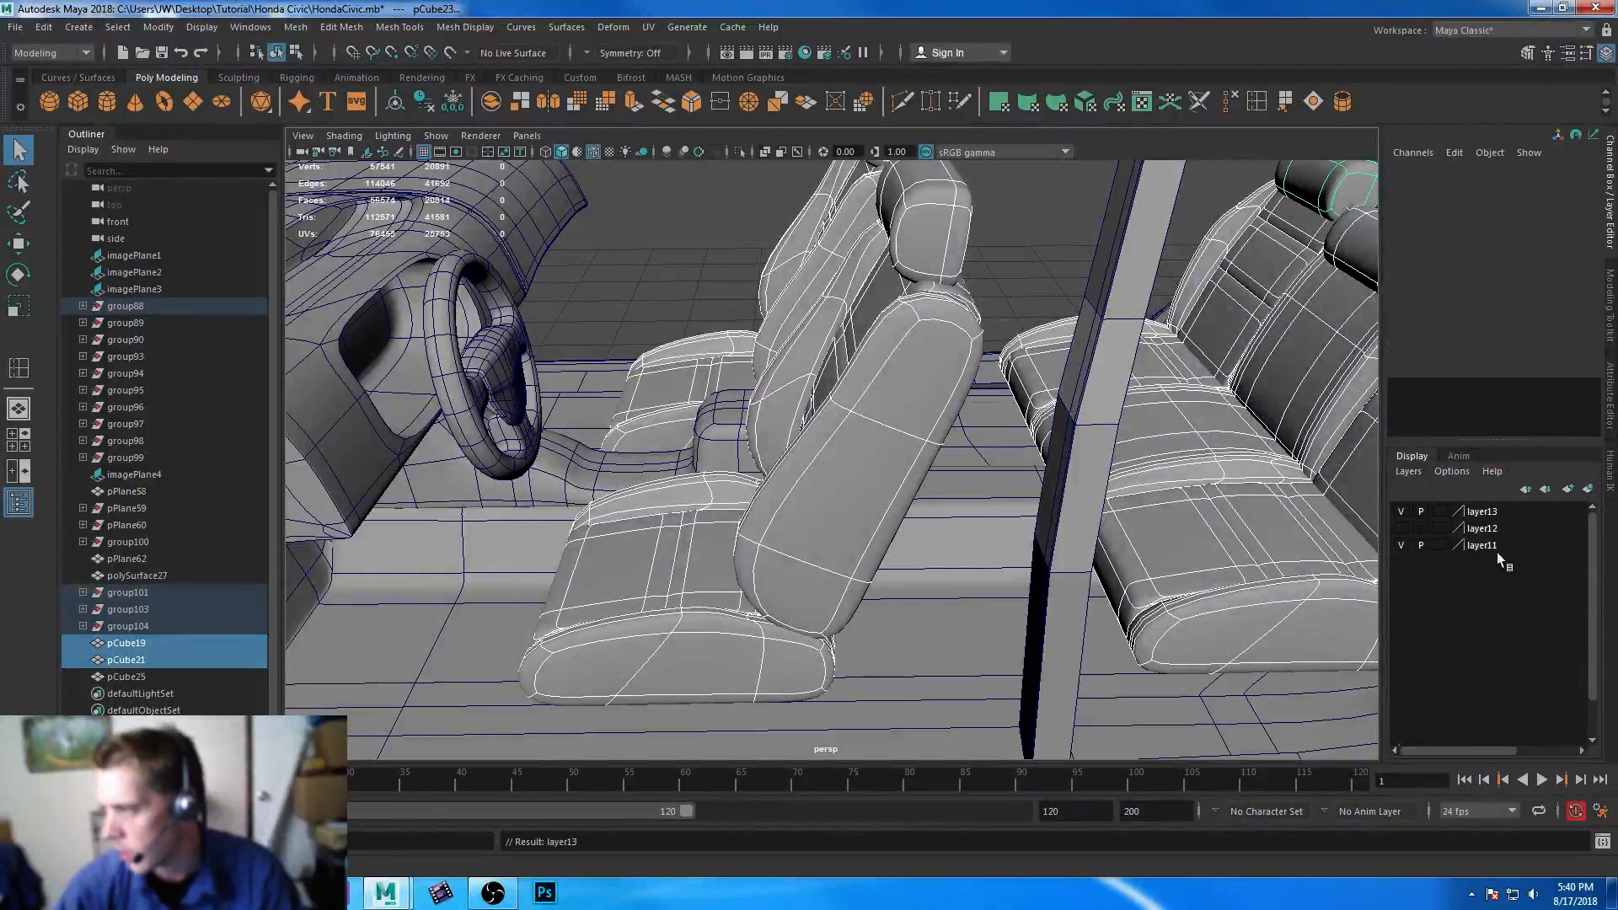
double_click(1496, 515)
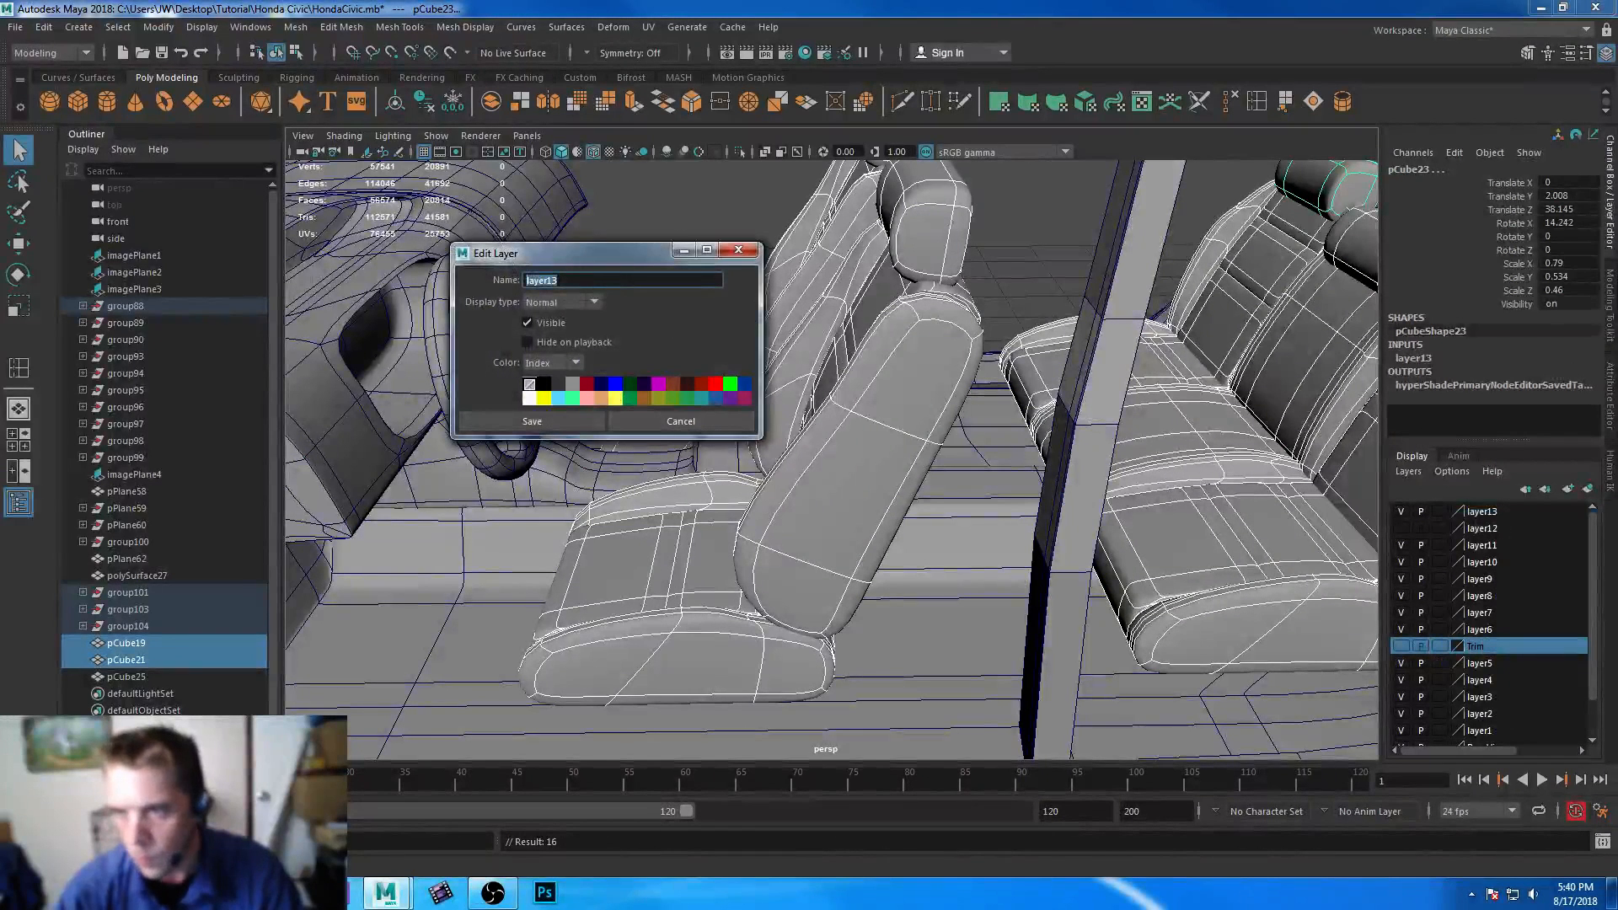
text(Seats)
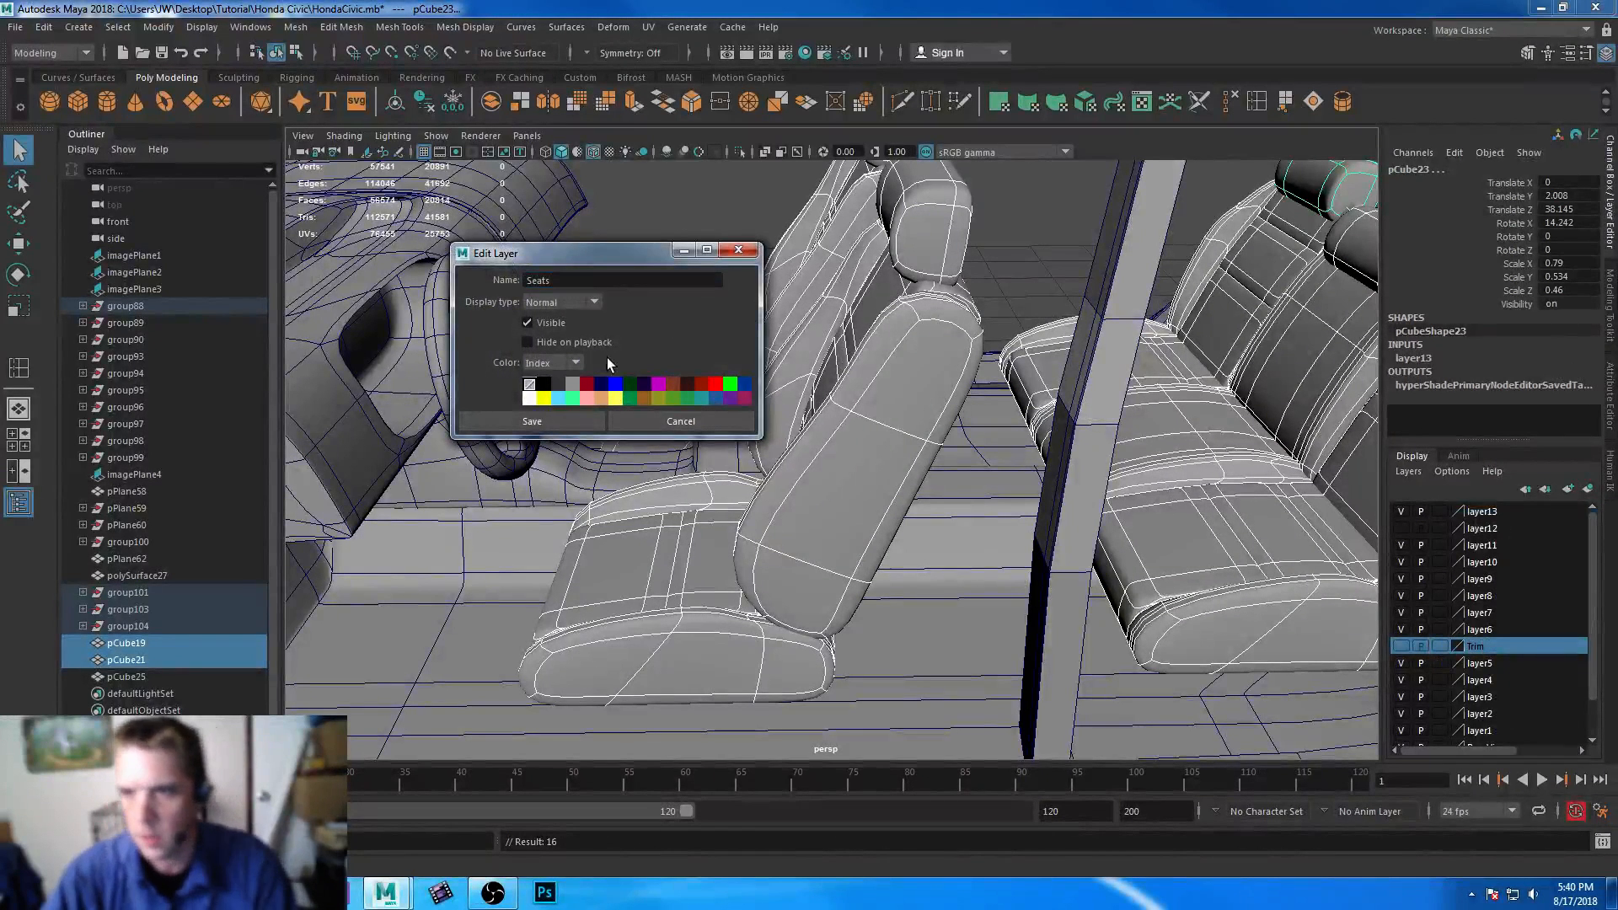
click(578, 419)
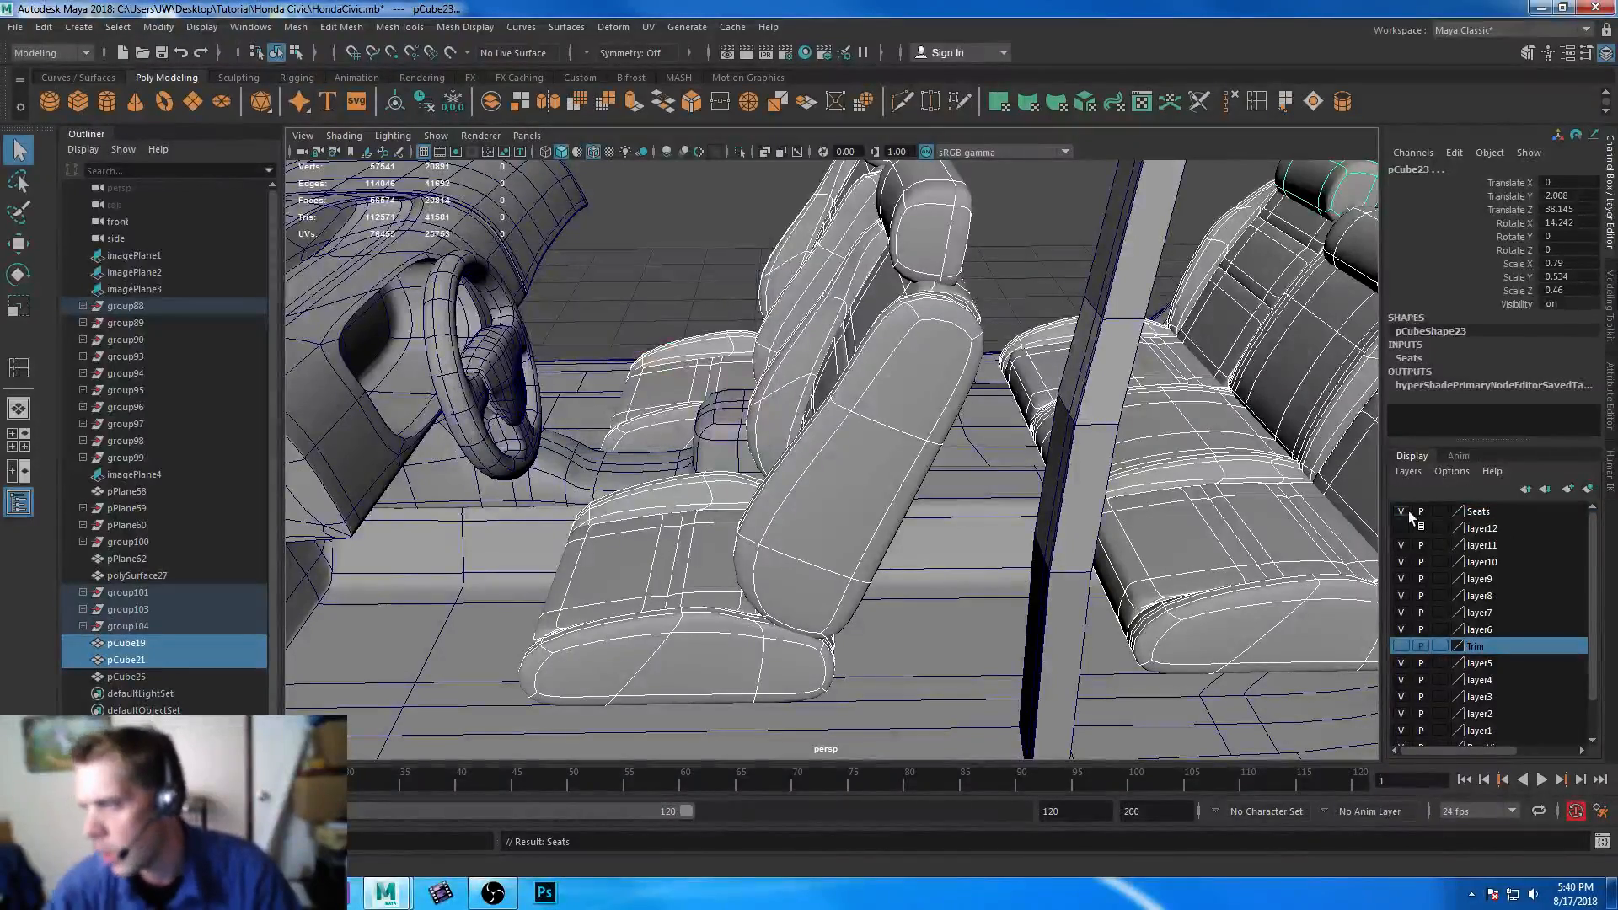
Step: Hide the Seats layer to check which parts of the car it contains, and show it again
click(1402, 512)
alt+right_drag(922, 388, 859, 404)
alt+drag(1037, 499, 961, 469)
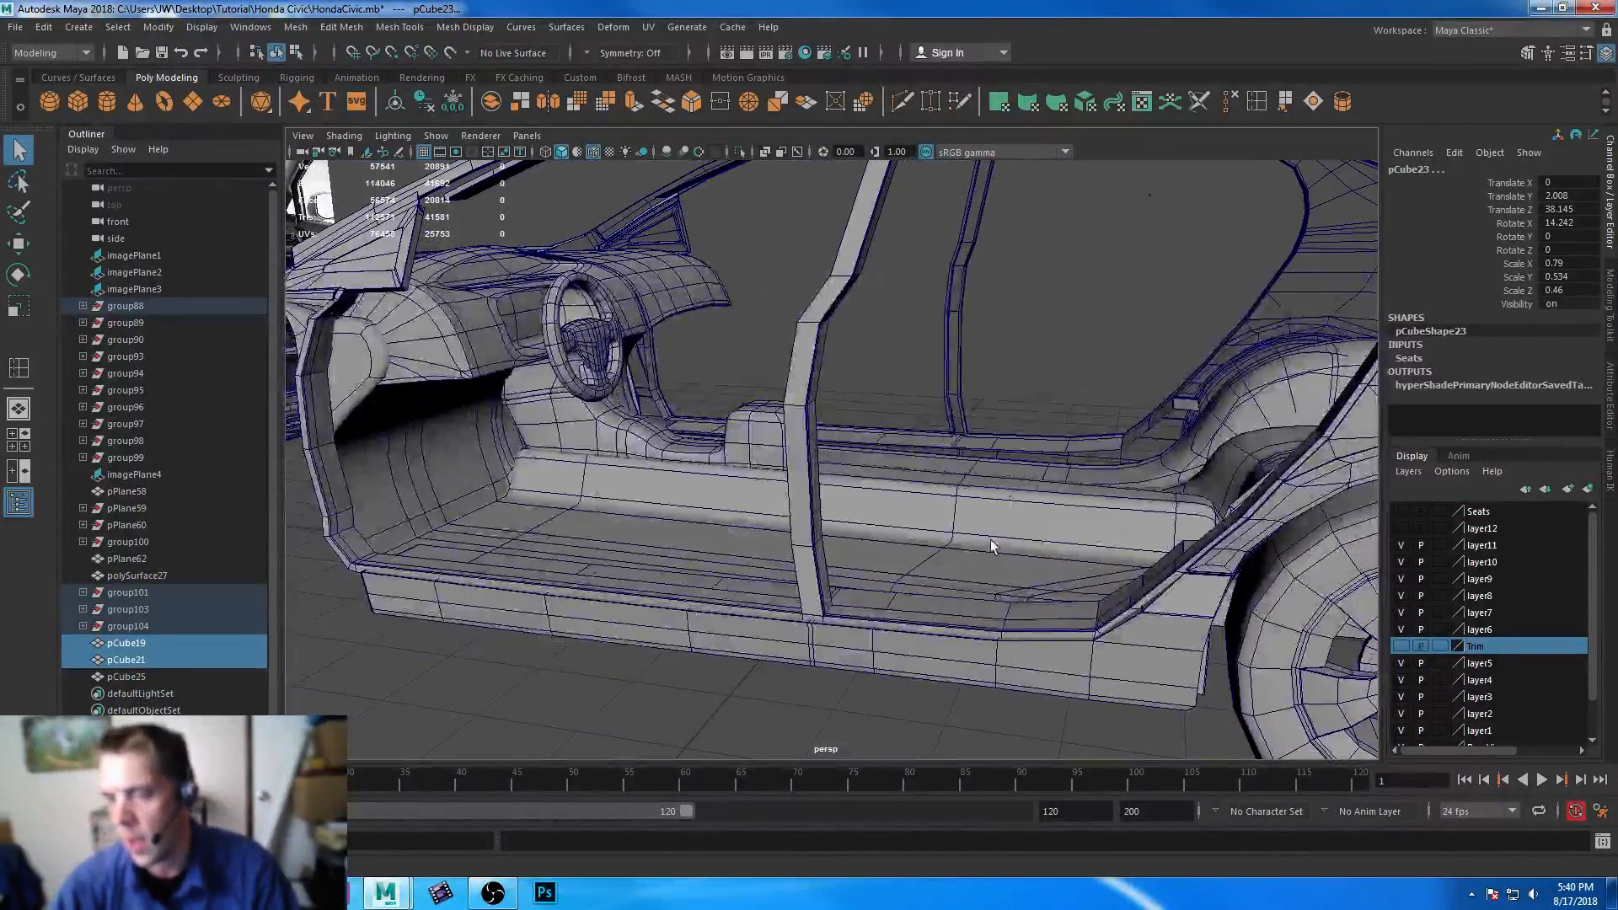
alt+right_drag(991, 546, 883, 506)
alt+drag(884, 506, 983, 499)
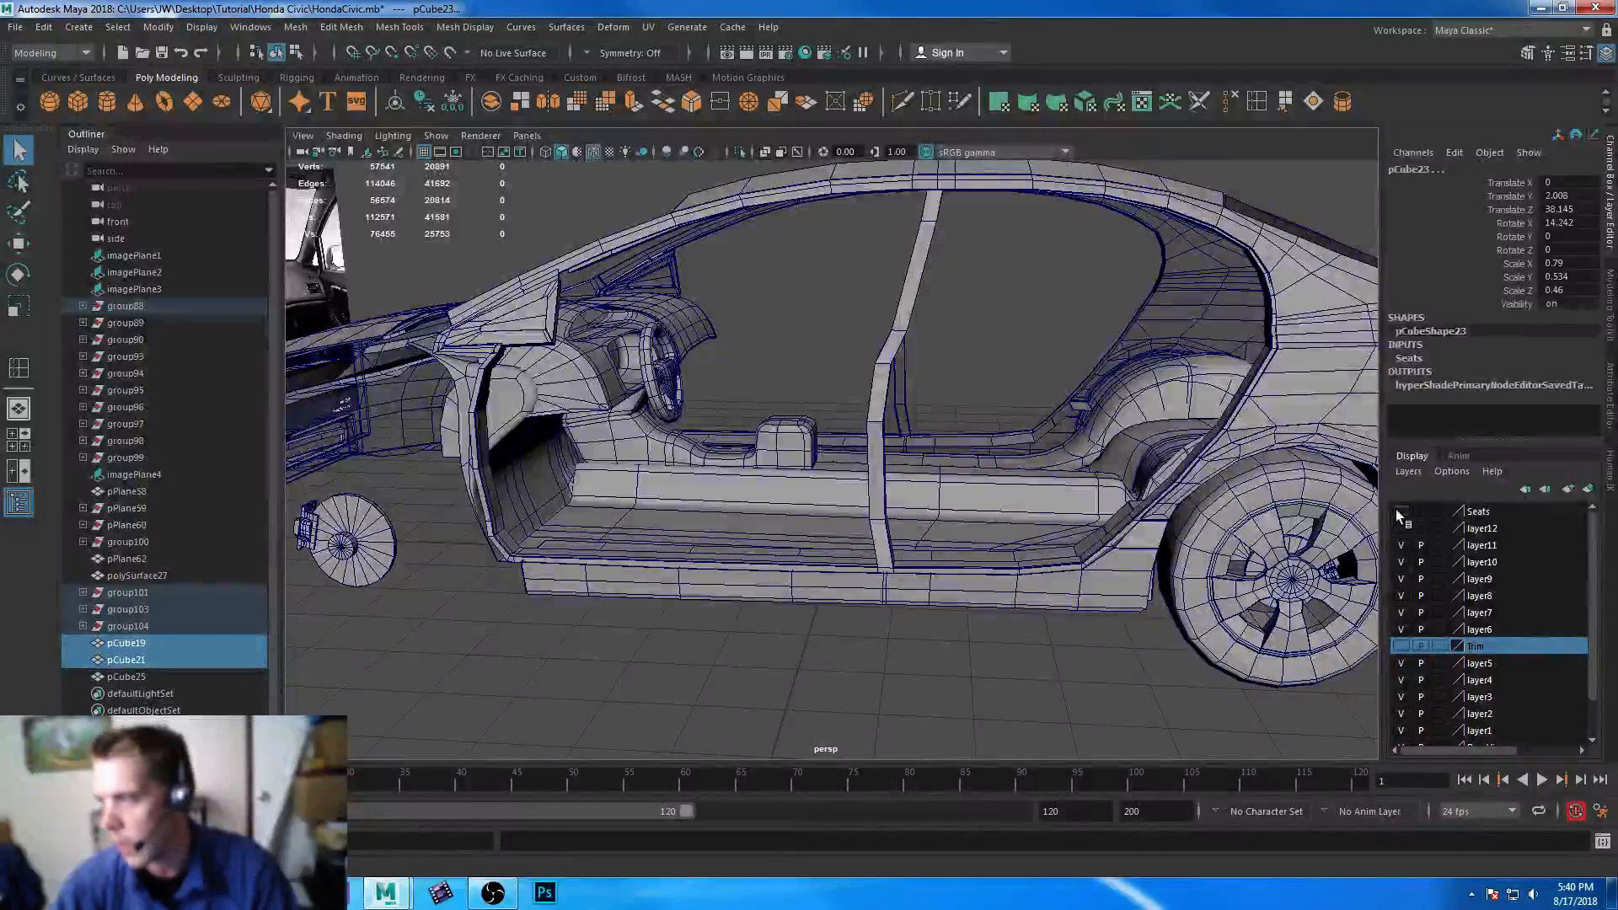
click(1401, 512)
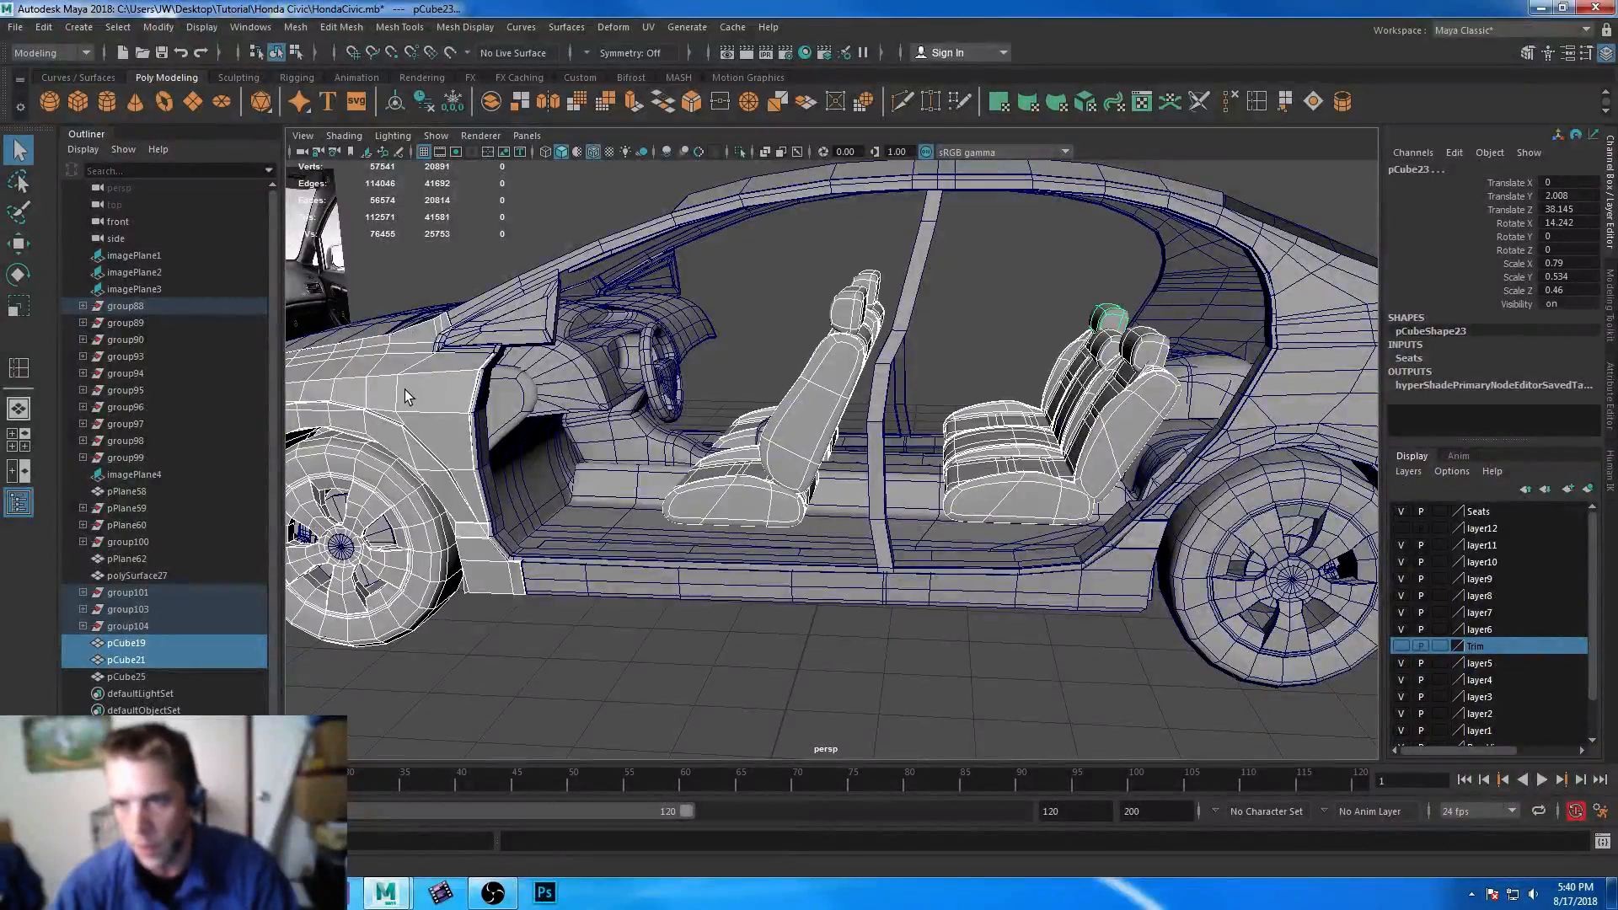
Step: Deselect the seats while keeping the front fender and wheel parts selected, and remove those parts from the Seats layer
alt+right_drag(825, 444, 732, 396)
alt+drag(741, 346, 716, 375)
alt+right_drag(716, 375, 852, 384)
mouse_move(851, 383)
alt+mouse_down()
mouse_move(897, 341)
mouse_move(834, 392)
alt+mouse_up()
alt+right_drag(834, 392, 779, 404)
alt+drag(780, 405, 836, 368)
ctrl+drag(705, 237, 1222, 533)
right_click(1481, 512)
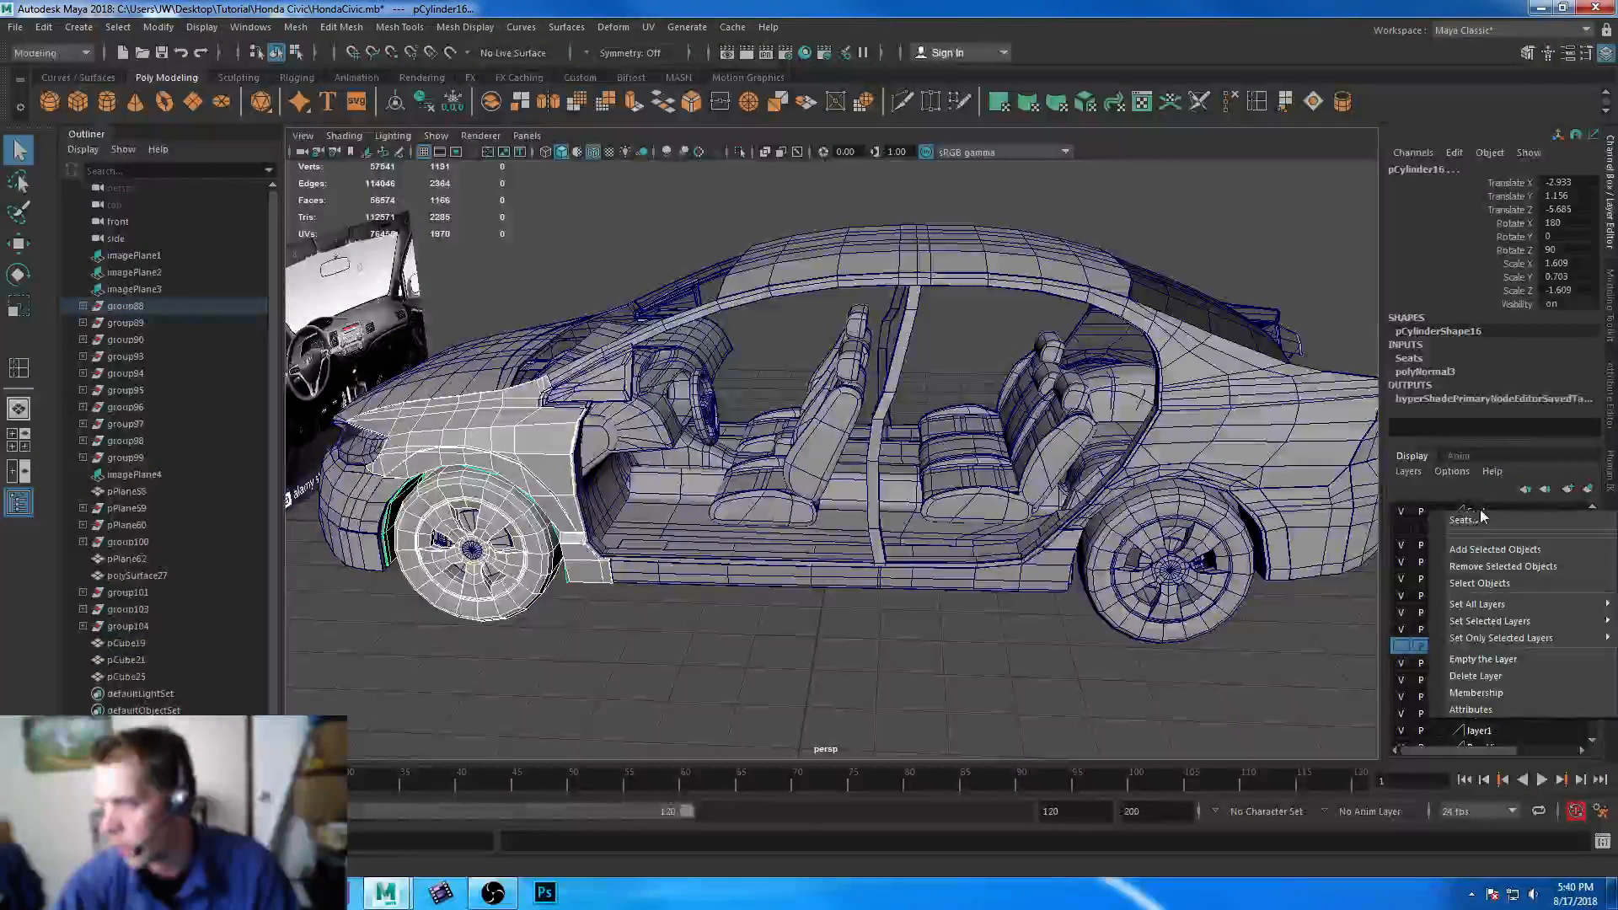
click(1496, 568)
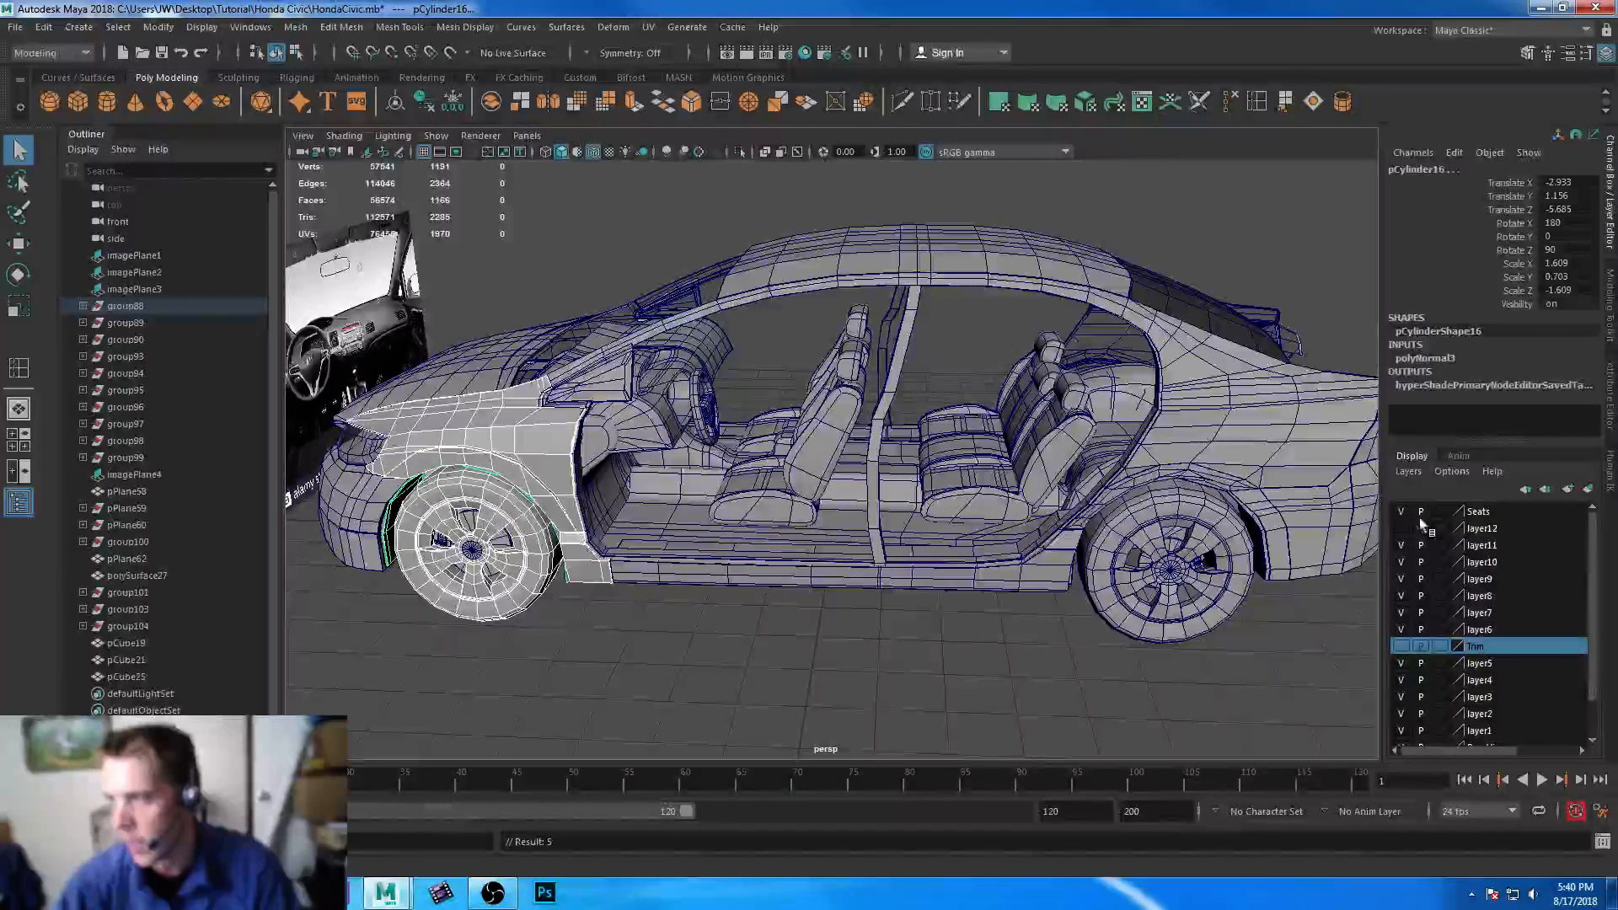
Step: Toggle the Seats layer's visibility repeatedly to check that it affects only the seats
click(1402, 511)
click(1401, 511)
click(1402, 512)
click(1402, 511)
click(1401, 511)
click(1401, 512)
click(1402, 512)
click(1401, 512)
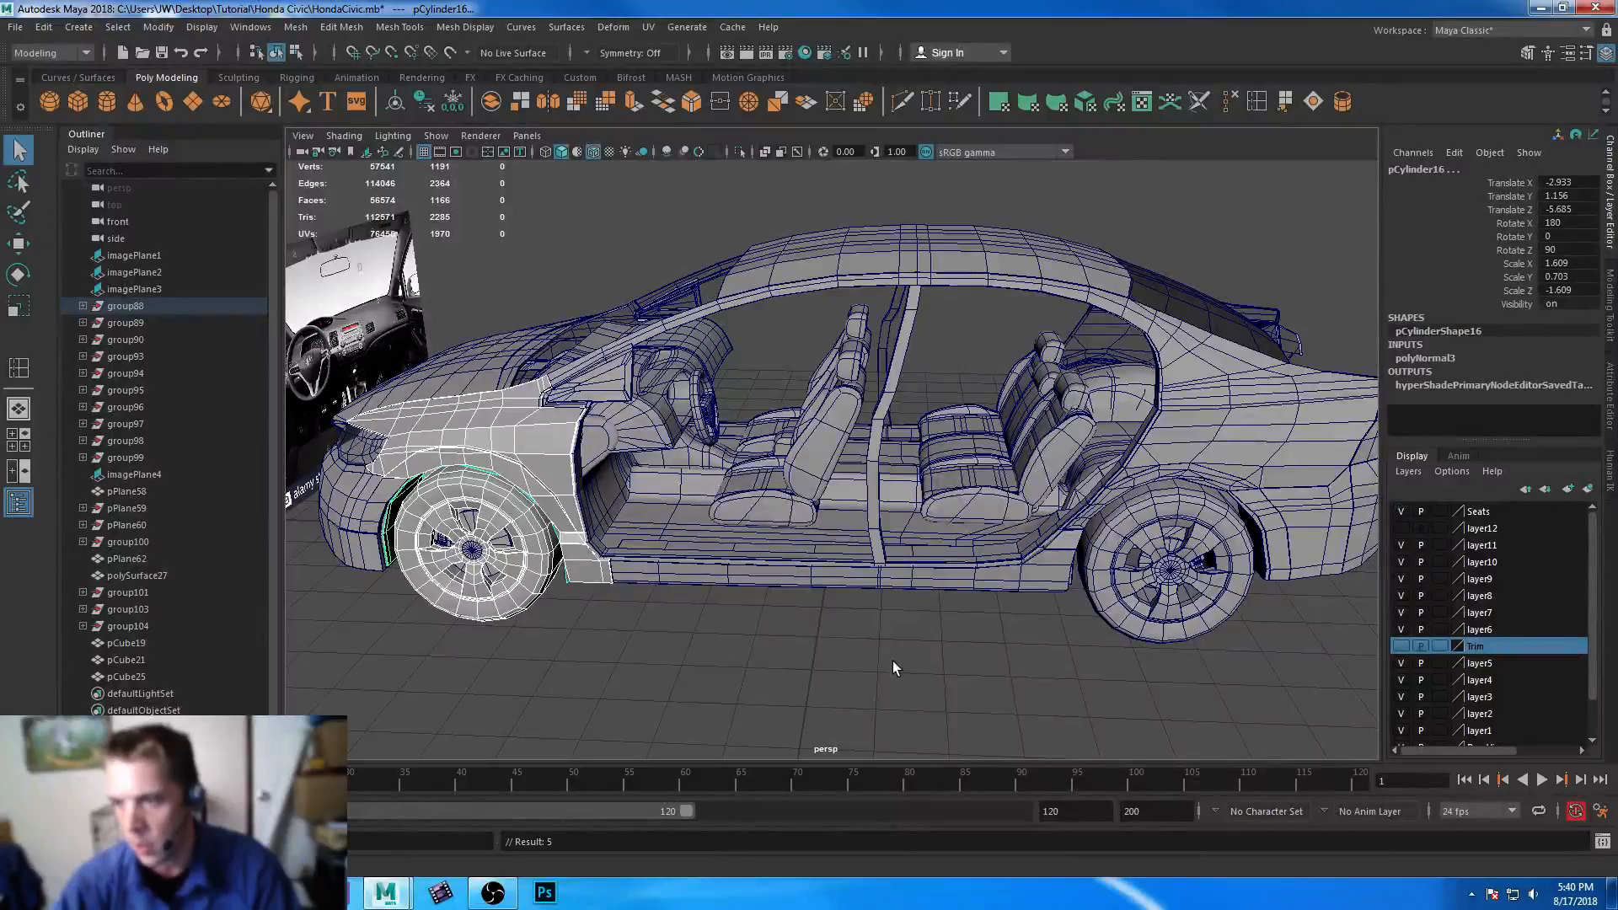
Step: Select the floor mesh and examine the tunnel and console with the Seats layer hidden, and show the seats again
click(893, 661)
scroll(797, 444, up, 5)
alt+drag(797, 444, 895, 621)
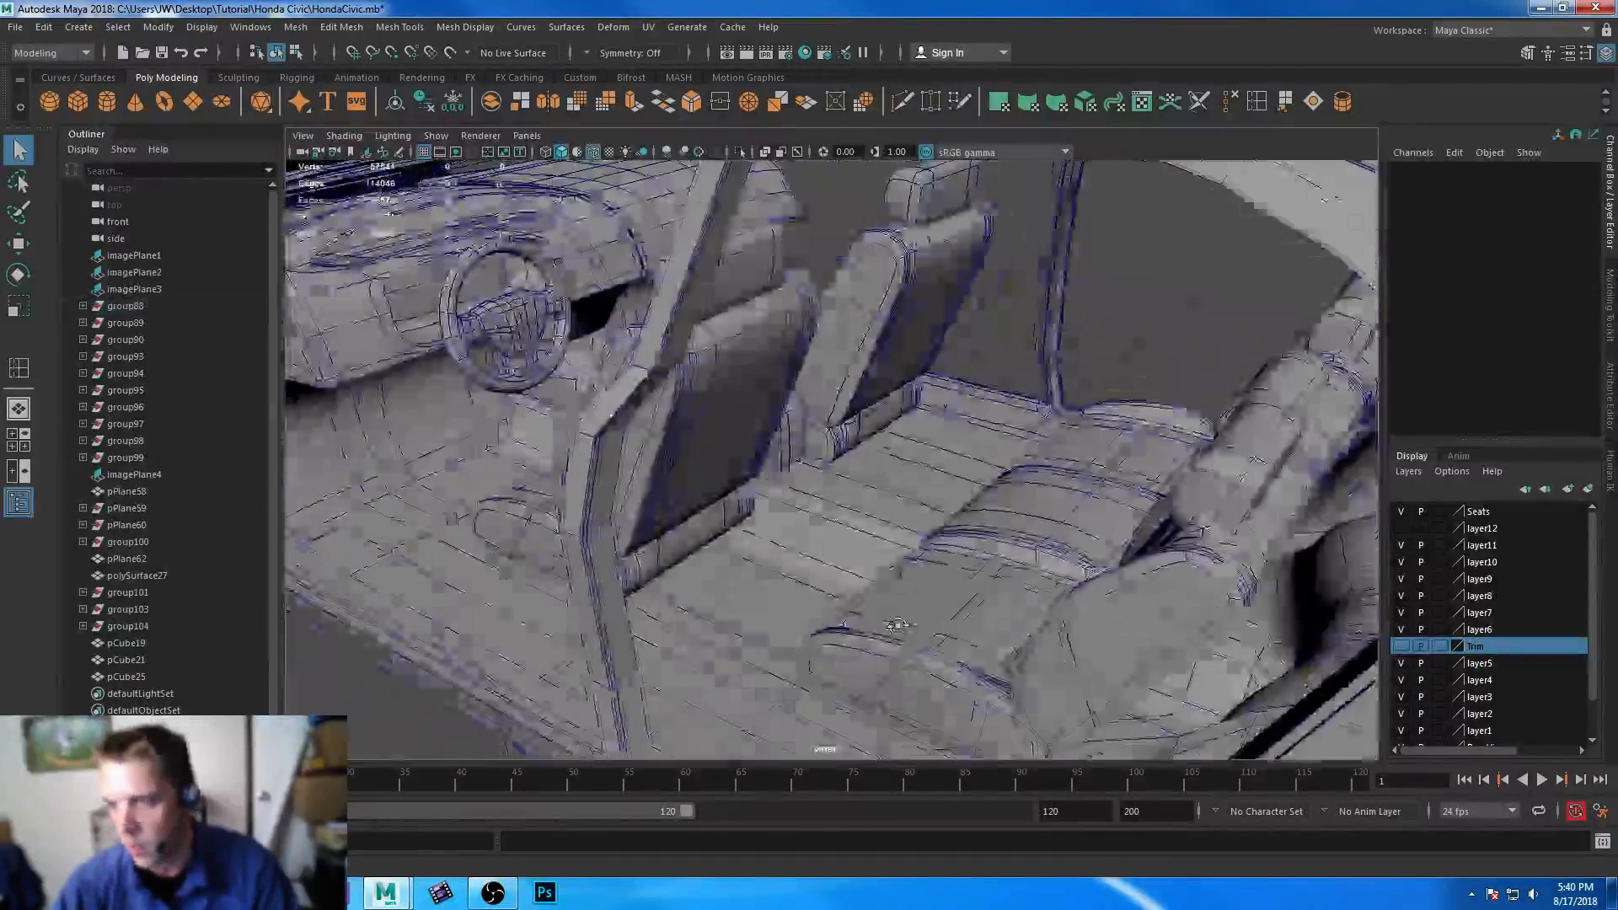
alt+drag(795, 516, 935, 512)
click(939, 514)
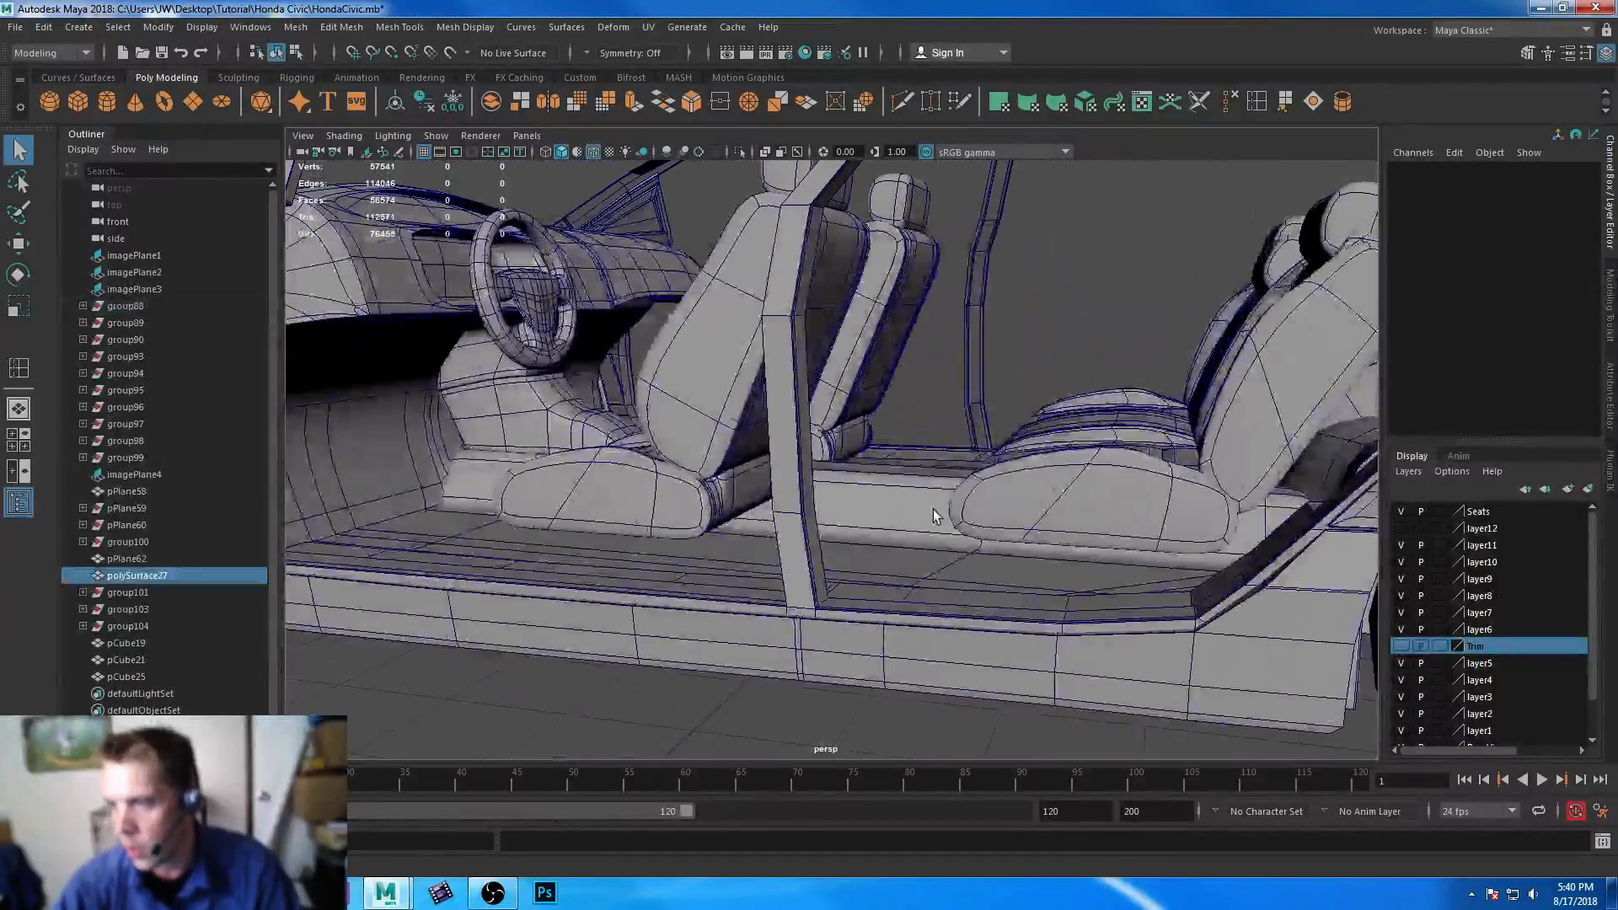
alt+middle_drag(985, 459, 902, 452)
alt+drag(902, 452, 863, 477)
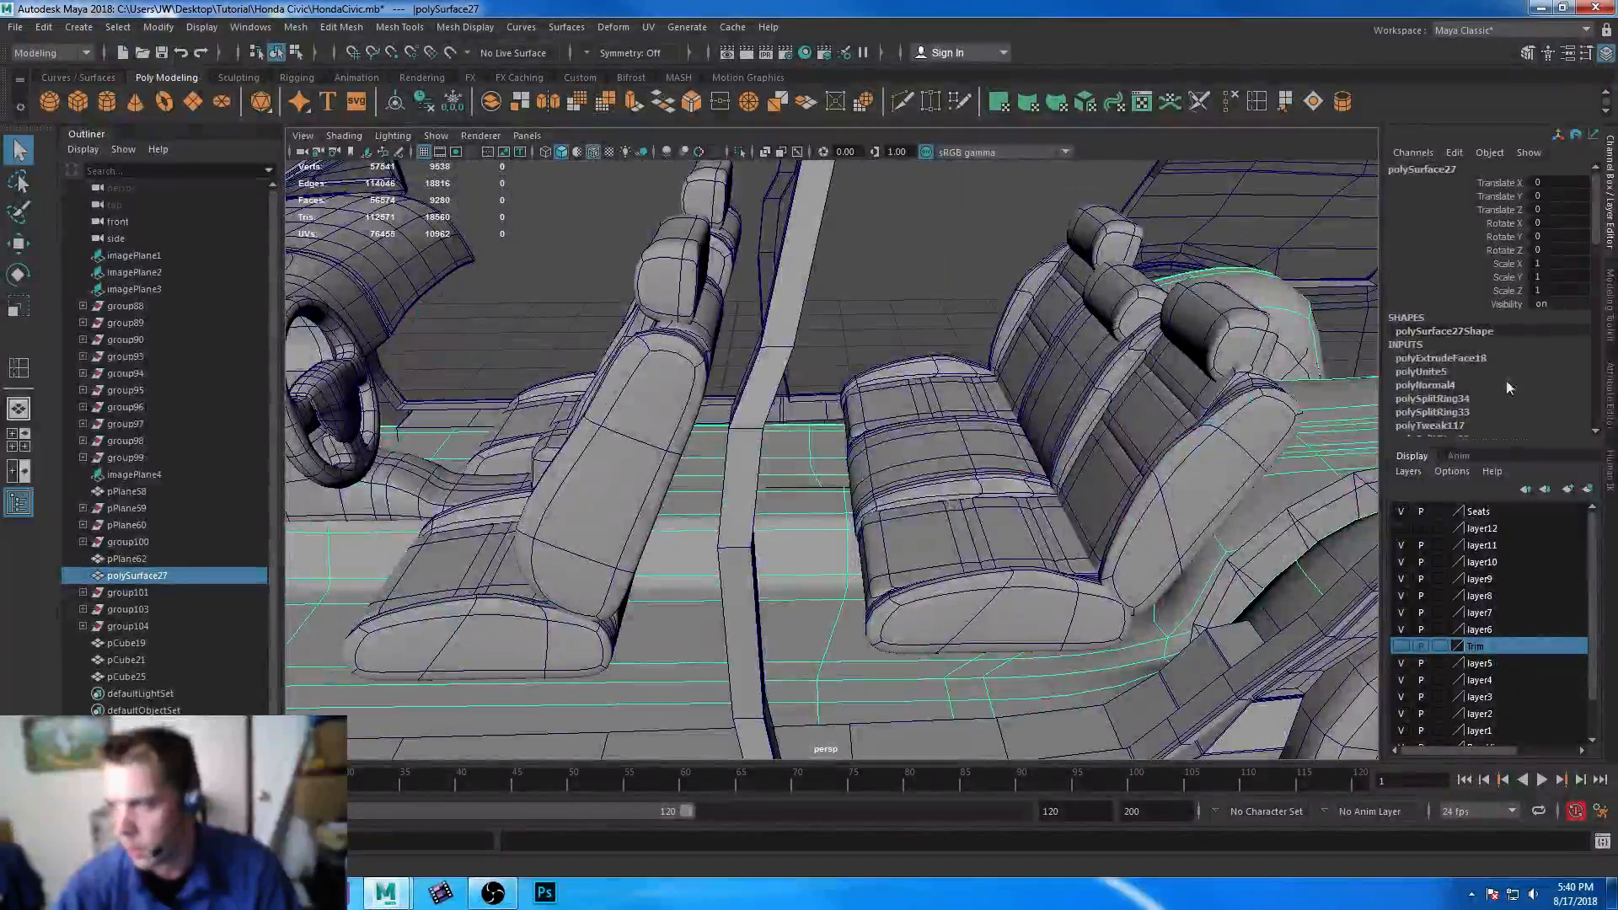
click(1399, 510)
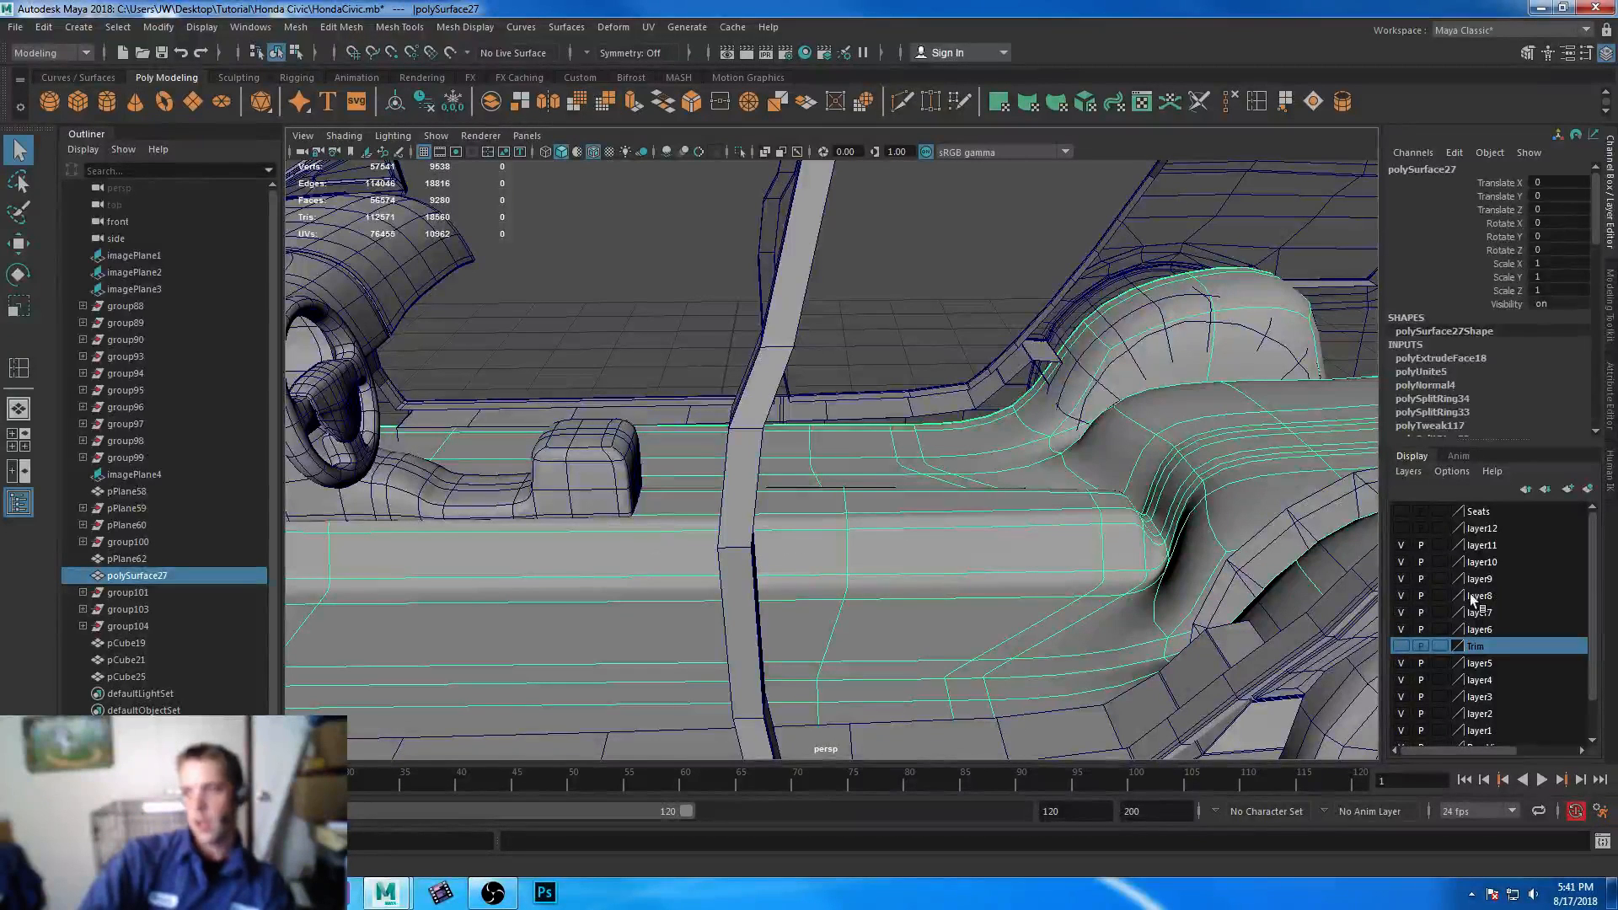
click(1401, 510)
mouse_move(730, 546)
alt+mouse_down()
mouse_move(725, 564)
mouse_move(740, 552)
alt+mouse_up()
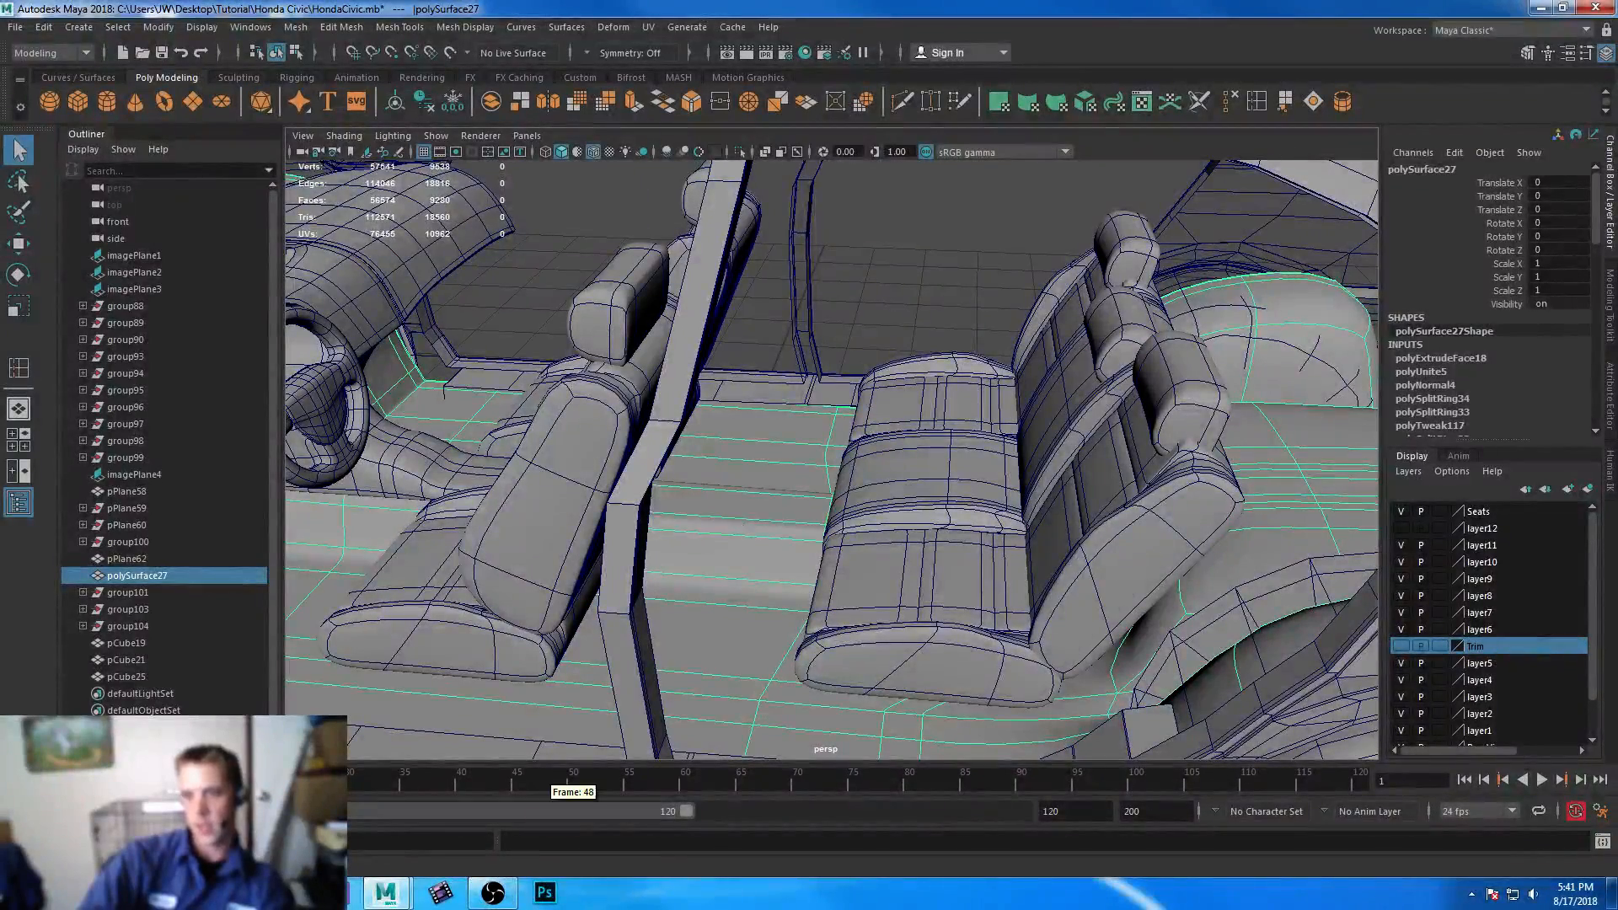
Step: Switch to the browser and review the open reference photos of the Civic's armrest, seats and centre console
click(220, 893)
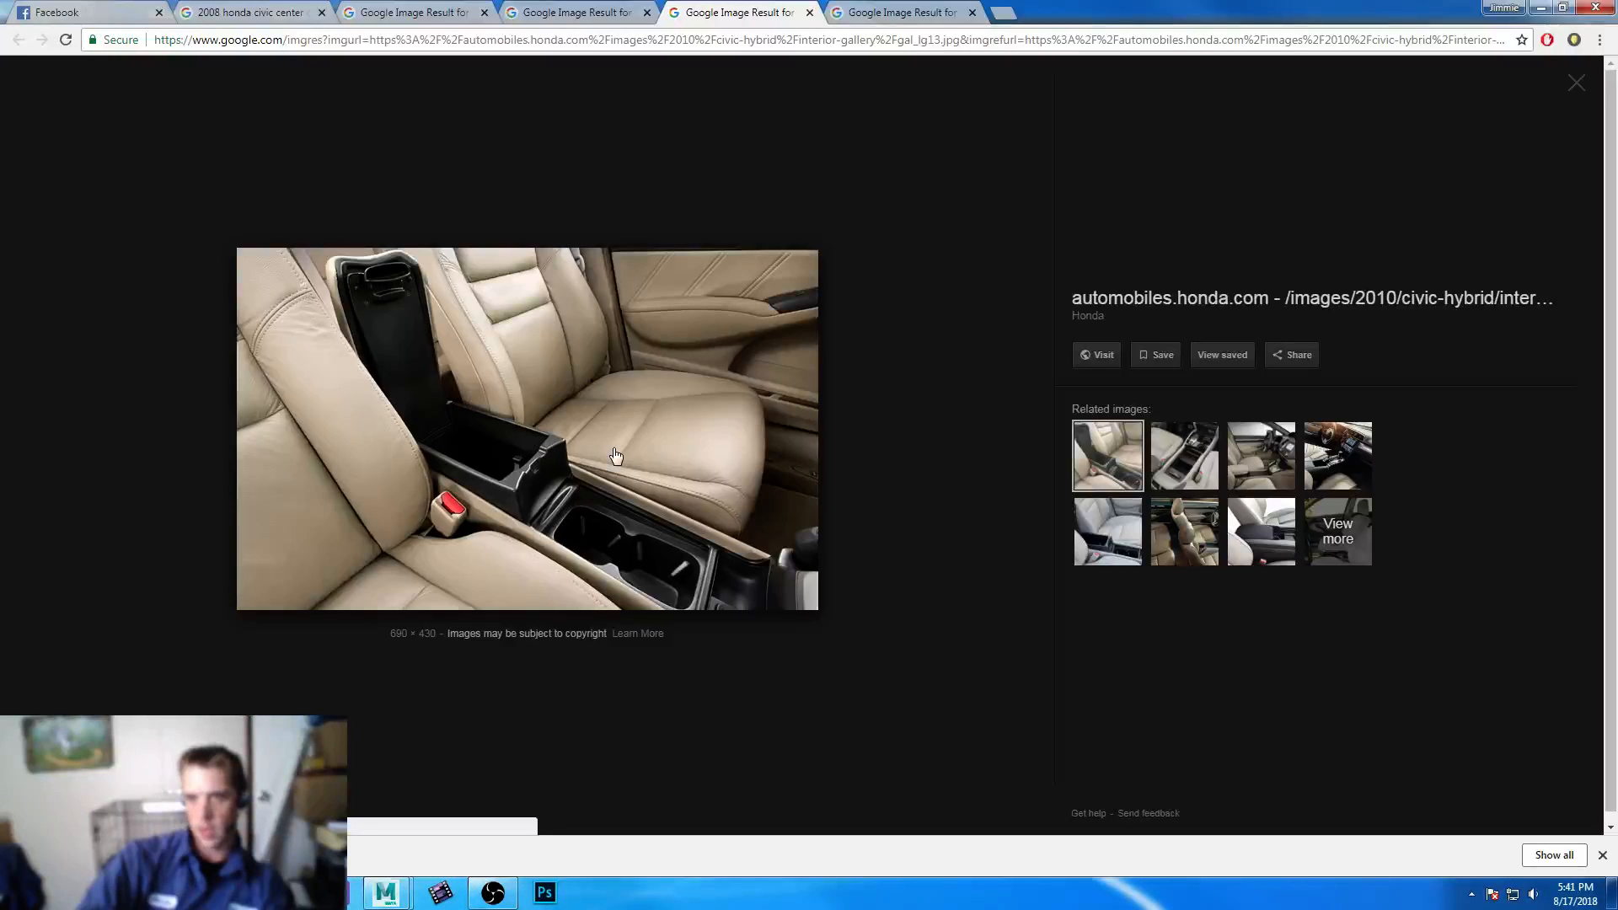
click(1177, 554)
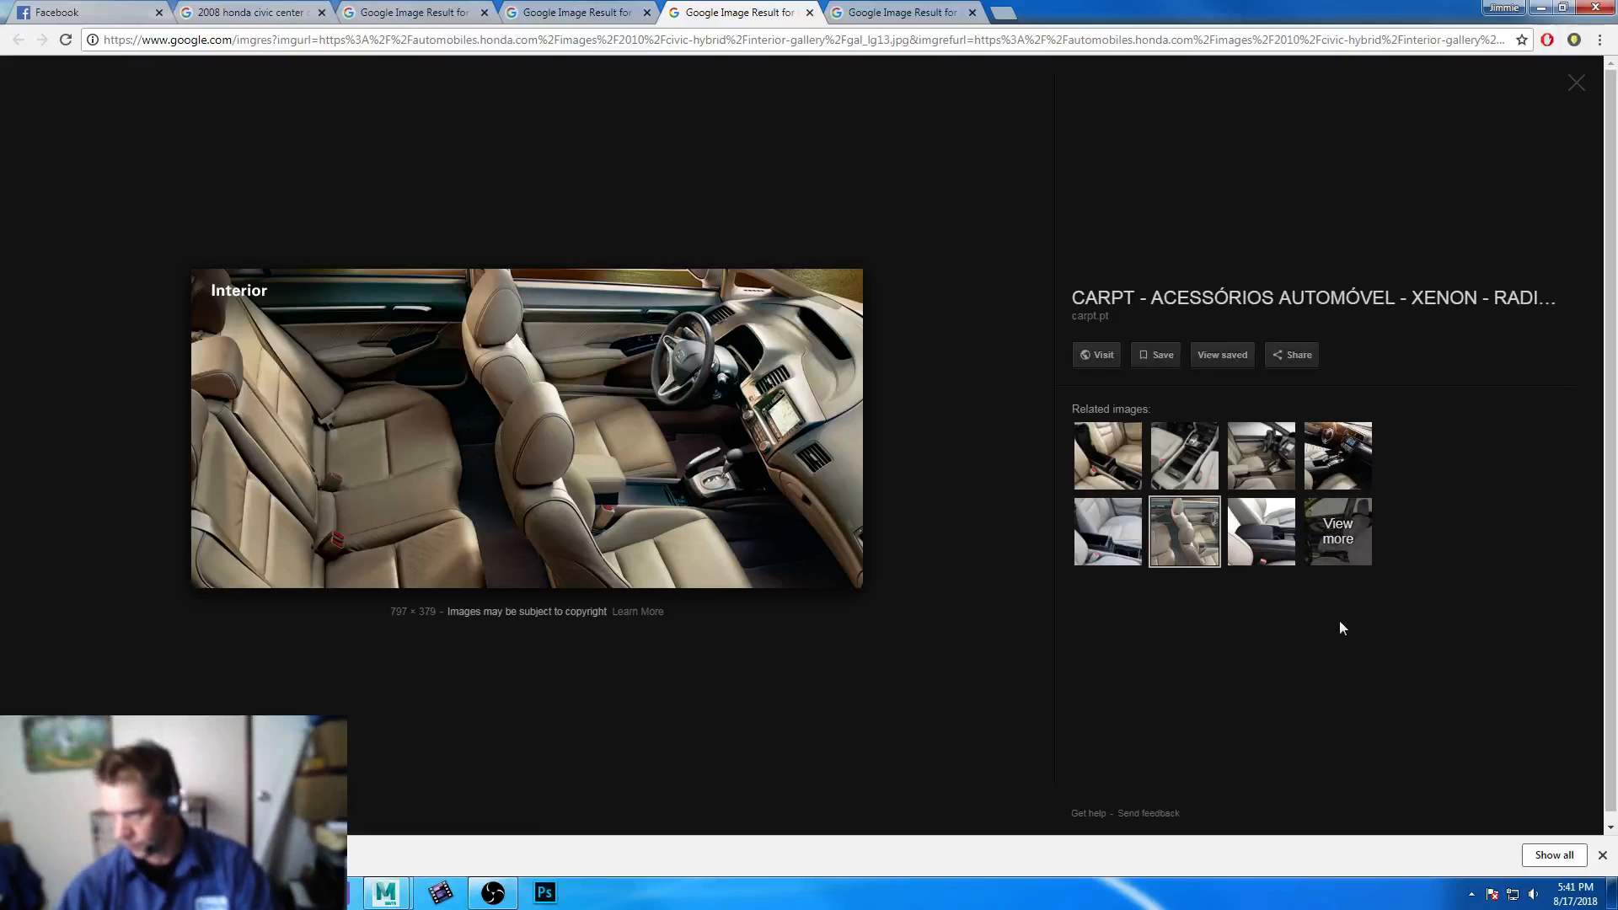
click(855, 8)
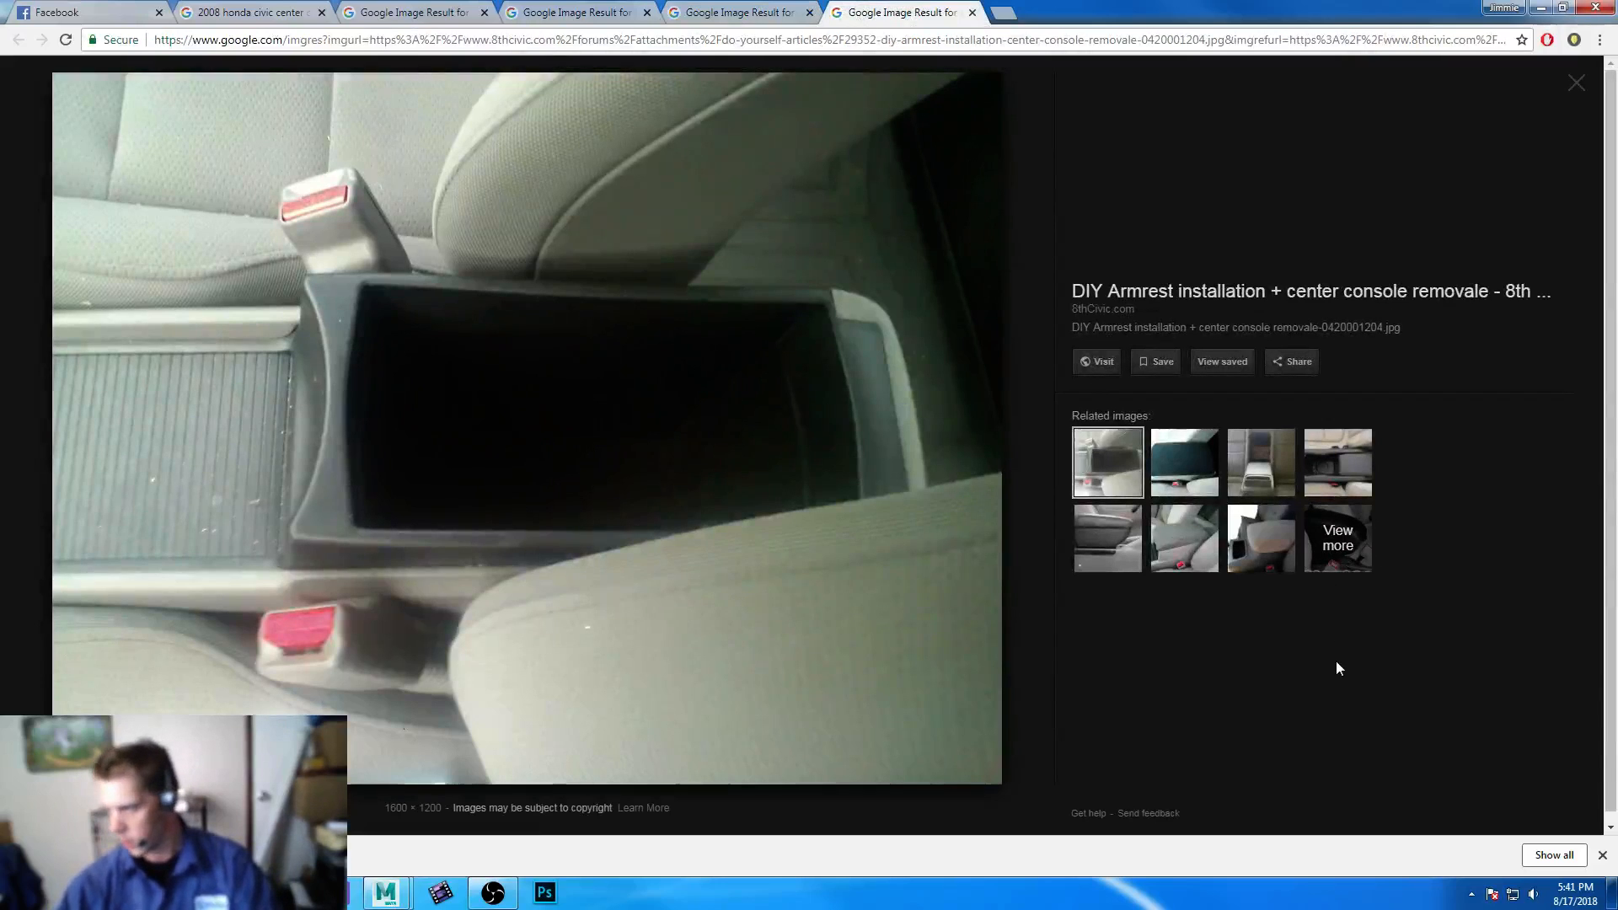
click(432, 10)
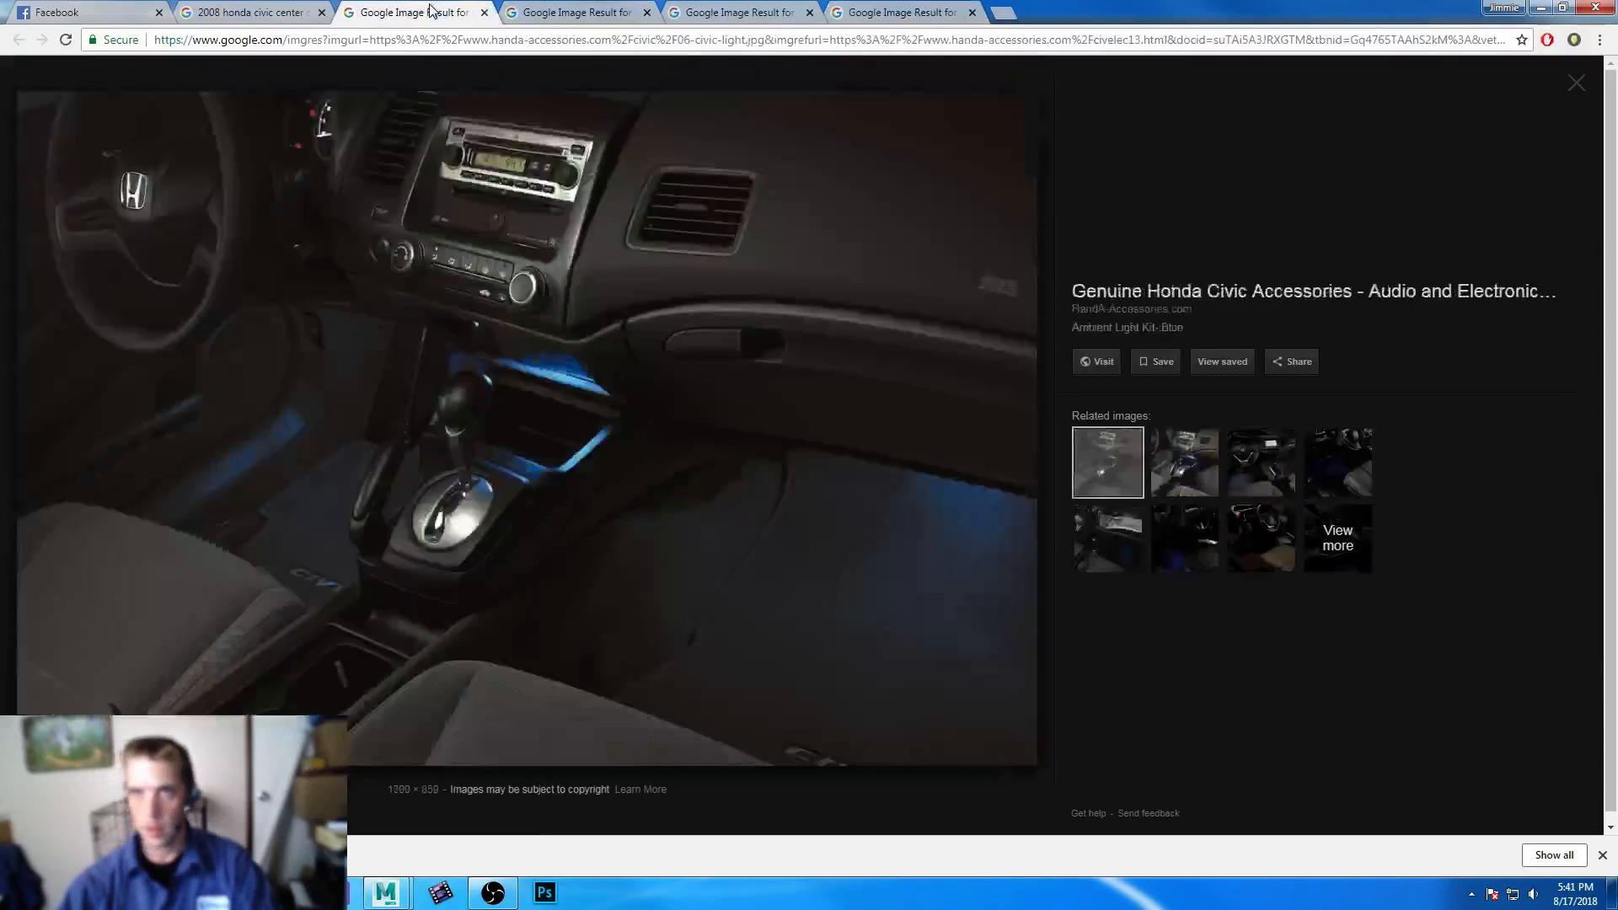
click(224, 10)
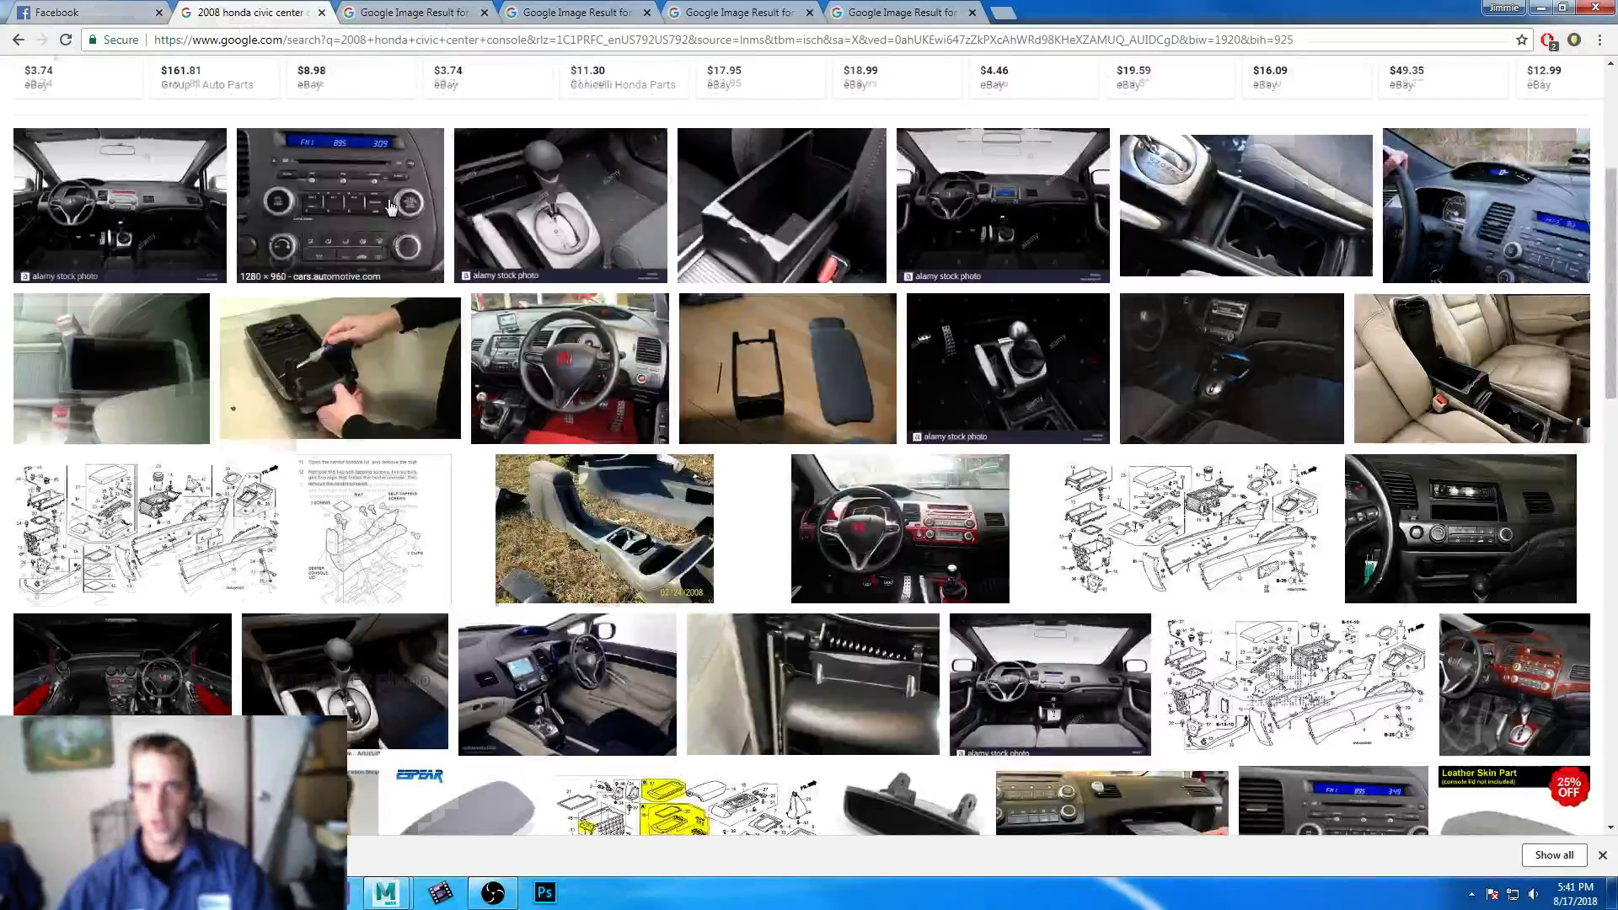
Step: Search Google Images for "2008 honda civic back seats" and open the photo of the silver car's rear seat through its open door
scroll(358, 90, up, 5)
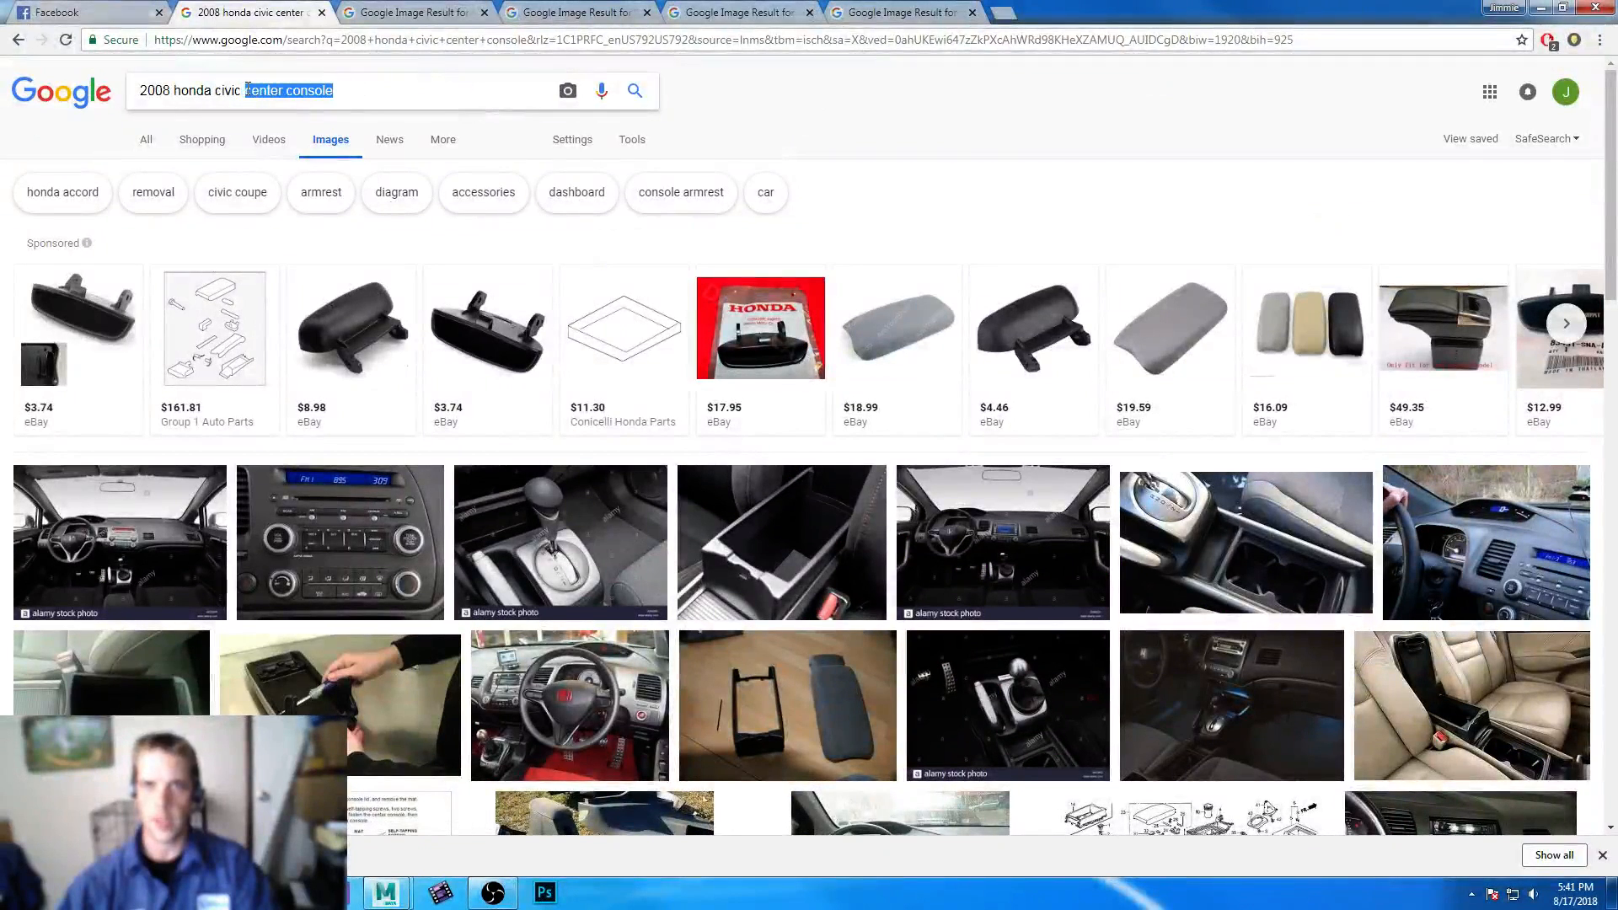
text(back seats)
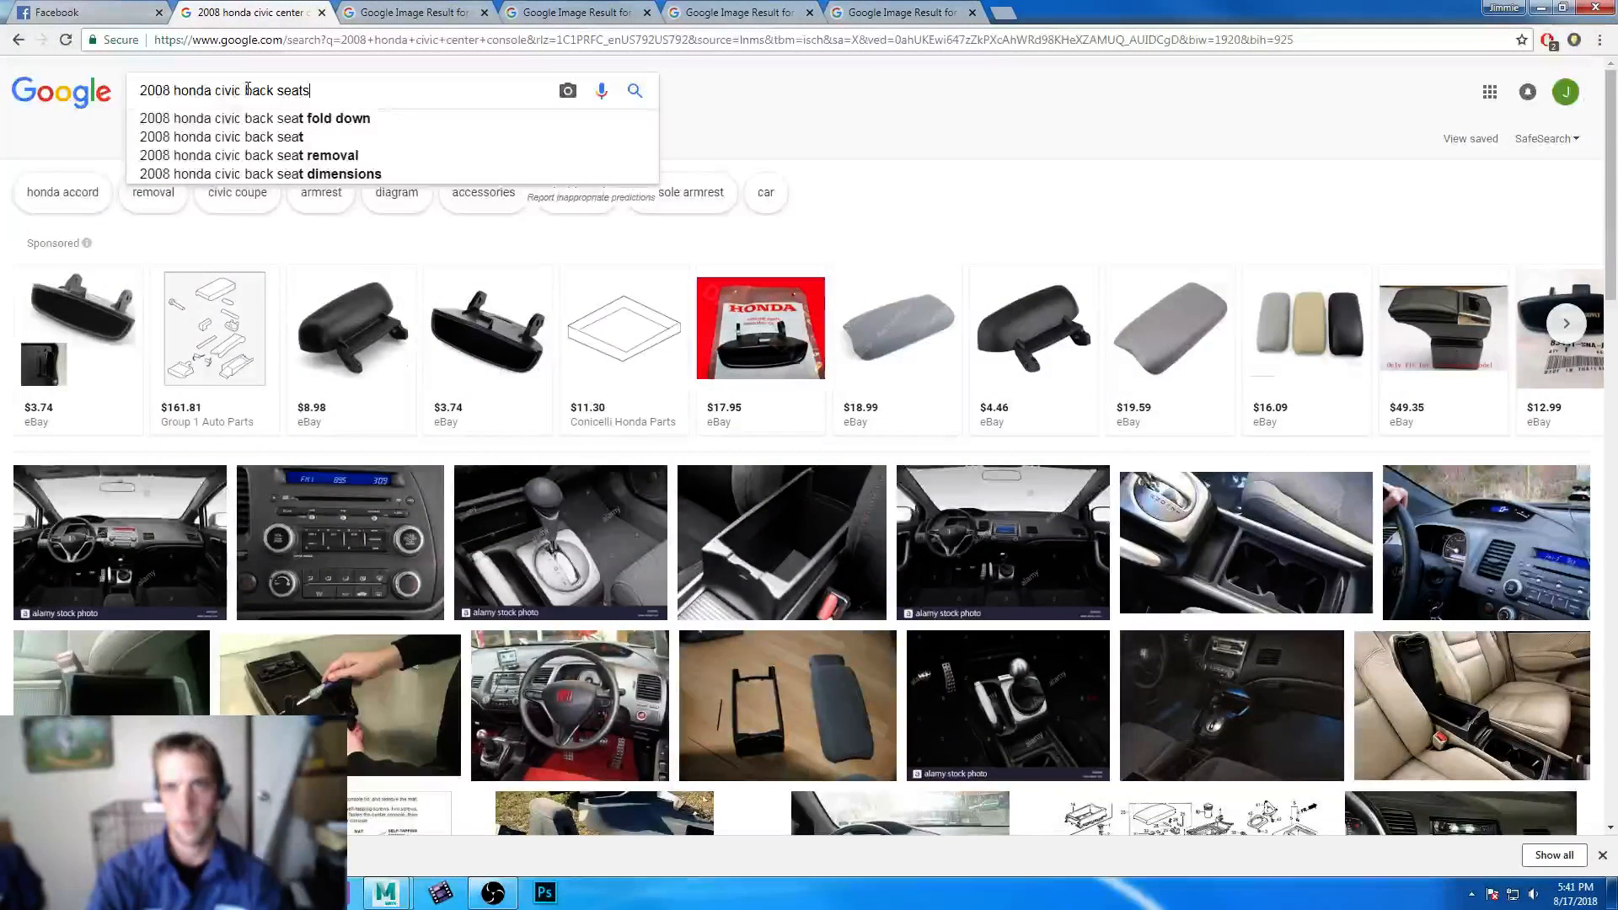
key(Return)
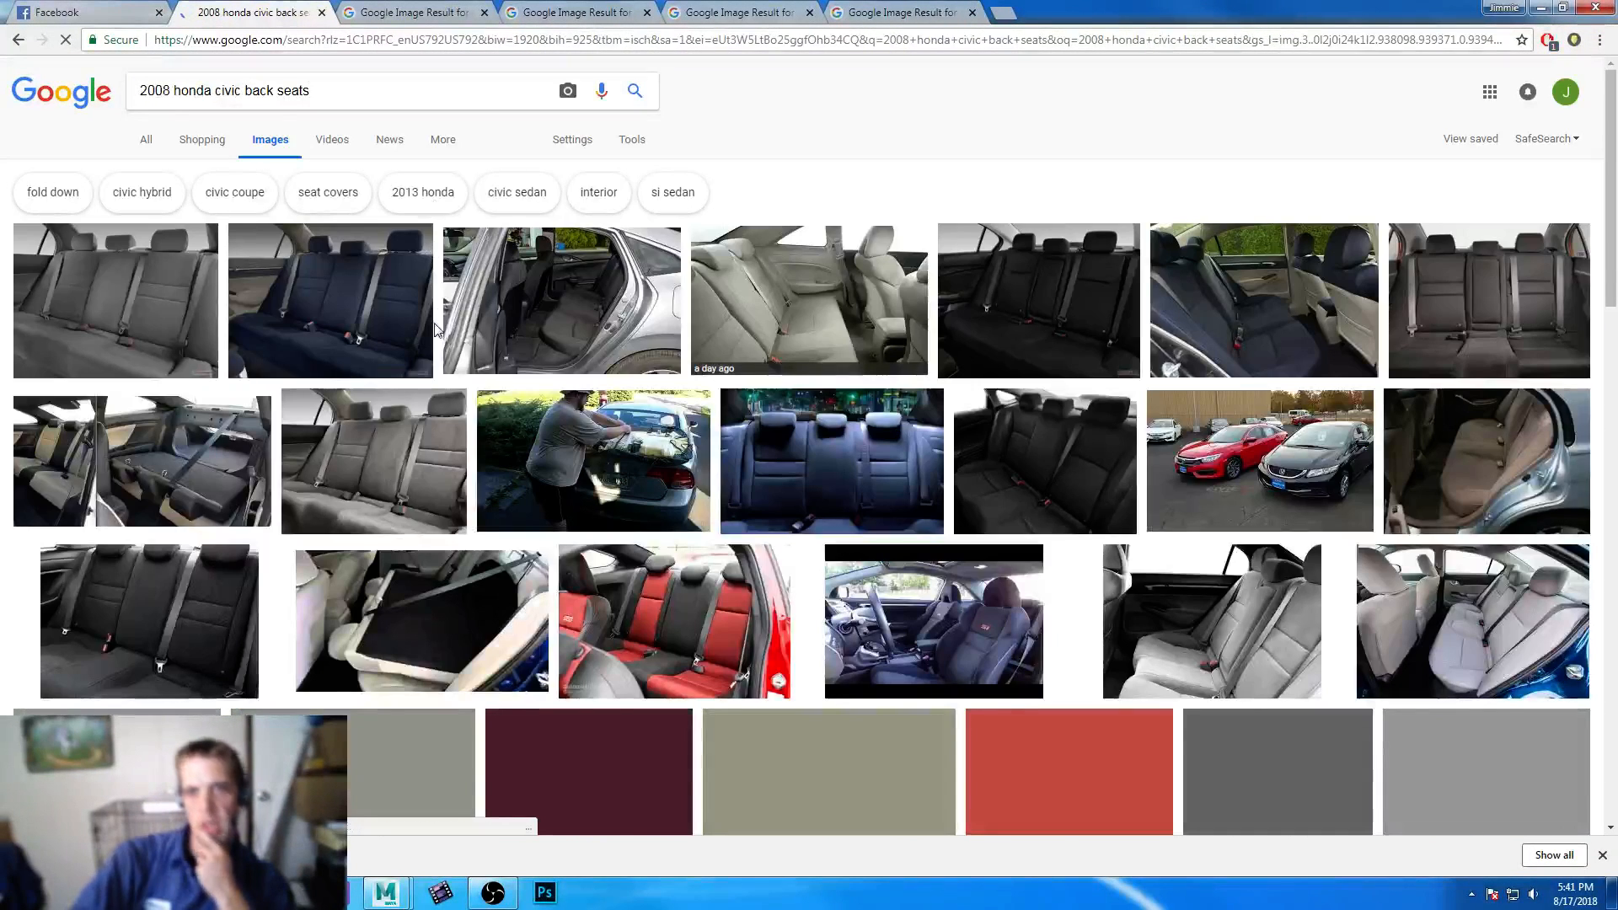
click(525, 325)
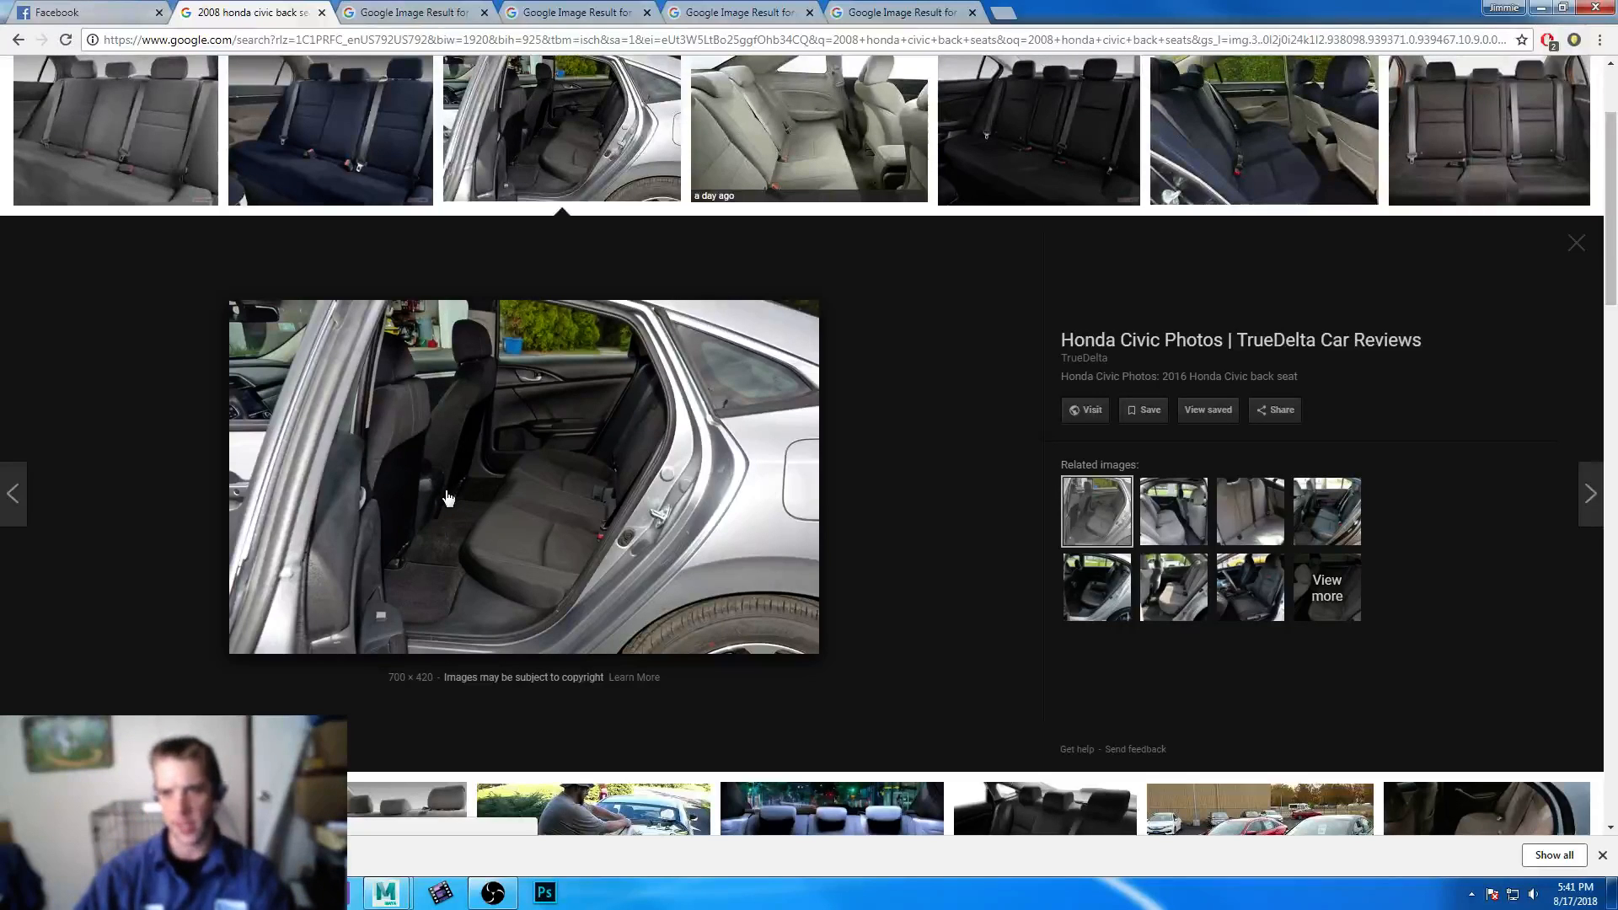
Step: Switch back to Maya, select the centre console mesh, and show its vertices with the smooth preview turned off
click(386, 892)
alt+drag(853, 490, 785, 474)
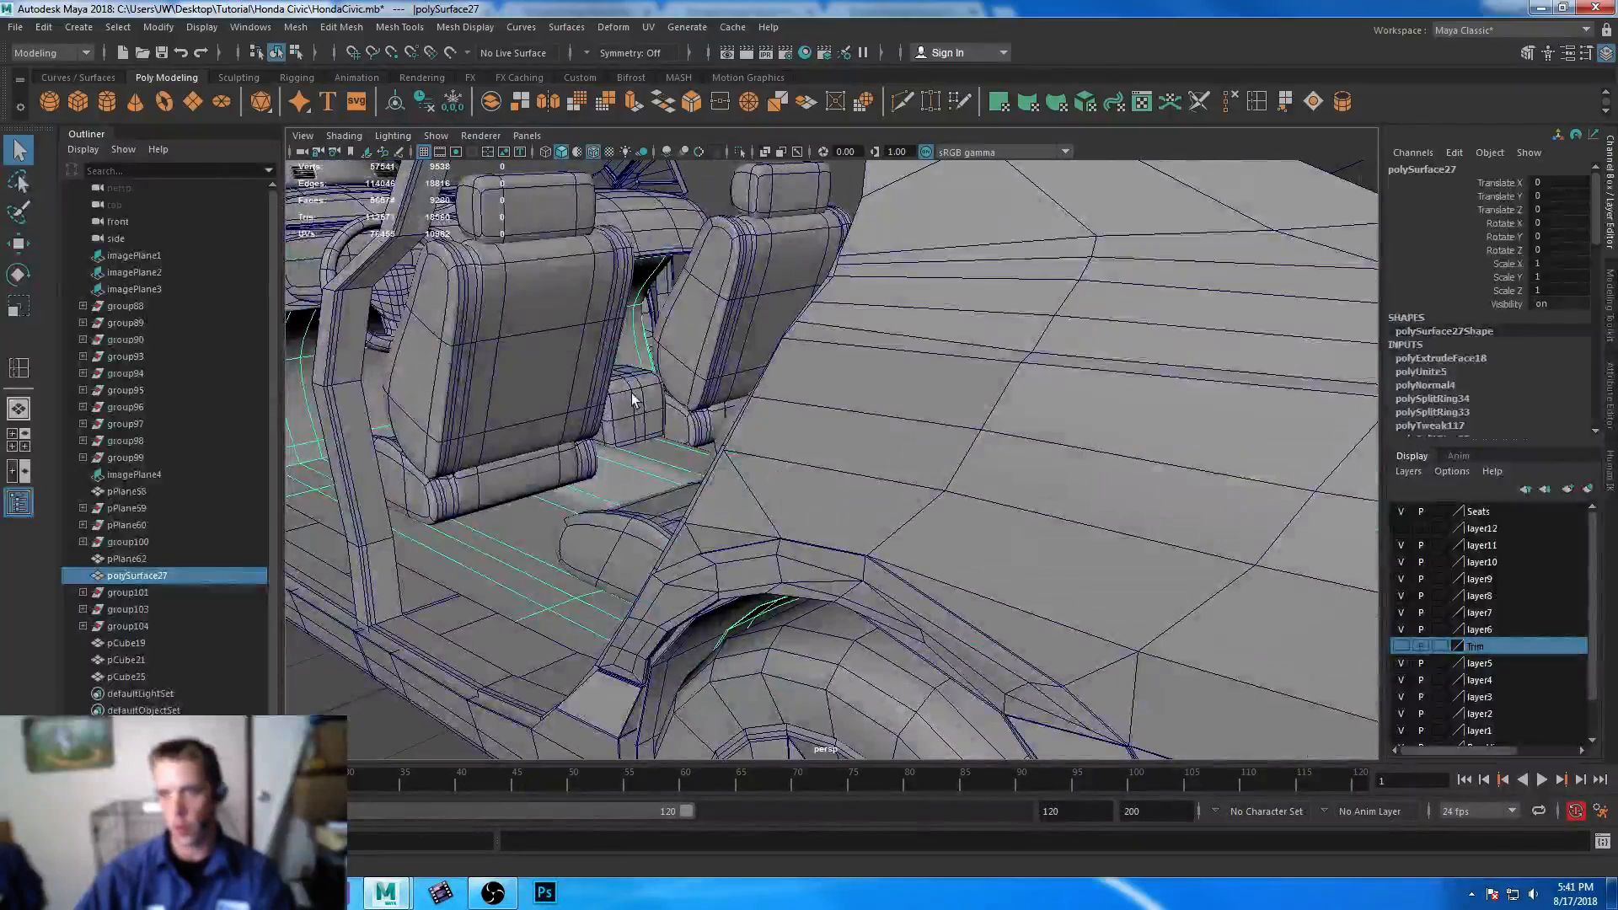
click(633, 398)
alt+right_drag(636, 404, 791, 636)
alt+middle_drag(716, 438, 961, 581)
alt+right_drag(702, 413, 712, 590)
right_drag(590, 416, 472, 392)
key(1)
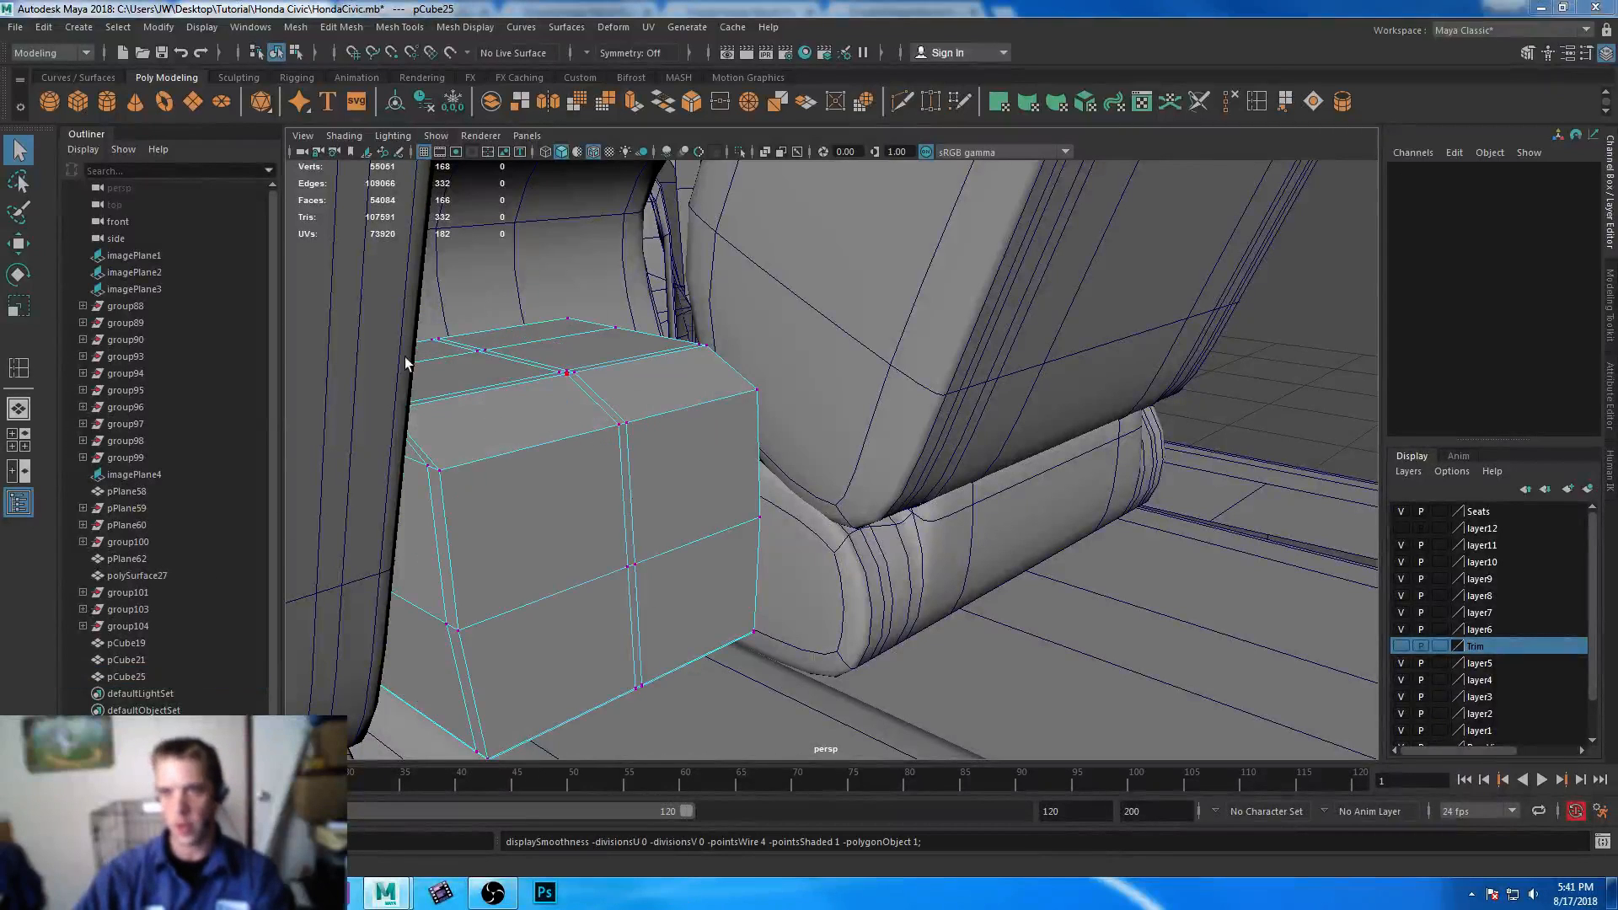
Step: In the side view, select the armrest box's rear vertices and move them backward to extend it behind the front seatback
key(space)
key(space)
alt+middle_drag(933, 415, 848, 509)
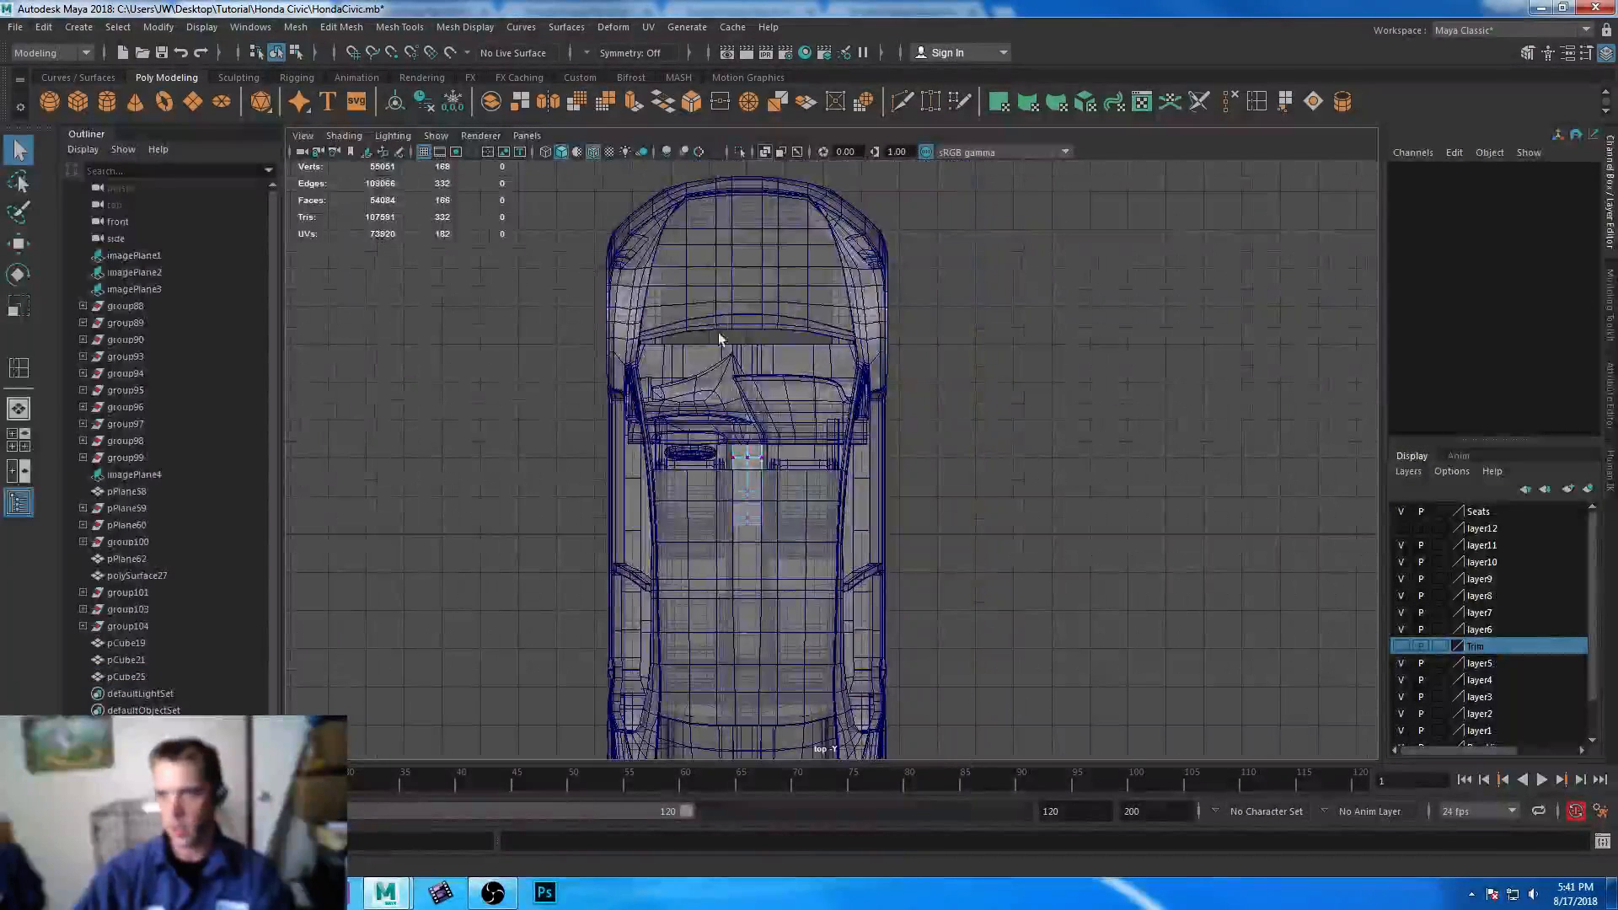
alt+right_drag(715, 335, 1035, 720)
alt+middle_drag(678, 415, 967, 534)
key(space)
key(space)
alt+right_drag(1023, 643, 875, 503)
alt+middle_drag(874, 503, 1283, 493)
alt+right_drag(1045, 430, 1193, 552)
alt+middle_drag(1193, 552, 712, 531)
alt+right_drag(447, 228, 600, 338)
drag(598, 335, 819, 664)
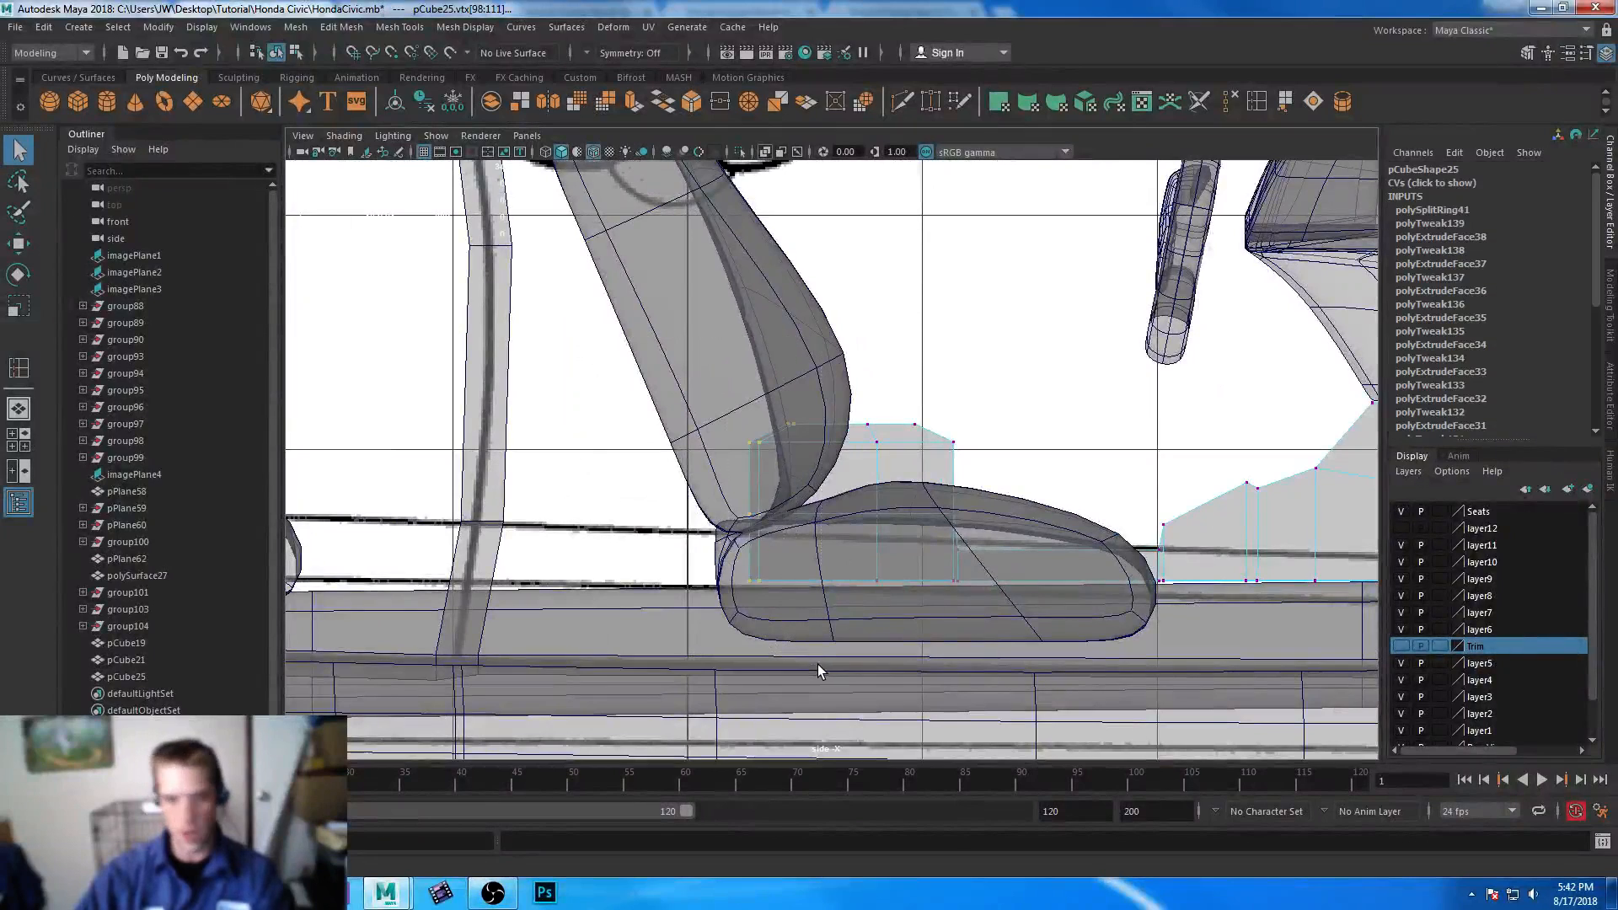
key(w)
drag(691, 506, 559, 502)
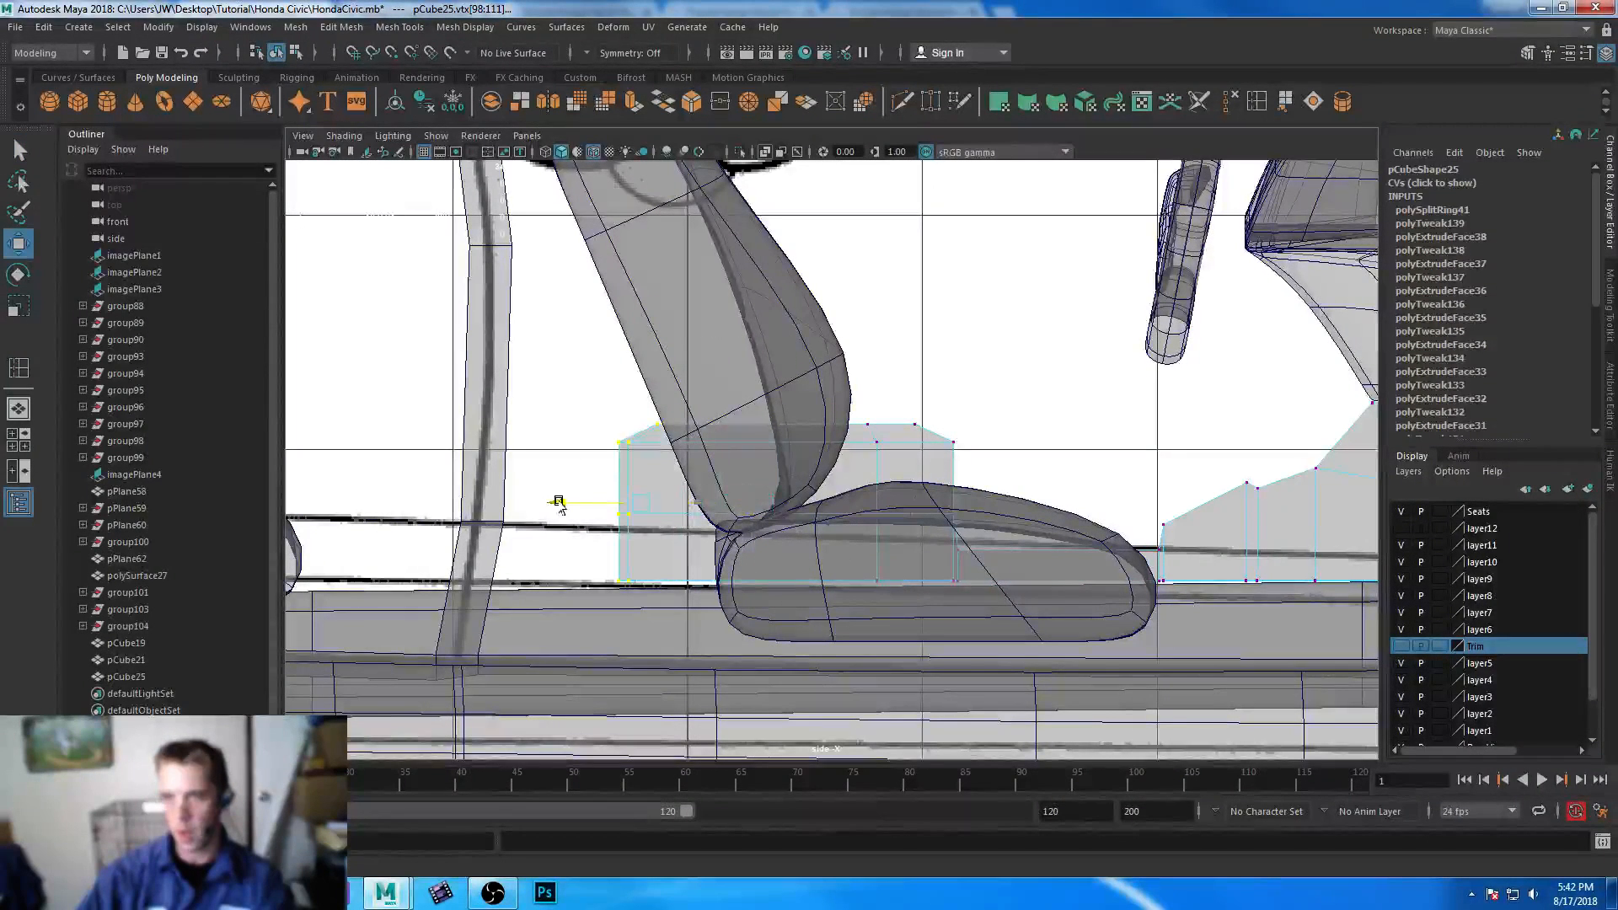
Step: Shift the armrest's middle and upper rear vertices farther back to slant its rear face outward toward the top
drag(555, 363, 691, 542)
drag(547, 470, 533, 470)
drag(495, 343, 677, 461)
drag(533, 430, 516, 432)
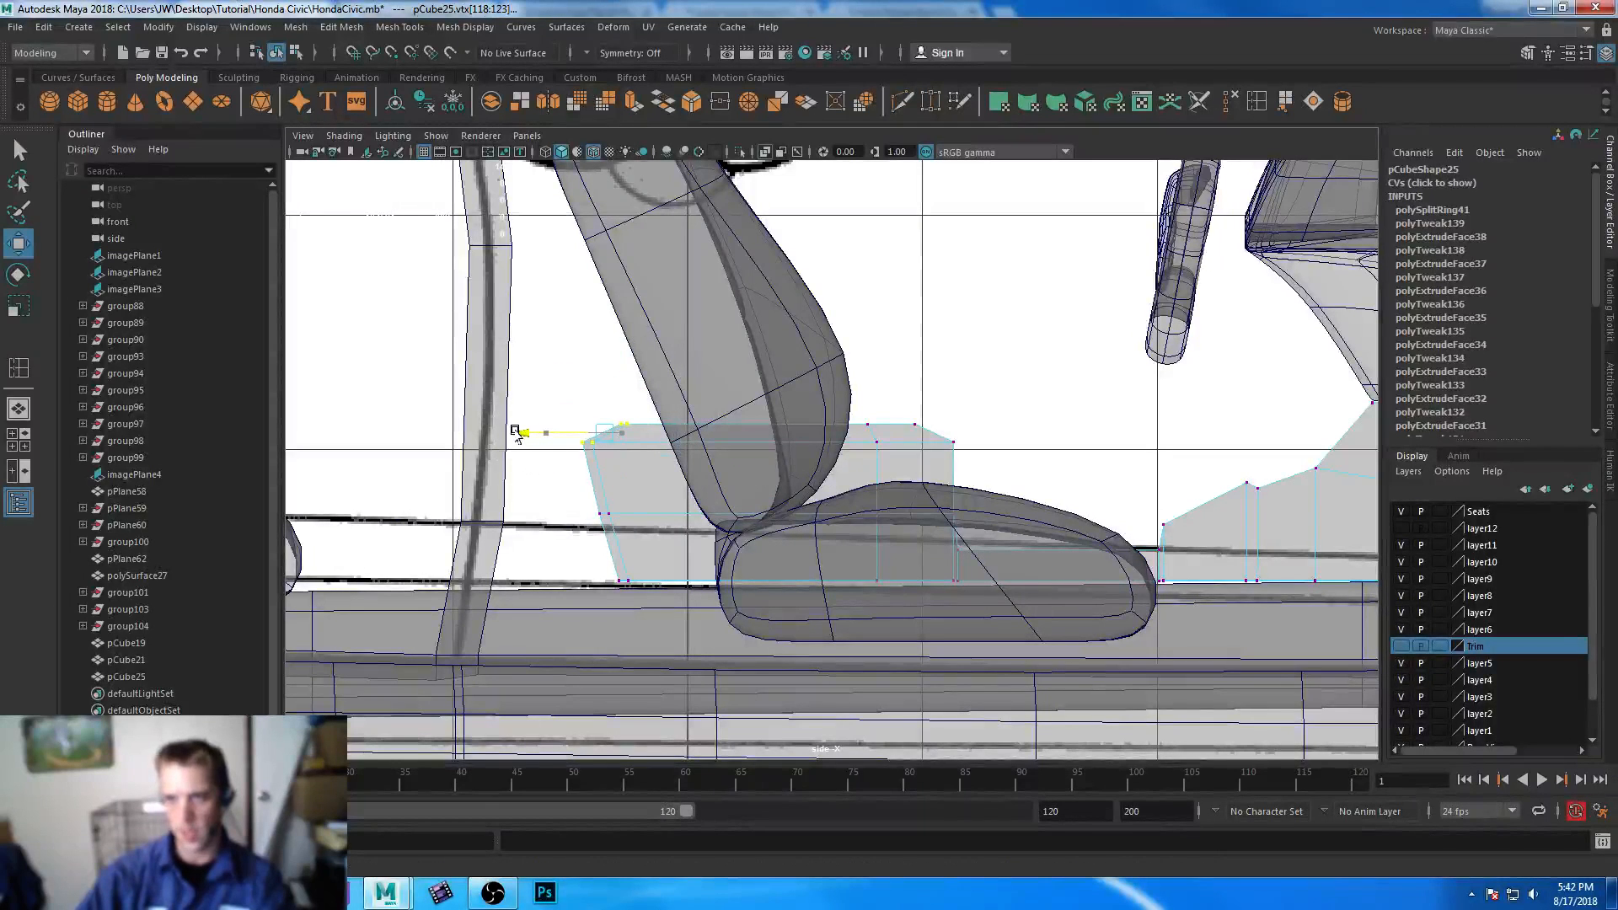
Step: Preview the lengthened console smoothed and examine the armrest's rear end between the front seats in the perspective view
key(space)
key(space)
alt+right_drag(1004, 426, 858, 335)
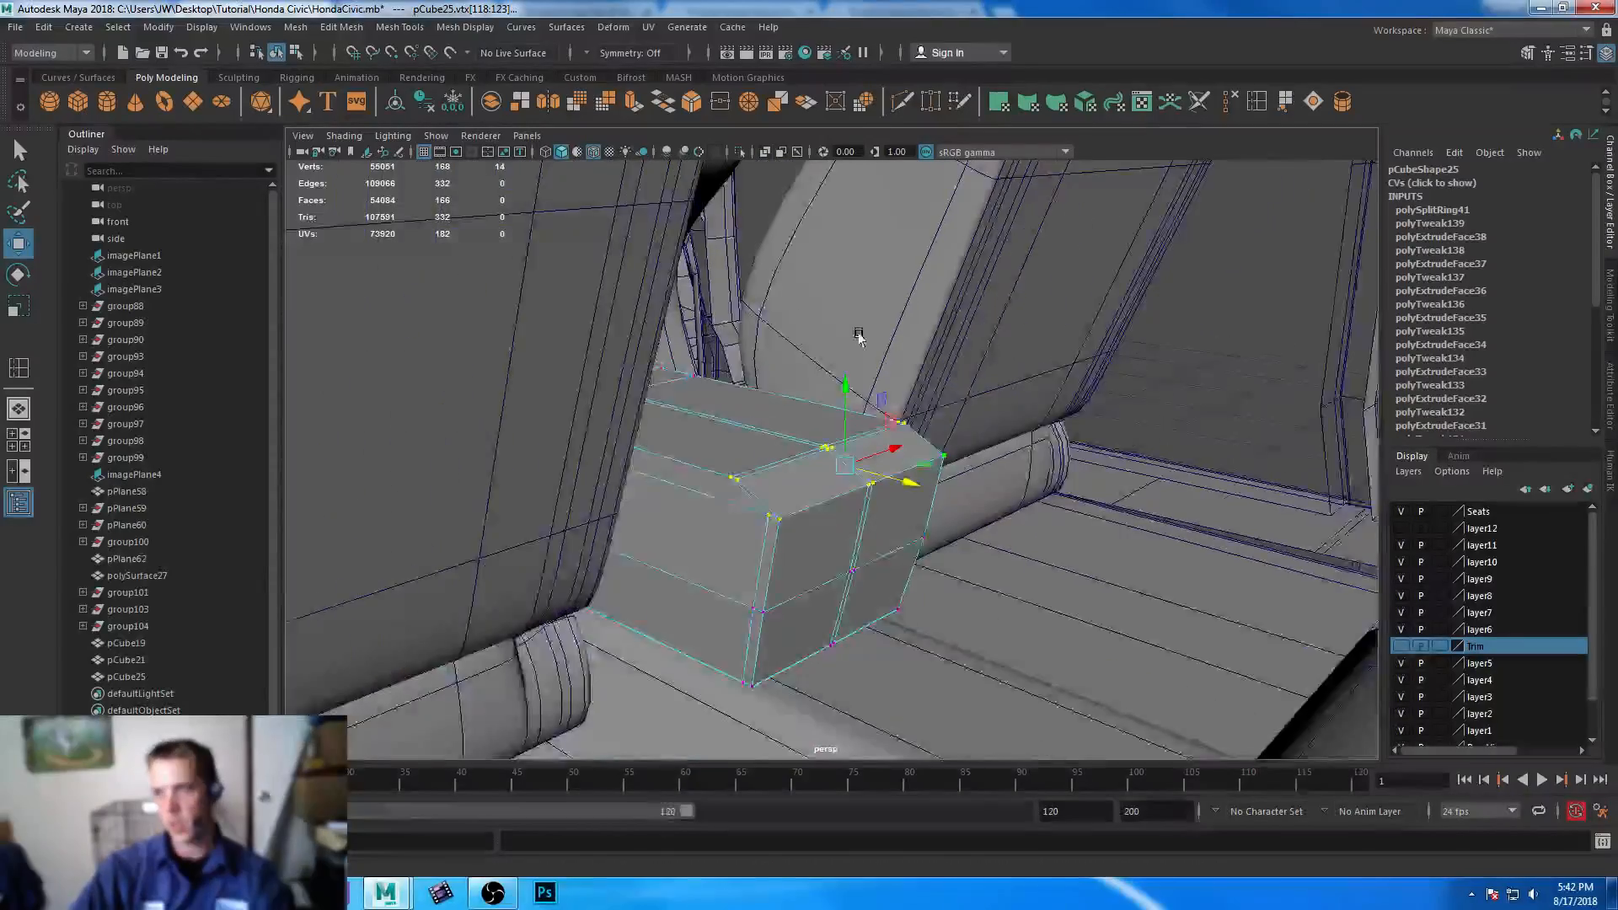
alt+drag(858, 335, 911, 410)
key(3)
alt+right_drag(1020, 554, 590, 531)
alt+drag(590, 531, 686, 445)
alt+drag(615, 384, 732, 422)
alt+right_drag(640, 506, 759, 571)
alt+drag(759, 571, 729, 556)
alt+right_drag(729, 556, 629, 560)
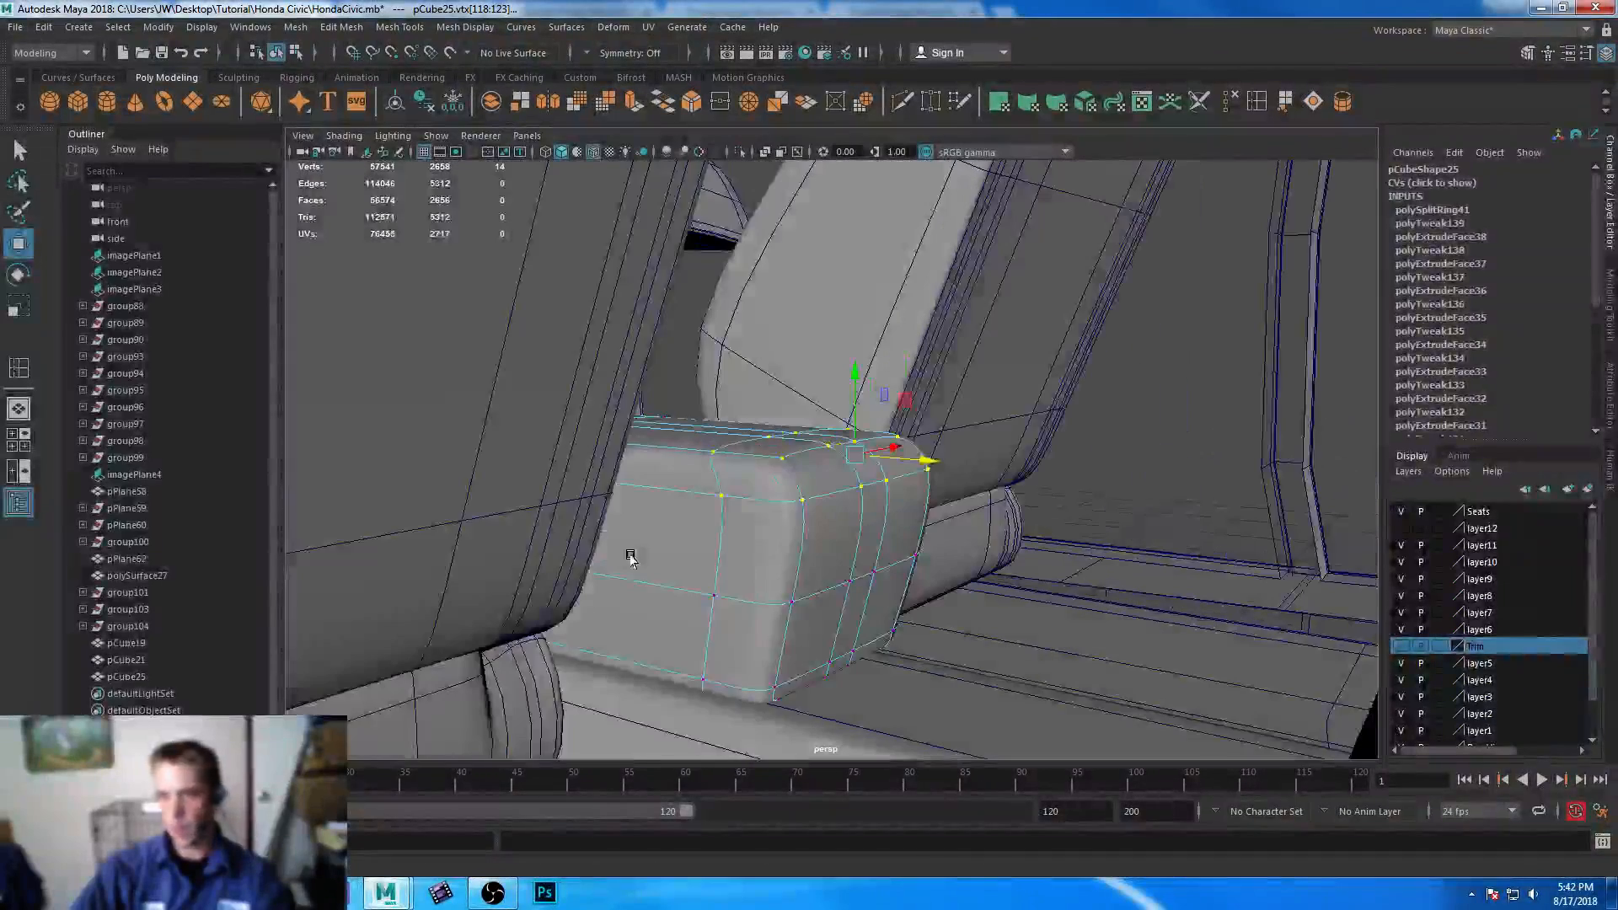
Step: Turn off the console's smooth preview to work on the armrest's rear face
key(1)
alt+drag(877, 546, 801, 567)
alt+right_drag(730, 442, 781, 568)
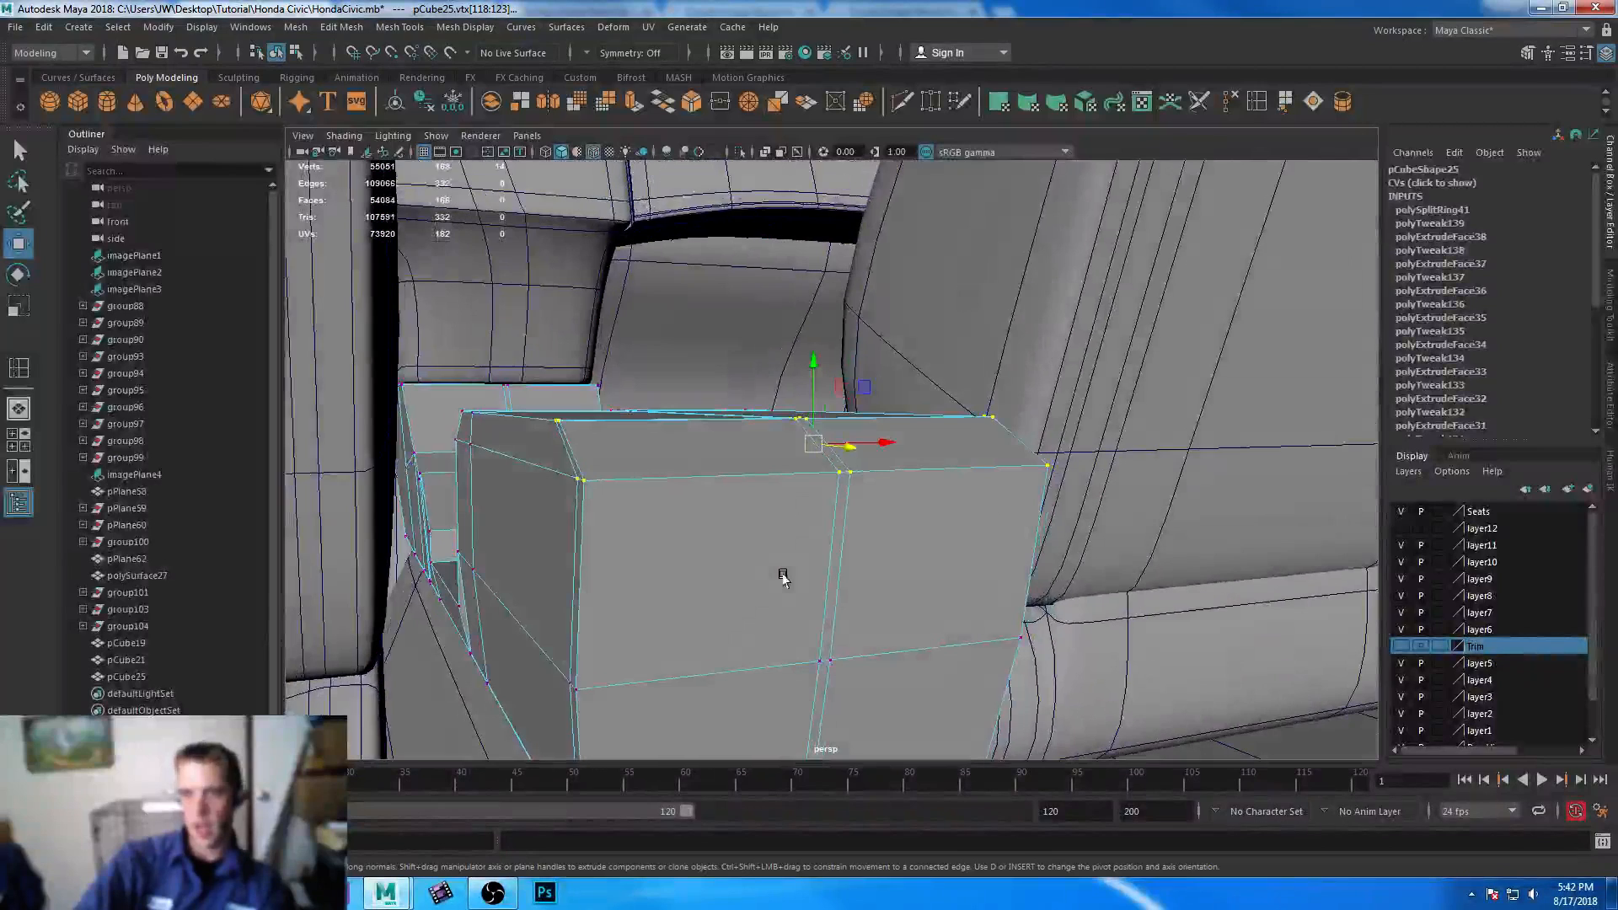
Step: Select the top faces of the centre console's armrest box in the side view and extrude them
key(space)
key(space)
right_drag(636, 407, 635, 455)
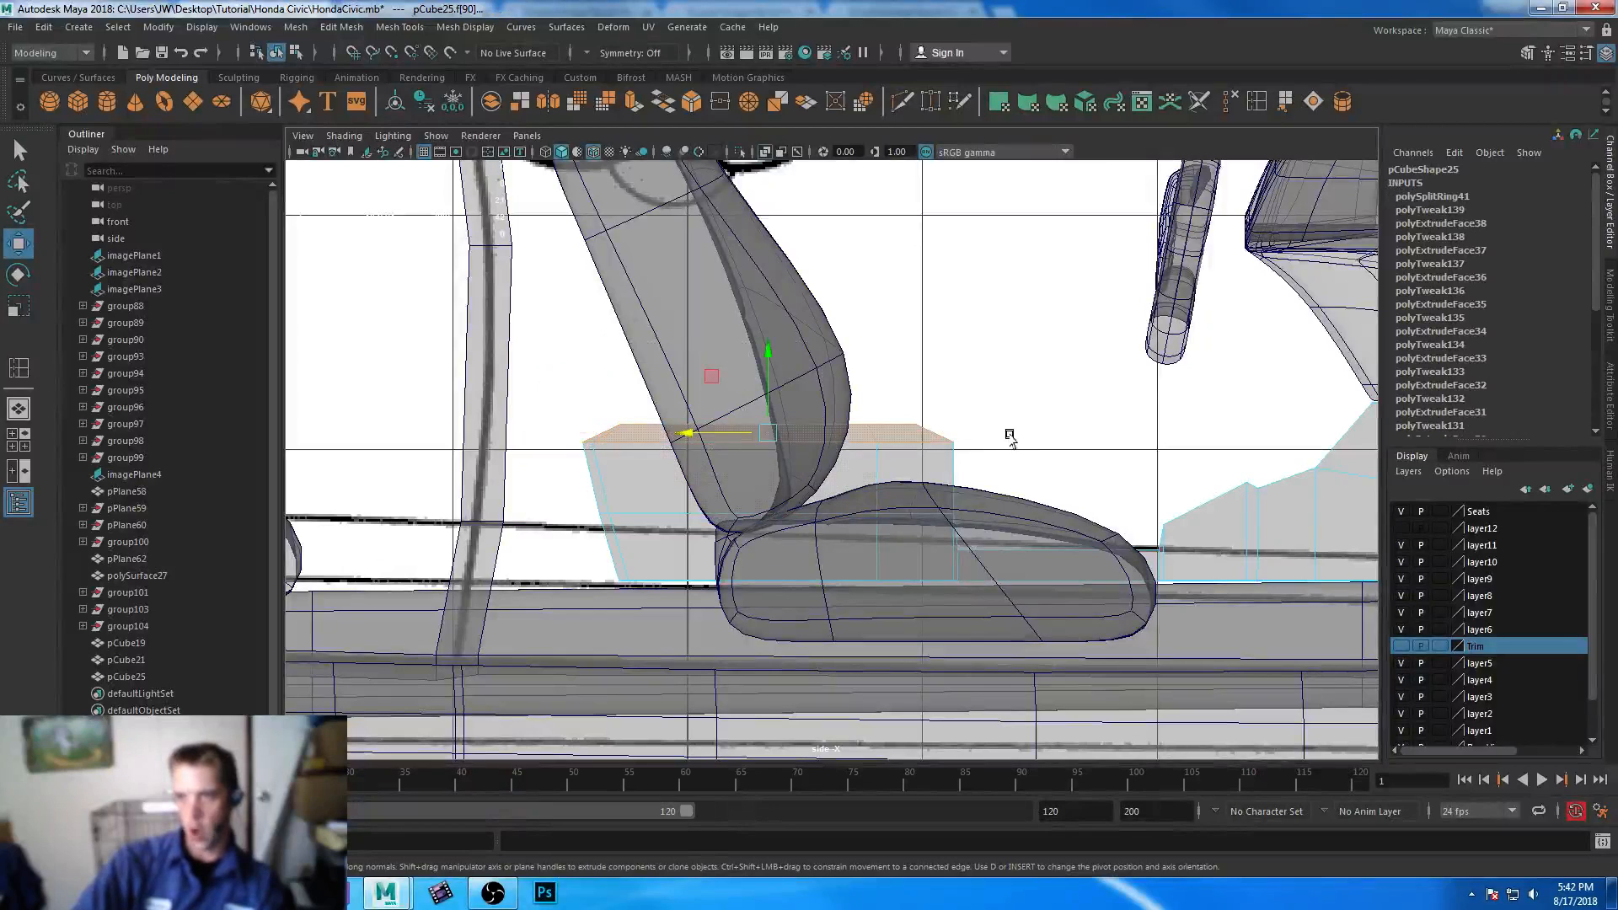
key(ctrl+e)
key(t)
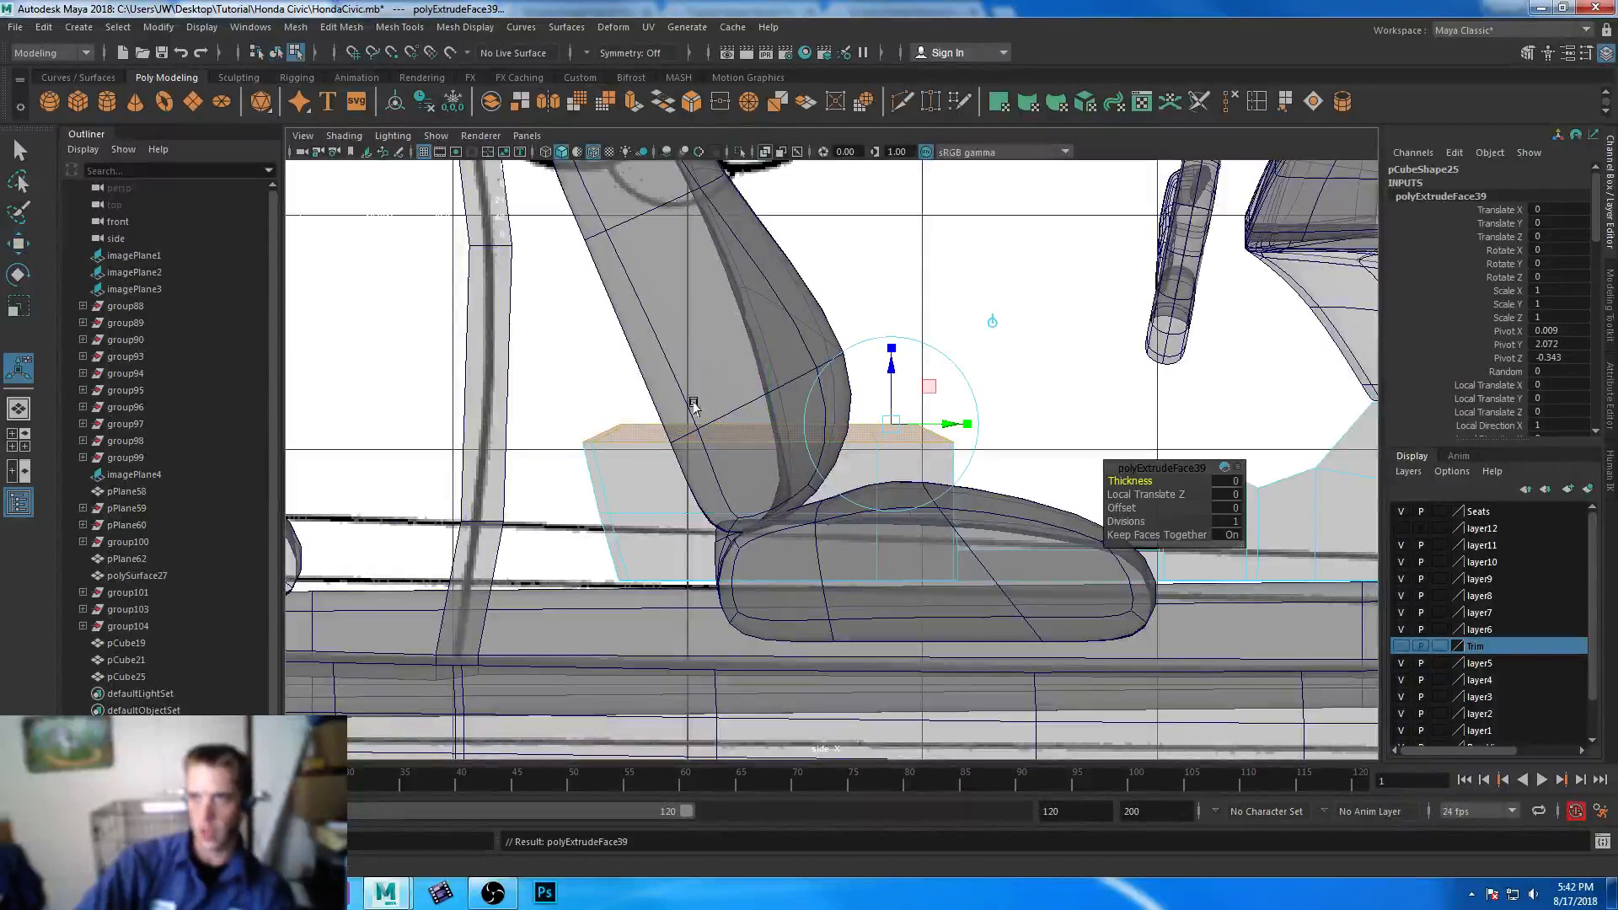
click(893, 346)
click(891, 420)
click(891, 422)
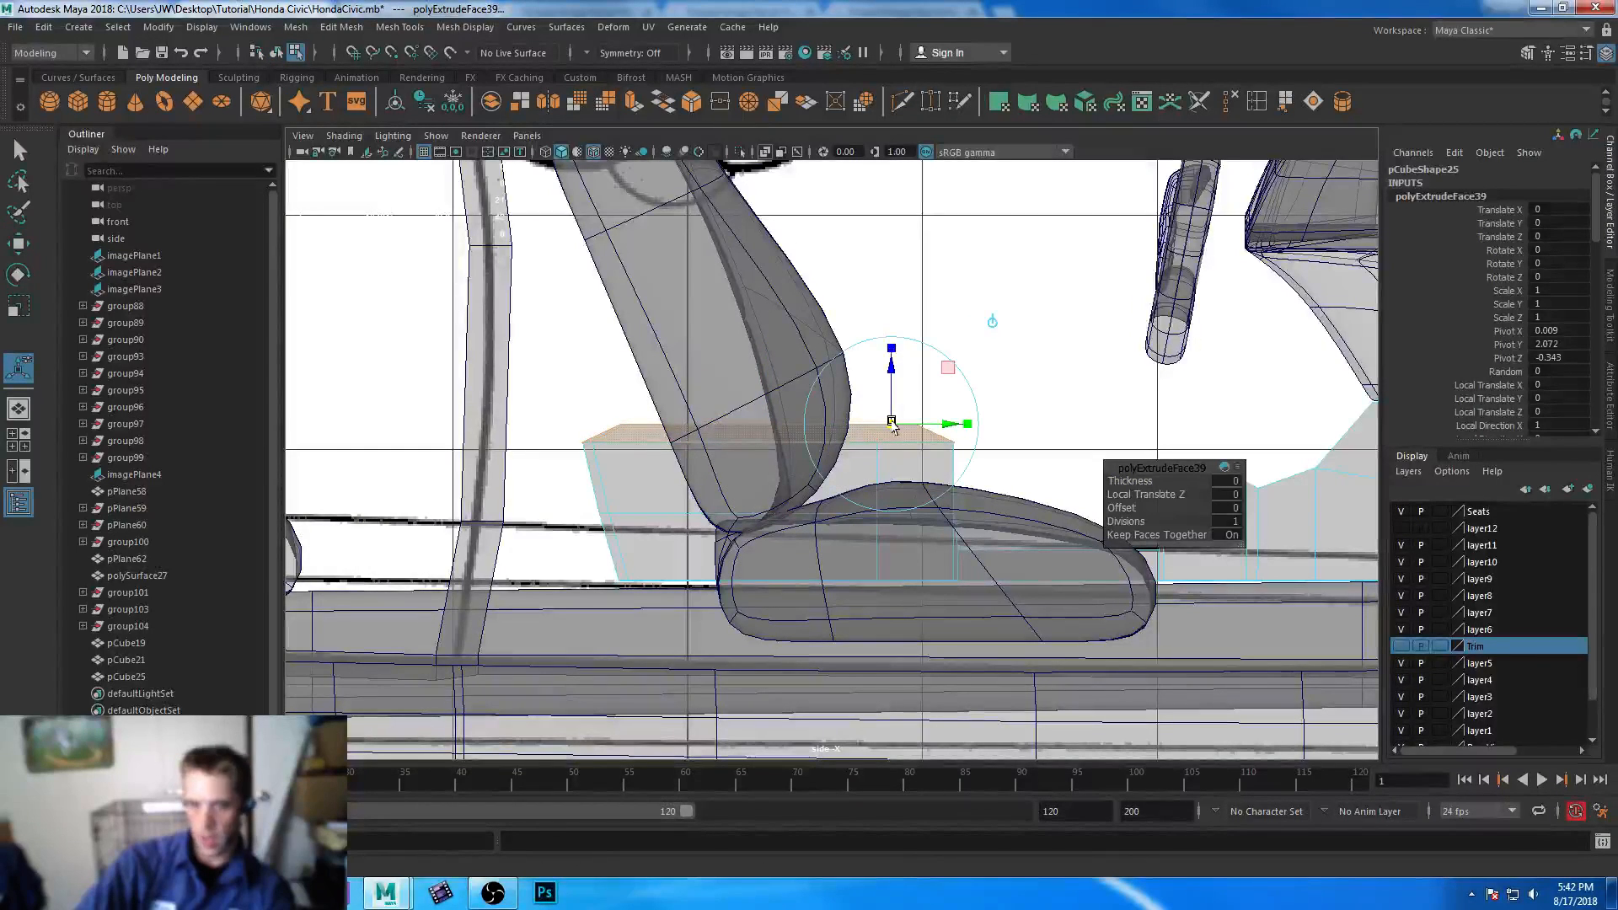
Step: Extrude the armrest's top faces again, scale them outward into an overhanging lip, and raise them slightly
key(ctrl+e)
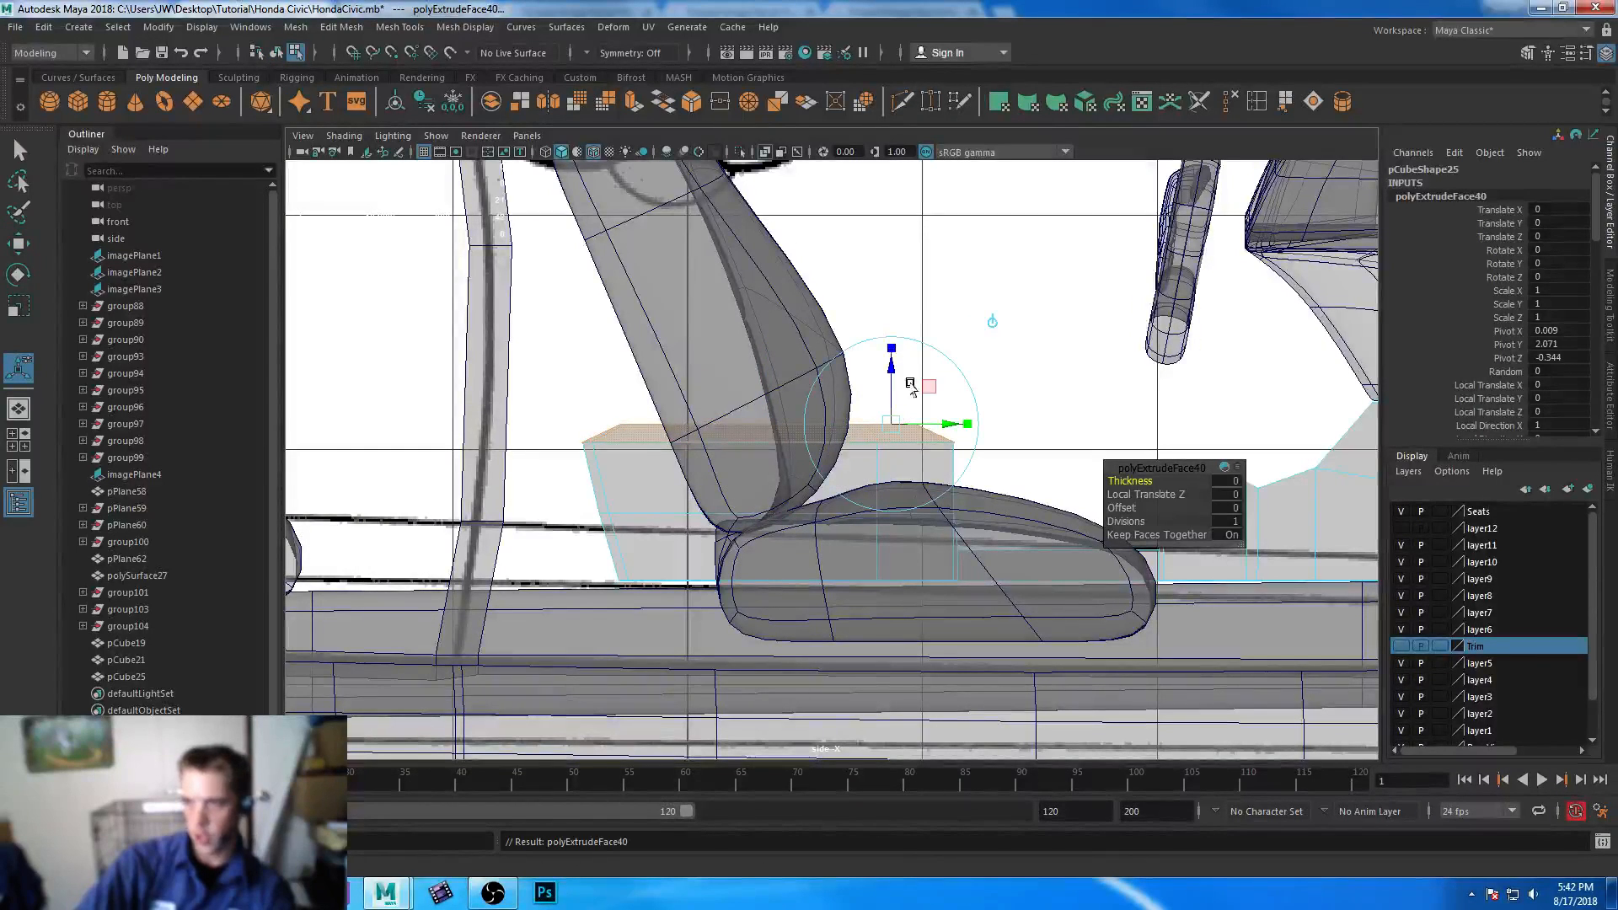
click(894, 422)
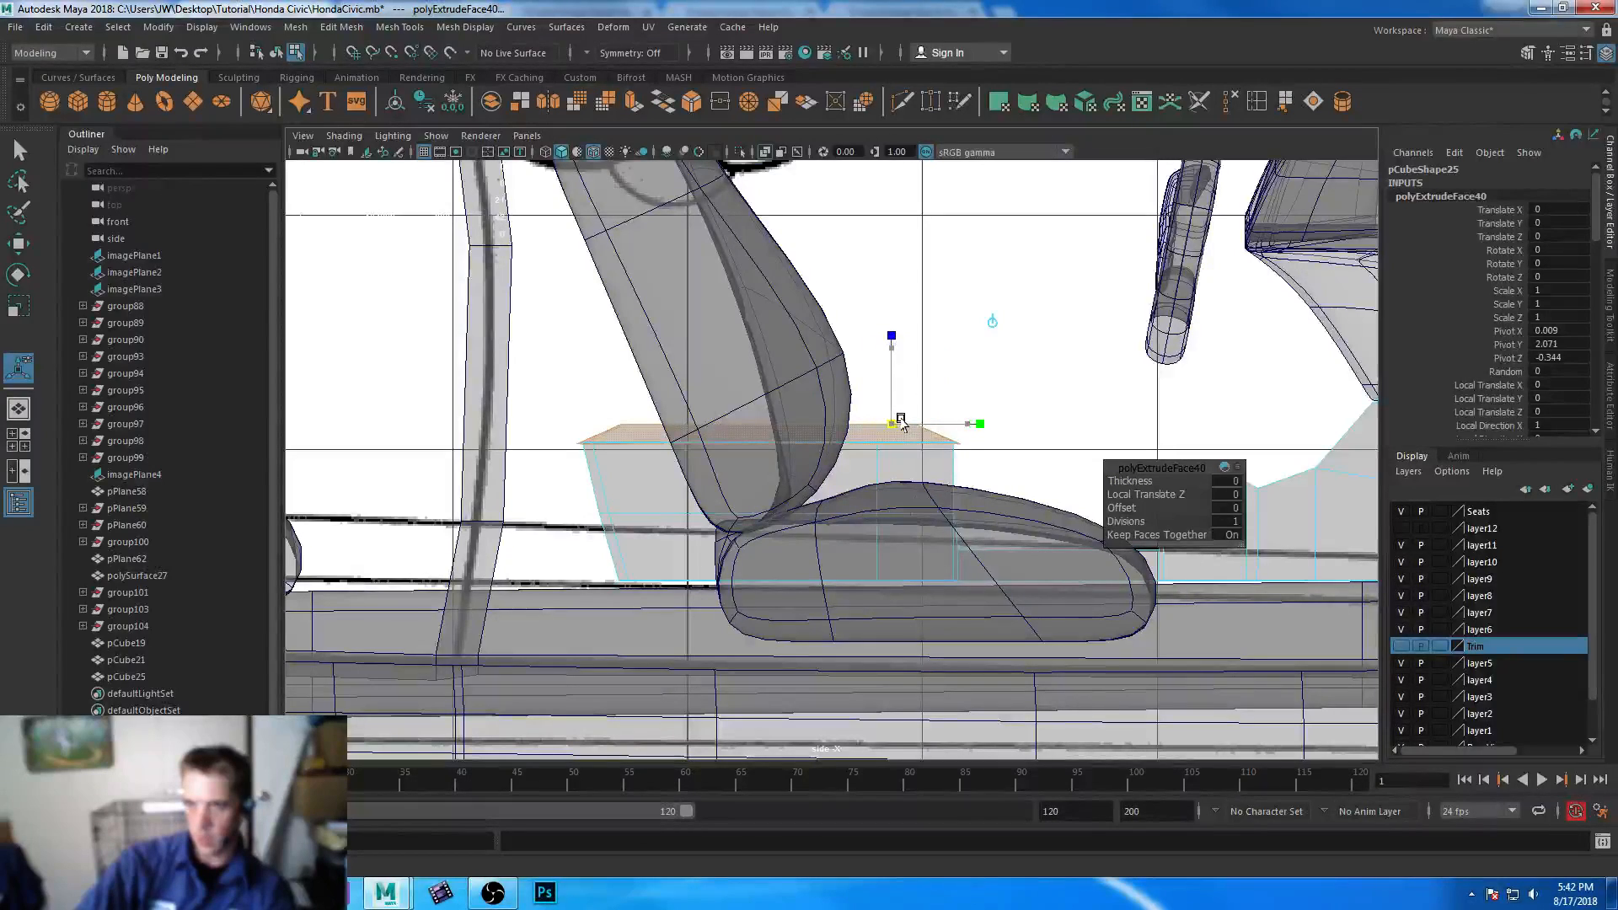
mouse_move(892, 350)
mouse_down()
mouse_move(896, 372)
mouse_move(892, 355)
mouse_up()
key(ctrl+z)
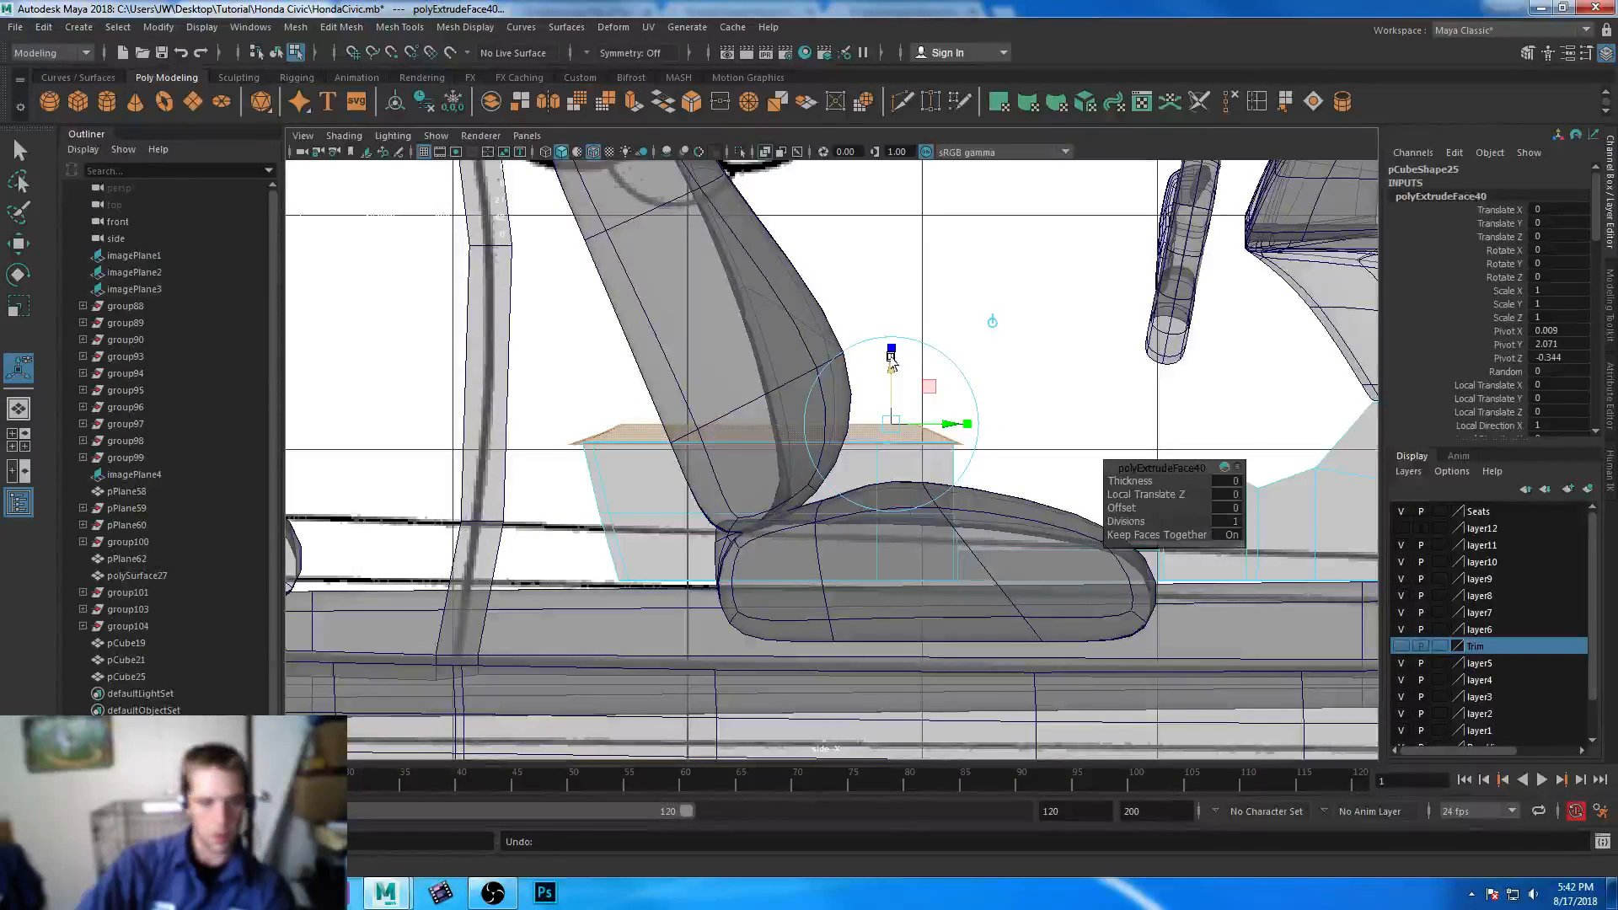
key(w)
drag(766, 356, 765, 350)
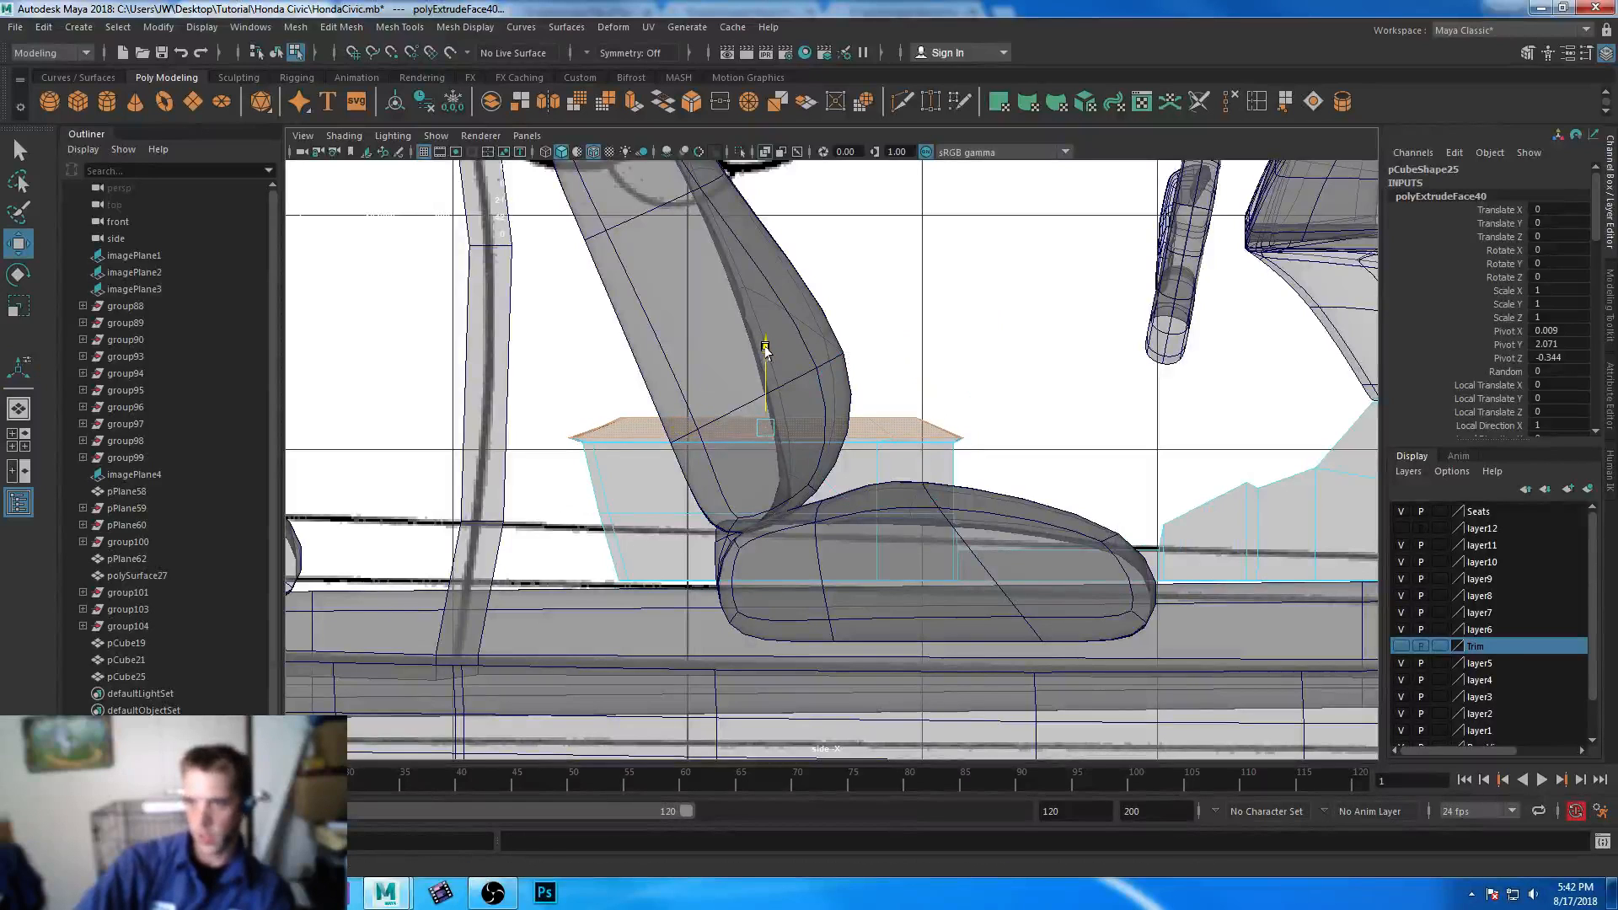
Step: Preview the console smoothed in the perspective view, return to object mode, and hide the wireframe on shaded surfaces
key(space)
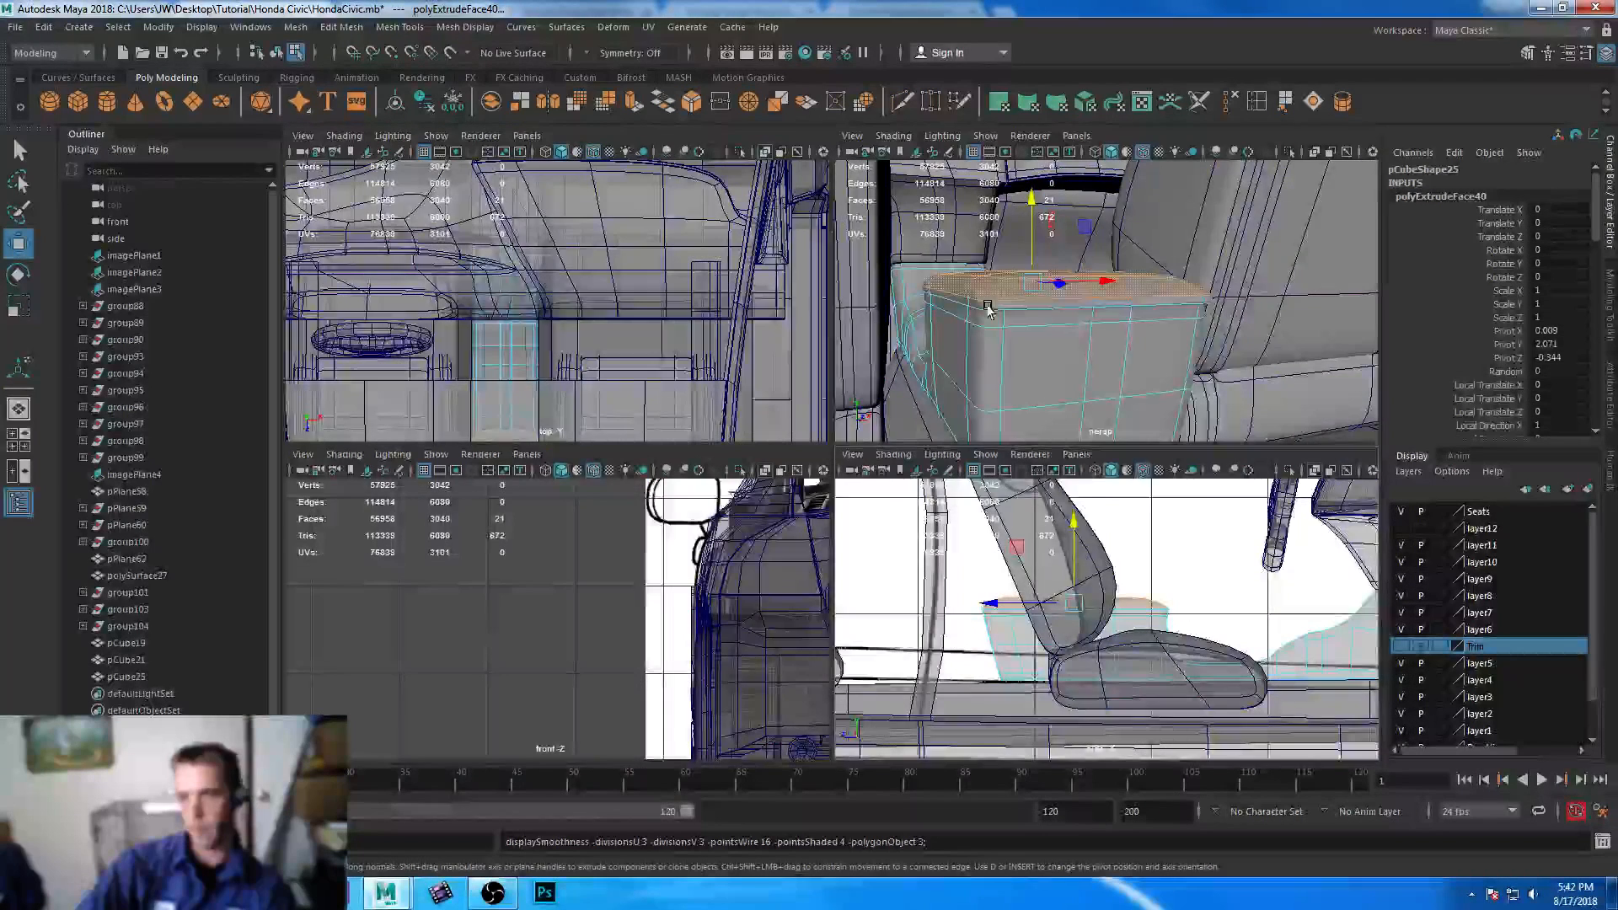
key(space)
right_drag(861, 565, 949, 367)
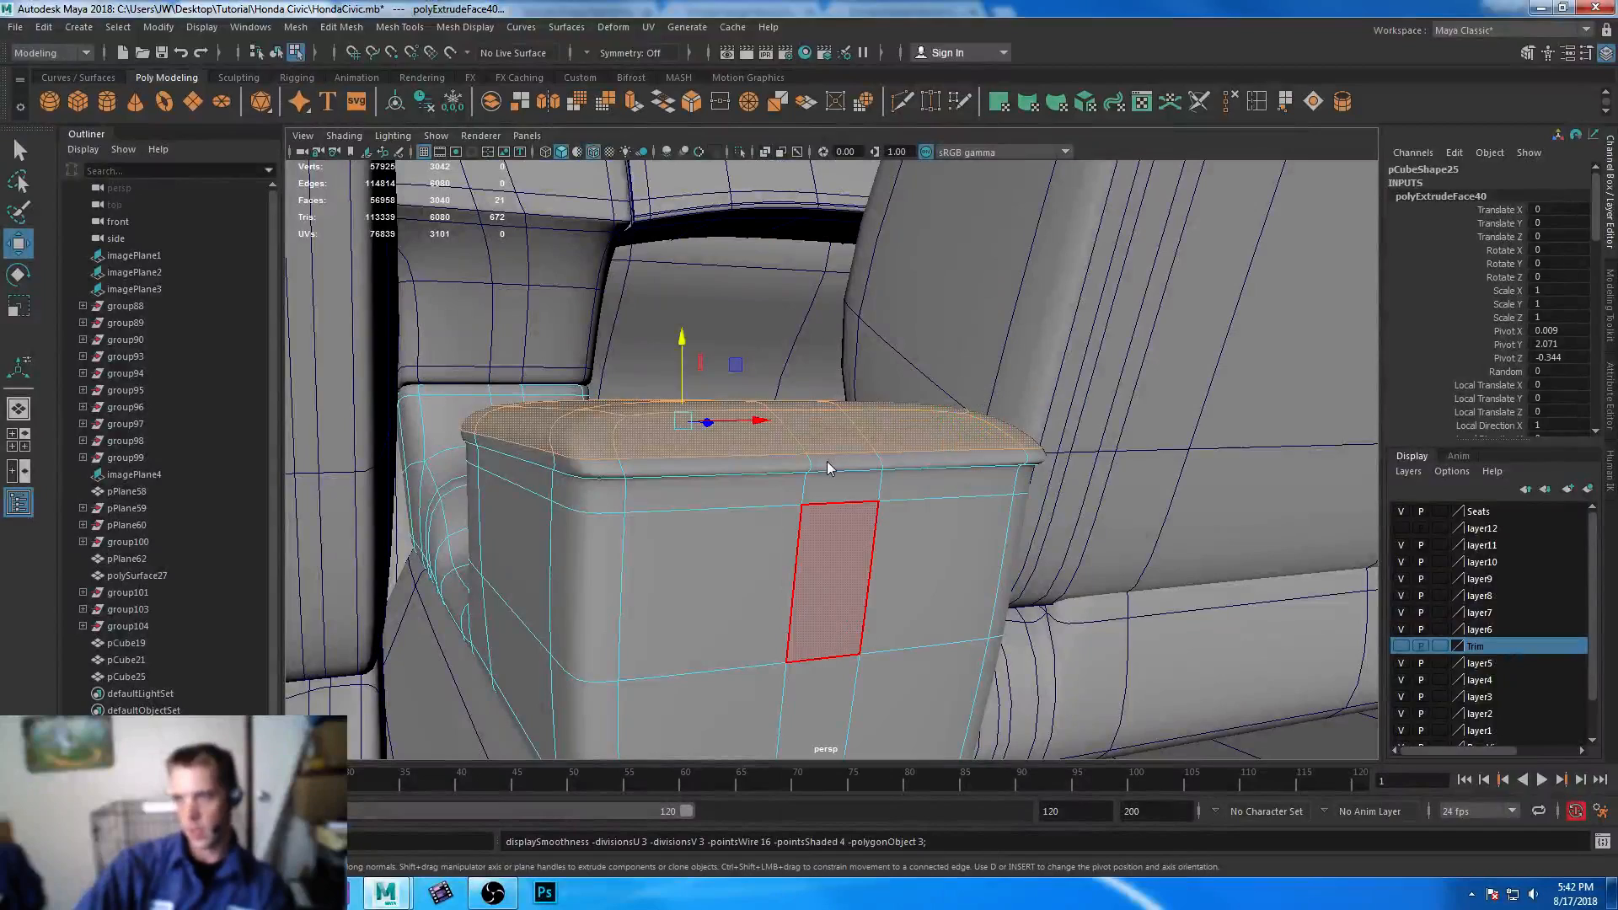
right_drag(803, 571, 850, 390)
alt+drag(845, 560, 1155, 473)
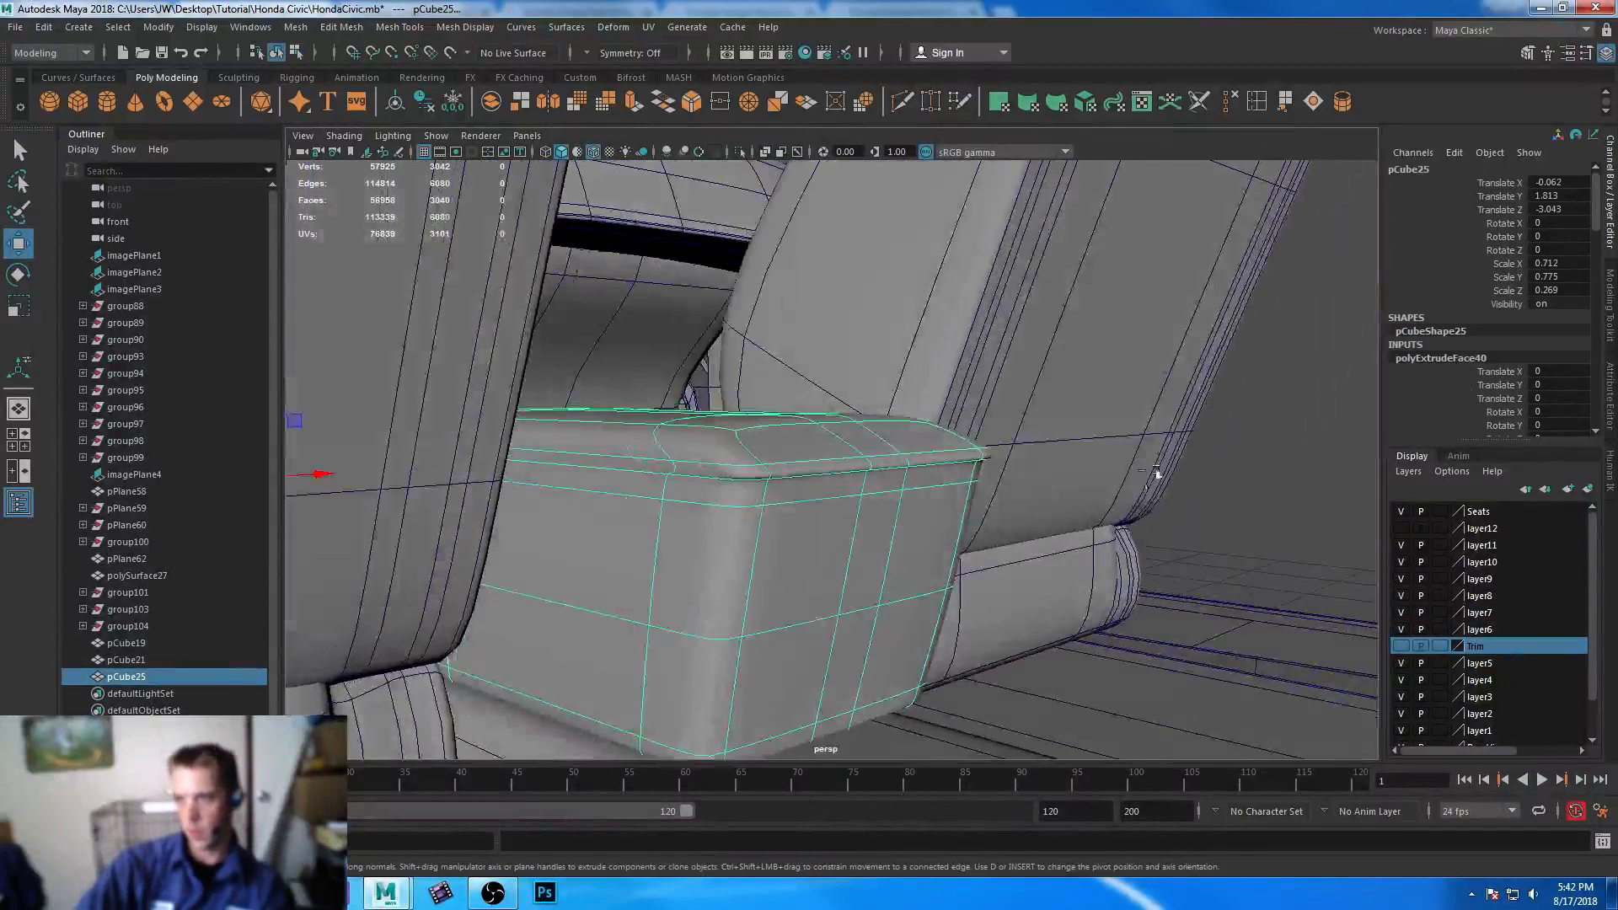
click(1169, 600)
mouse_move(1169, 600)
alt+mouse_down()
mouse_move(824, 531)
mouse_move(792, 506)
mouse_move(776, 415)
mouse_move(820, 390)
mouse_move(733, 407)
alt+mouse_up()
click(598, 152)
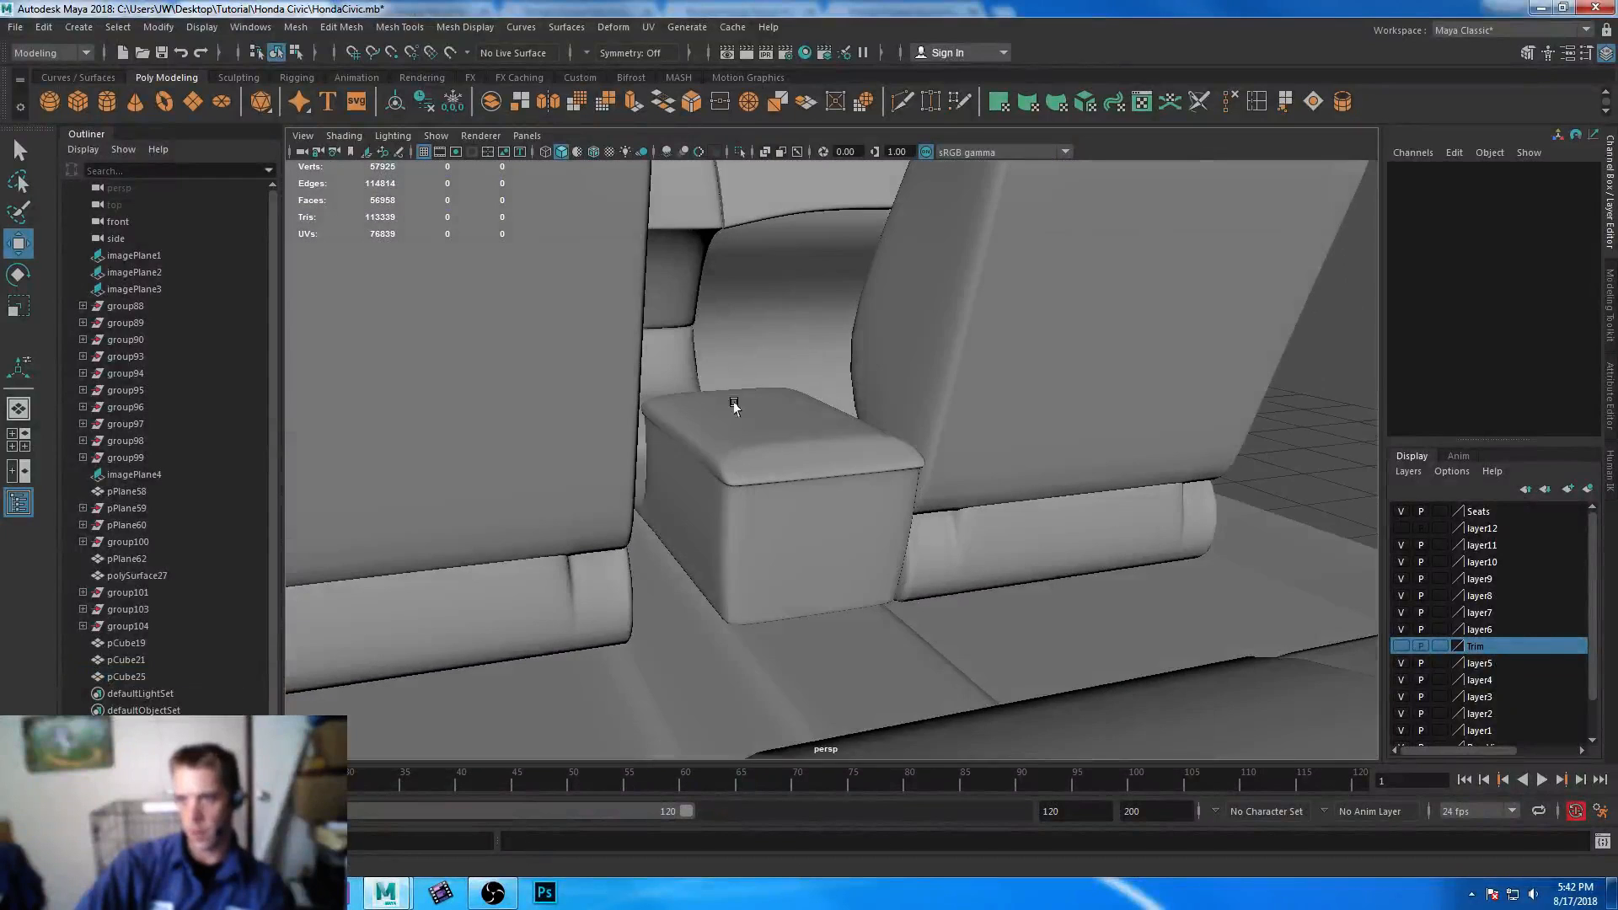
Step: Scale the two lower edges of the armrest lid's lip across its width and shift them slightly
alt+right_drag(734, 405, 802, 522)
alt+drag(801, 522, 567, 499)
click(613, 455)
scroll(564, 505, up, 3)
right_drag(563, 424, 562, 358)
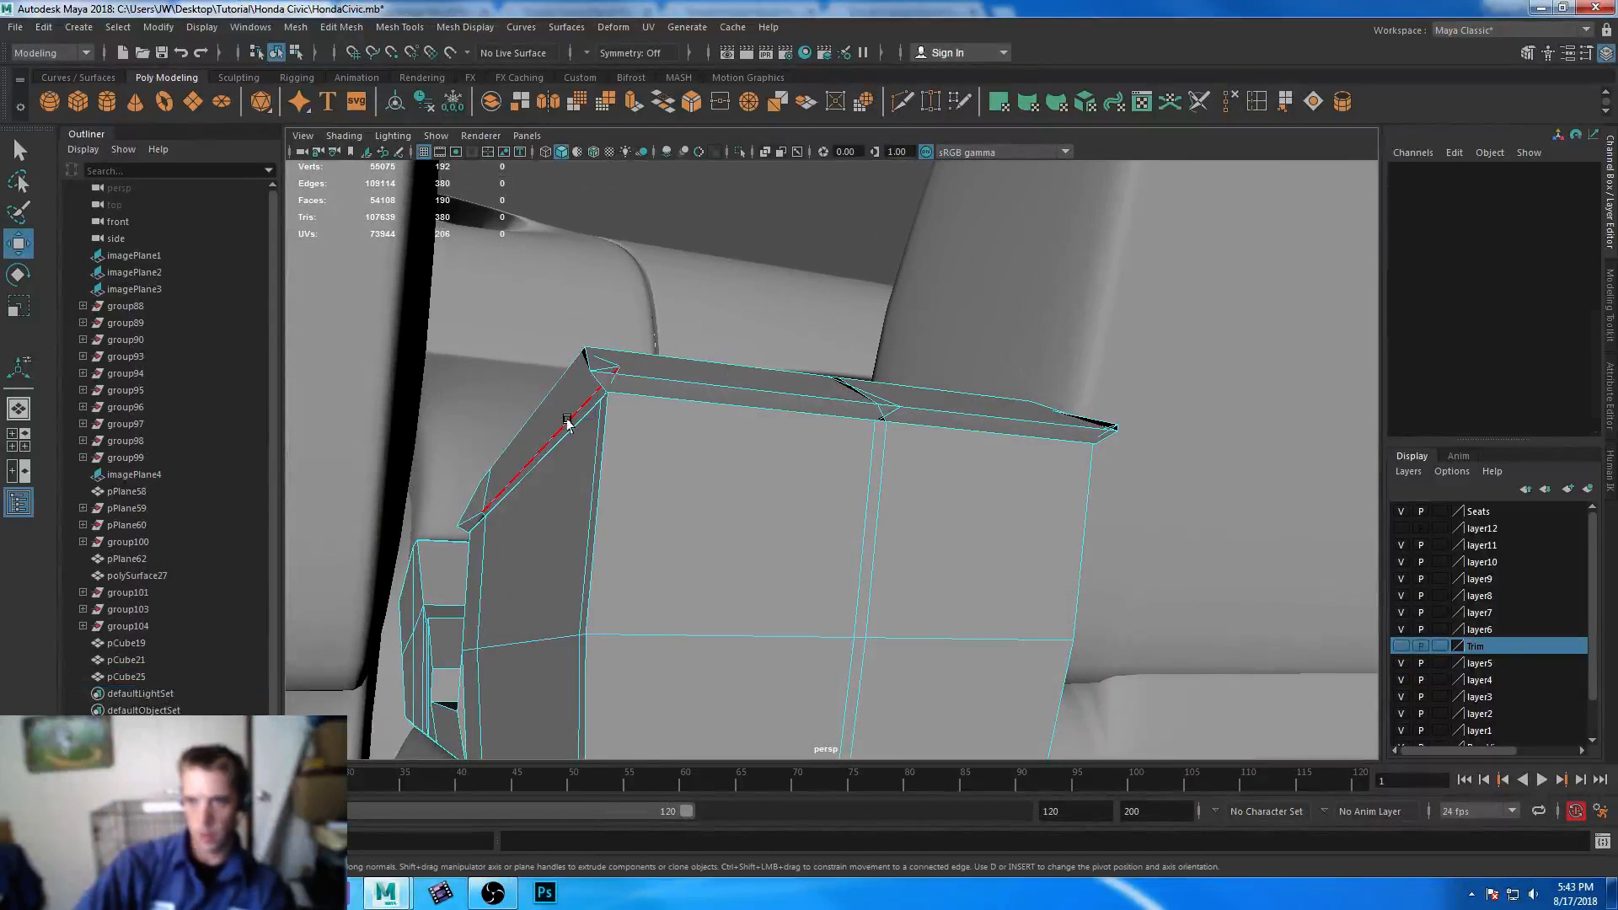
click(566, 424)
shift+click(1026, 427)
alt+drag(900, 546, 1023, 540)
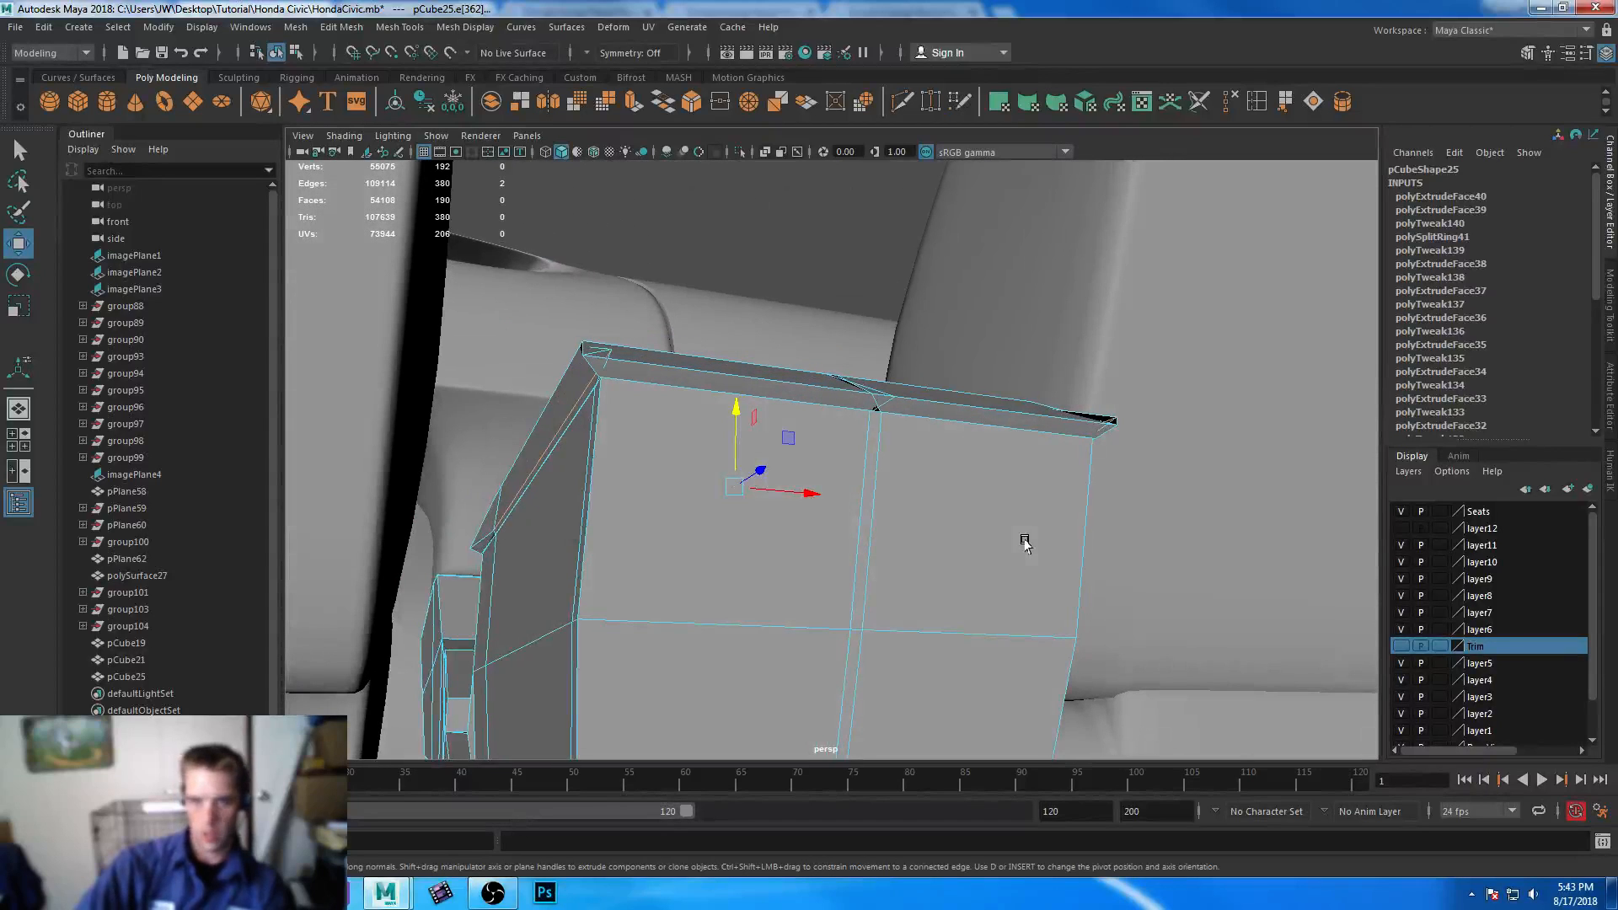
key(r)
mouse_move(801, 494)
mouse_down()
mouse_move(755, 523)
mouse_move(668, 534)
mouse_move(674, 520)
mouse_move(697, 560)
mouse_move(681, 556)
mouse_up()
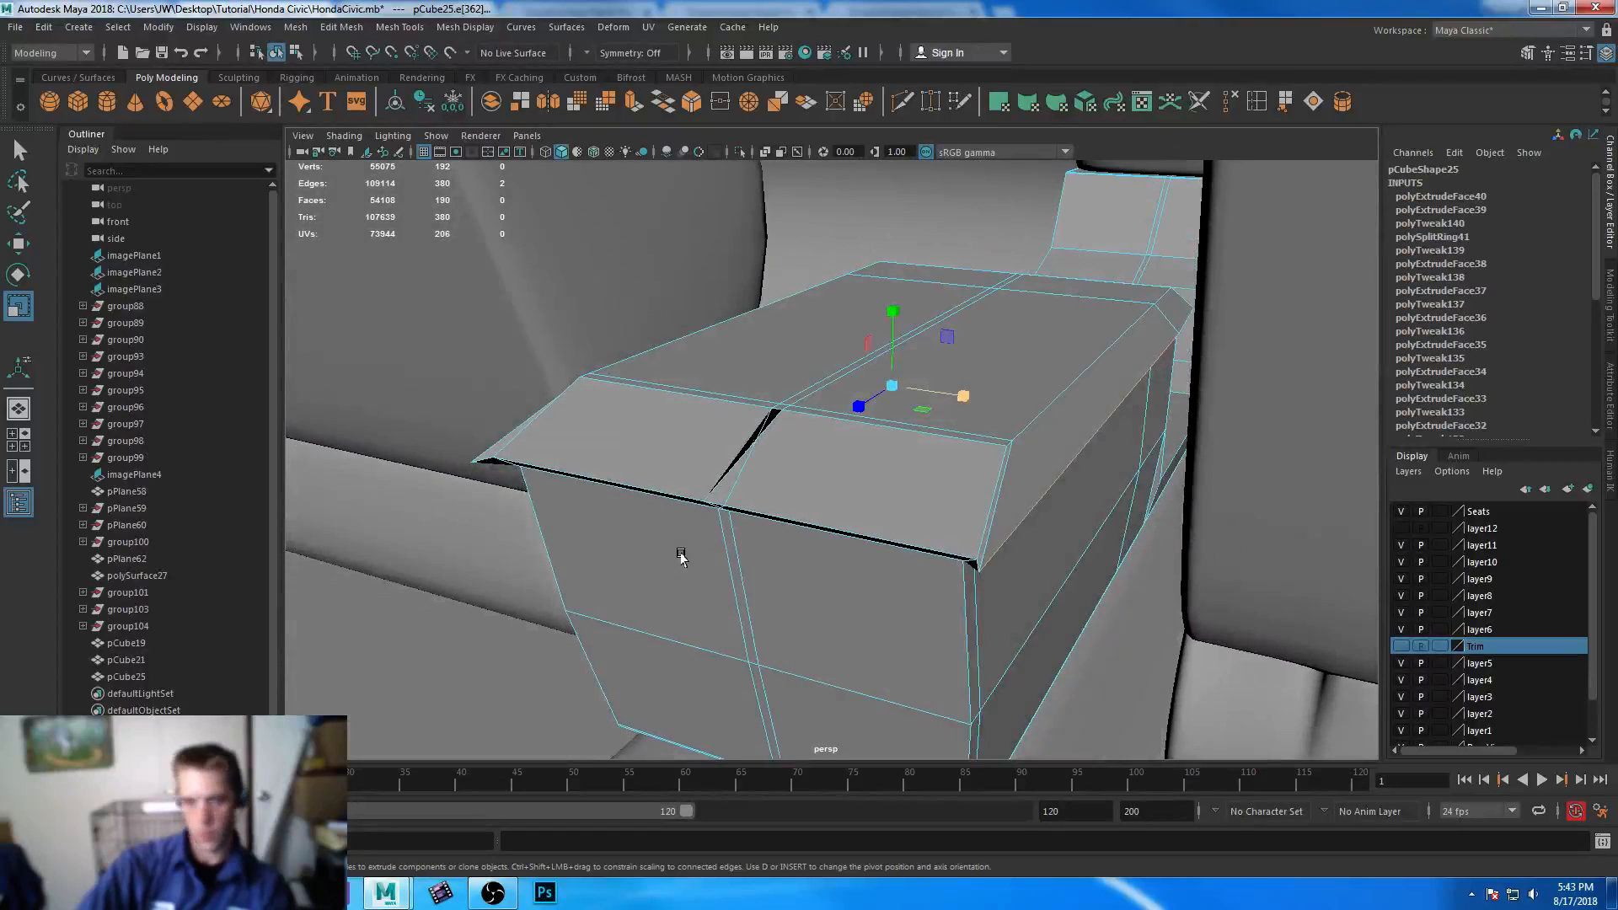
key(w)
drag(857, 409, 867, 404)
Step: Move the lip's middle vertices sideways to line them up with the centre edge loops below the lid
alt+drag(767, 464, 847, 472)
right_drag(851, 407, 787, 426)
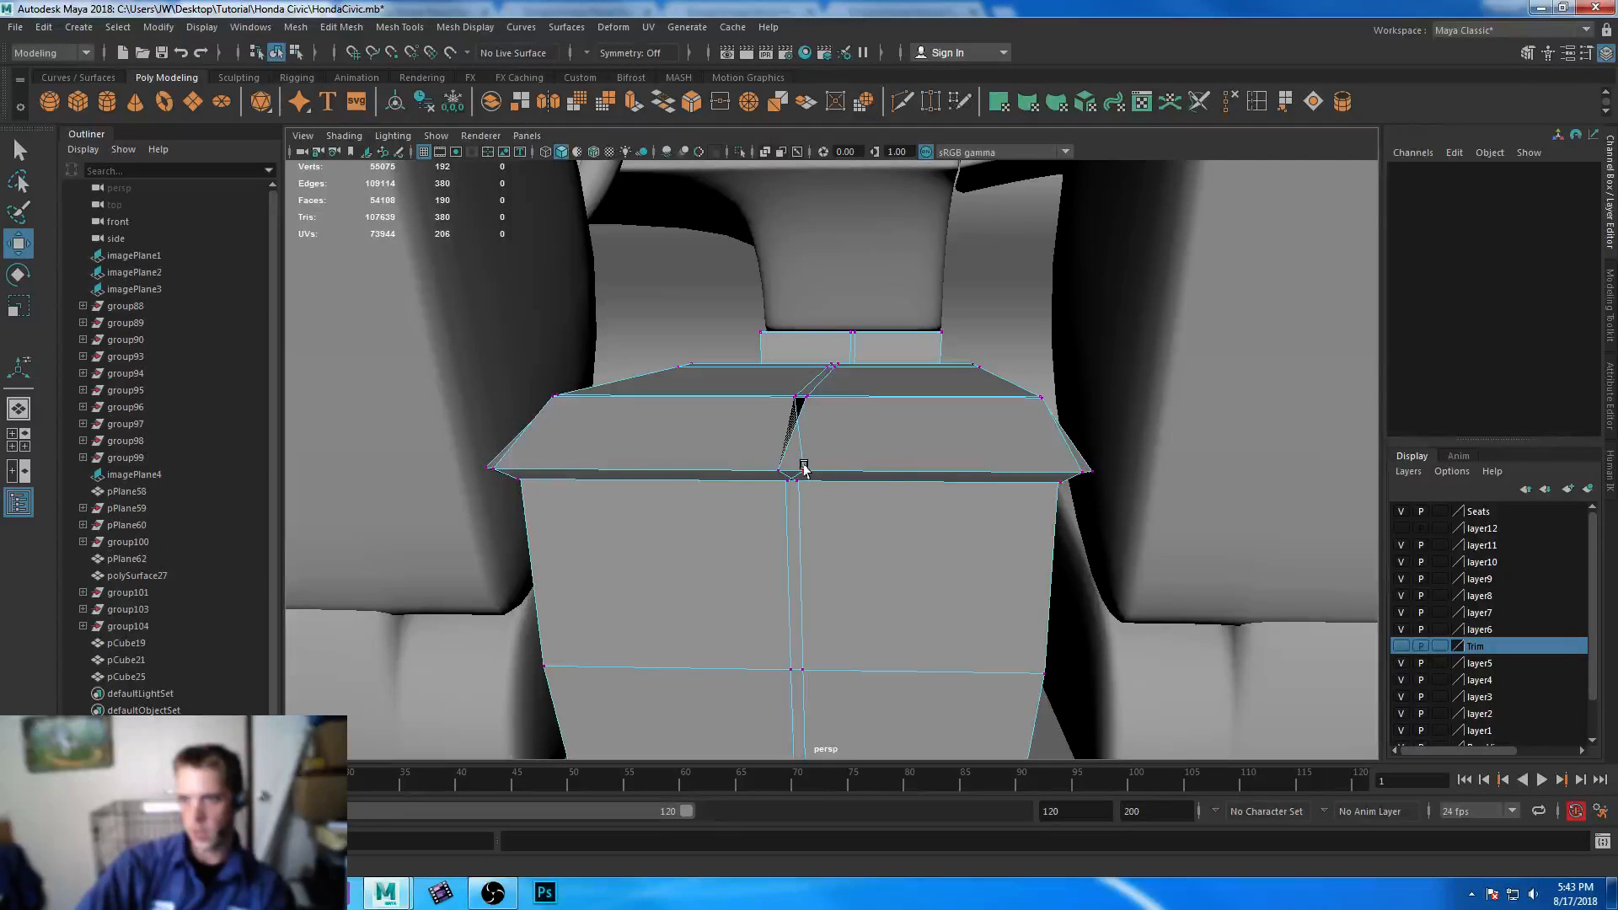
click(800, 470)
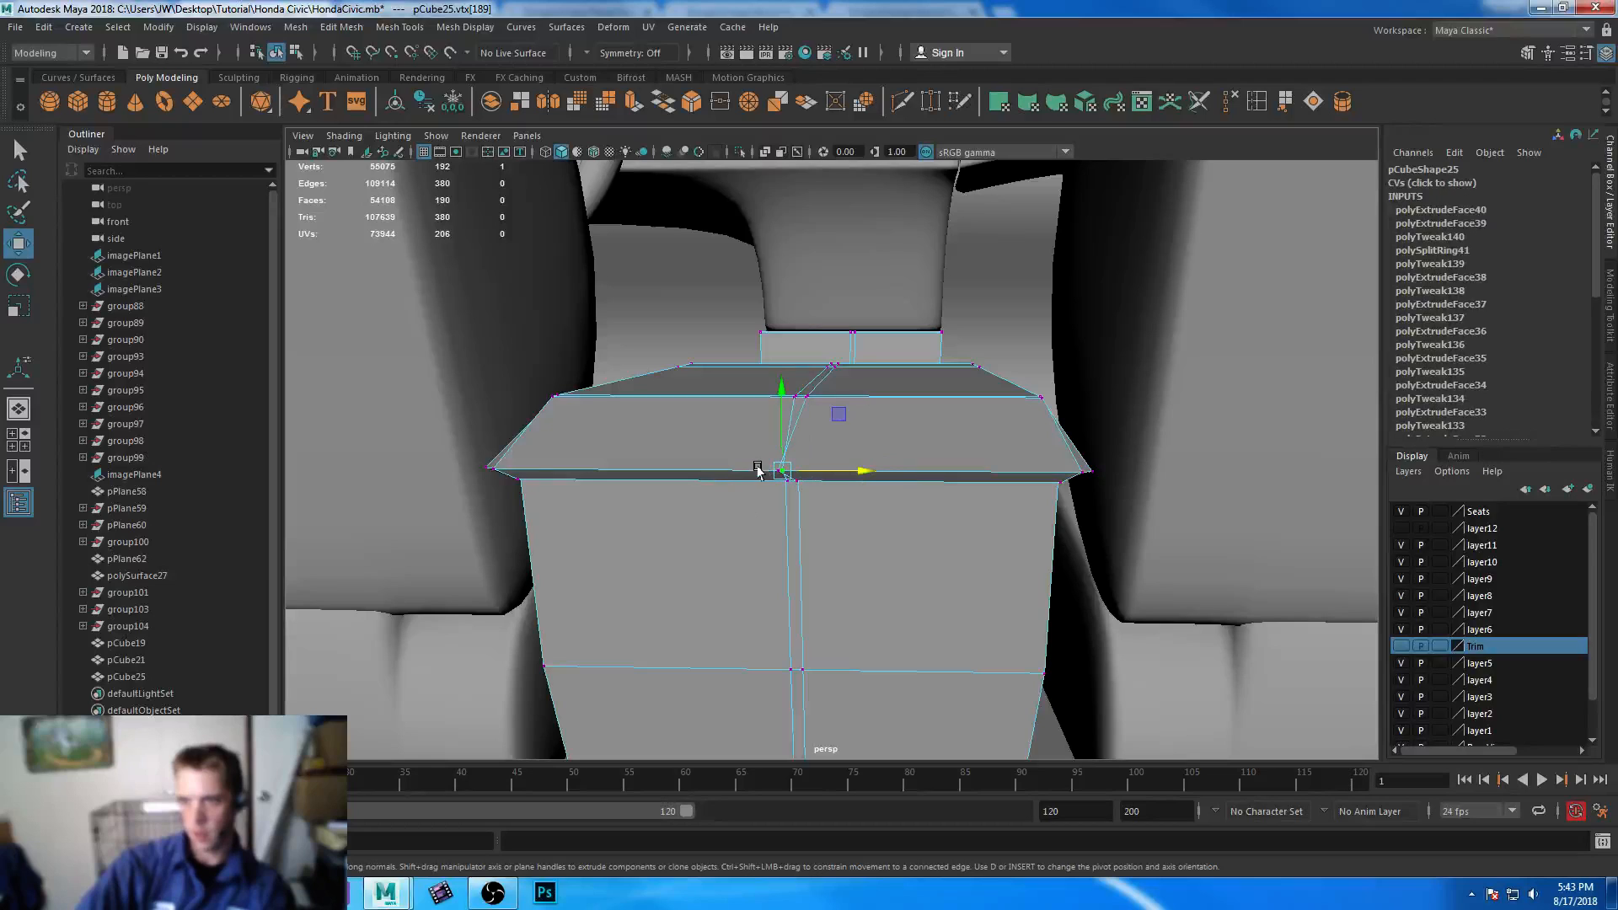
drag(851, 481, 756, 478)
click(796, 475)
click(861, 474)
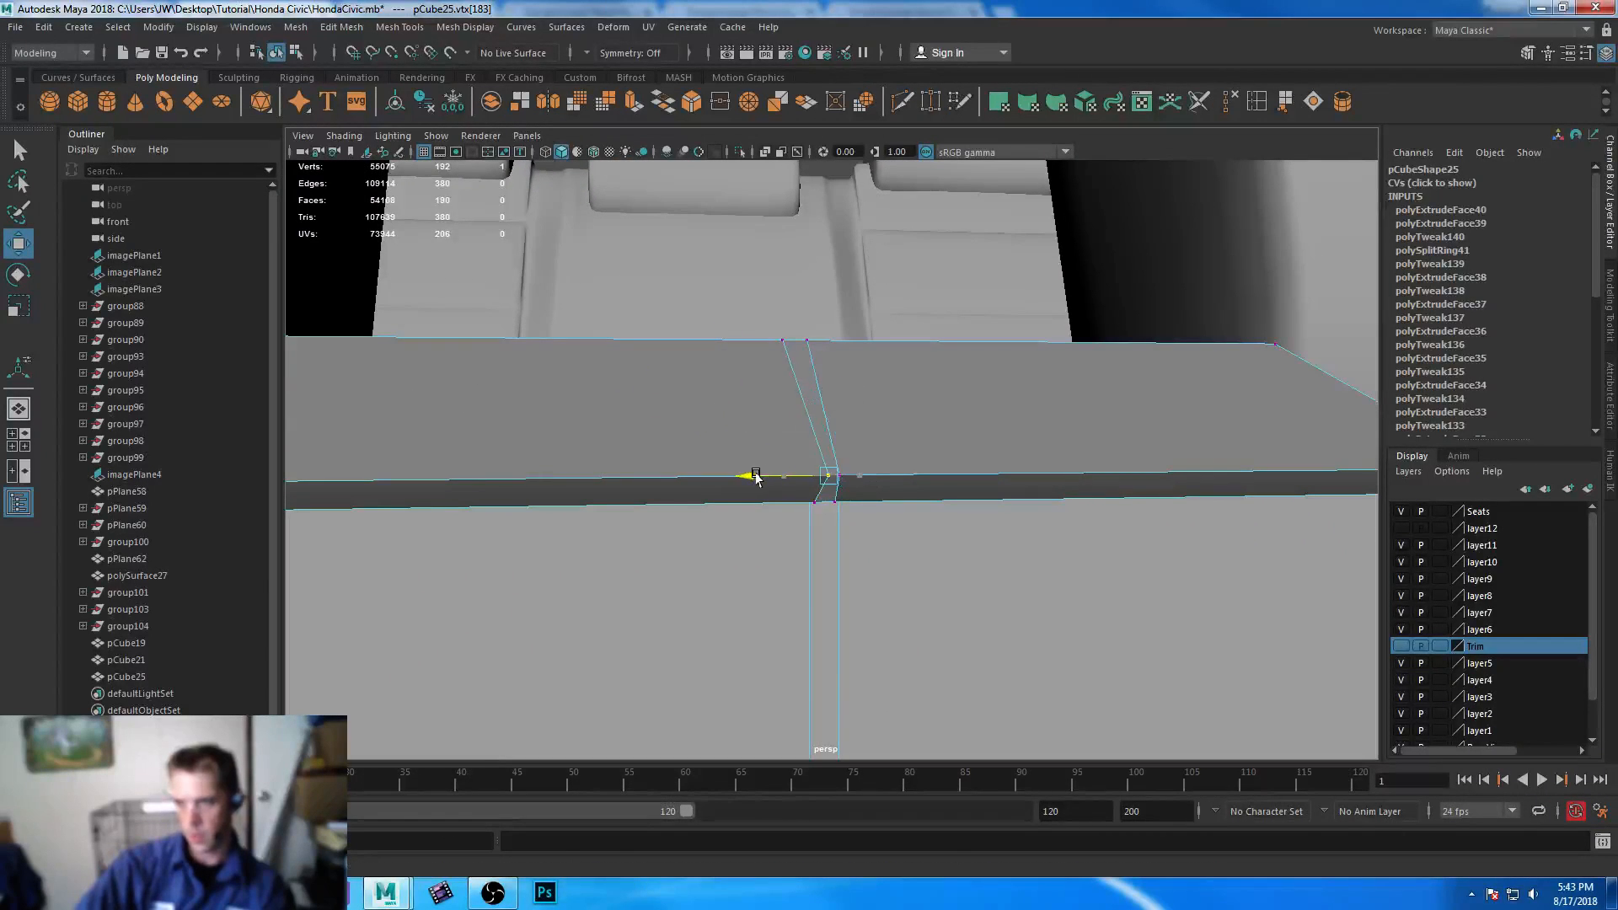
Step: Show the console smoothed, inspect the armrest lid, and leave vertex mode with nothing selected
alt+right_drag(1184, 552, 1167, 484)
alt+drag(1167, 484, 921, 531)
key(3)
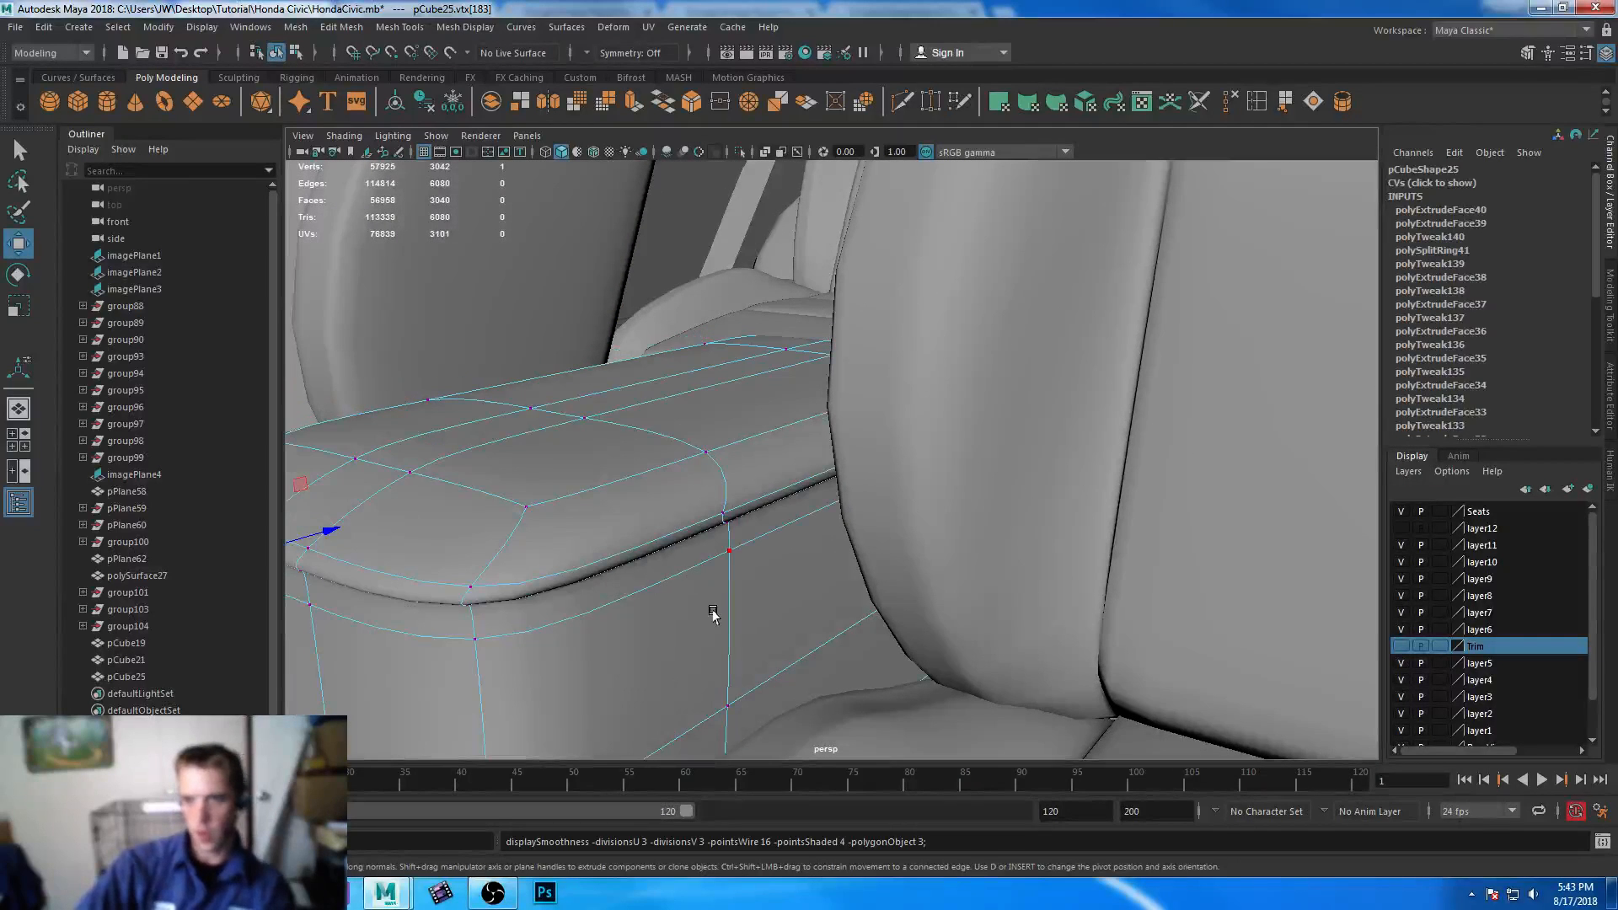
alt+right_drag(711, 615, 709, 550)
alt+drag(710, 550, 826, 474)
right_drag(888, 407, 940, 383)
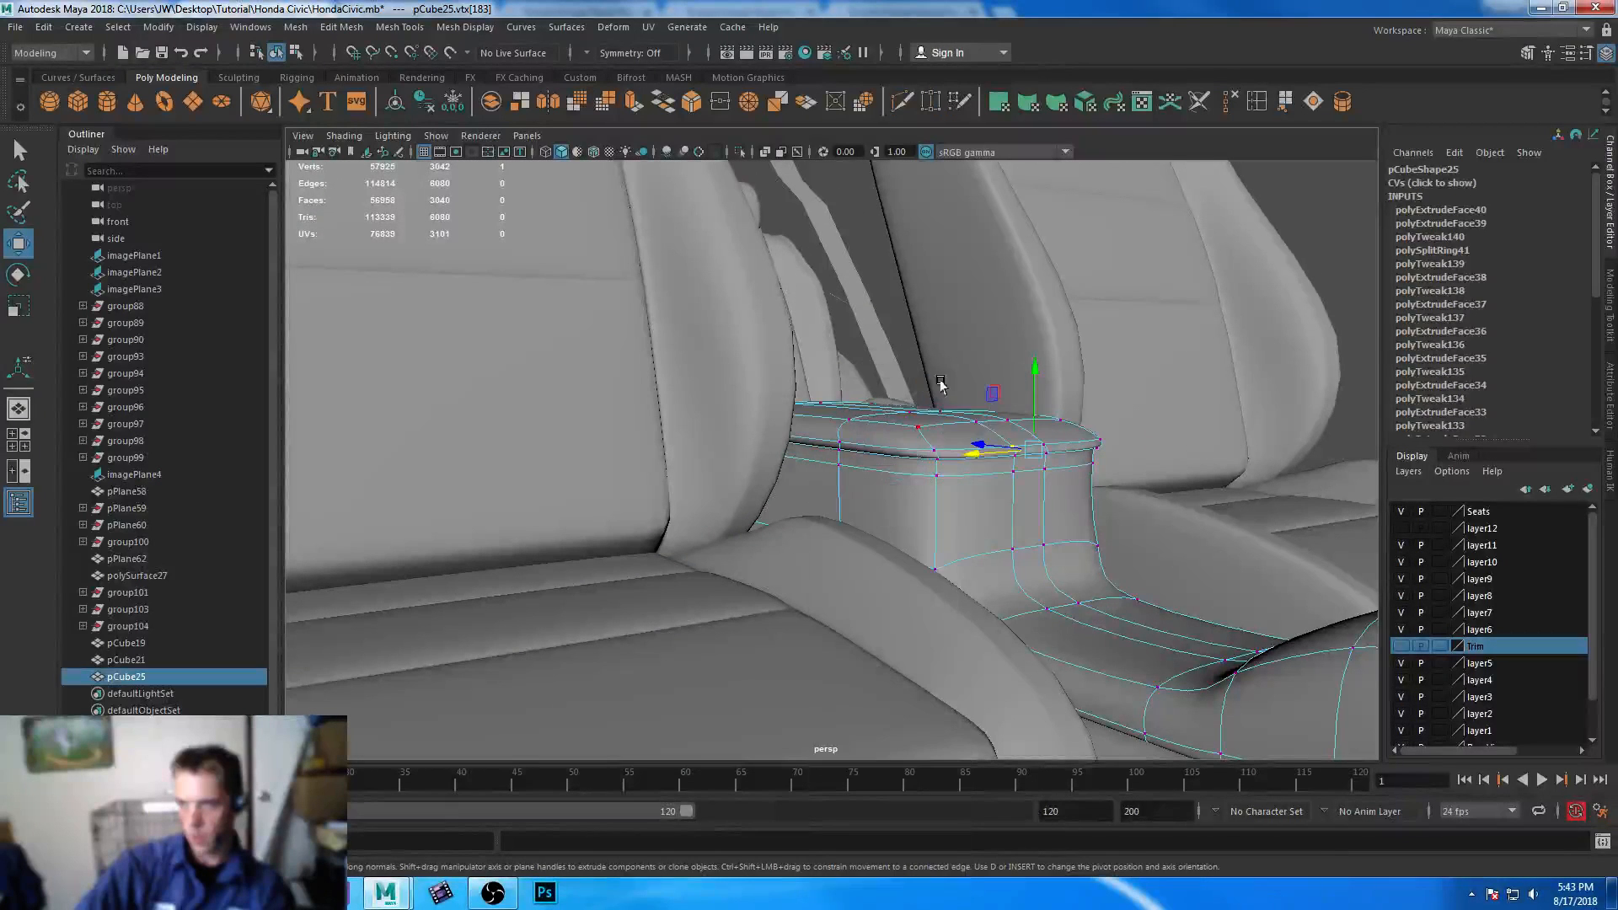
click(1301, 225)
Step: Select the centre console and display its front section beneath the dashboard unsmoothed
alt+right_drag(1013, 482, 1010, 475)
alt+drag(1009, 474, 852, 413)
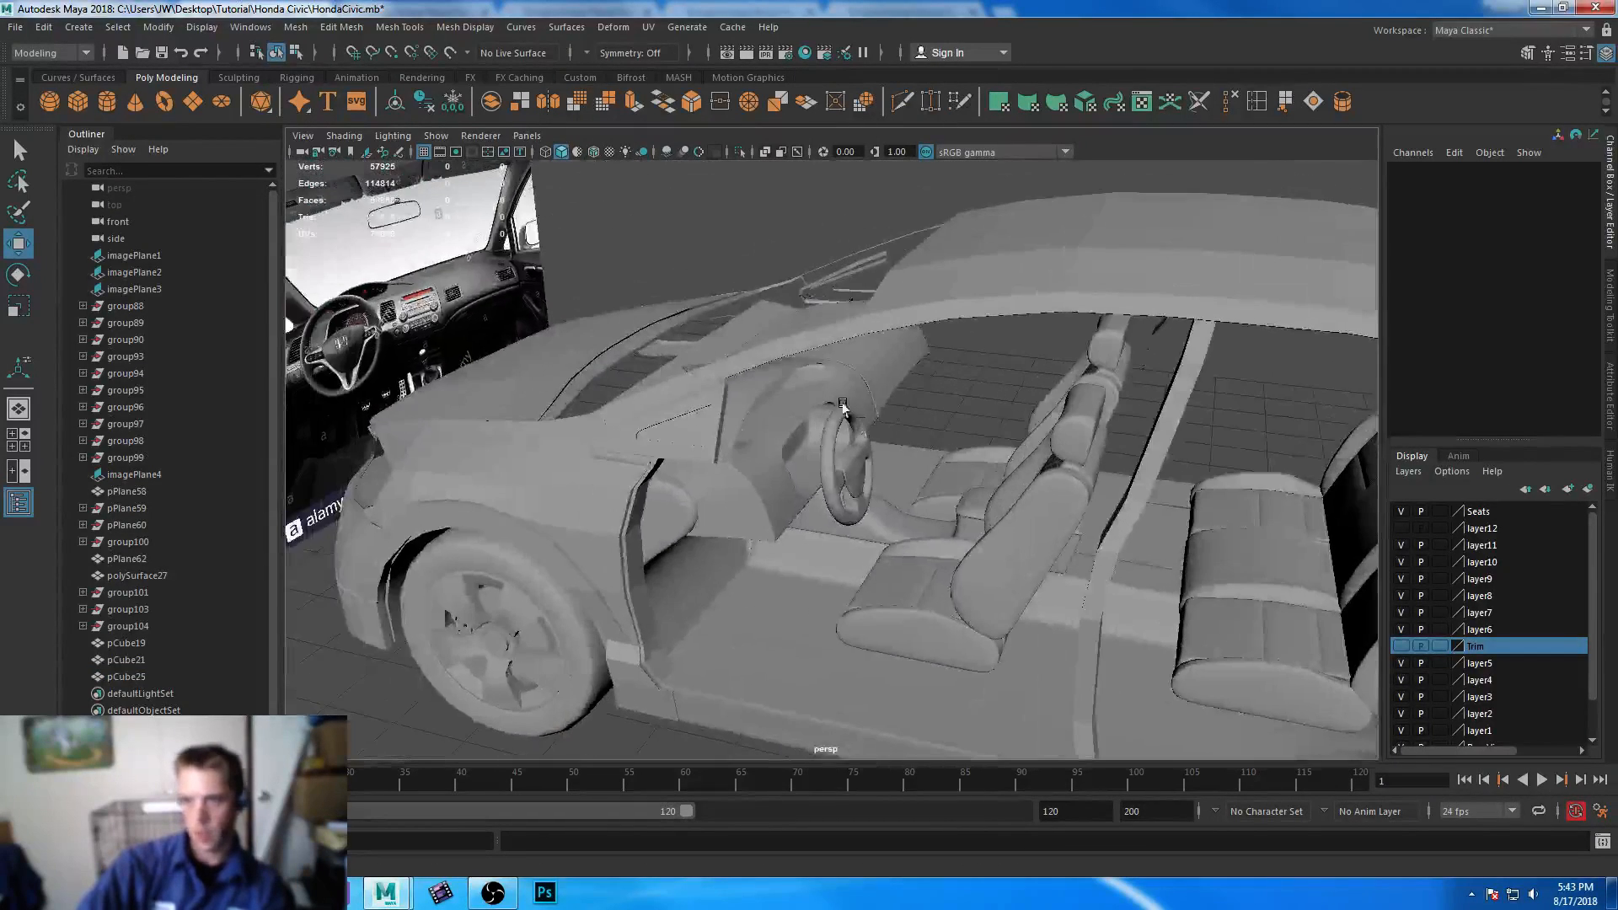
alt+right_drag(851, 413, 1003, 559)
alt+drag(1003, 559, 751, 365)
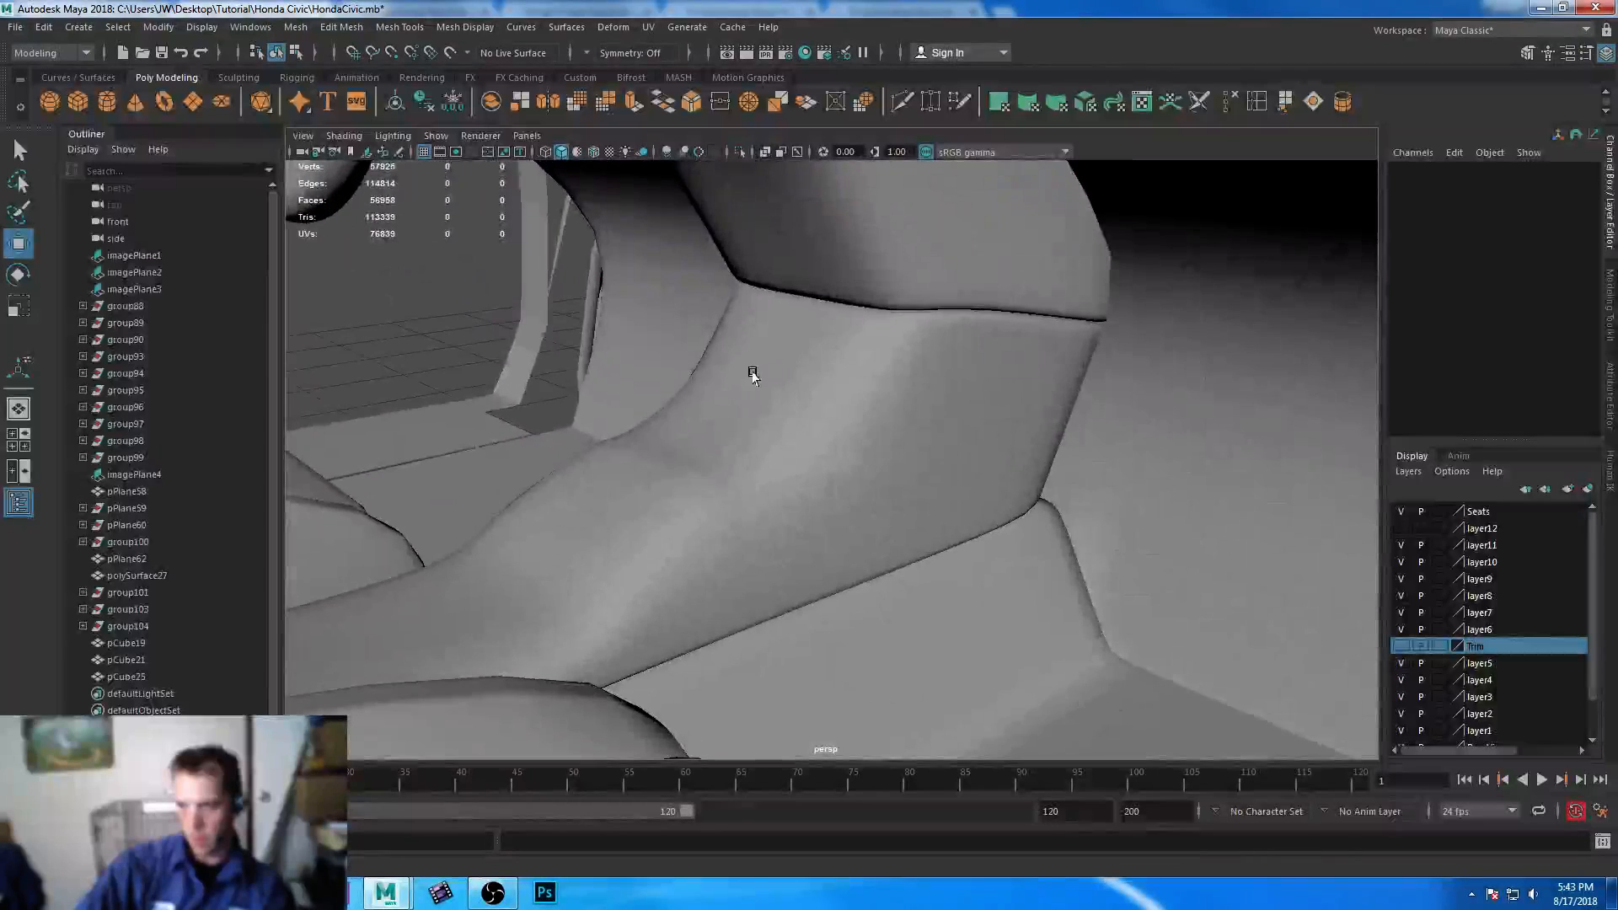
click(766, 486)
key(1)
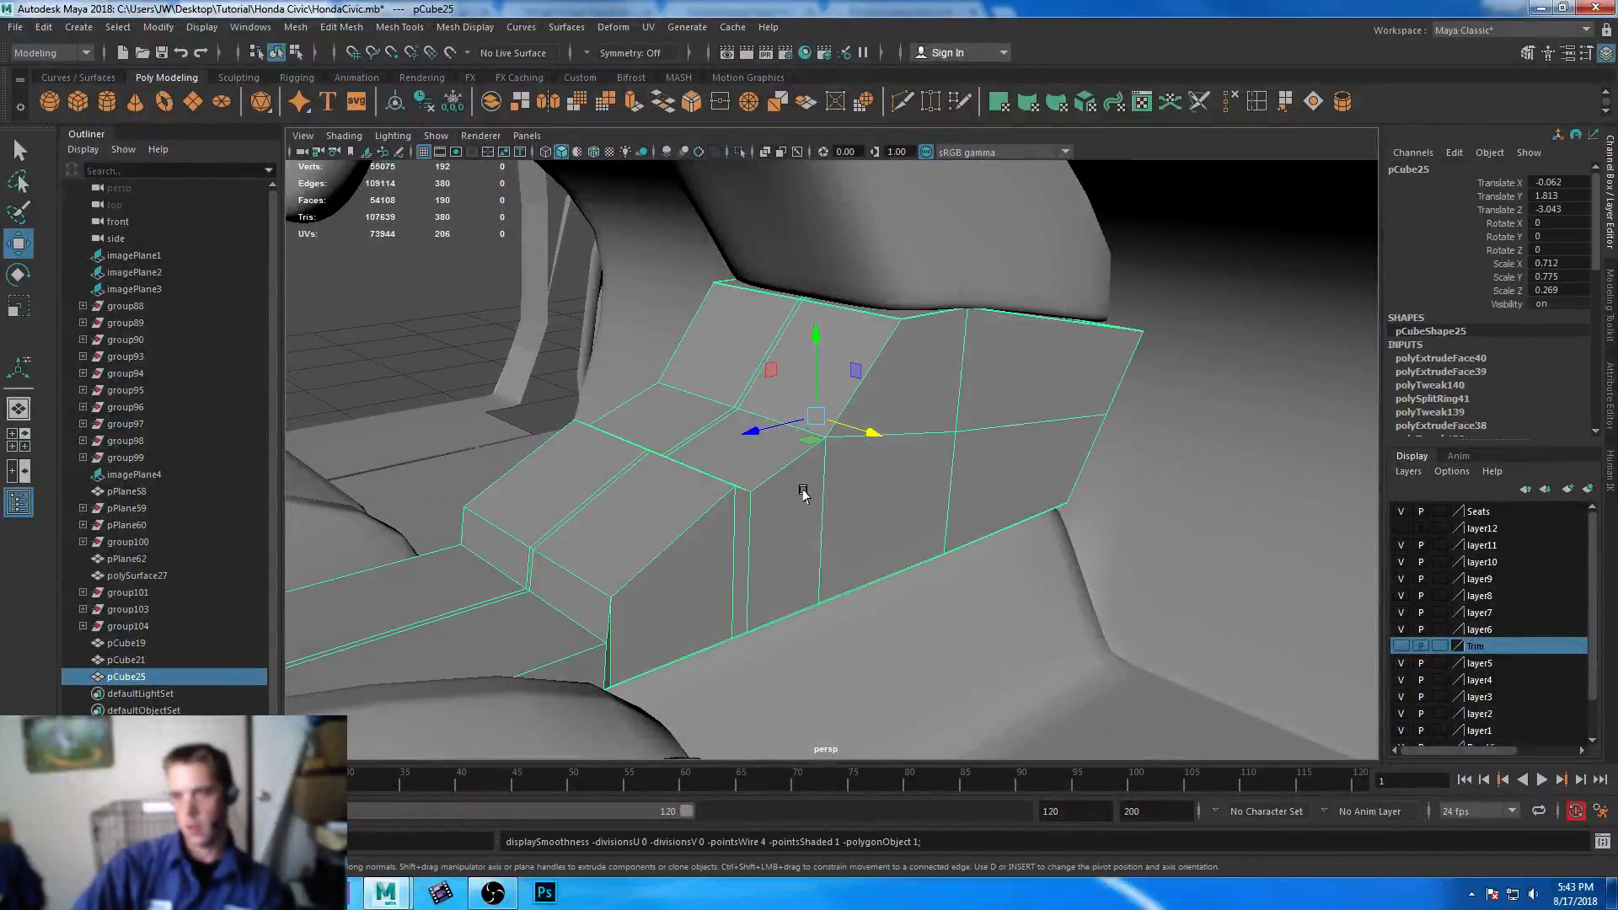
alt+drag(802, 488, 736, 381)
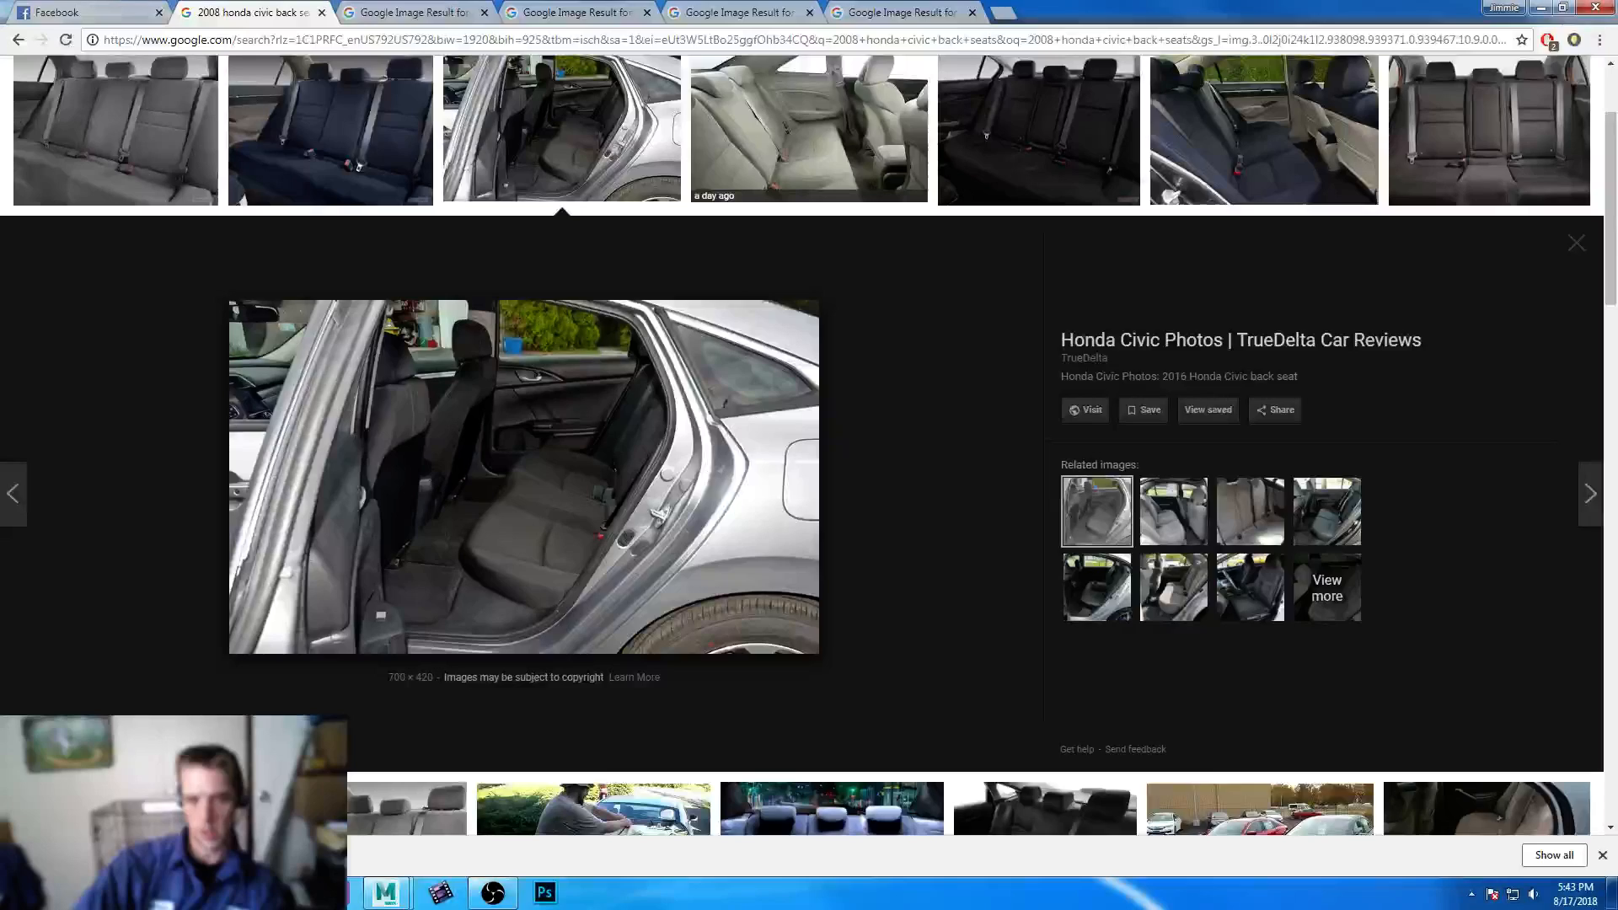
Step: Switch to the browser, examine the Honda Civic shifter console reference photo, and return to Maya
key(alt+Tab)
click(389, 9)
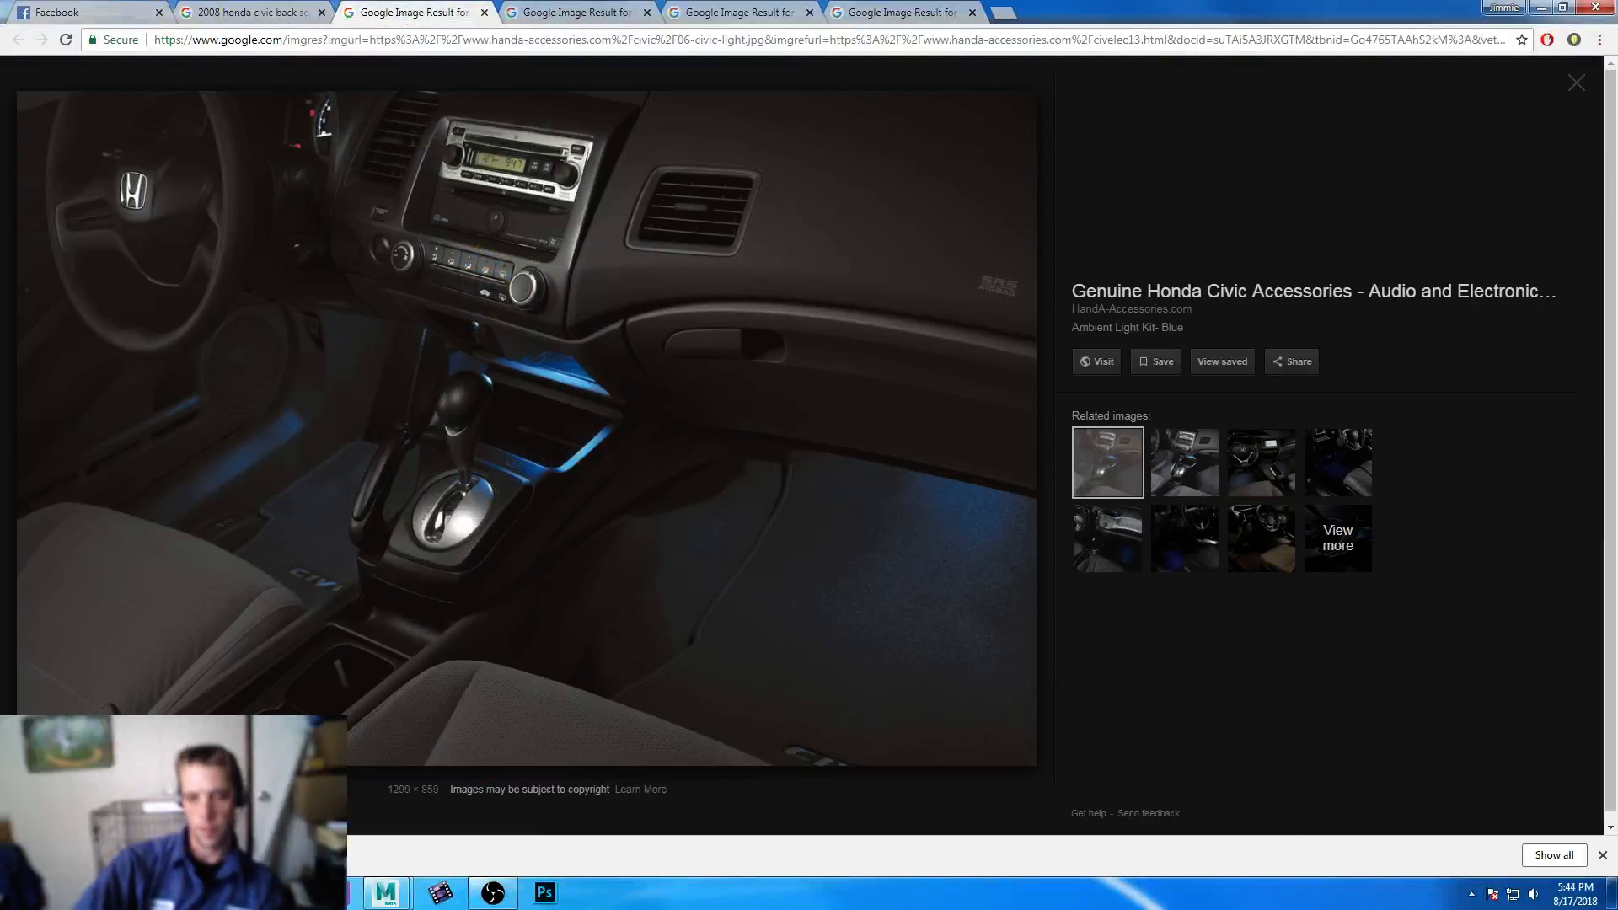
click(383, 894)
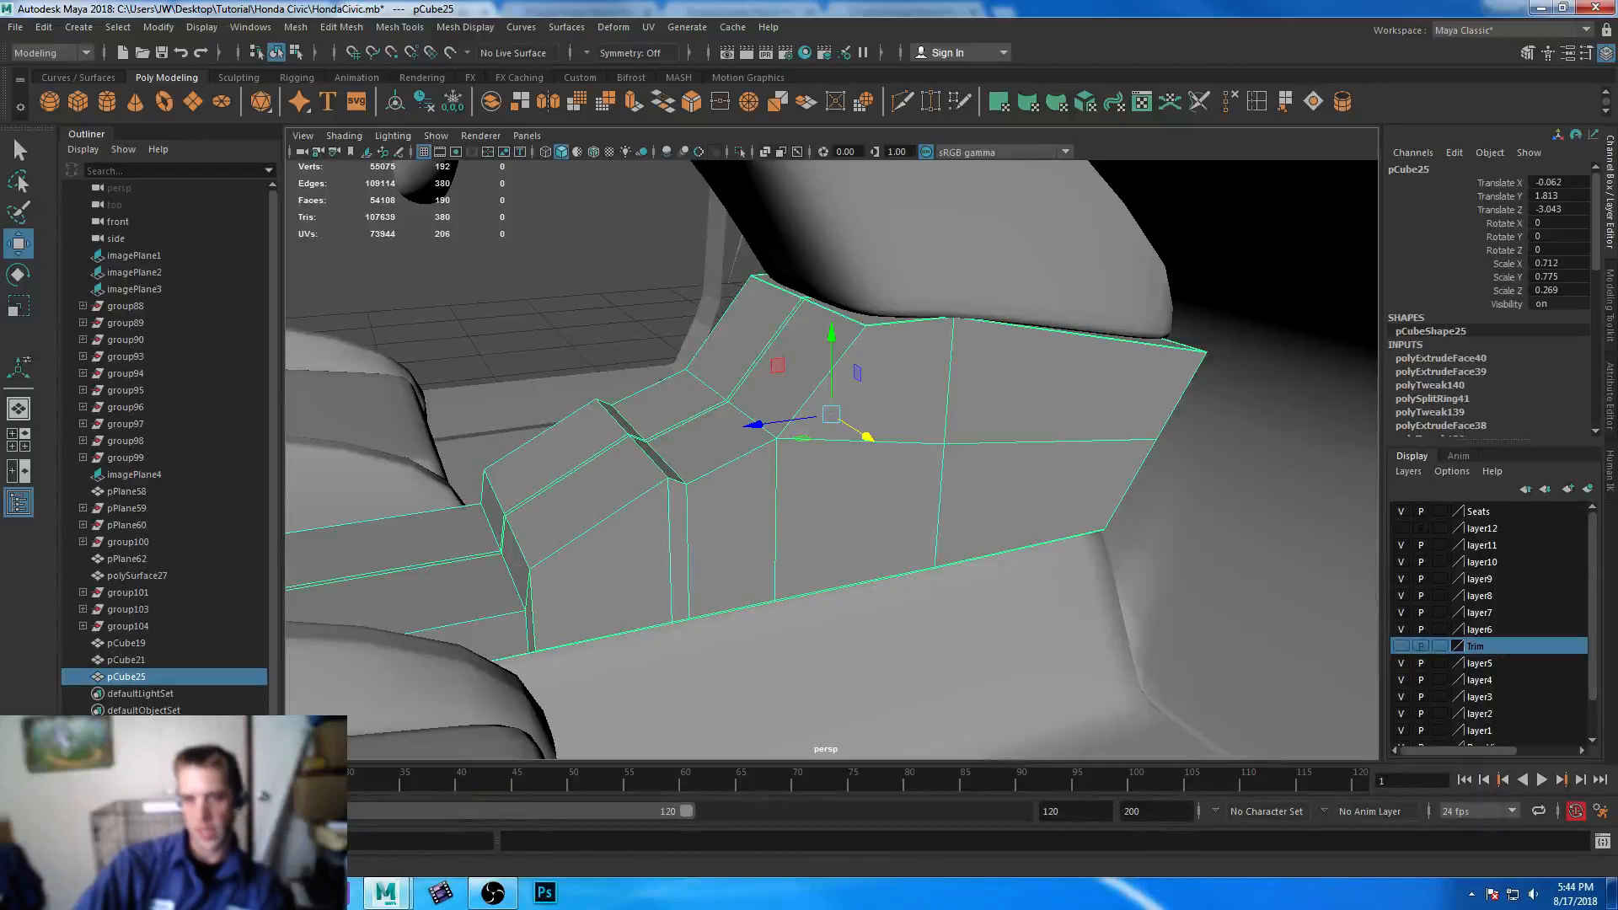
key(alt+Tab)
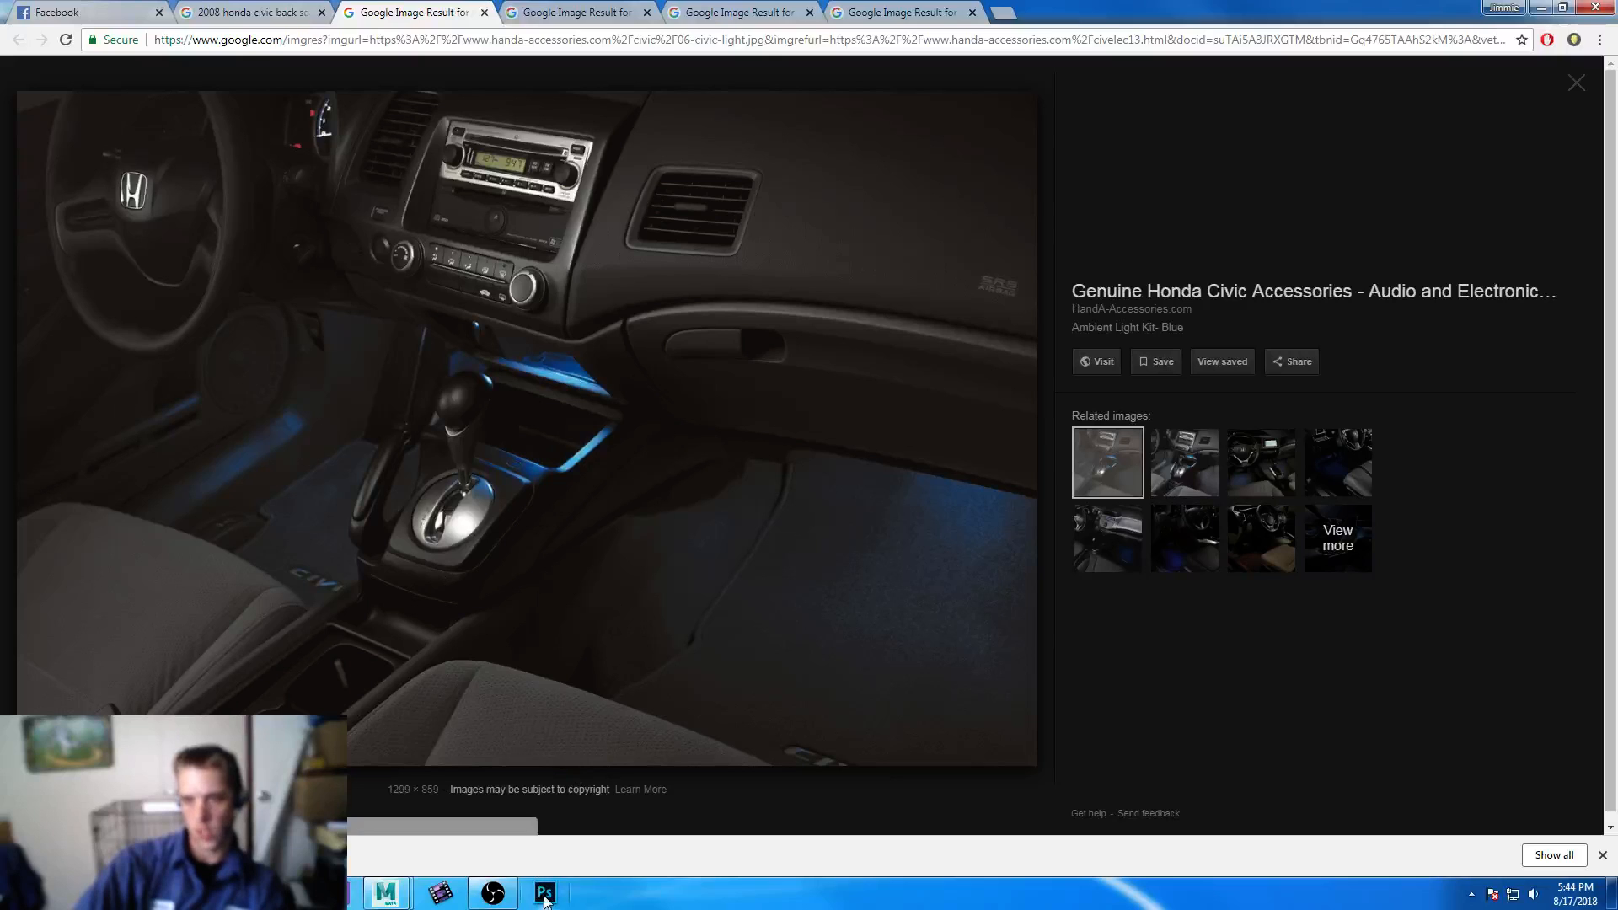
mouse_move(381, 892)
click(479, 801)
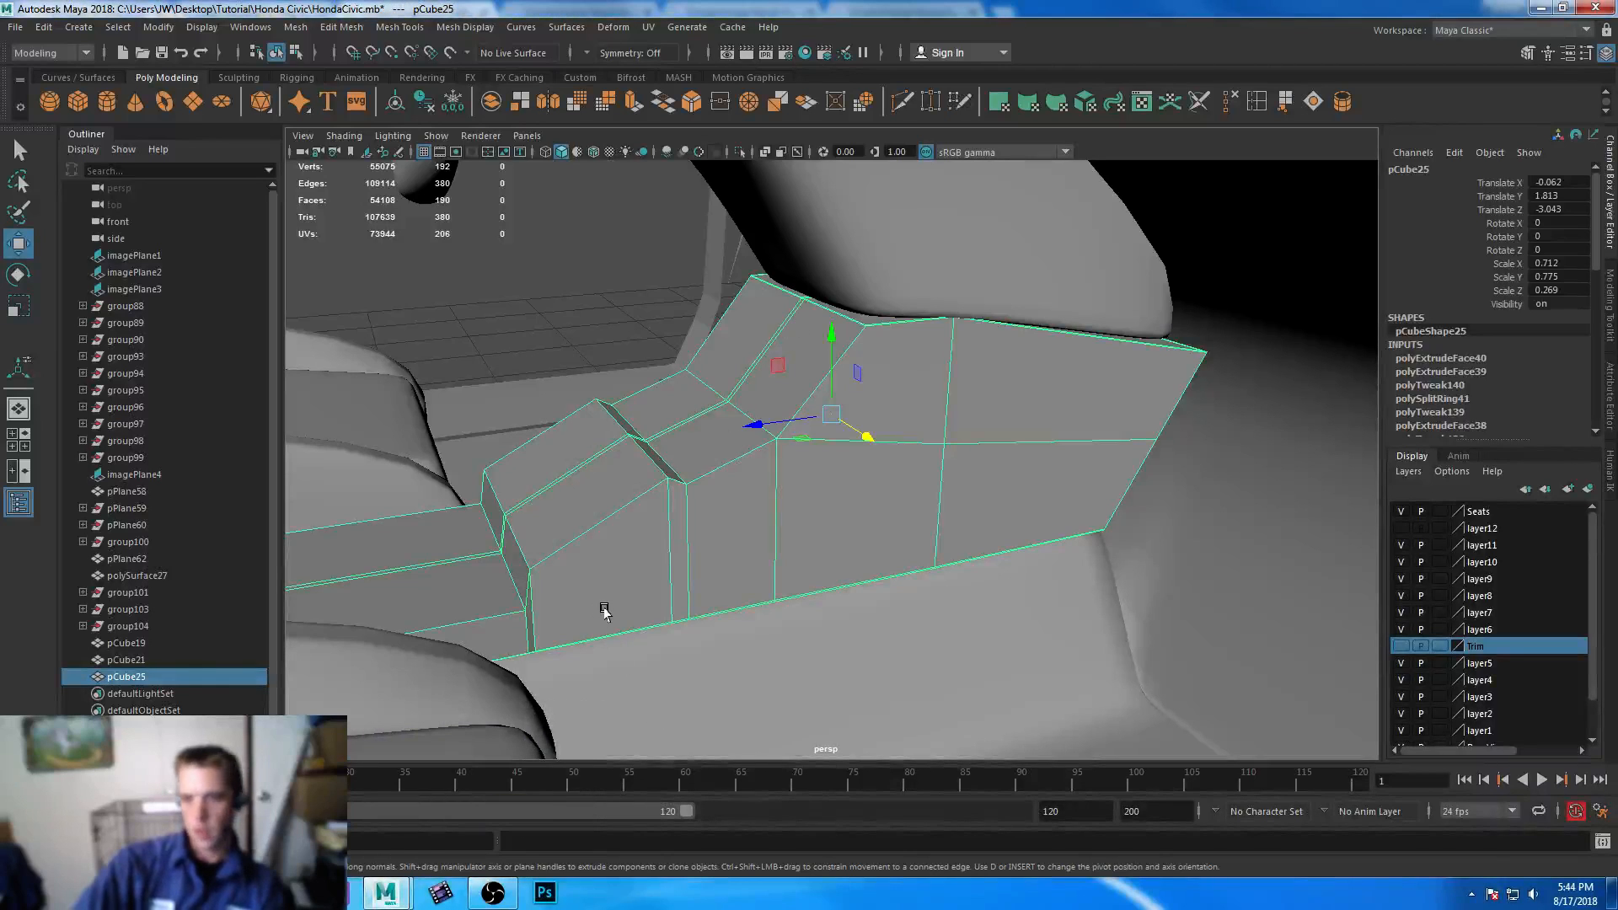
Step: Extrude the sloped top faces at the front of the console, including the narrow centre strip
scroll(653, 460, up, 3)
alt+middle_drag(654, 462, 710, 510)
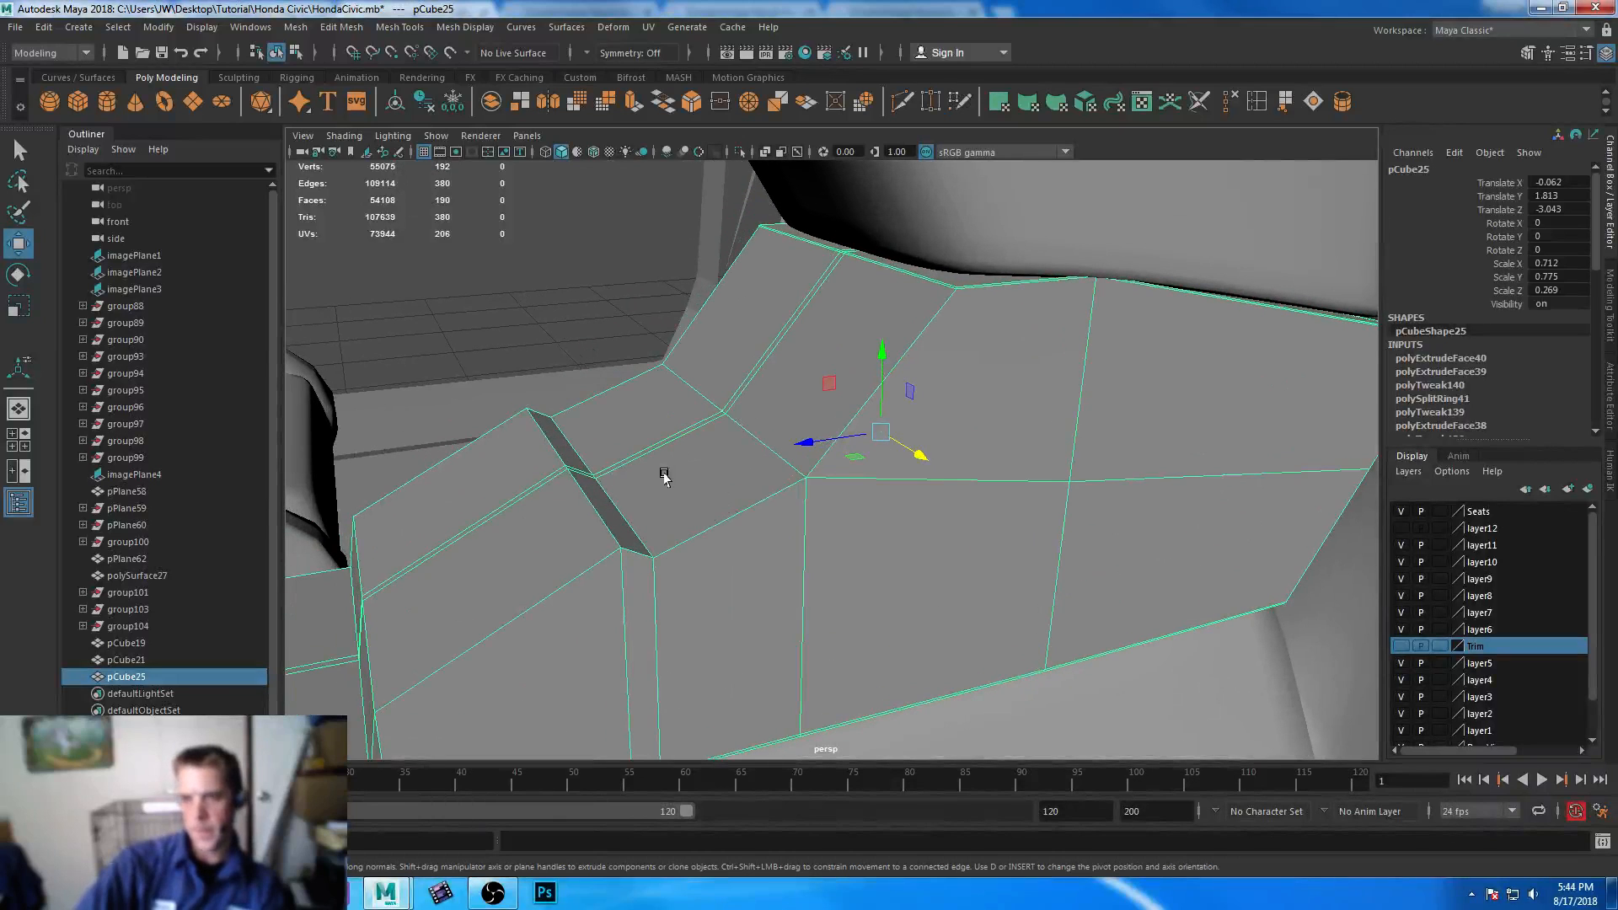
mouse_move(735, 607)
alt+mouse_down()
mouse_move(708, 596)
mouse_move(731, 617)
alt+mouse_up()
right_drag(736, 396, 732, 446)
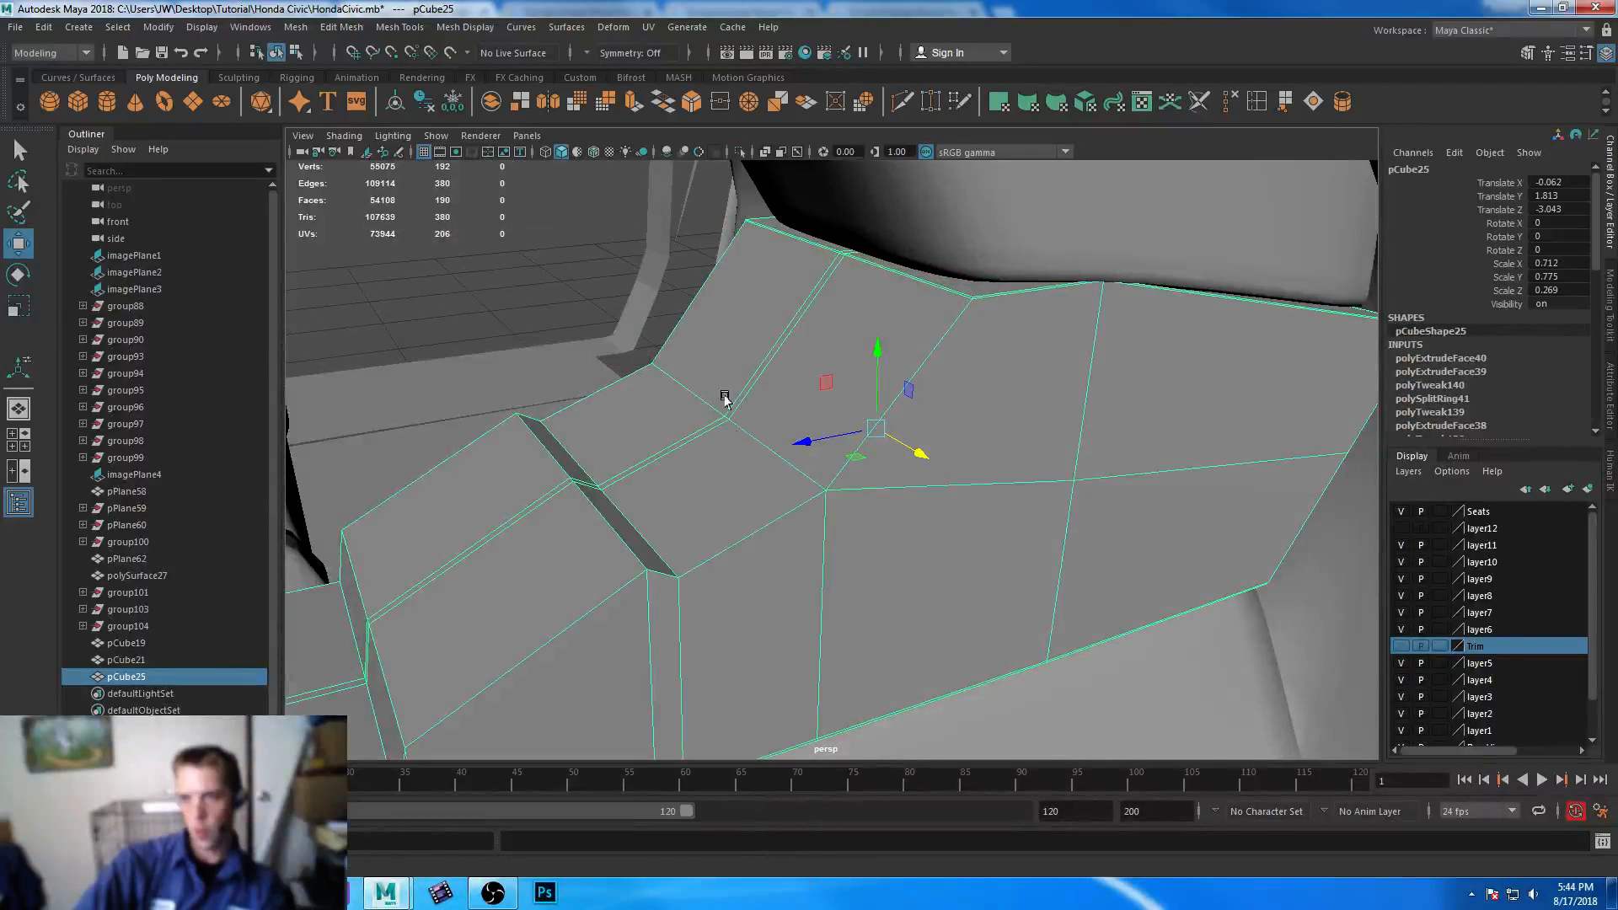
click(723, 388)
shift+click(752, 384)
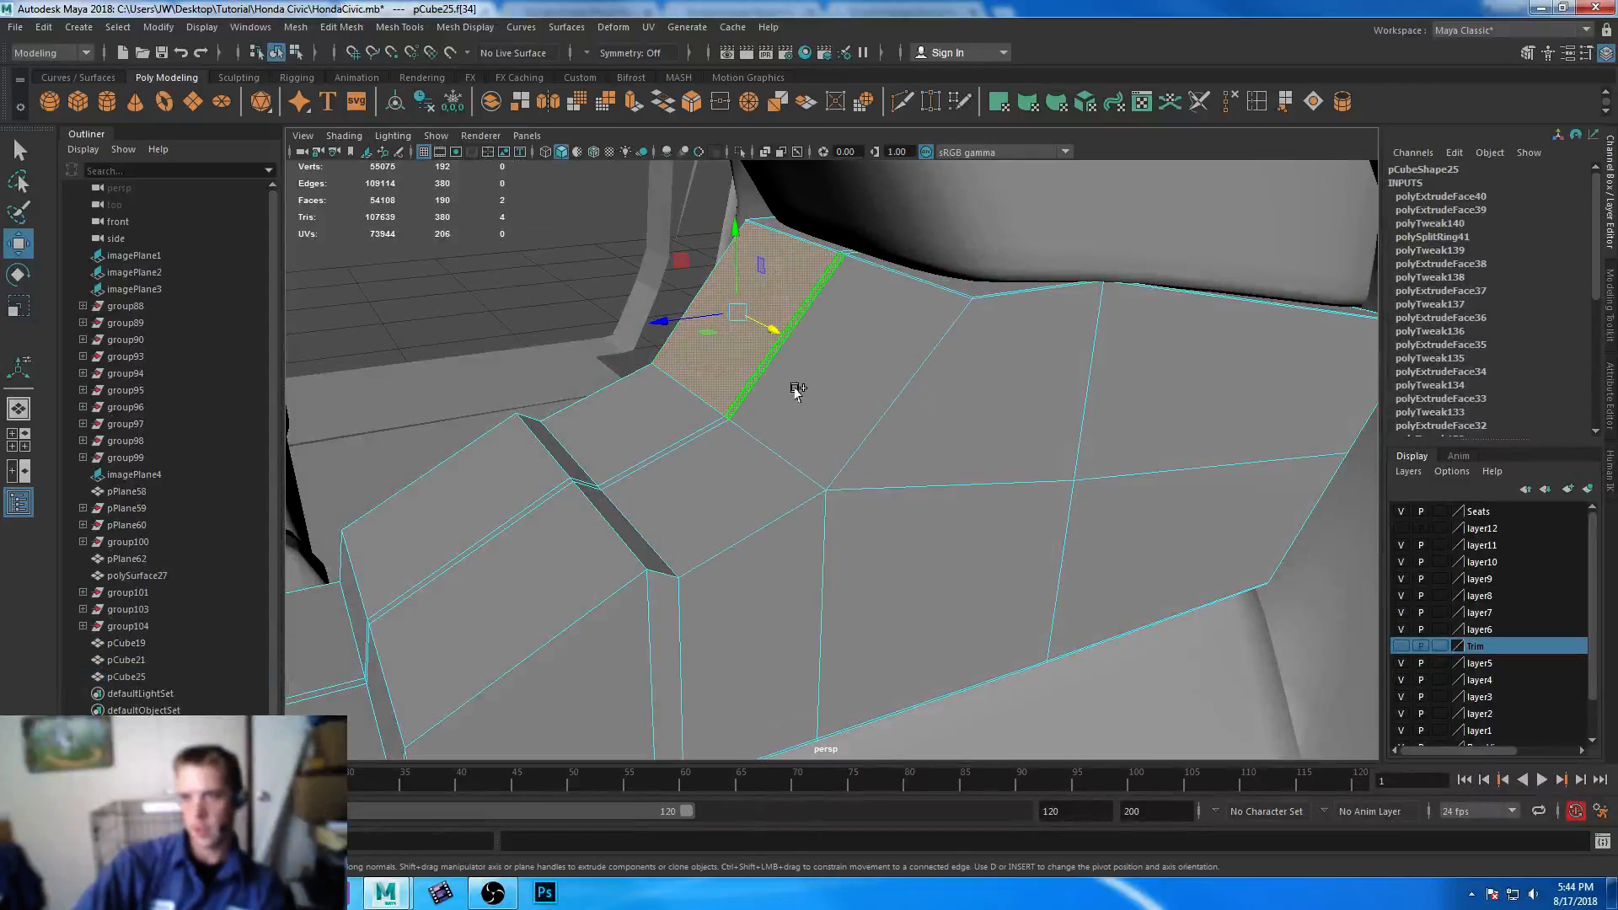
shift+click(795, 394)
shift+click(726, 453)
shift+click(635, 427)
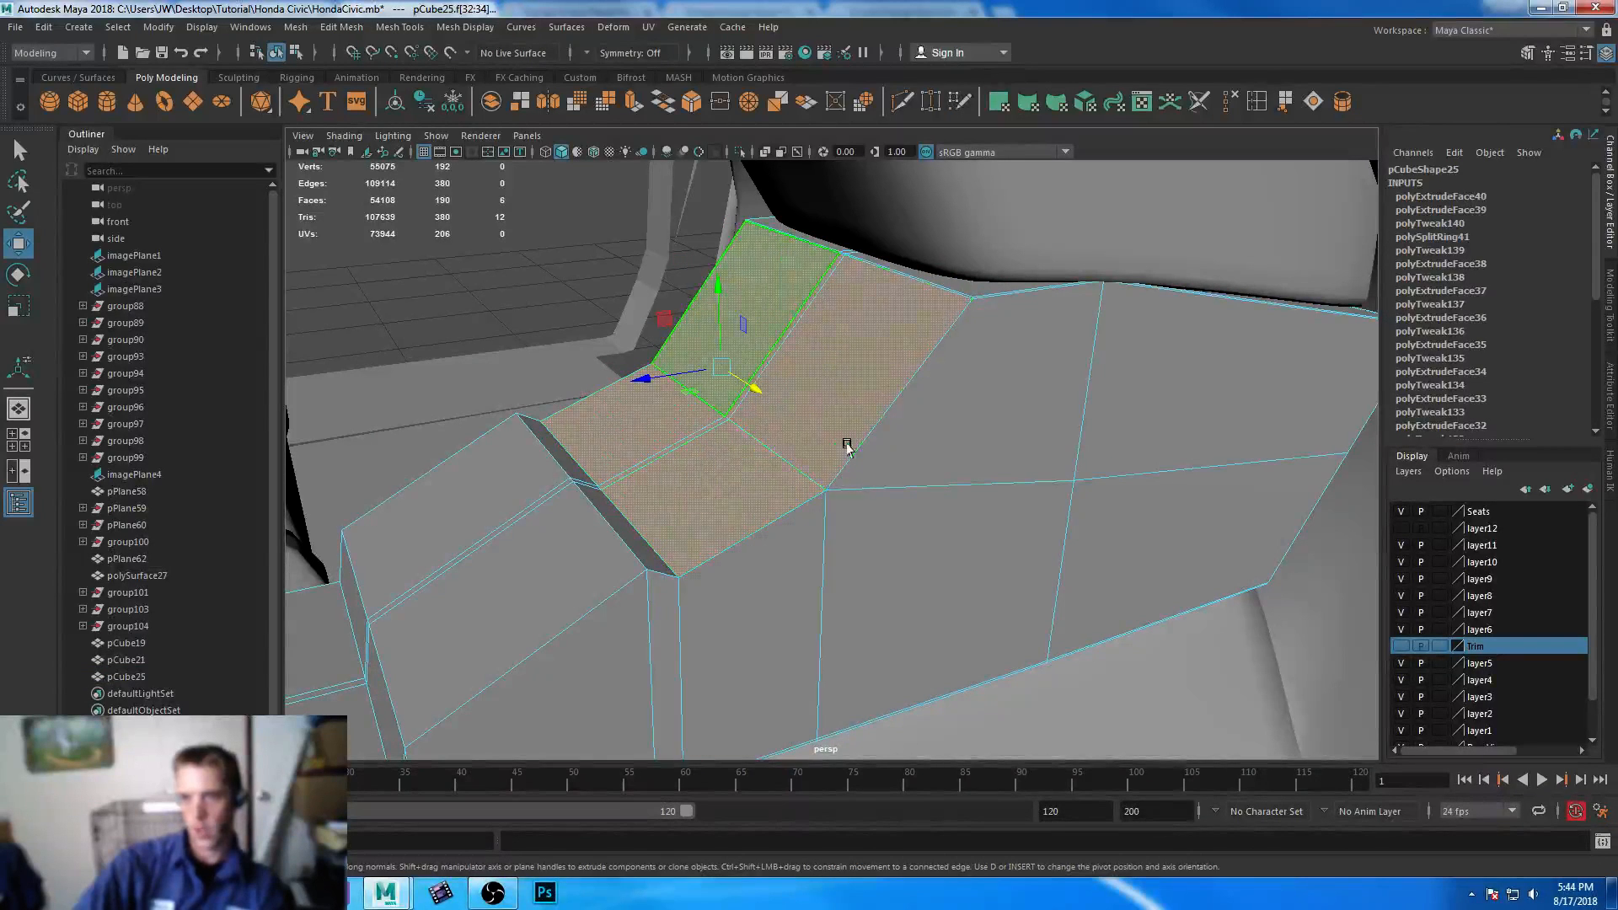
click(633, 101)
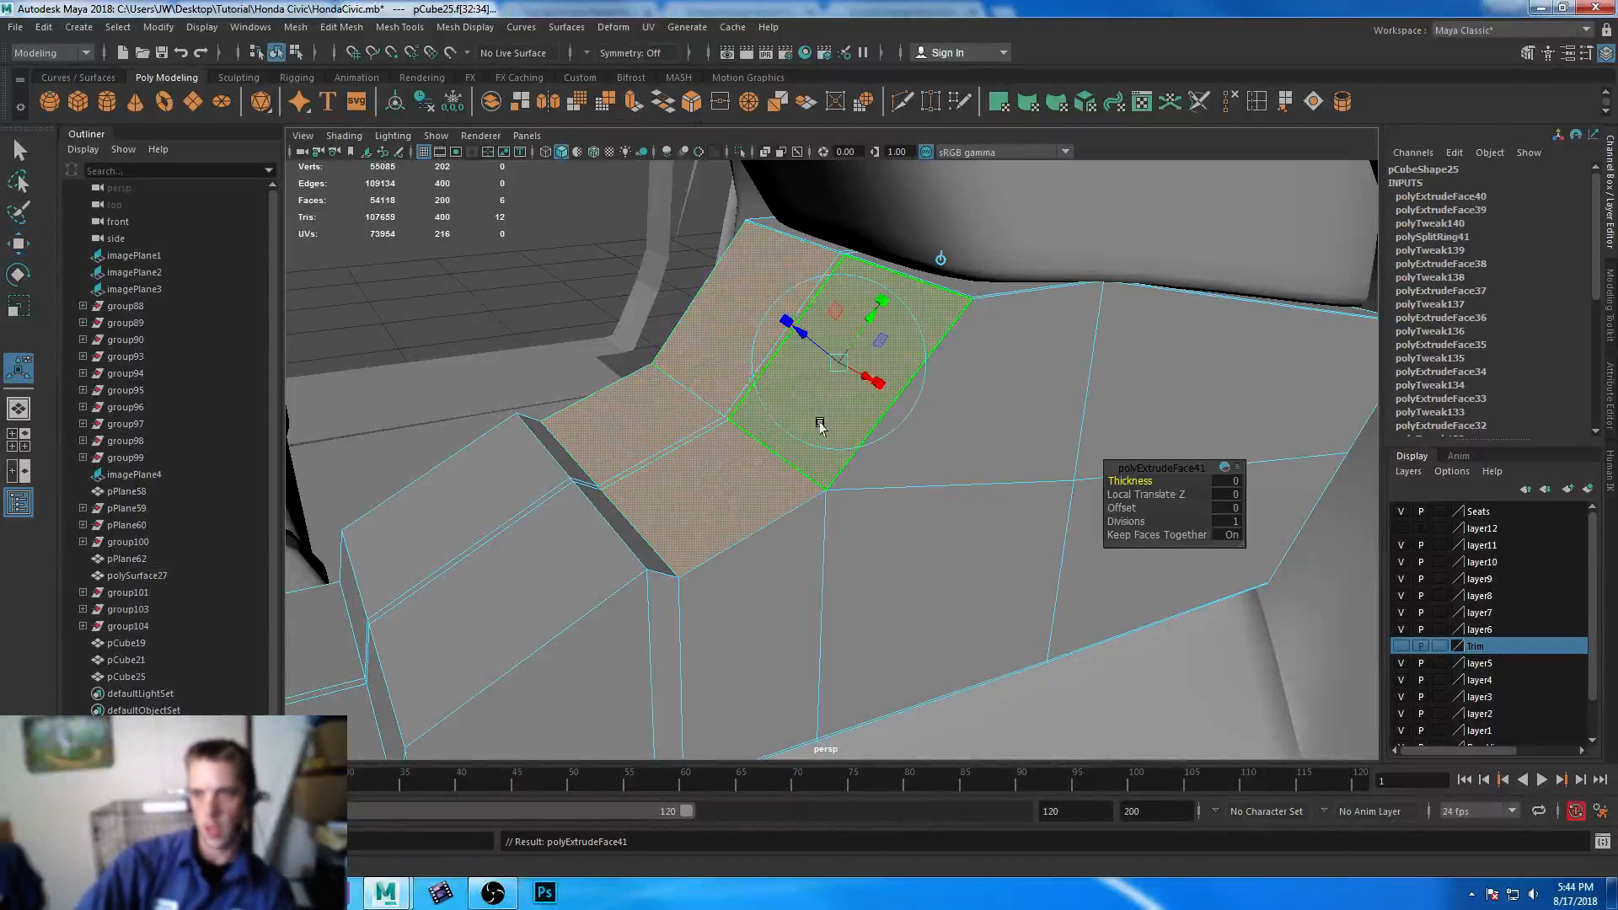
Step: Scale the extruded front console faces inward along all three axes to form a narrow border, and adjust their lengthwise position
drag(750, 390, 743, 388)
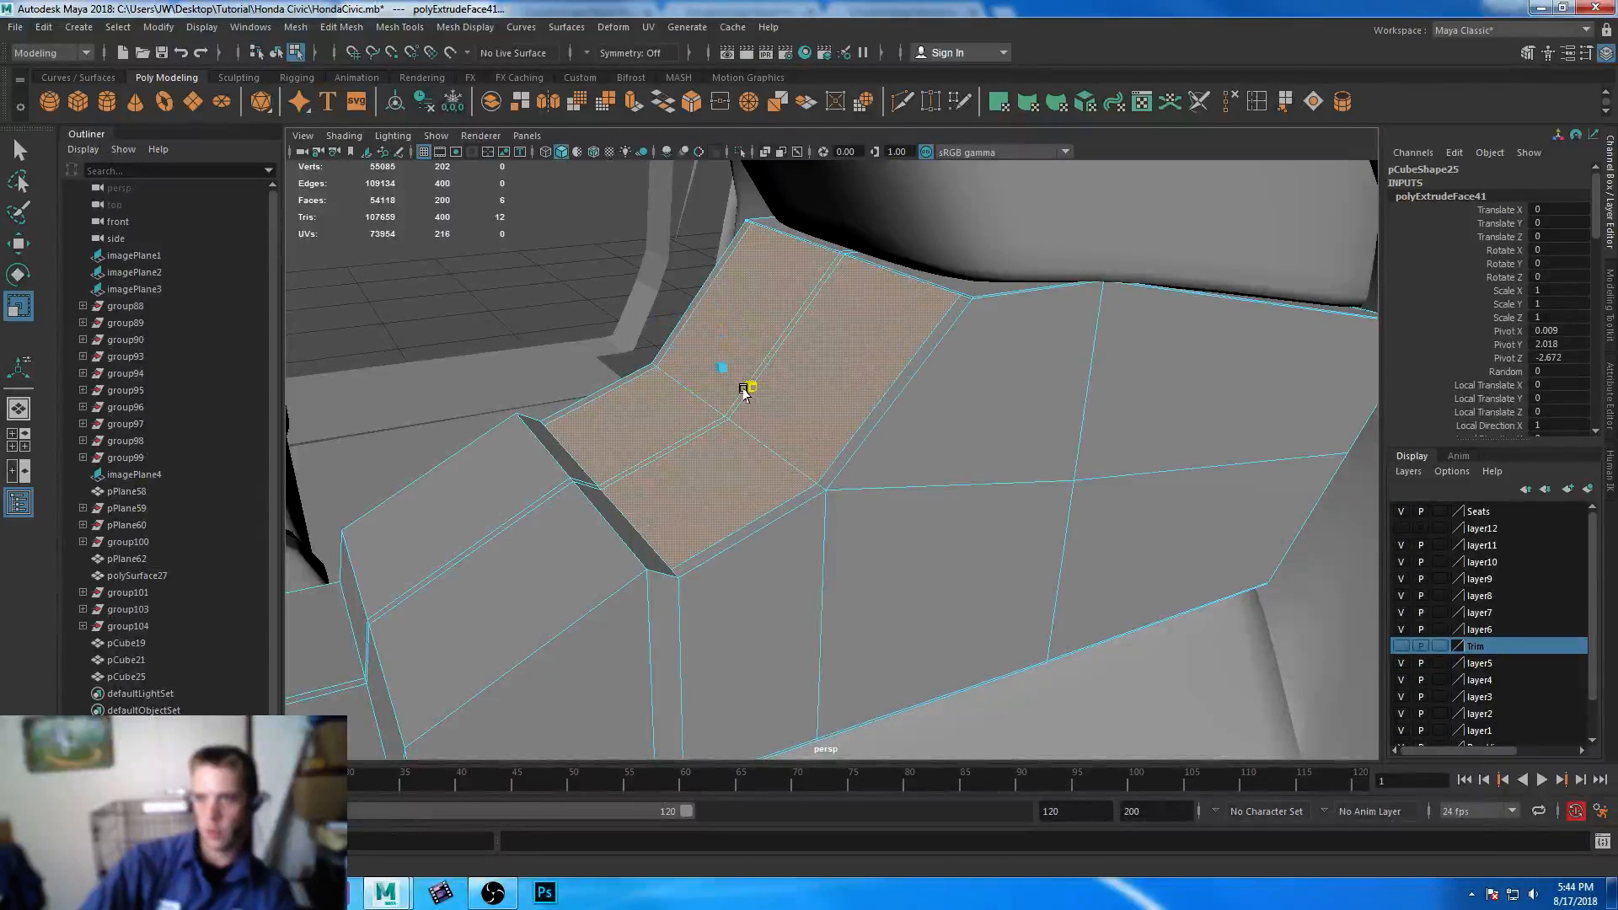
drag(716, 295, 717, 305)
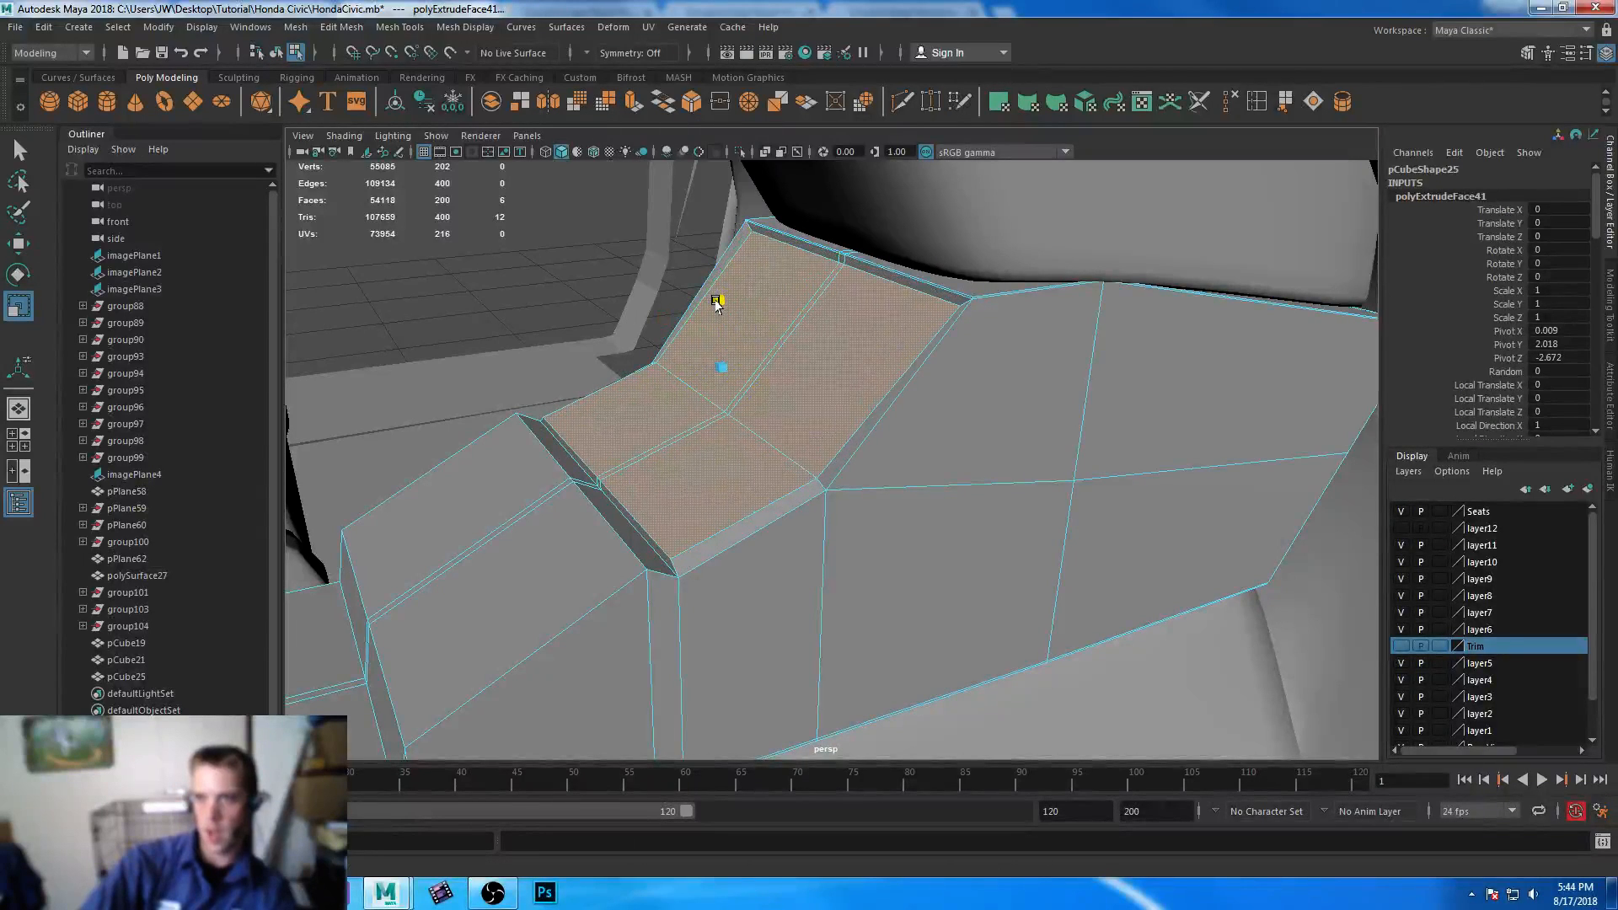
drag(649, 379, 657, 380)
key(r)
key(w)
click(651, 380)
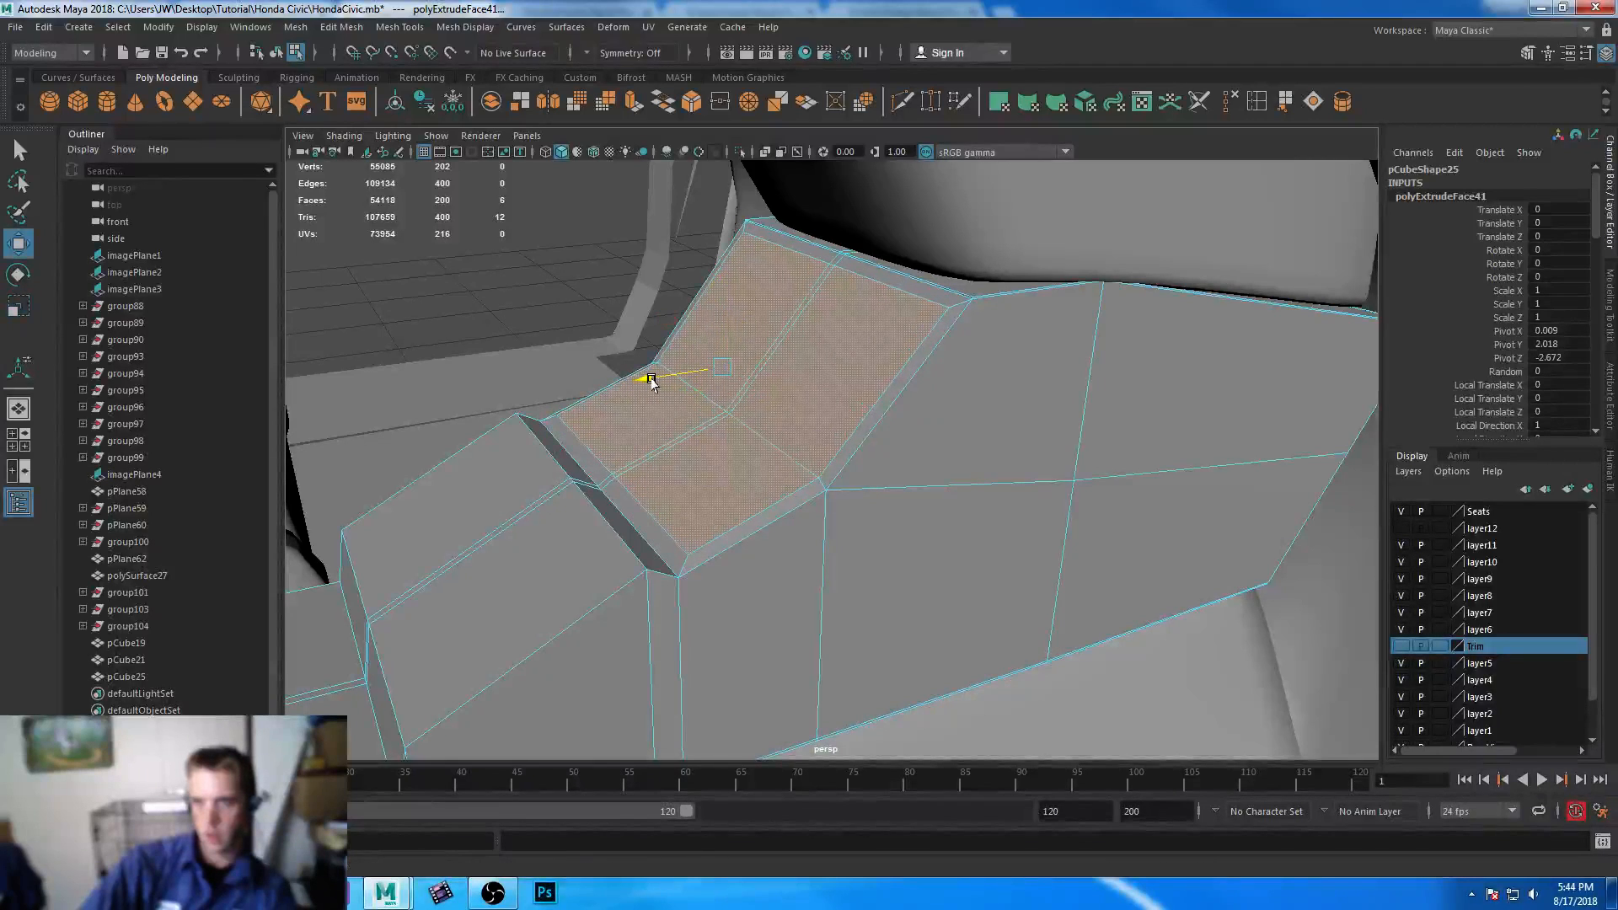
Step: Extrude the bordered faces on the console's front slope and move them toward the dashboard and downward to form a recessed pocket
drag(719, 287, 716, 287)
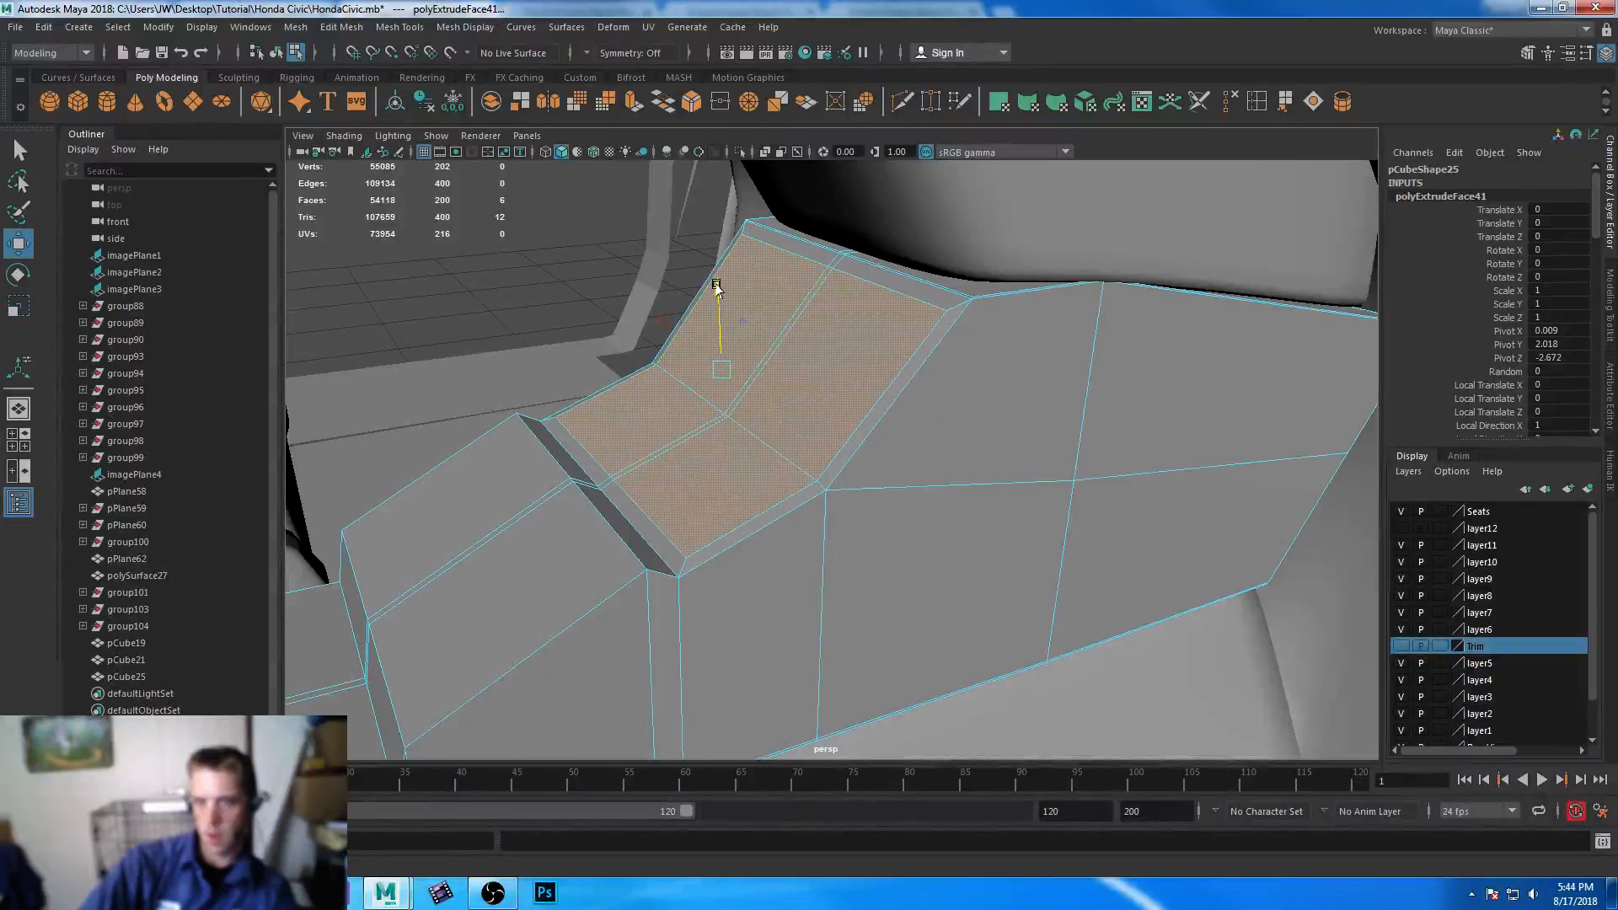
key(ctrl+e)
key(r)
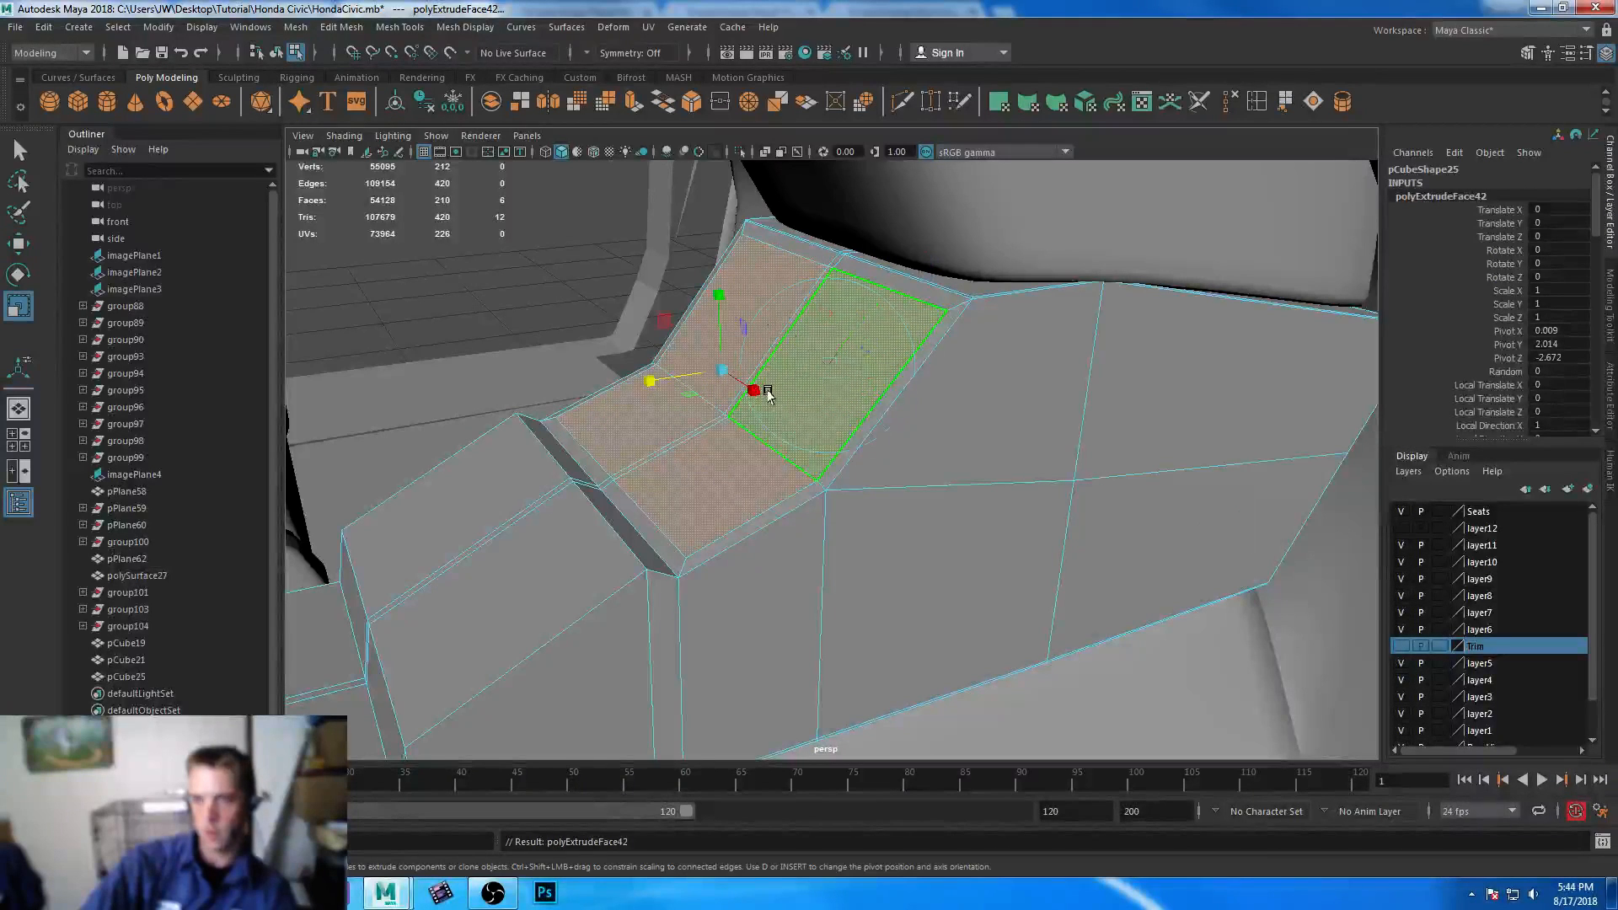
key(w)
drag(652, 380, 760, 362)
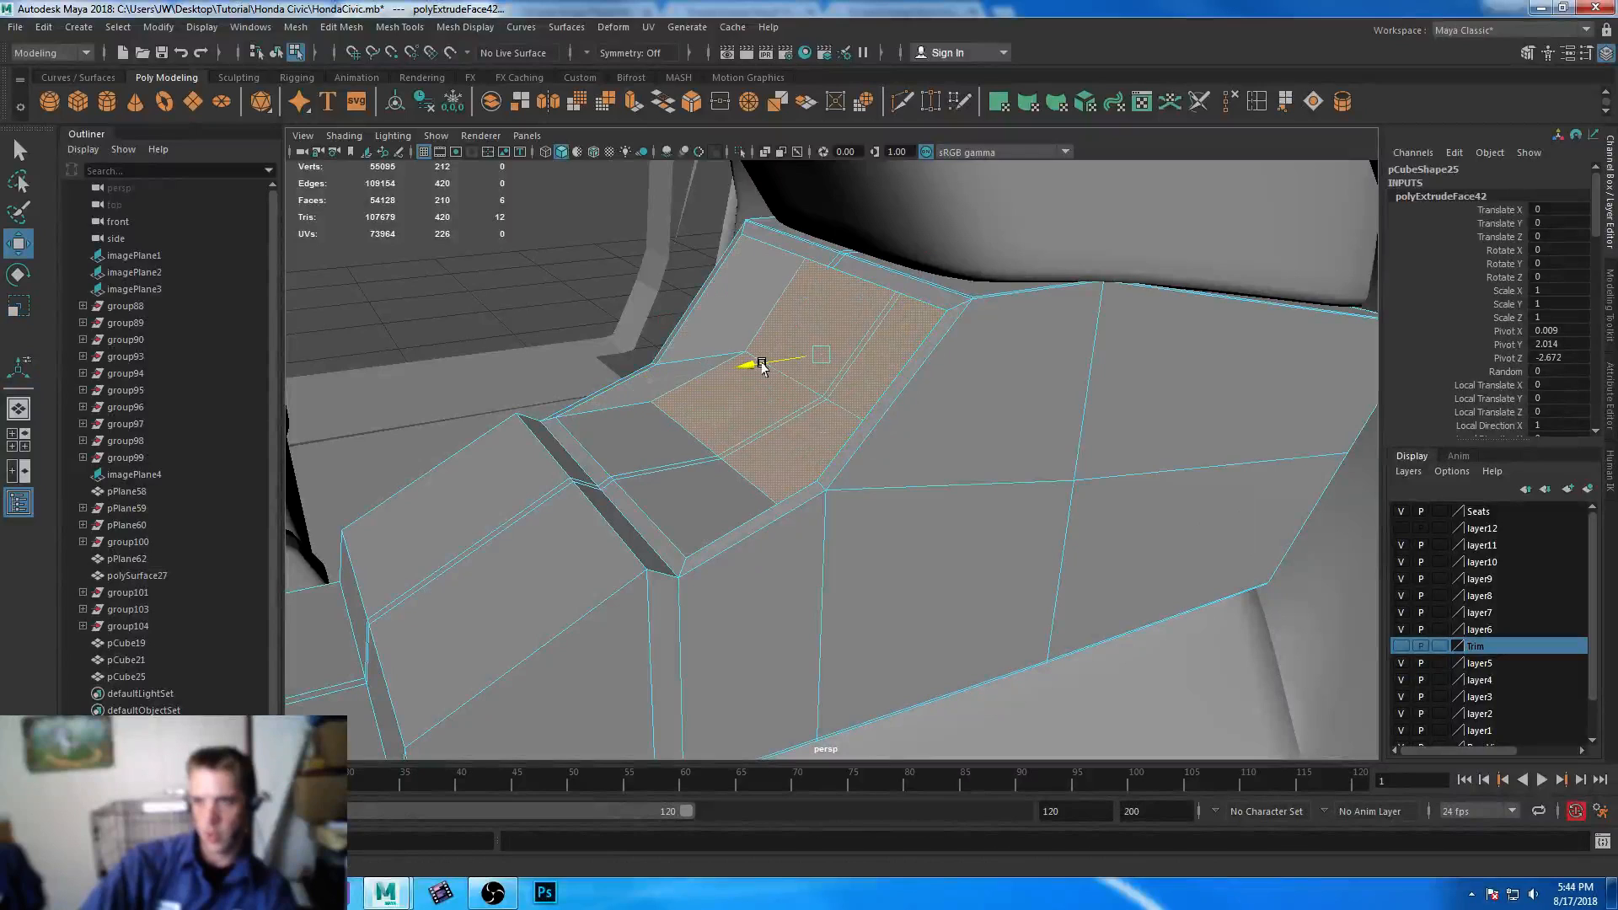
drag(821, 278, 822, 329)
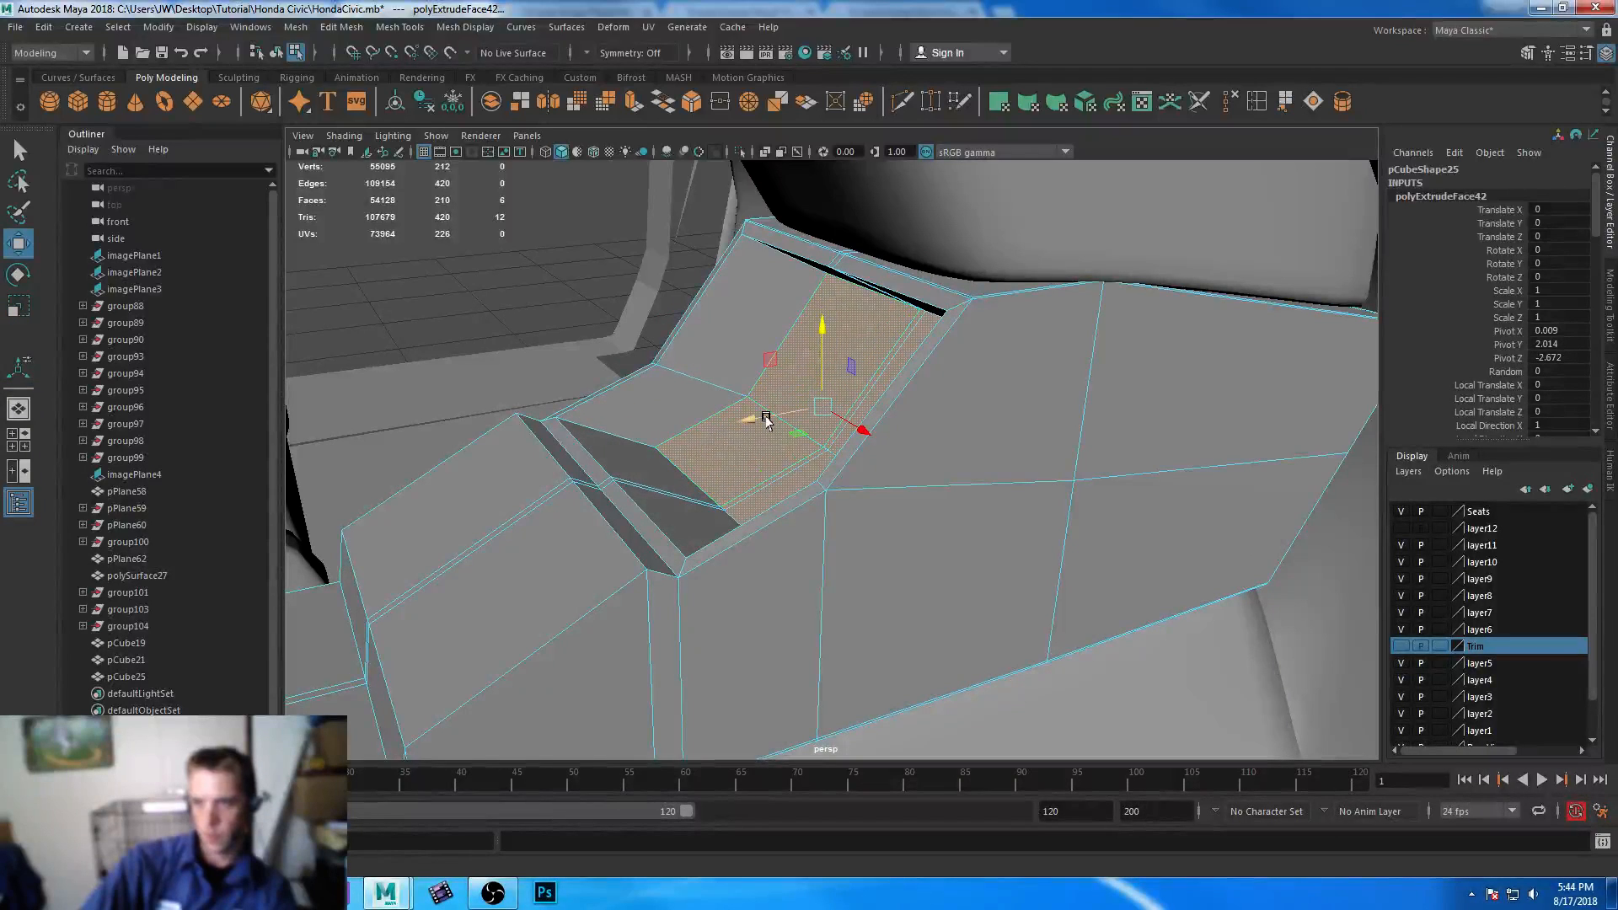
Step: Extrude the pocket's recessed faces again and nudge them slightly toward the dashboard and downward
key(ctrl+e)
key(w)
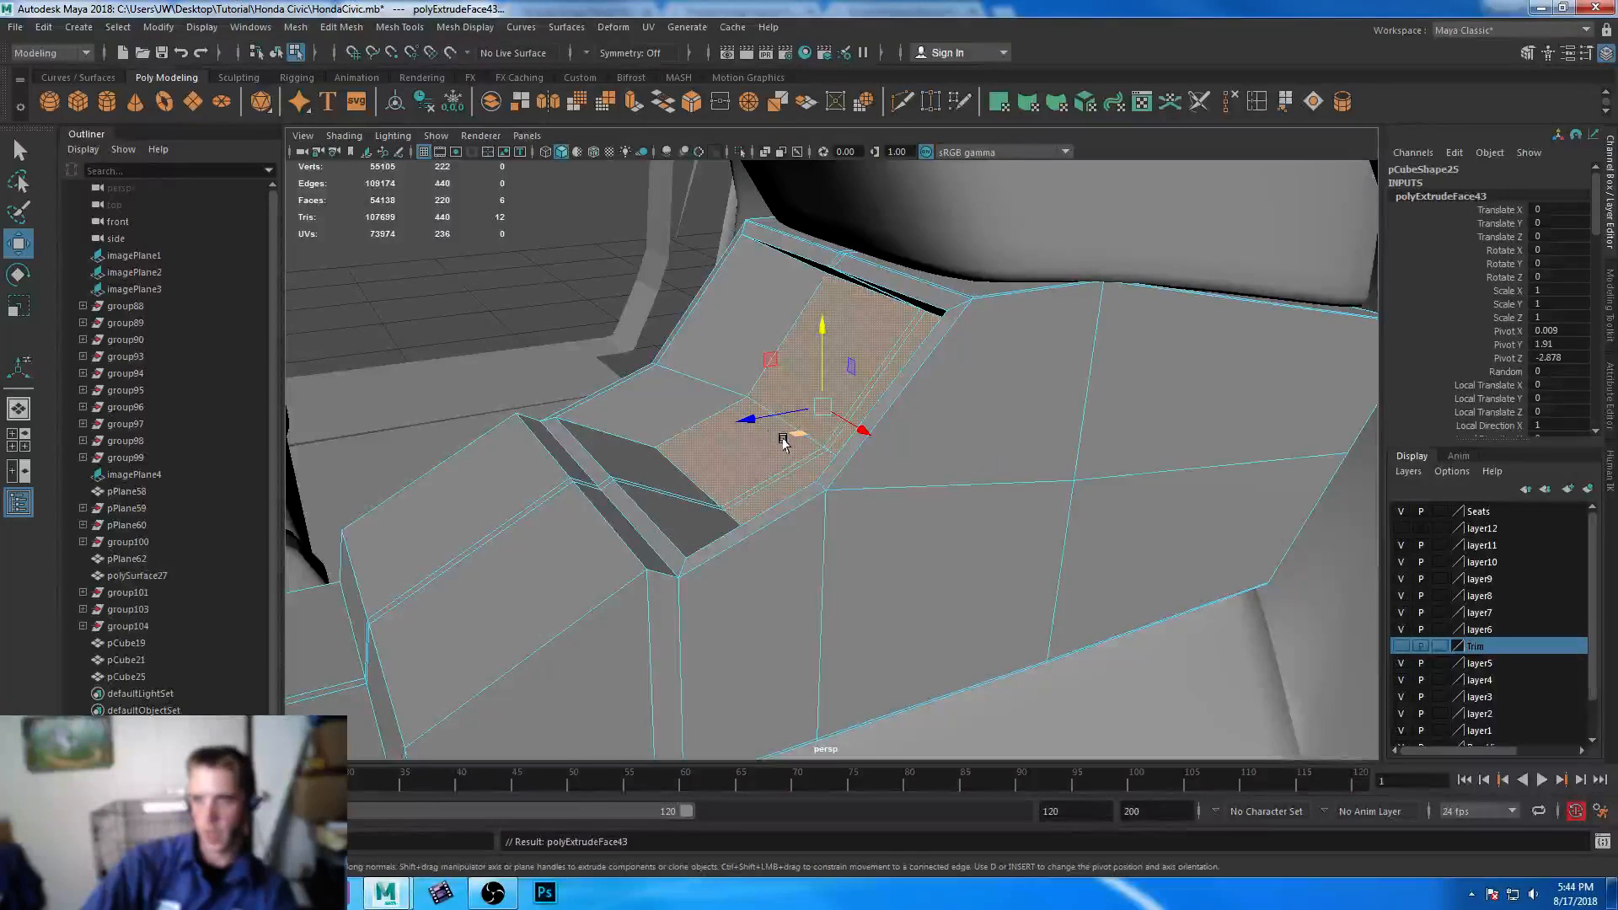
drag(754, 416, 760, 415)
drag(825, 328, 825, 332)
Step: Insert three edge loops around the console's front pocket to tighten its smoothed corners, checking with the smooth preview
click(1256, 101)
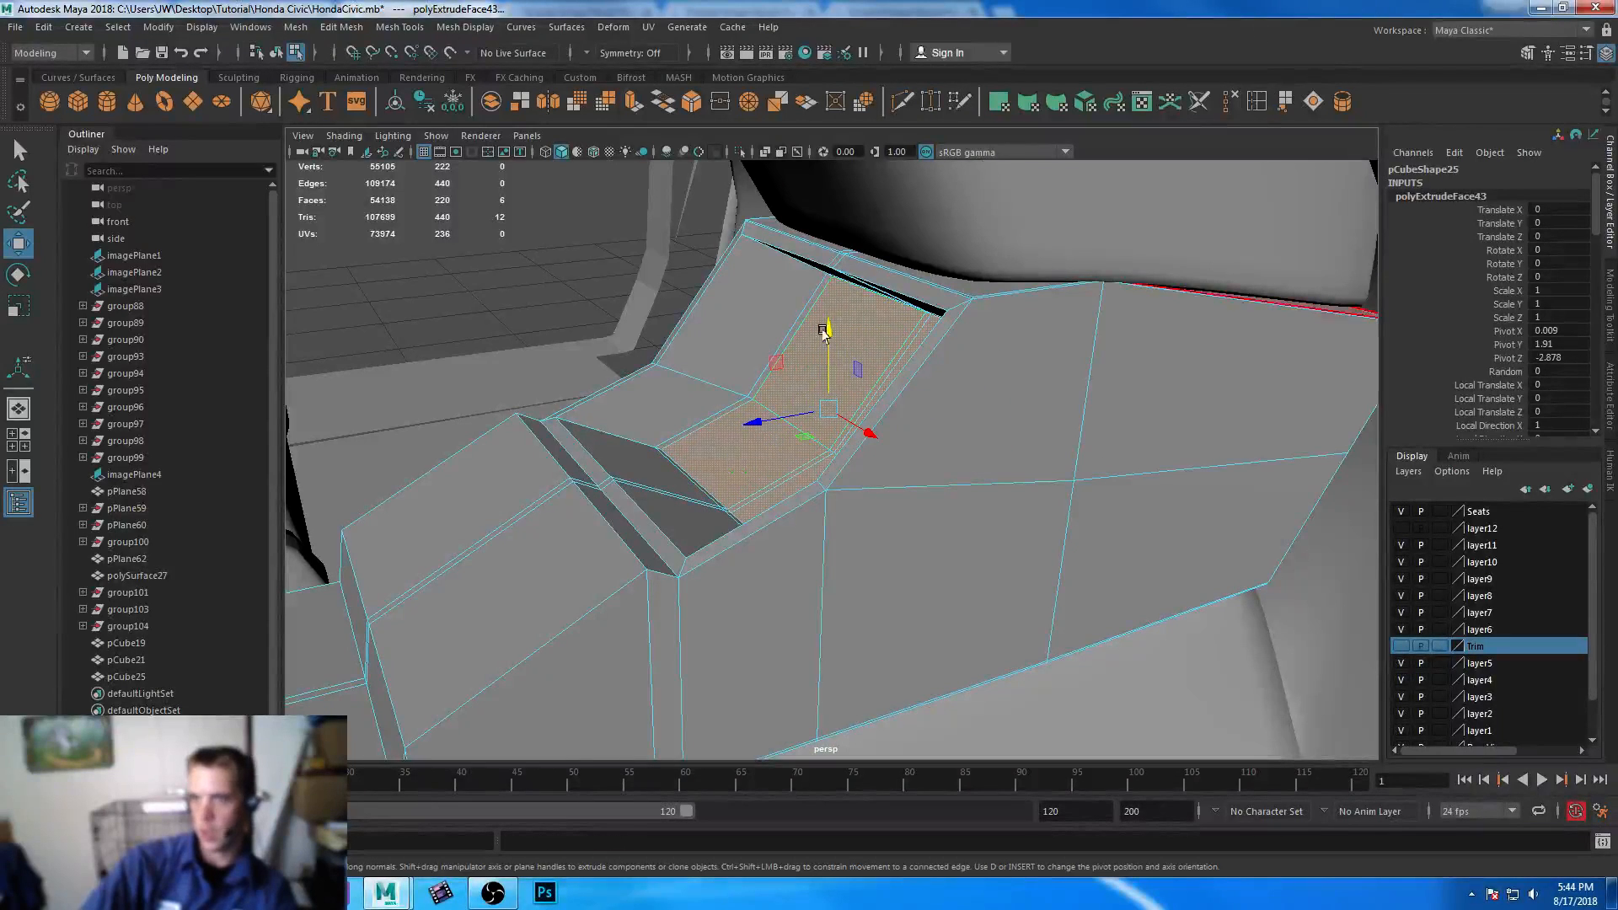
click(660, 374)
key(3)
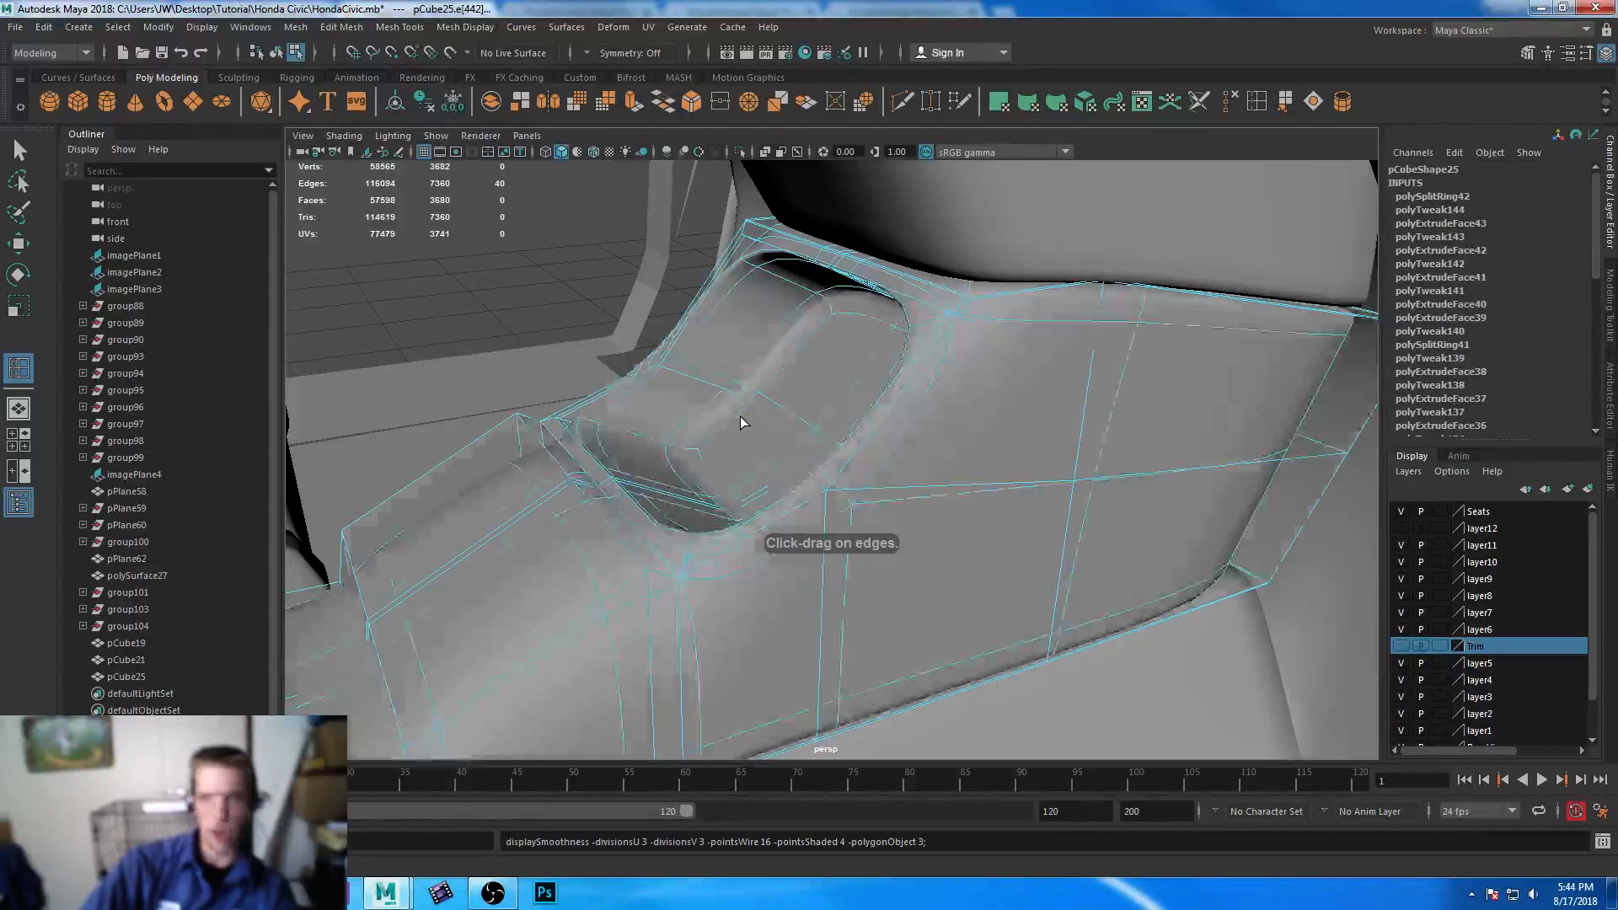
alt+drag(712, 485, 845, 477)
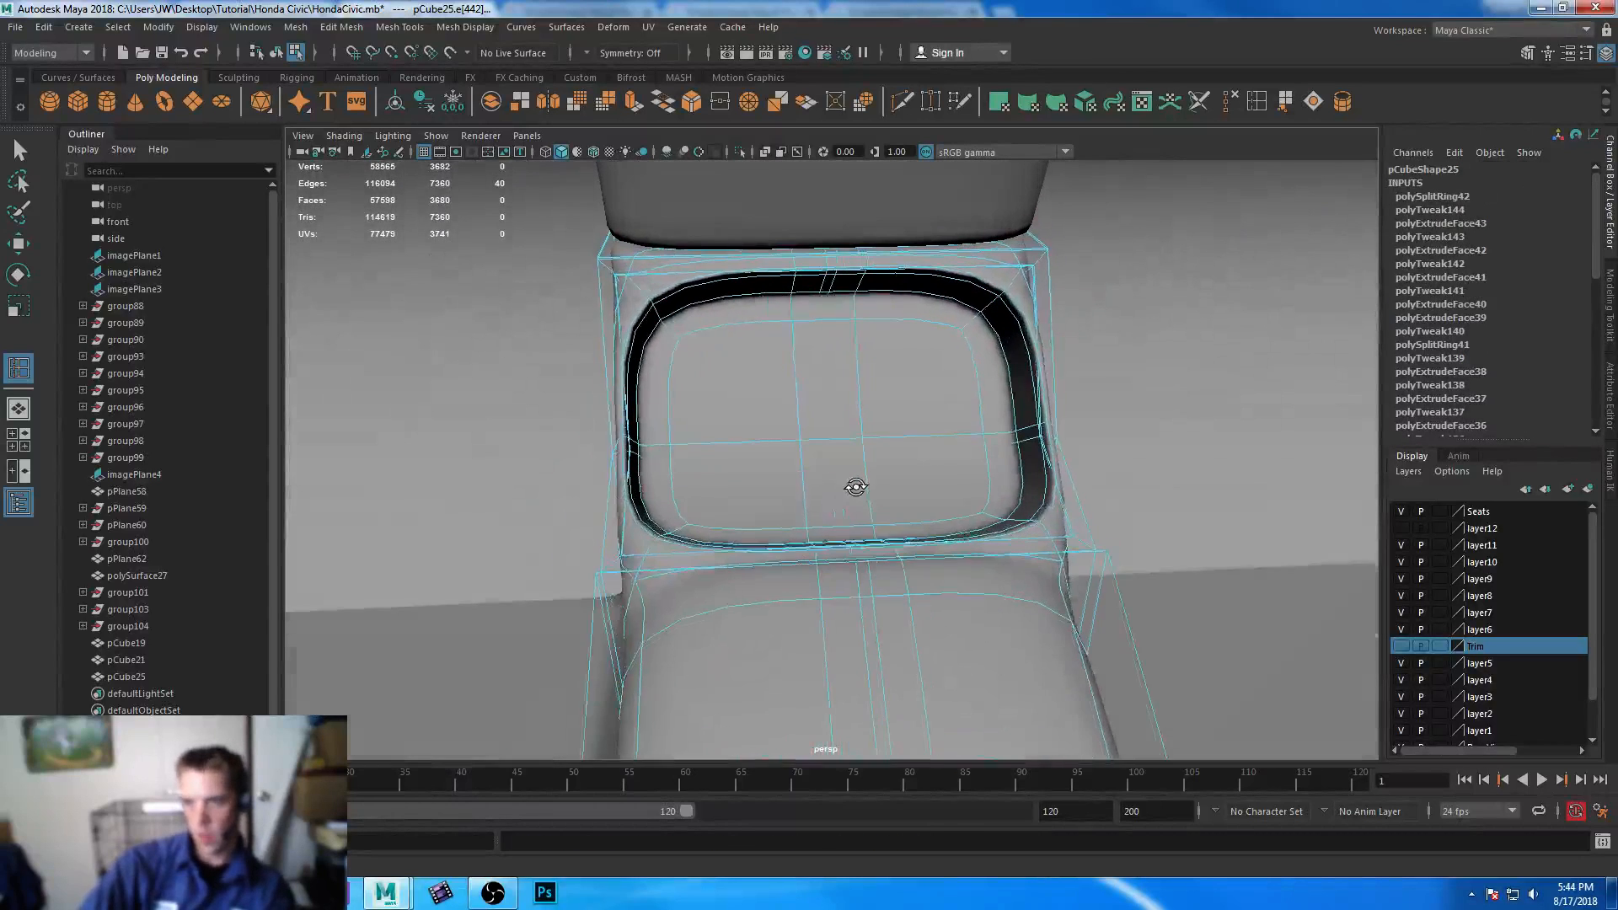
mouse_move(1035, 292)
mouse_down()
mouse_move(1036, 259)
mouse_move(1038, 280)
mouse_up()
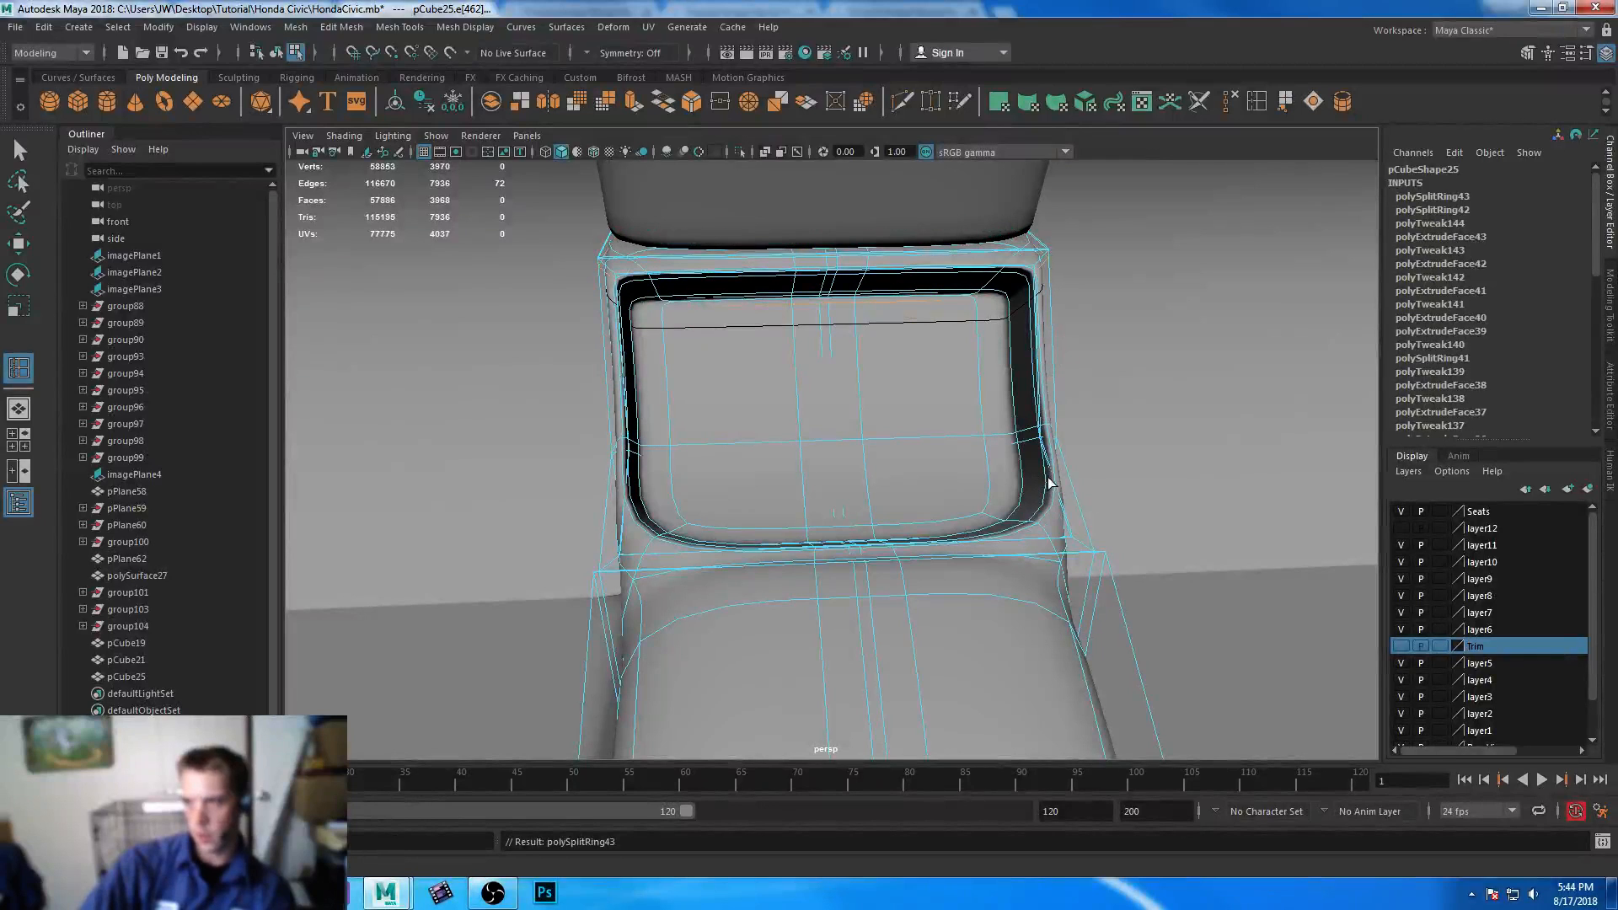
drag(1053, 478, 1073, 515)
alt+drag(1240, 561, 1104, 556)
key(1)
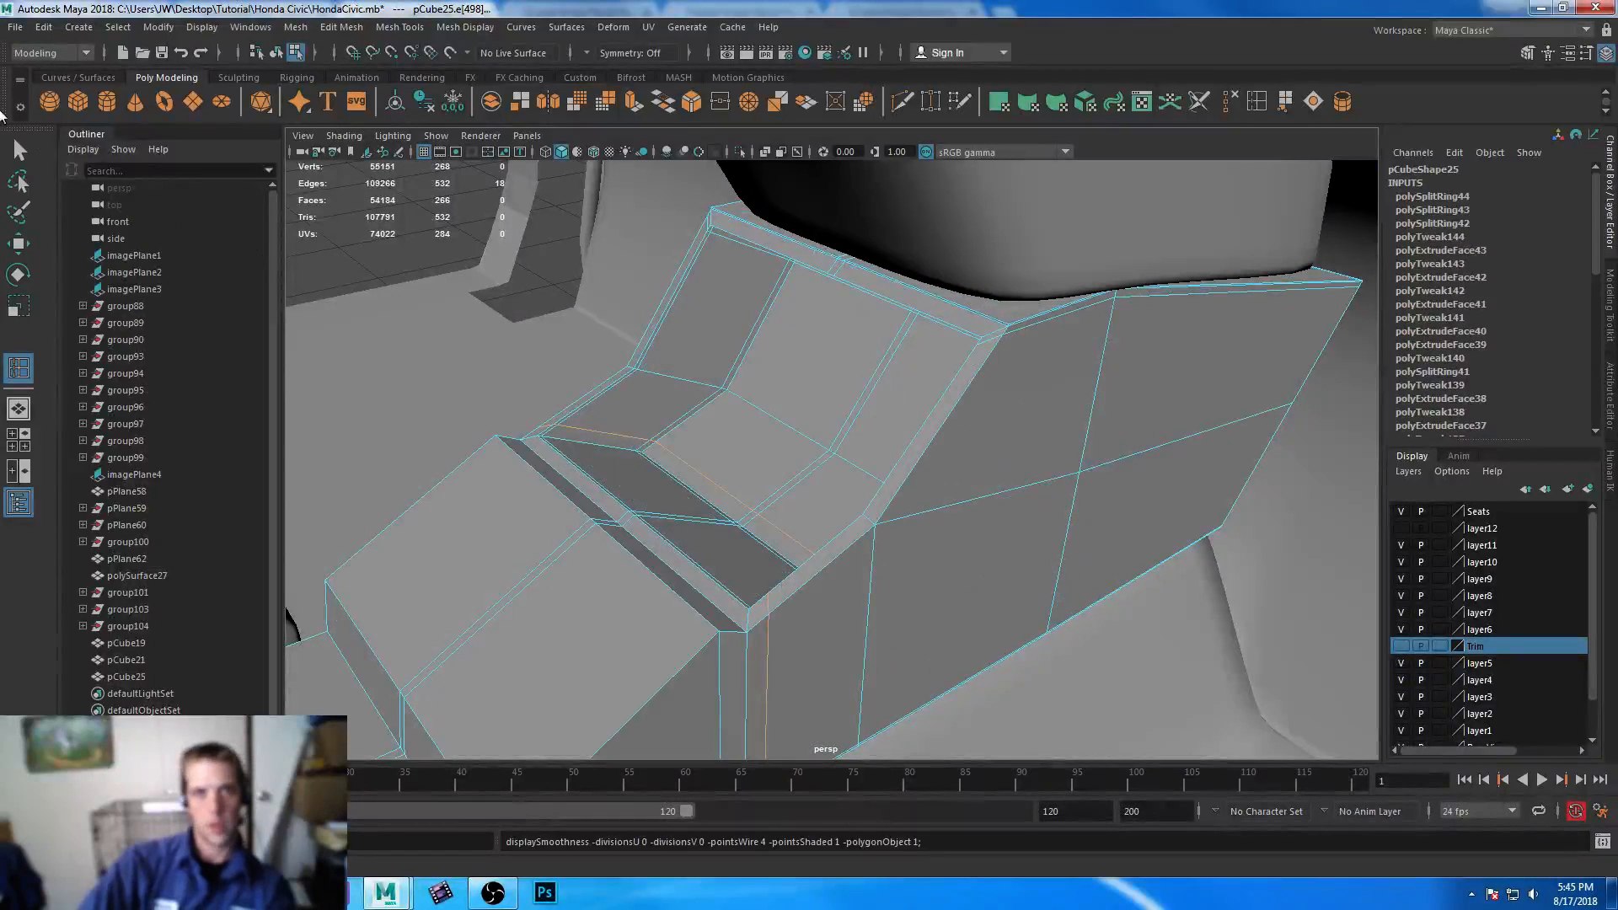
Step: Select the edges of the pocket's recessed panel, including its border and centre strip, and move them toward the dashboard to deepen the pocket
click(23, 150)
click(749, 337)
shift+double_click(757, 337)
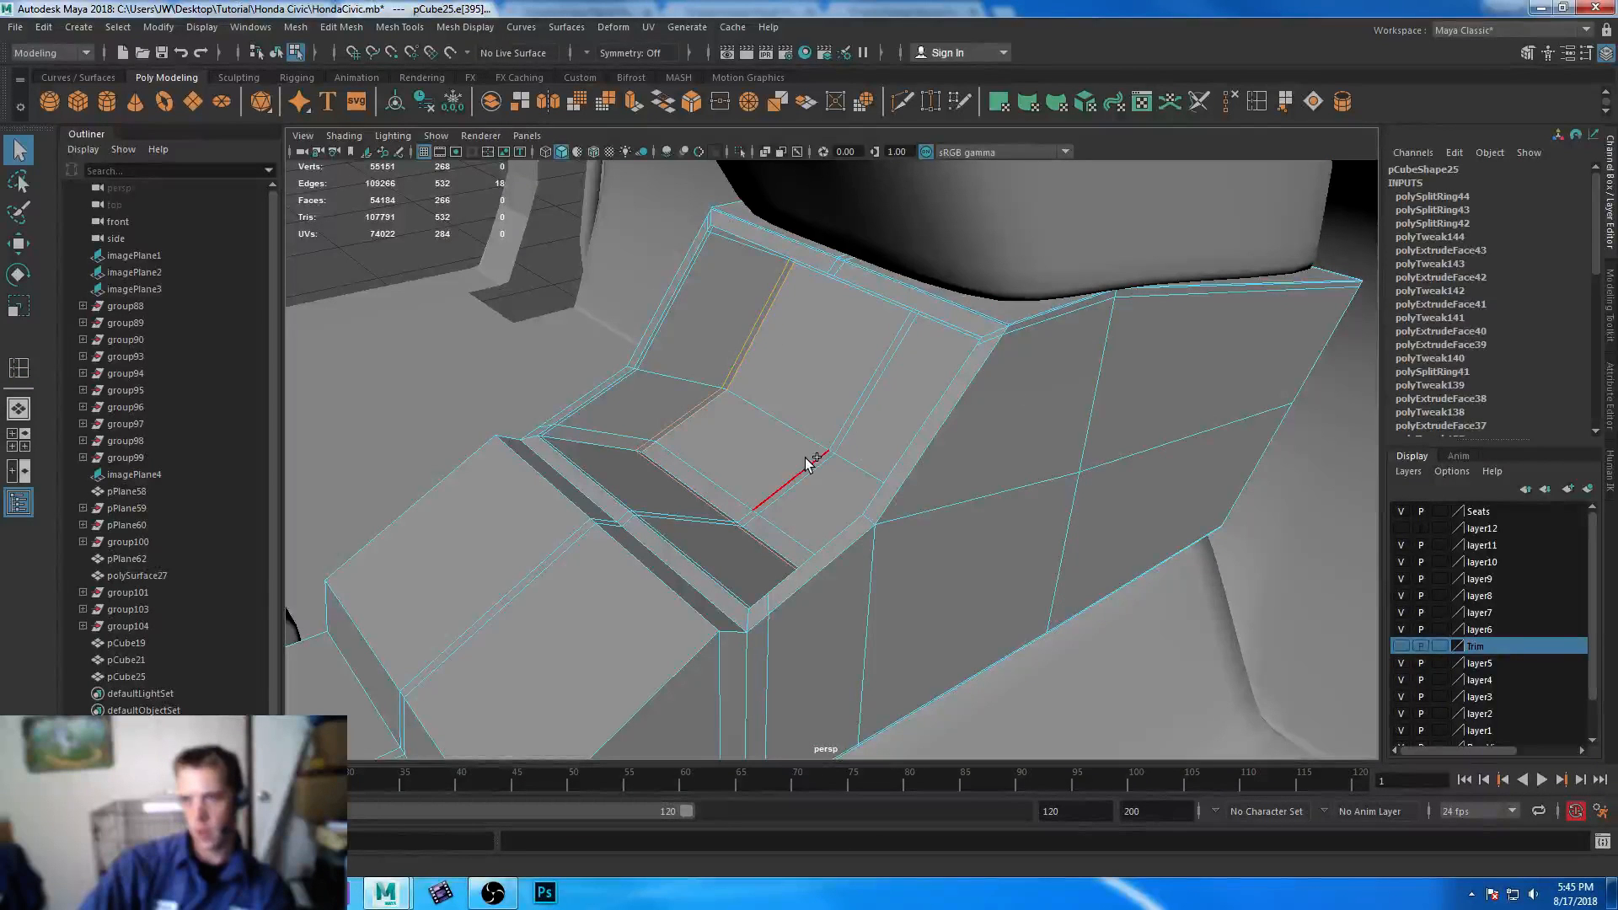
alt+drag(721, 460, 925, 337)
shift+double_click(706, 480)
shift+double_click(976, 390)
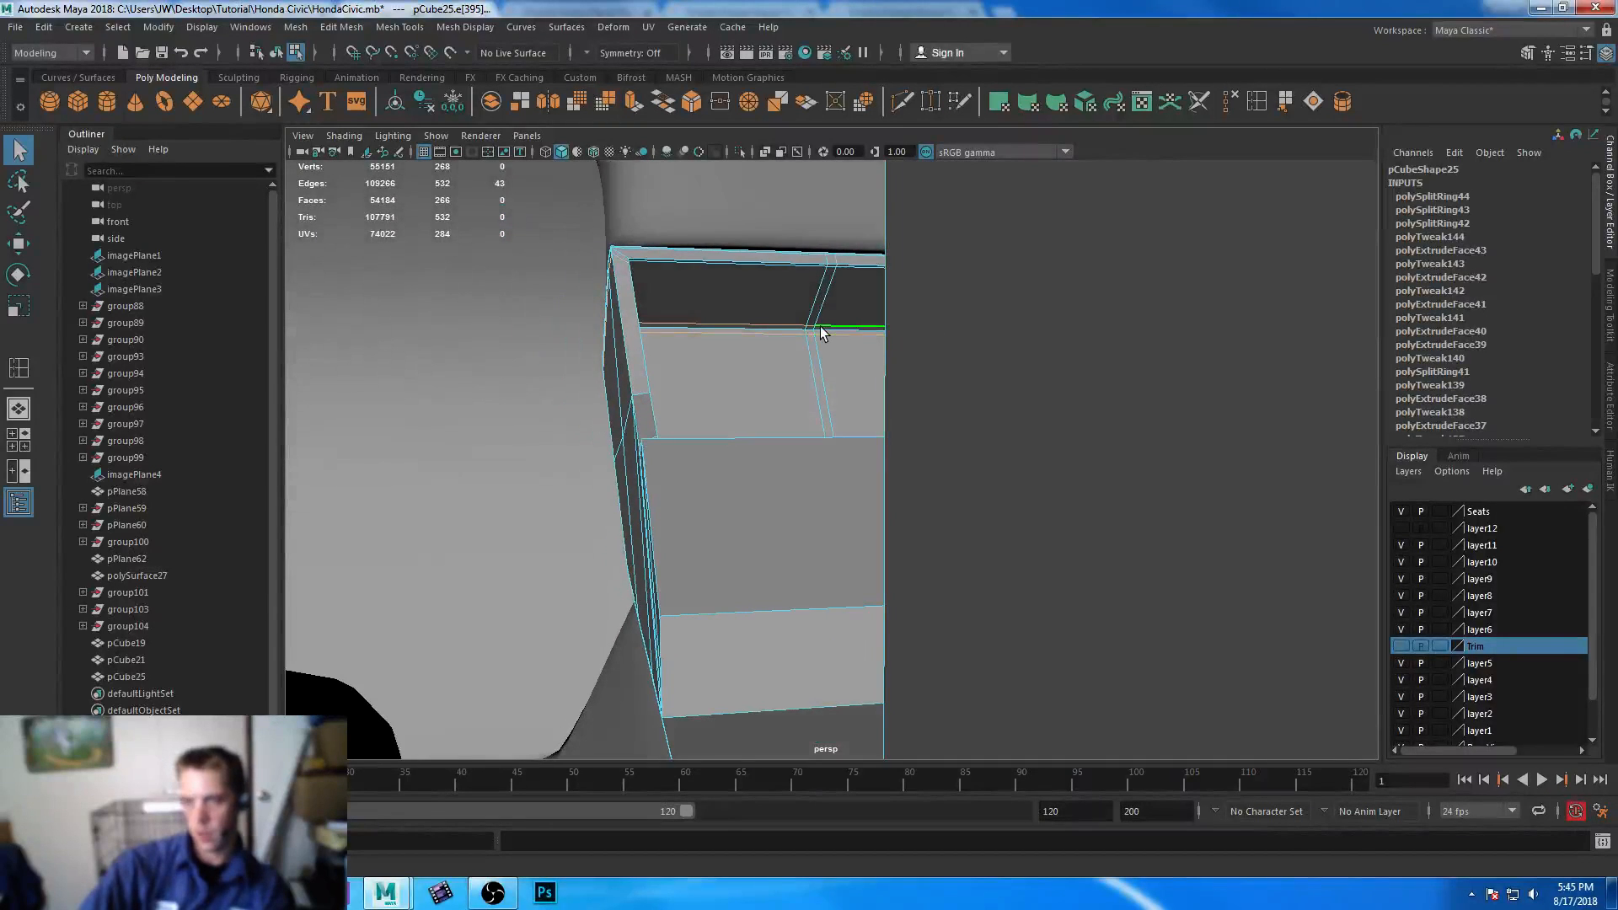
alt+drag(821, 327, 861, 298)
shift+double_click(857, 281)
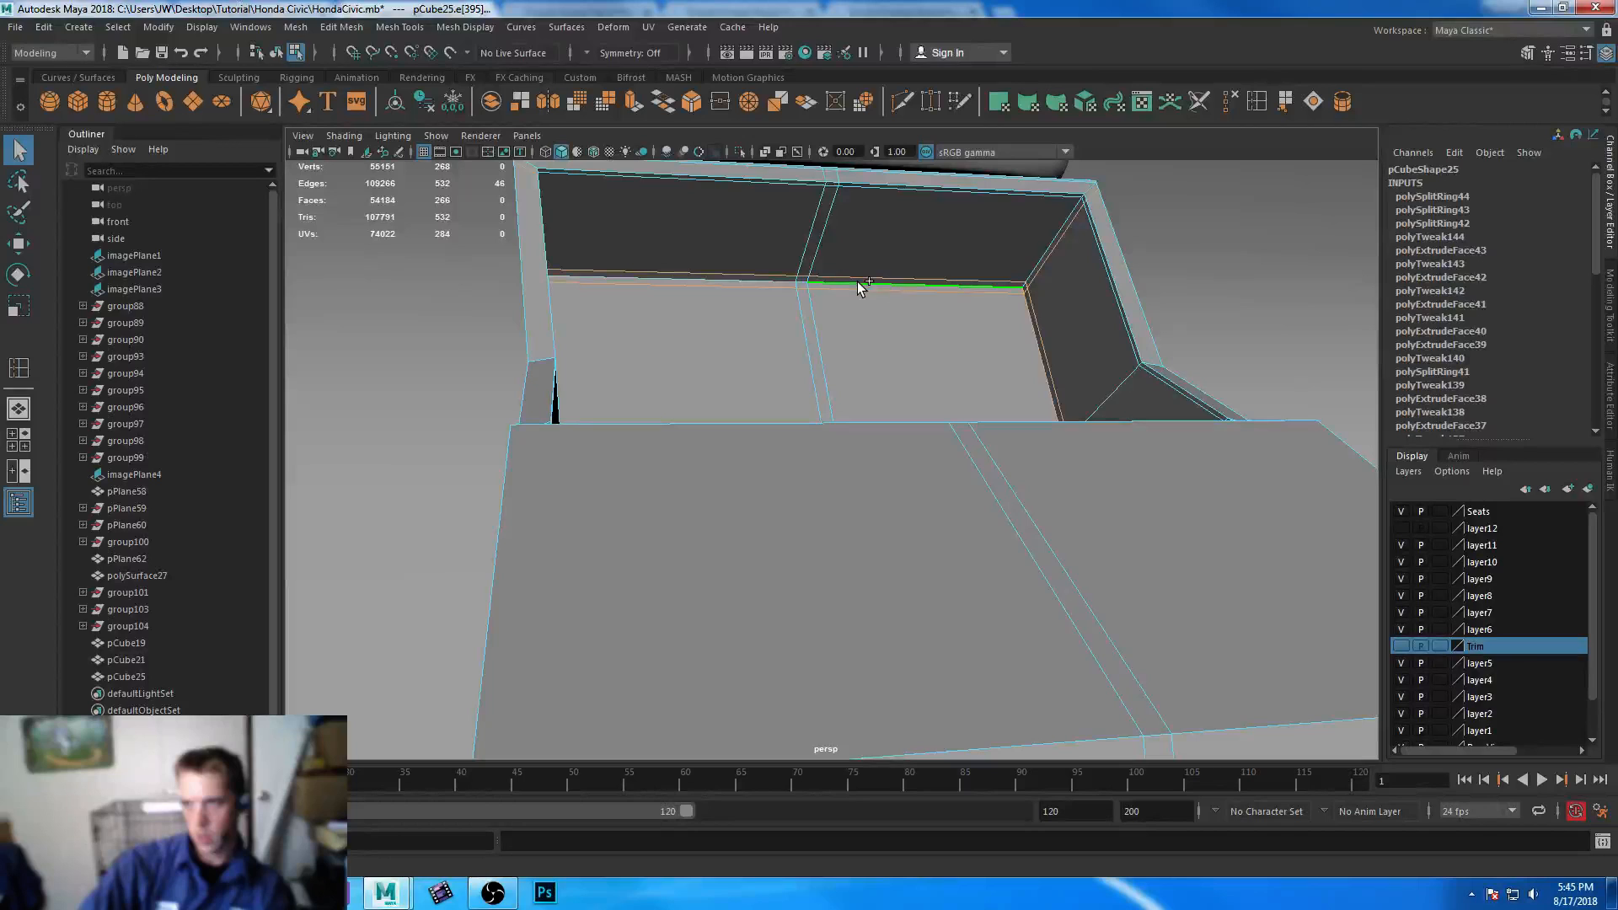
alt+drag(1069, 347, 943, 371)
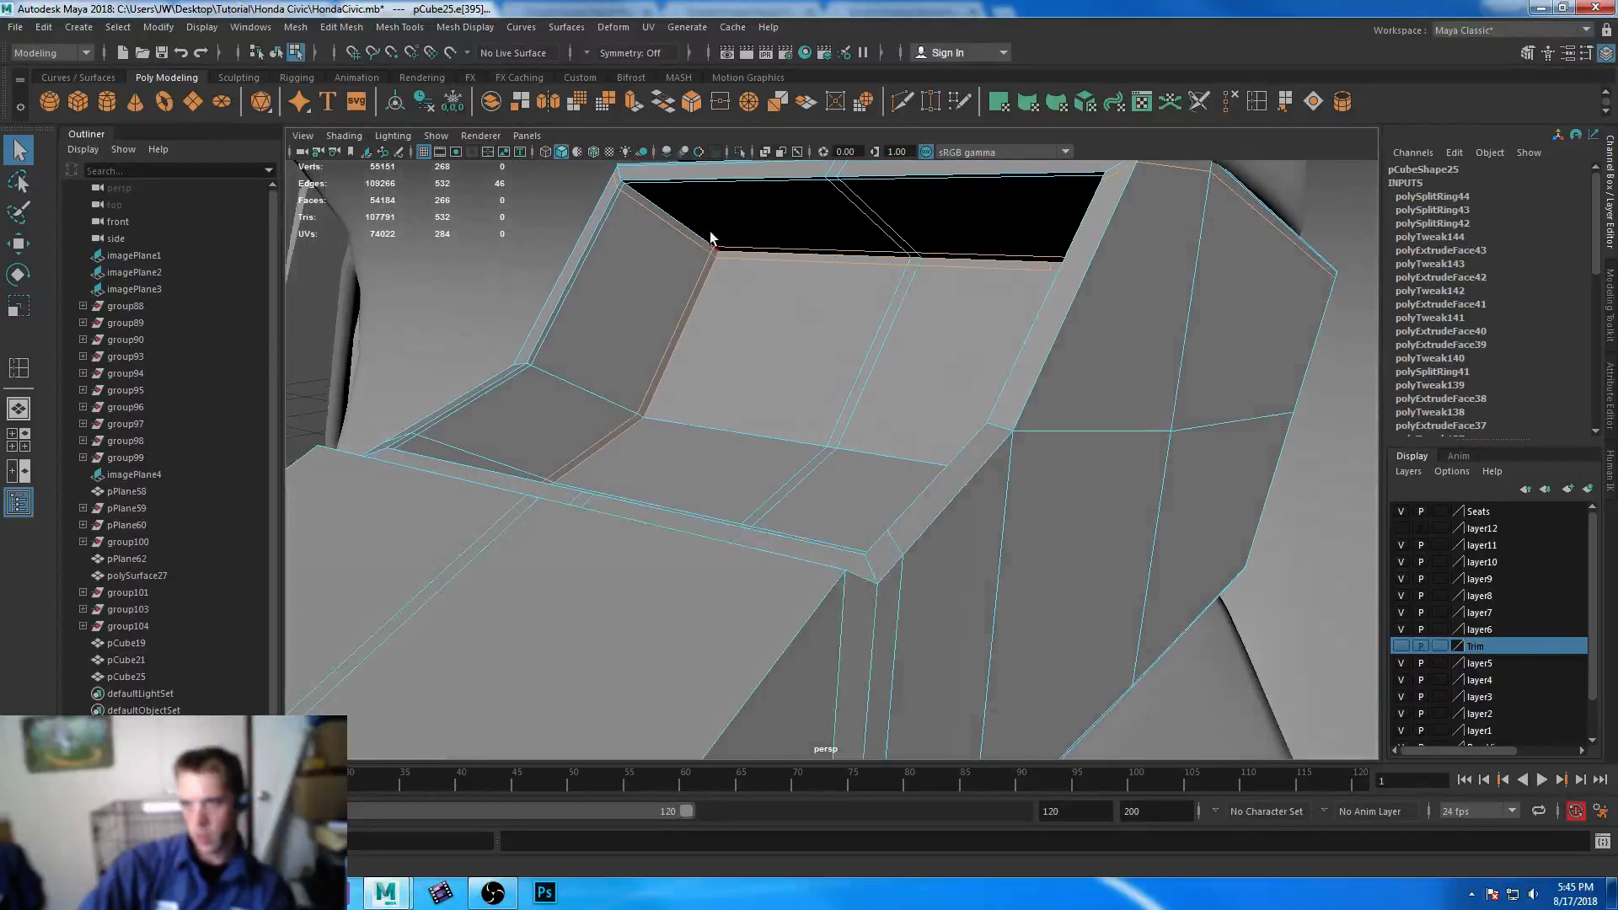
alt+drag(873, 421, 834, 426)
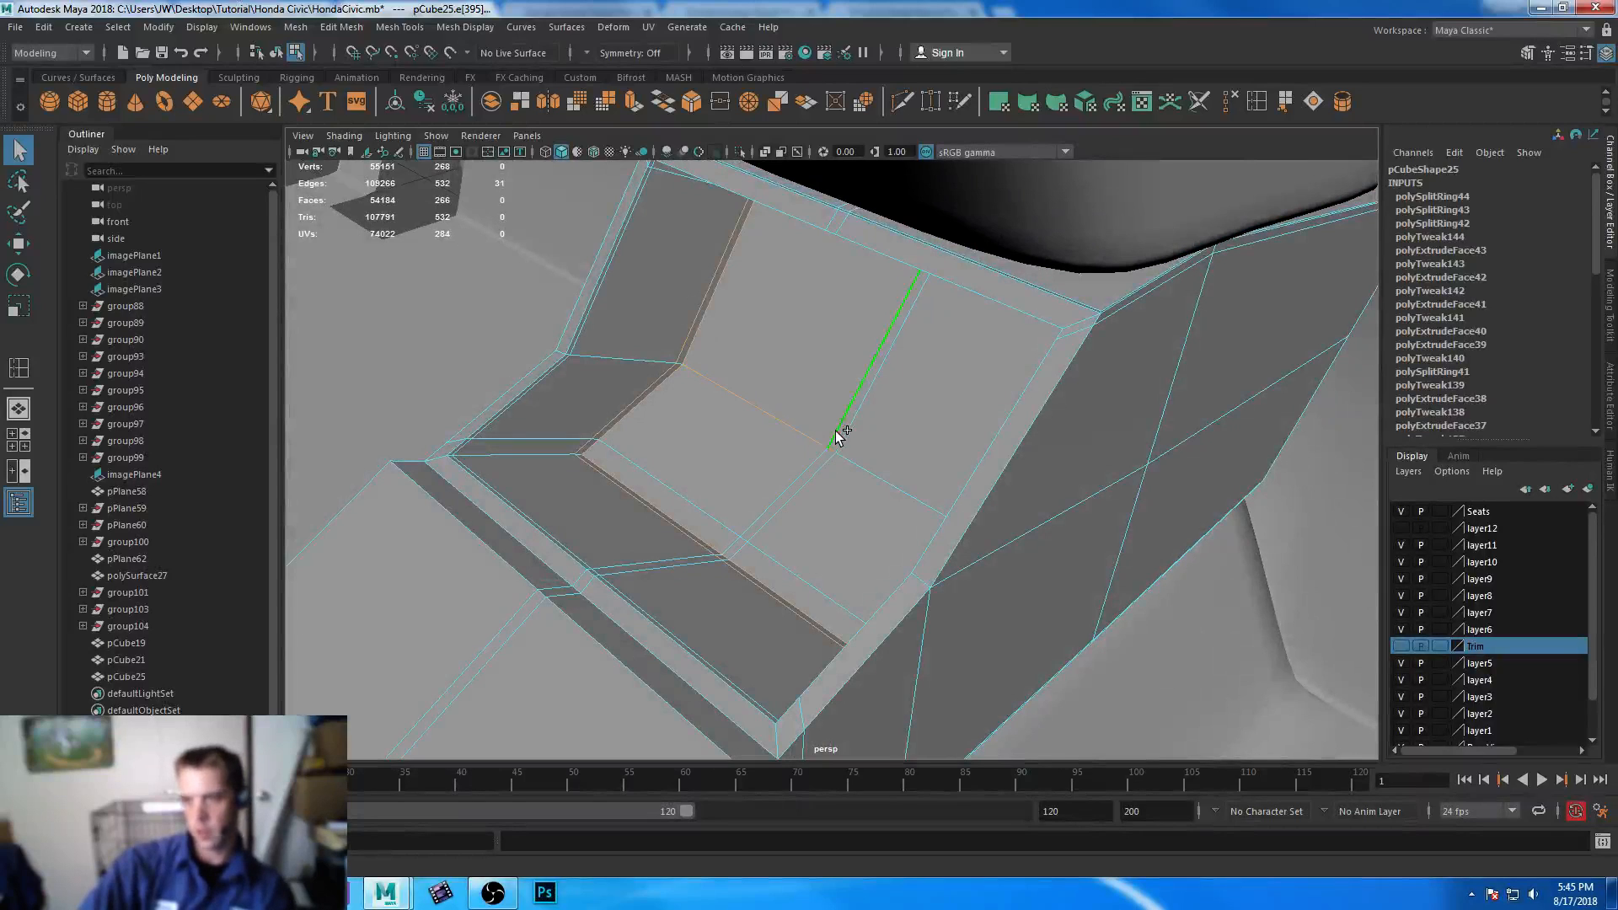
shift+click(814, 468)
shift+click(725, 505)
shift+click(746, 539)
alt+drag(775, 553, 850, 325)
shift+click(863, 285)
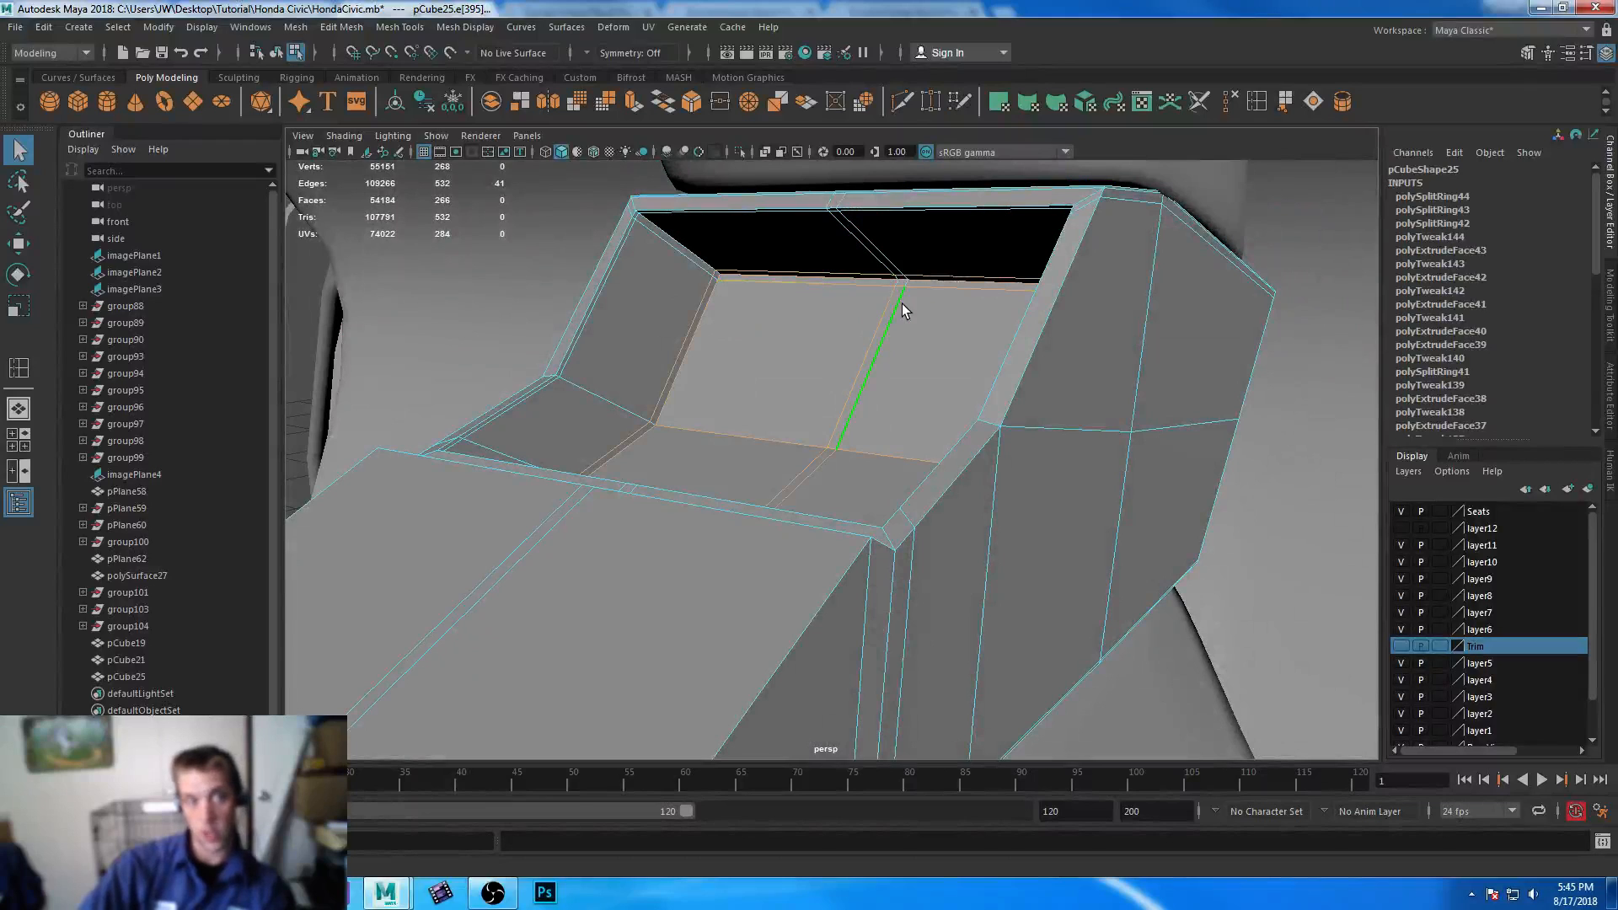
key(w)
drag(775, 408, 853, 382)
key(ctrl+z)
click(832, 468)
key(ctrl+z)
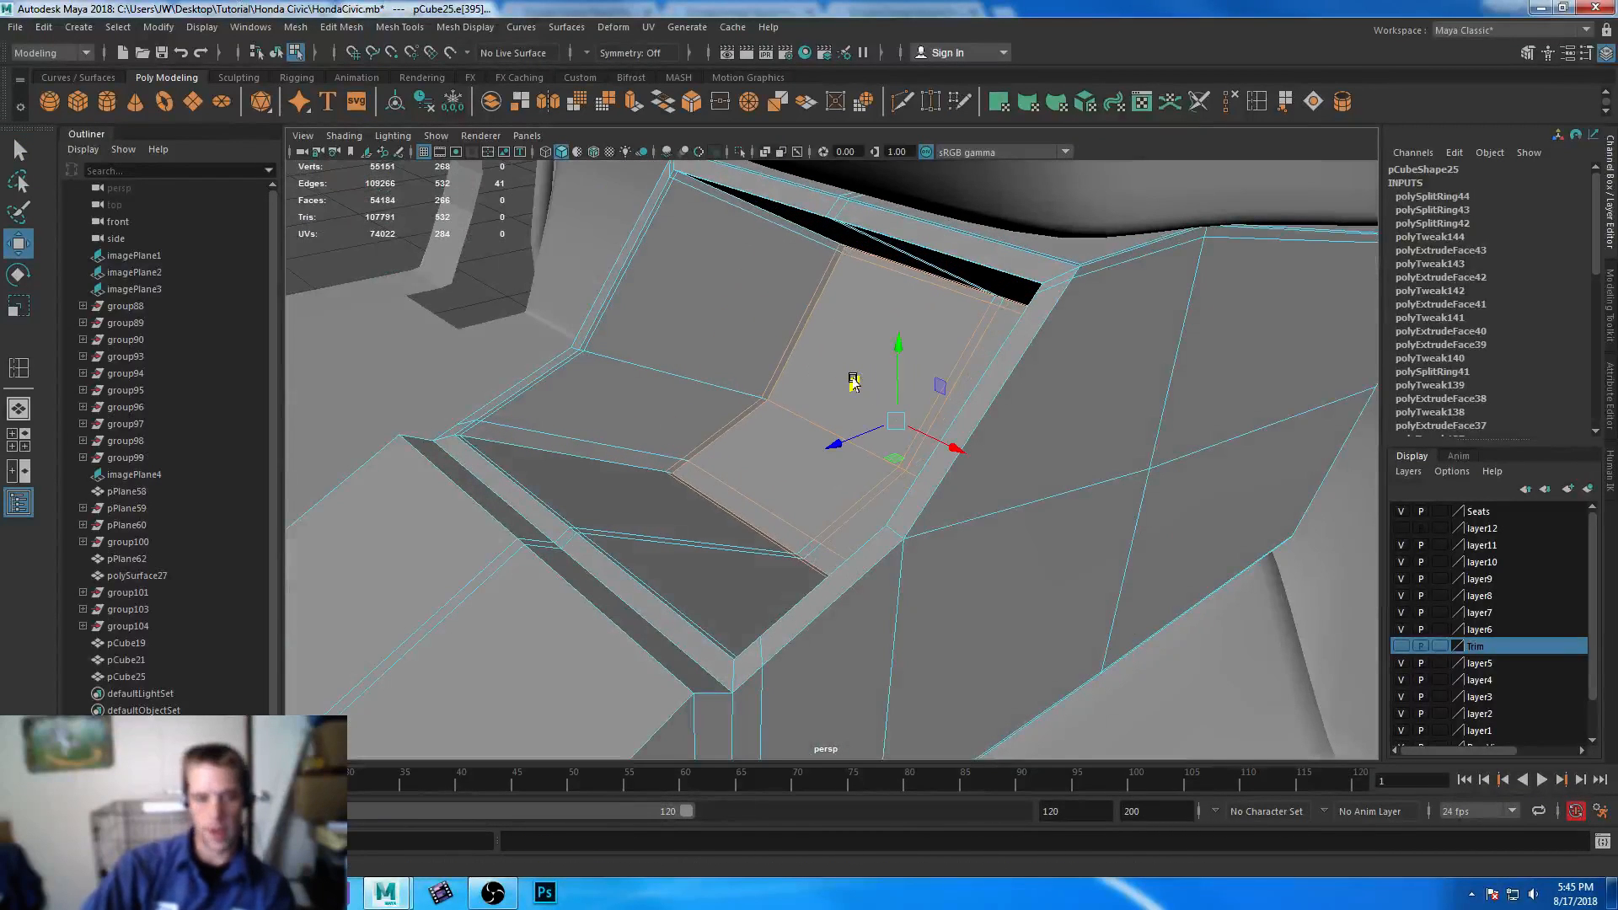
Step: Insert an edge loop on each side of the step at the rear of the shifter block and preview the console smoothed
key(3)
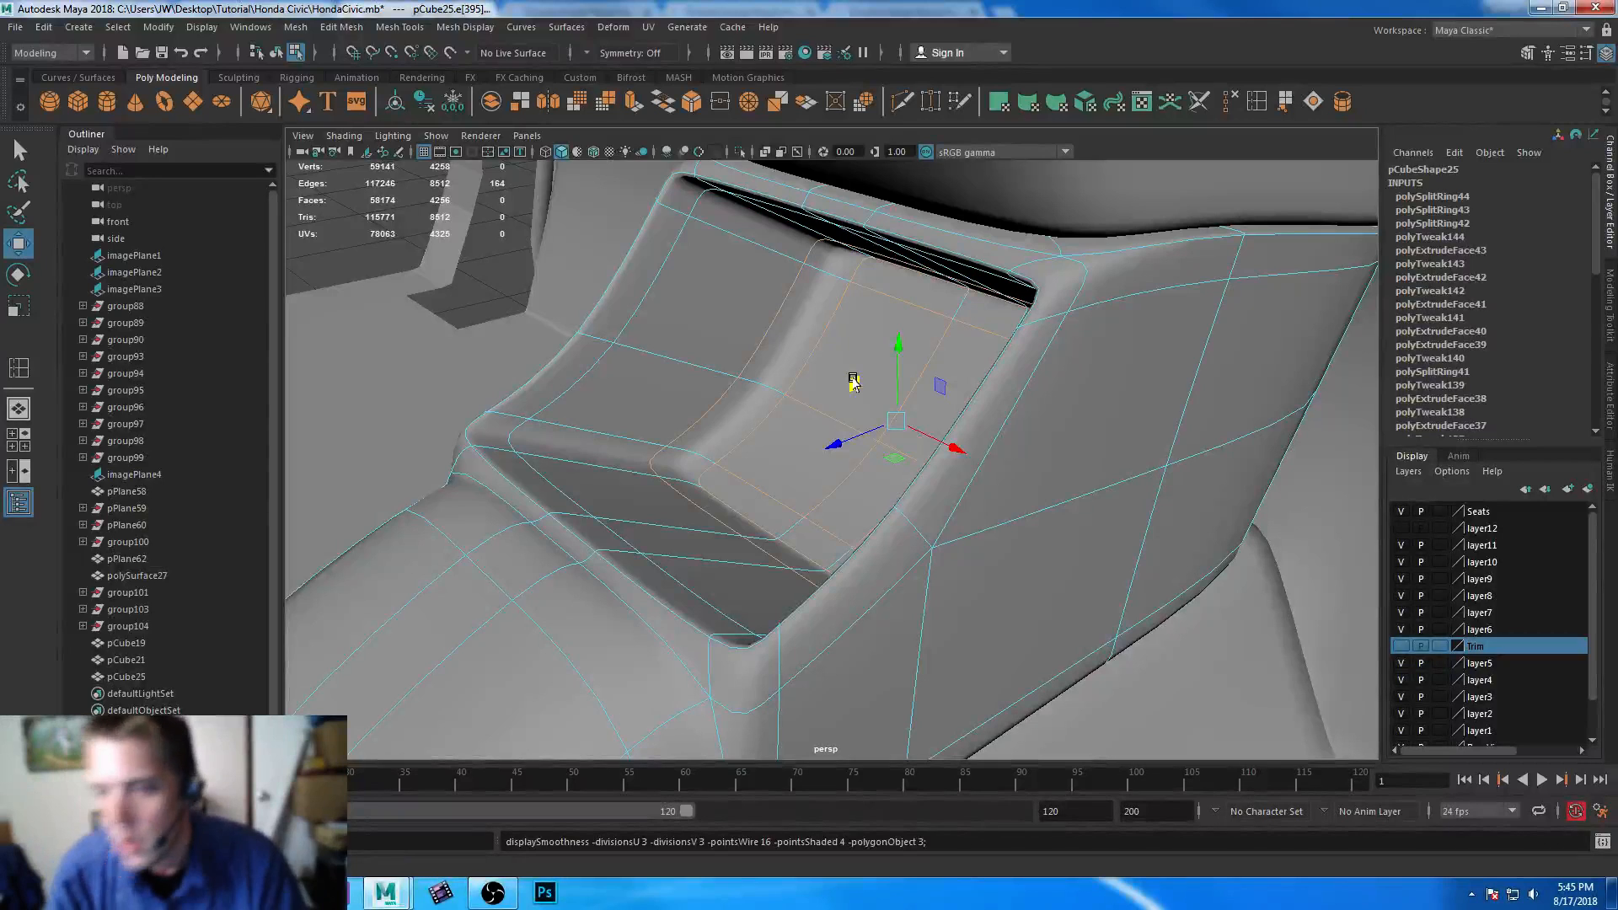
alt+drag(695, 494, 675, 387)
key(1)
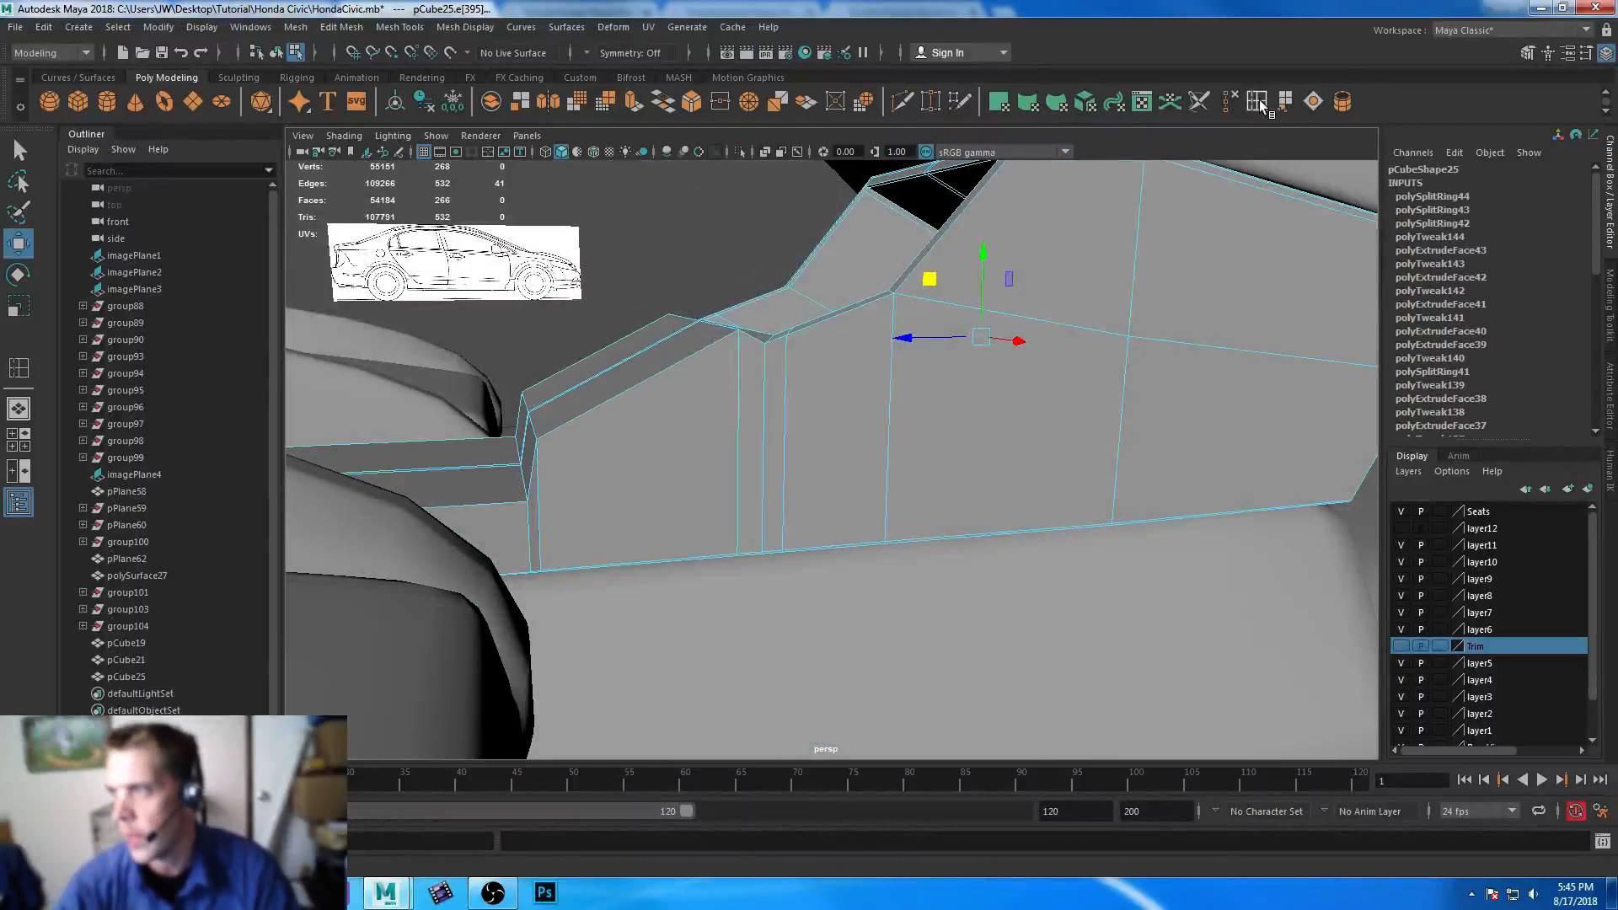
key(y)
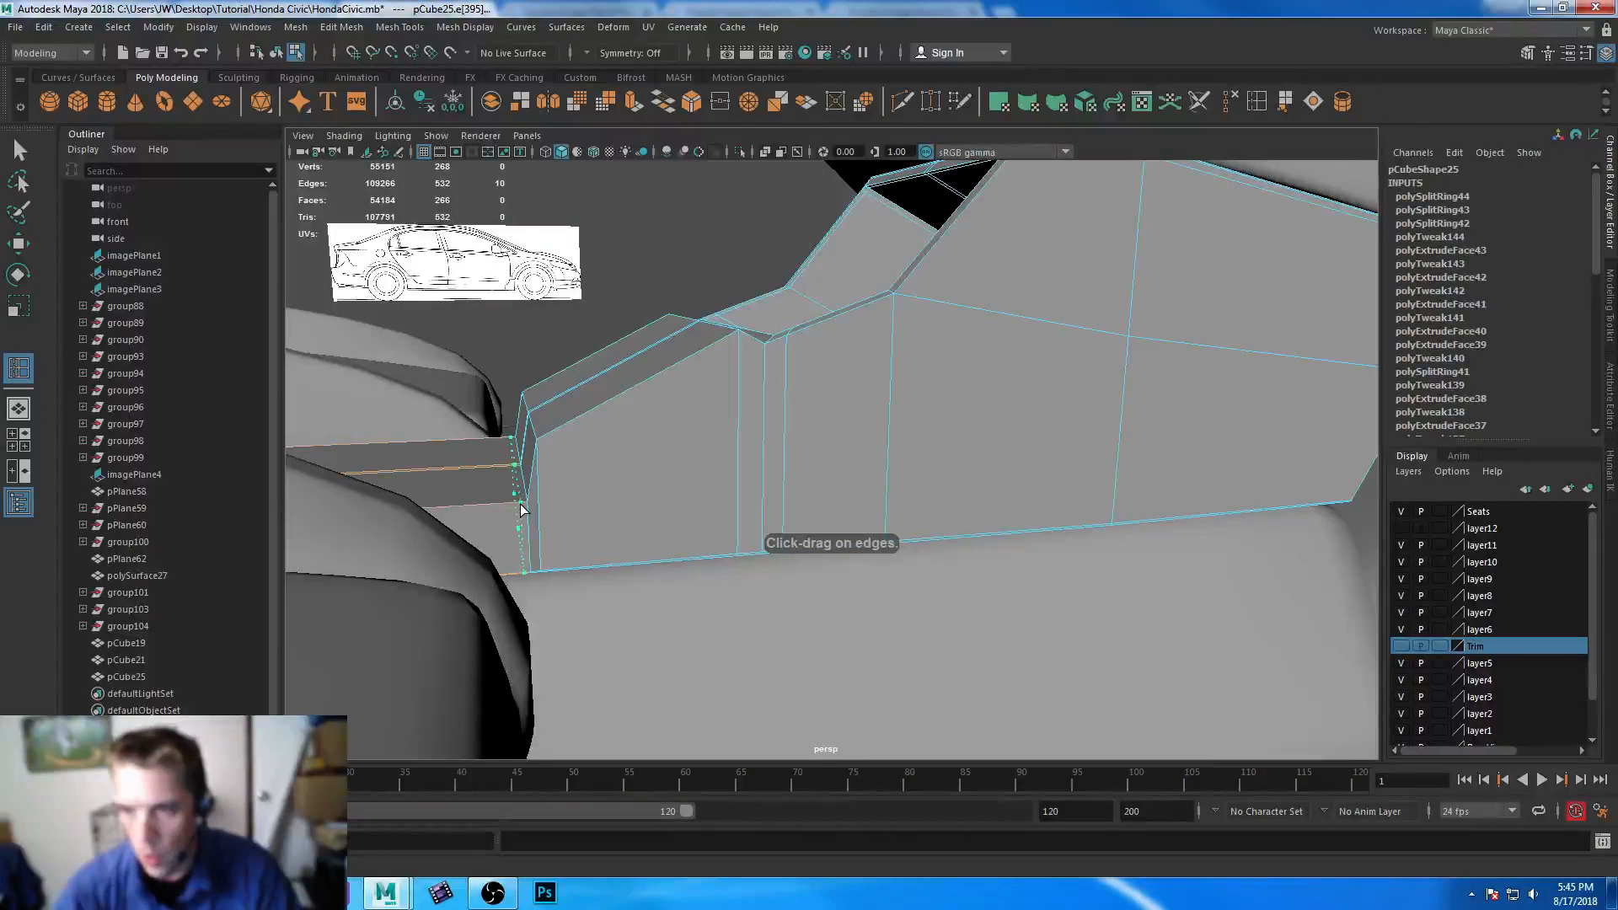
click(523, 509)
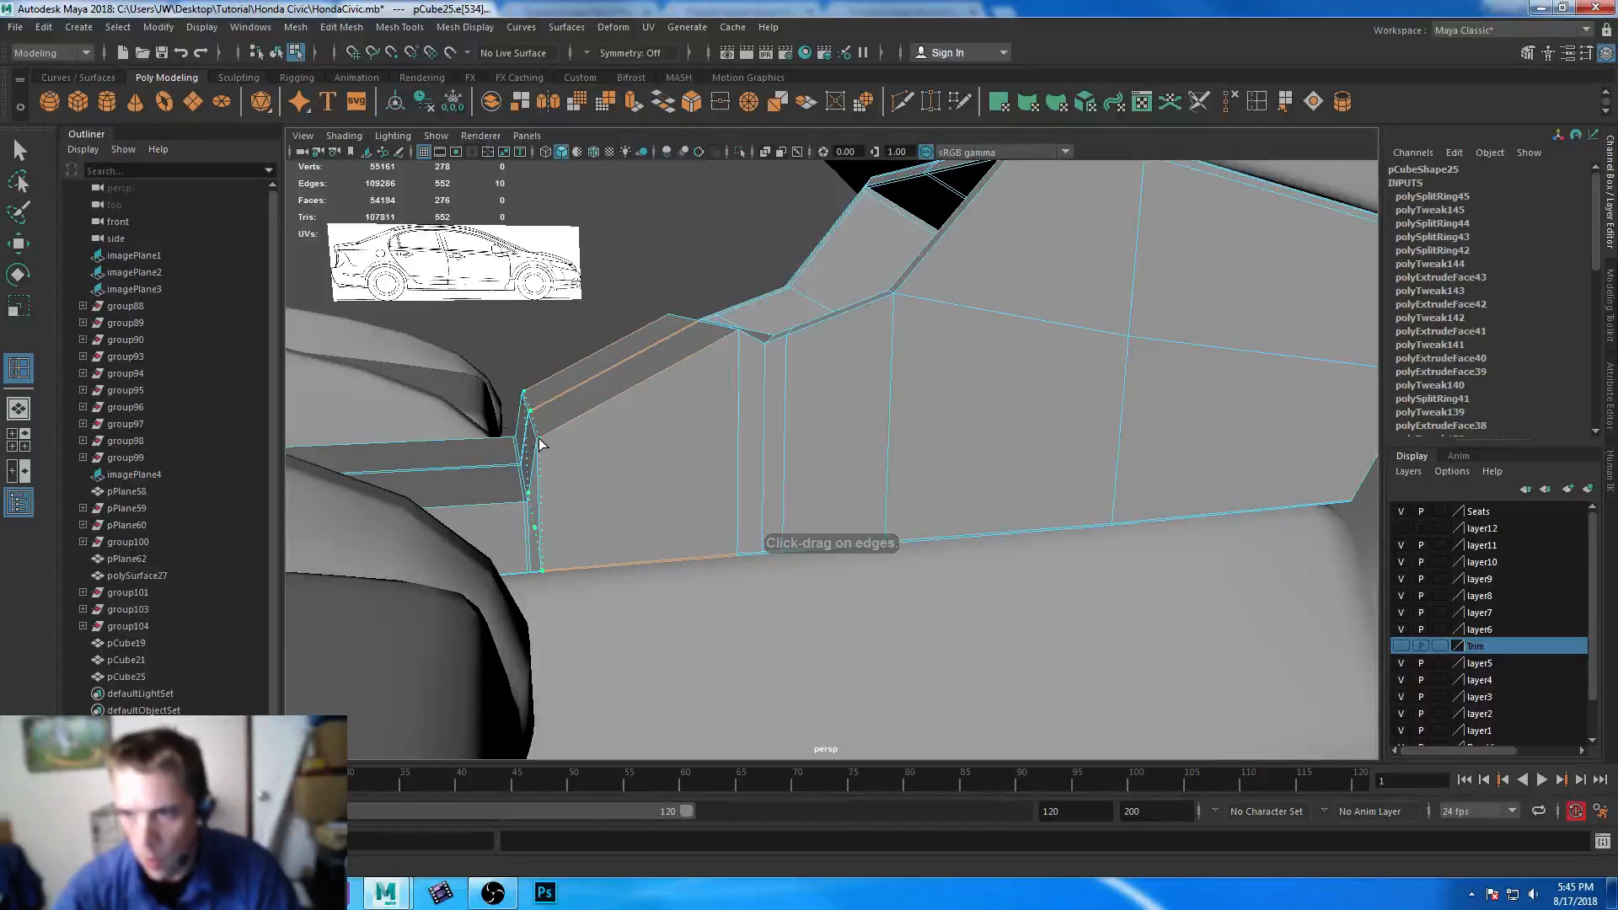
click(544, 442)
key(3)
alt+drag(753, 539, 766, 510)
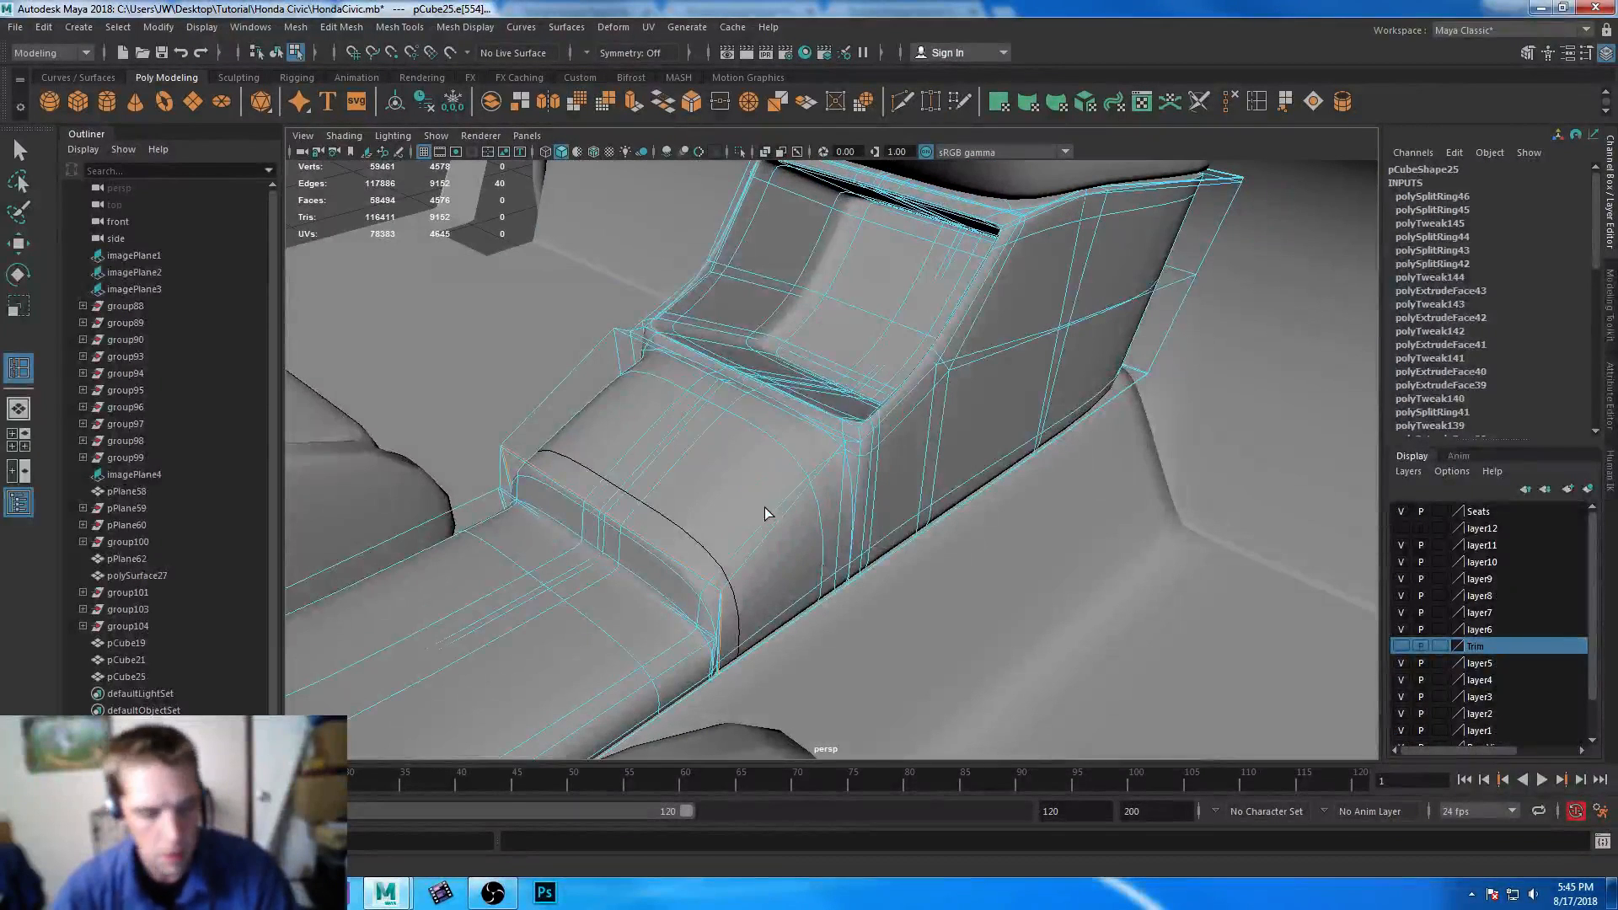
Step: Extrude the three sloped top faces of the shifter block, including the centre strip, and scale them inward to form an inset border
key(1)
key(q)
right_drag(686, 401, 686, 445)
click(704, 434)
shift+click(690, 415)
shift+click(593, 422)
click(635, 104)
alt+drag(765, 504, 683, 474)
key(t)
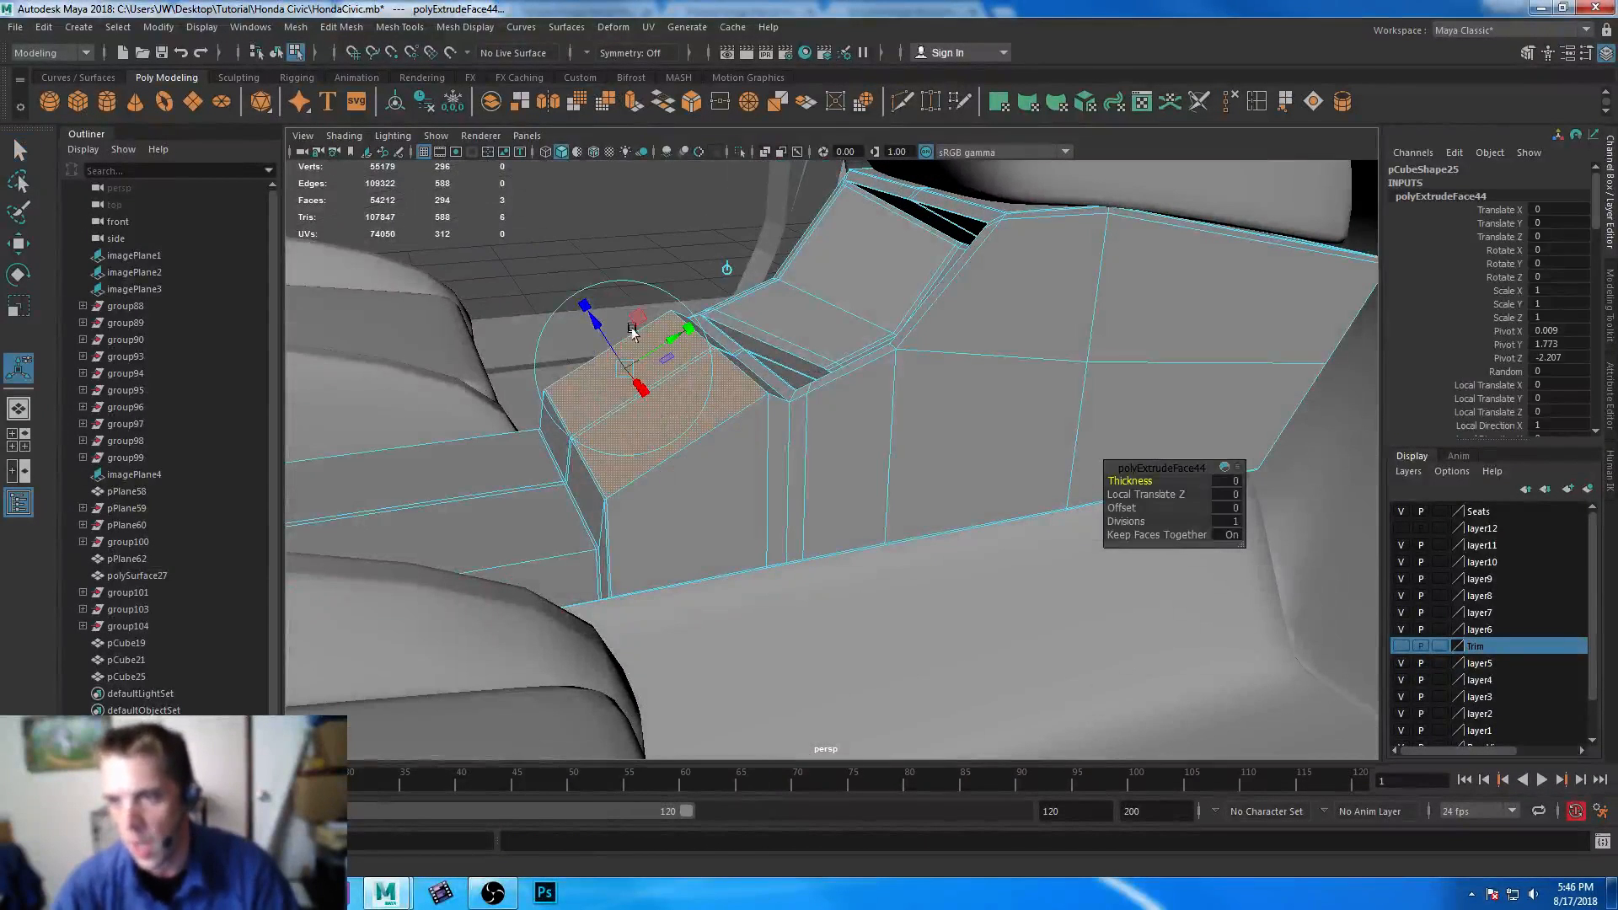
click(622, 372)
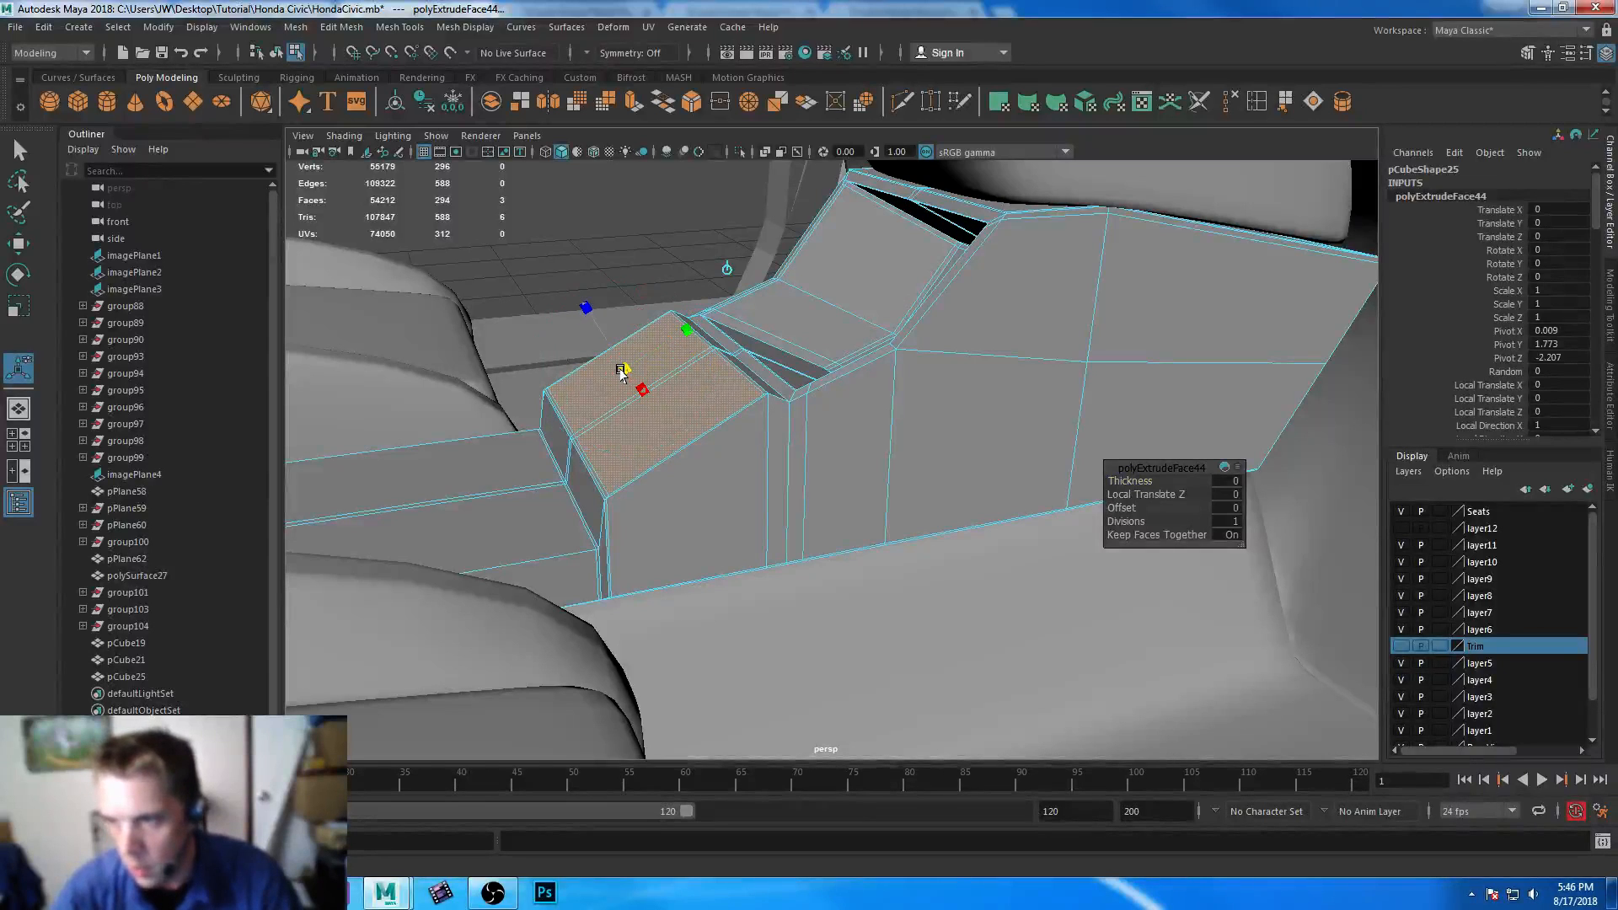
drag(591, 326, 633, 305)
Step: Extrude the inset shifter faces again, scale them slightly narrower across the width, and check the reference photo in the browser
key(ctrl+e)
key(w)
key(3)
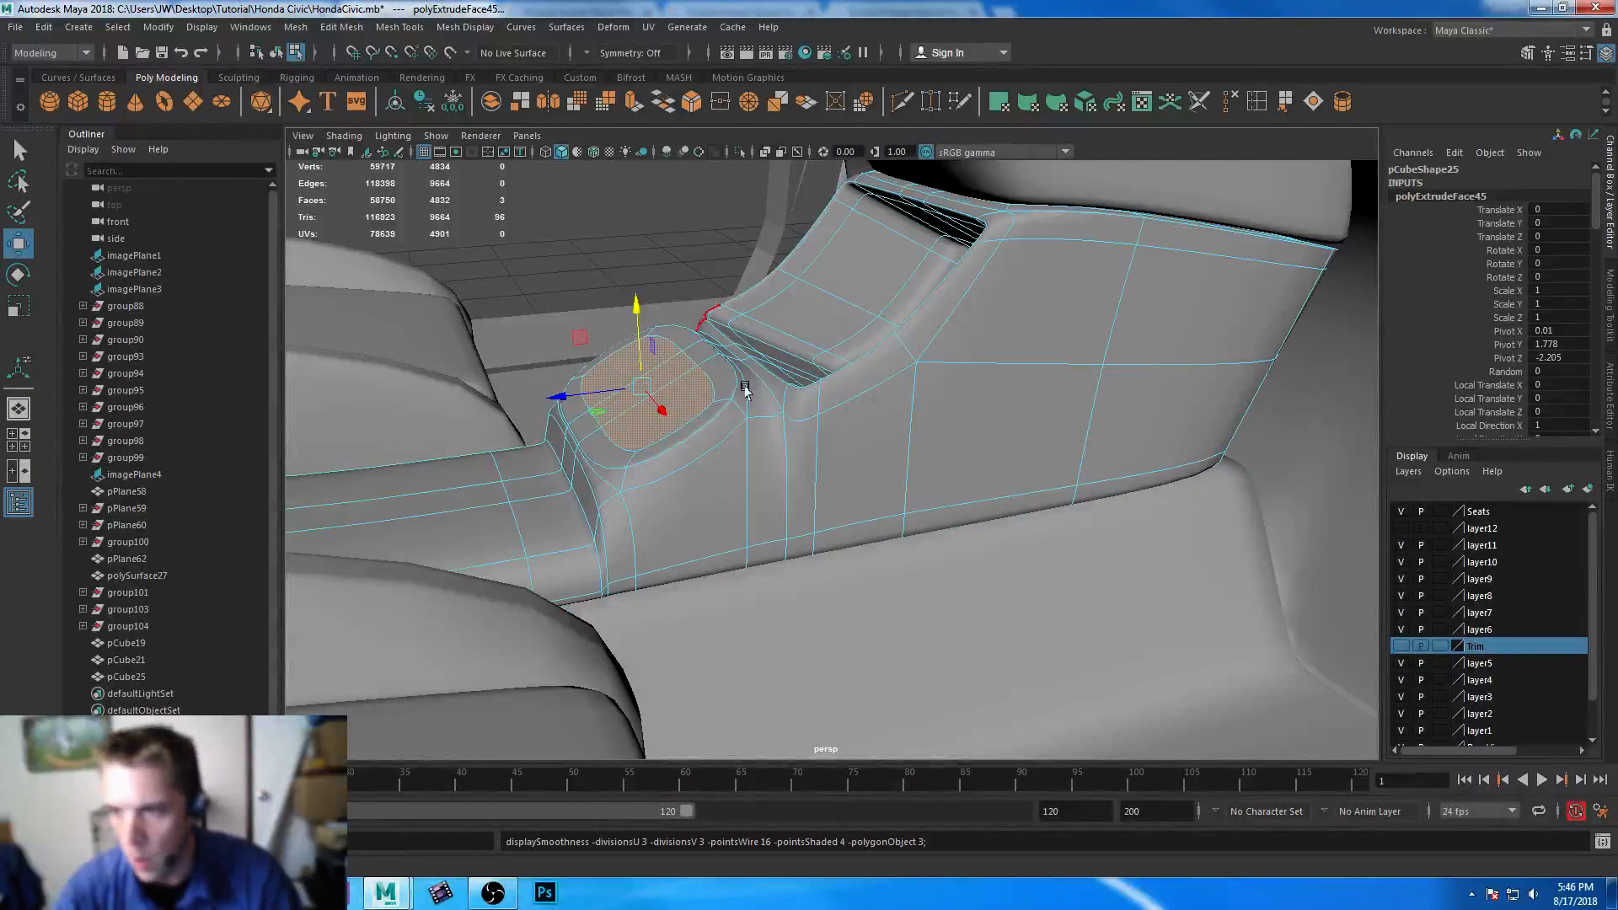
alt+drag(751, 494, 792, 528)
scroll(889, 523, up, 4)
key(r)
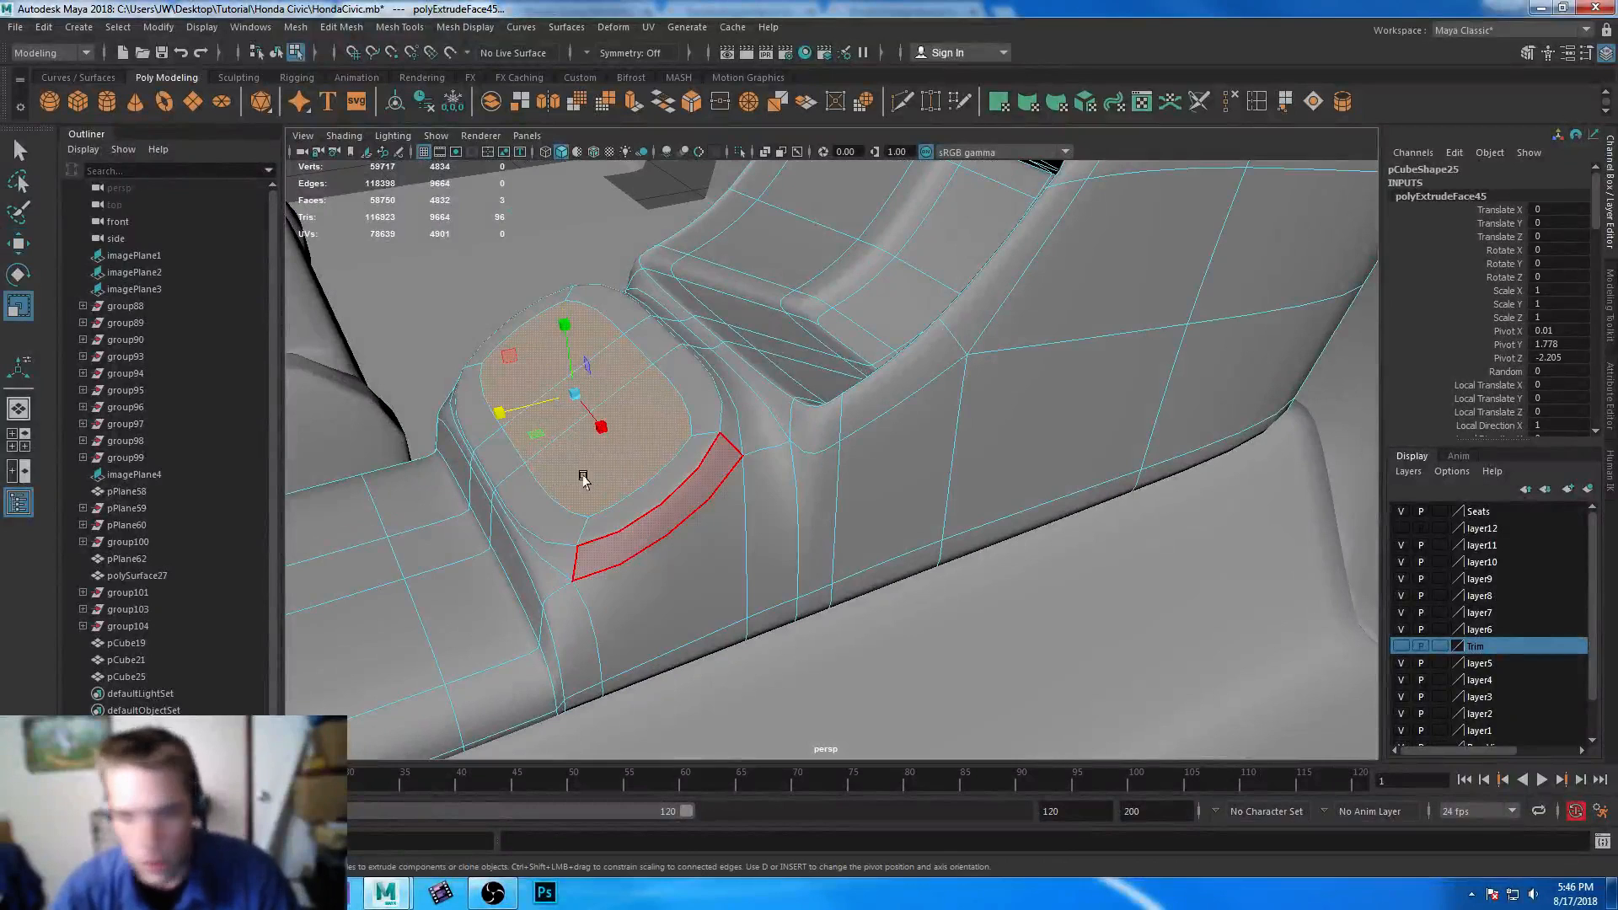
drag(598, 427, 583, 418)
click(229, 893)
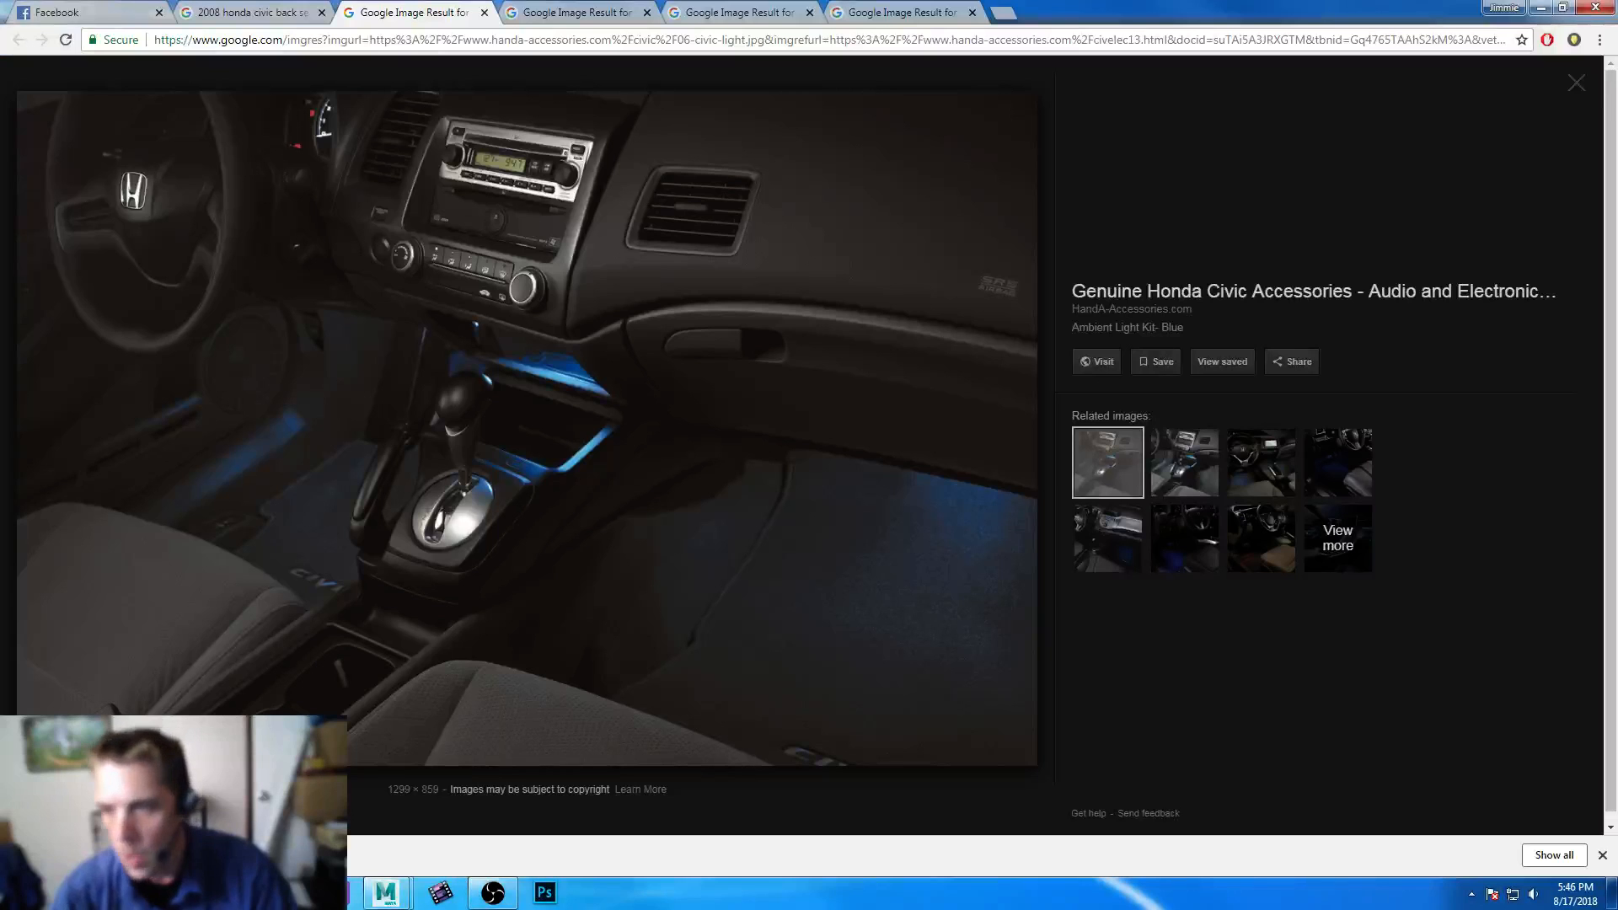
click(229, 893)
Step: Insert lengthwise edge loops along both sides of the centre console to tighten its smoothed side edges
alt+drag(643, 599, 687, 467)
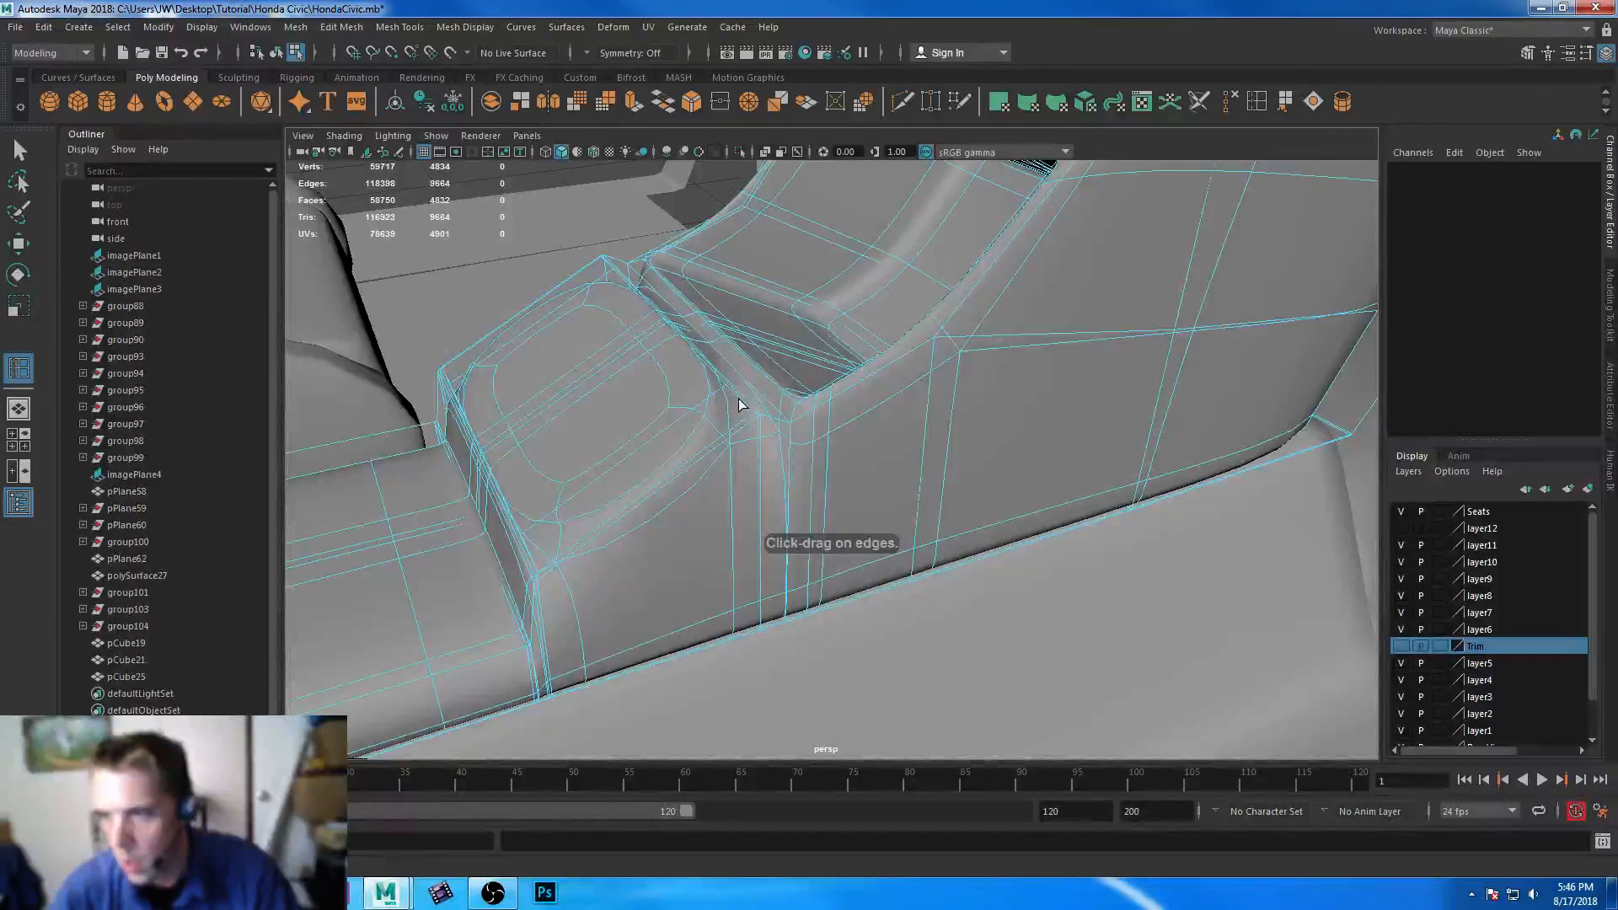
drag(738, 394, 747, 405)
key(ctrl+z)
alt+drag(722, 521, 946, 681)
alt+drag(1082, 550, 1092, 502)
alt+drag(628, 539, 692, 541)
drag(593, 686, 571, 685)
alt+drag(1040, 549, 822, 498)
alt+drag(690, 288, 814, 442)
click(670, 321)
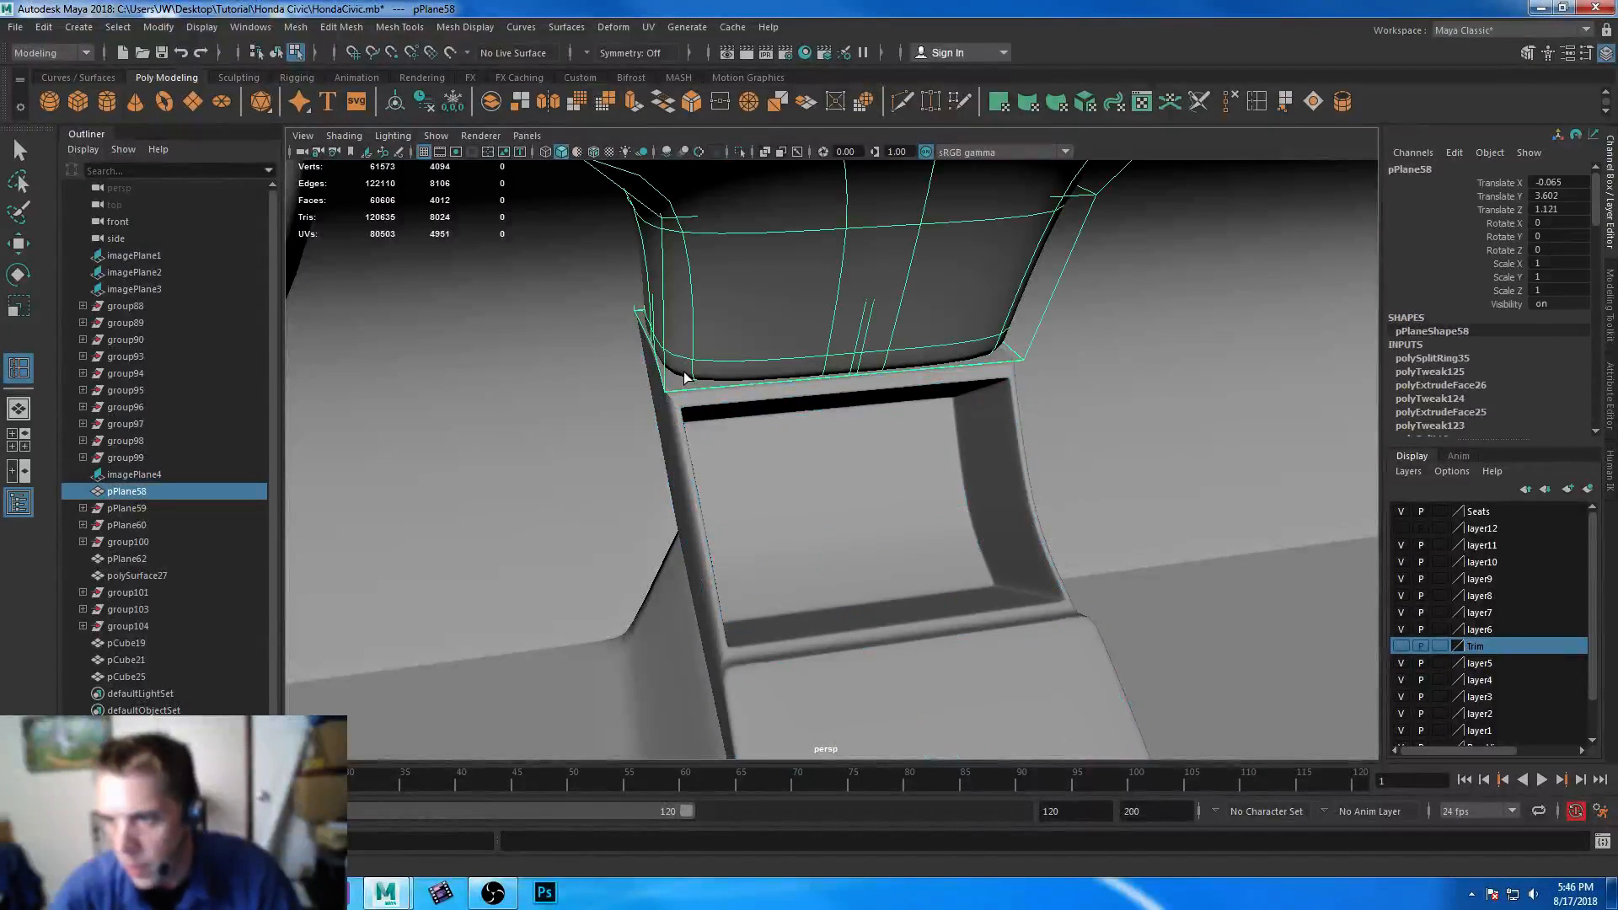
click(669, 396)
alt+drag(711, 408, 878, 303)
click(958, 381)
alt+drag(965, 376, 1054, 337)
Step: Select the five inset faces on top of the shifter block and raise them slightly
key(q)
right_drag(661, 372, 665, 415)
click(690, 403)
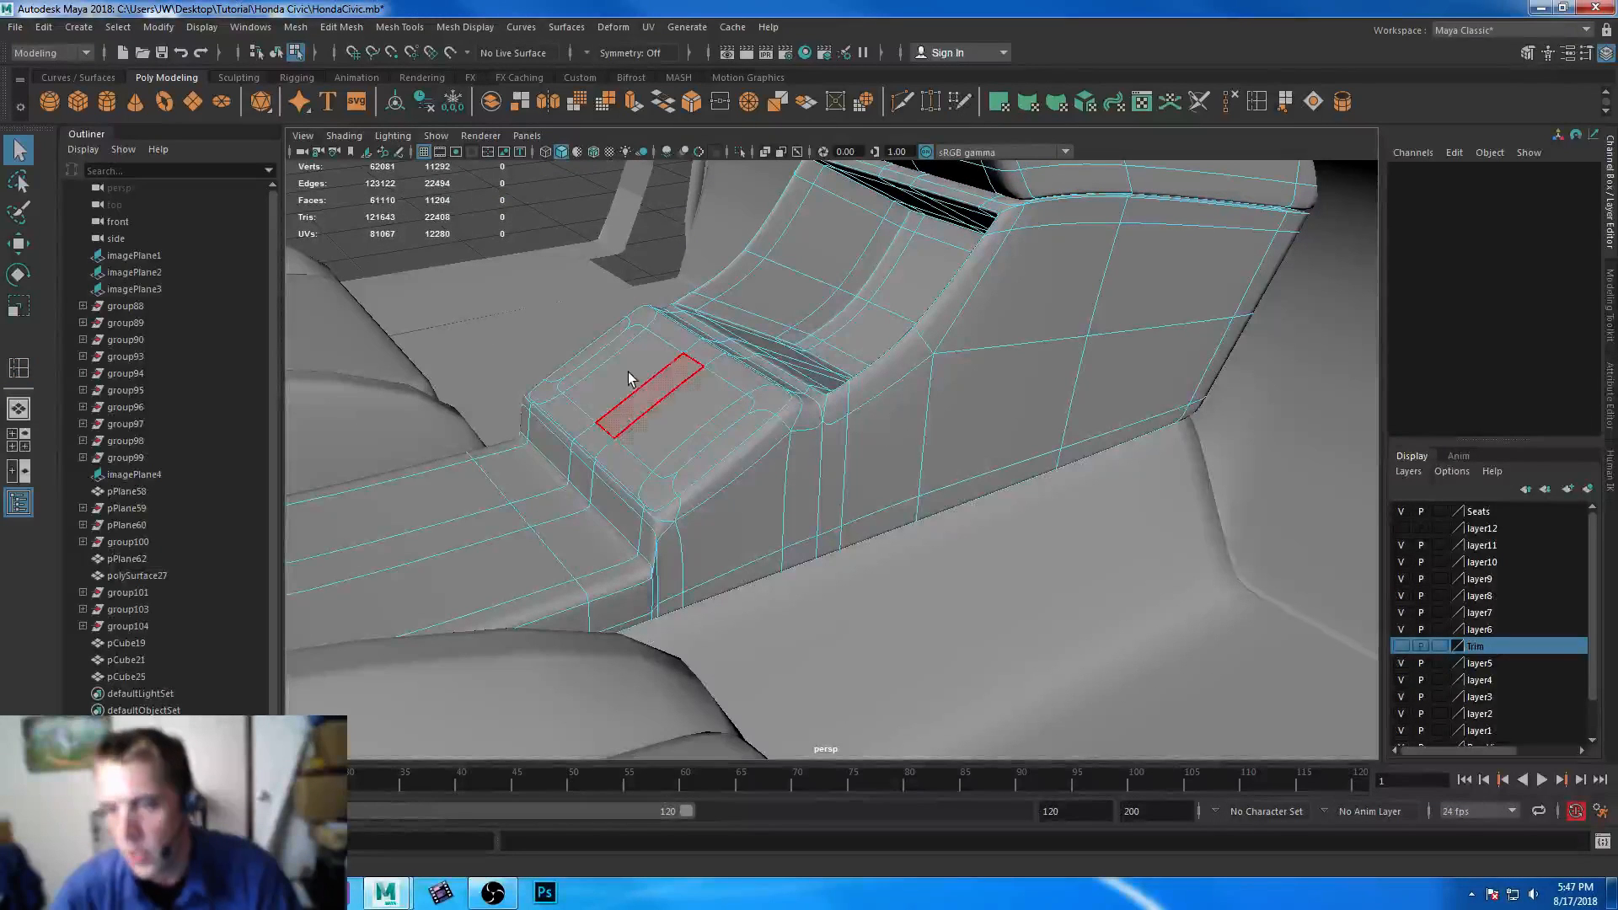
click(644, 354)
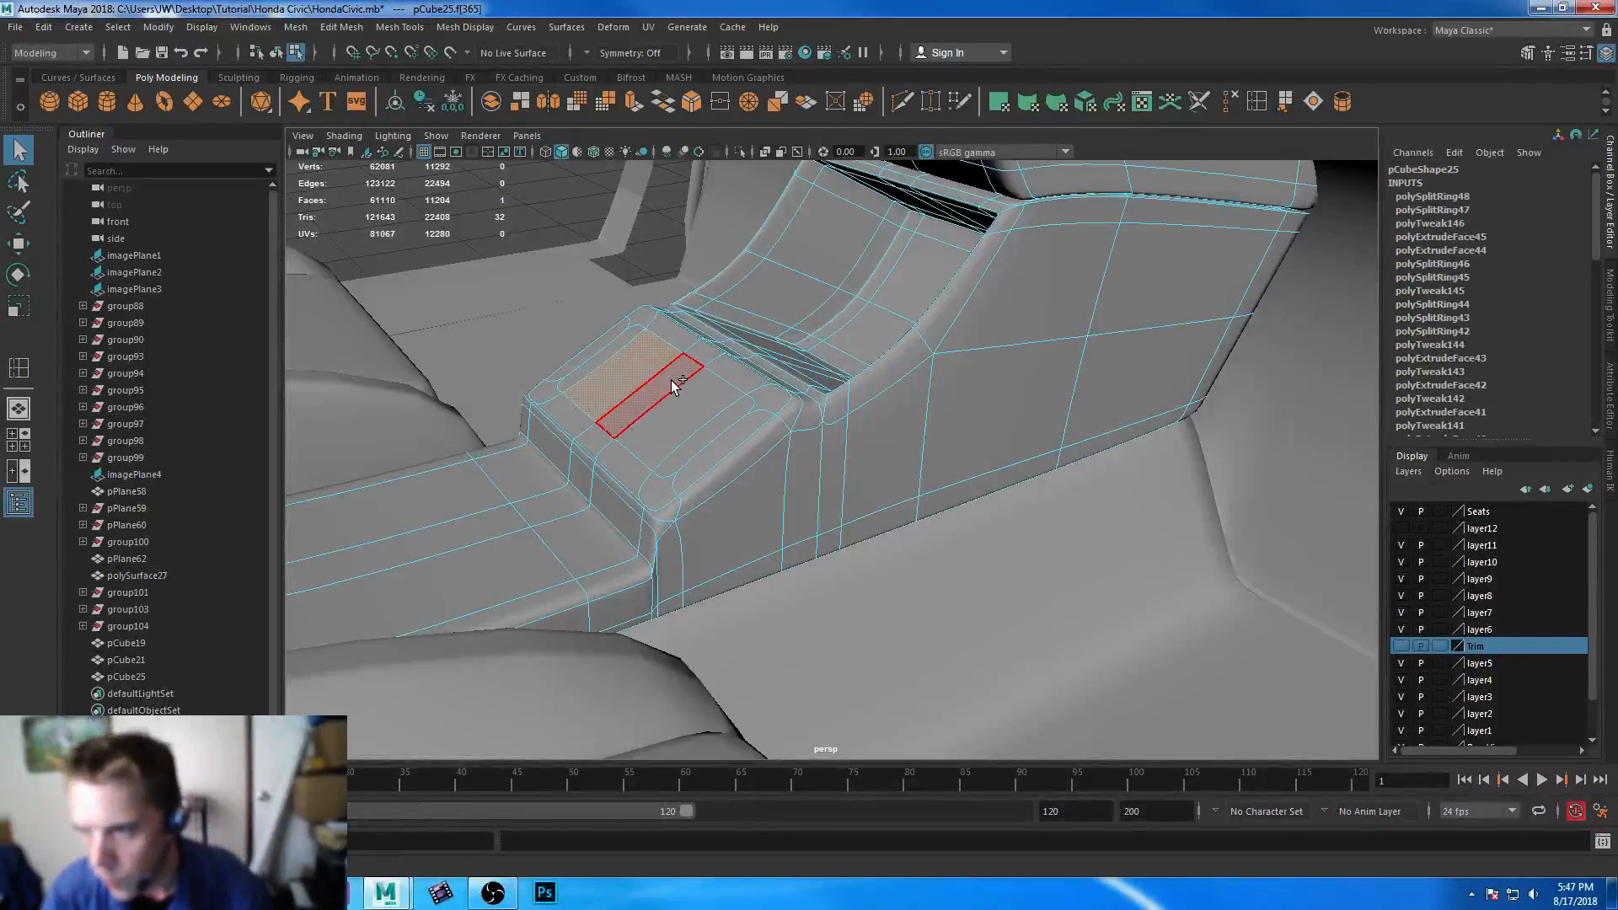
shift+click(722, 409)
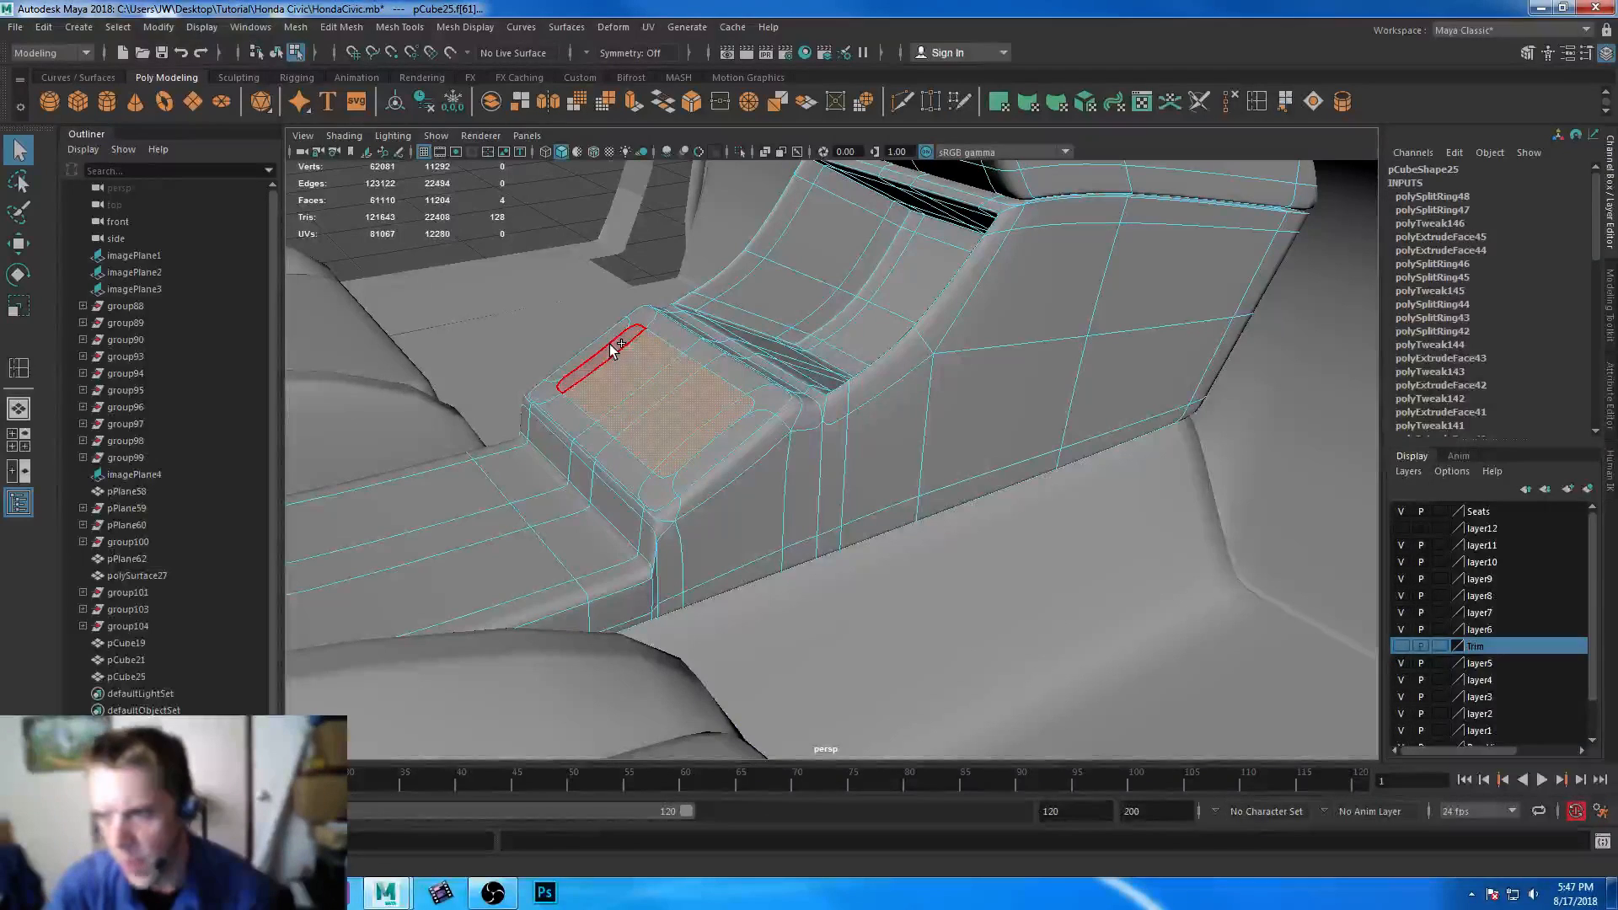
shift+click(610, 343)
key(w)
drag(634, 316, 638, 312)
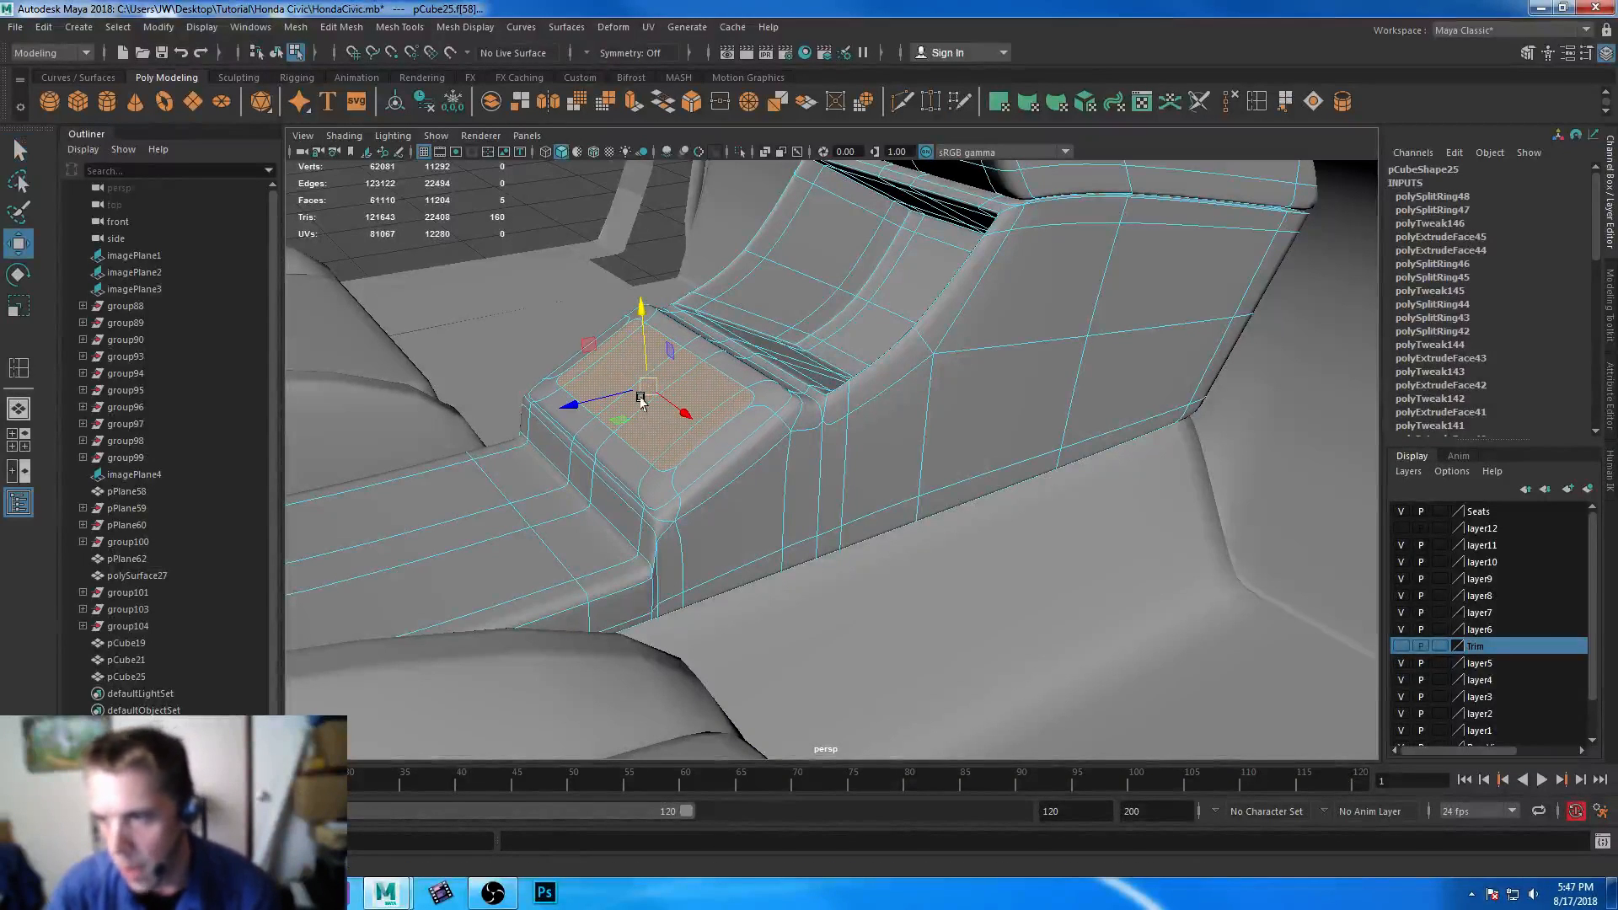
Step: Switch to the browser to examine the shifter plate in the reference photo, and return to Maya to compare the block's top
key(alt+Tab)
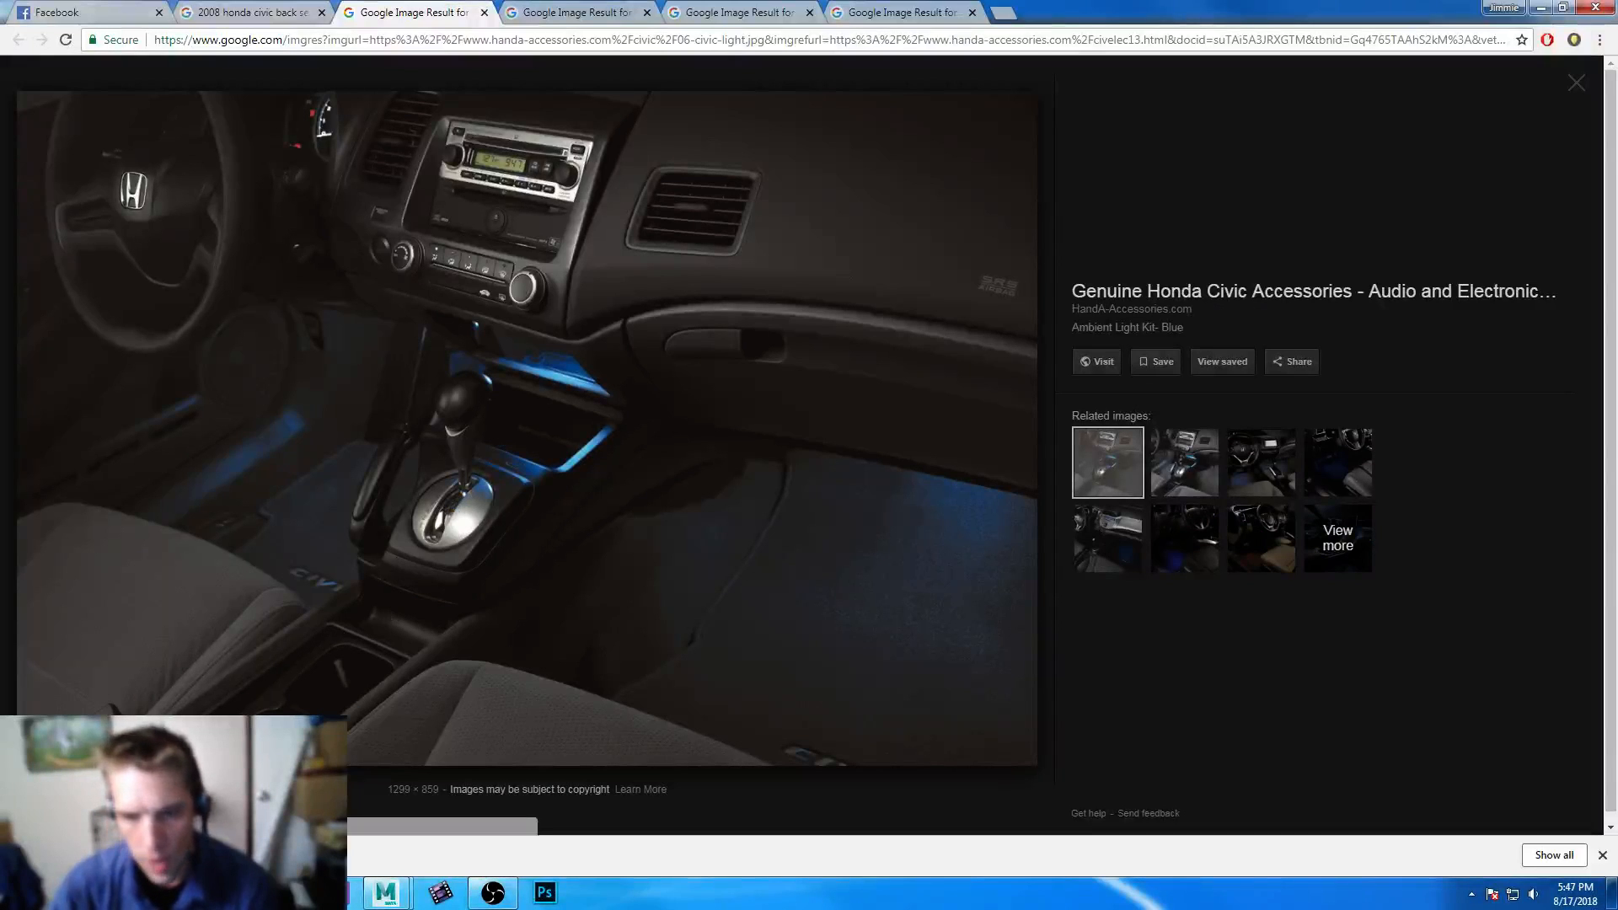
click(231, 893)
alt+drag(602, 497, 871, 603)
scroll(811, 623, up, 5)
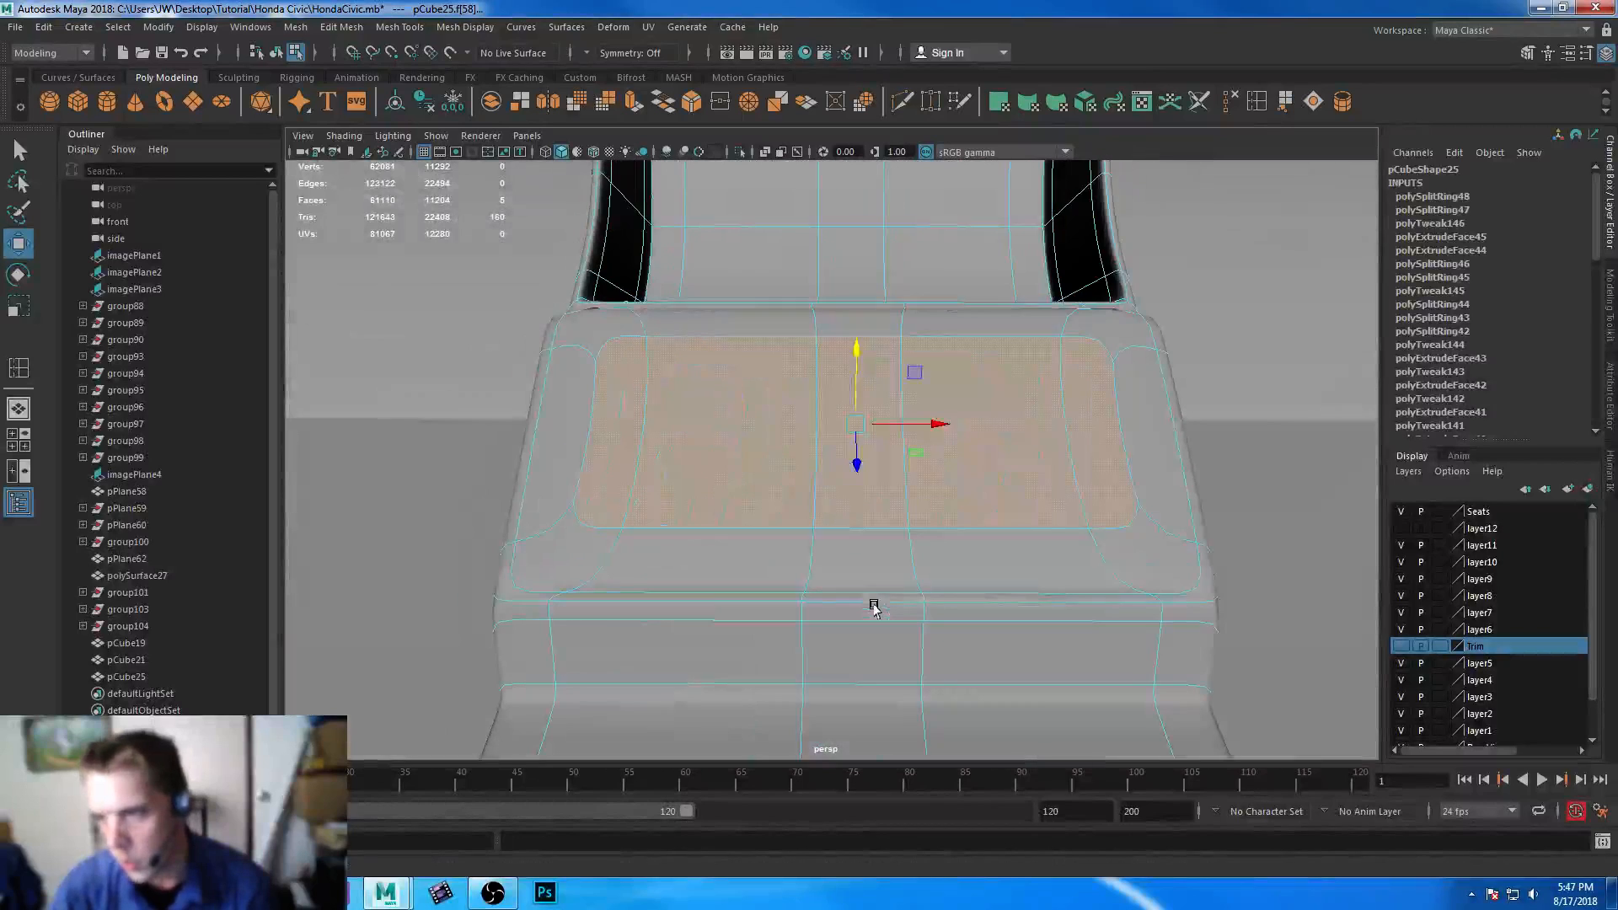
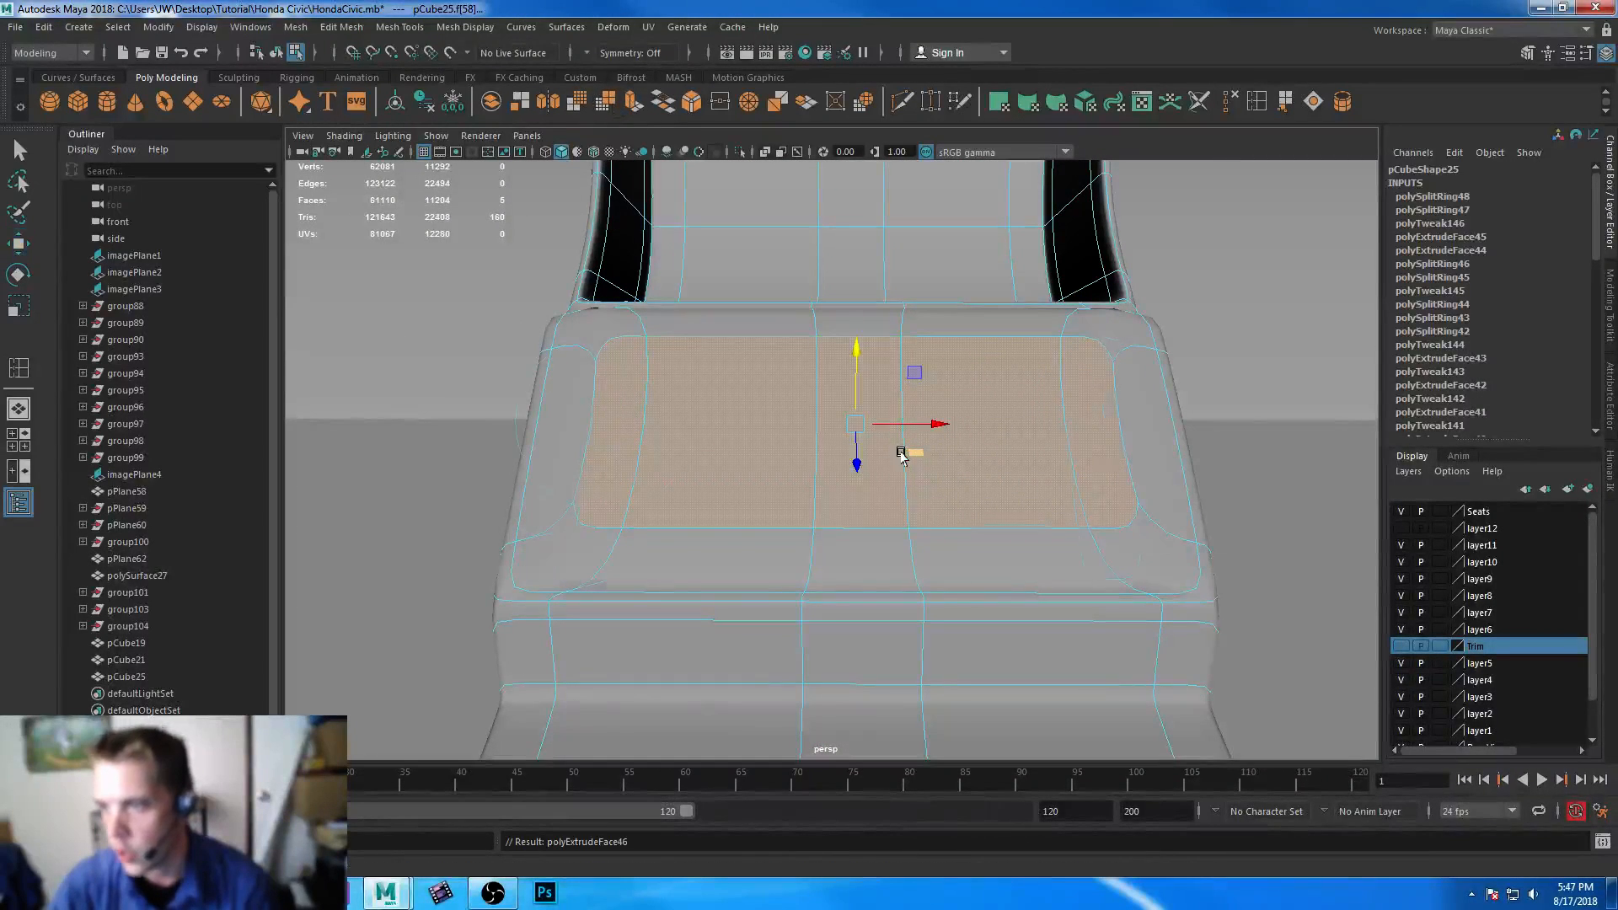
Step: Extrude the five top faces of the shifter block and scale them across the width into a narrow central strip
key(ctrl+e)
drag(927, 427, 876, 428)
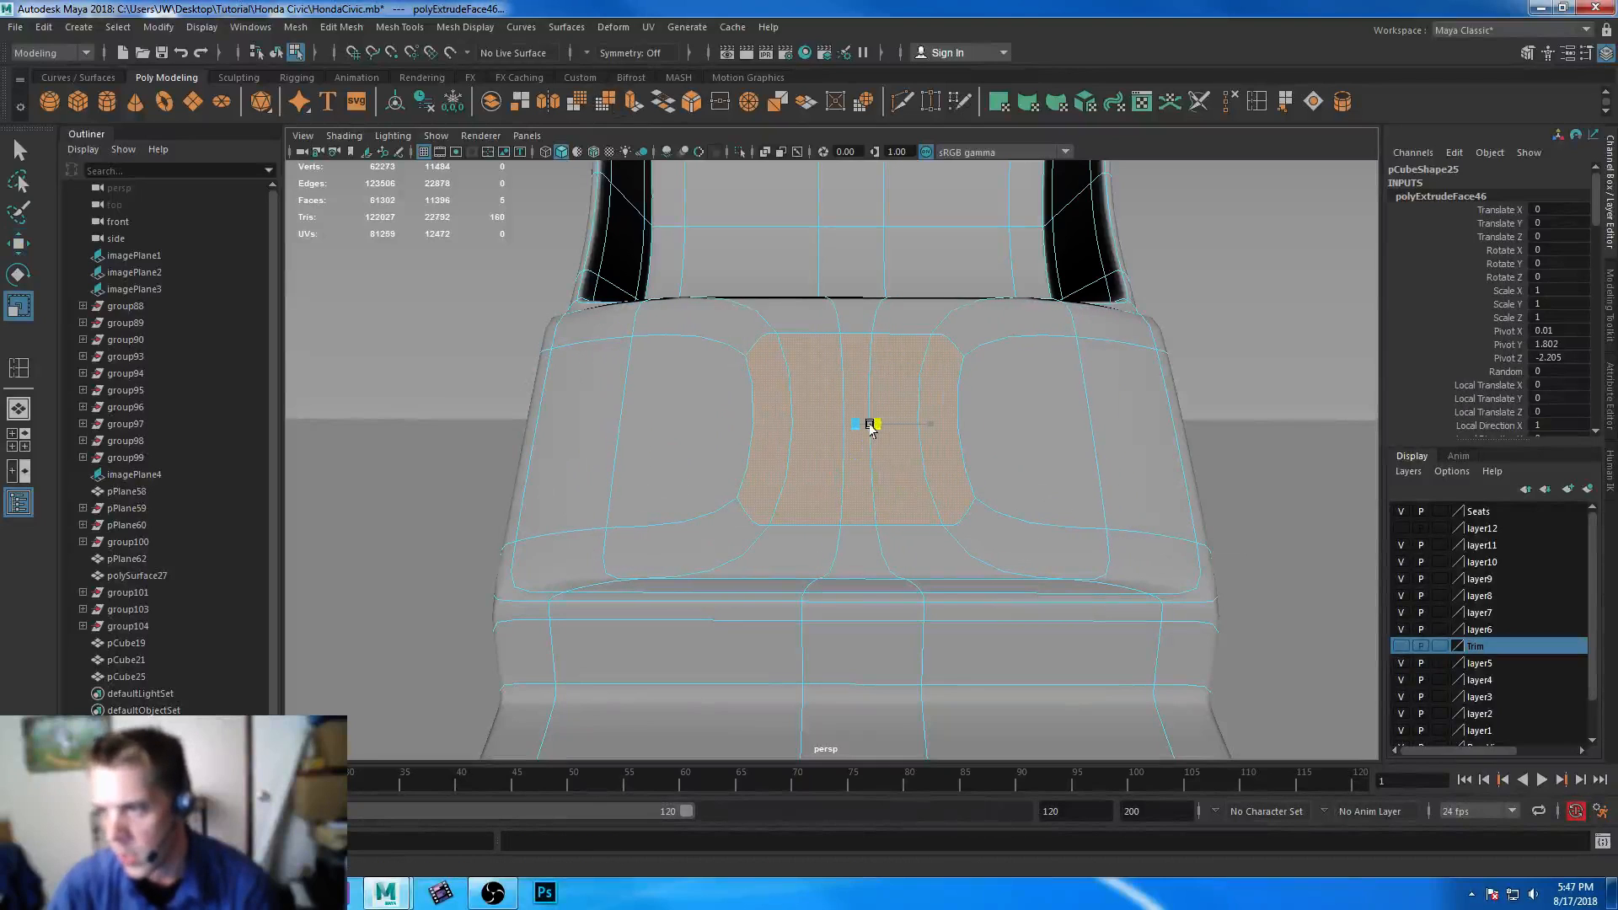
alt+drag(1033, 480, 751, 390)
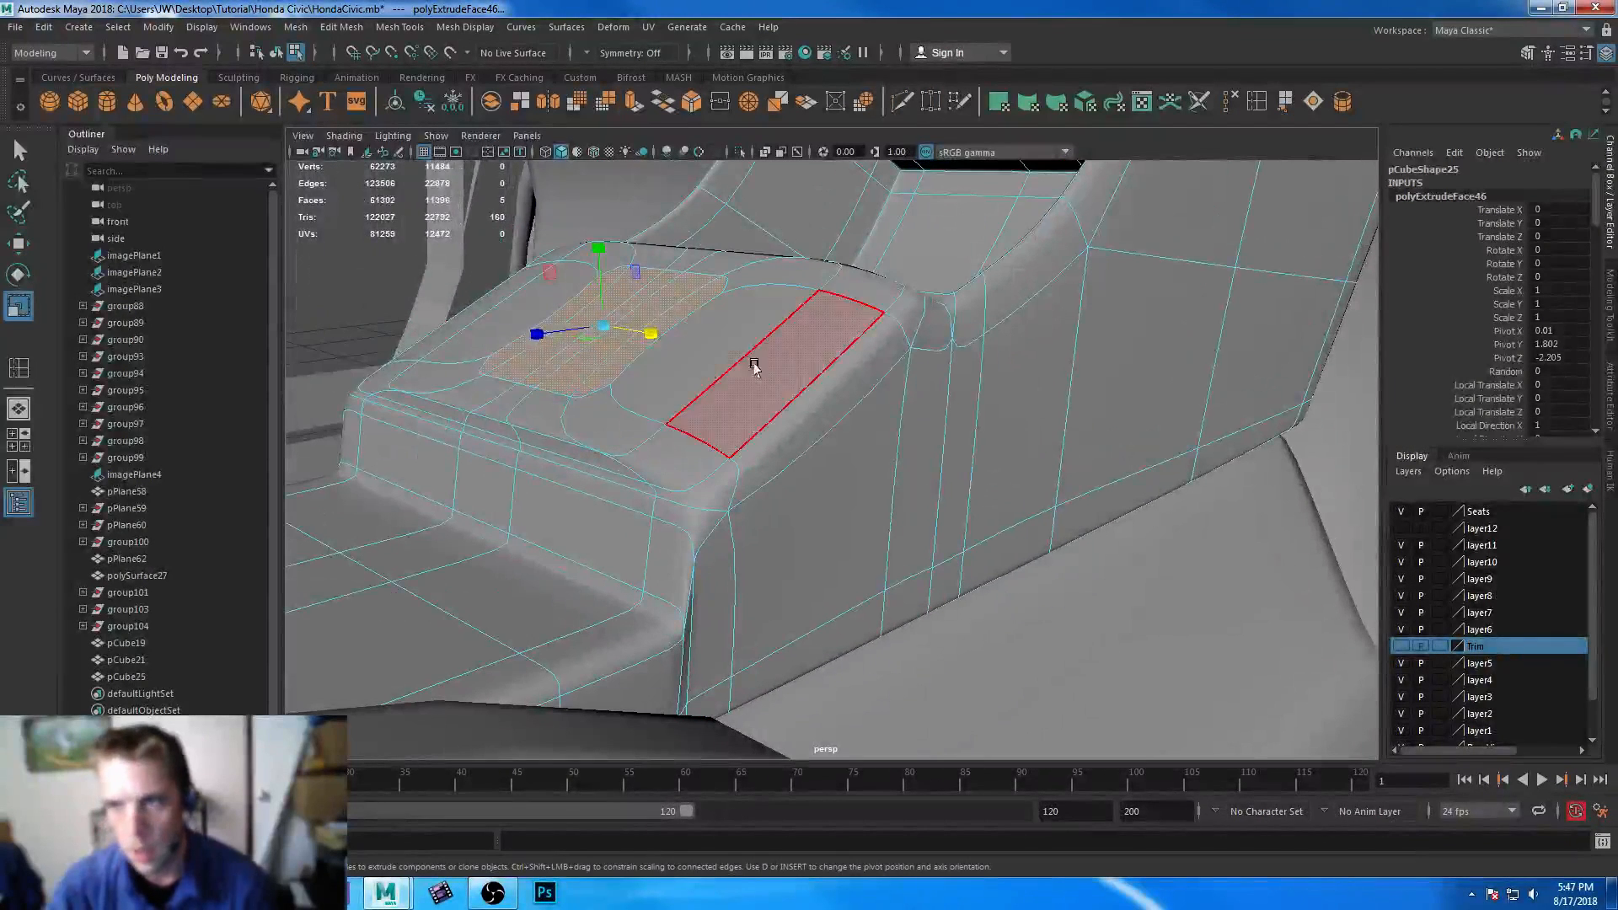
Step: Raise the extruded top faces, scale them down in length and height, and select the narrow centre face
key(w)
drag(596, 253, 595, 190)
key(r)
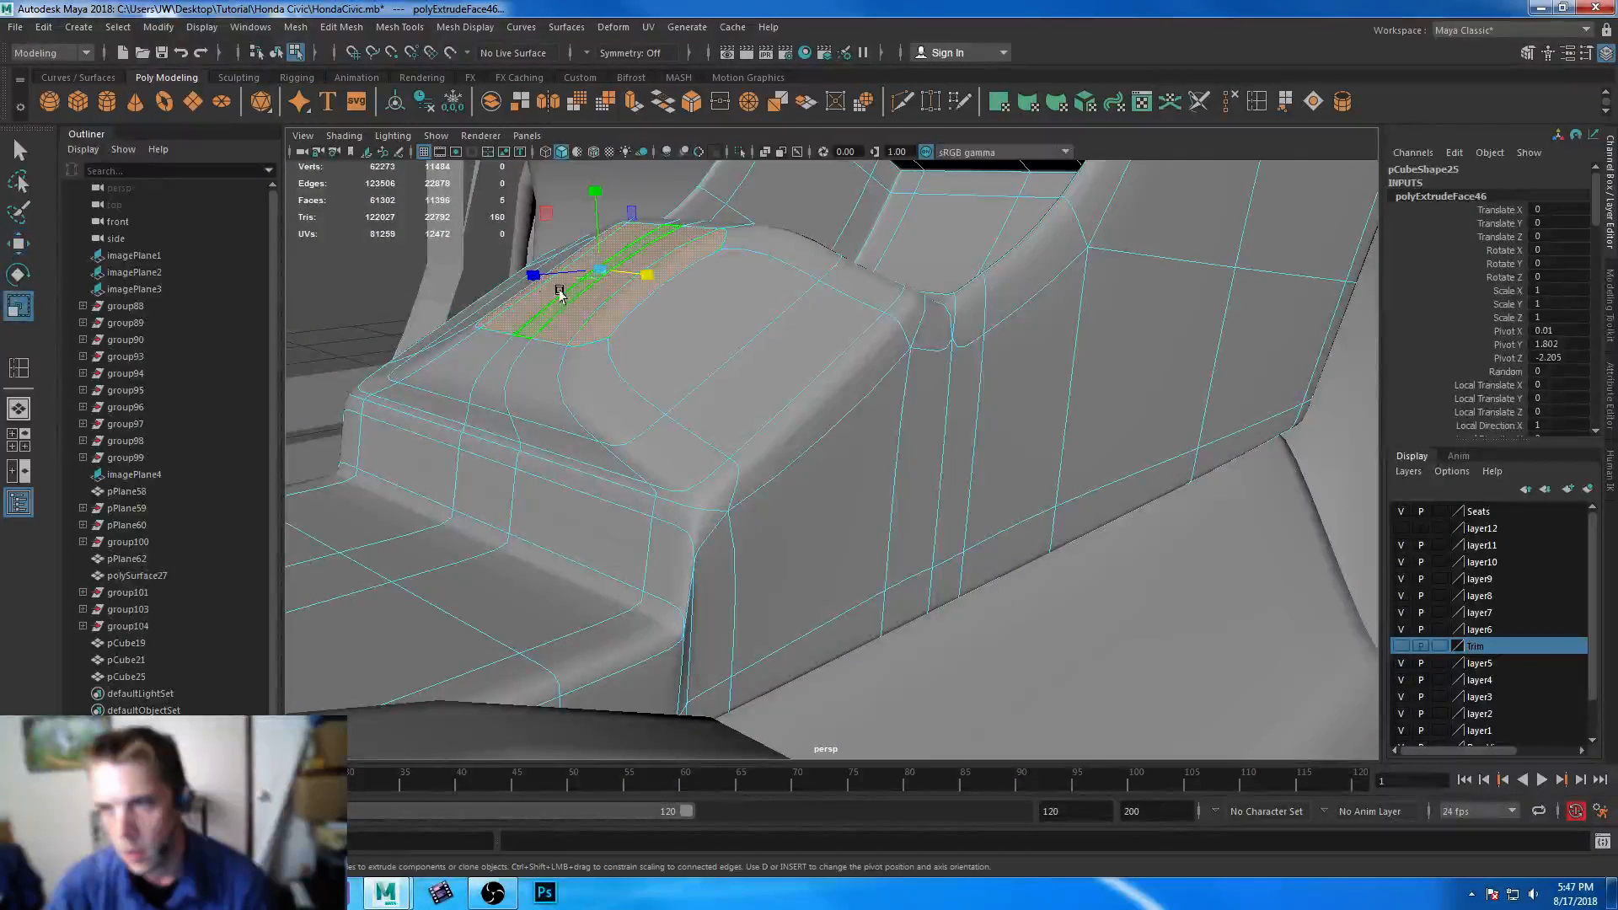
drag(532, 279, 561, 279)
drag(597, 193, 599, 239)
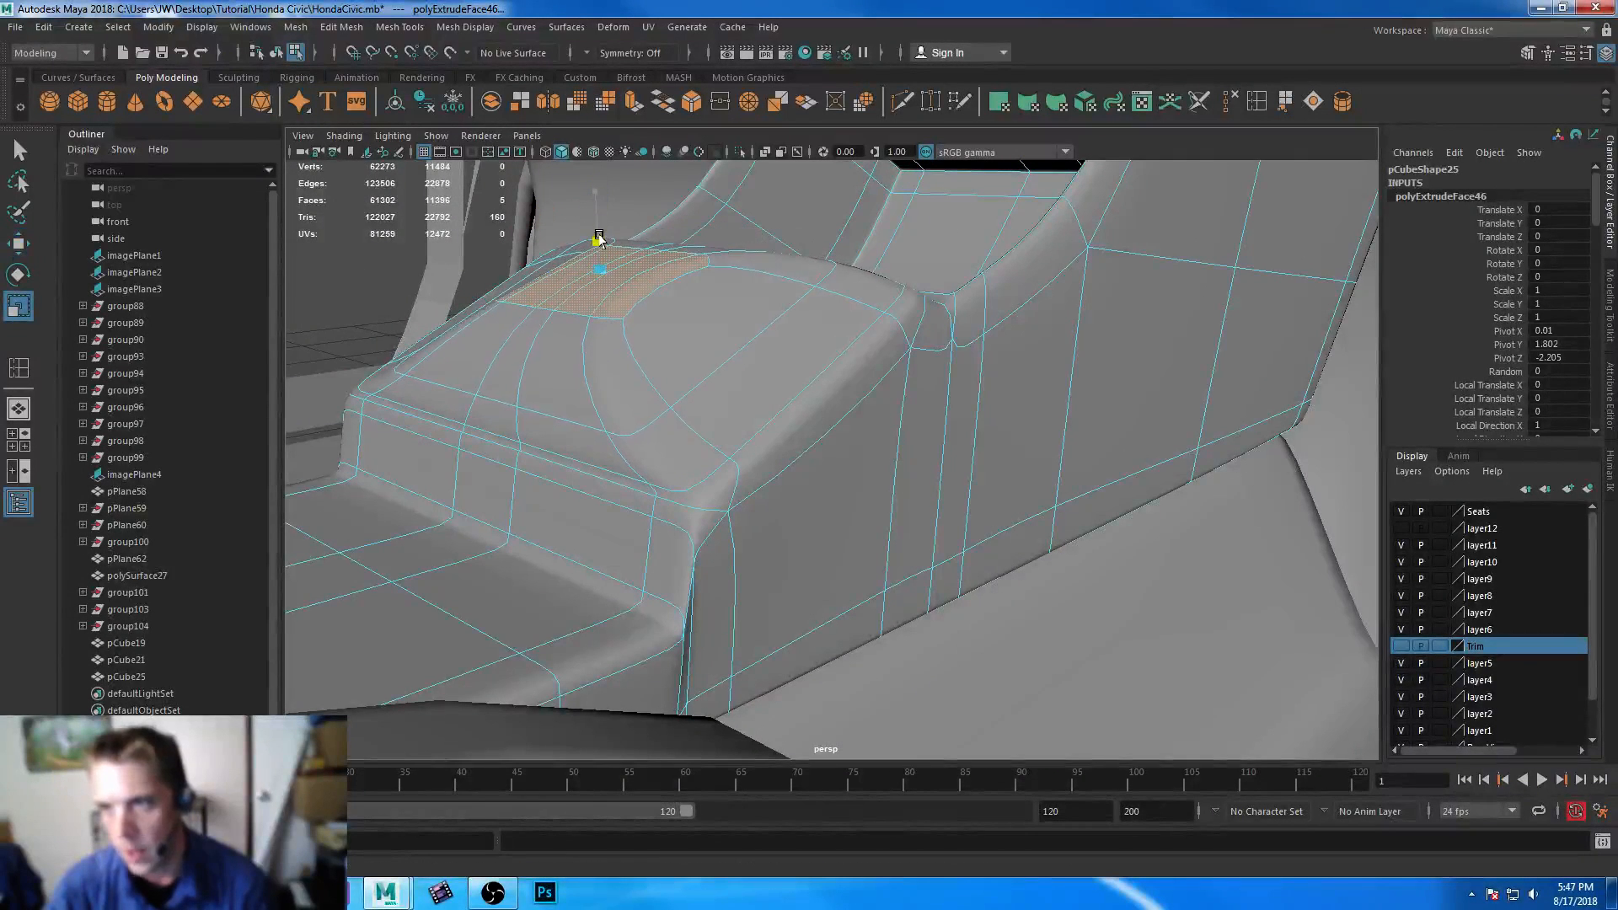
click(557, 297)
click(635, 106)
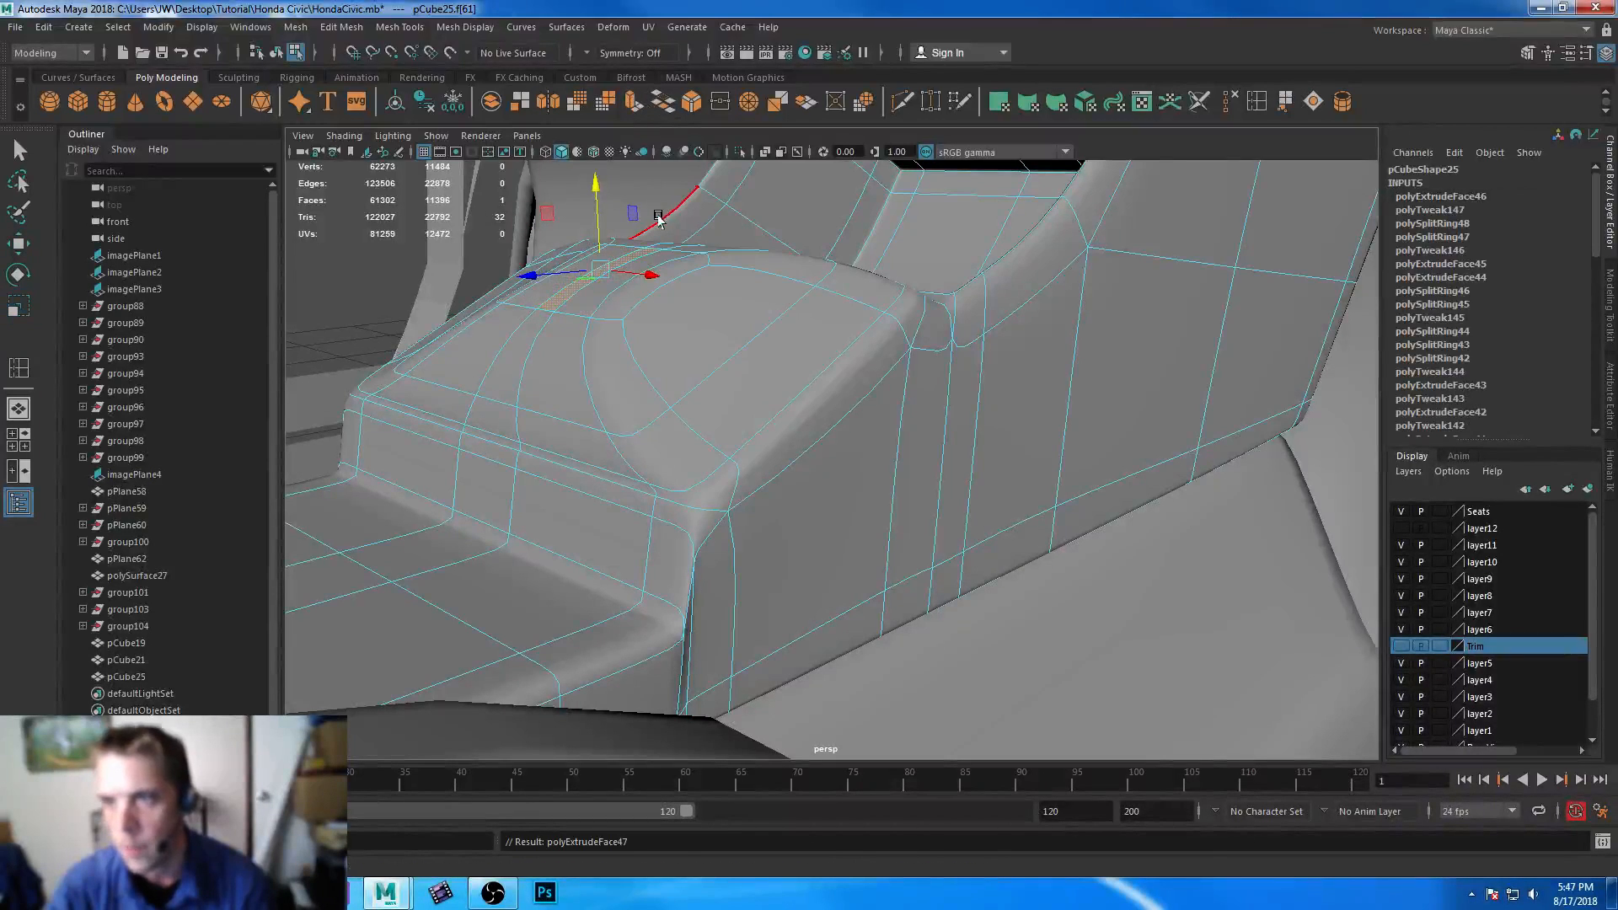
drag(594, 190, 594, 194)
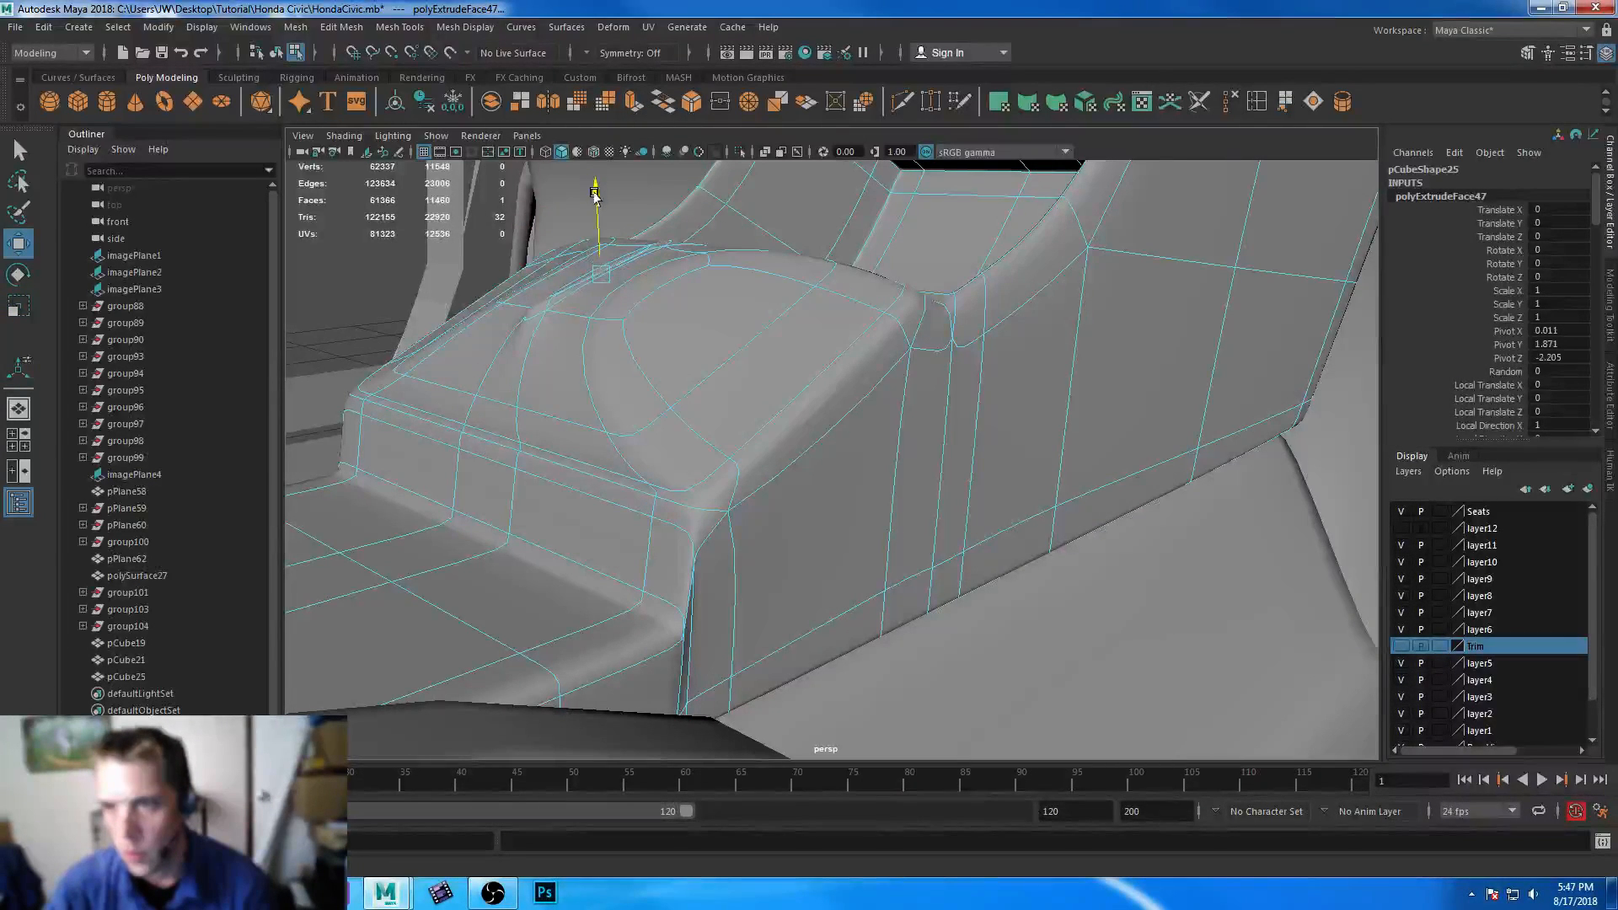
alt+drag(556, 275, 704, 370)
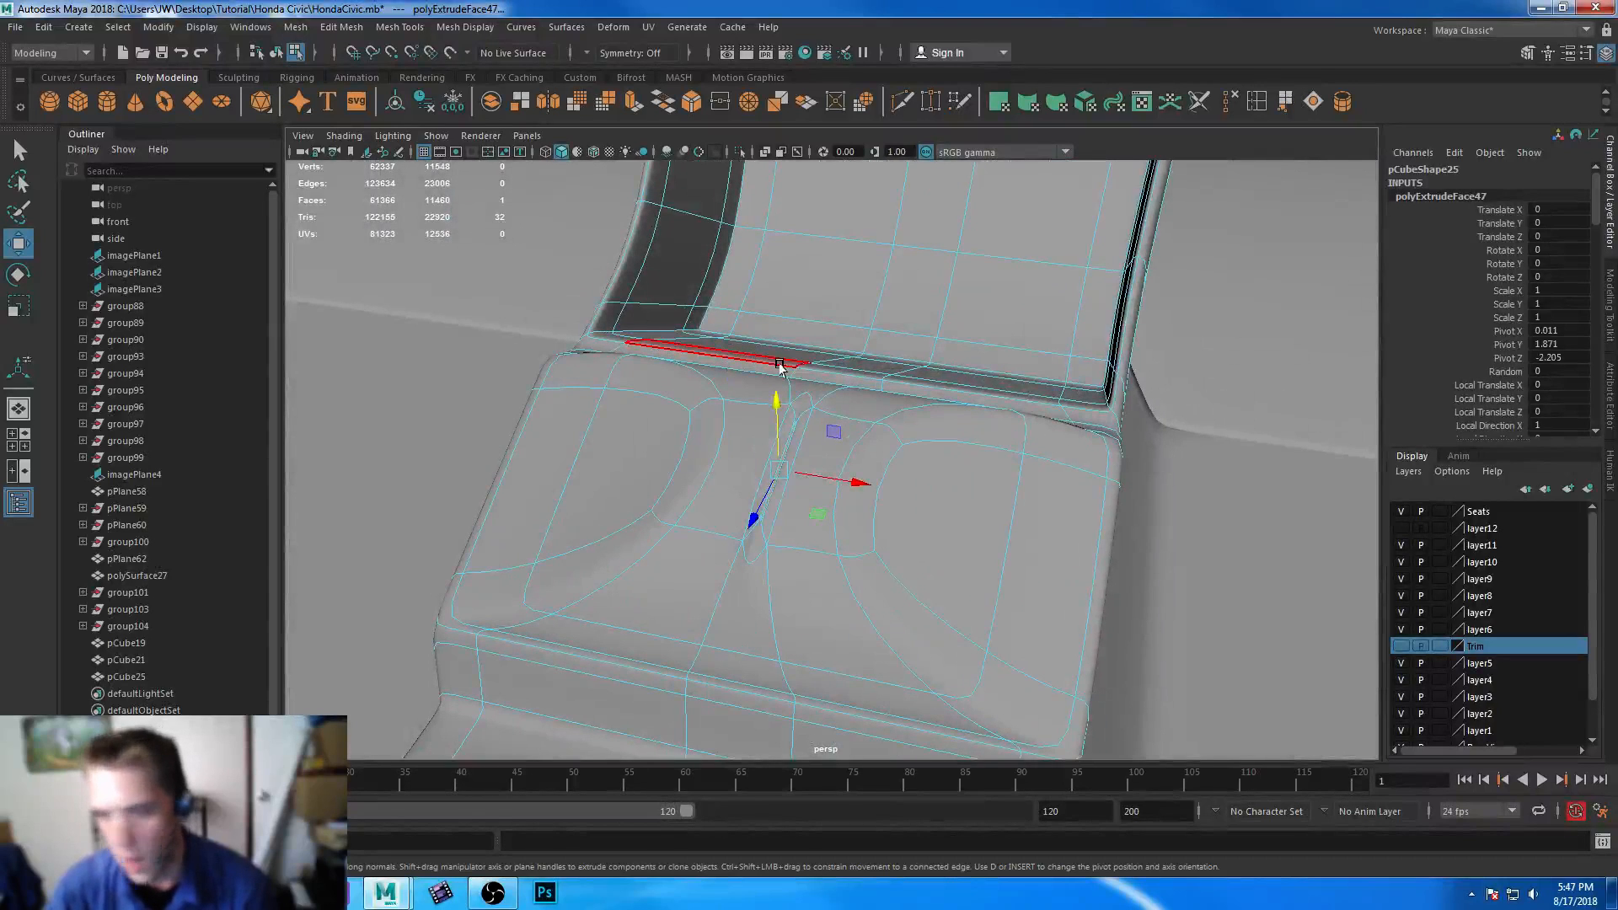
key(1)
key(ctrl+z)
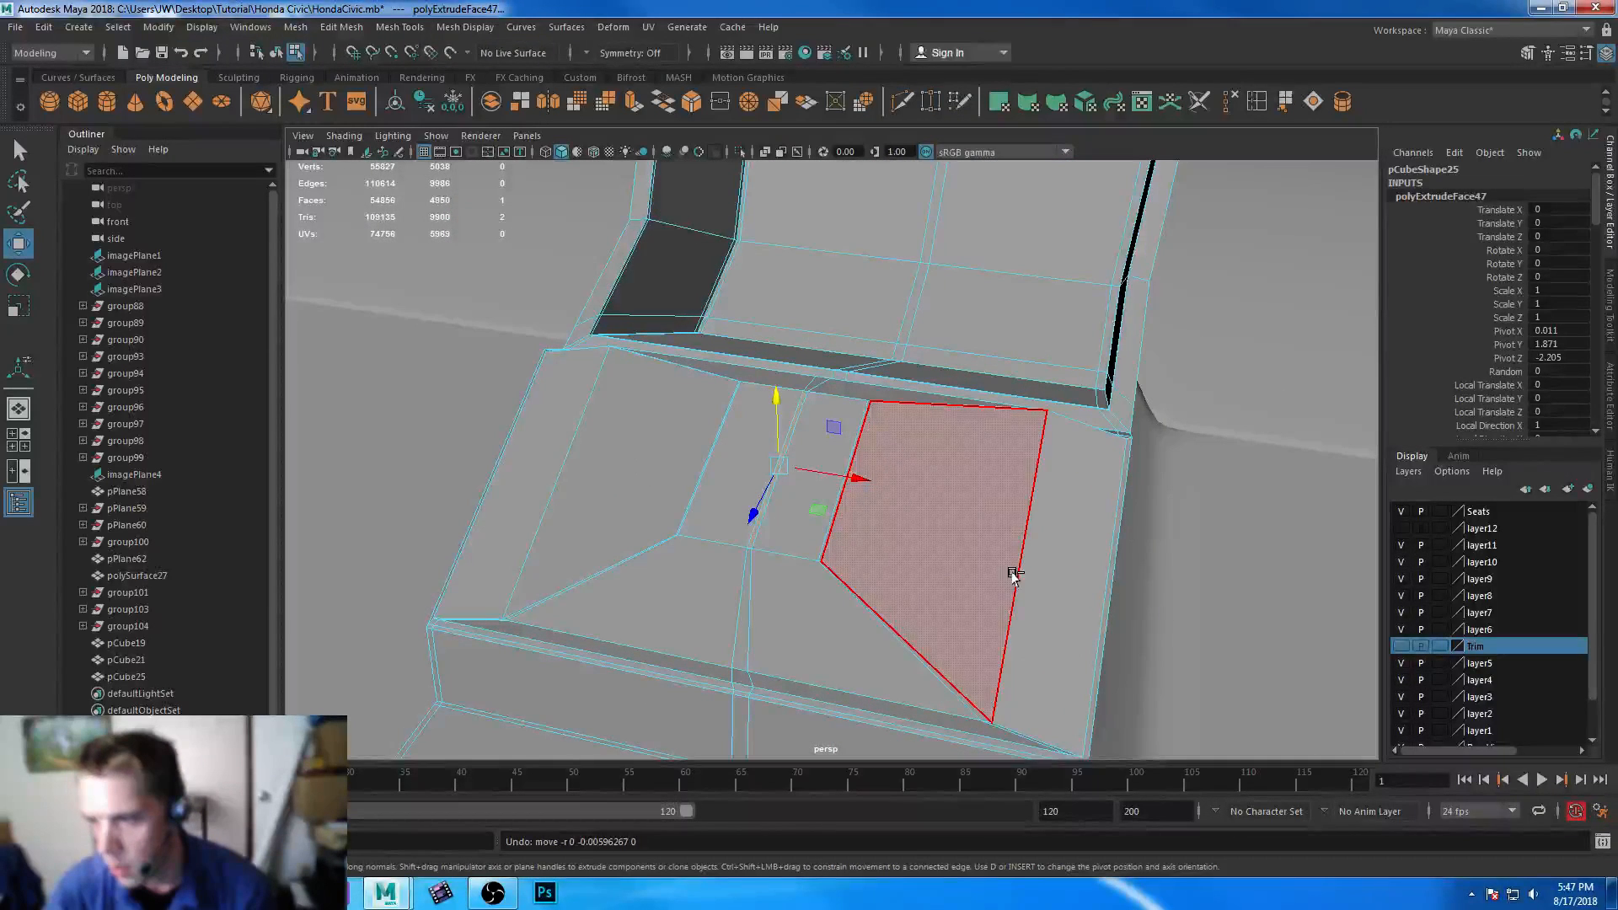
key(r)
drag(847, 470, 1606, 665)
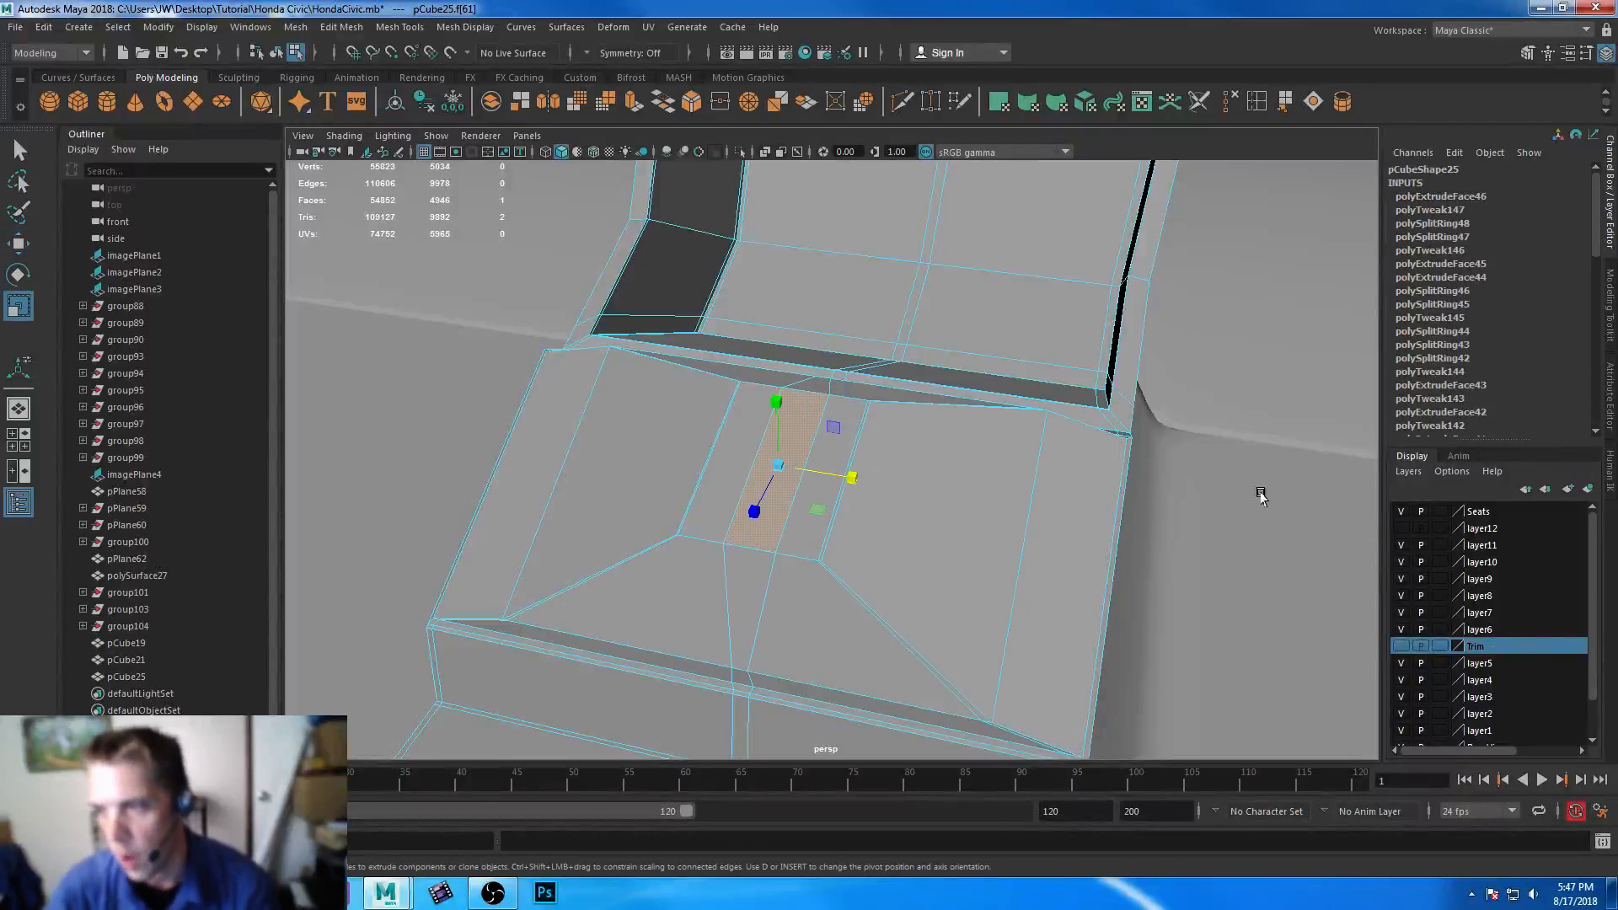
Step: Extrude the narrow centre face downward in three short stages to form the shifter slot, and turn on the smoothed preview
click(631, 103)
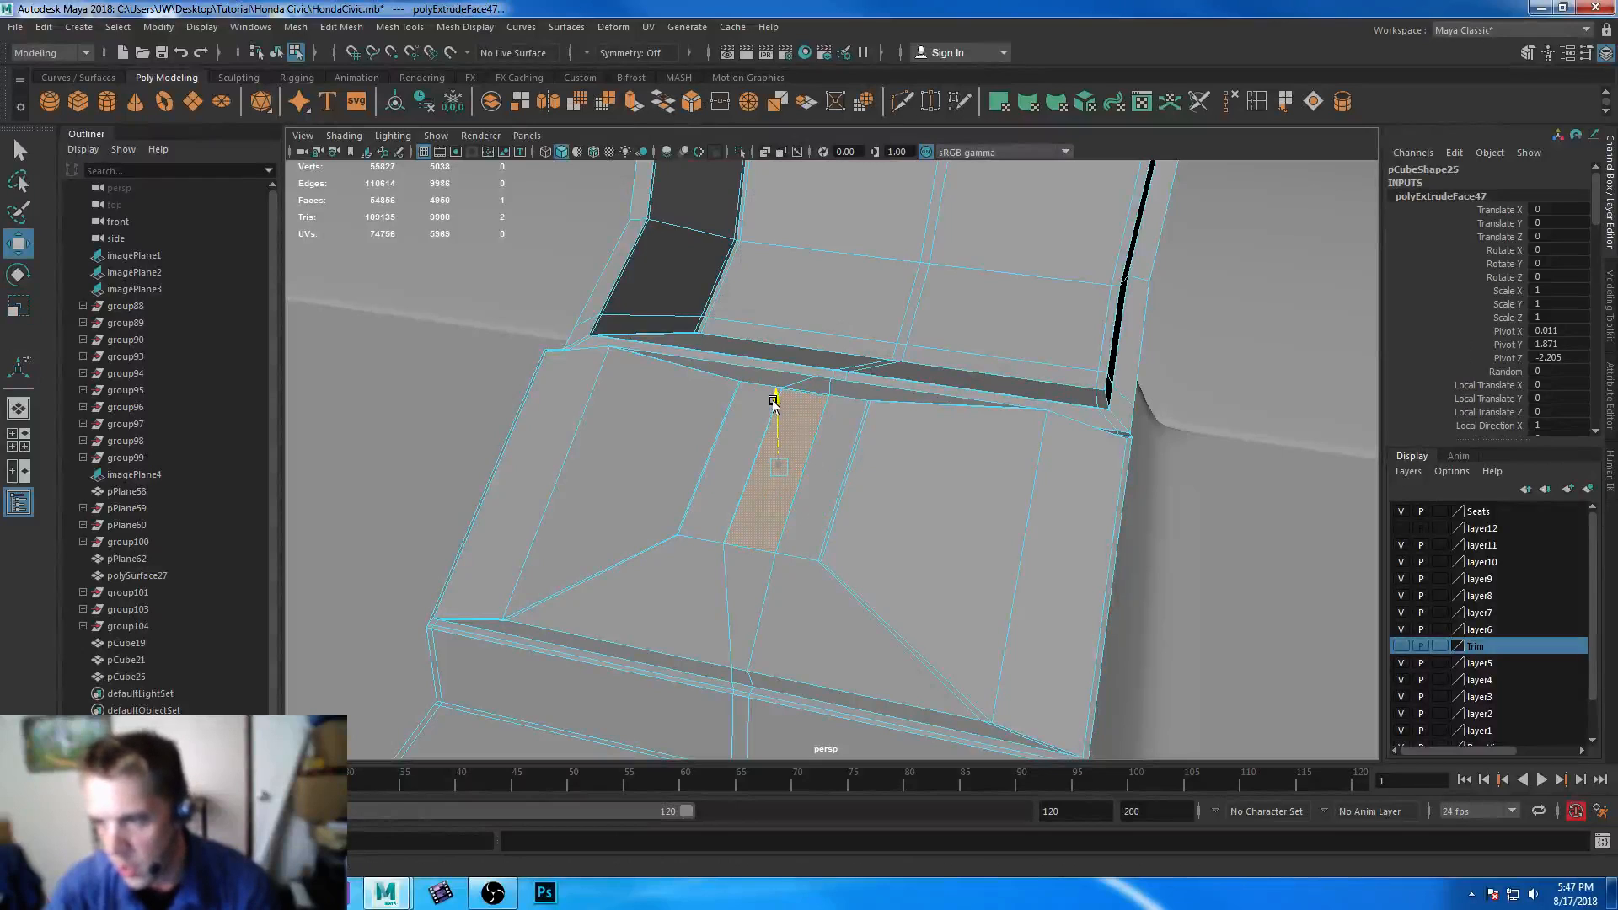
key(ctrl+e)
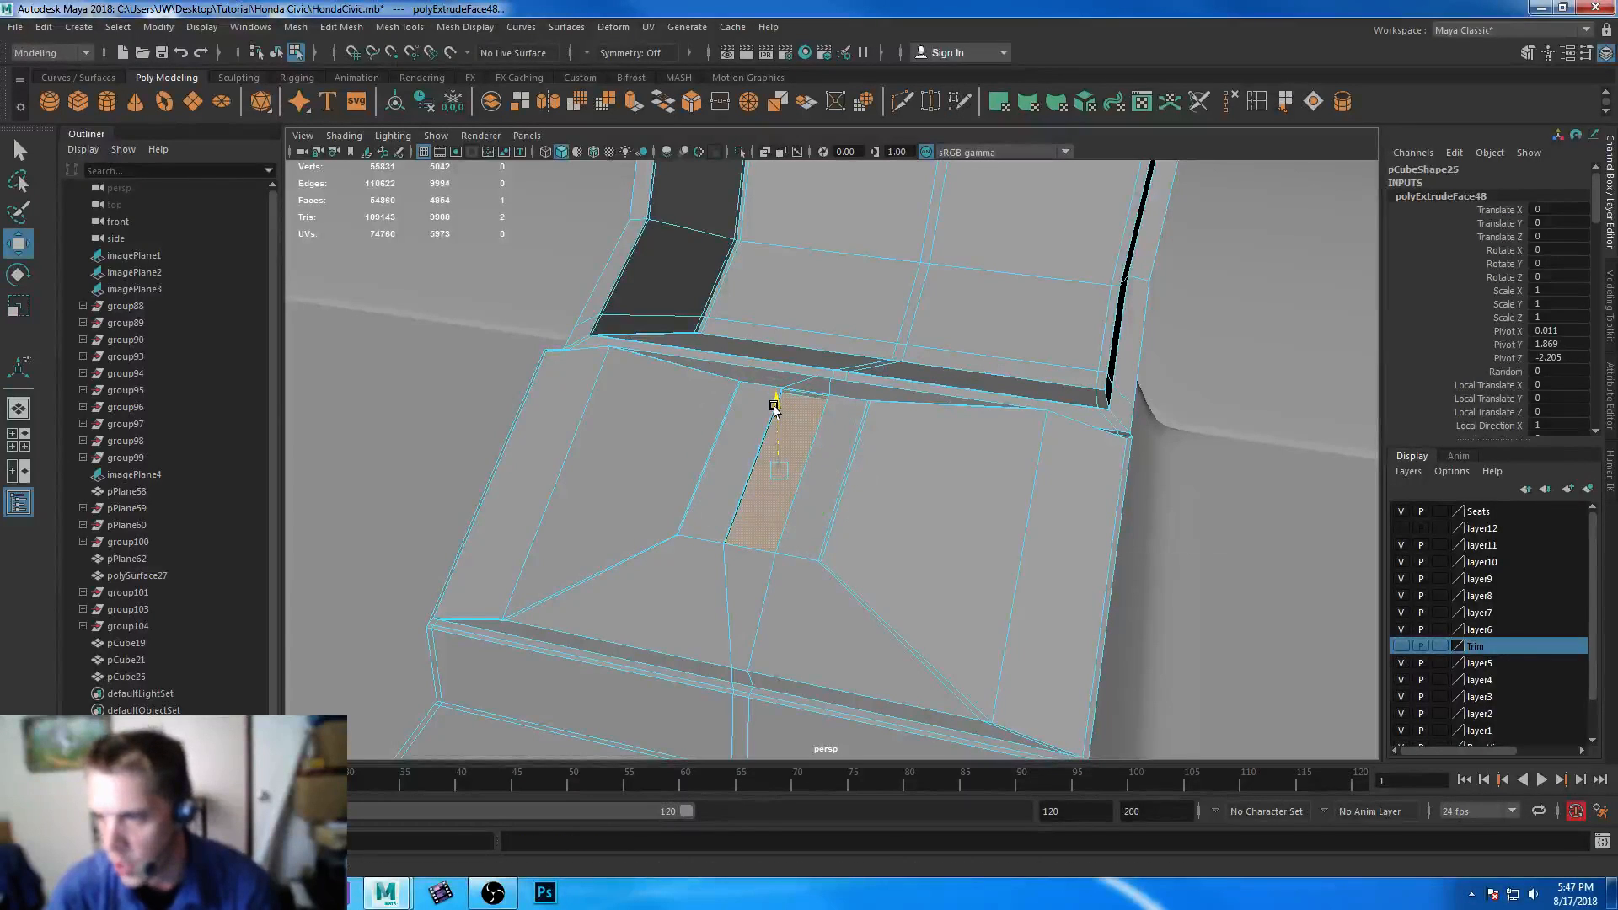
key(ctrl+e)
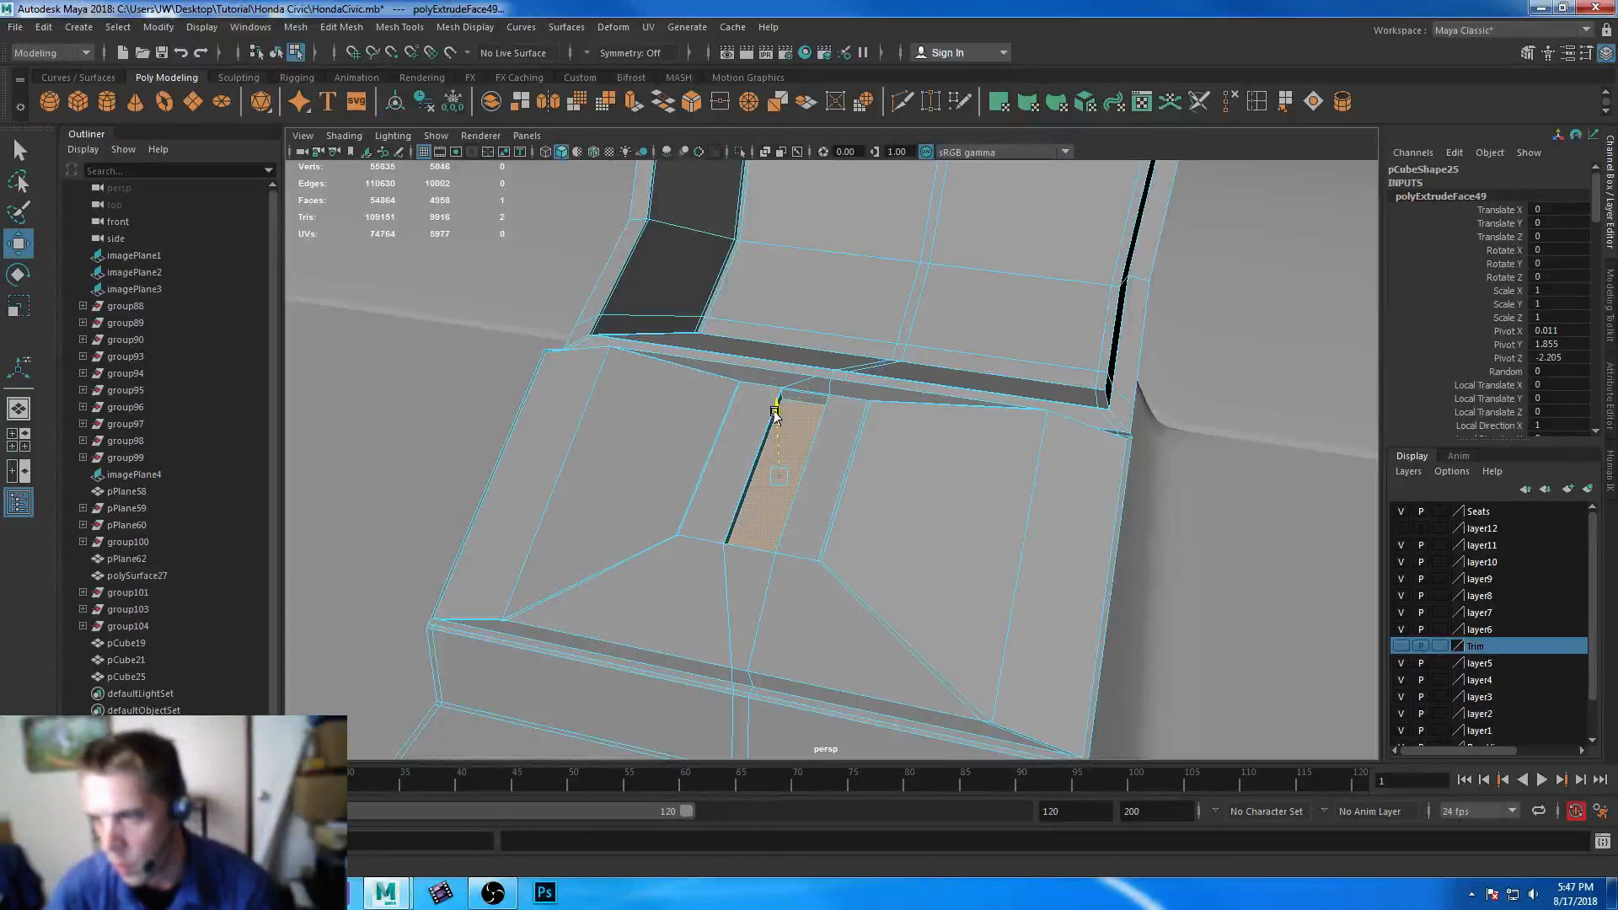
key(3)
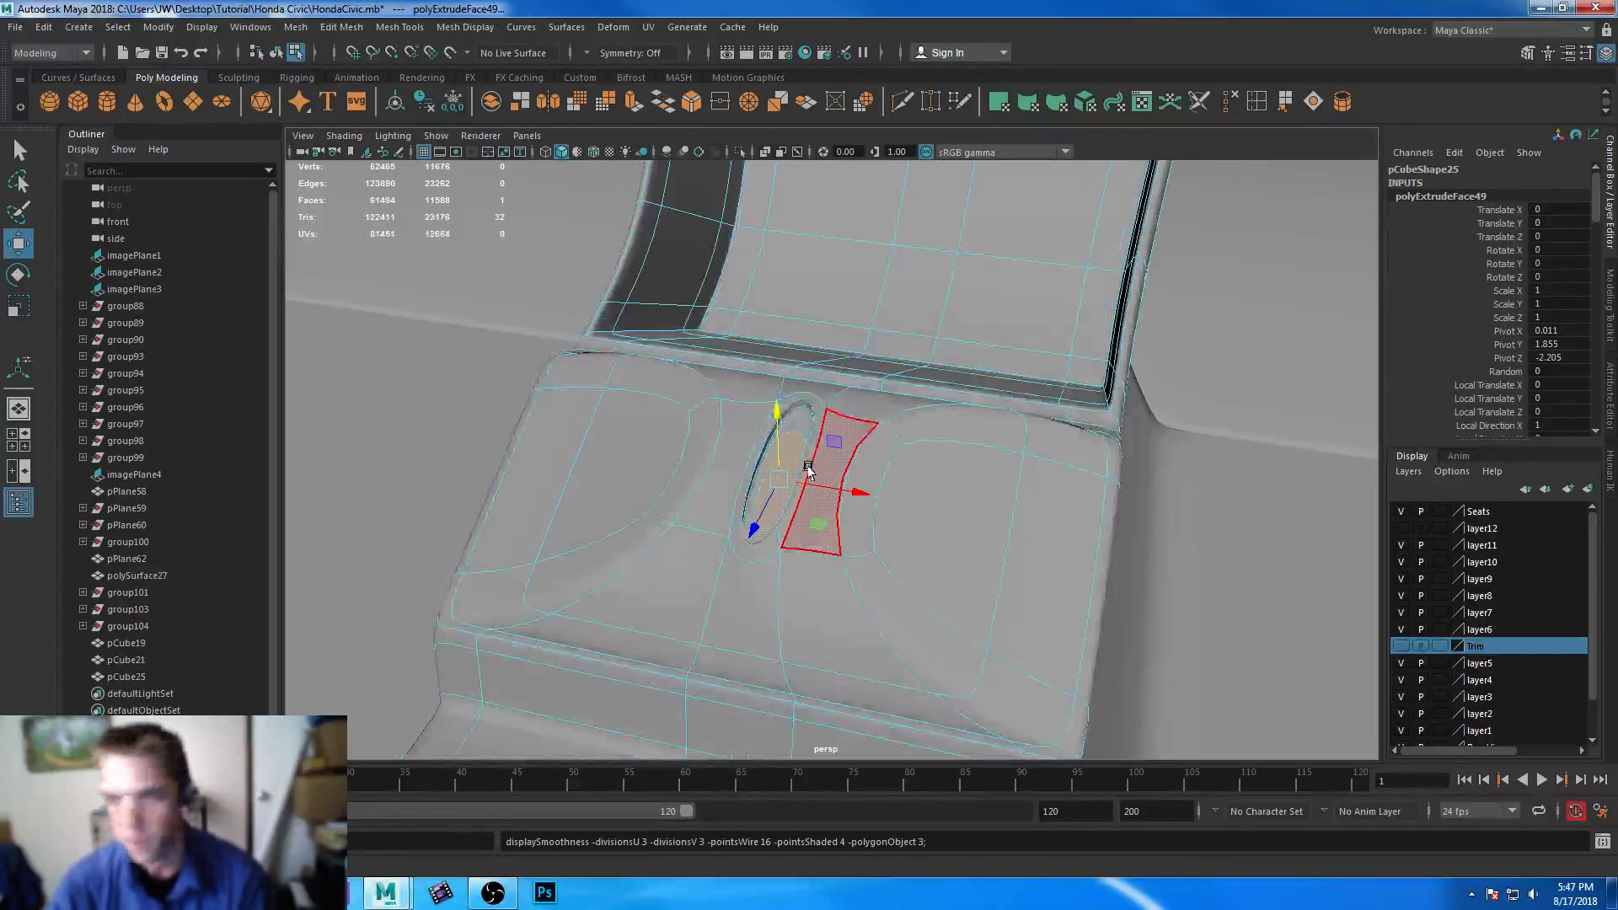
Step: Examine the smoothed shifter slot, compare it with the reference photo in the browser, and return to Maya
alt+drag(966, 571, 621, 480)
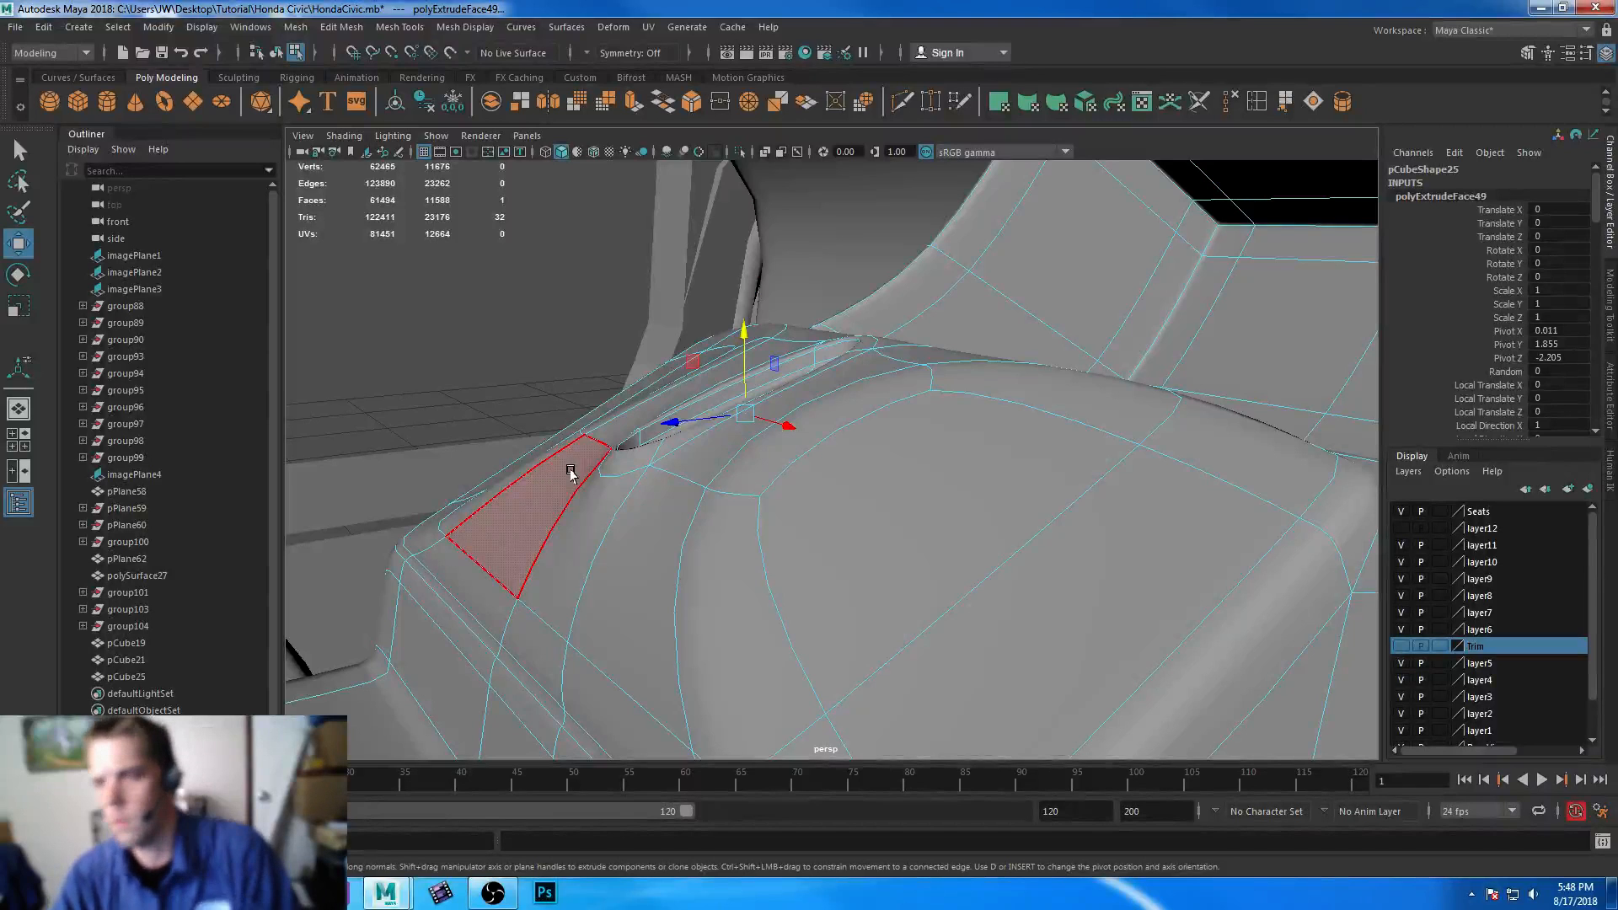
alt+drag(571, 472, 796, 632)
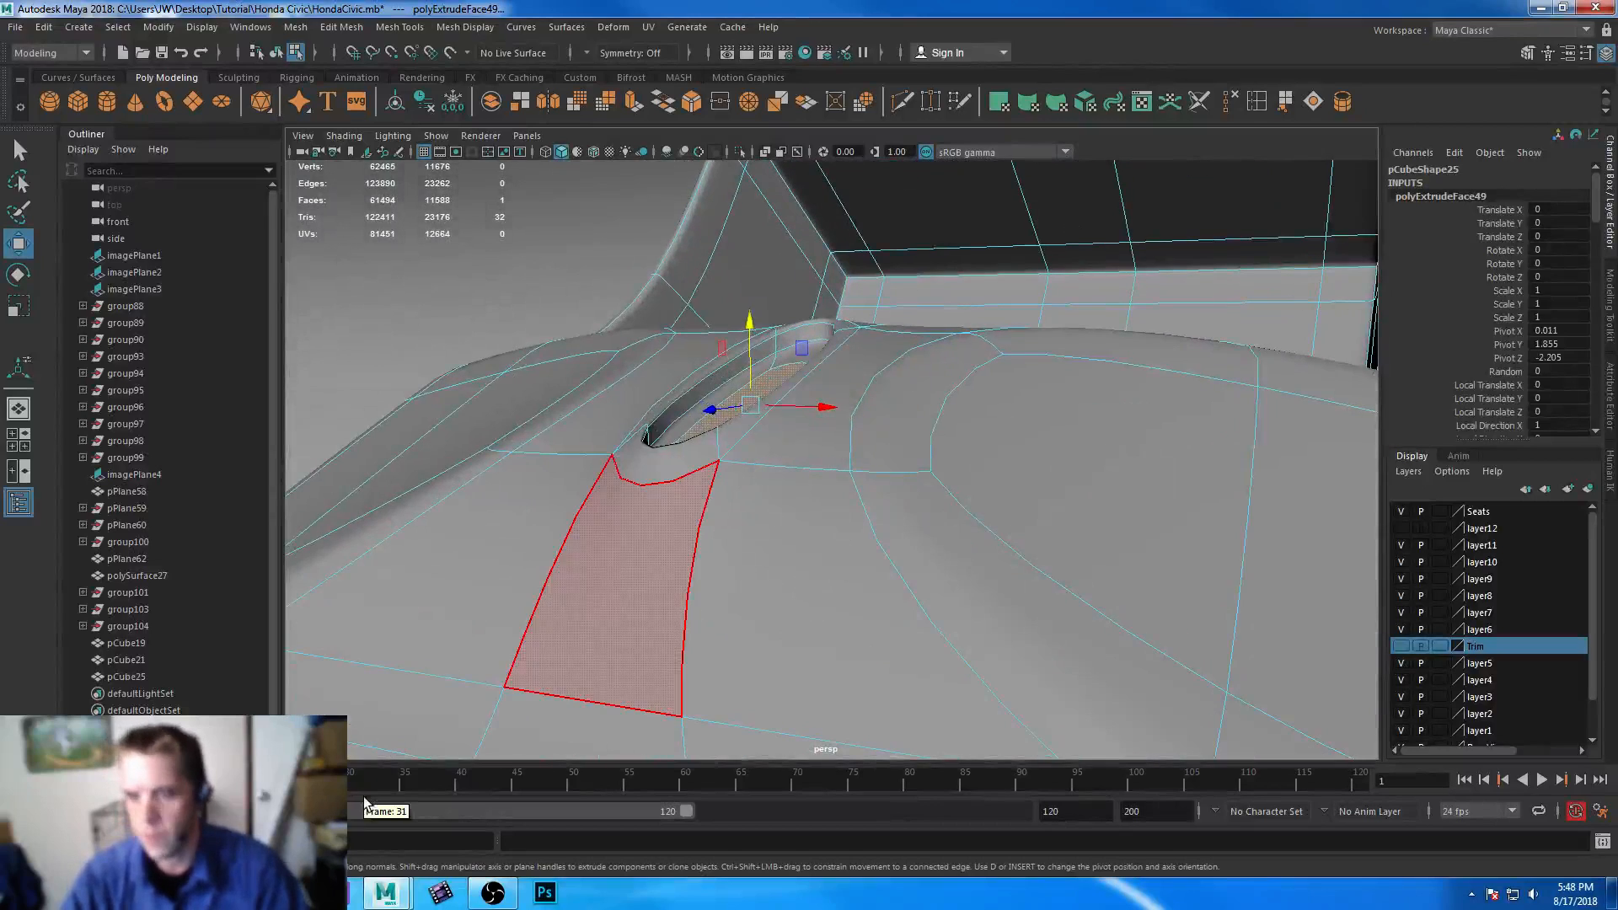
key(alt+Tab)
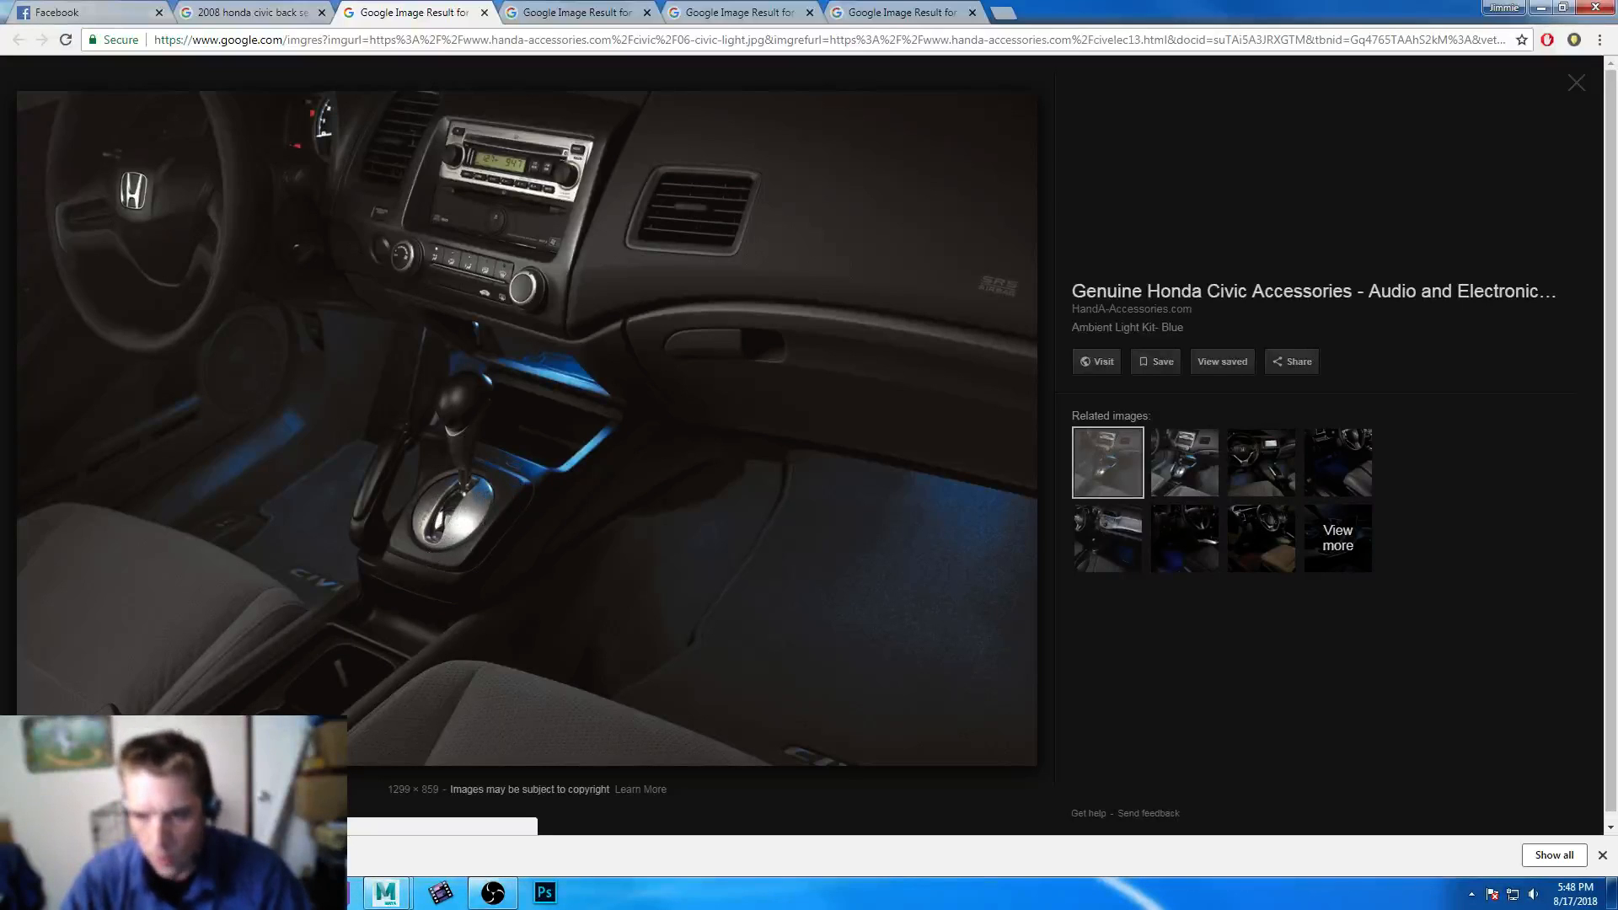
mouse_move(371, 894)
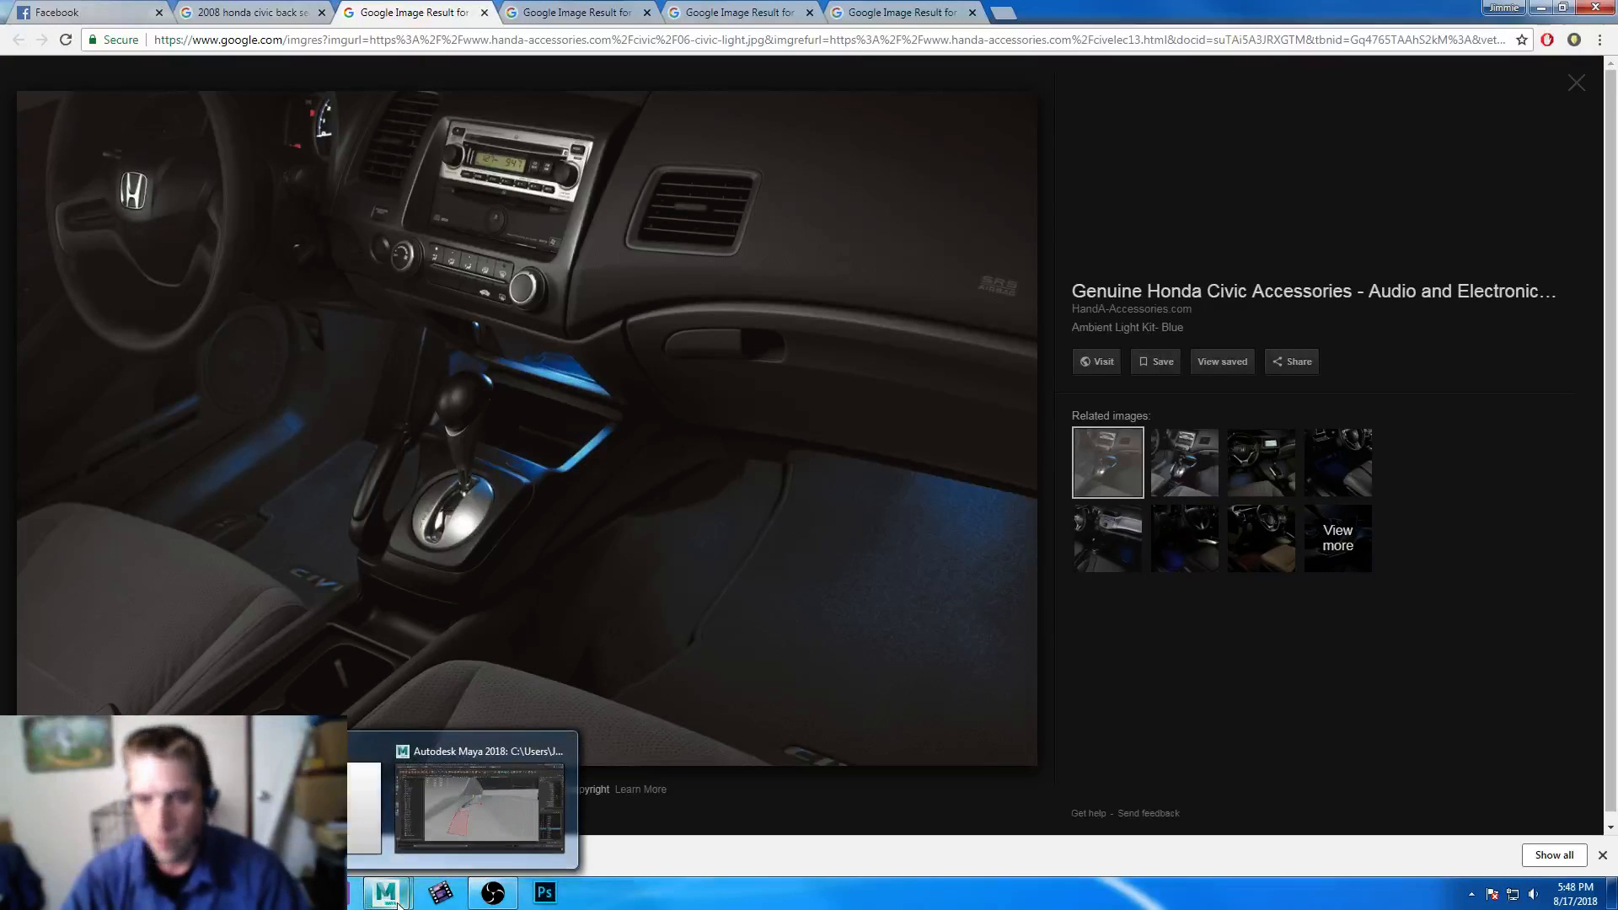
click(492, 814)
Step: Insert two crosswise edge loops on the shifter block, near the front and rear ends of the slot
alt+drag(621, 504, 954, 575)
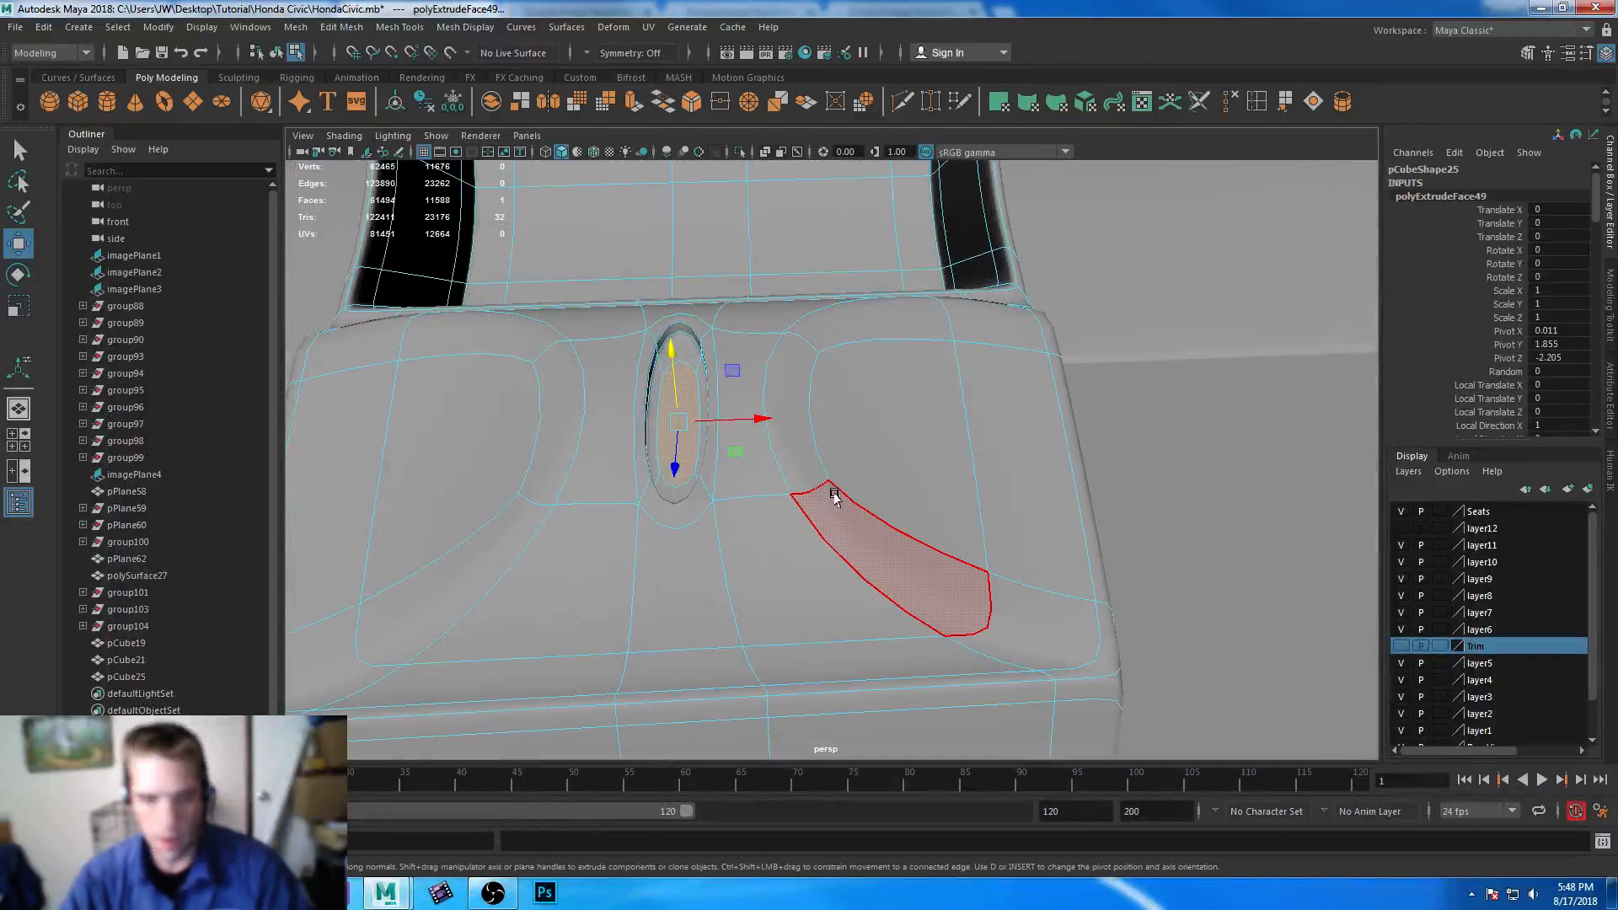
click(1236, 101)
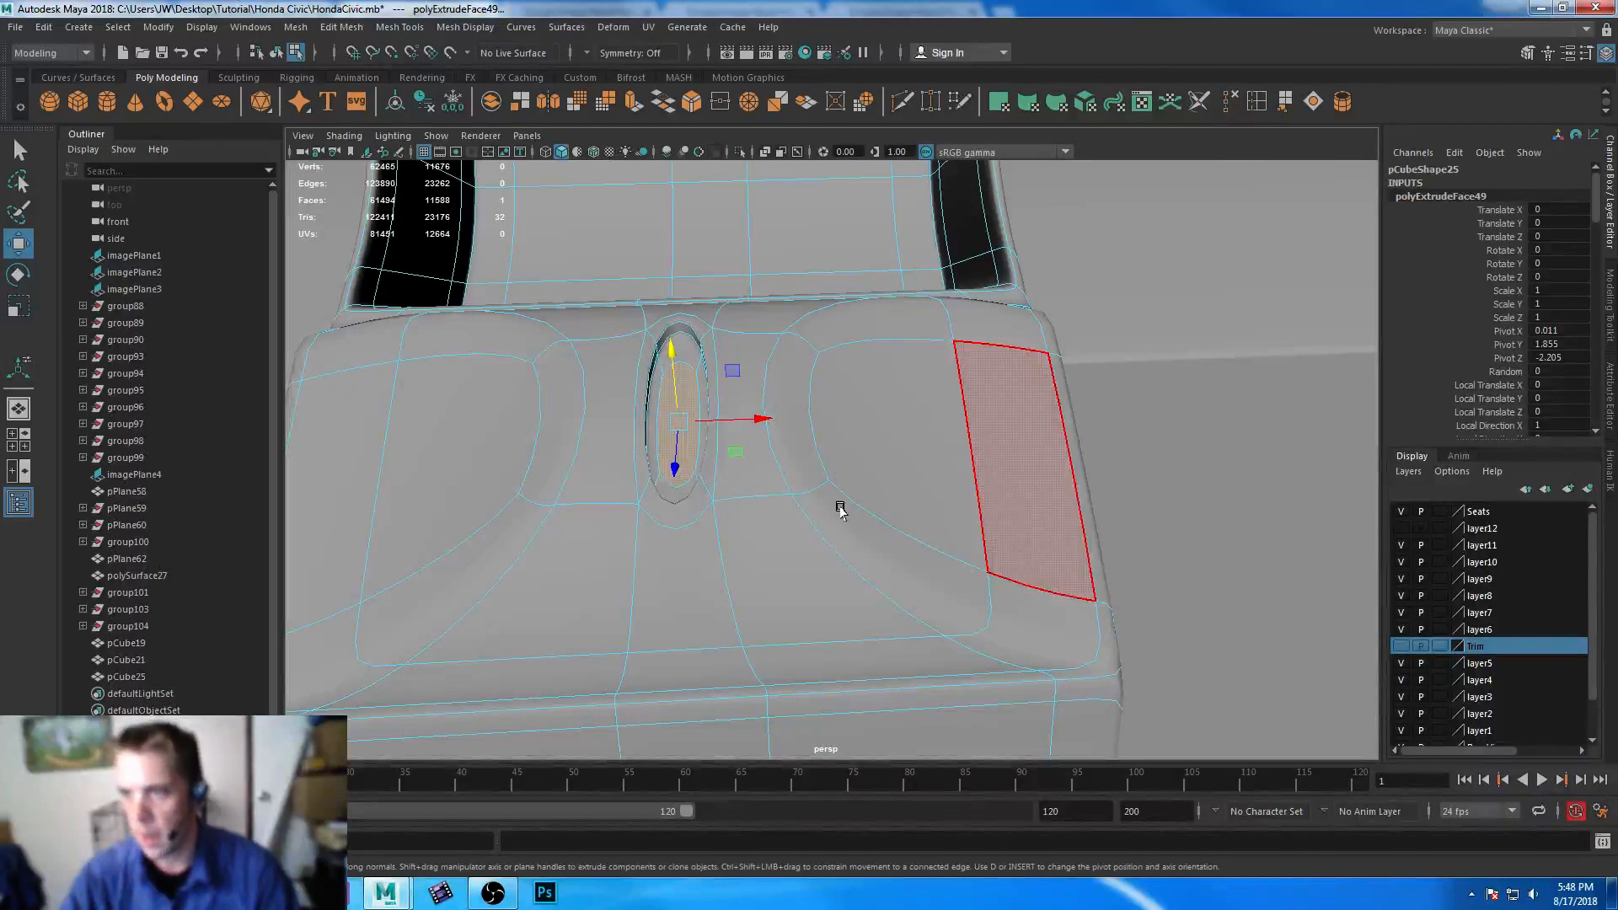
mouse_move(775, 480)
mouse_down()
mouse_move(778, 517)
mouse_move(770, 502)
mouse_up()
drag(766, 335, 762, 307)
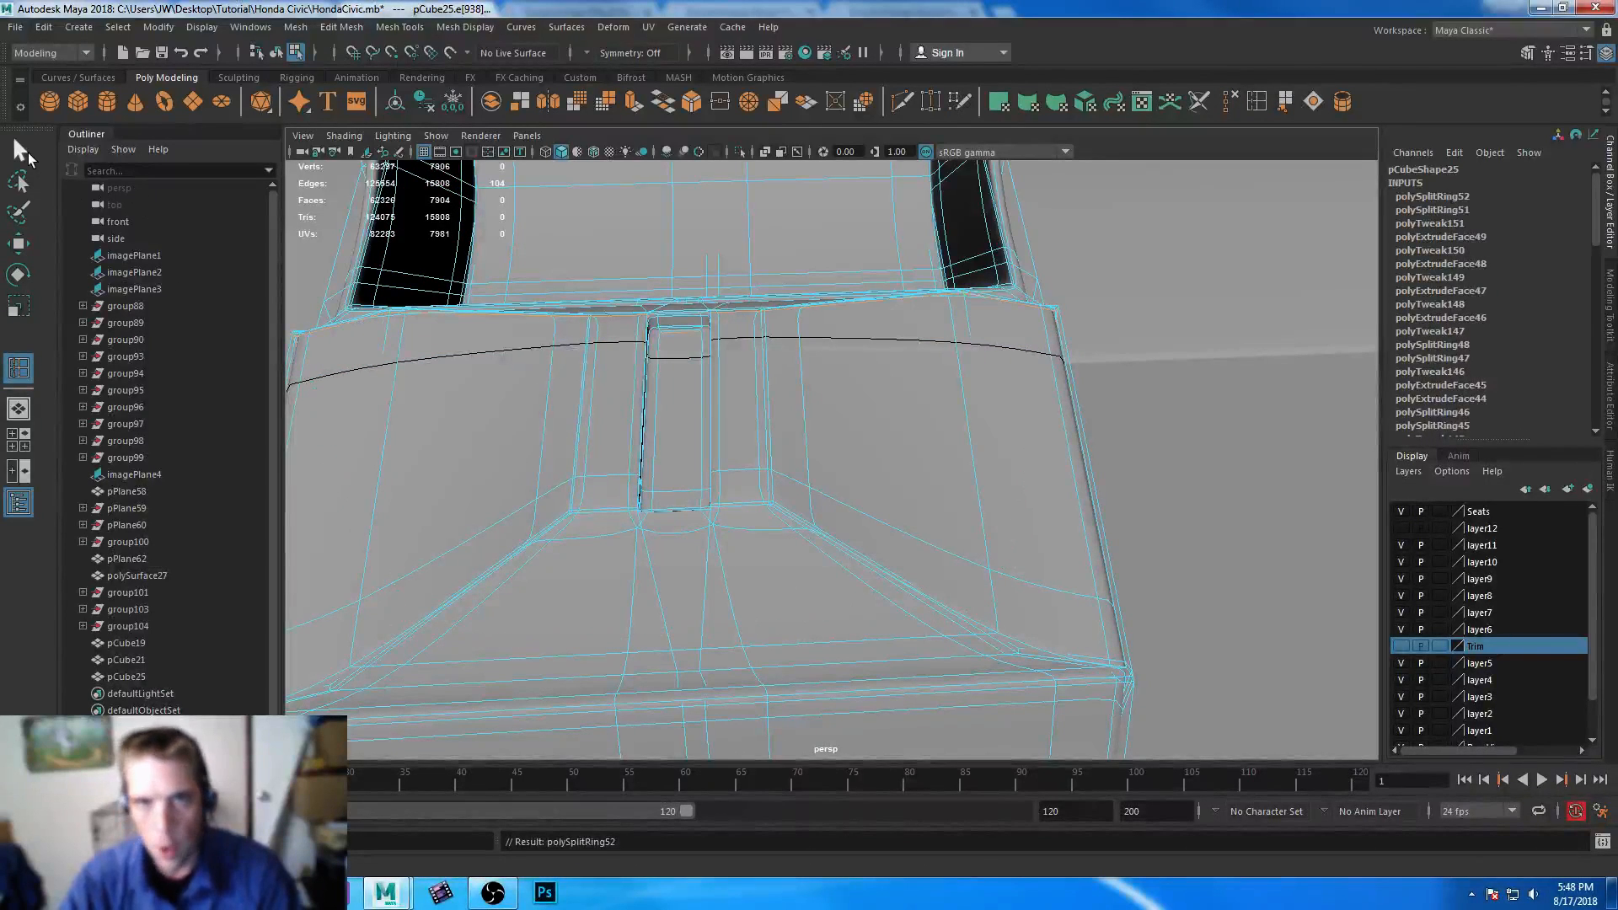
click(27, 152)
Step: In the side view, select the vertices of the two new crosswise loops around the shifter slot and raise them slightly
alt+drag(880, 539, 806, 544)
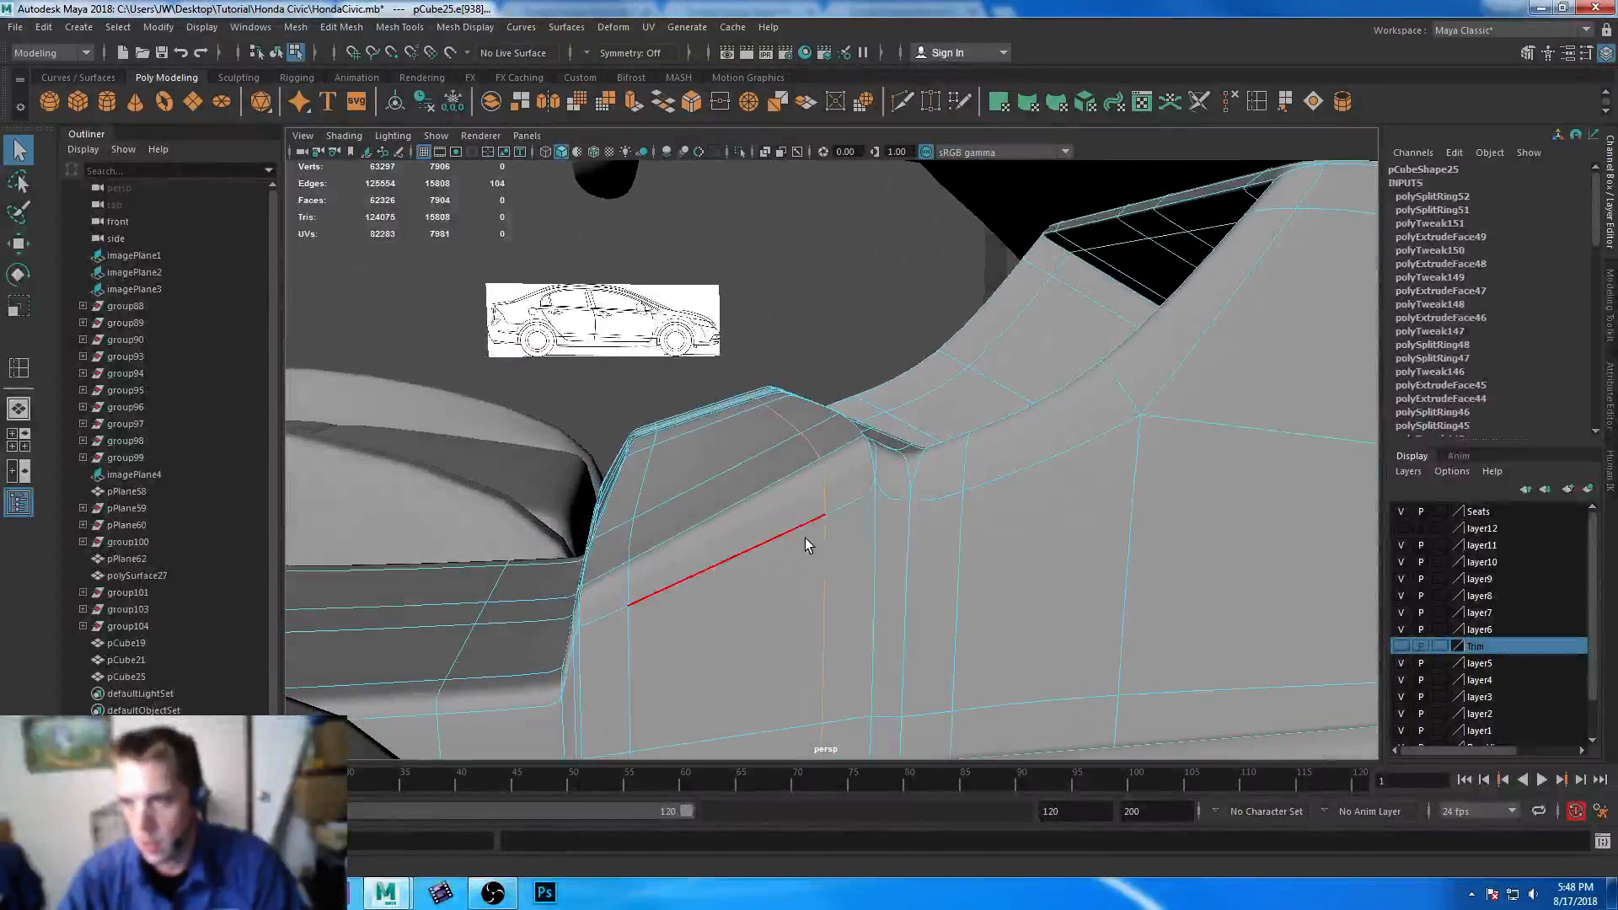
key(space)
key(space)
alt+middle_drag(943, 634, 622, 540)
alt+right_drag(622, 540, 1131, 759)
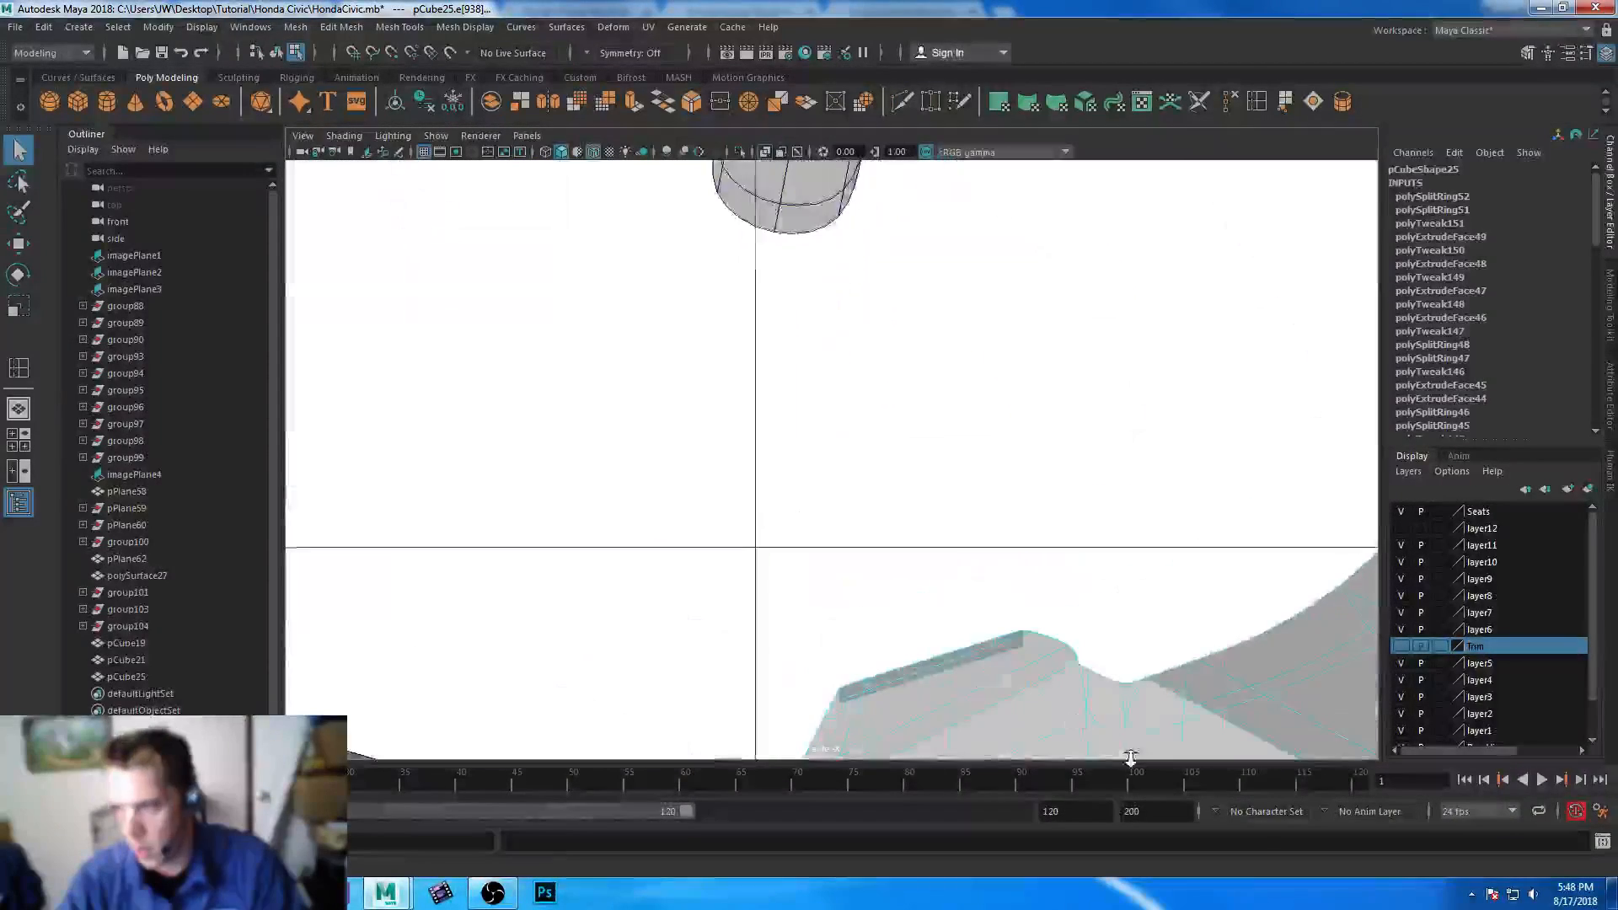
alt+middle_drag(1025, 642, 888, 423)
alt+right_drag(888, 422, 1044, 646)
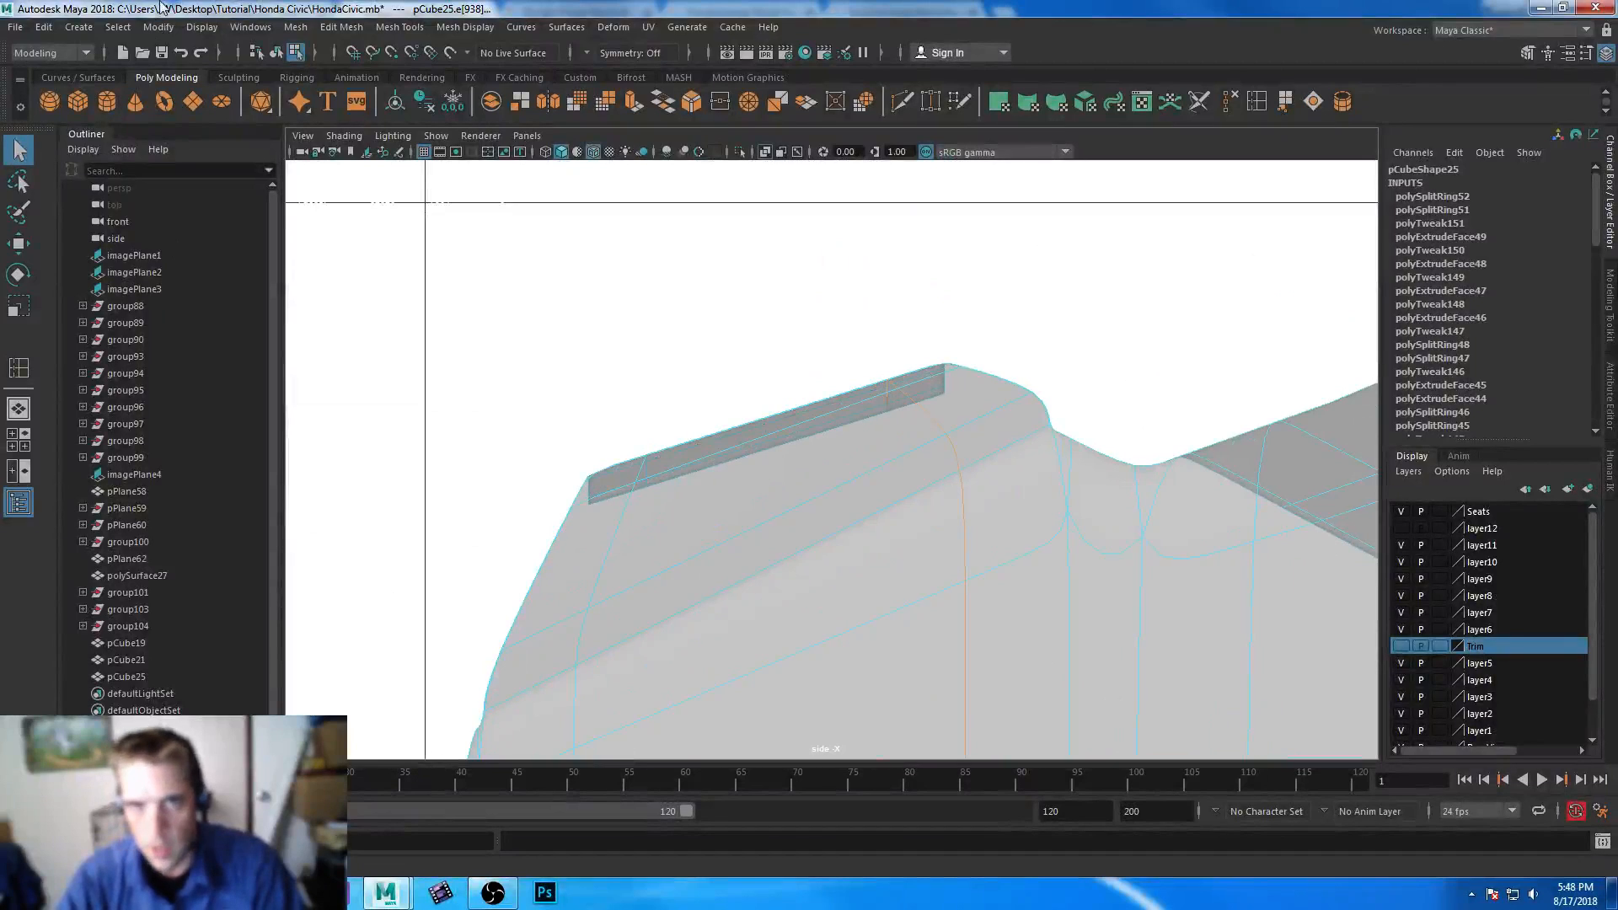
right_drag(838, 401, 797, 409)
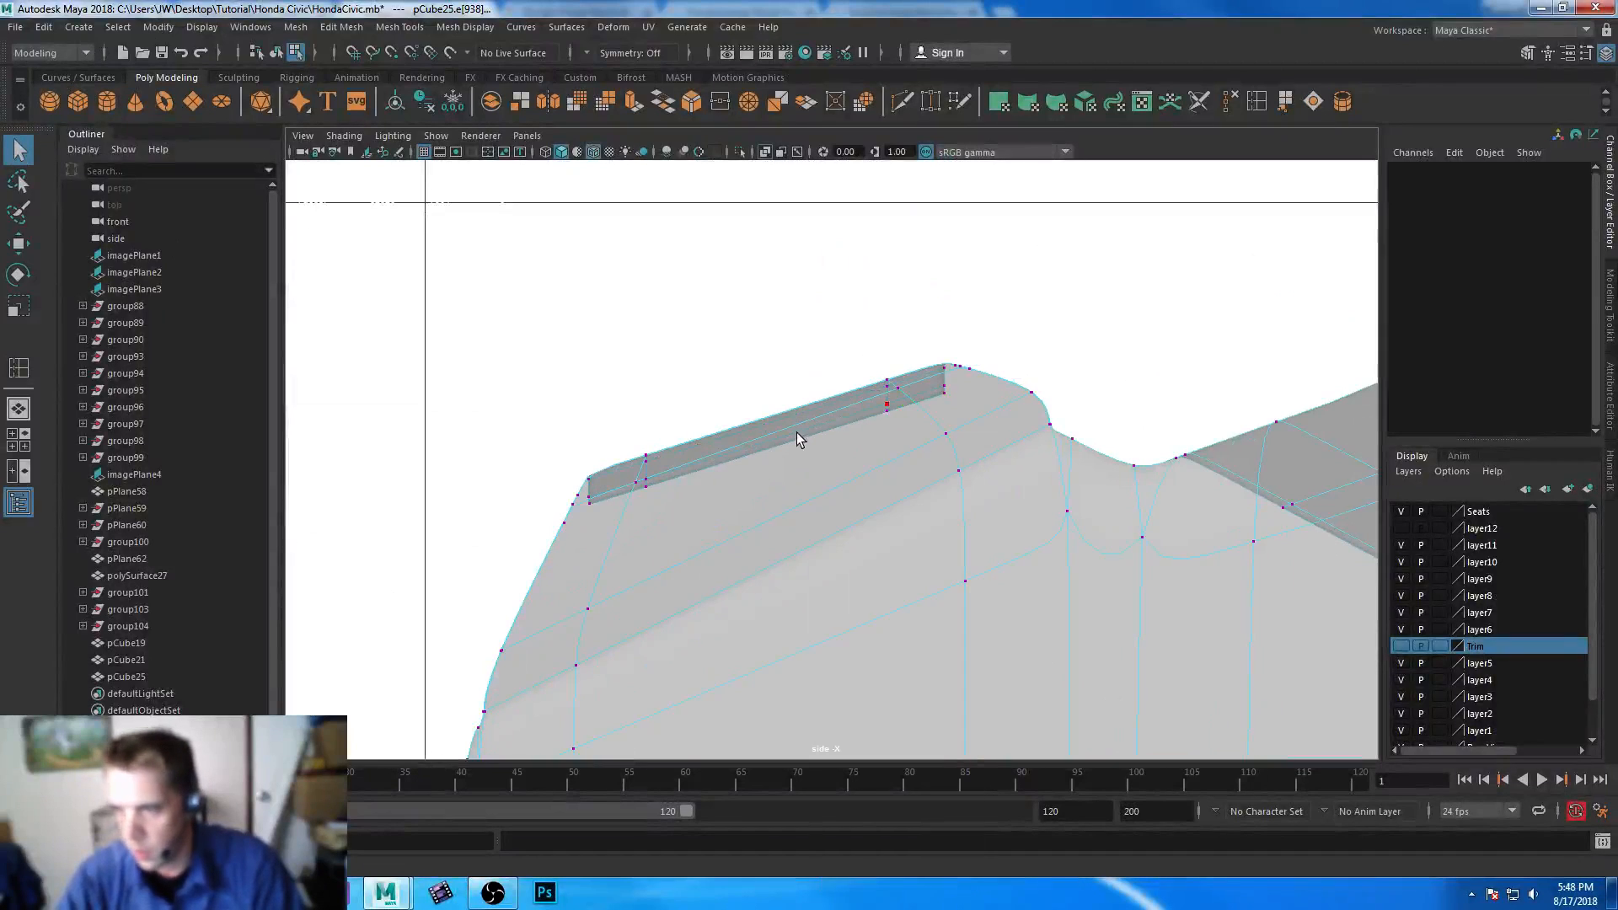
drag(700, 542, 699, 540)
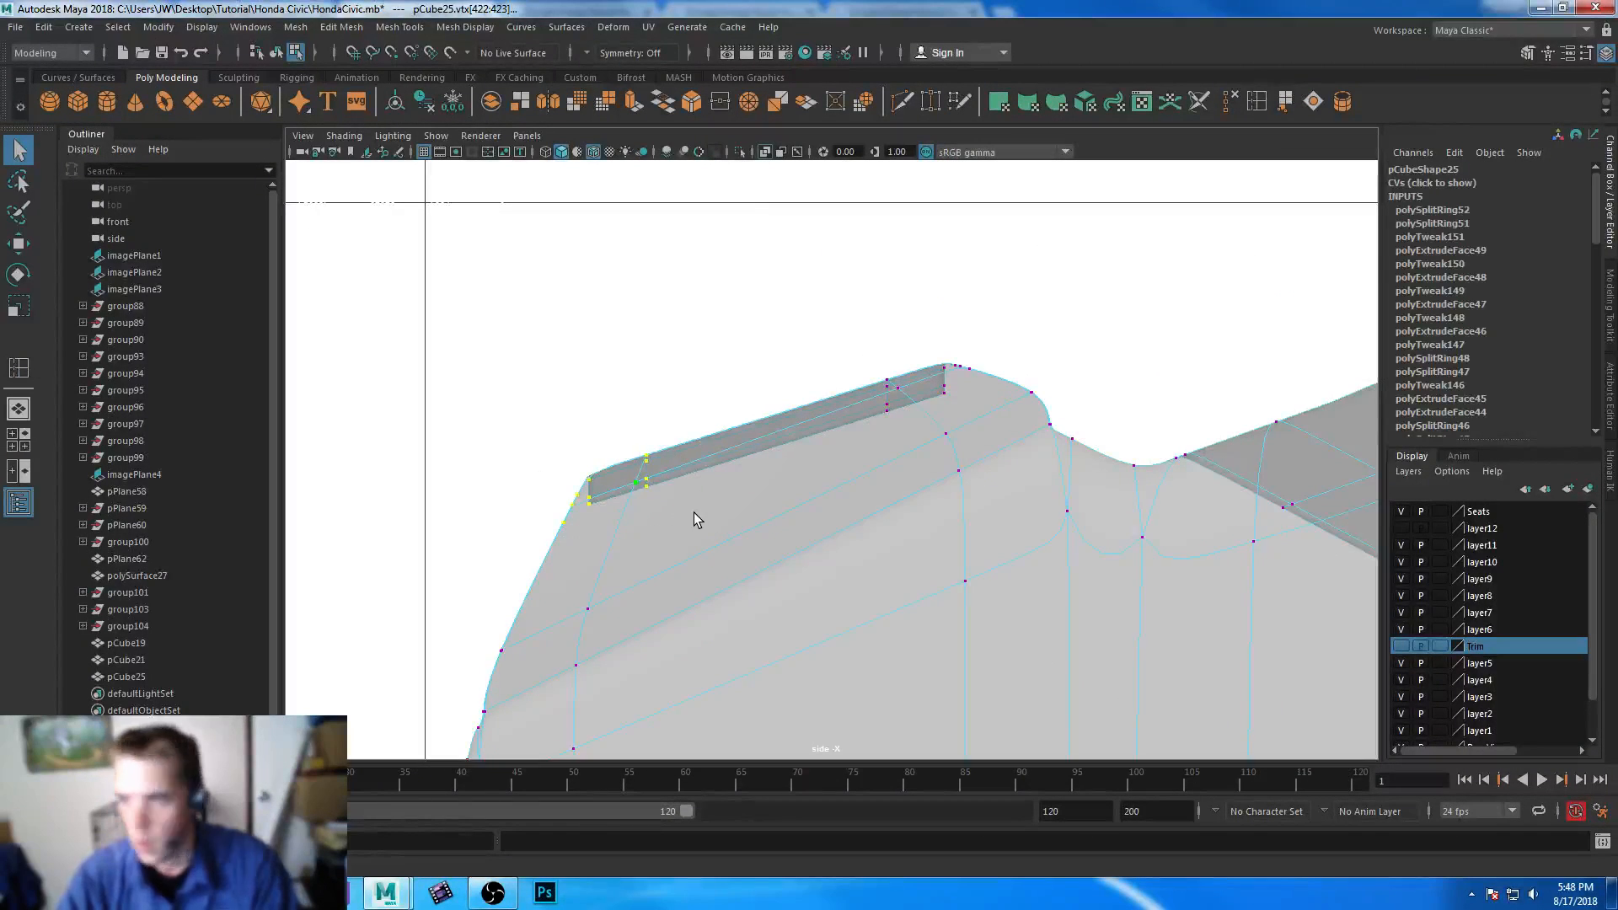
key(w)
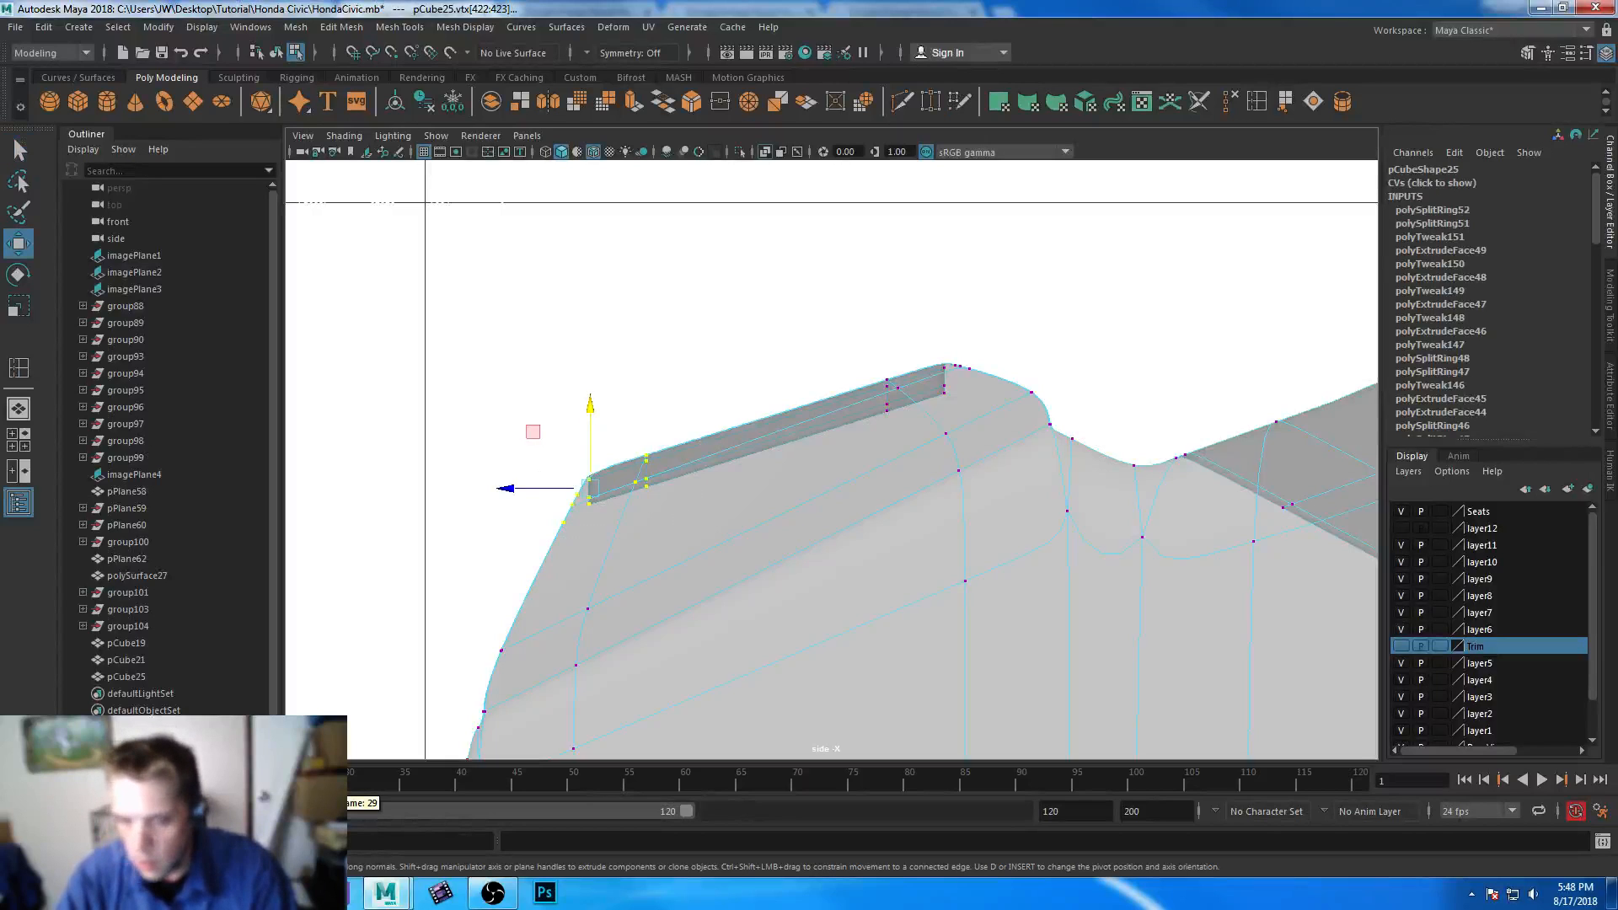
key(alt+Tab)
key(alt+Tab)
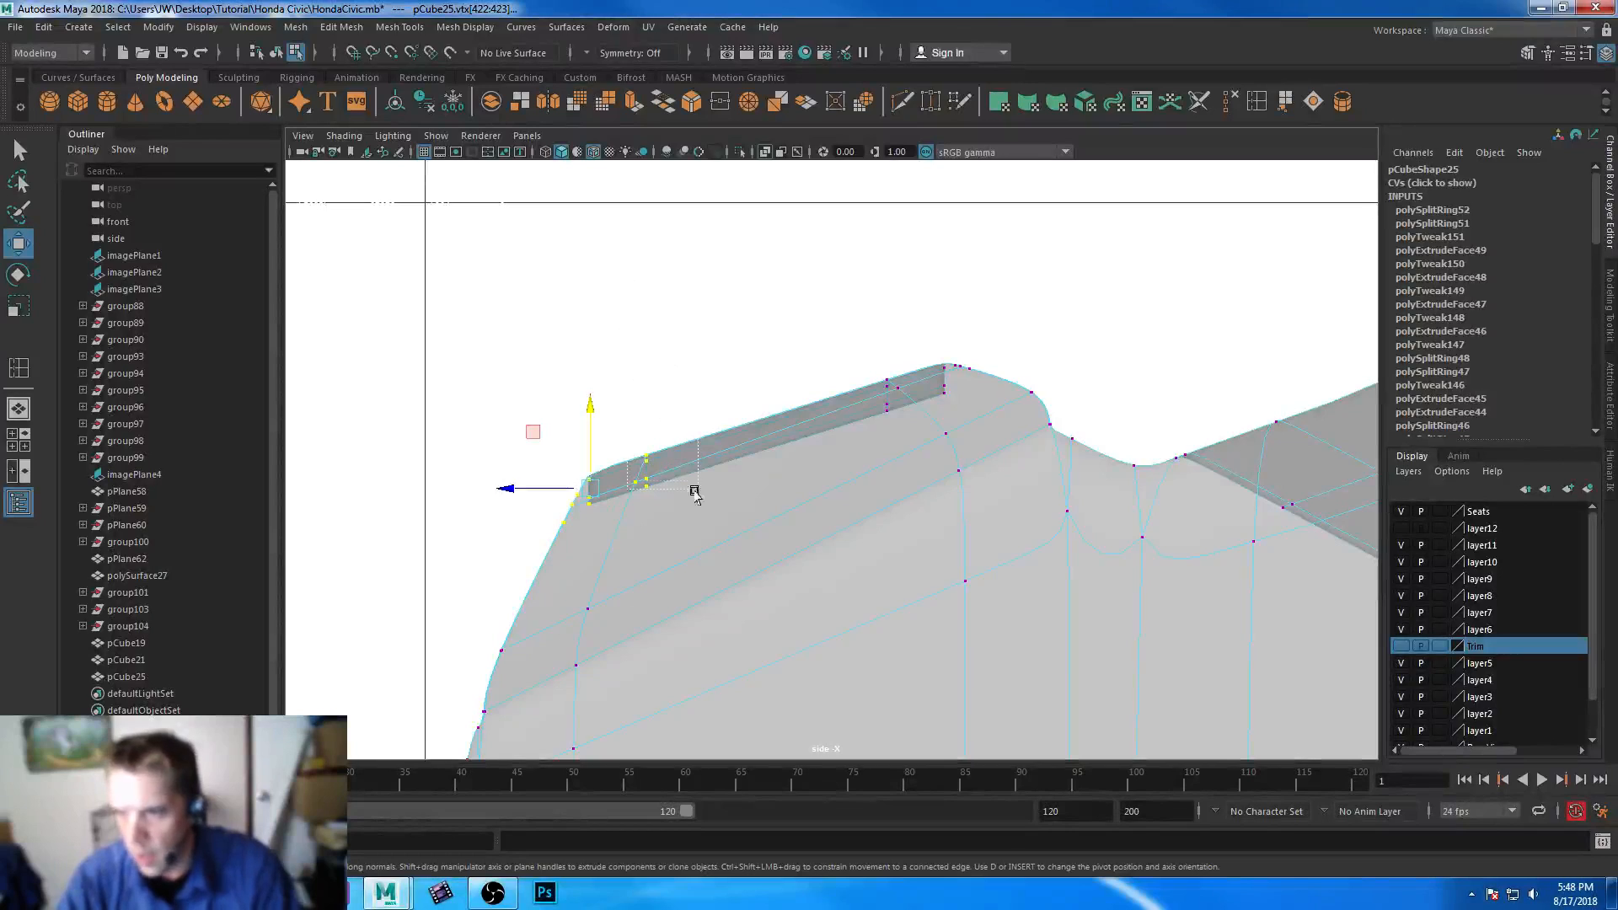
shift+drag(891, 431, 893, 433)
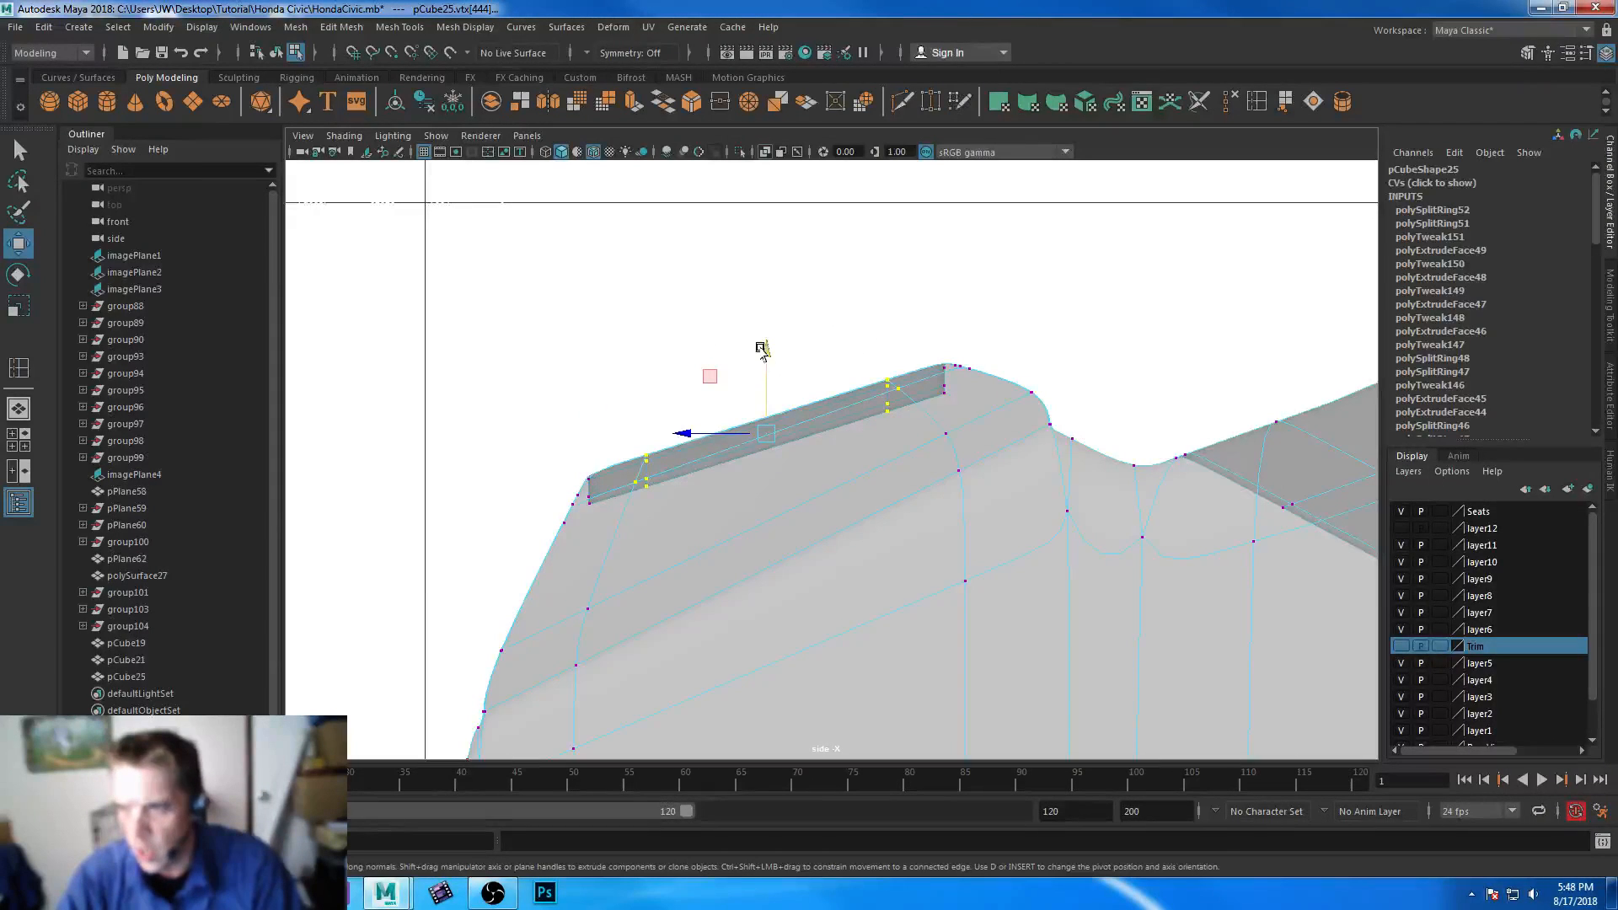
drag(762, 350, 765, 340)
Step: Scale the selected slot vertices closer together in length and height, and raise them to arch the block's top
key(r)
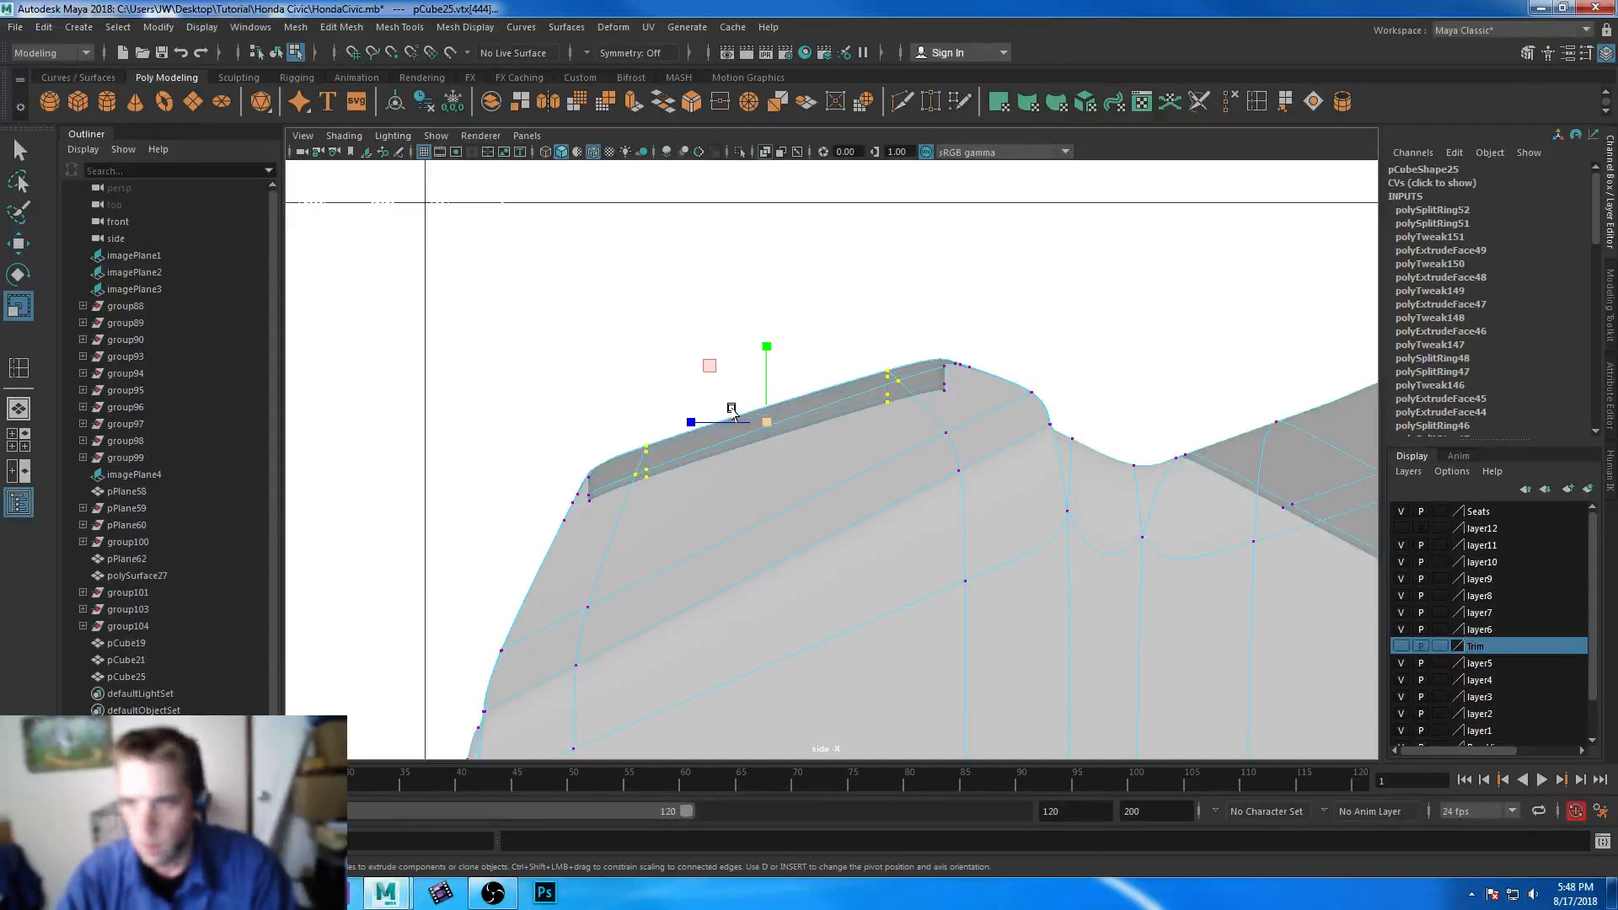
drag(693, 422, 734, 424)
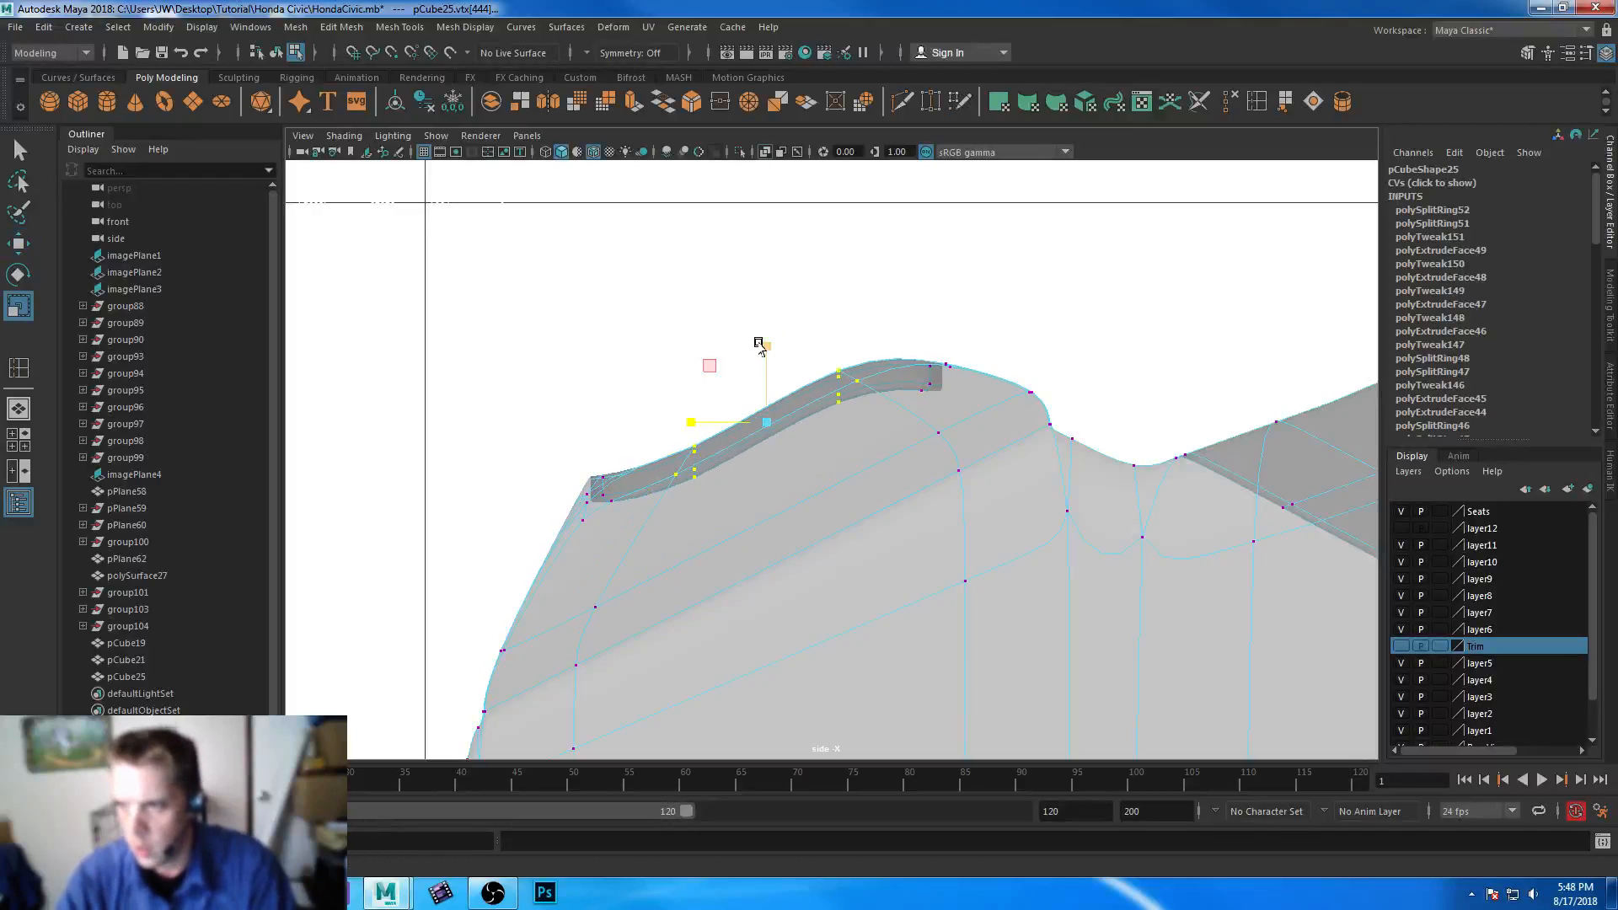
drag(761, 346, 764, 390)
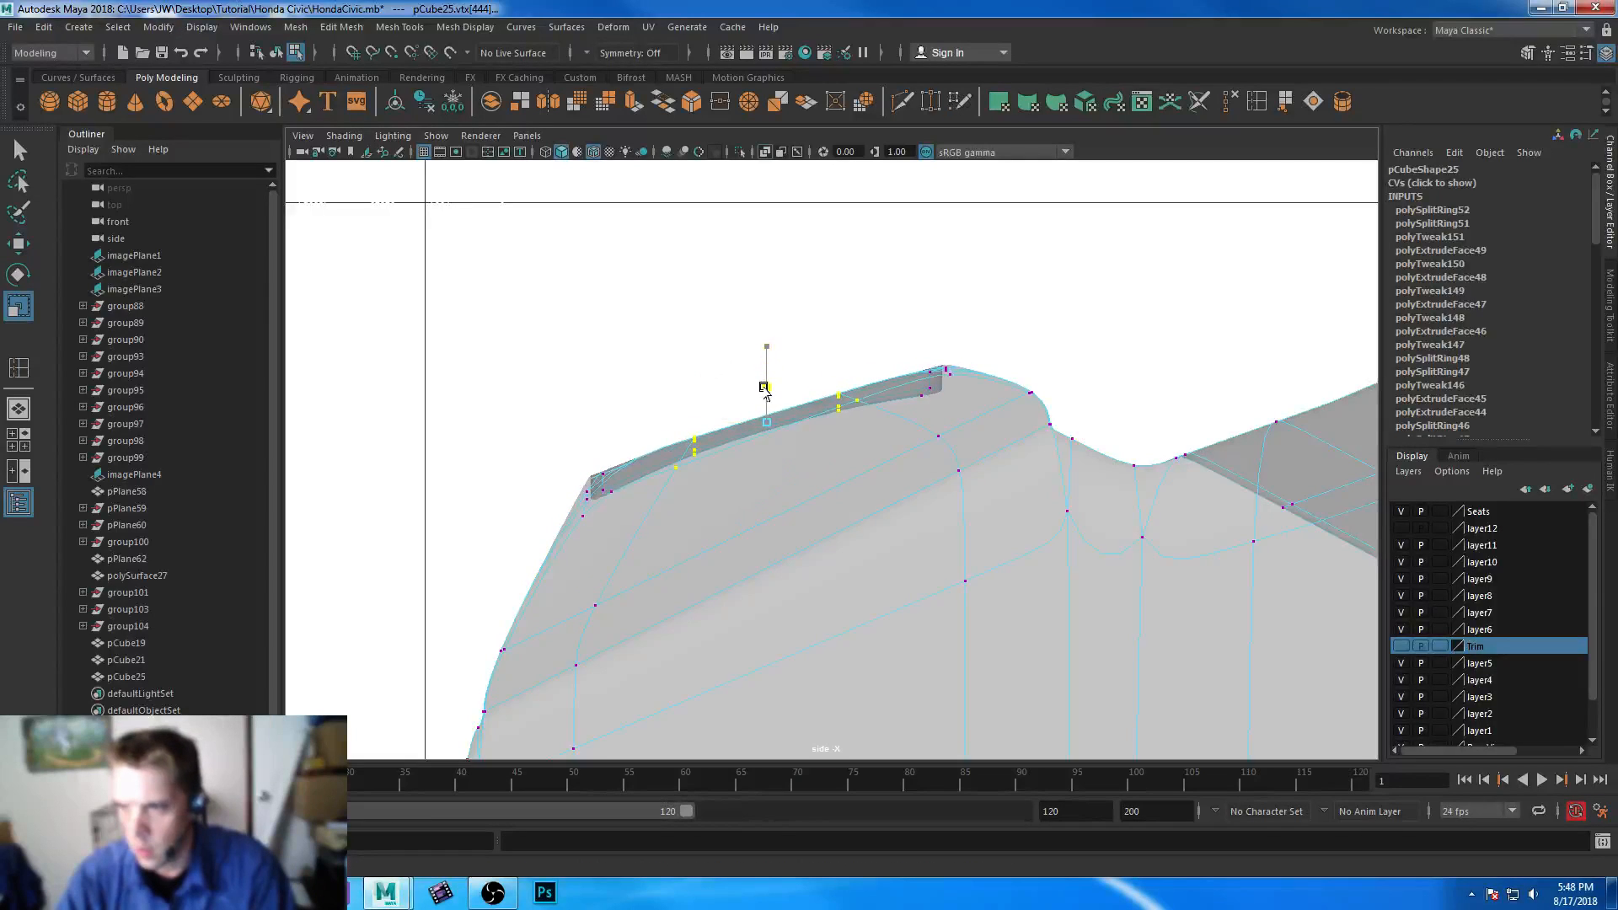
key(w)
drag(766, 344, 764, 321)
Step: Return to the perspective view in object mode, deselect the console and examine the smoothed shifter block and slot from several angles
key(space)
key(space)
alt+drag(846, 409, 944, 483)
right_drag(944, 483, 1026, 394)
alt+drag(1026, 393, 796, 404)
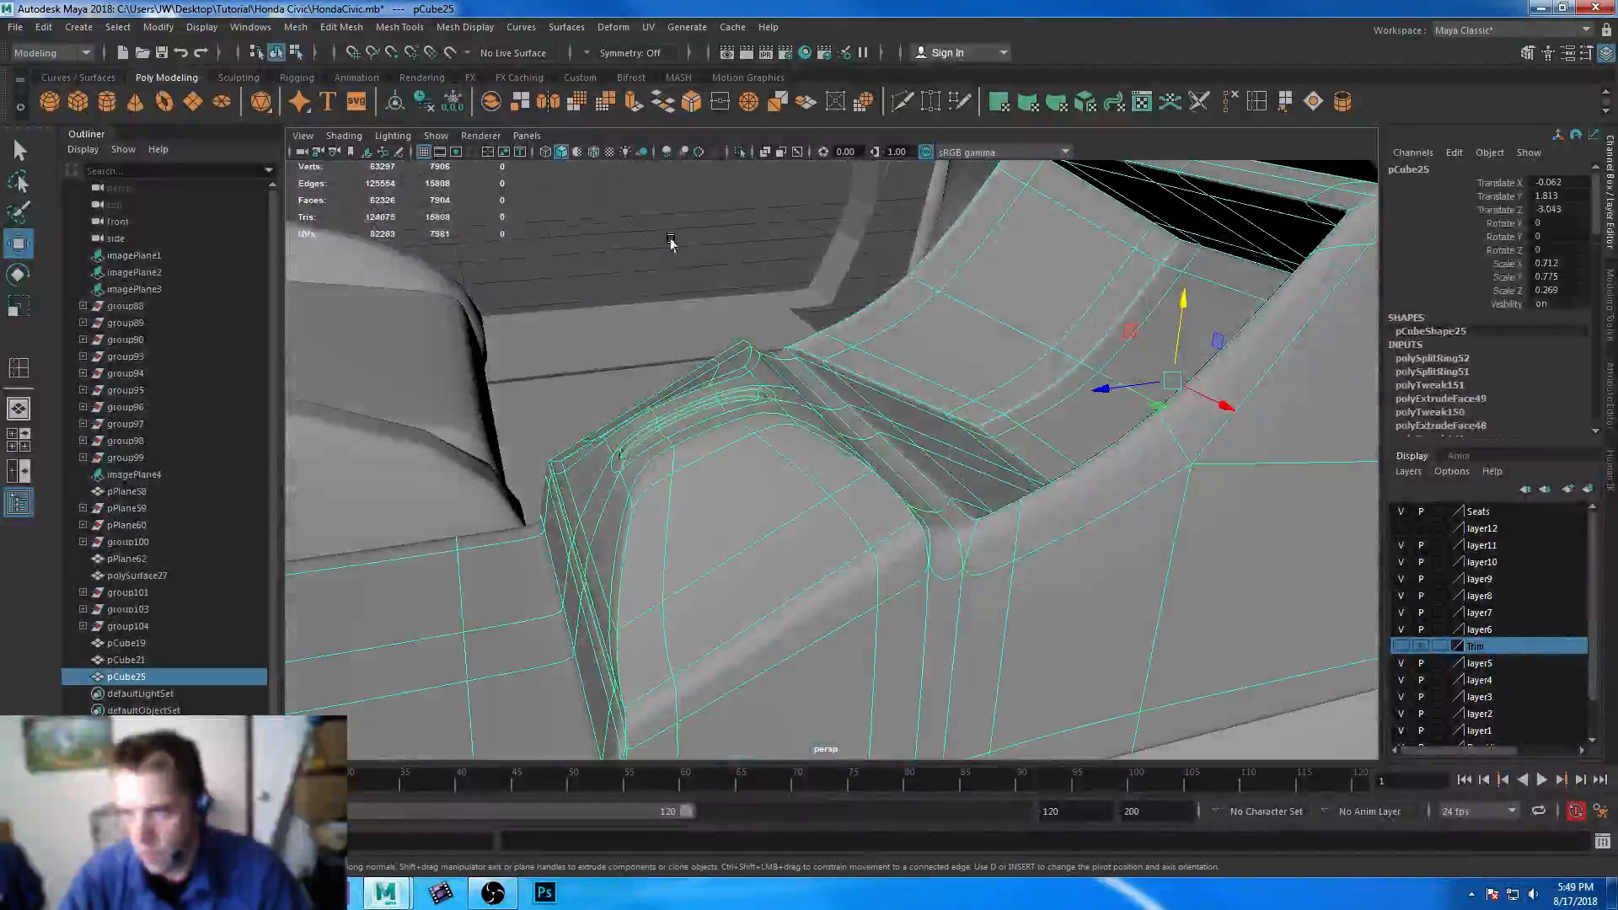
click(668, 245)
alt+drag(618, 374, 770, 518)
click(762, 505)
click(368, 292)
alt+drag(505, 514, 649, 518)
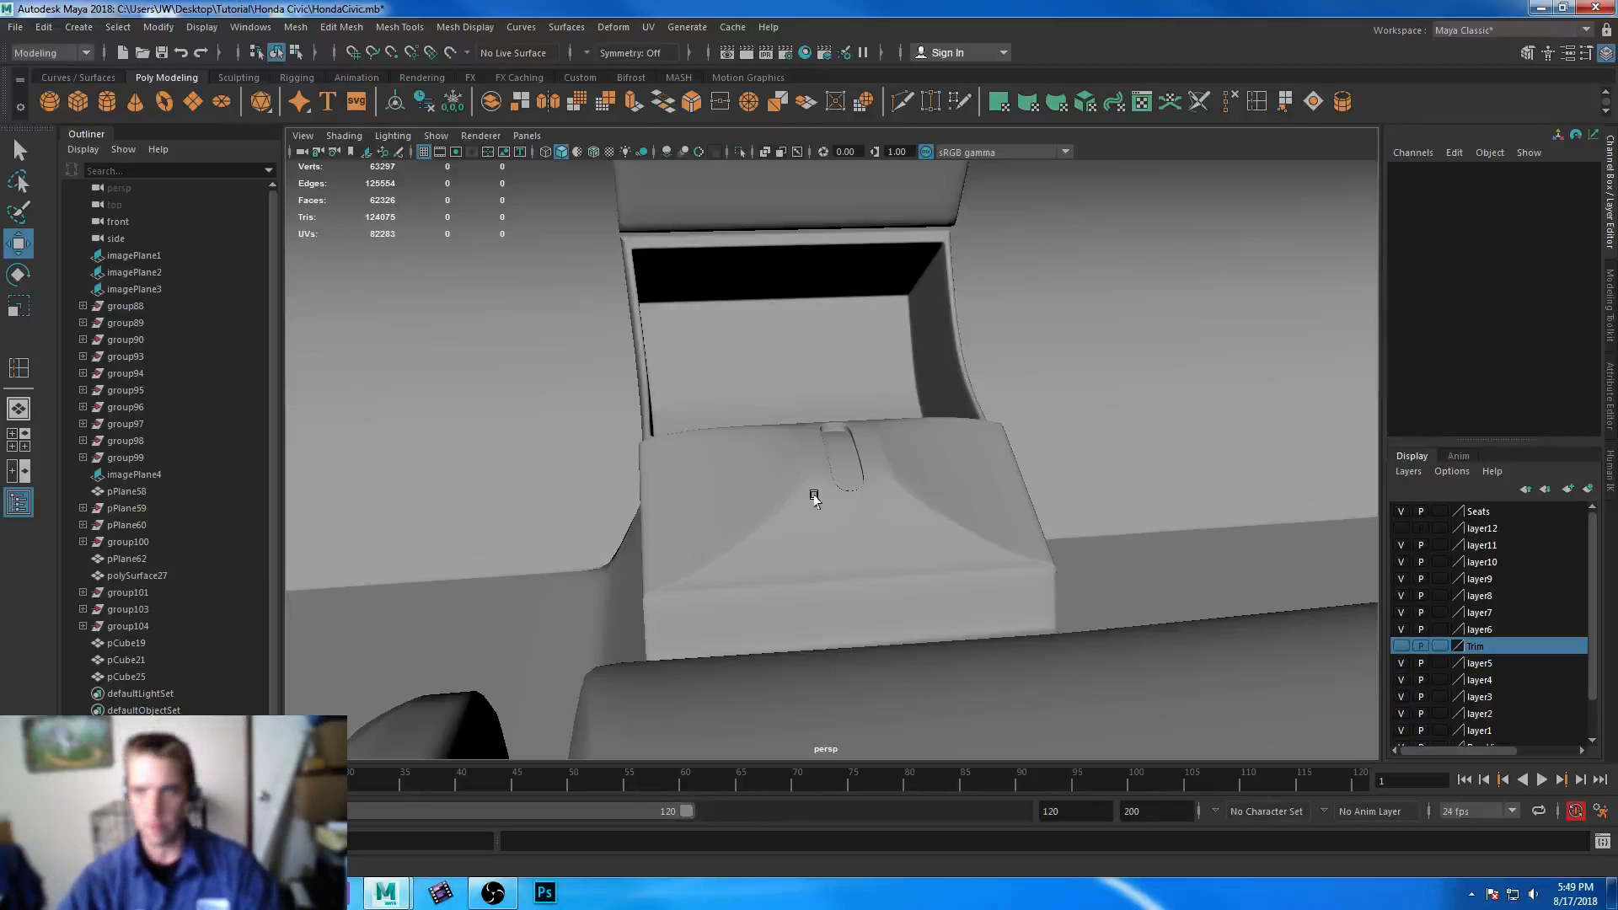
alt+drag(815, 491, 521, 863)
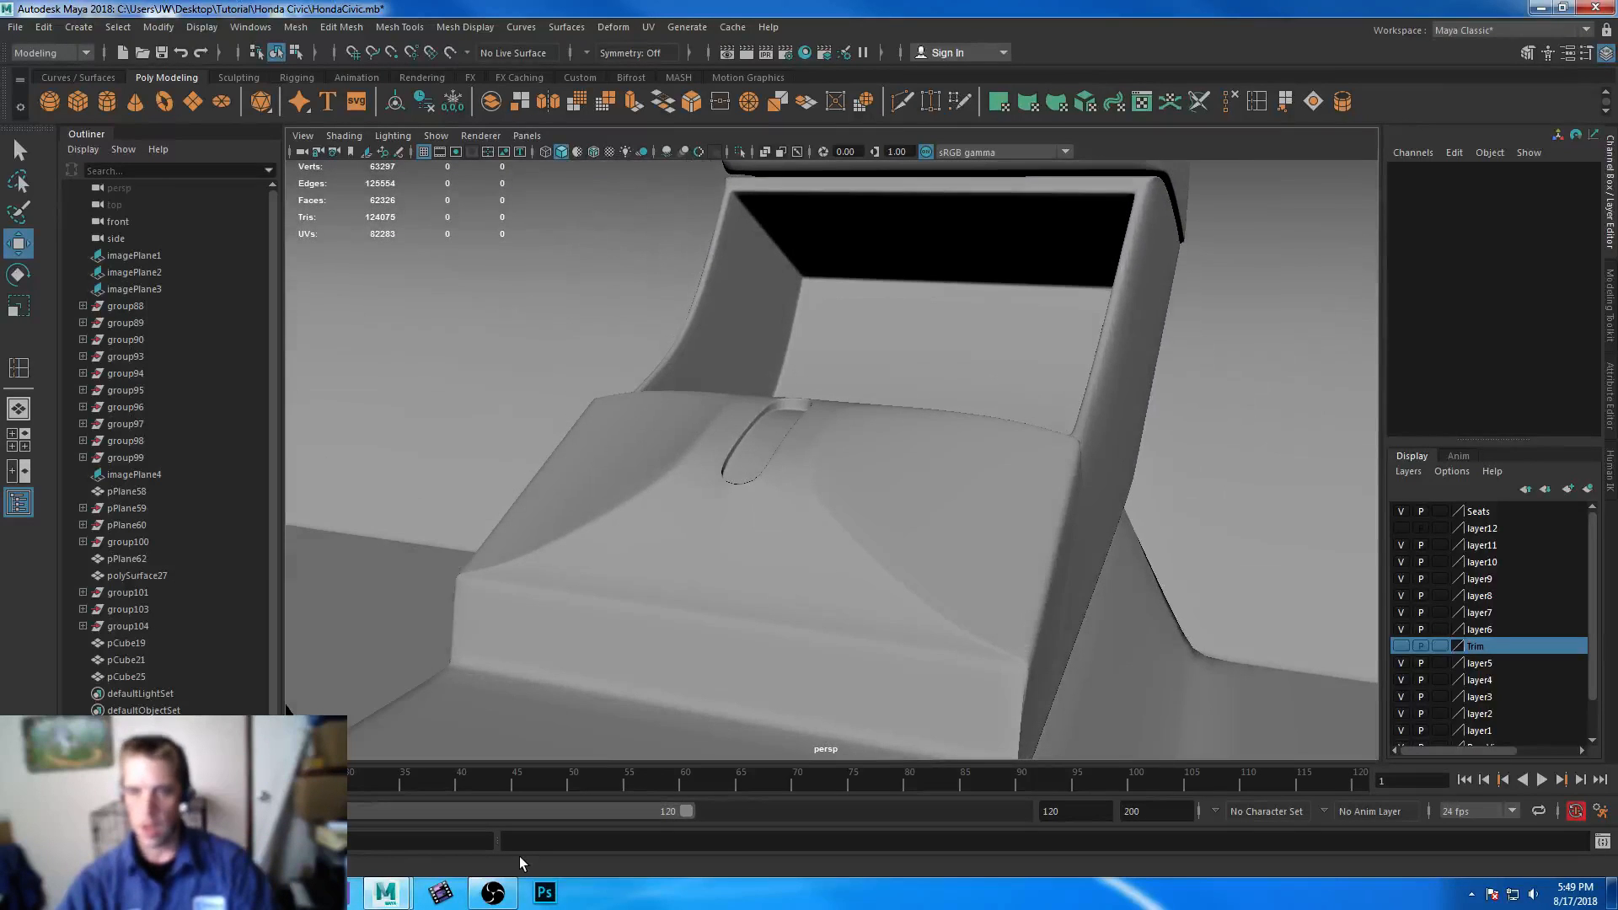
Step: Check the shifter area in the browser's Civic dashboard reference photo and switch back to Maya
click(229, 893)
click(265, 813)
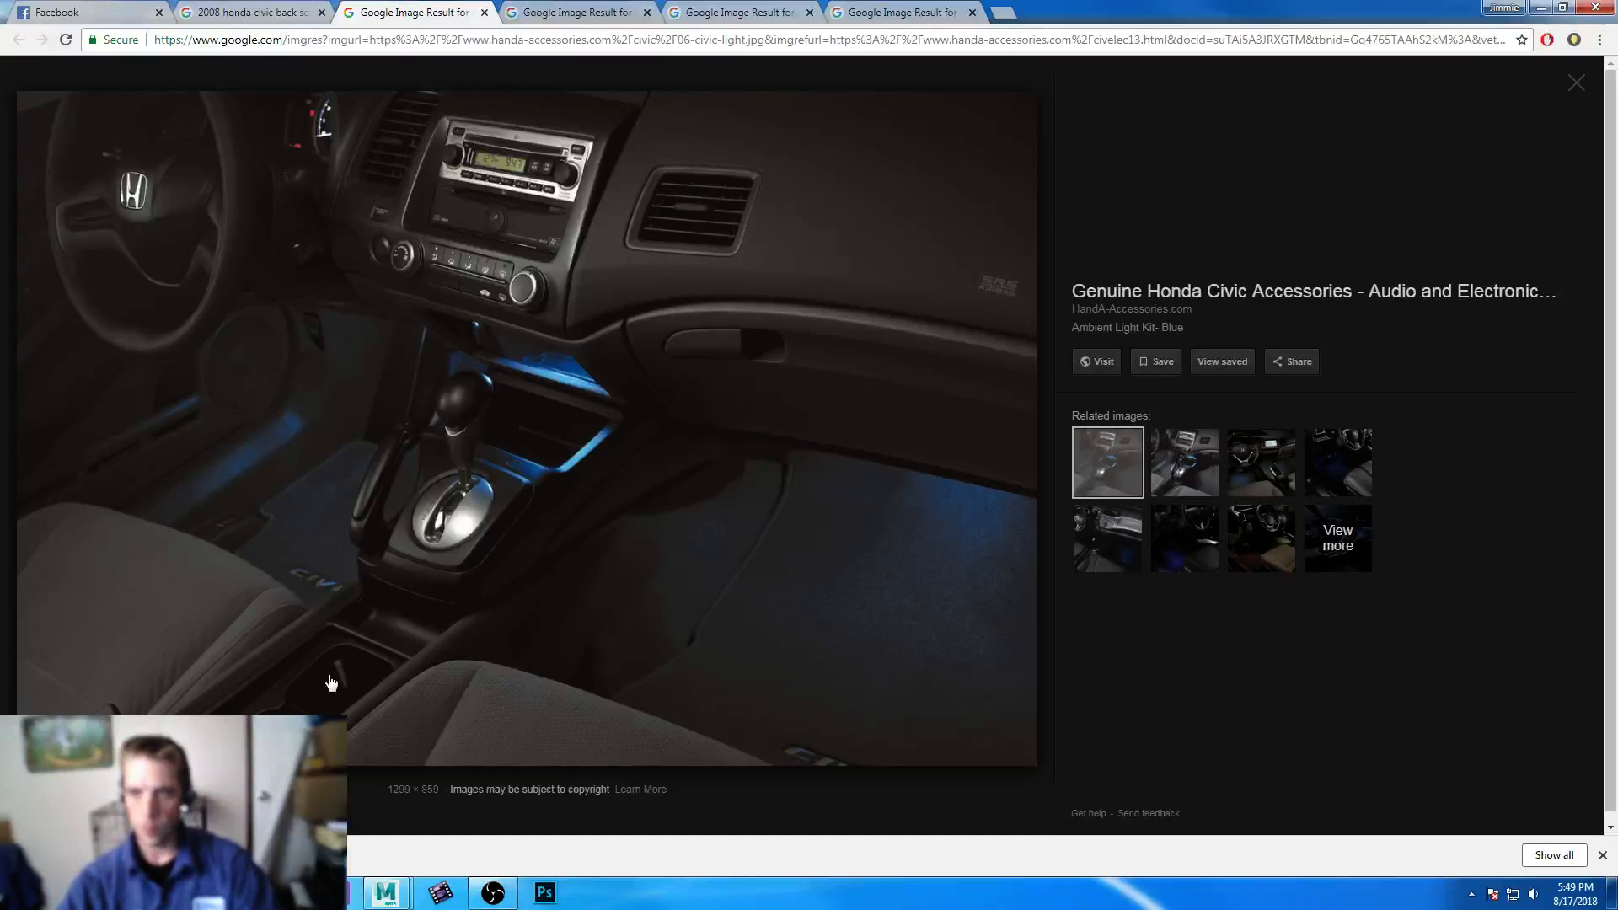
key(alt+Tab)
Step: Create a polygon sphere of radius 1 on the open grid beside the car
alt+drag(700, 661, 918, 552)
alt+right_drag(918, 553, 802, 495)
alt+drag(912, 555, 472, 283)
shift+right_drag(891, 430, 919, 496)
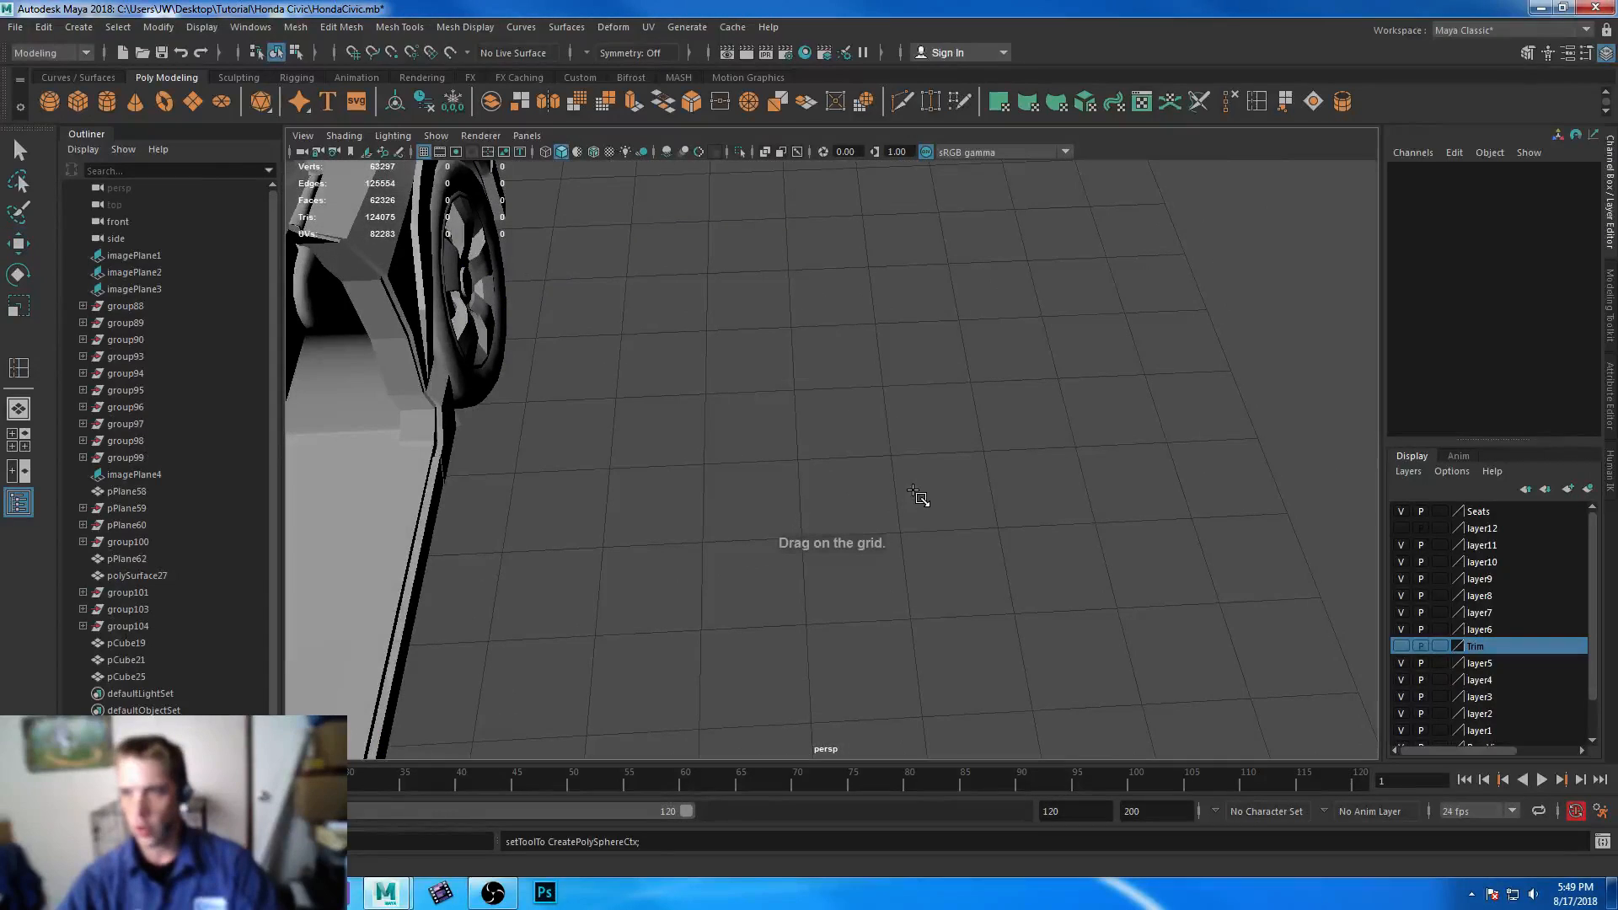
click(789, 443)
alt+right_drag(925, 416, 1003, 563)
alt+drag(1003, 563, 959, 529)
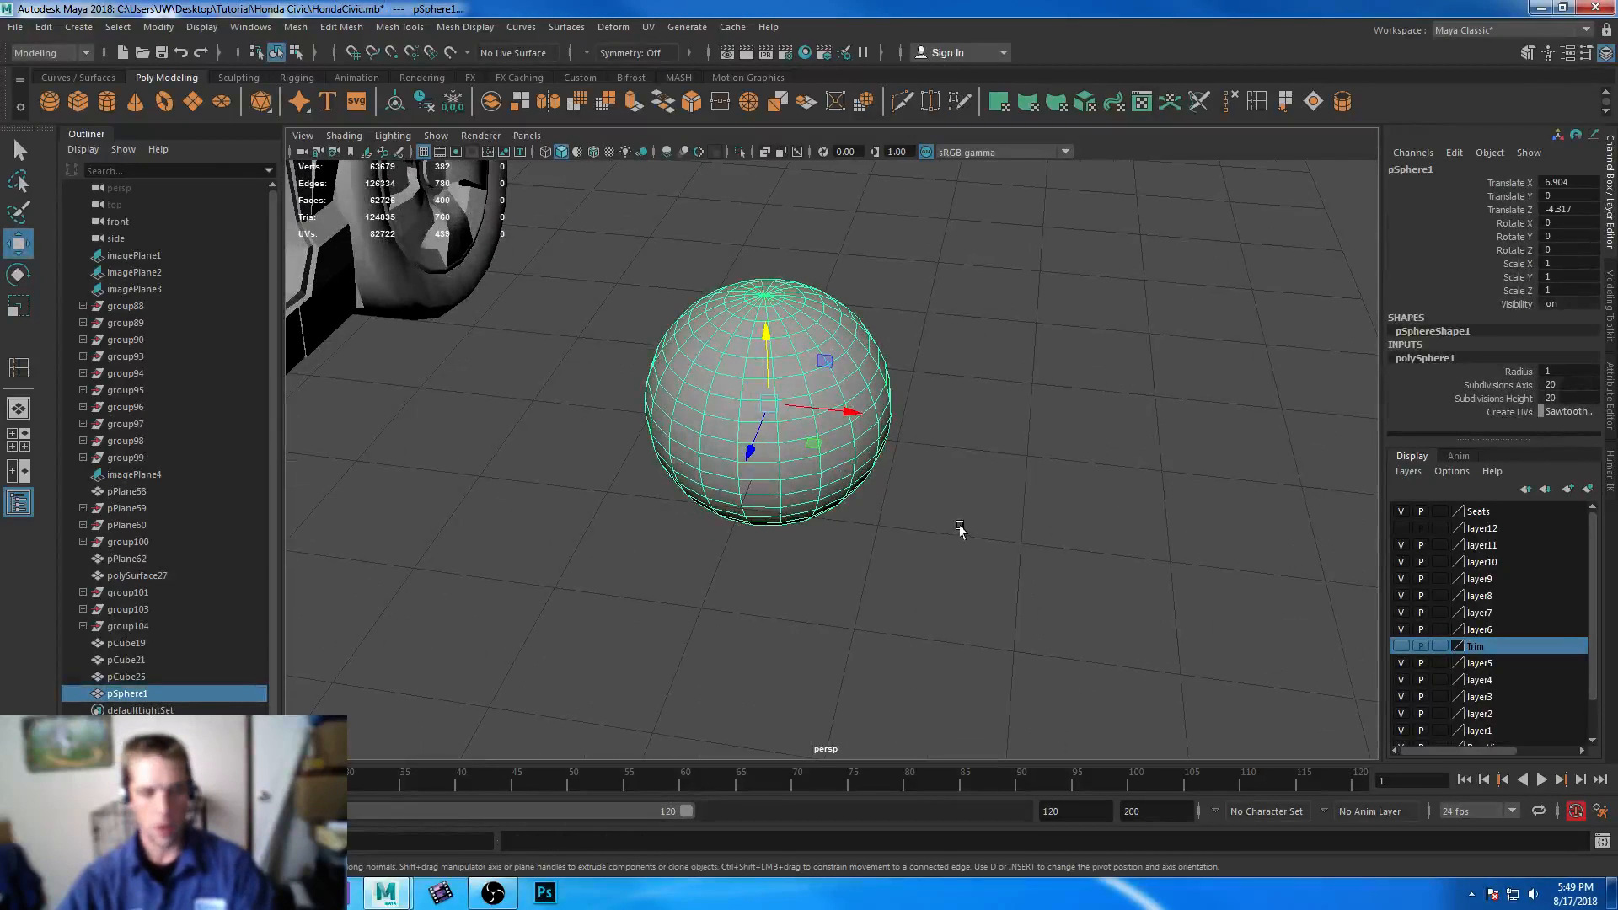
Step: Set the sphere's Rotate Z to 90 and flatten it vertically to a Scale X of about 0.426
key(e)
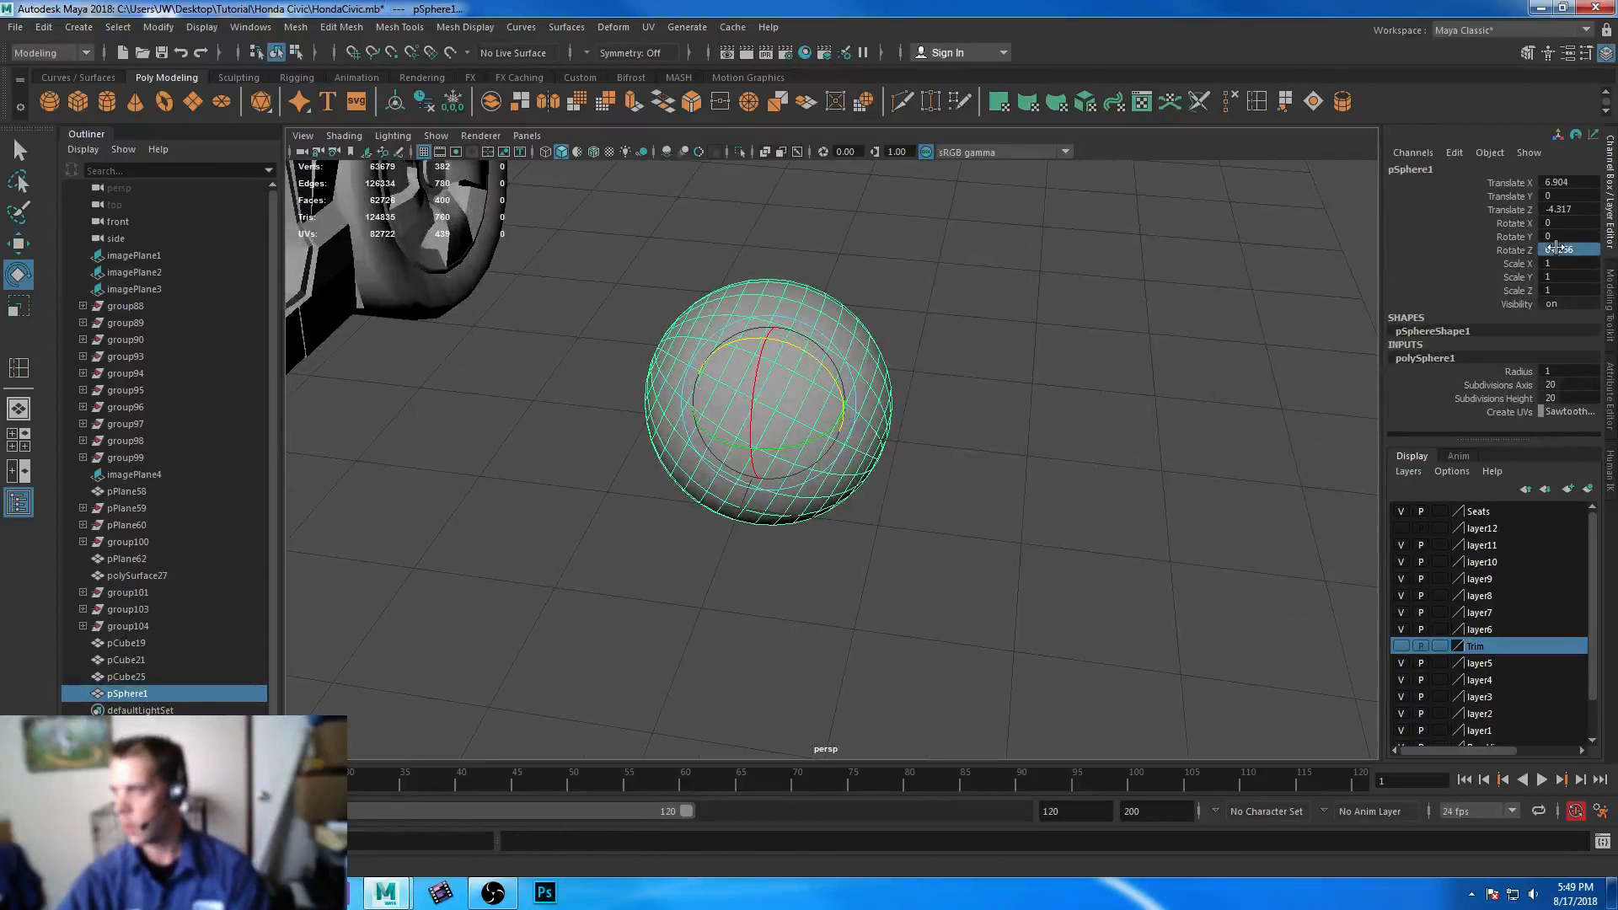
text(90)
key(Return)
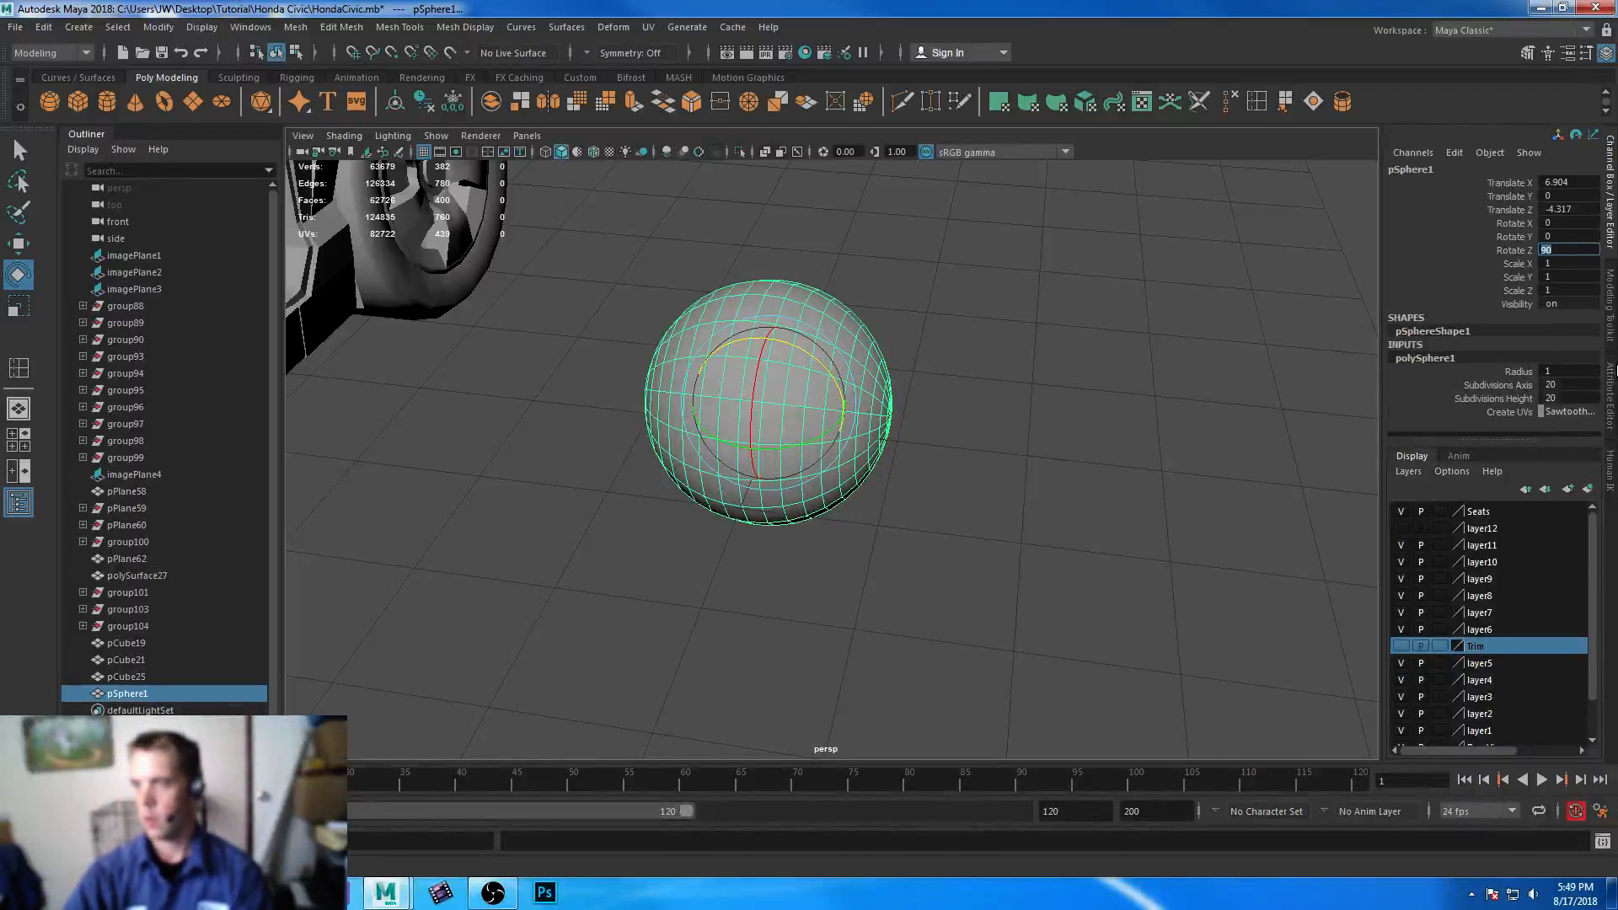
text(0)
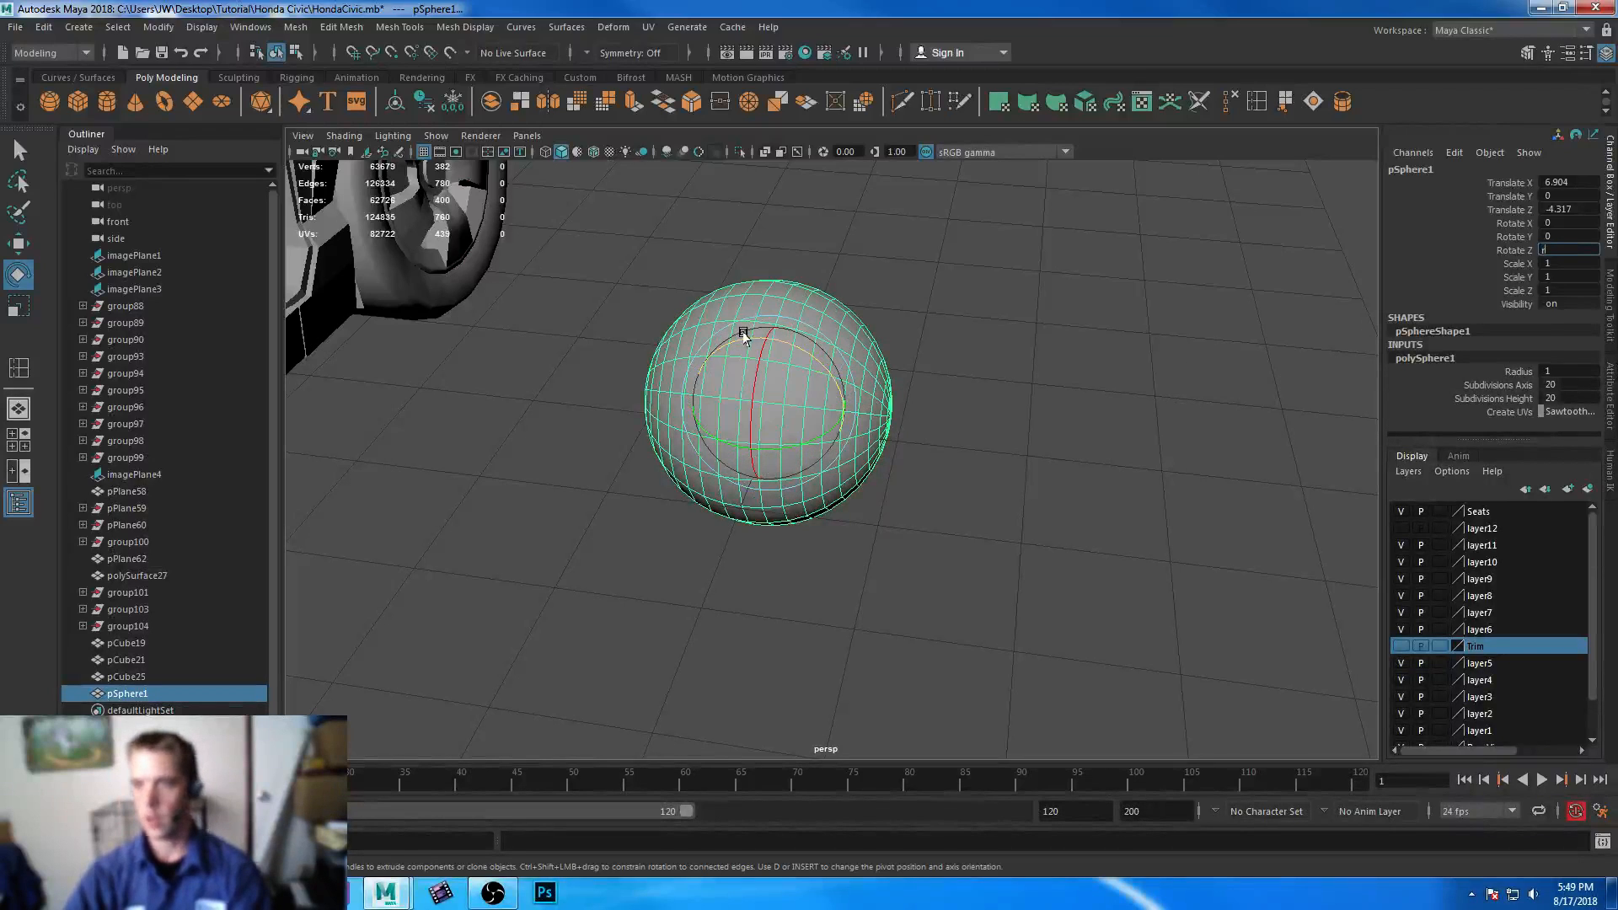
alt+middle_drag(998, 343, 1015, 340)
key(r)
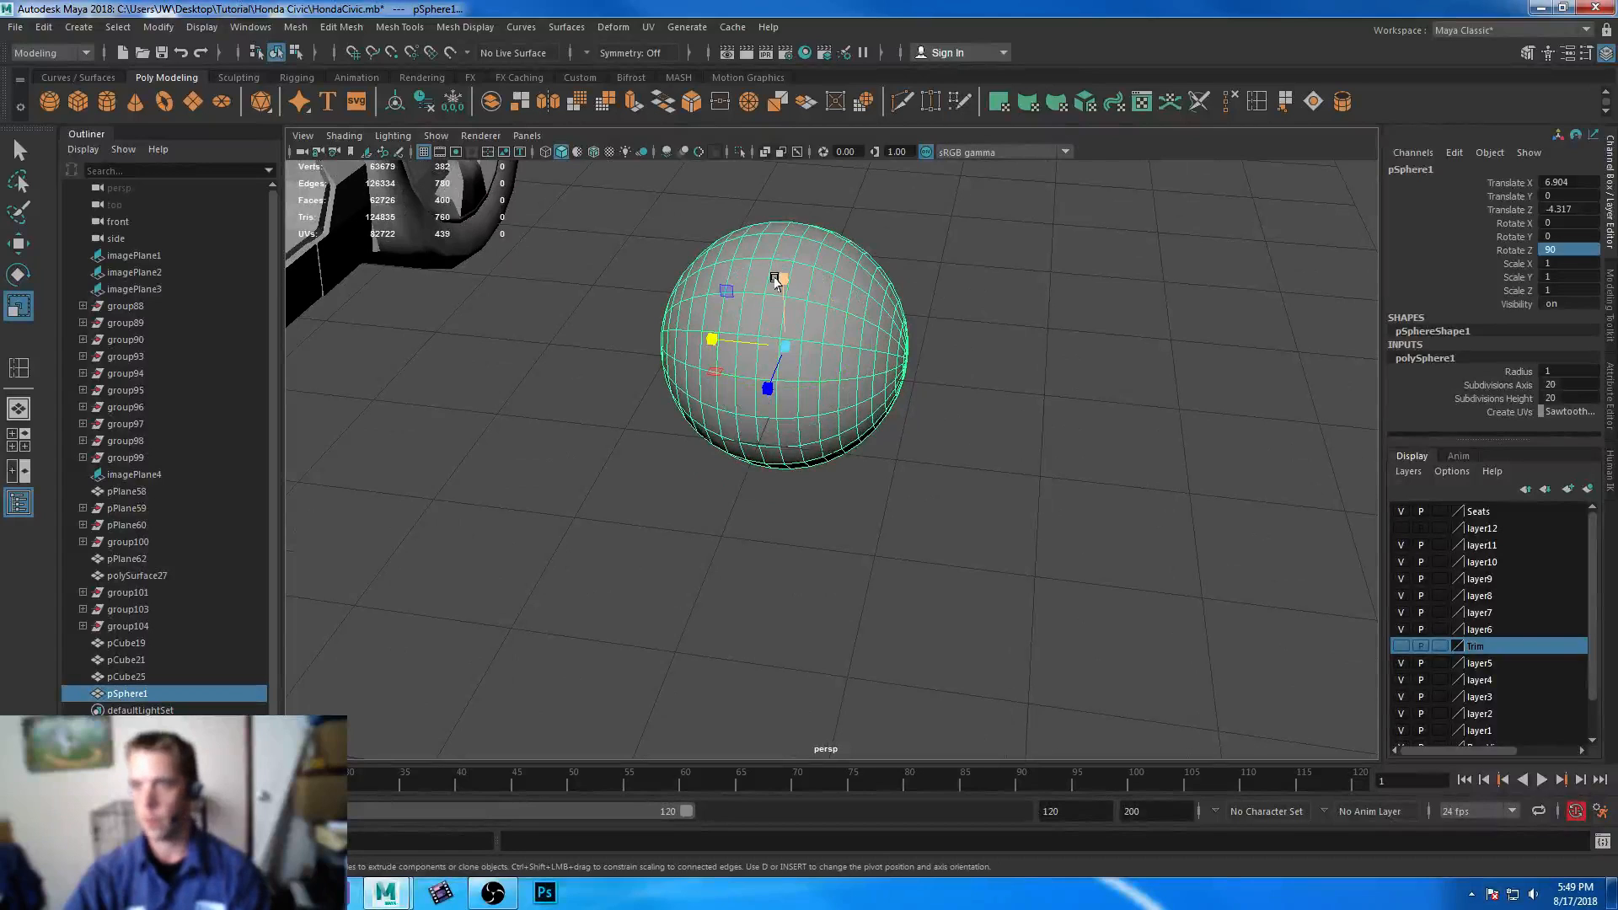
drag(775, 280, 777, 337)
Step: In the side view, select the faces of the flattened sphere's lower half and delete them to leave a dome
key(space)
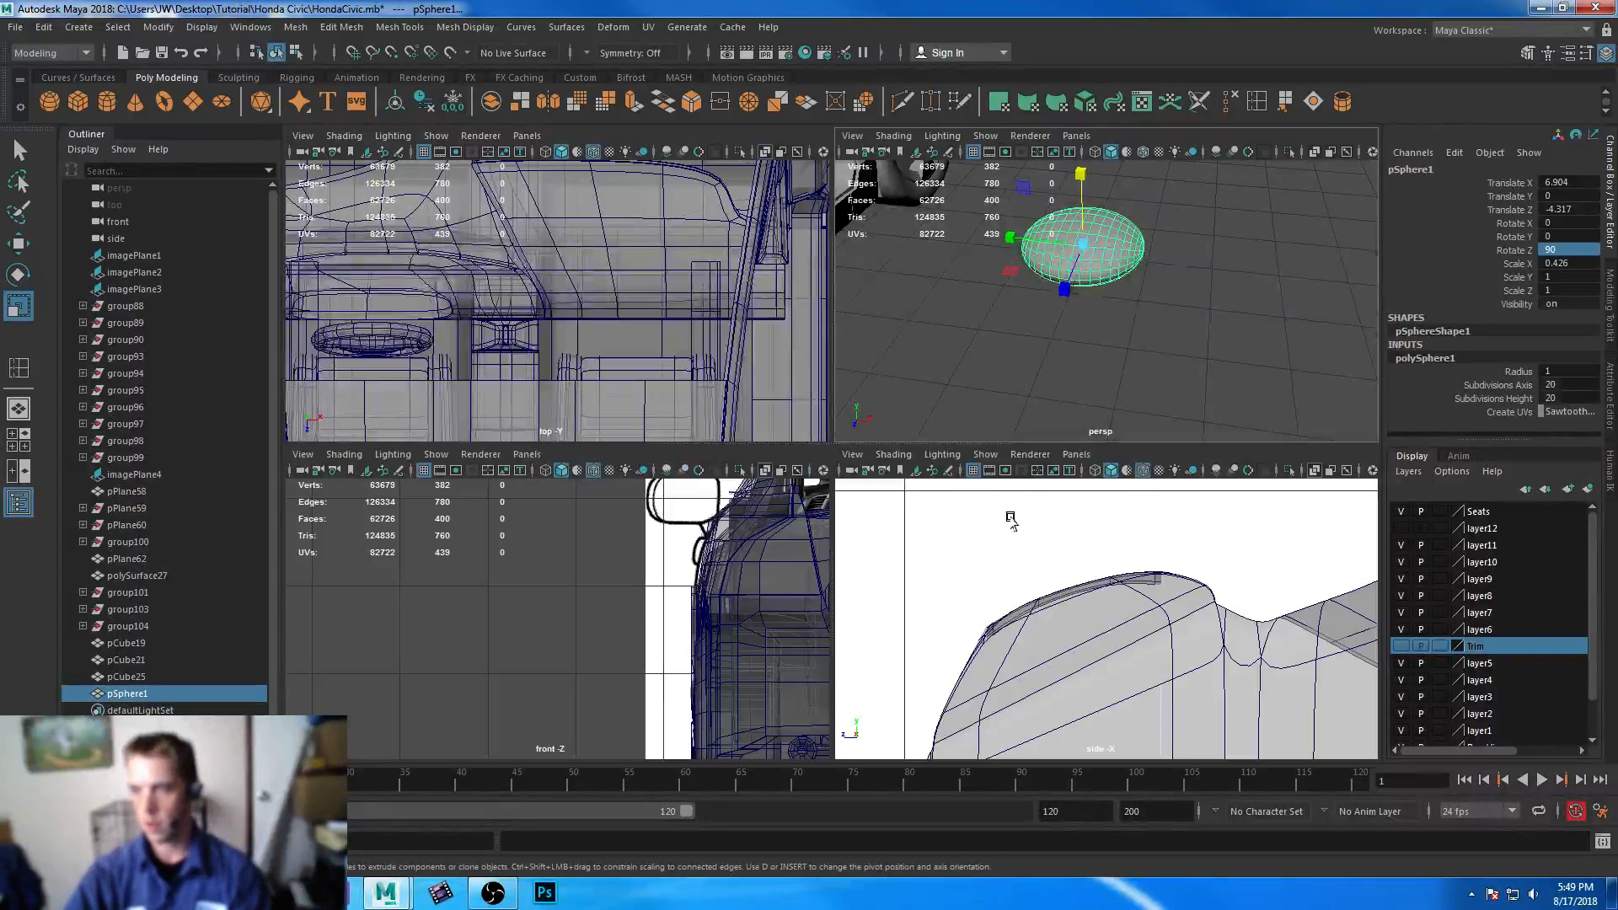
key(space)
alt+right_drag(997, 545, 691, 480)
alt+middle_drag(919, 556, 864, 488)
alt+right_drag(876, 505, 1125, 758)
right_drag(968, 476, 969, 525)
drag(721, 595, 1231, 517)
key(Delete)
alt+right_drag(1099, 545, 1171, 647)
drag(997, 556, 1250, 689)
key(Delete)
key(space)
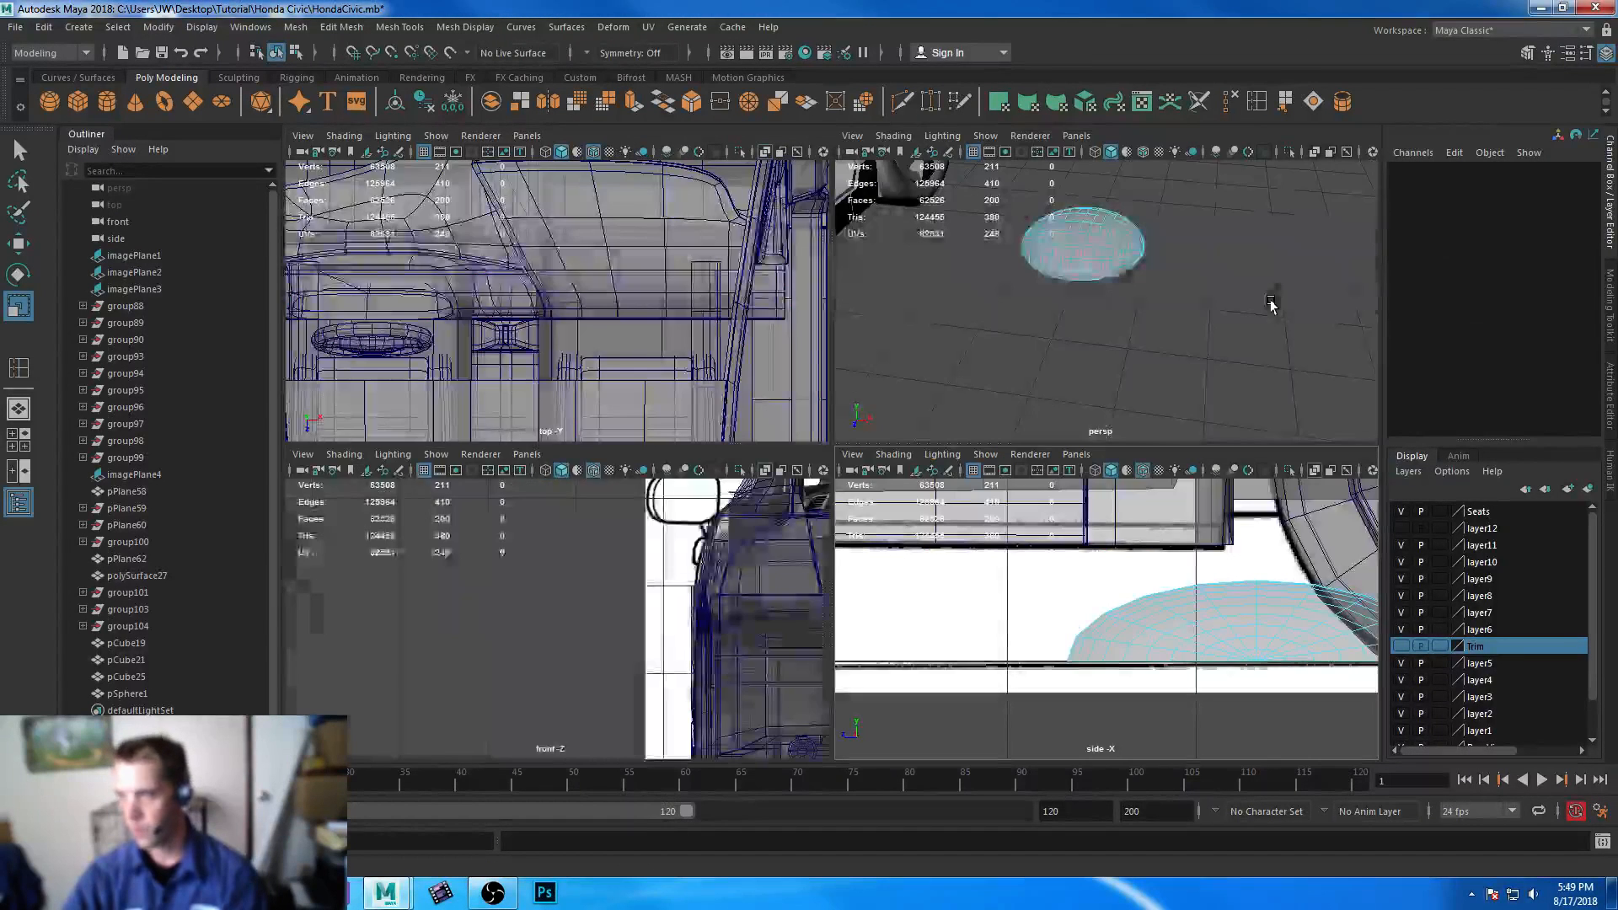
Step: Select a block of 14 faces across the dome's top, extrude it three times while sinking it into a recess, and preview it smoothed
key(space)
alt+right_drag(1273, 304, 990, 472)
alt+drag(1100, 654, 705, 441)
right_click(708, 407)
right_drag(713, 416, 708, 451)
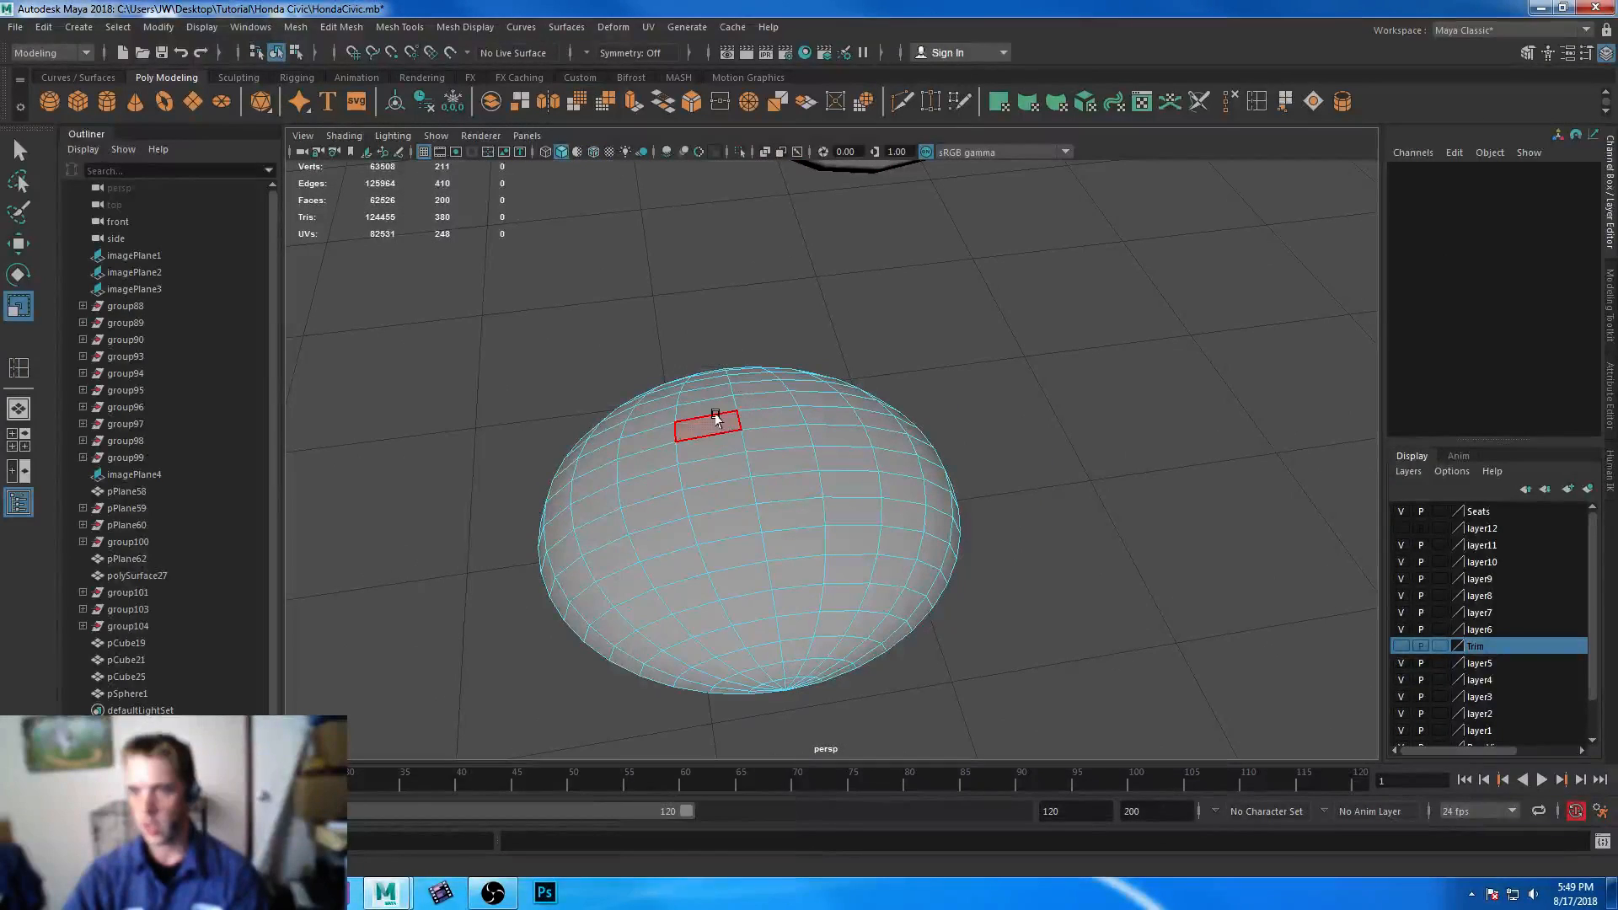
click(713, 409)
shift+click(753, 405)
shift+click(759, 422)
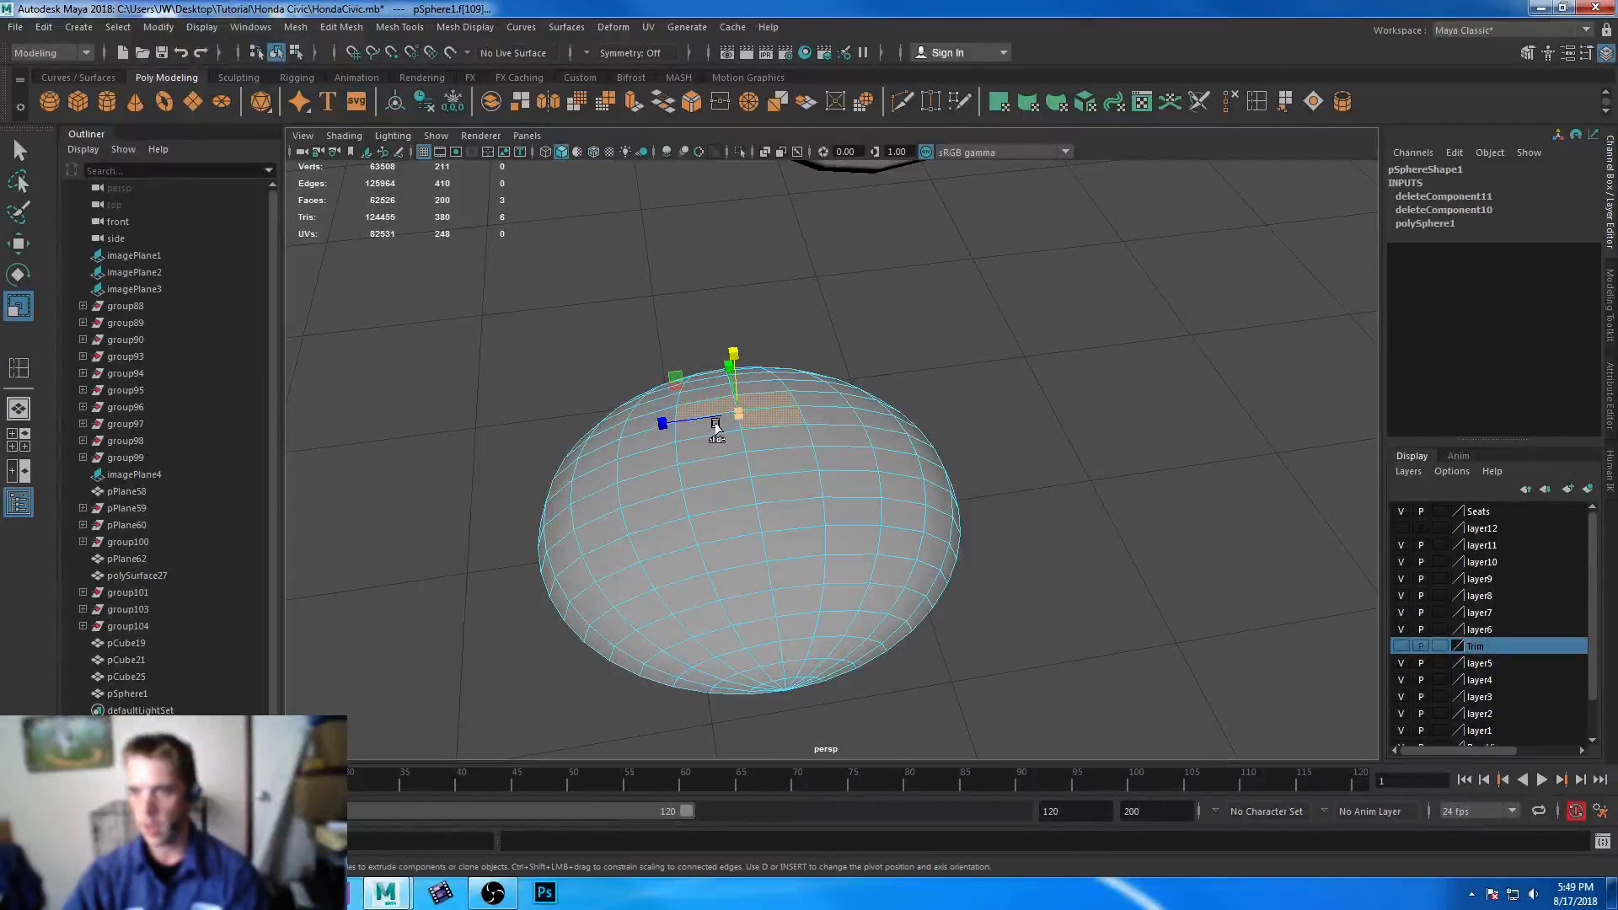
shift+drag(788, 531, 800, 594)
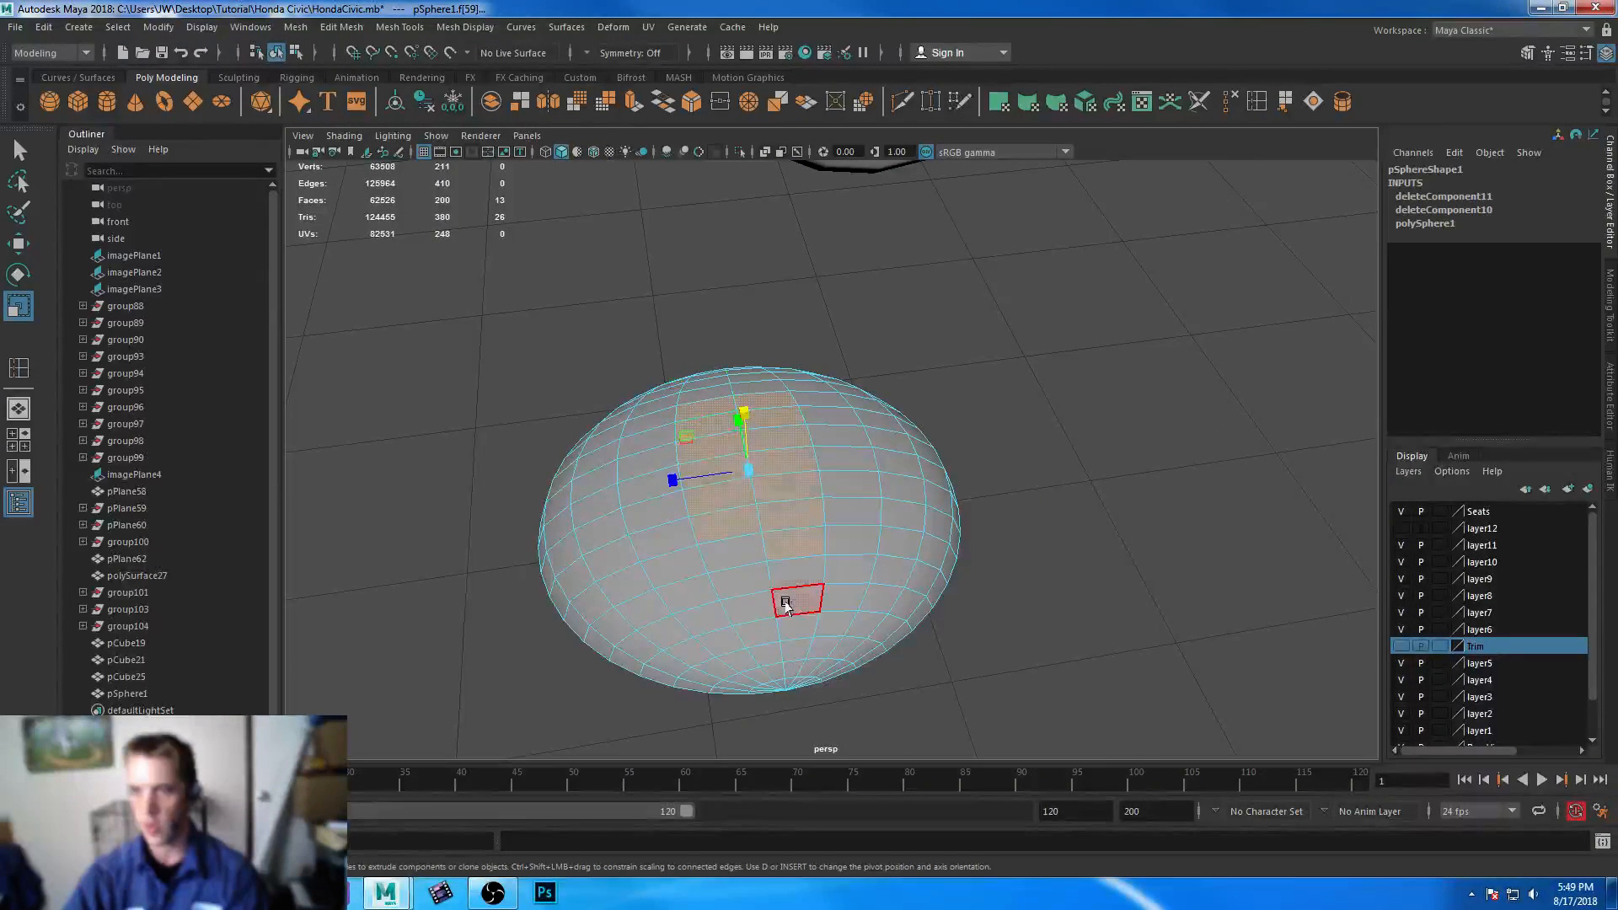
alt+drag(723, 549, 834, 596)
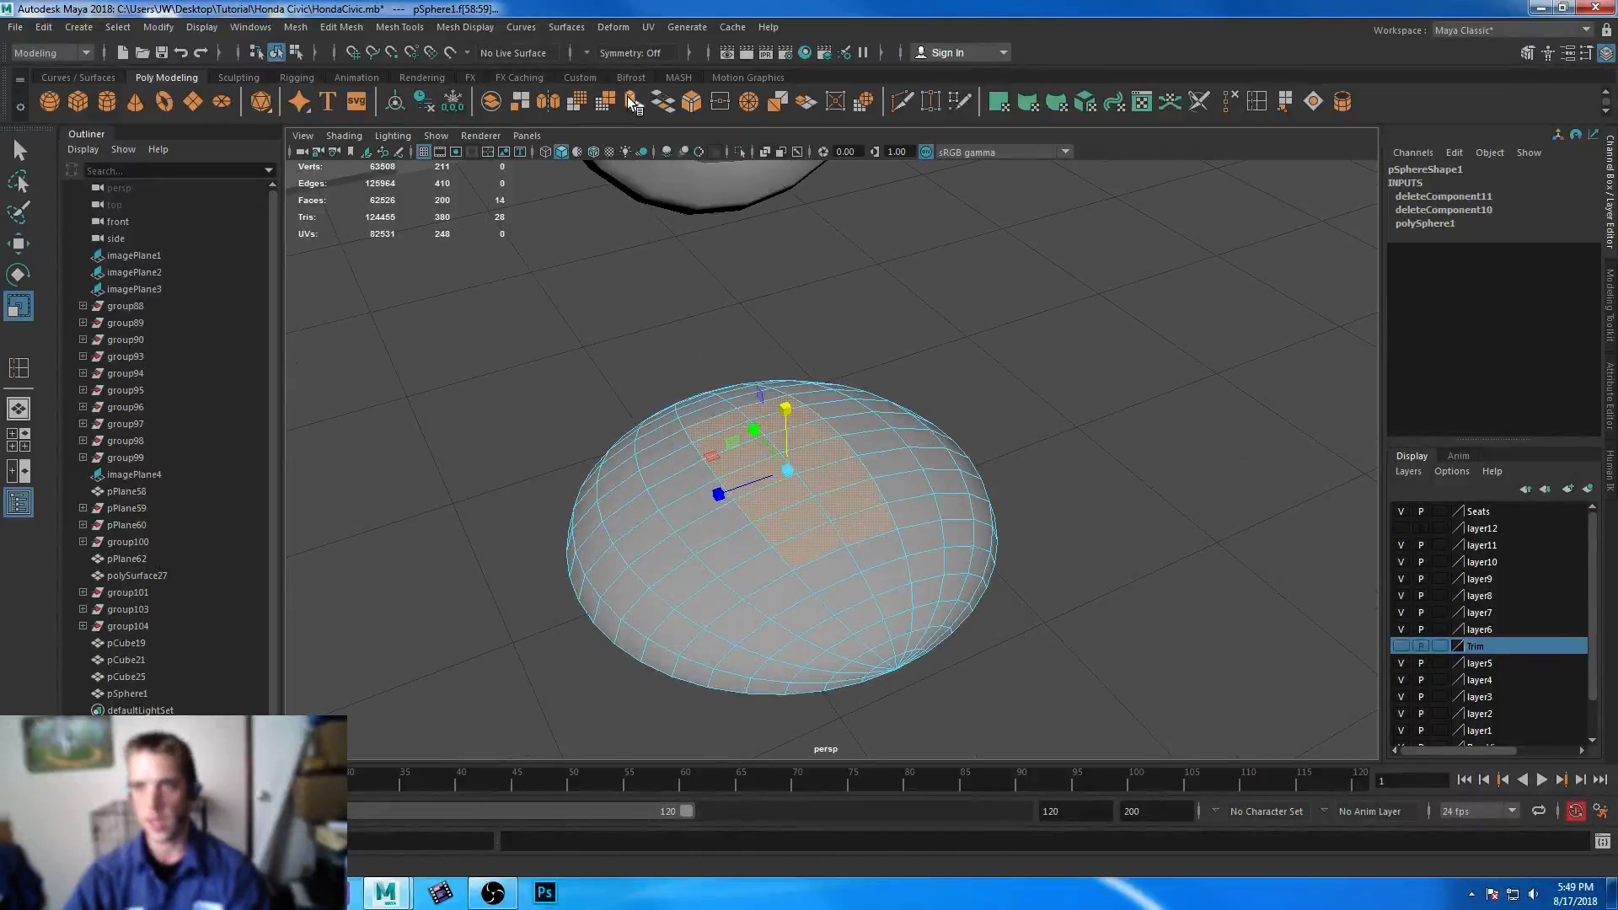
key(w)
key(ctrl+e)
drag(787, 411, 787, 432)
key(ctrl+e)
key(ctrl+e)
key(3)
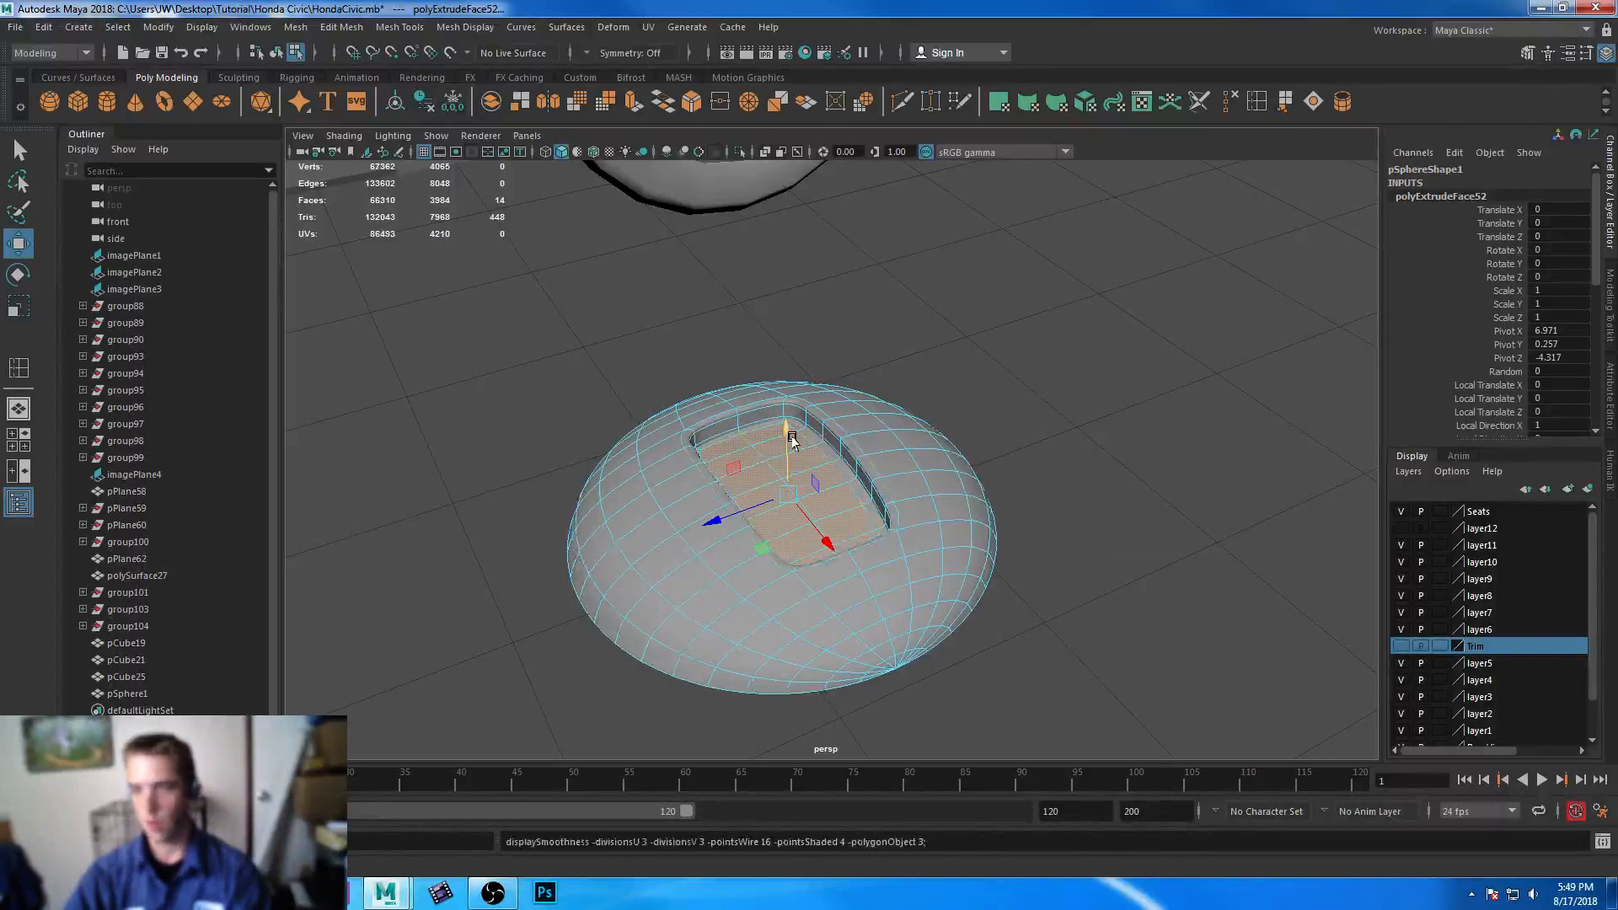
Step: Select the vertices around the dome's recess and scale them closer together across its width to form a narrow slot
click(1148, 440)
alt+drag(1083, 589, 932, 419)
alt+right_drag(932, 419, 1045, 615)
right_drag(866, 466, 873, 362)
right_click(823, 476)
right_drag(824, 476, 741, 396)
alt+drag(832, 537, 824, 600)
alt+right_drag(824, 600, 777, 491)
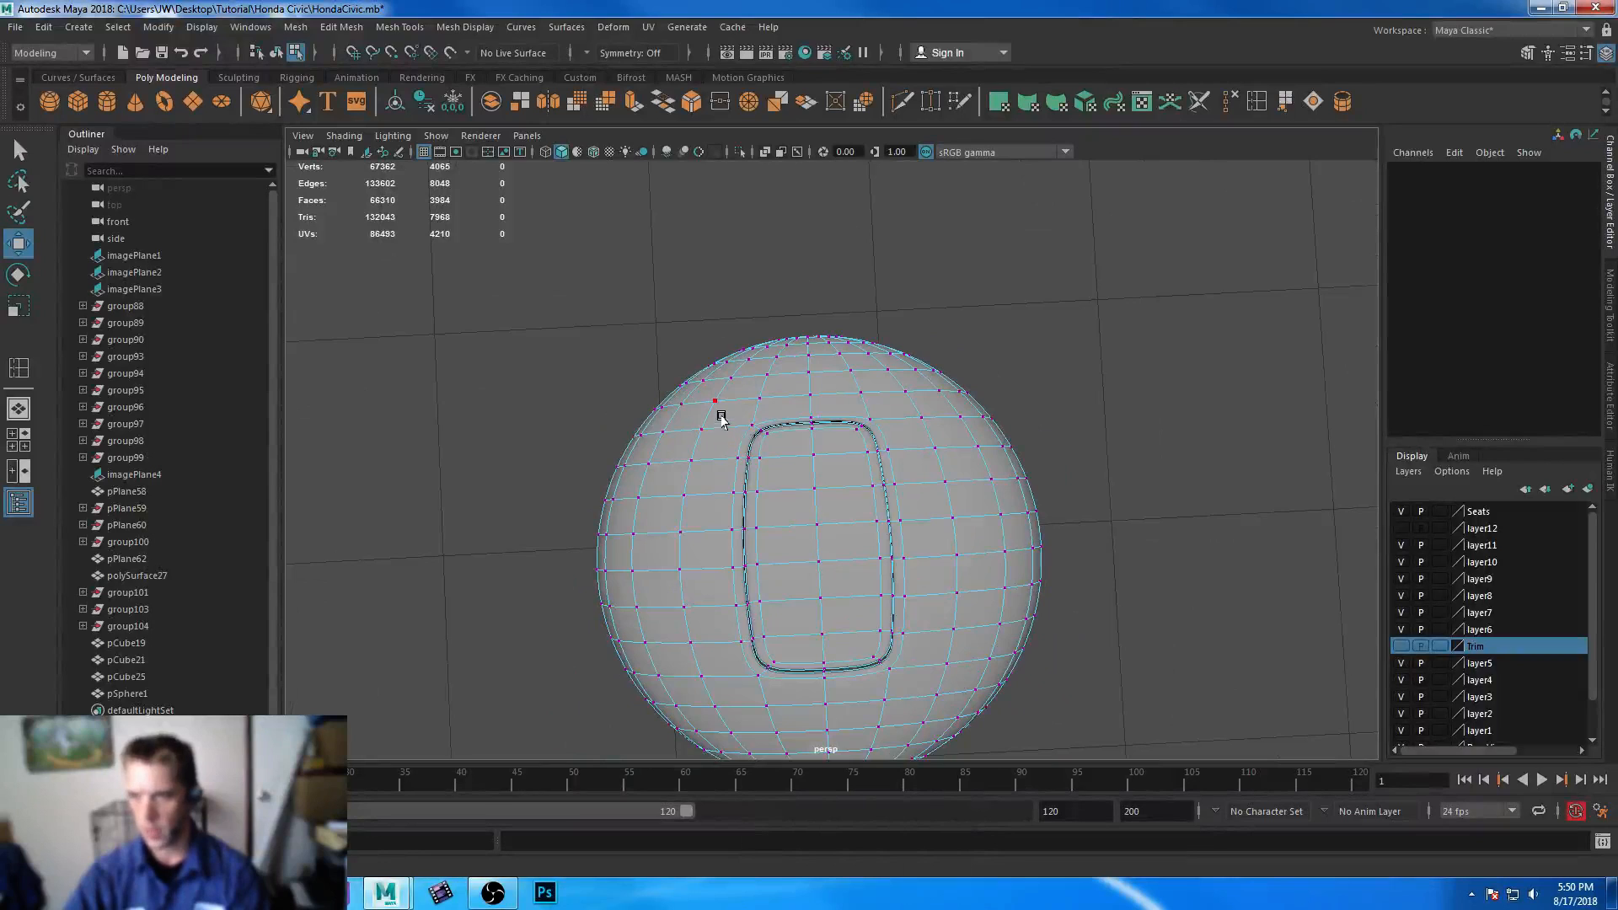
drag(891, 527, 896, 535)
alt+drag(755, 545, 798, 544)
alt+middle_drag(798, 542, 798, 538)
shift+drag(900, 636, 896, 647)
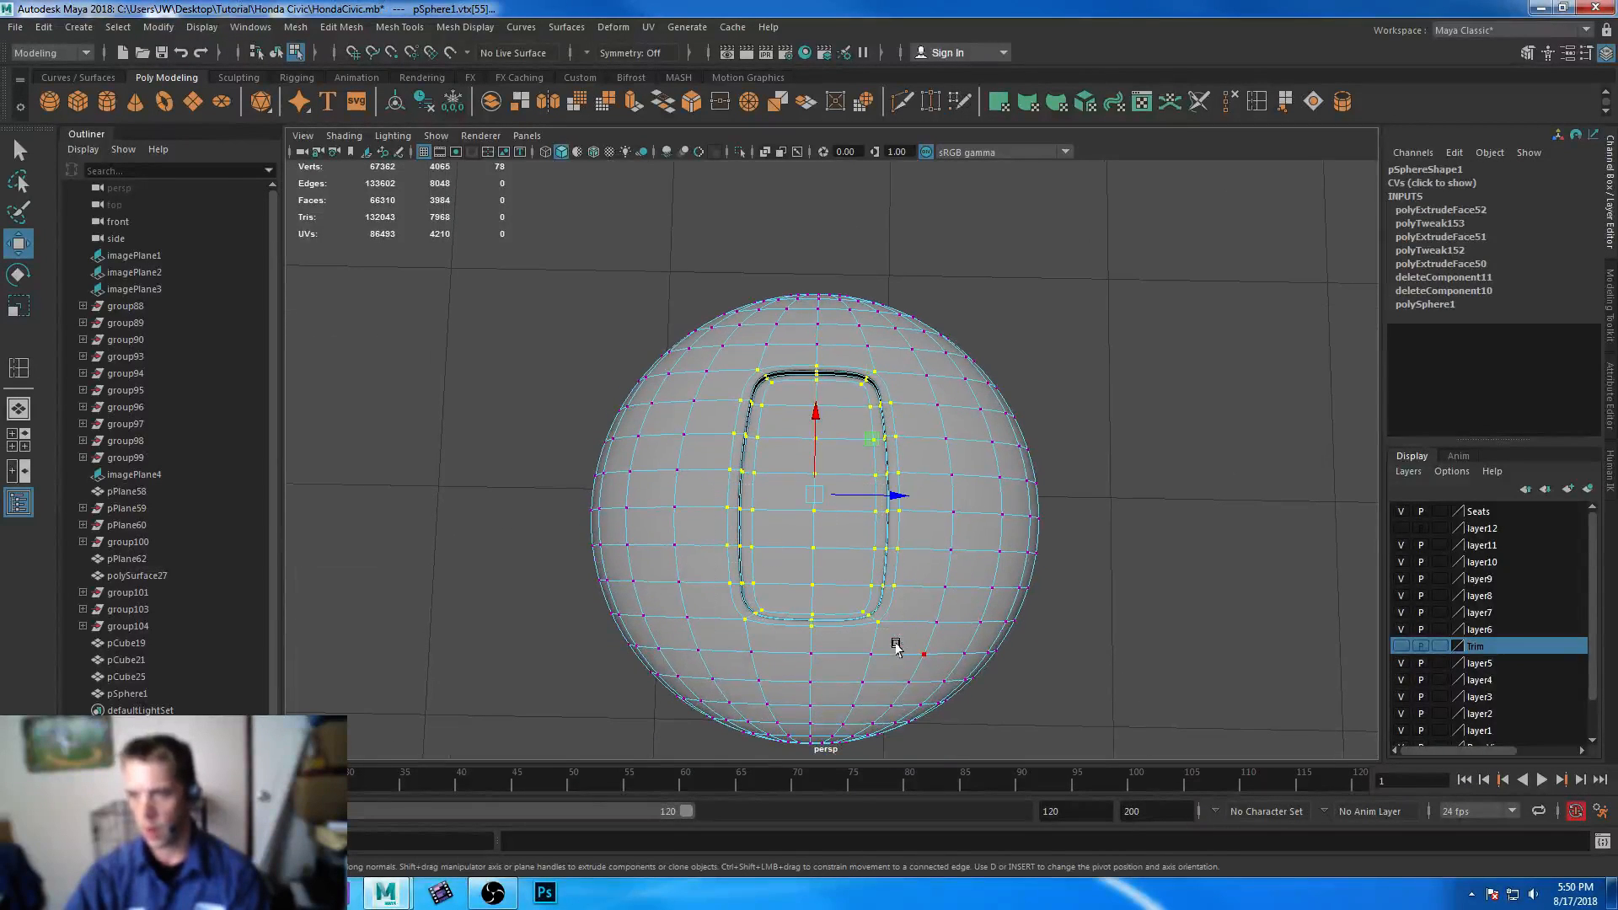
key(r)
drag(877, 495, 839, 497)
Step: Return to object mode, view the slotted dome from the side and delete it
right_drag(928, 399, 1003, 339)
click(1034, 343)
alt+drag(1034, 343, 1107, 523)
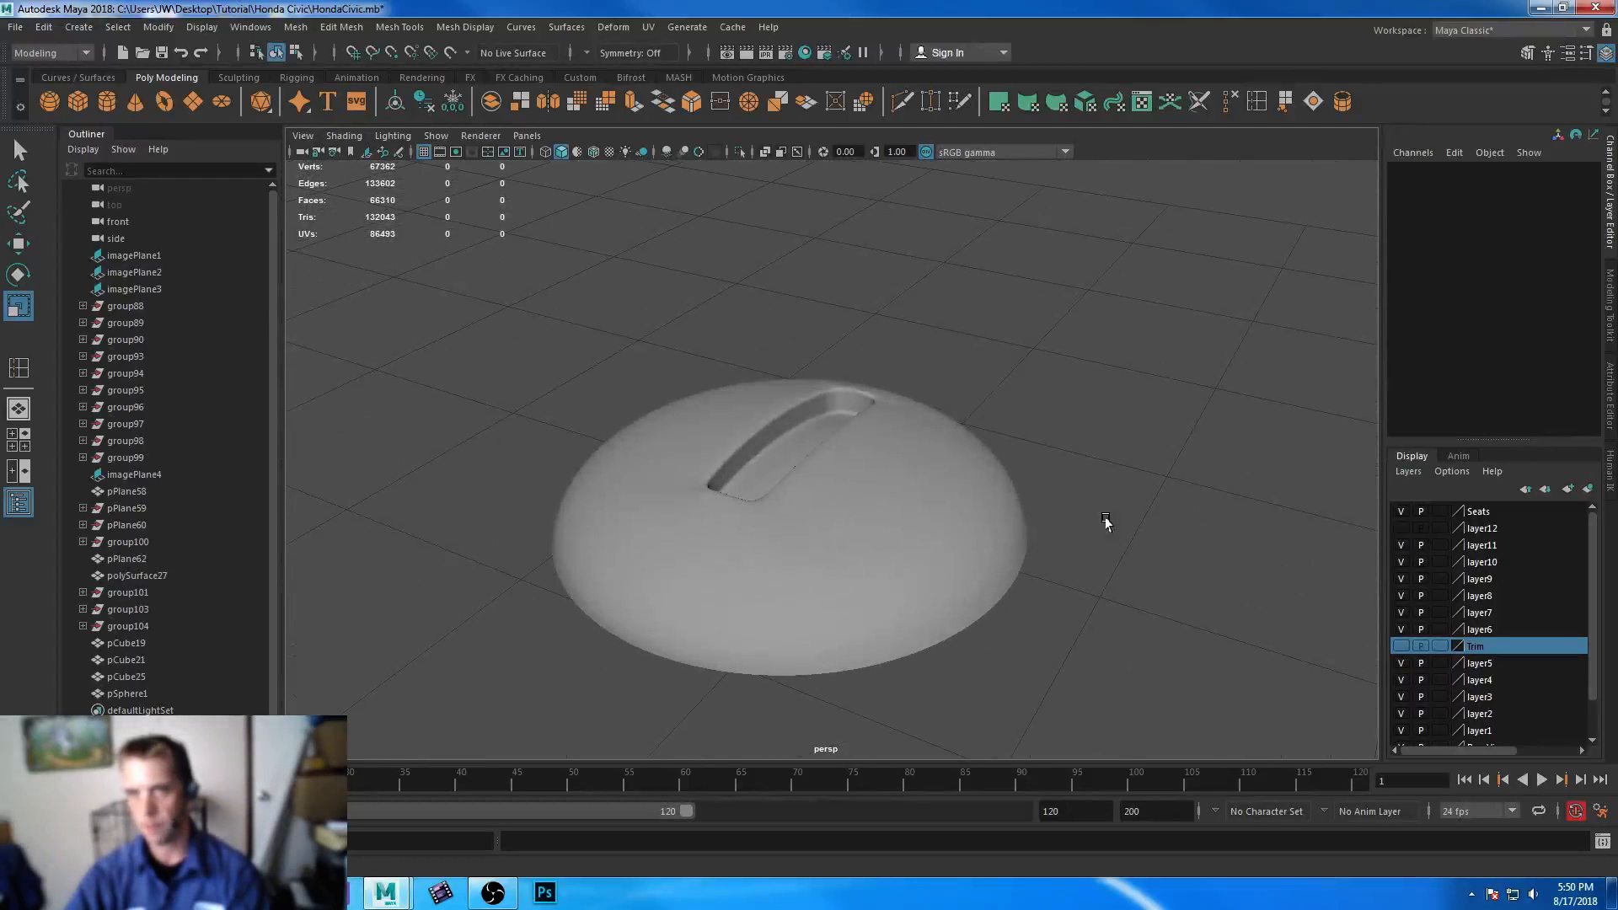
click(792, 459)
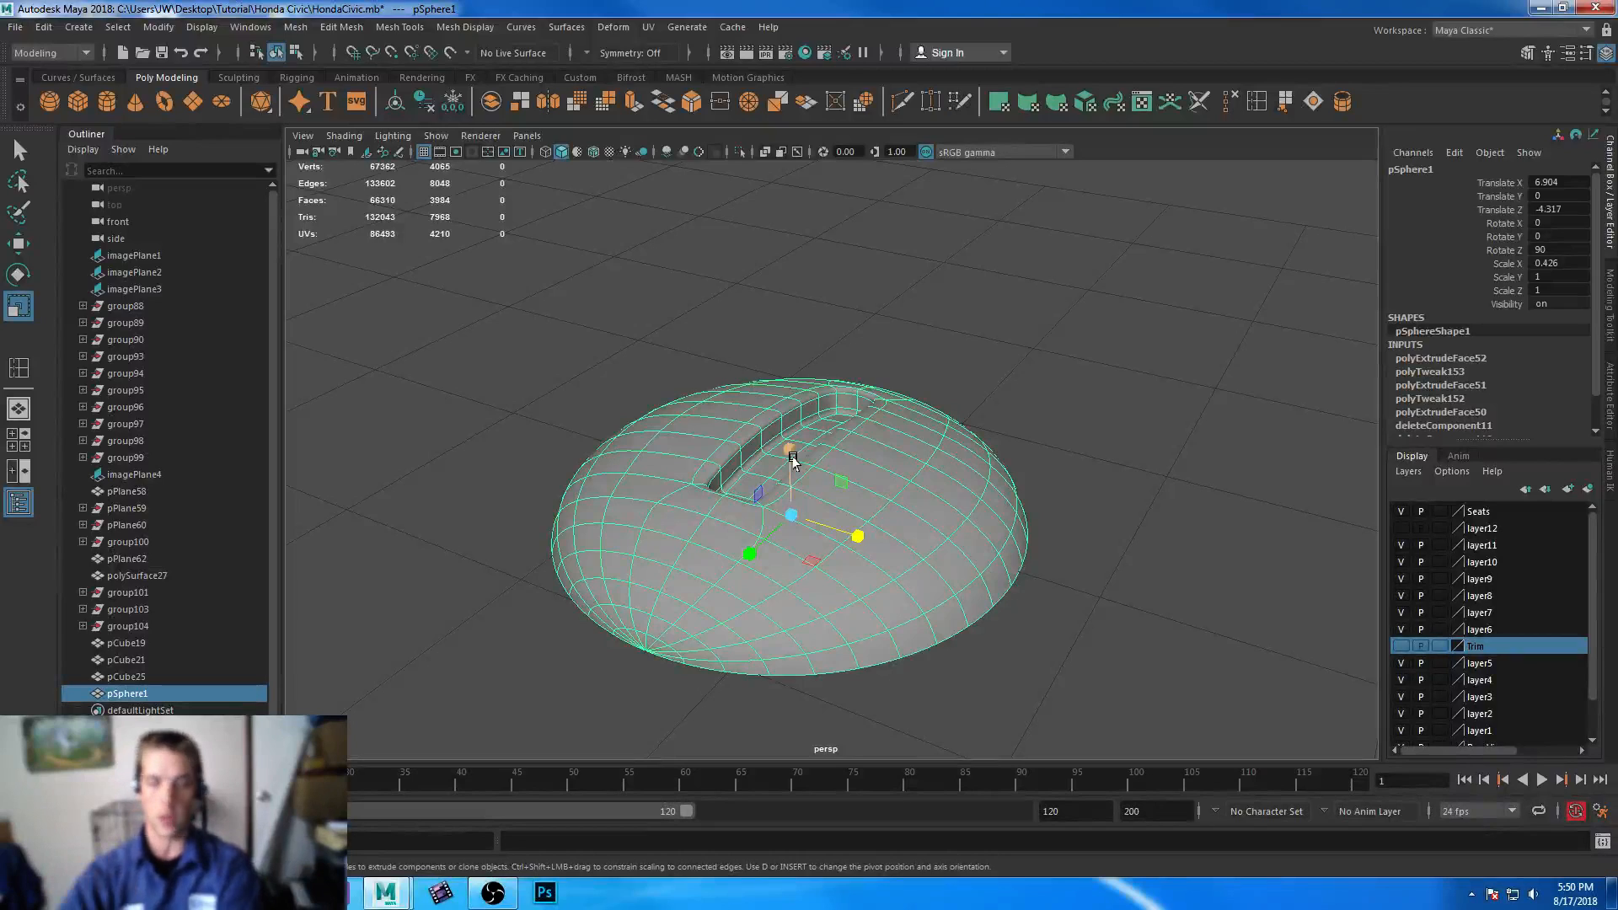
key(Delete)
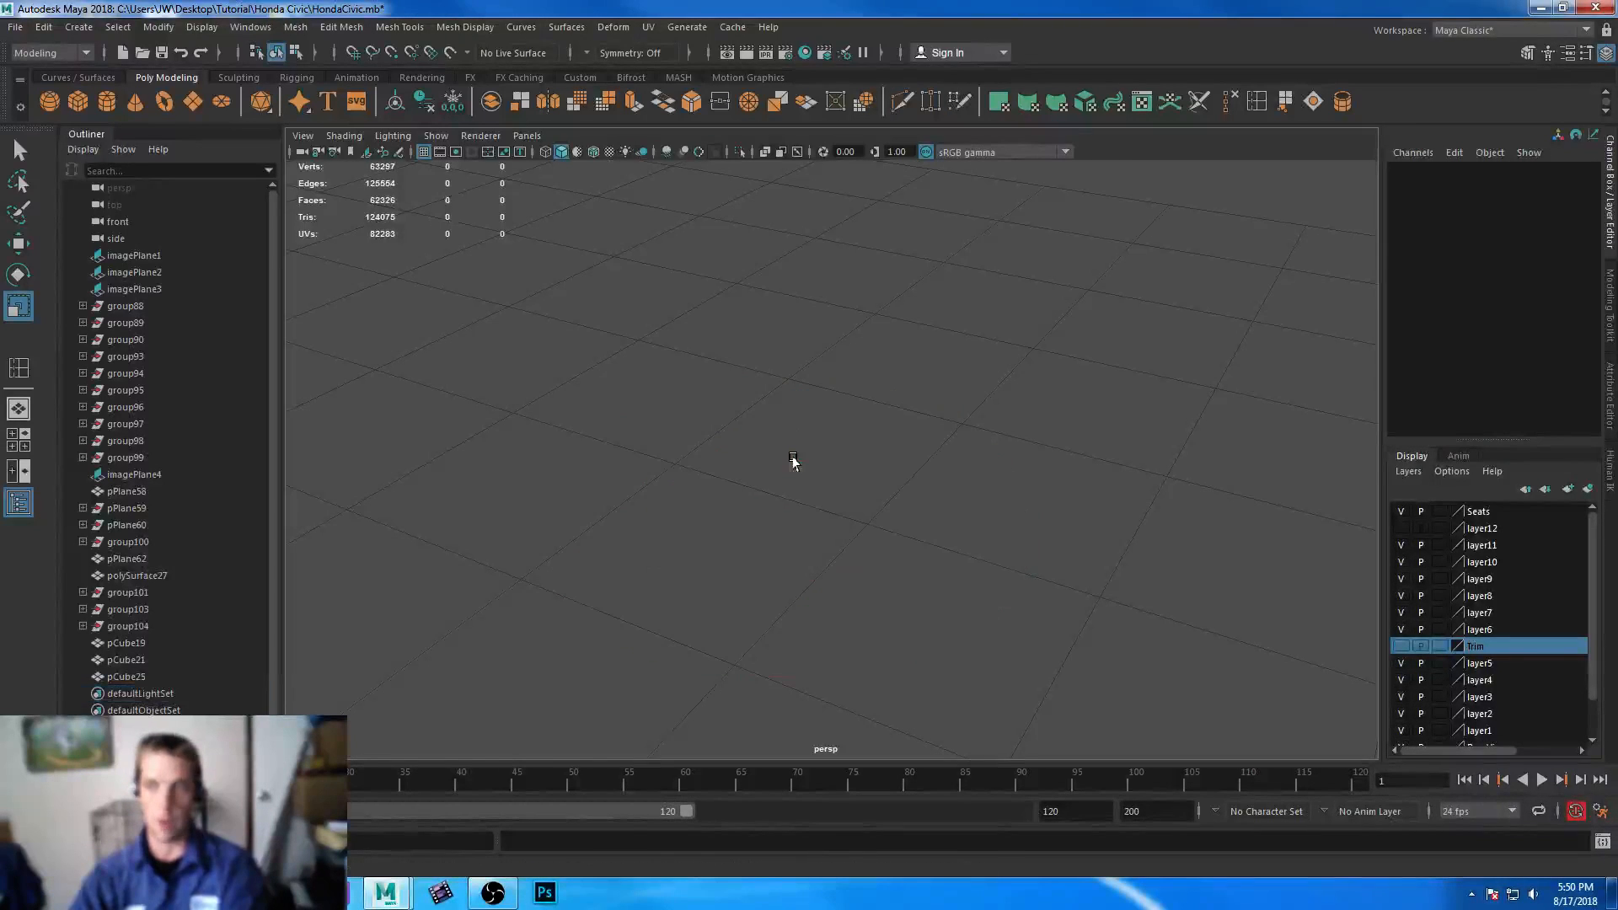
Step: Return to the car, save the scene and hide the Seats layer
alt+right_drag(776, 549, 509, 463)
alt+middle_drag(510, 462, 979, 630)
alt+right_drag(979, 630, 809, 573)
alt+drag(809, 573, 715, 534)
key(ctrl+s)
alt+right_drag(715, 534, 872, 628)
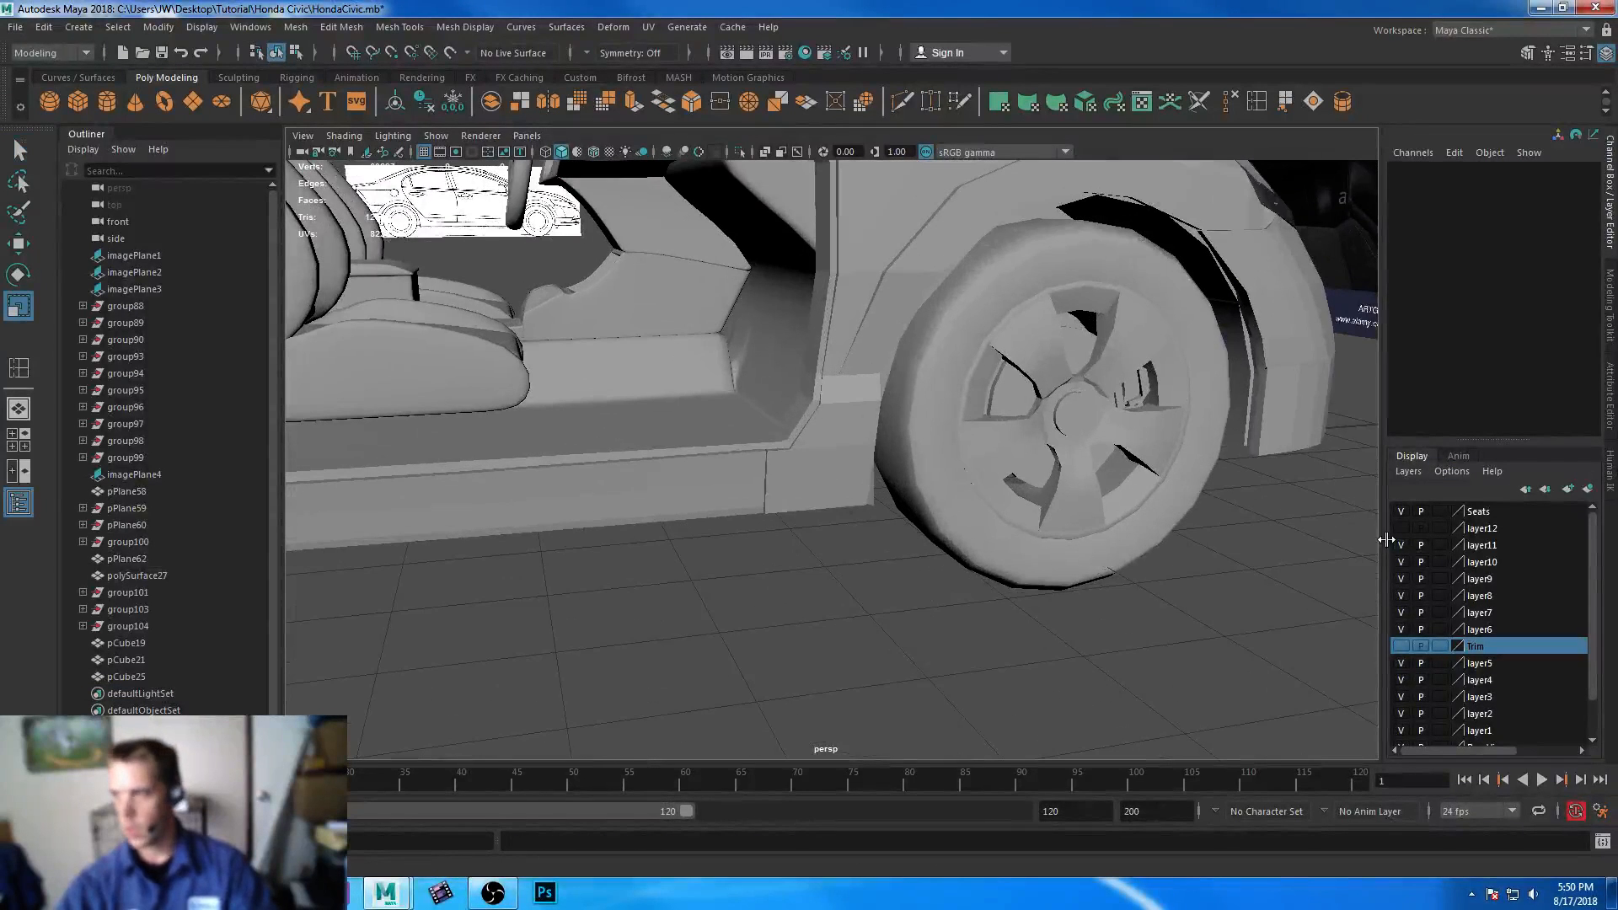
click(1401, 513)
Step: Examine the centre console's shifter block, storage pocket and the tray behind the shifter from several angles
alt+middle_drag(363, 506, 618, 574)
alt+right_drag(617, 574, 827, 510)
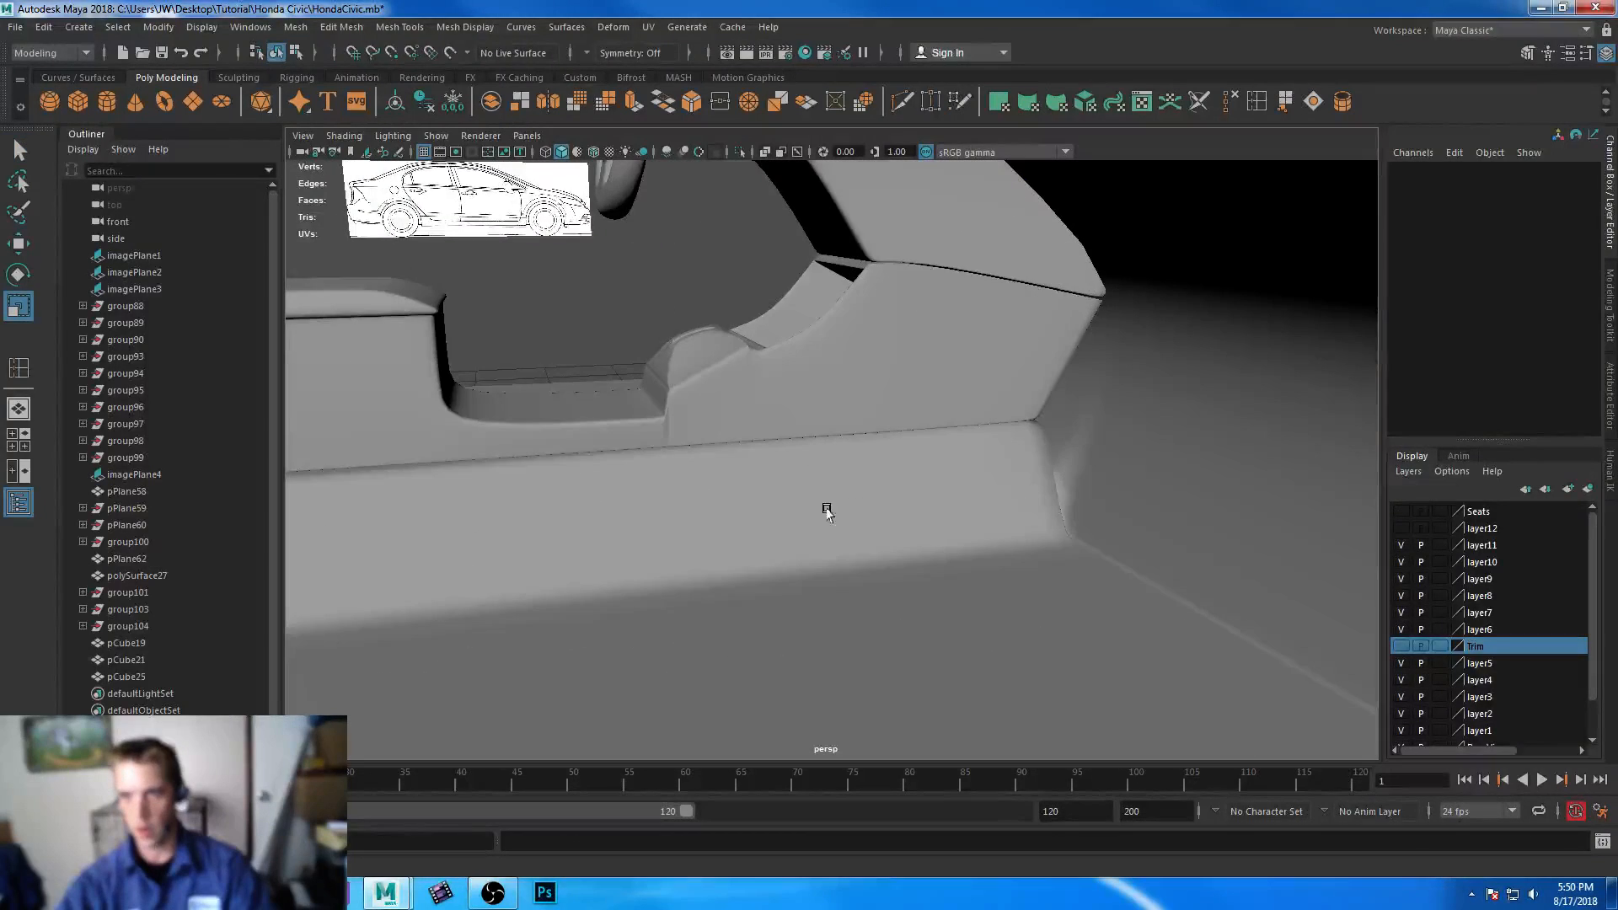
alt+middle_drag(744, 447, 902, 582)
alt+right_drag(902, 581, 957, 657)
alt+right_drag(784, 383, 913, 645)
alt+drag(726, 472, 1217, 640)
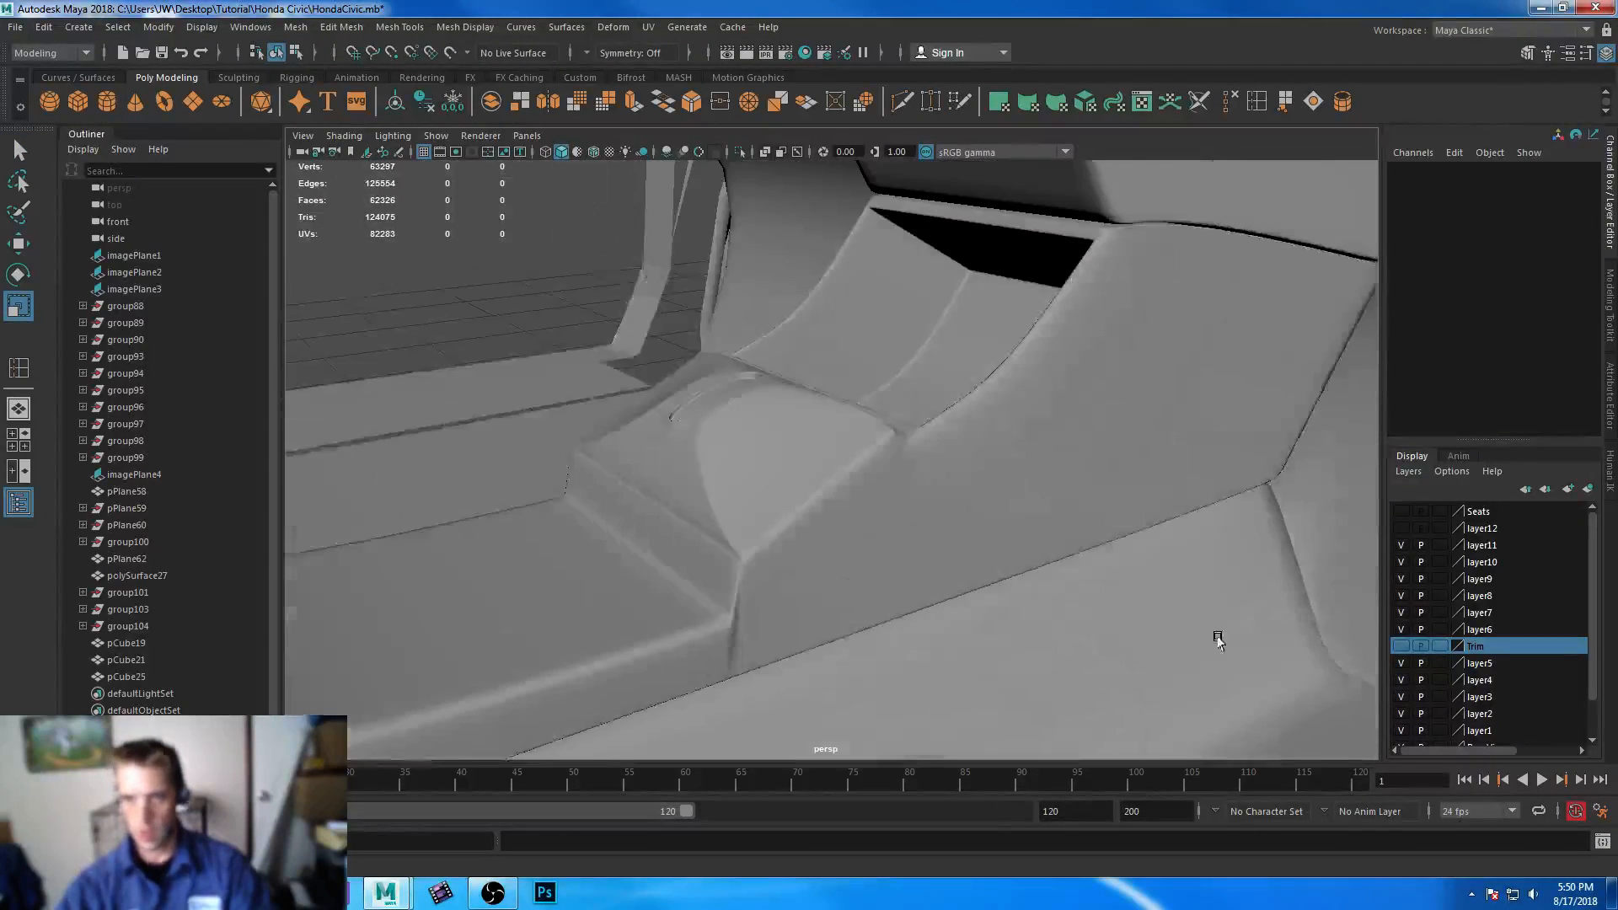
alt+middle_drag(725, 477, 830, 484)
alt+drag(830, 485, 881, 405)
alt+middle_drag(922, 378, 740, 486)
alt+drag(739, 486, 773, 398)
alt+drag(874, 537, 730, 463)
Step: Show the centre console unsmoothed in component mode, recheck the reference photo and return with the Select tool active
click(739, 478)
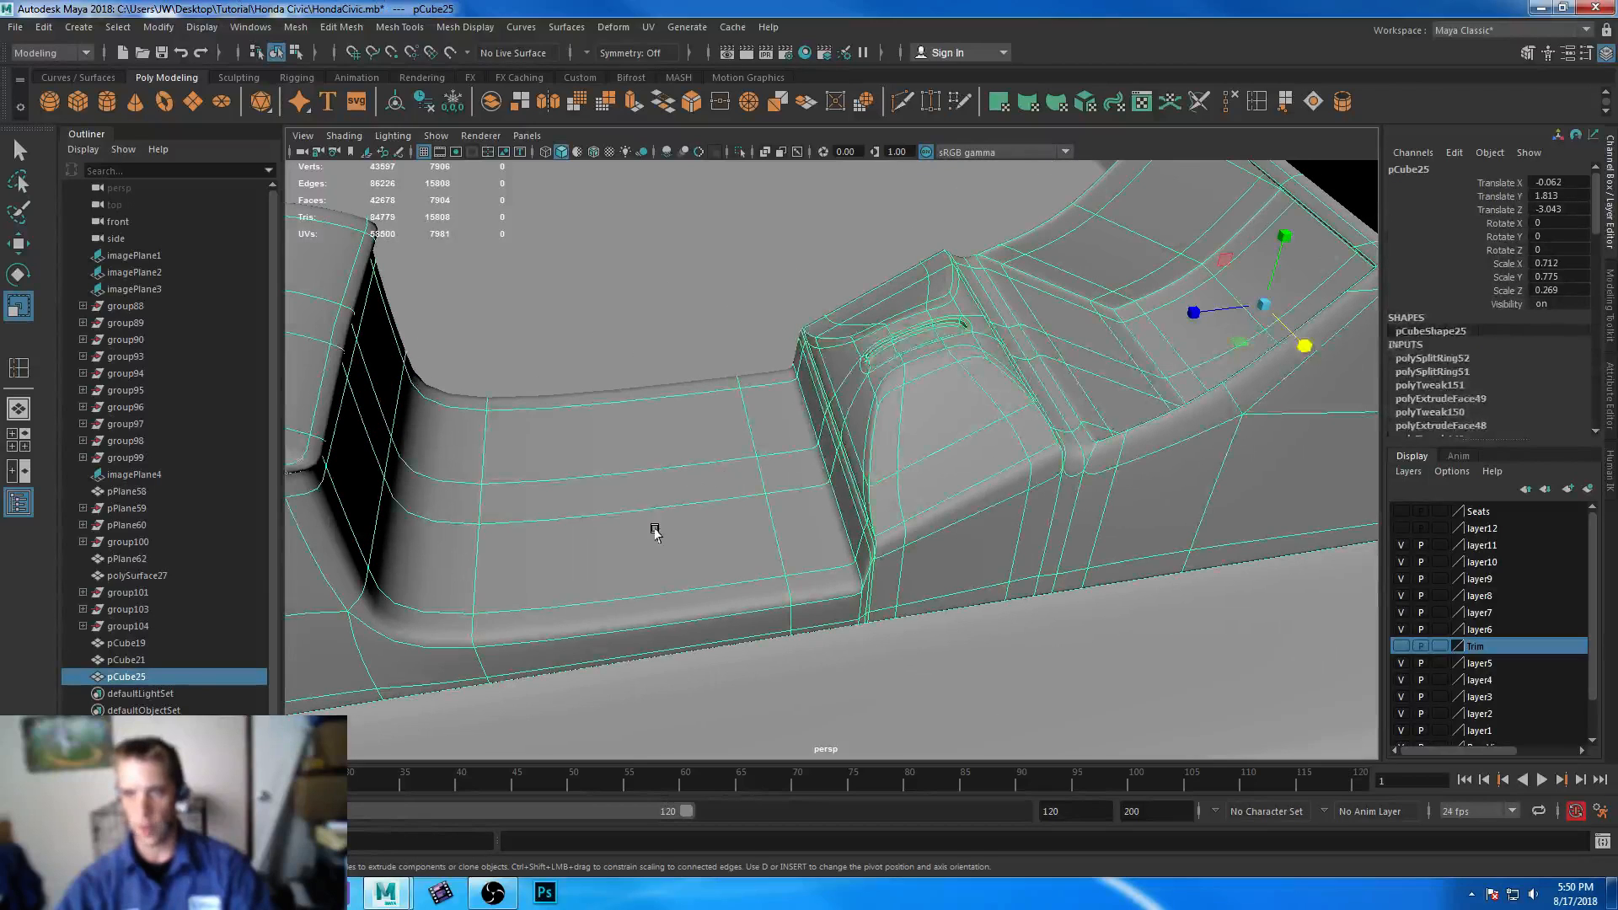
key(1)
right_drag(653, 438, 654, 465)
click(1257, 101)
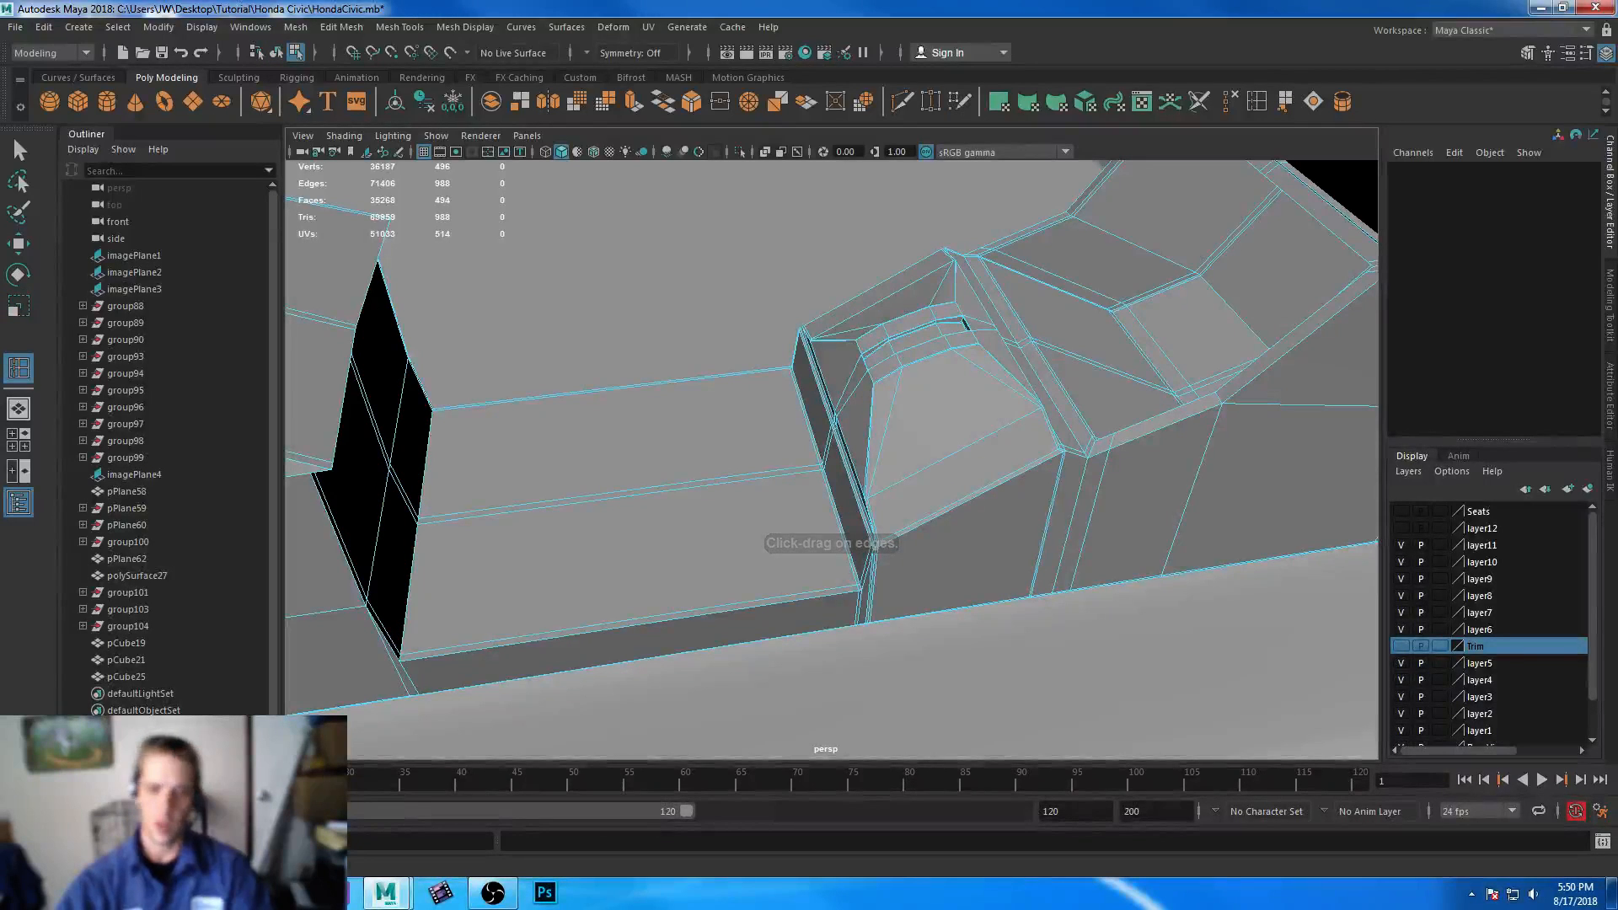
click(228, 893)
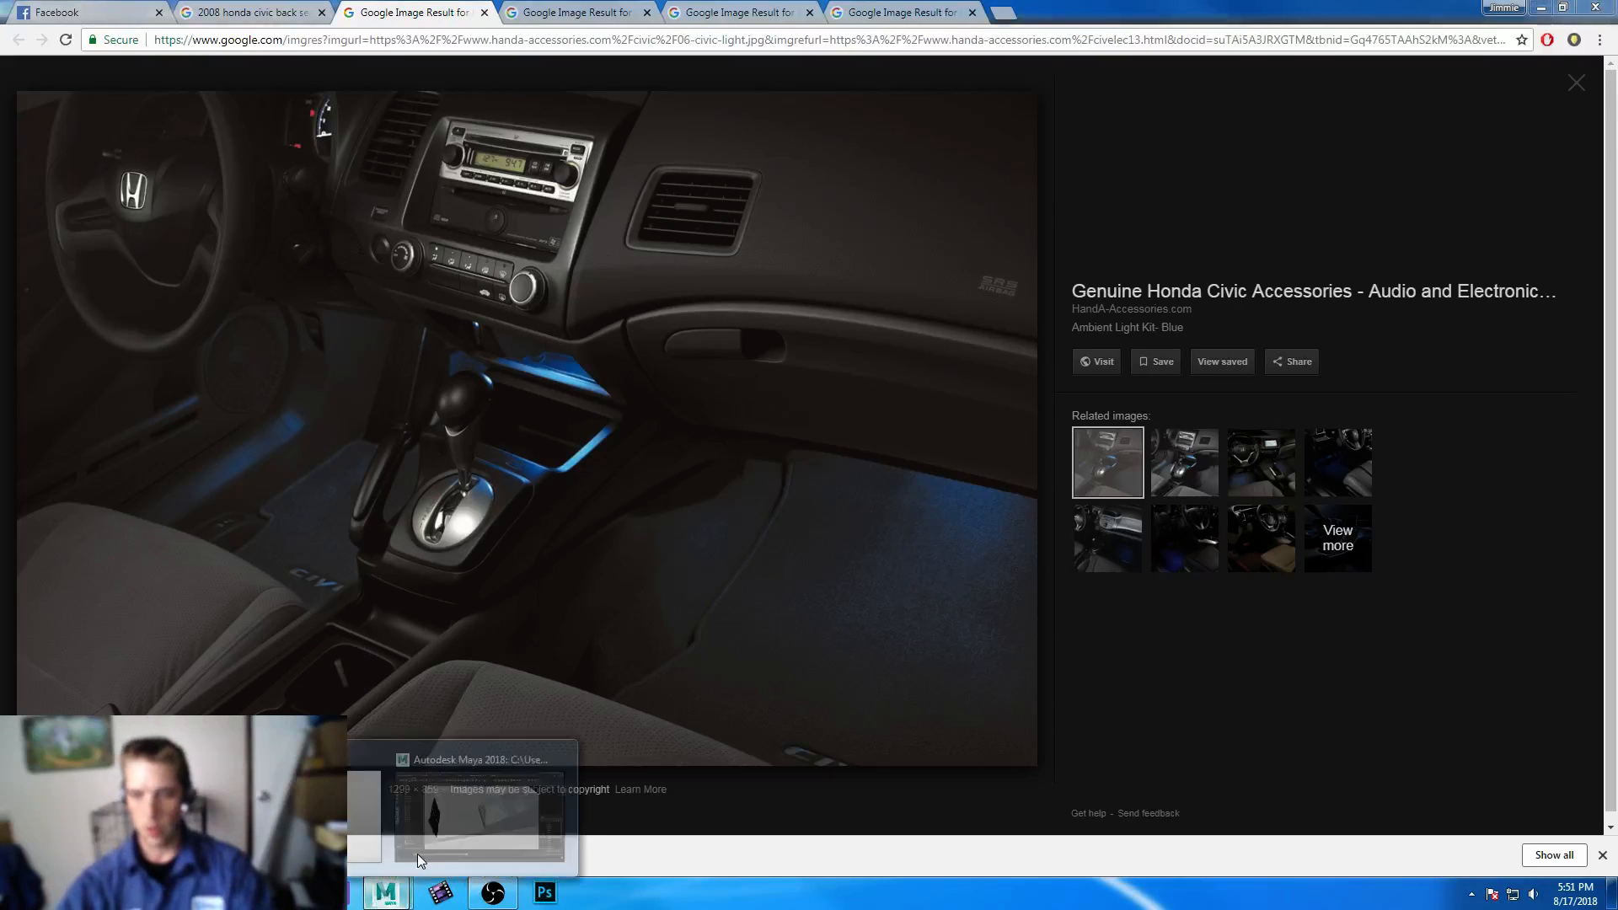
click(511, 780)
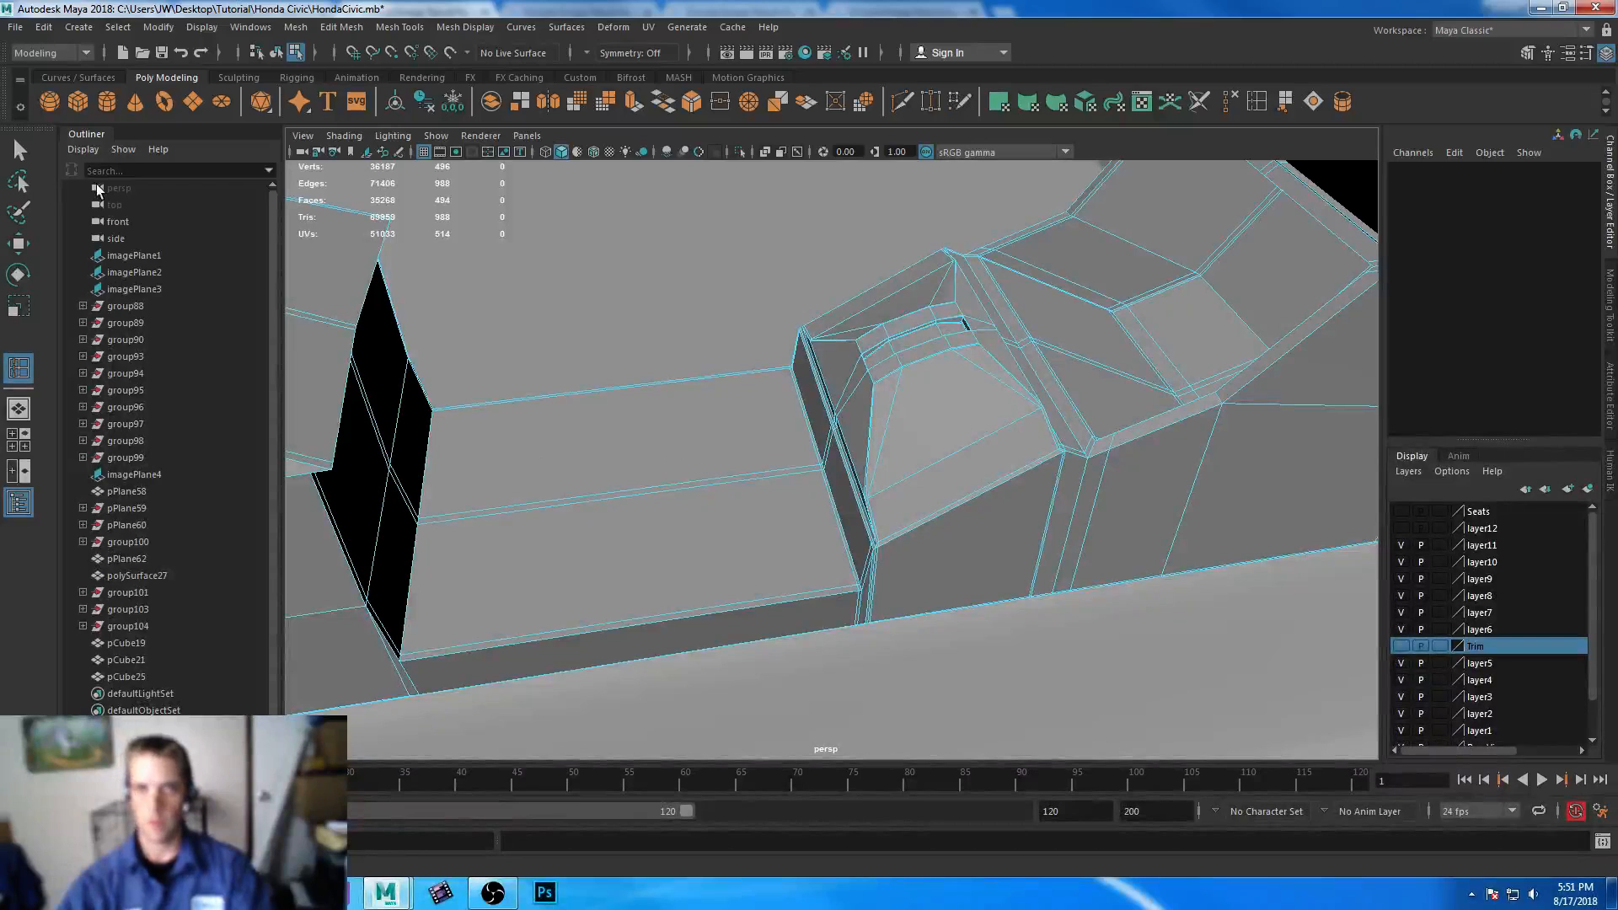
click(19, 150)
Step: In face mode, select the console tray's large floor face and adjoining narrow faces between the armrest and shifter block
right_drag(641, 497, 669, 497)
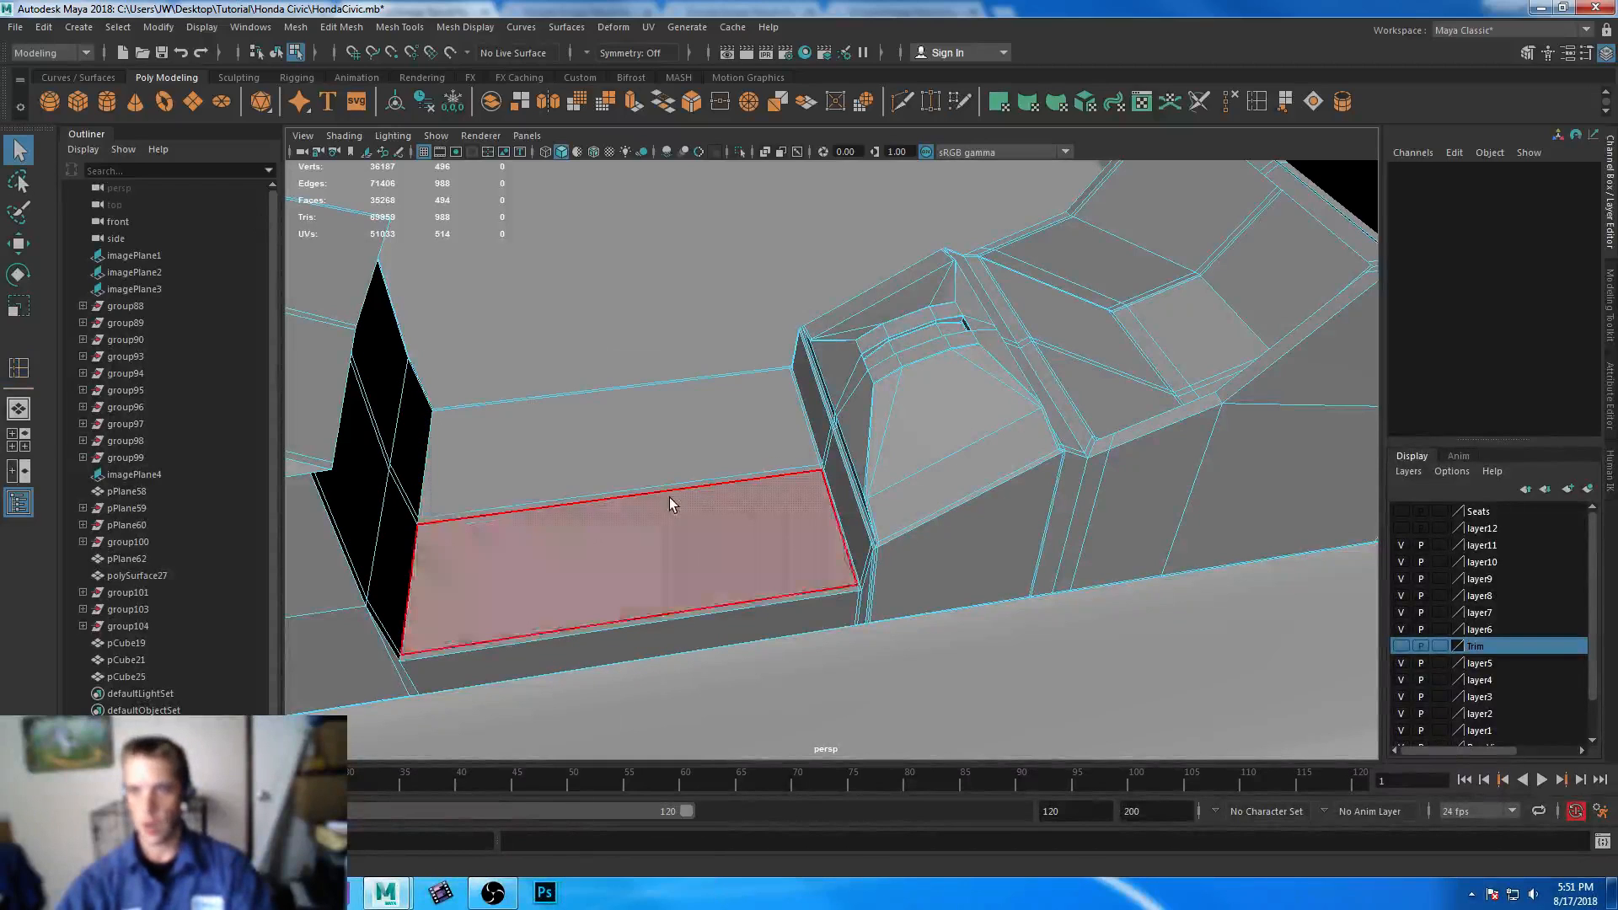
click(691, 552)
shift+click(719, 556)
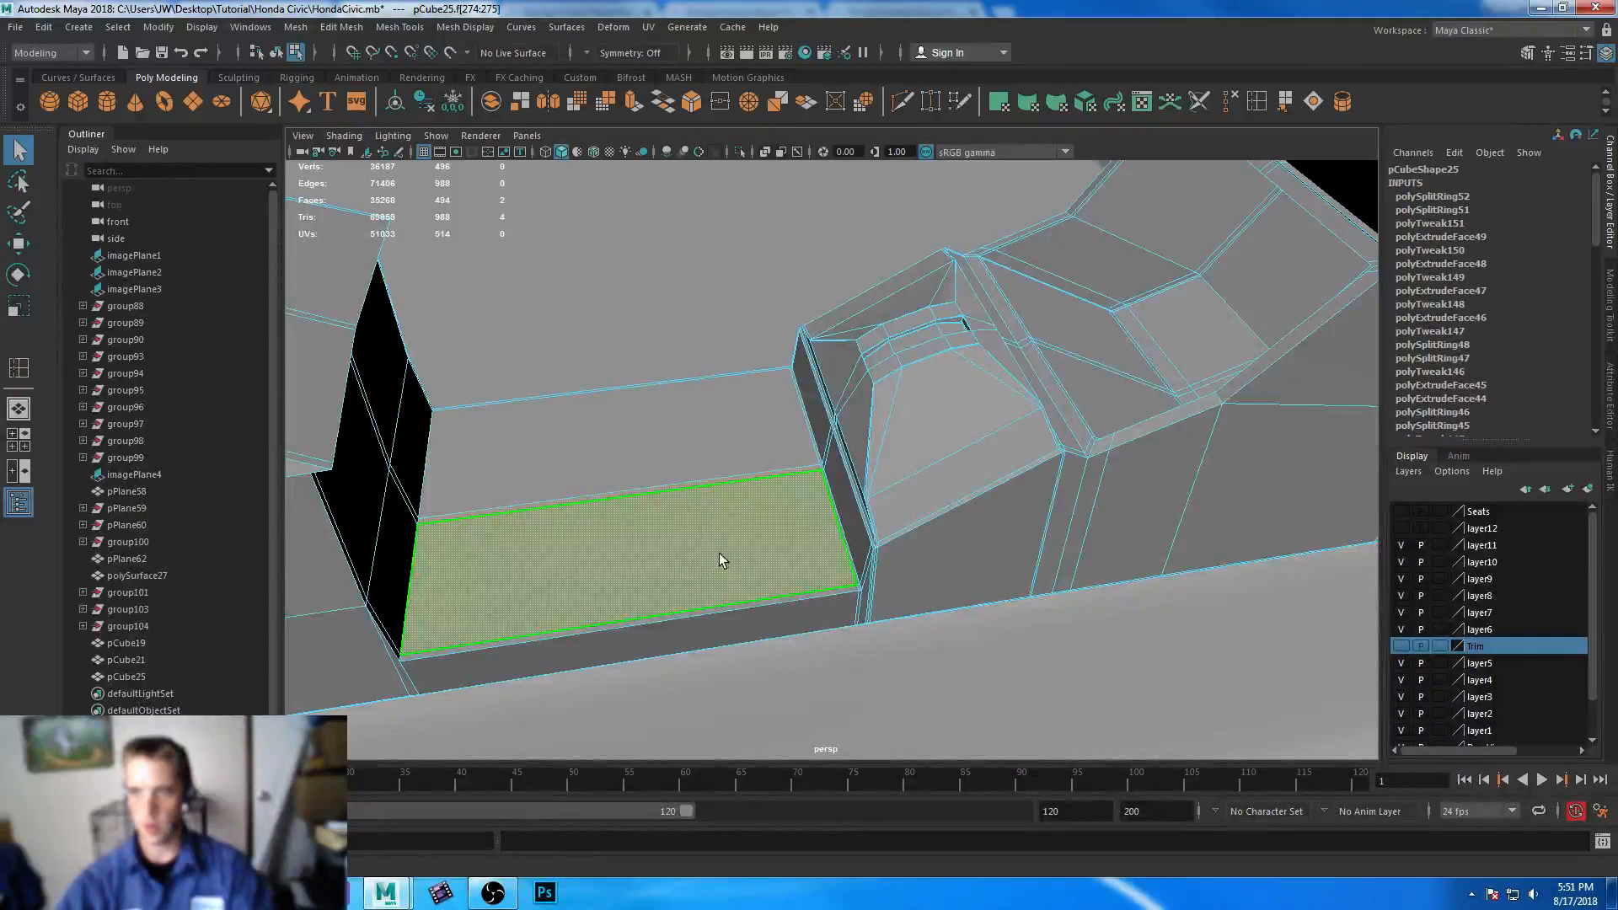
shift+click(782, 586)
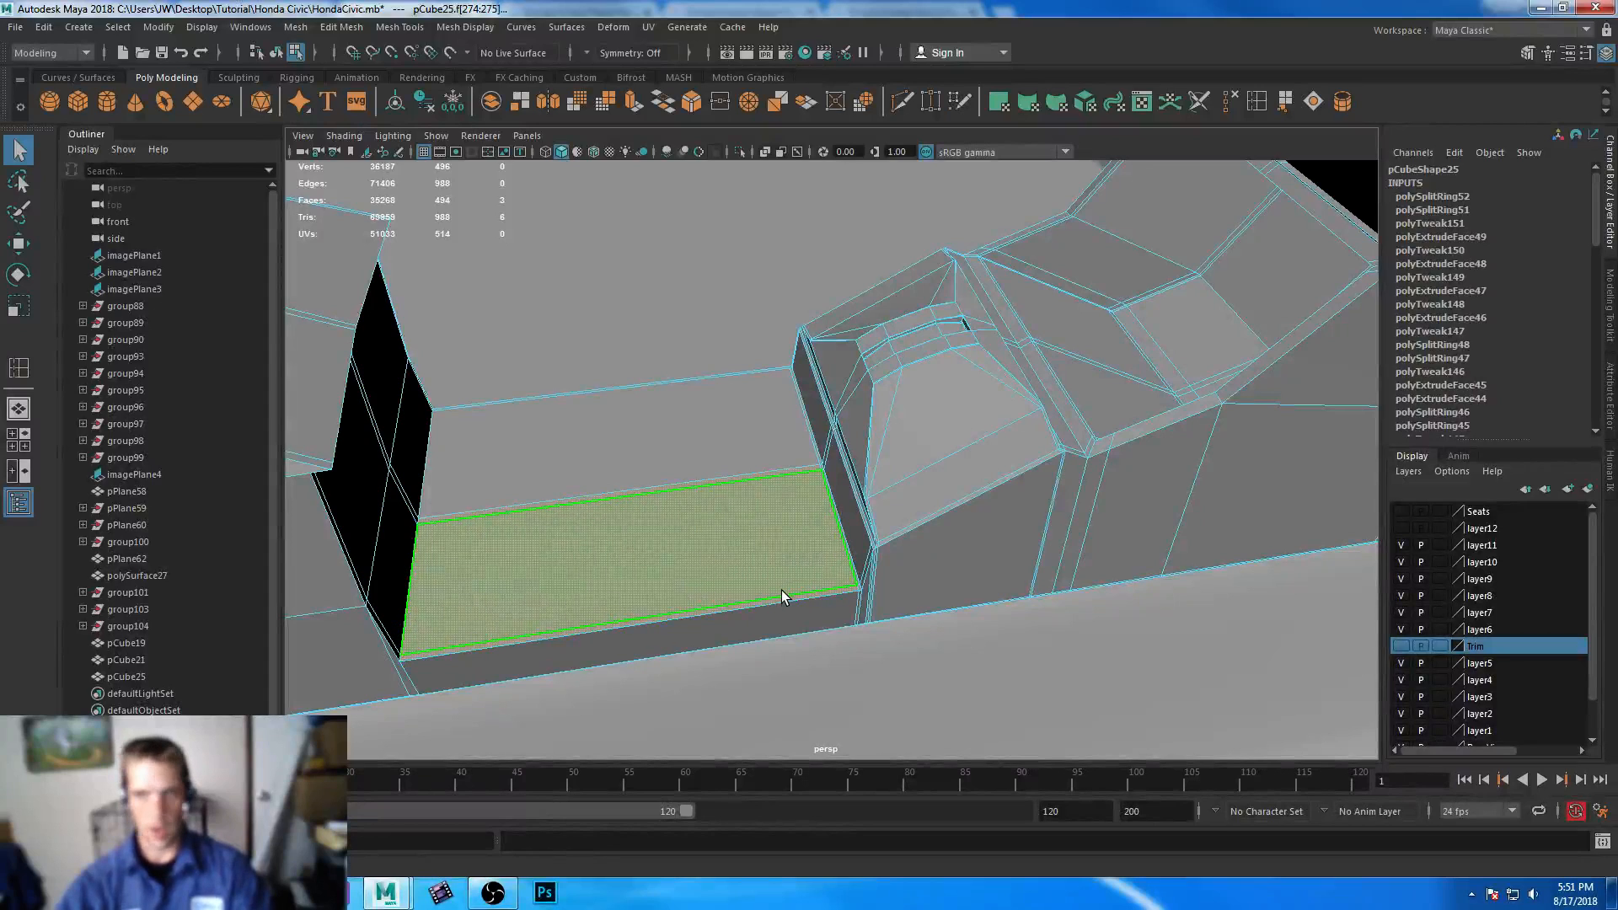
Step: Try to raise the selected tray floor faces
key(w)
drag(616, 481, 604, 458)
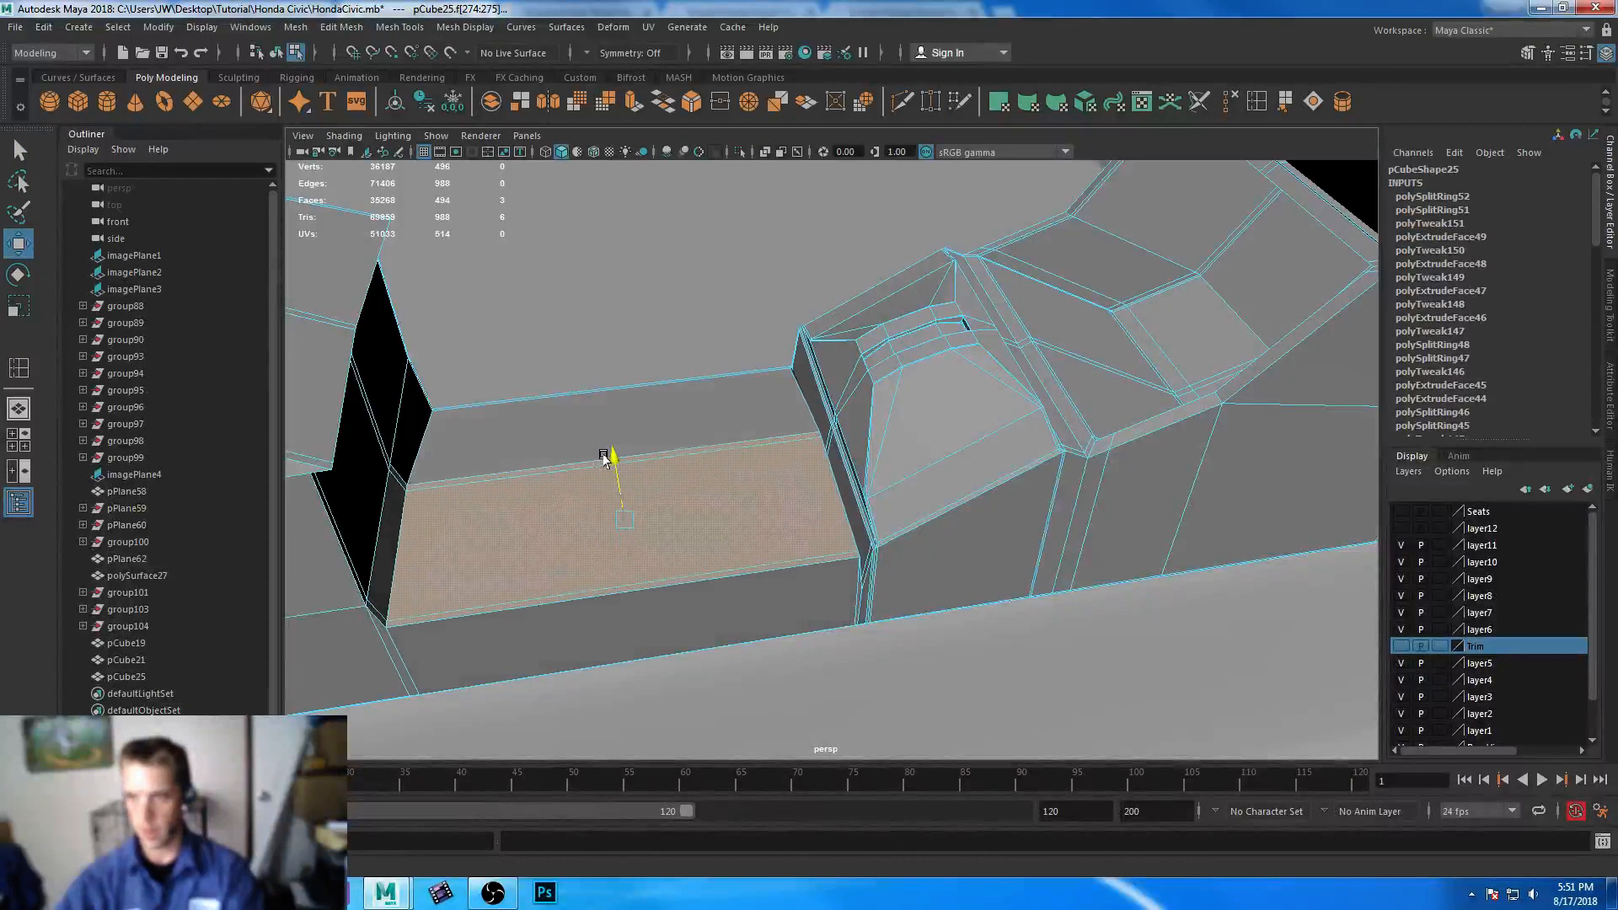
key(ctrl+z)
Step: Add the narrow face bordering the shifter block to the tray floor selection and drop the extra loop faces
alt+drag(795, 488, 607, 369)
alt+right_drag(606, 368, 604, 531)
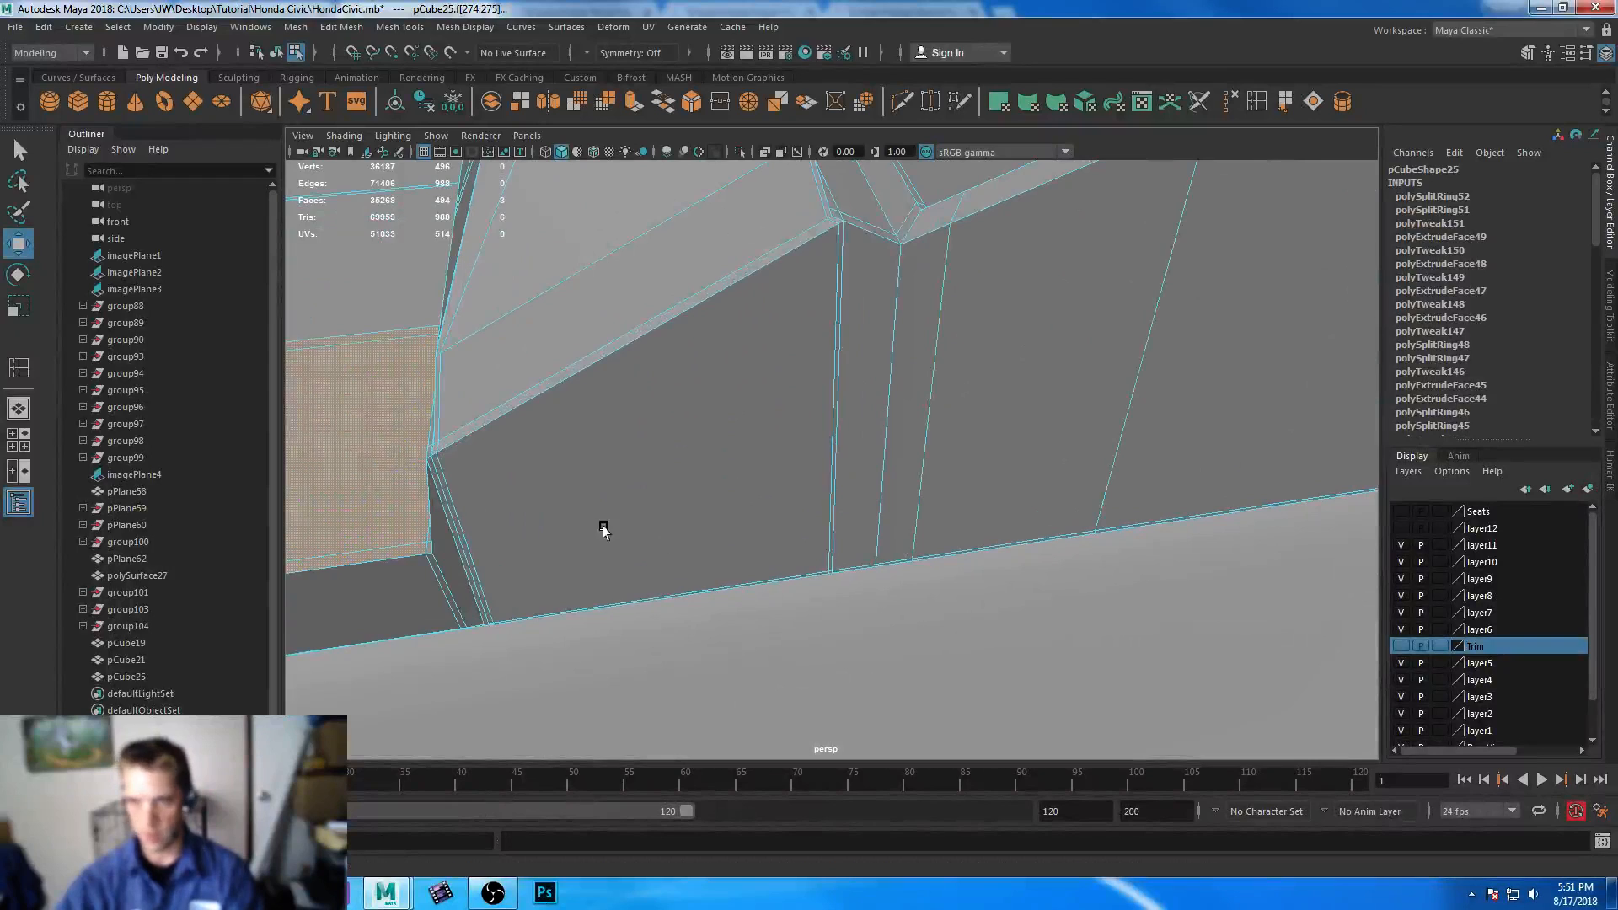
alt+drag(603, 531, 778, 493)
alt+right_drag(778, 493, 858, 634)
shift+click(858, 643)
shift+click(841, 573)
shift+double_click(746, 266)
ctrl+click(714, 267)
key(ctrl+z)
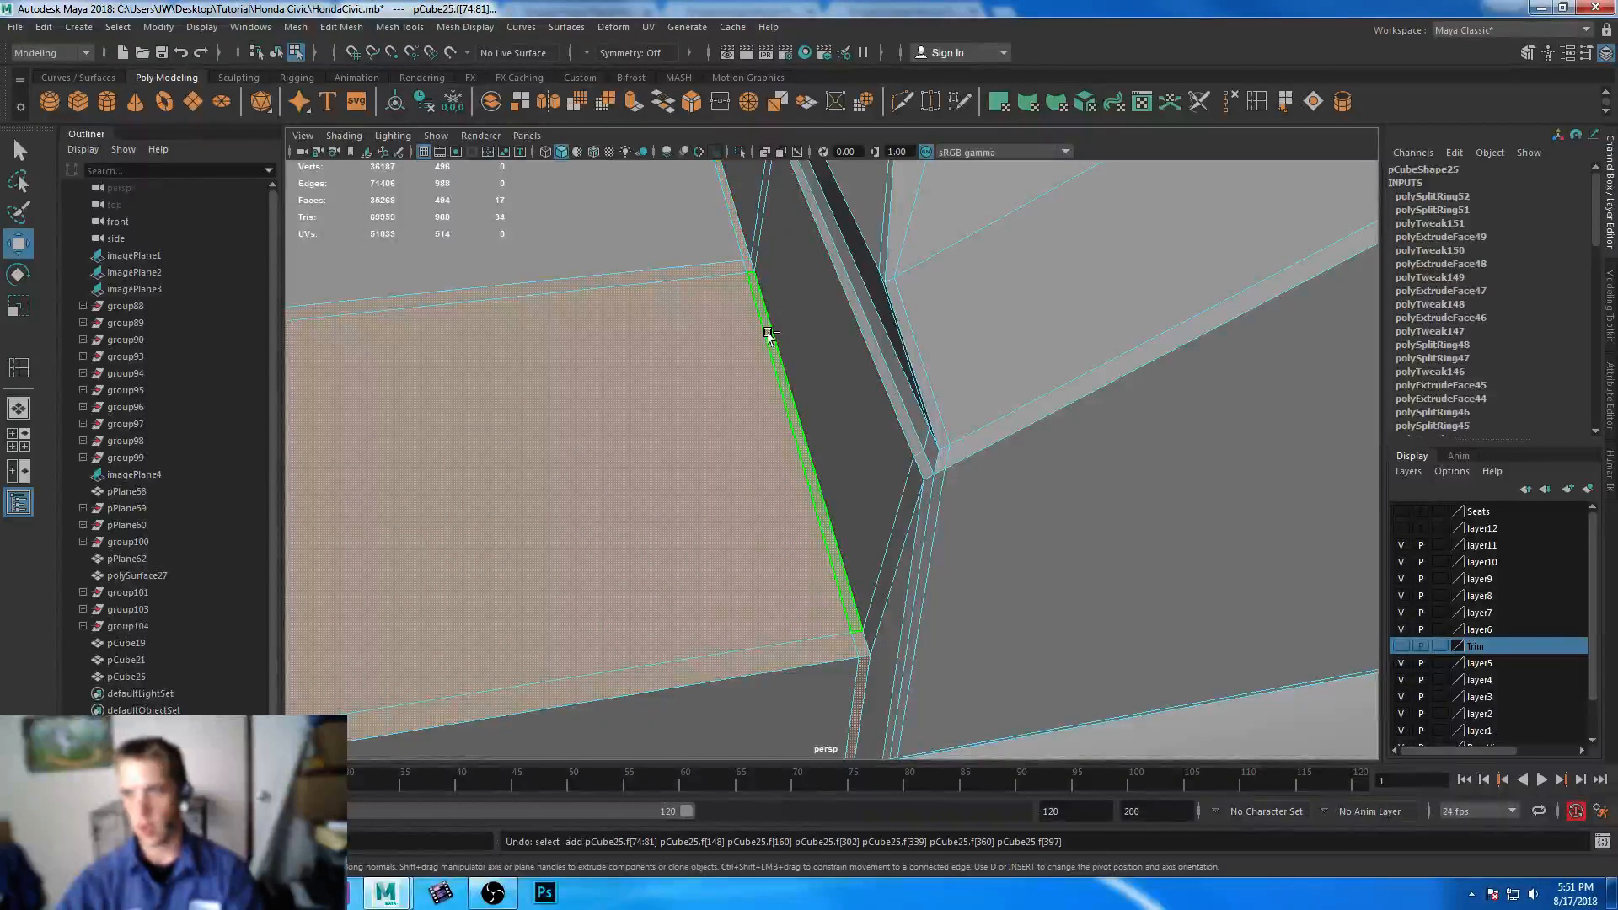
ctrl+double_click(748, 267)
ctrl+click(729, 270)
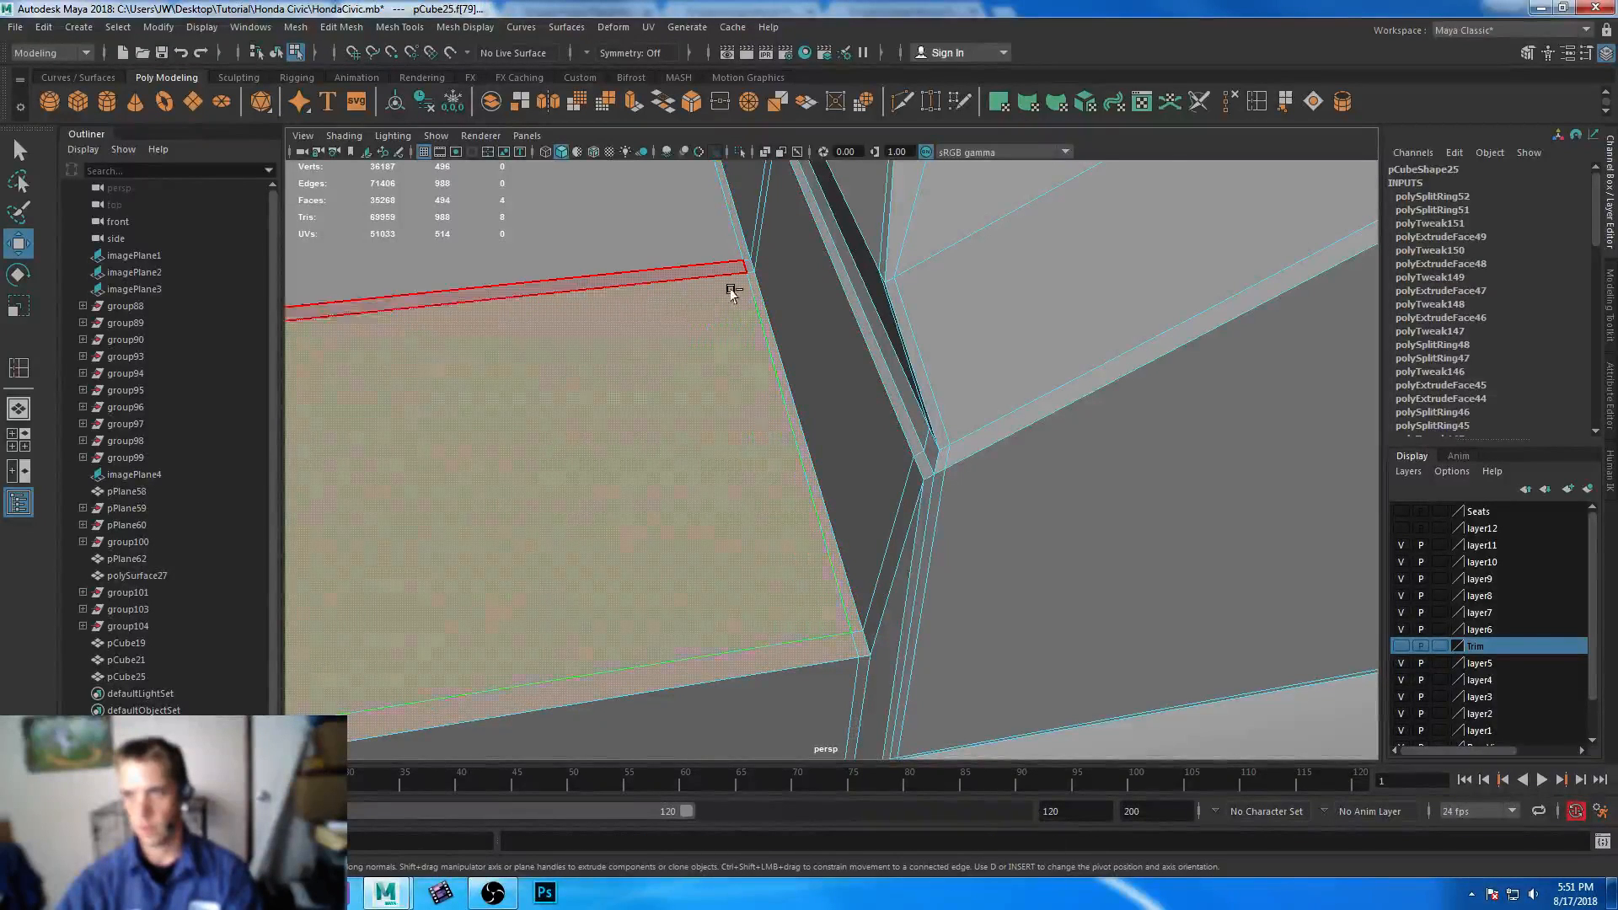
Step: Raise the selected tray floor faces slightly and view the console with smooth preview from several angles
alt+right_drag(731, 287, 654, 466)
alt+middle_drag(654, 466, 801, 412)
alt+drag(801, 412, 953, 455)
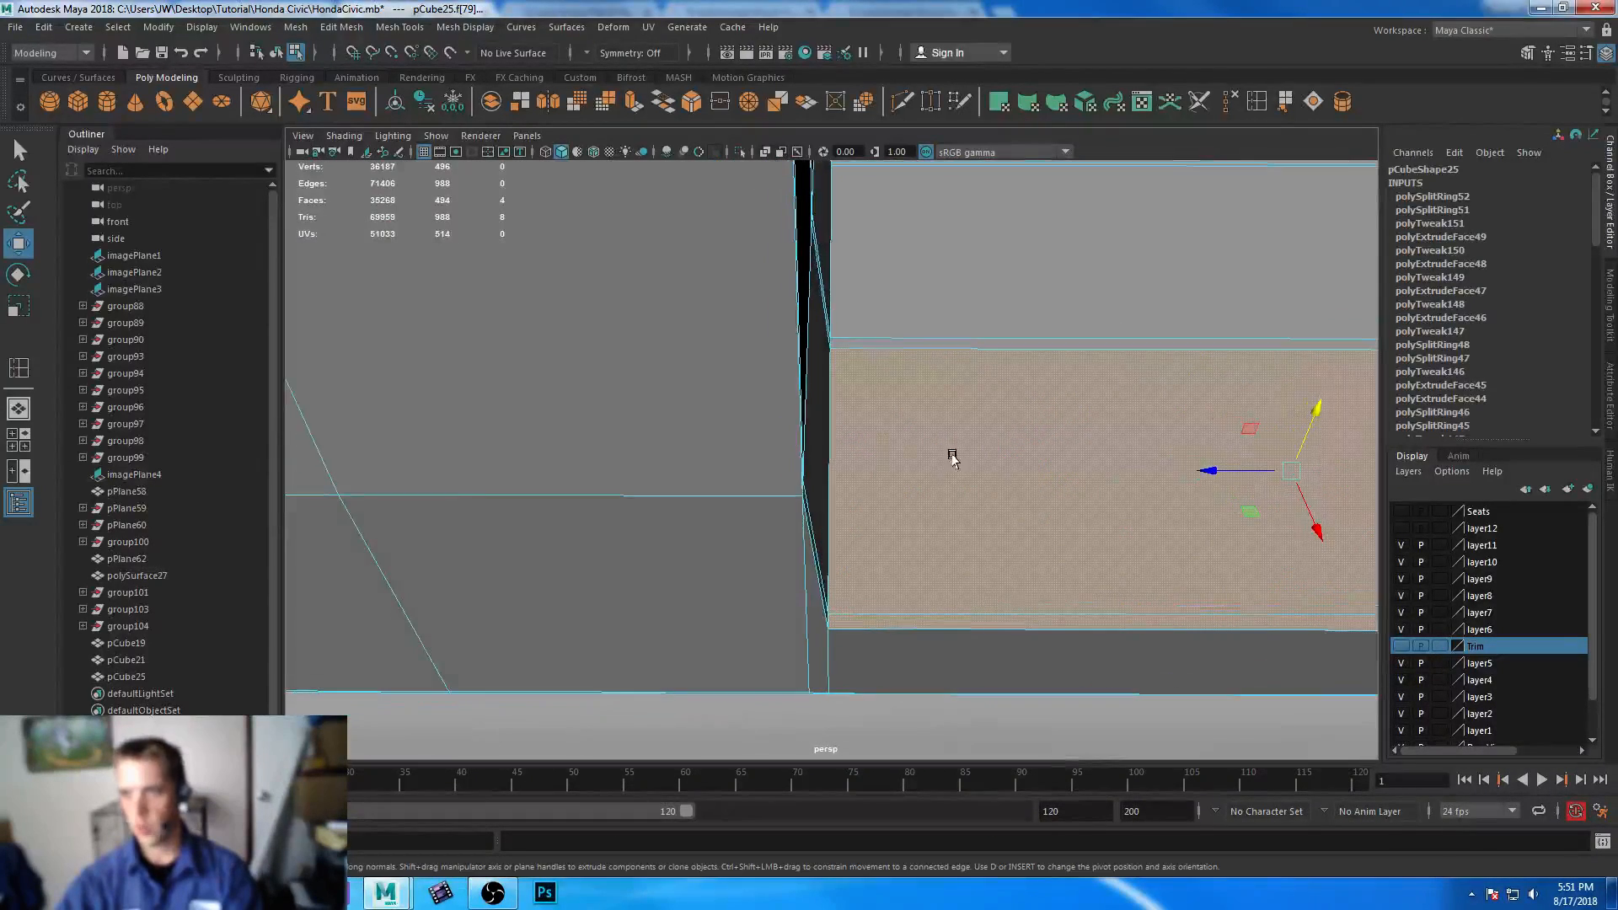
alt+middle_drag(953, 455, 813, 473)
alt+right_drag(812, 473, 859, 452)
alt+drag(859, 452, 652, 357)
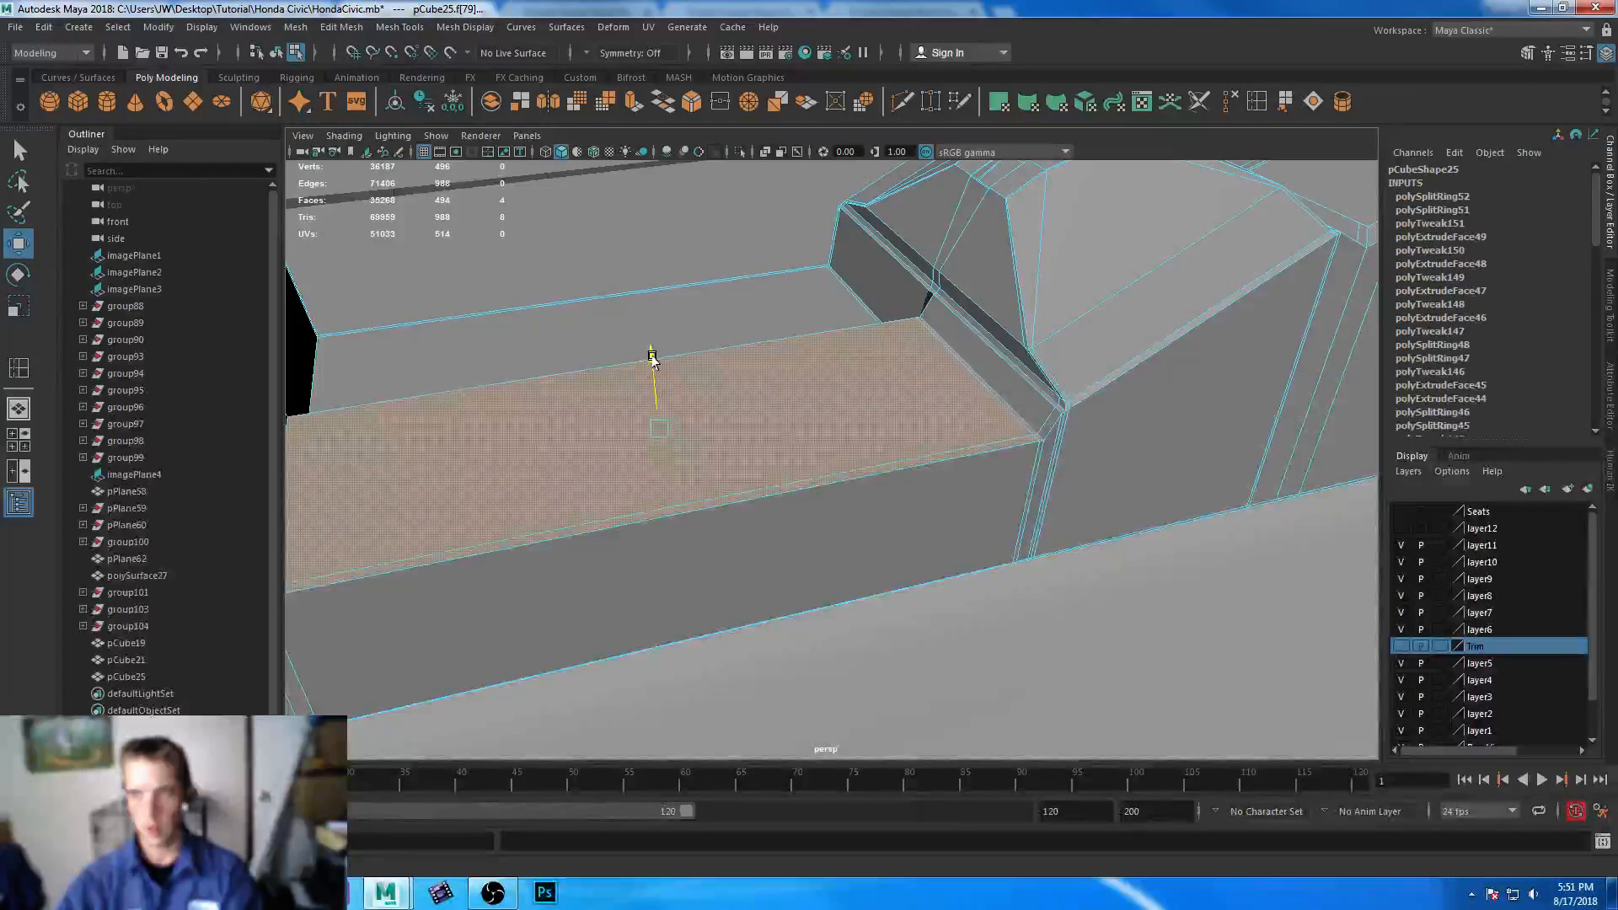
key(3)
alt+right_drag(805, 484, 792, 573)
alt+drag(792, 573, 788, 516)
drag(631, 411, 624, 400)
alt+drag(552, 447, 672, 507)
alt+middle_drag(671, 508, 1058, 480)
alt+drag(611, 497, 867, 477)
alt+middle_drag(867, 477, 799, 405)
alt+drag(798, 405, 742, 527)
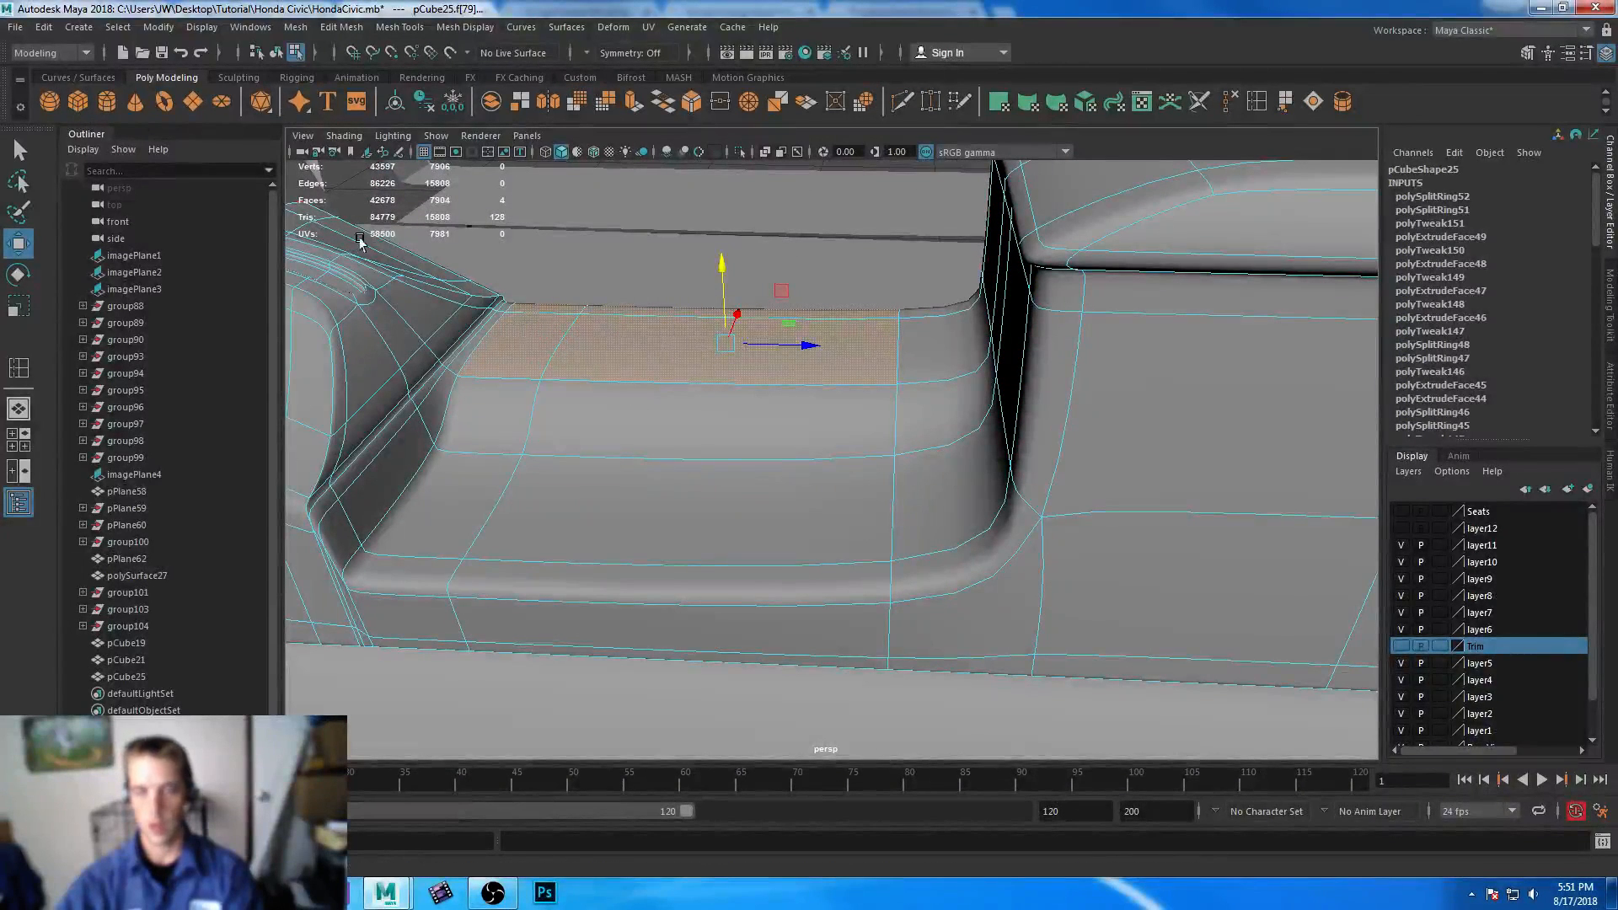
Step: Create a polygon cube in the console tray, scale it uniformly to about 0.651 and raise it
click(665, 578)
drag(655, 513, 504, 361)
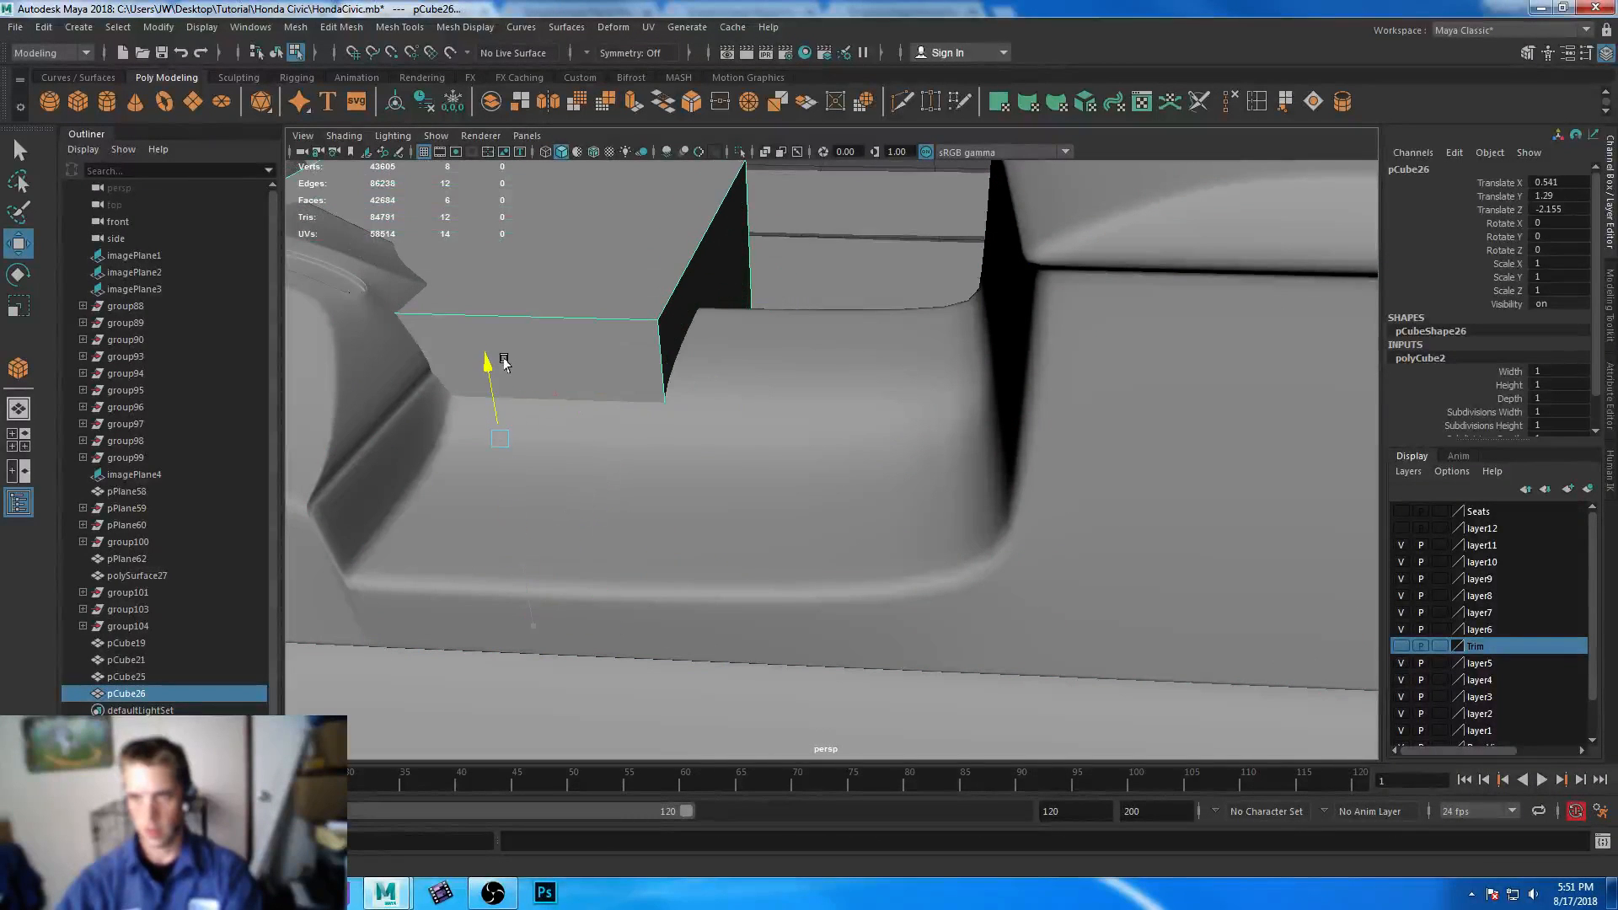
drag(572, 416, 517, 570)
key(r)
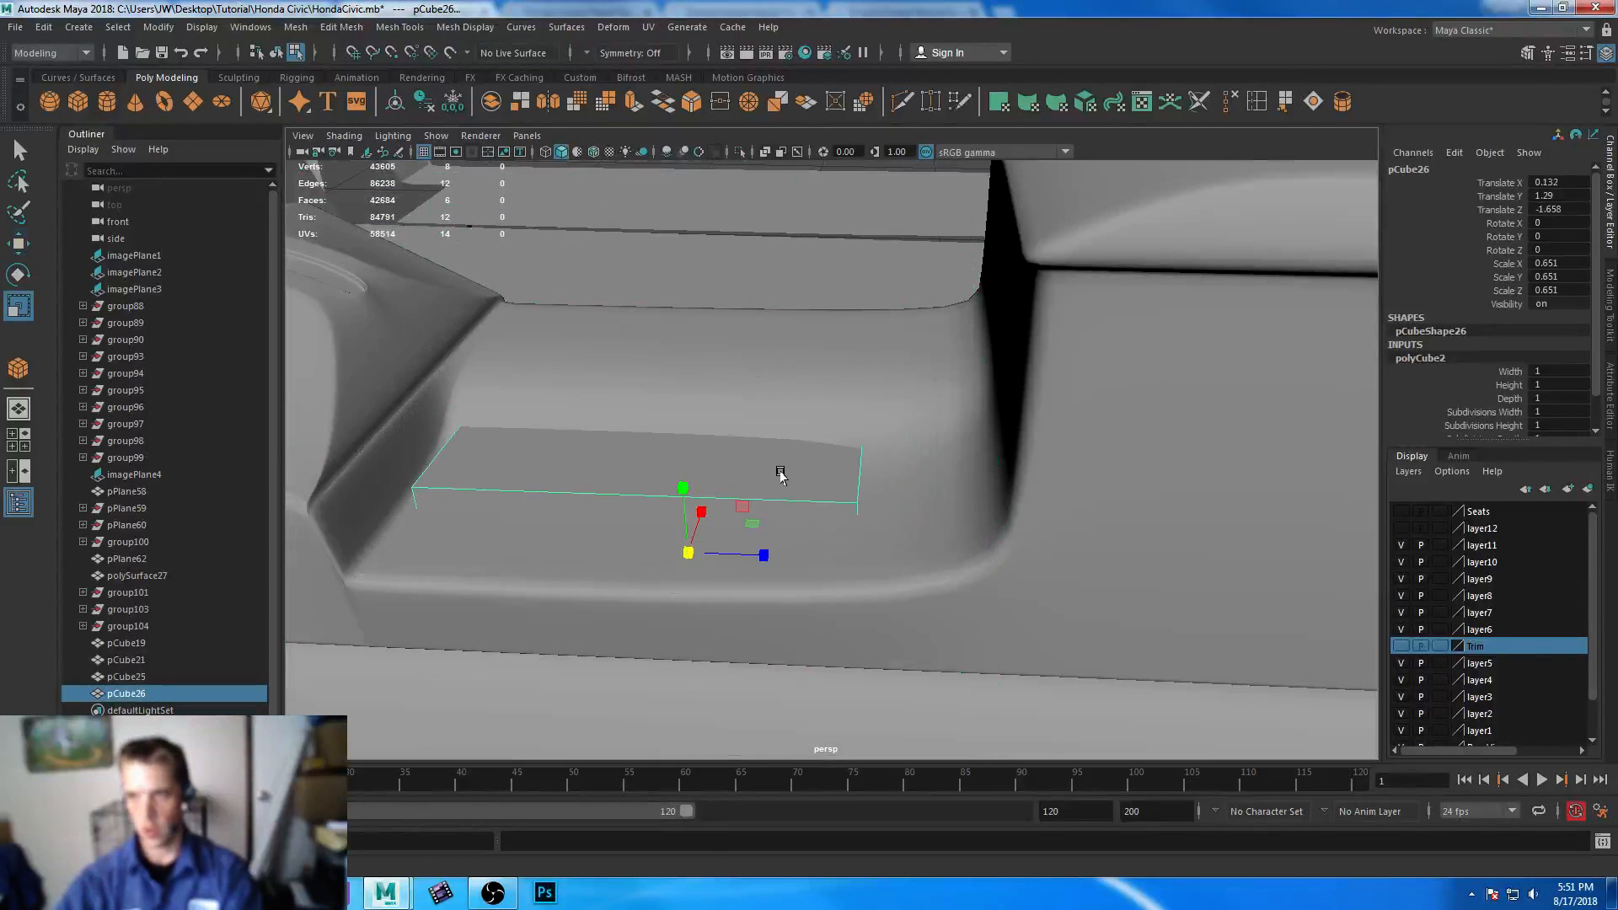
key(w)
drag(685, 485, 664, 305)
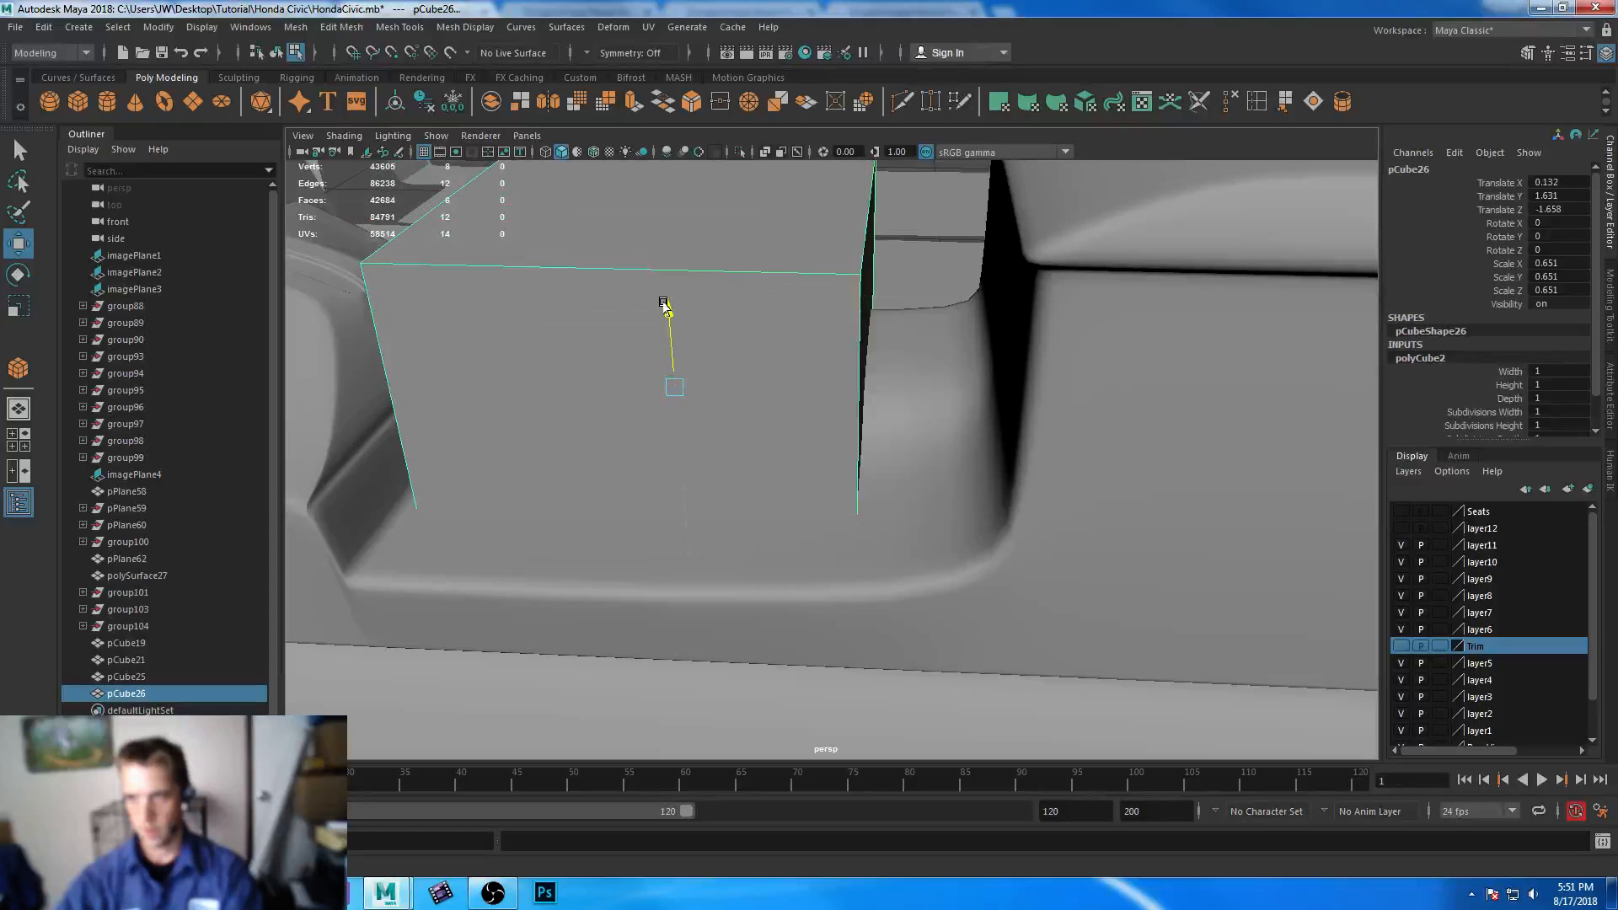
Step: Move the cube sideways to about -0.177 in X and thin its X scale to about 0.058
scroll(758, 354, down, 3)
key(space)
key(space)
alt+middle_drag(874, 517, 936, 373)
alt+right_drag(936, 373, 1050, 630)
drag(792, 503, 679, 517)
key(r)
key(space)
key(space)
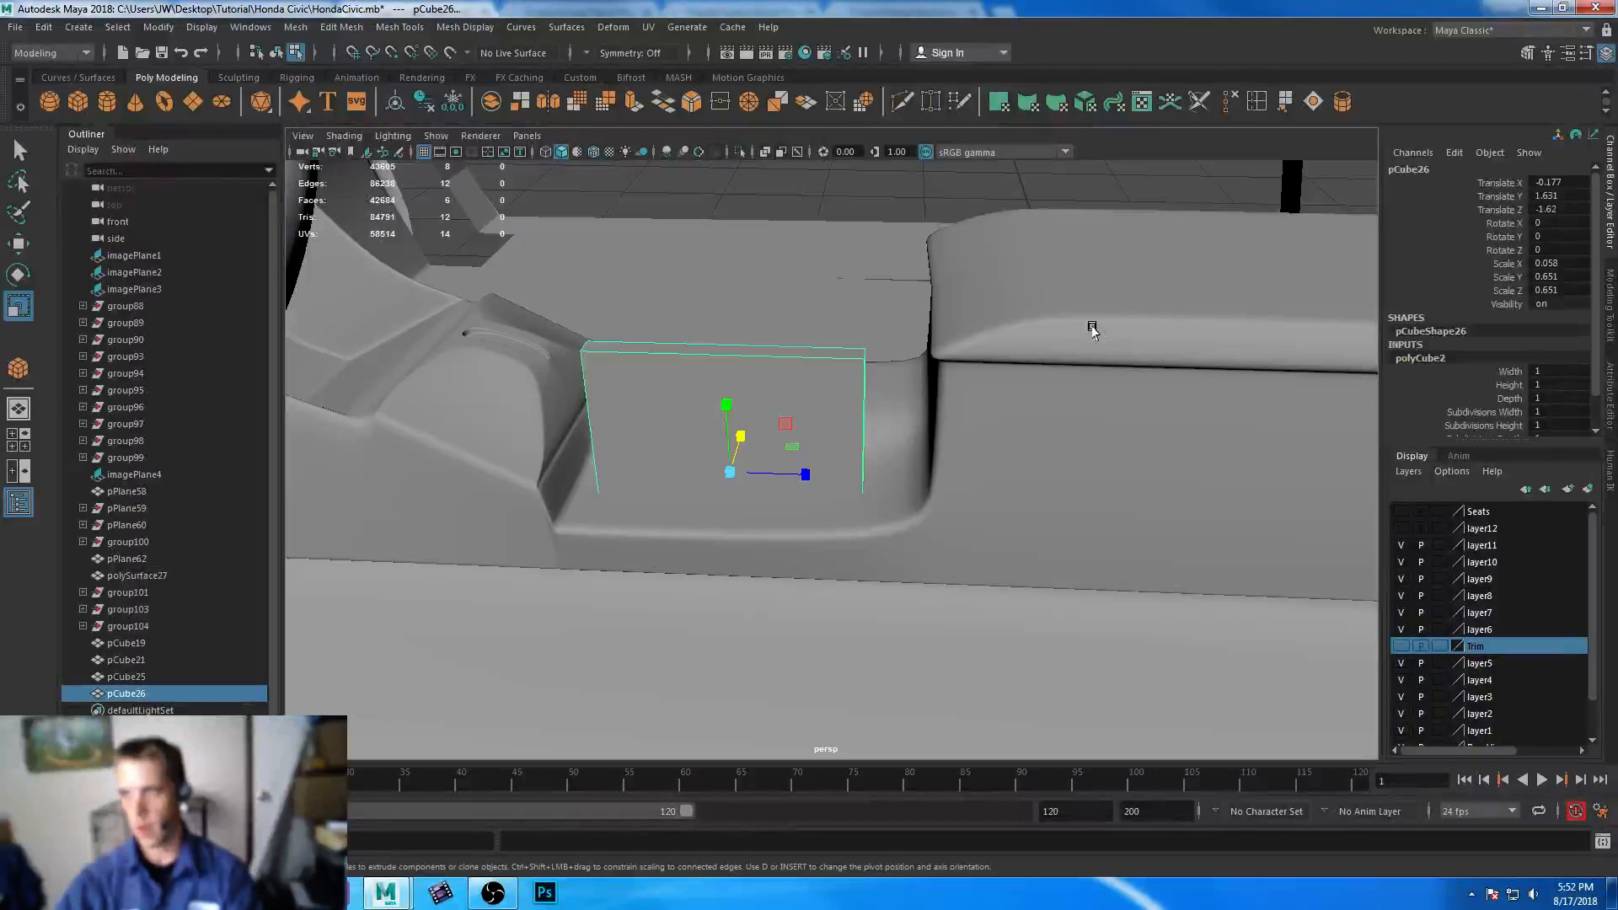
Step: Flatten the cube into a bar with a Y scale of 0.058 and raise it to about 1.773 in Y
mouse_move(724, 403)
mouse_down()
mouse_move(726, 462)
mouse_move(723, 372)
mouse_move(723, 390)
mouse_up()
key(w)
key(r)
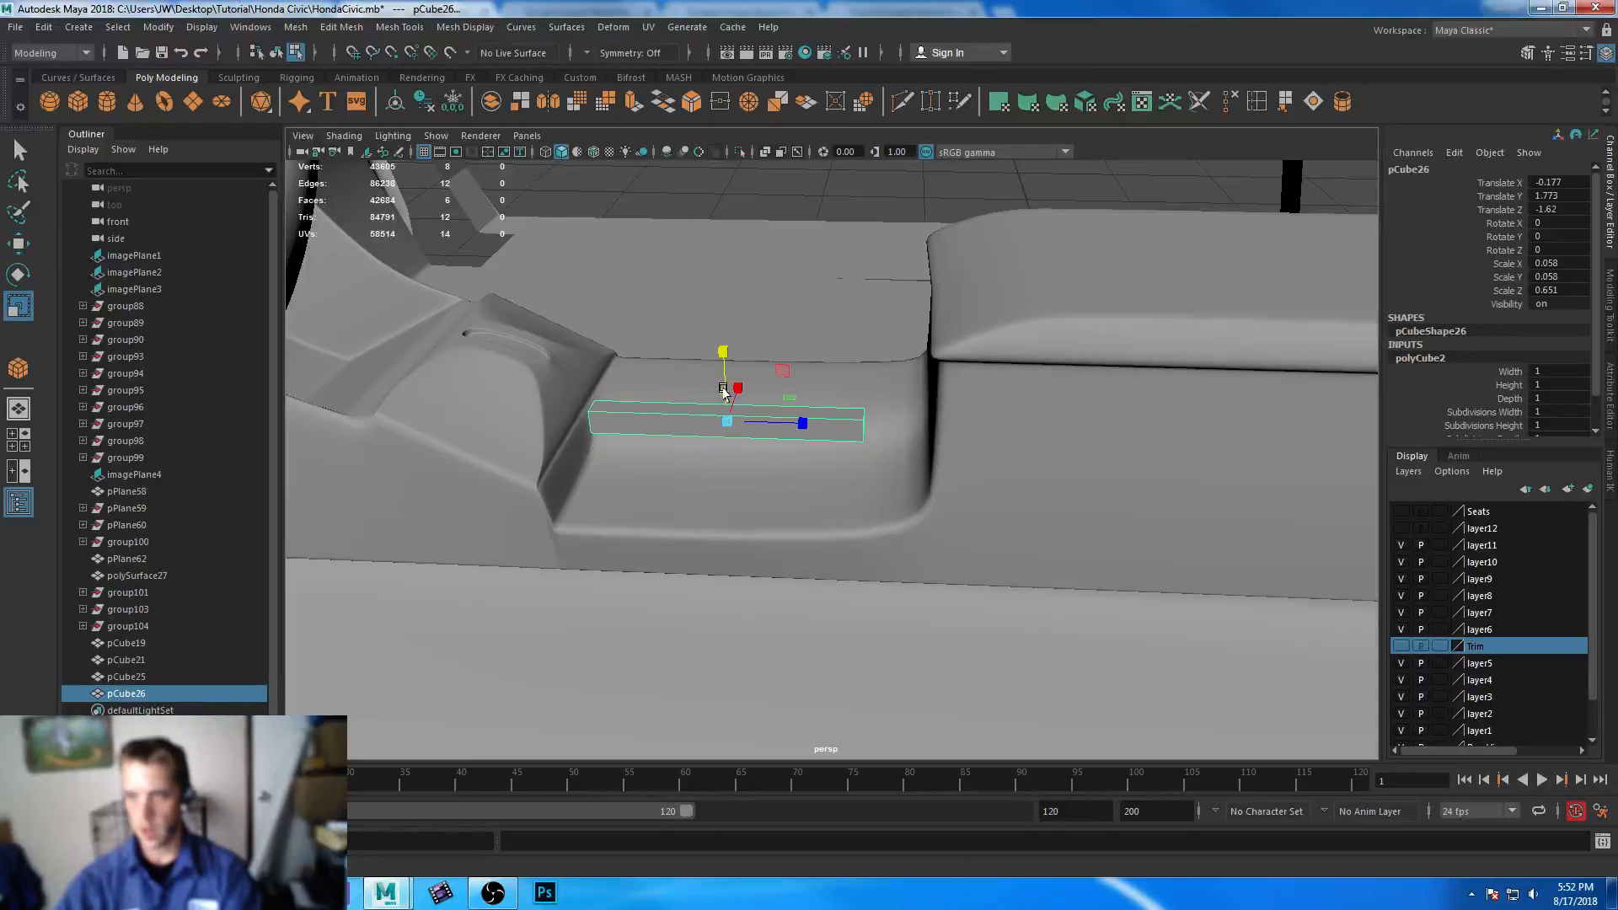
scroll(827, 472, up, 8)
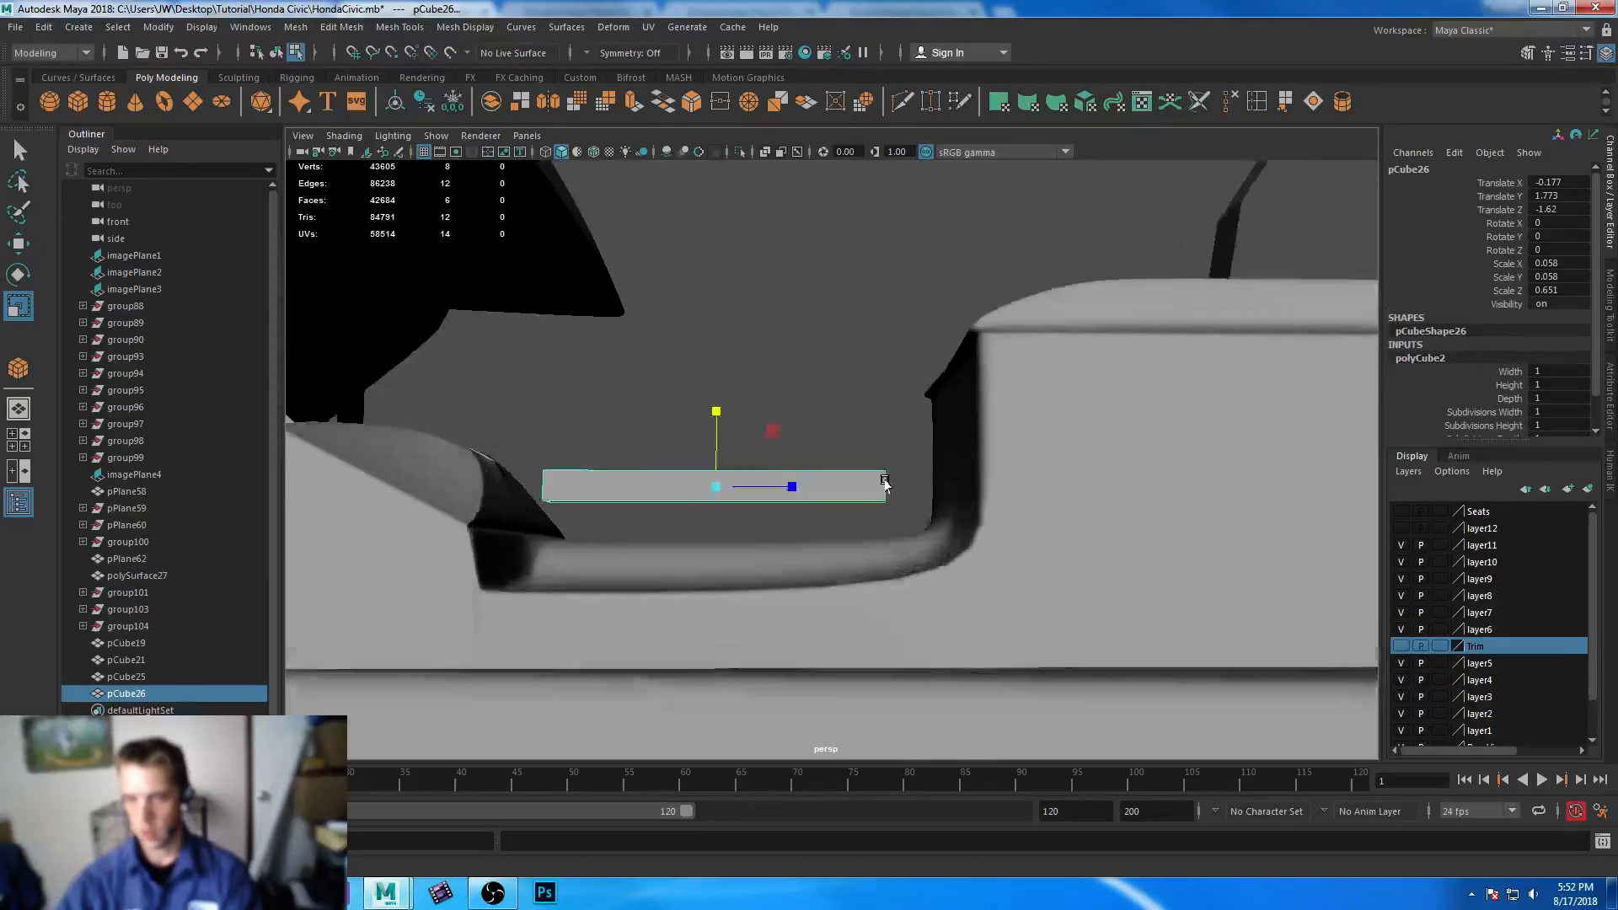
scroll(955, 520, down, 5)
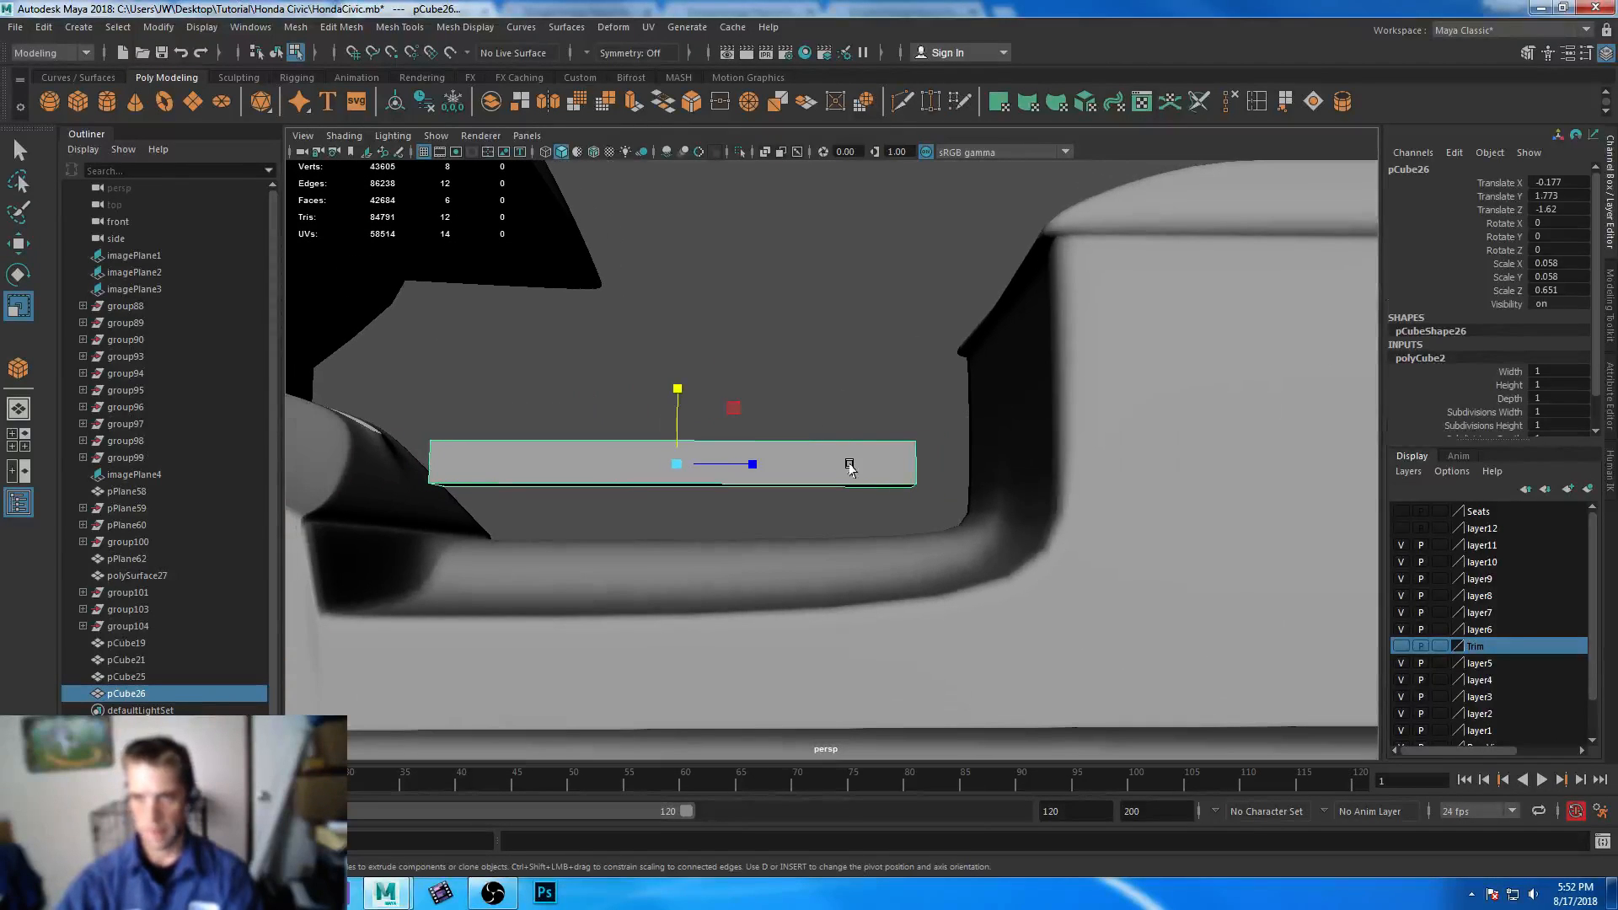
alt+middle_drag(651, 483, 712, 500)
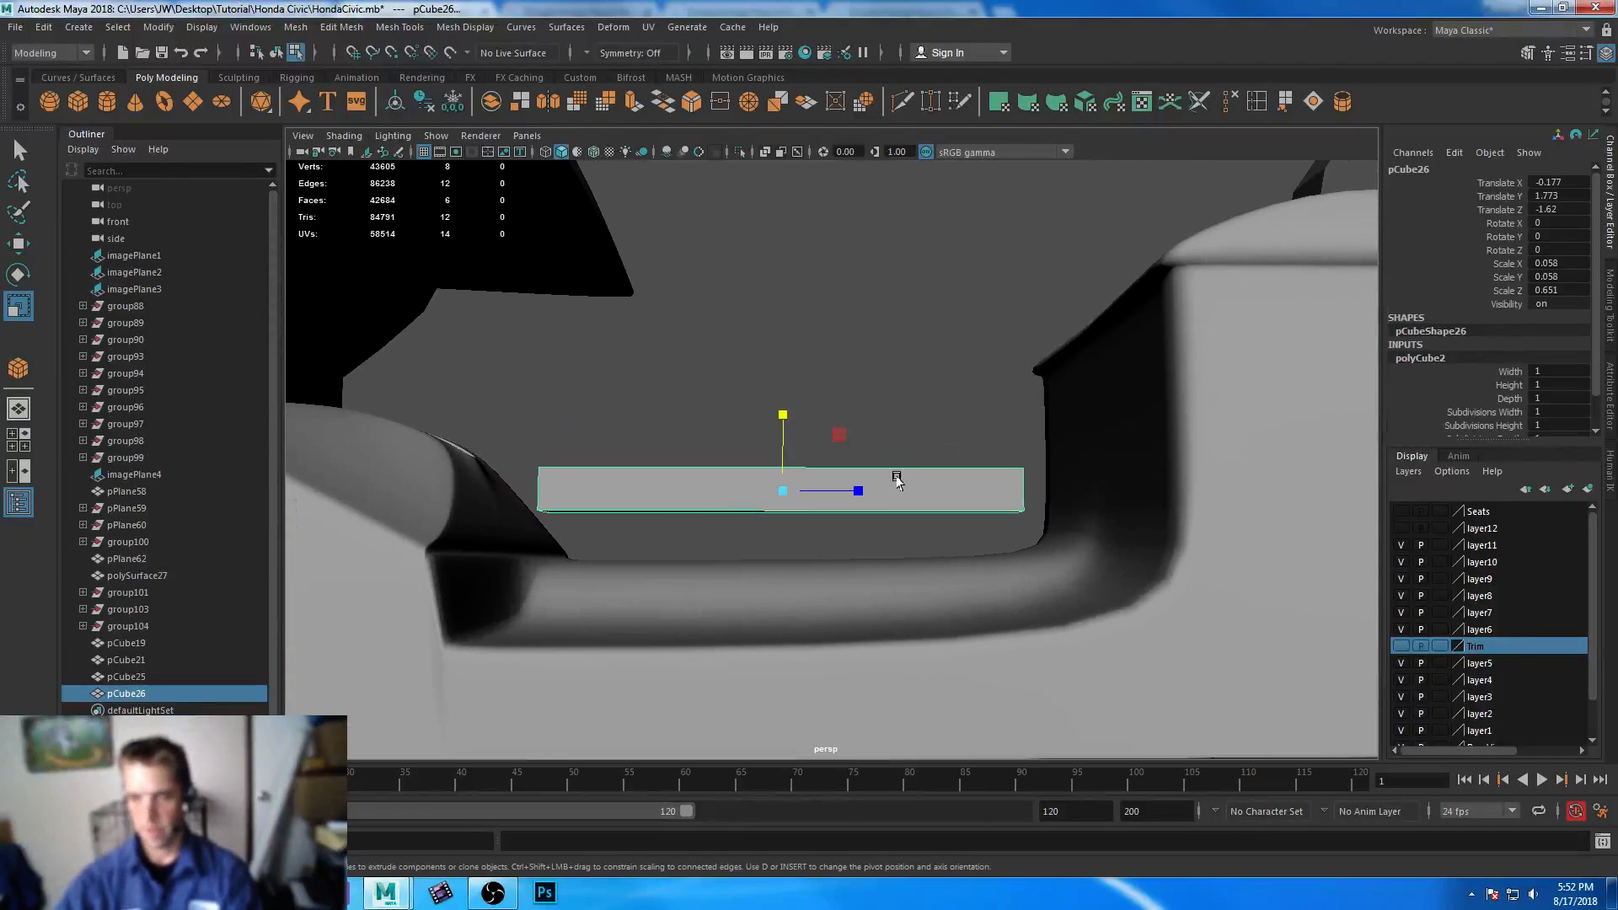
Step: Shorten the bar slightly, then extrude its end face toward the armrest and repeat the extrusion
drag(858, 496, 845, 497)
right_drag(593, 409, 594, 458)
drag(921, 409, 1078, 599)
ctrl+drag(883, 298, 826, 573)
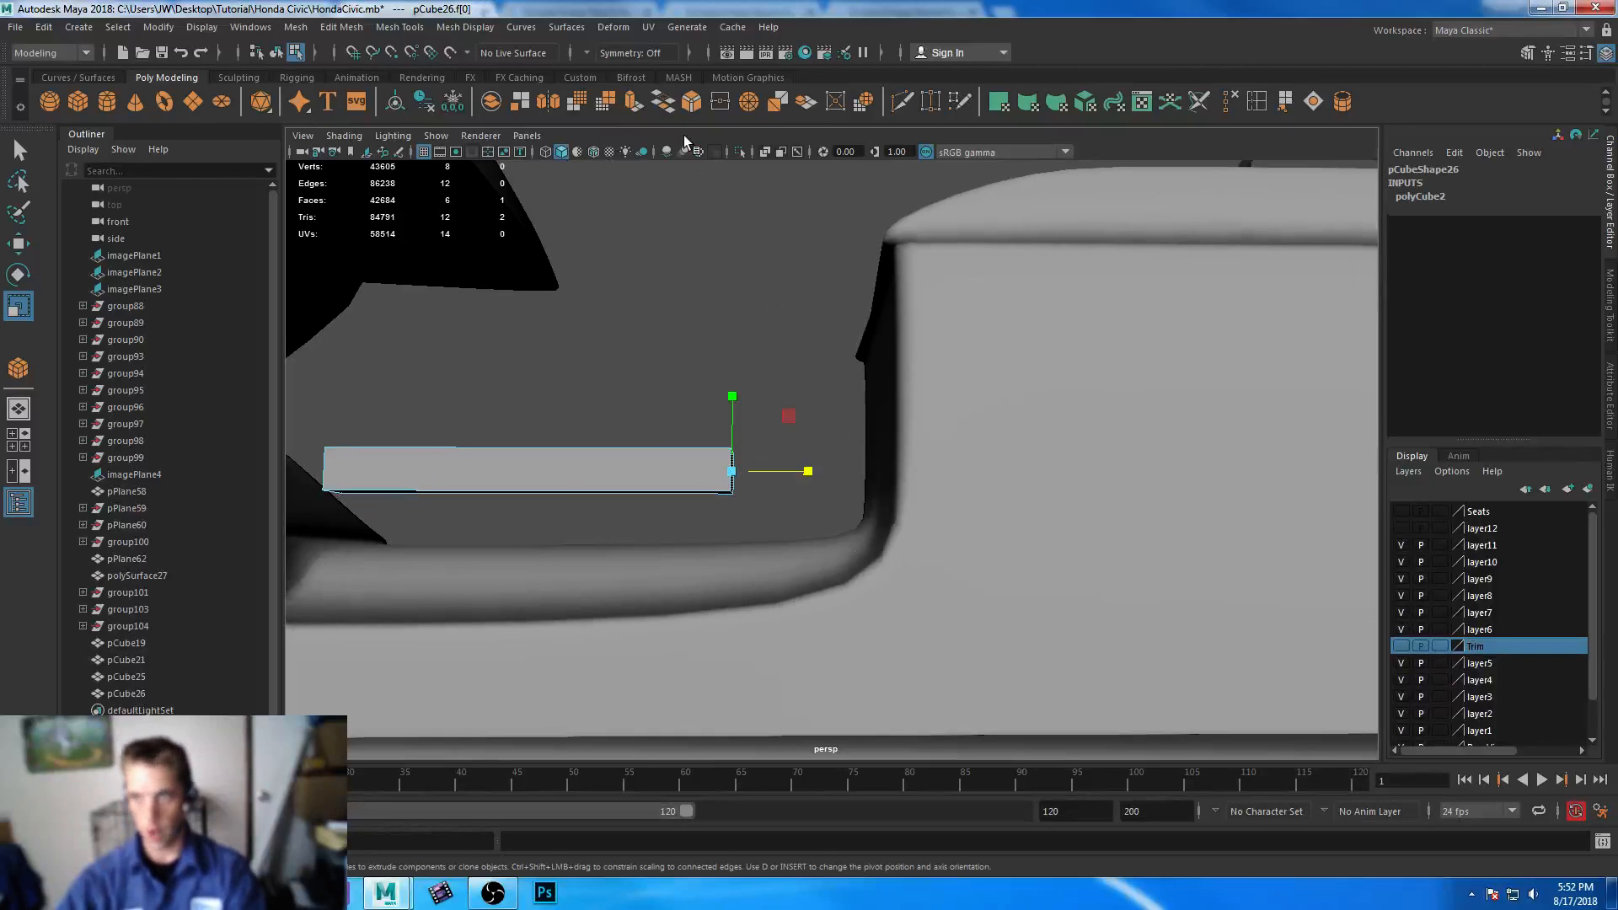
click(630, 101)
drag(732, 471, 844, 518)
key(g)
Step: Reposition the extruded end's vertices to form a wider base that curves down into the tray
right_drag(755, 466, 662, 396)
drag(774, 399, 917, 511)
middle_drag(872, 431, 1042, 425)
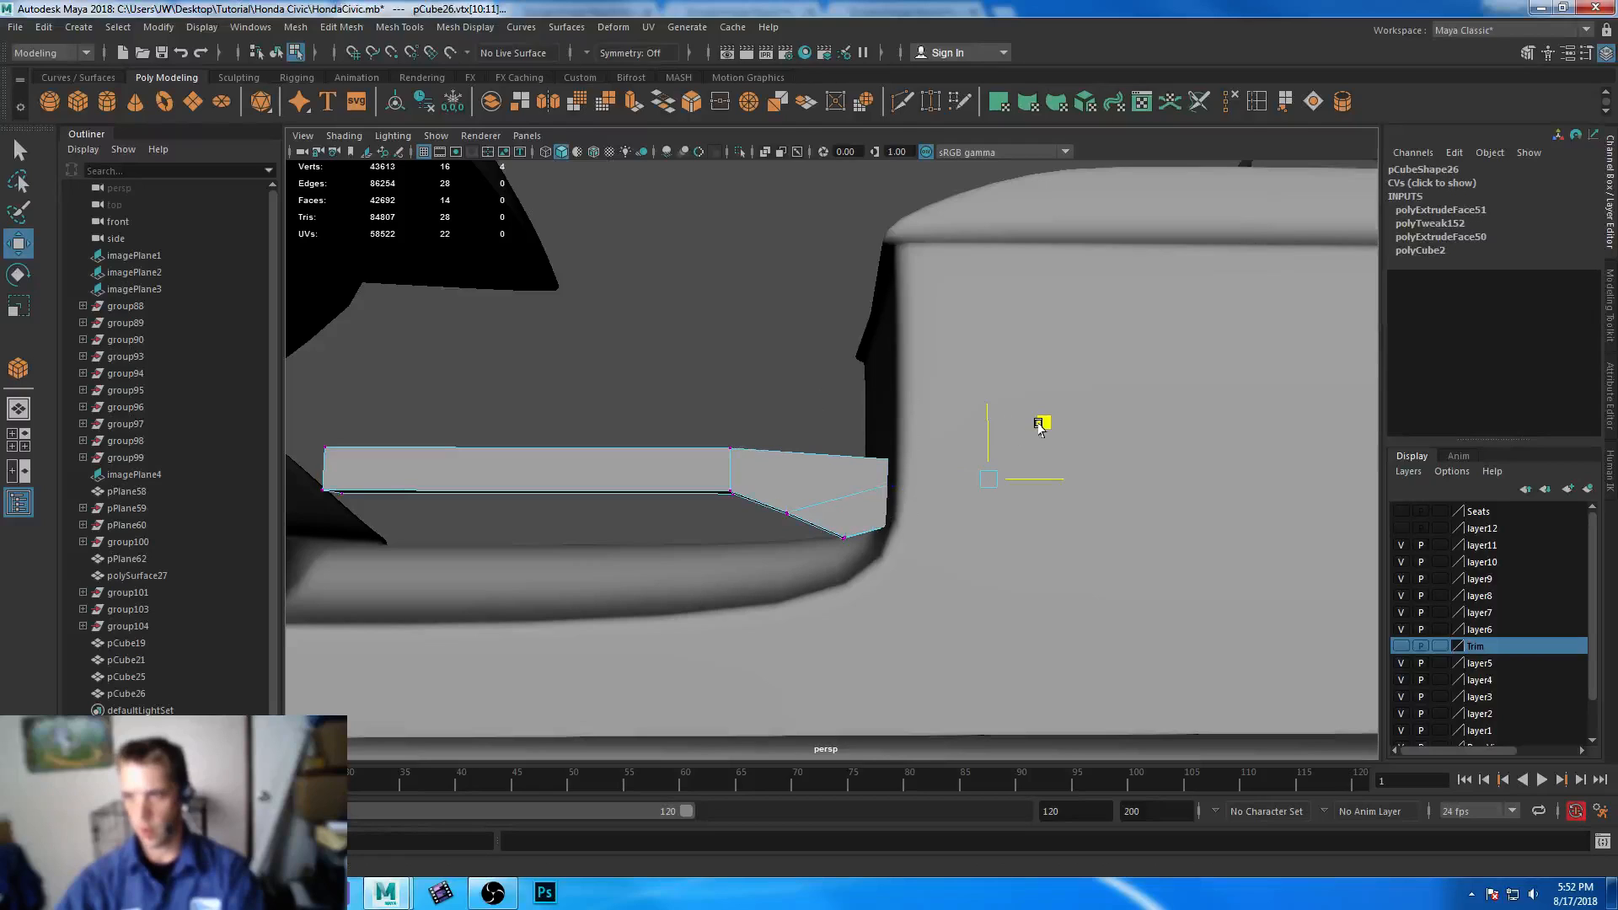
drag(759, 495, 895, 612)
drag(873, 471, 914, 536)
drag(800, 547, 842, 620)
drag(884, 534, 837, 495)
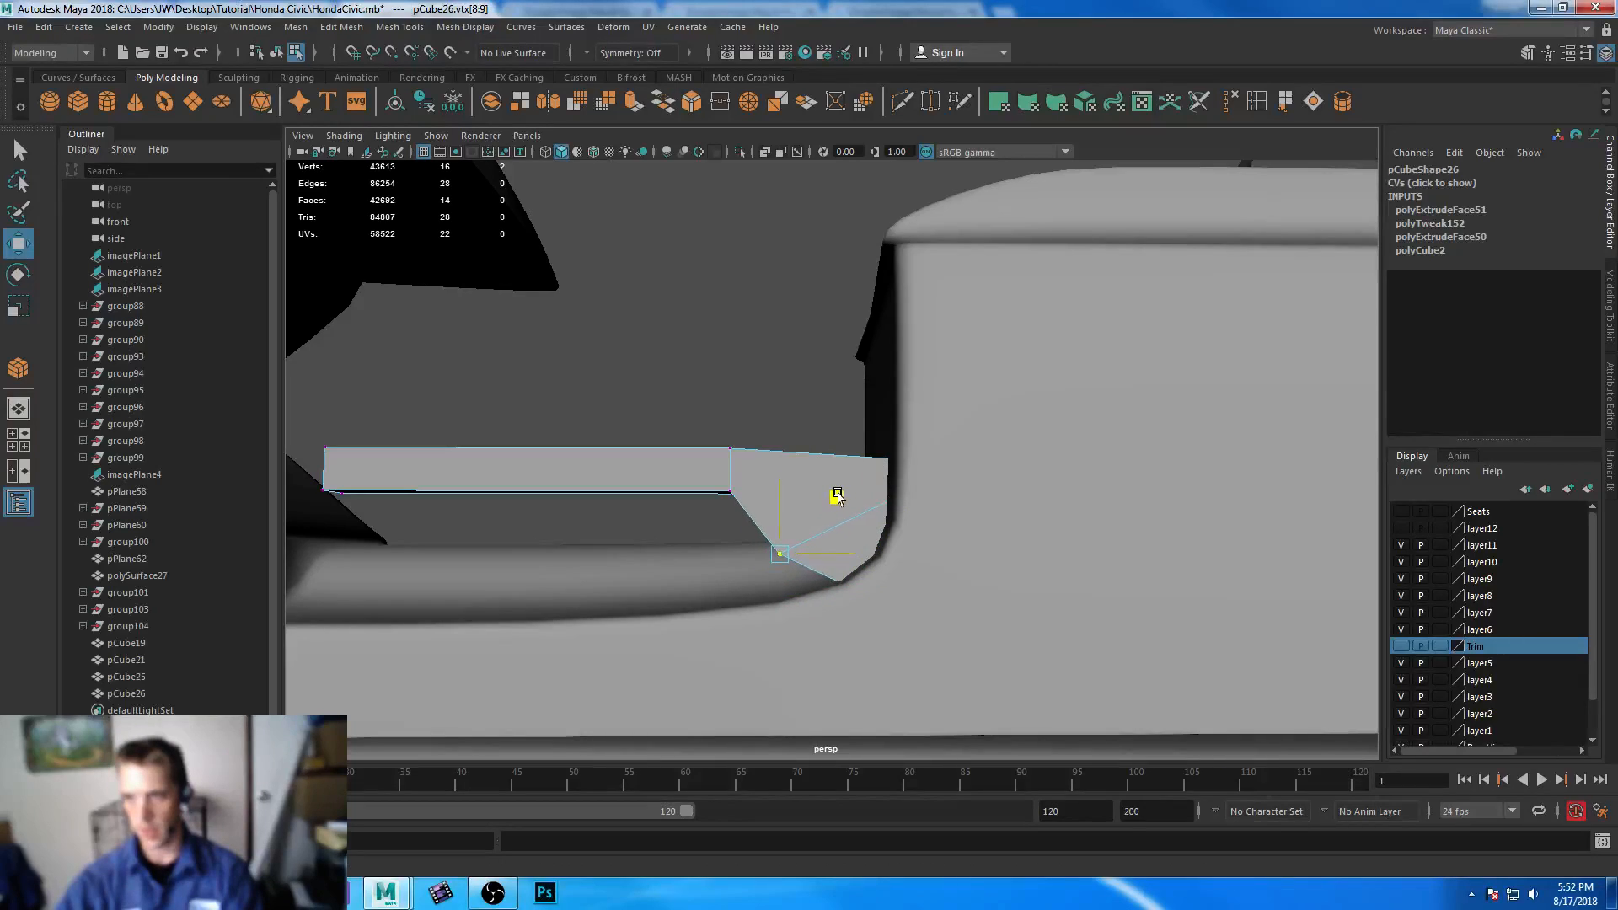
Step: Extrude the bar's front end face, shrink it inward and extrude it forward as the handbrake's release button
alt+drag(486, 502, 696, 533)
right_drag(701, 408, 706, 462)
alt+middle_drag(674, 514, 815, 519)
drag(622, 437, 728, 585)
ctrl+drag(803, 389, 767, 687)
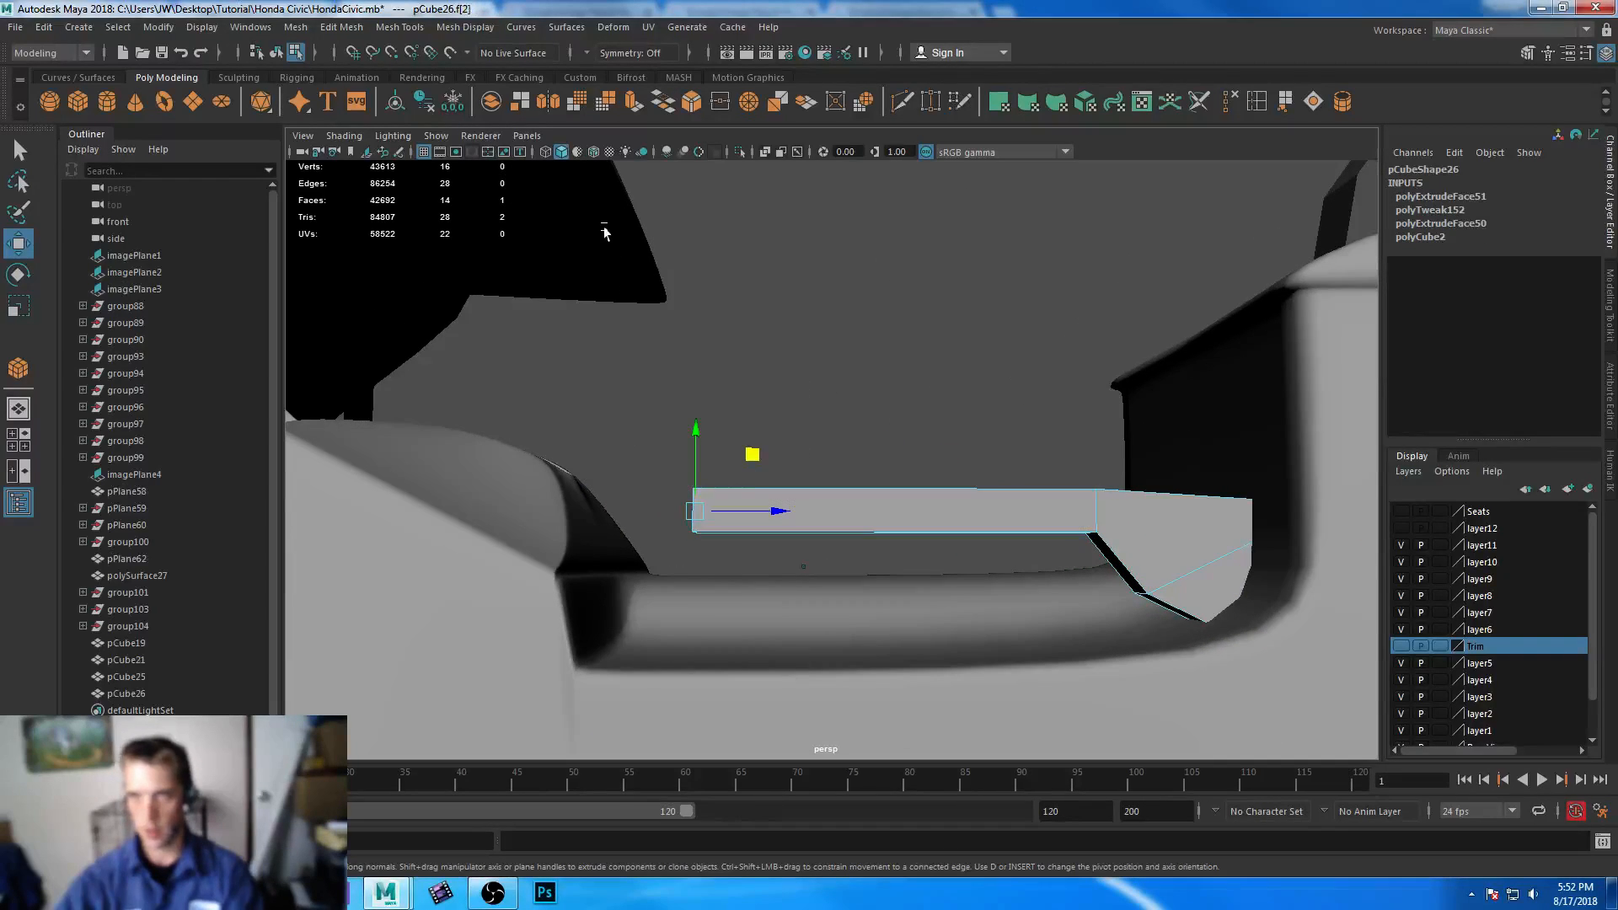
key(ctrl+e)
click(694, 521)
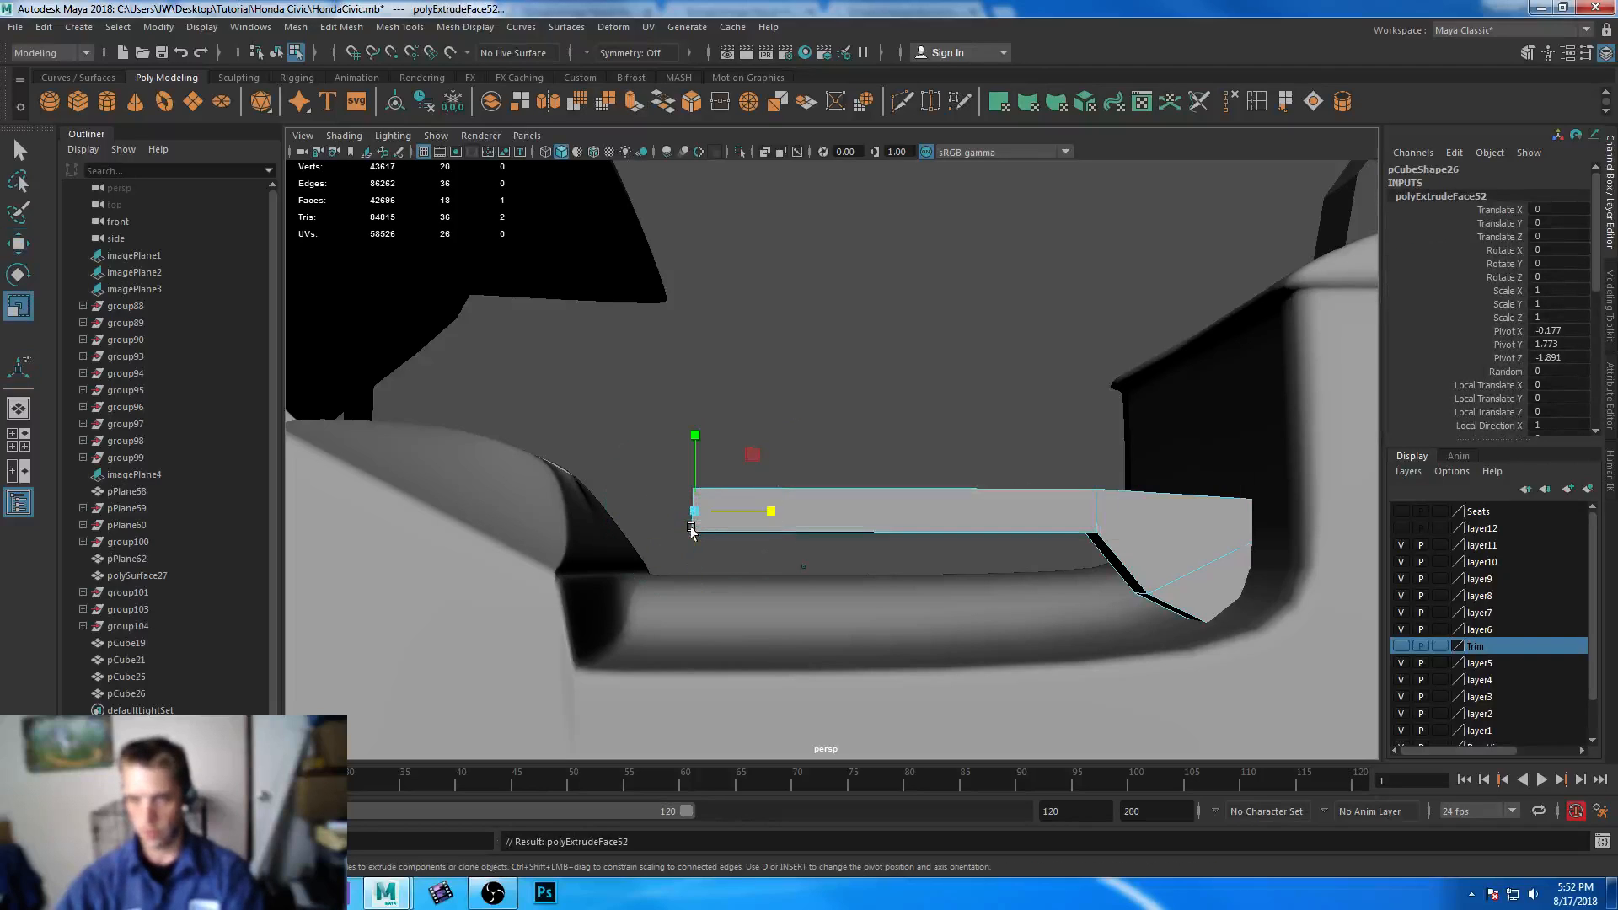
alt+drag(686, 560, 823, 617)
click(839, 611)
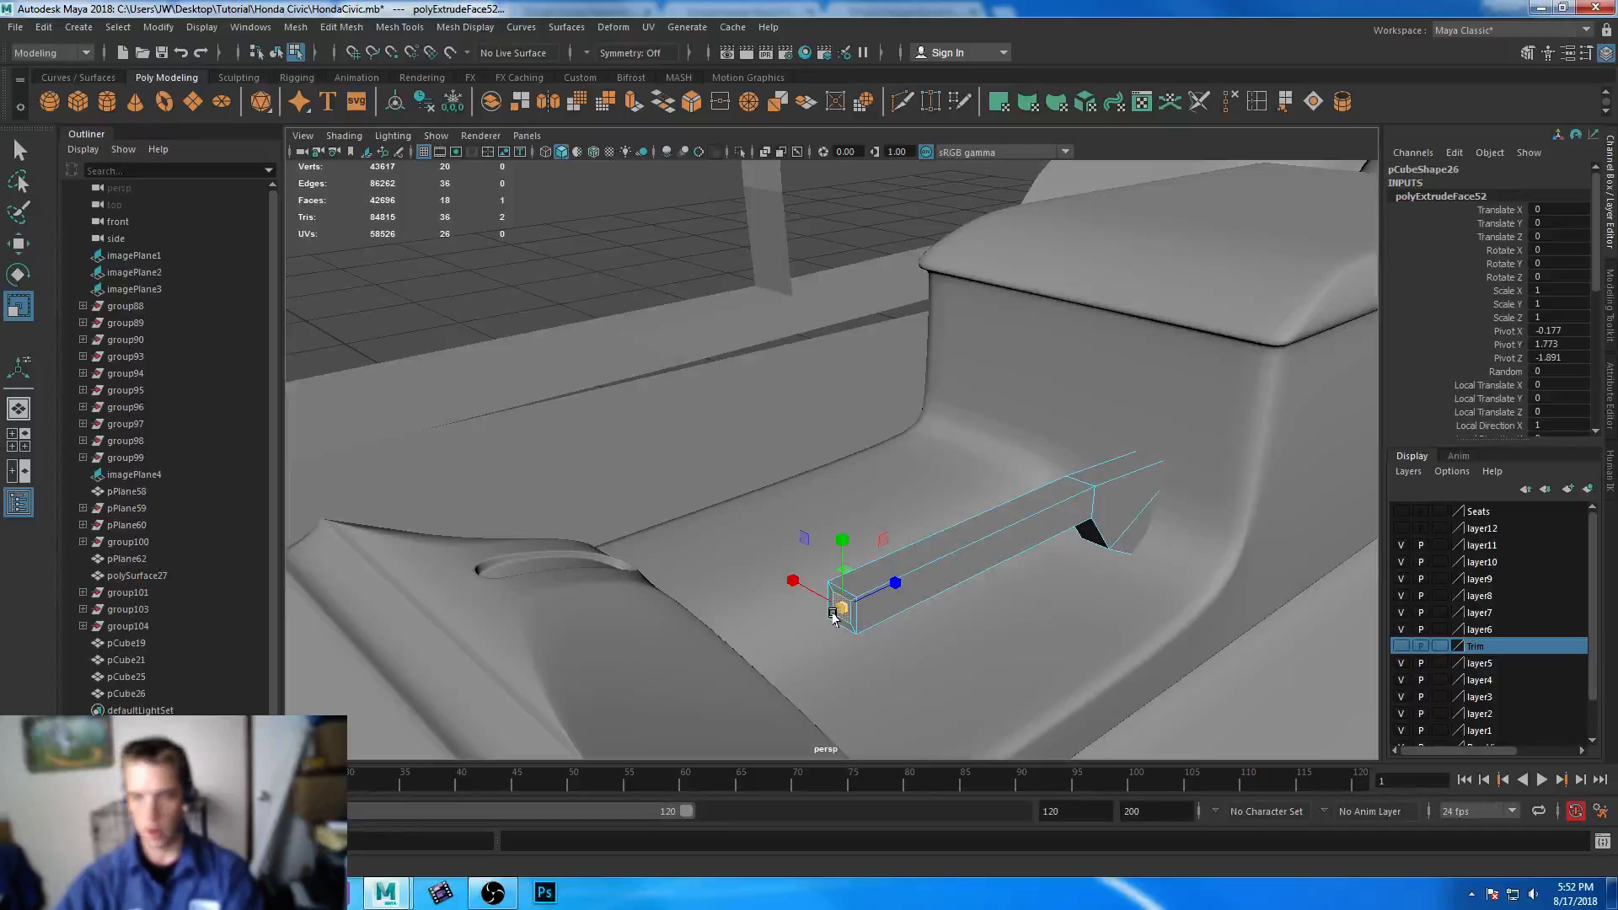
key(w)
shift+drag(894, 583, 886, 590)
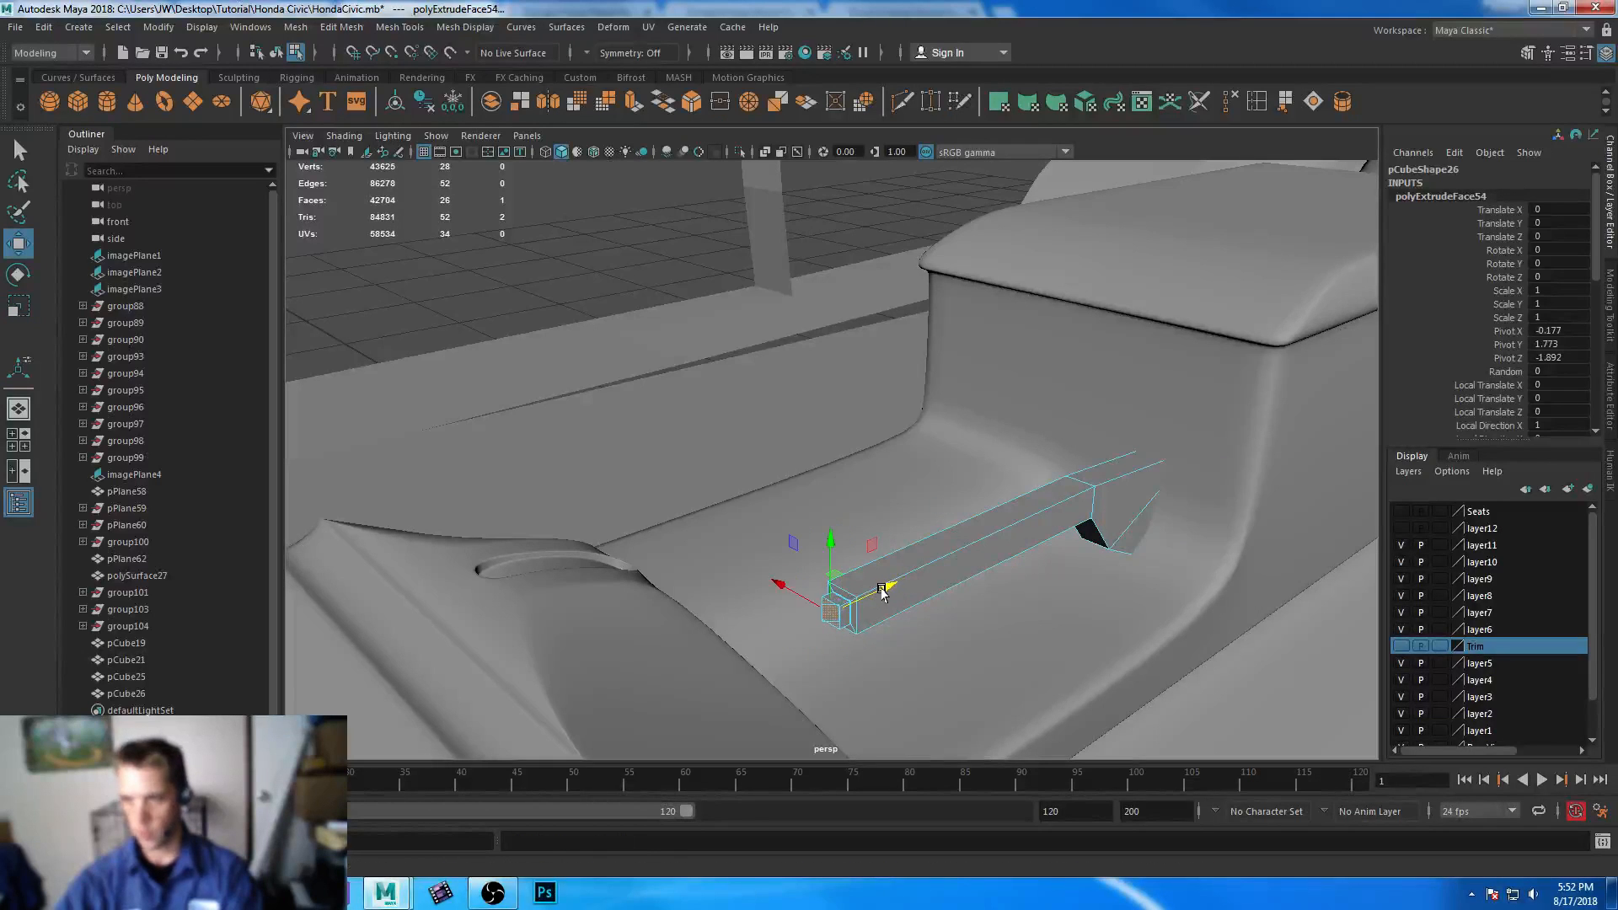
Step: Turn on smooth preview for the handbrake lever and insert two lengthwise edge loops around it
key(3)
alt+drag(1044, 658, 974, 706)
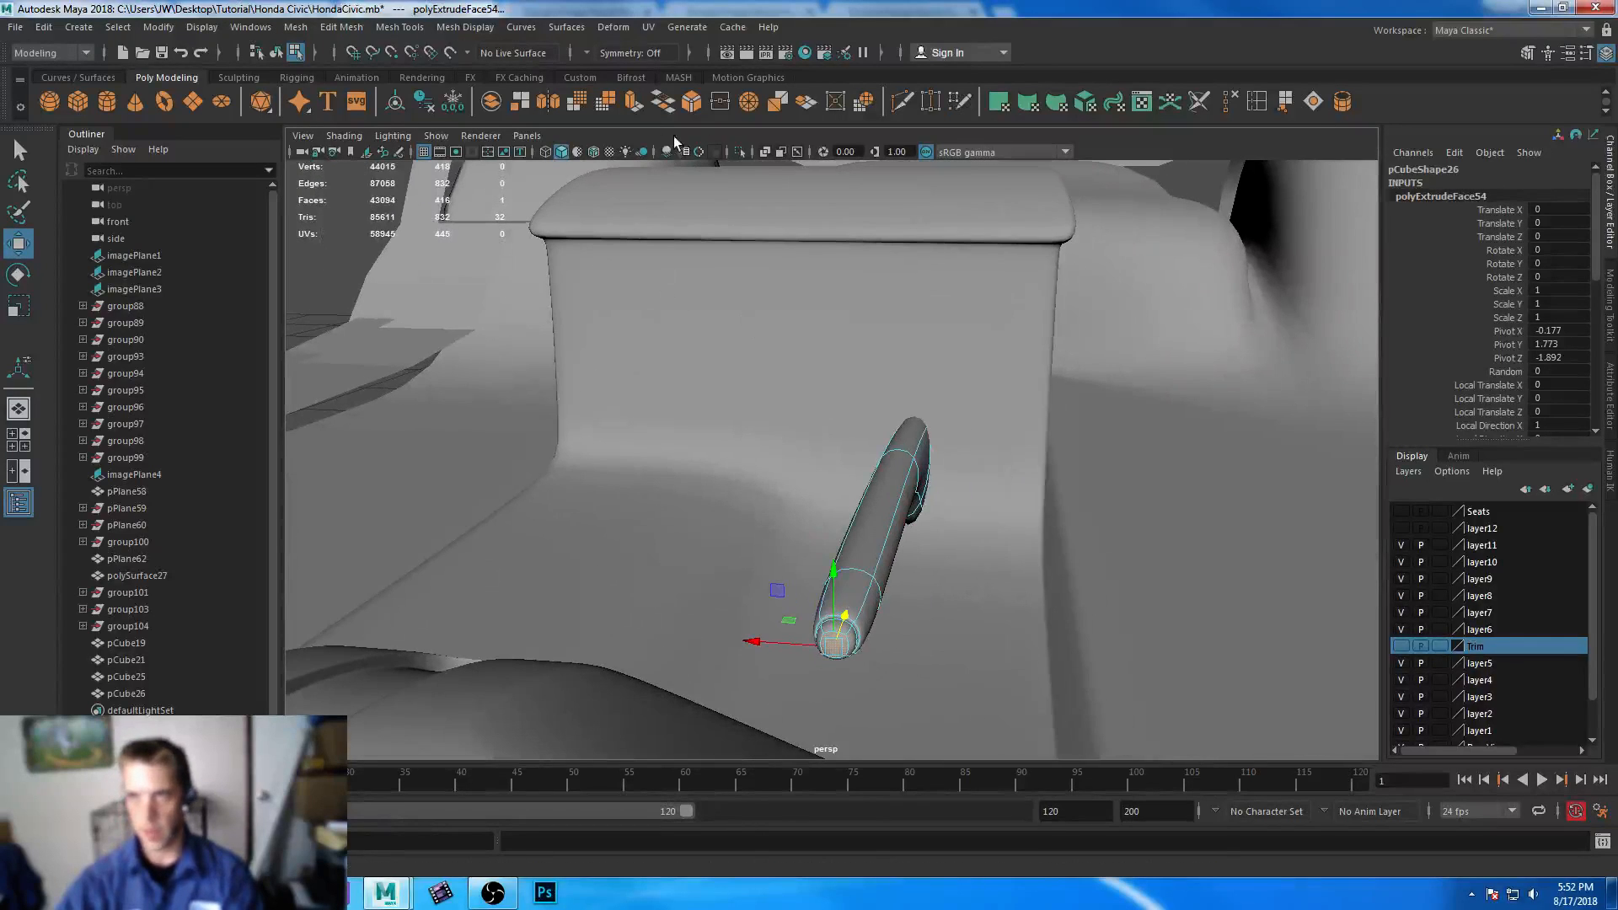
click(1255, 101)
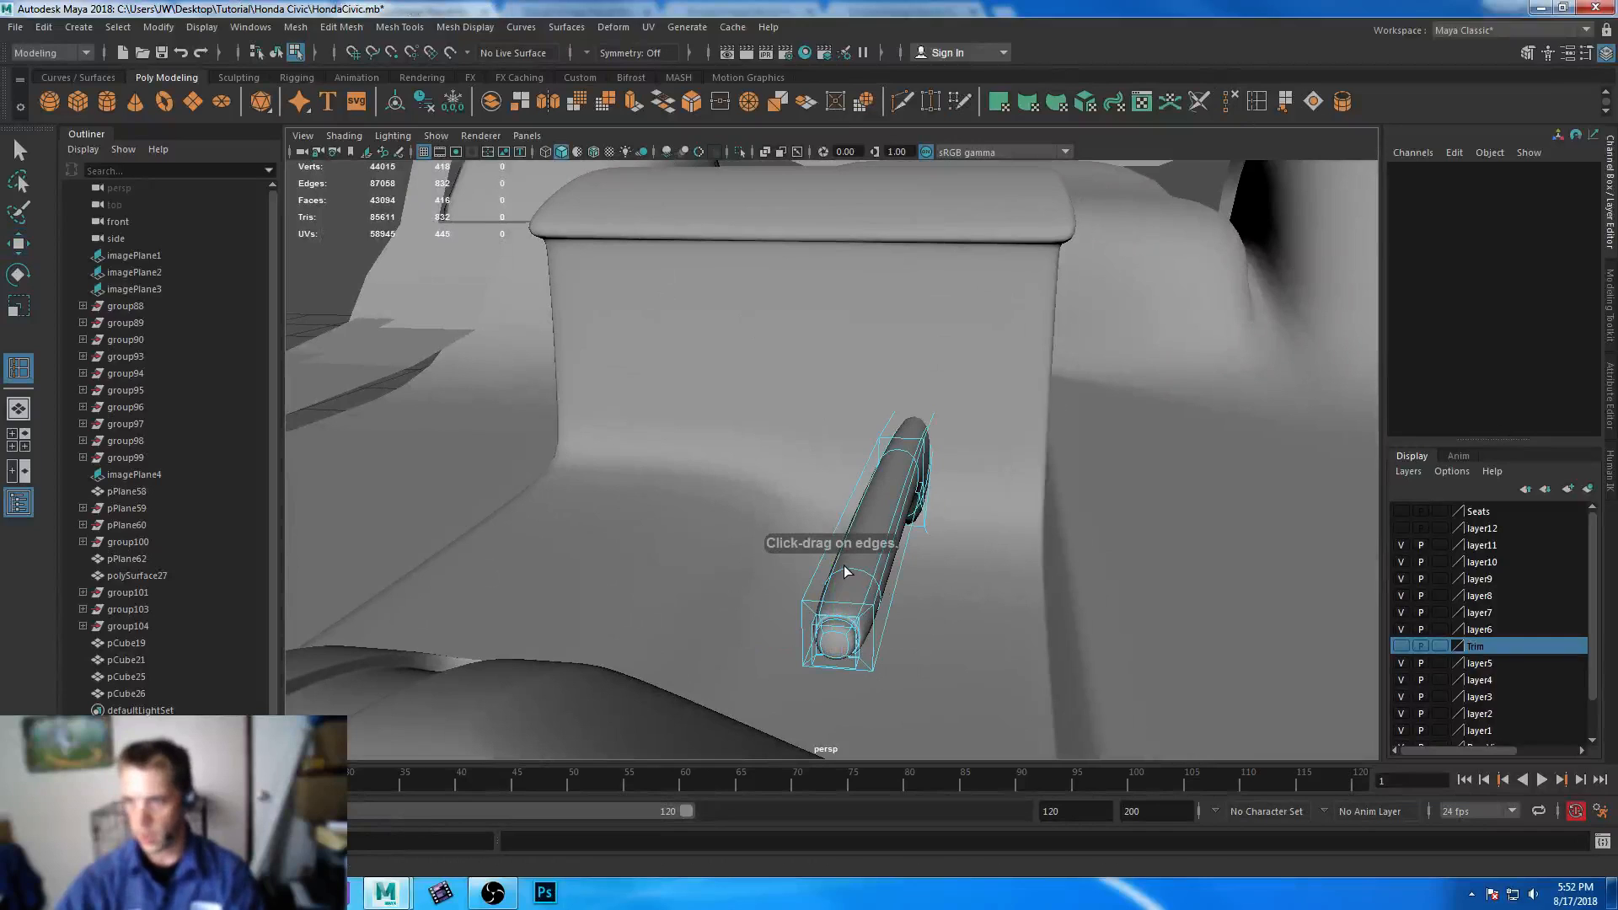
click(845, 605)
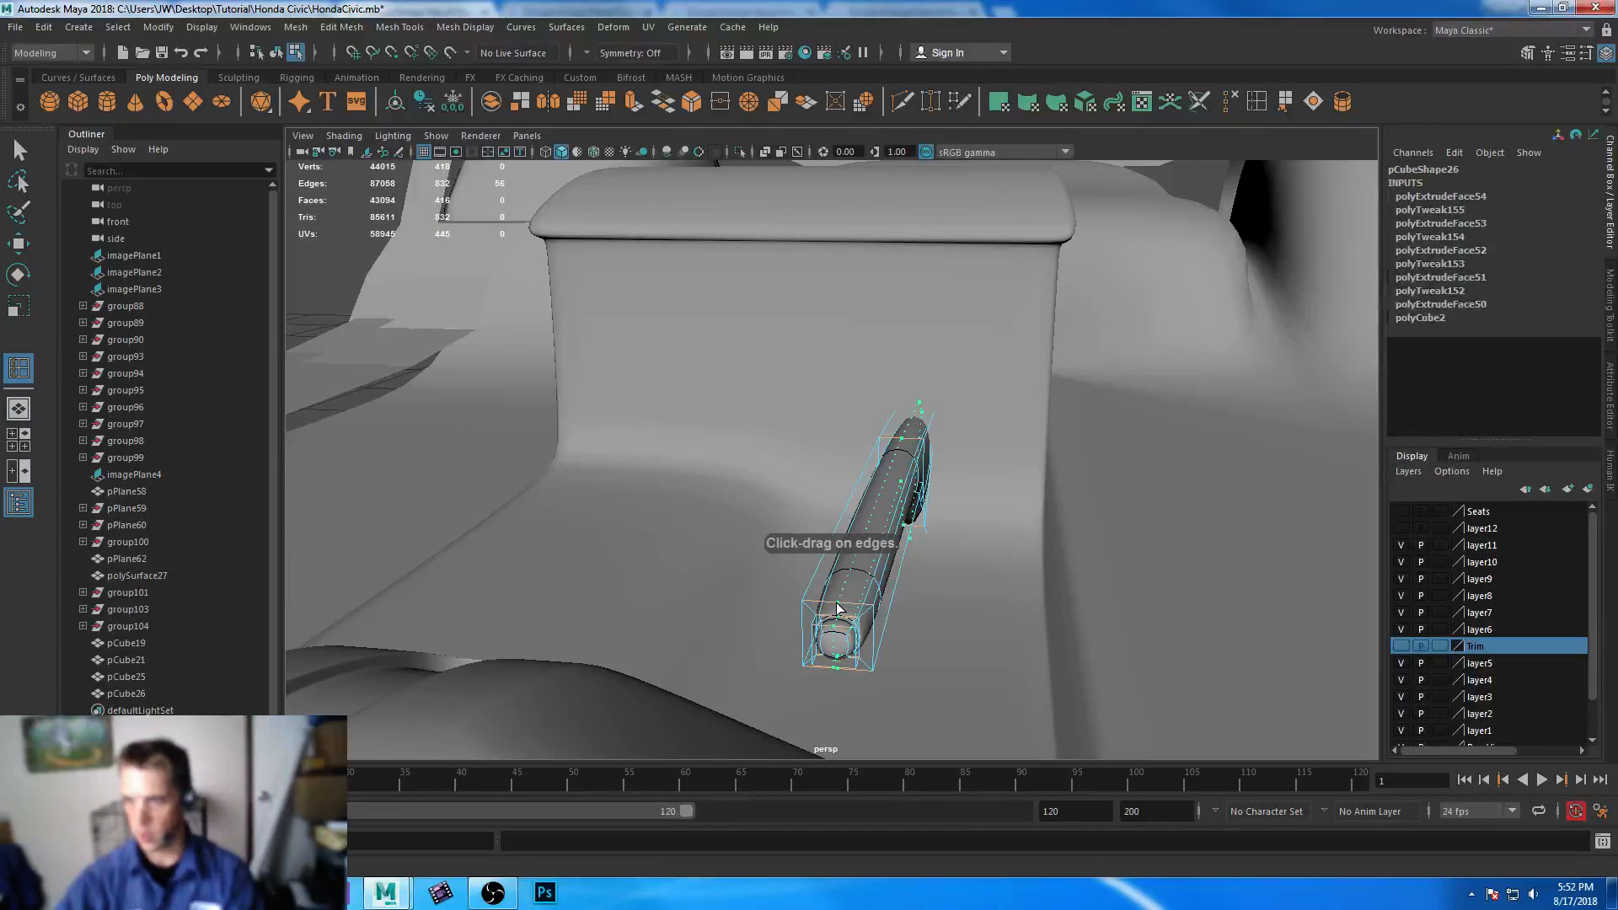
click(872, 641)
alt+drag(1115, 675, 931, 600)
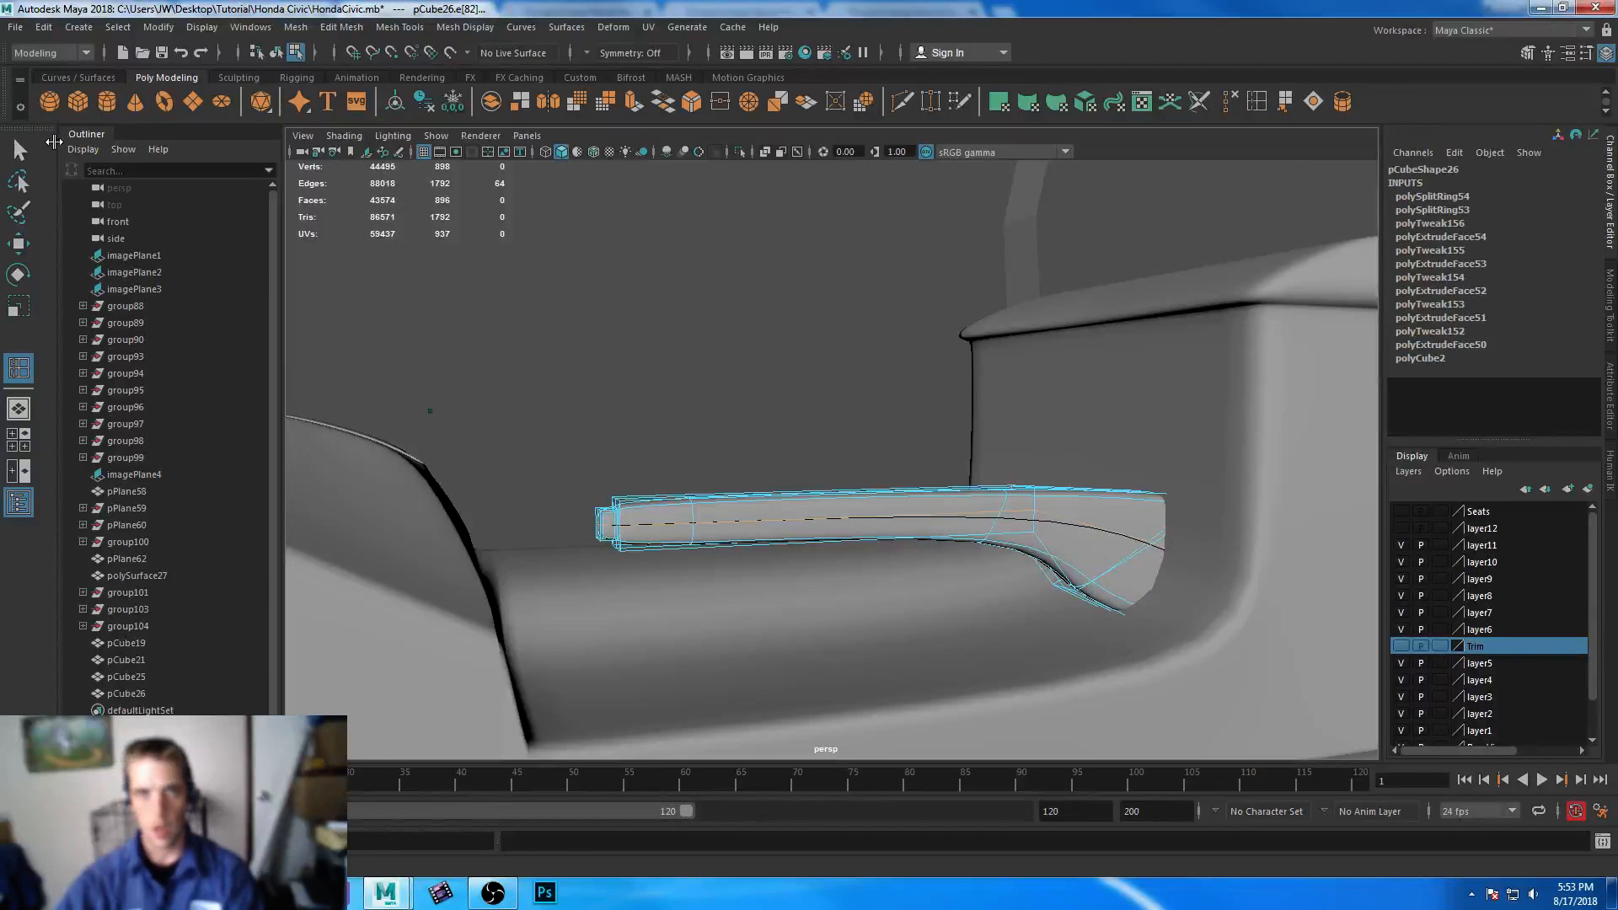
Step: In edge mode, move the edge loop at the base of the handbrake's release button along the lever
click(19, 150)
click(839, 532)
alt+drag(777, 450, 852, 477)
alt+middle_drag(852, 477, 889, 448)
scroll(852, 383, up, 5)
alt+drag(674, 566, 1018, 404)
right_drag(1014, 398, 1018, 333)
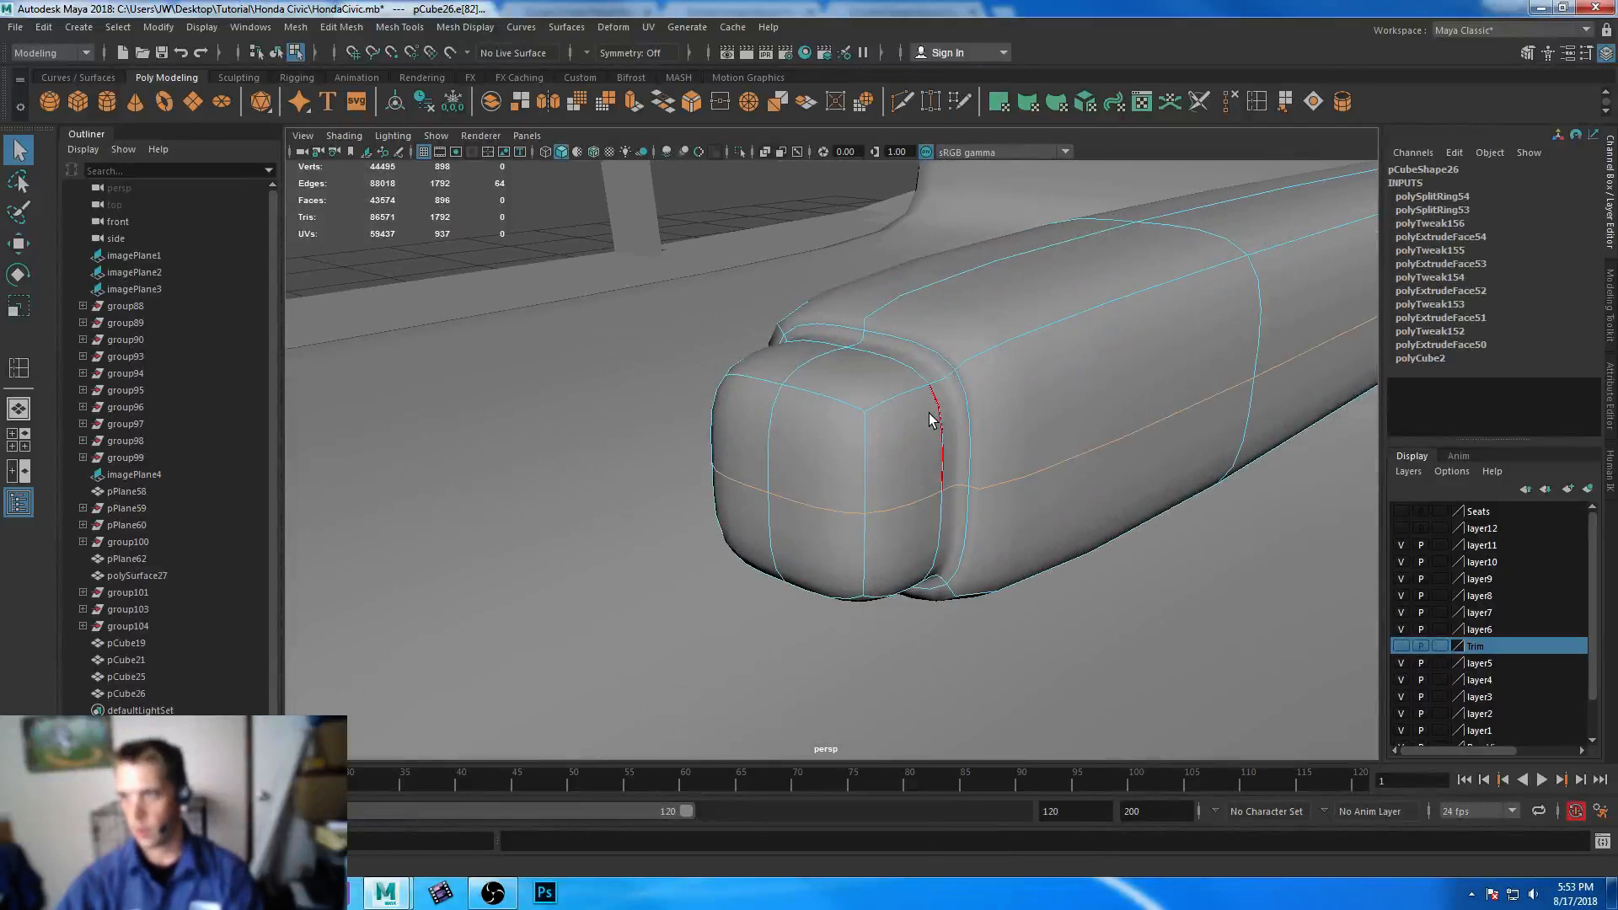
key(w)
drag(905, 439, 958, 423)
scroll(1062, 411, down, 5)
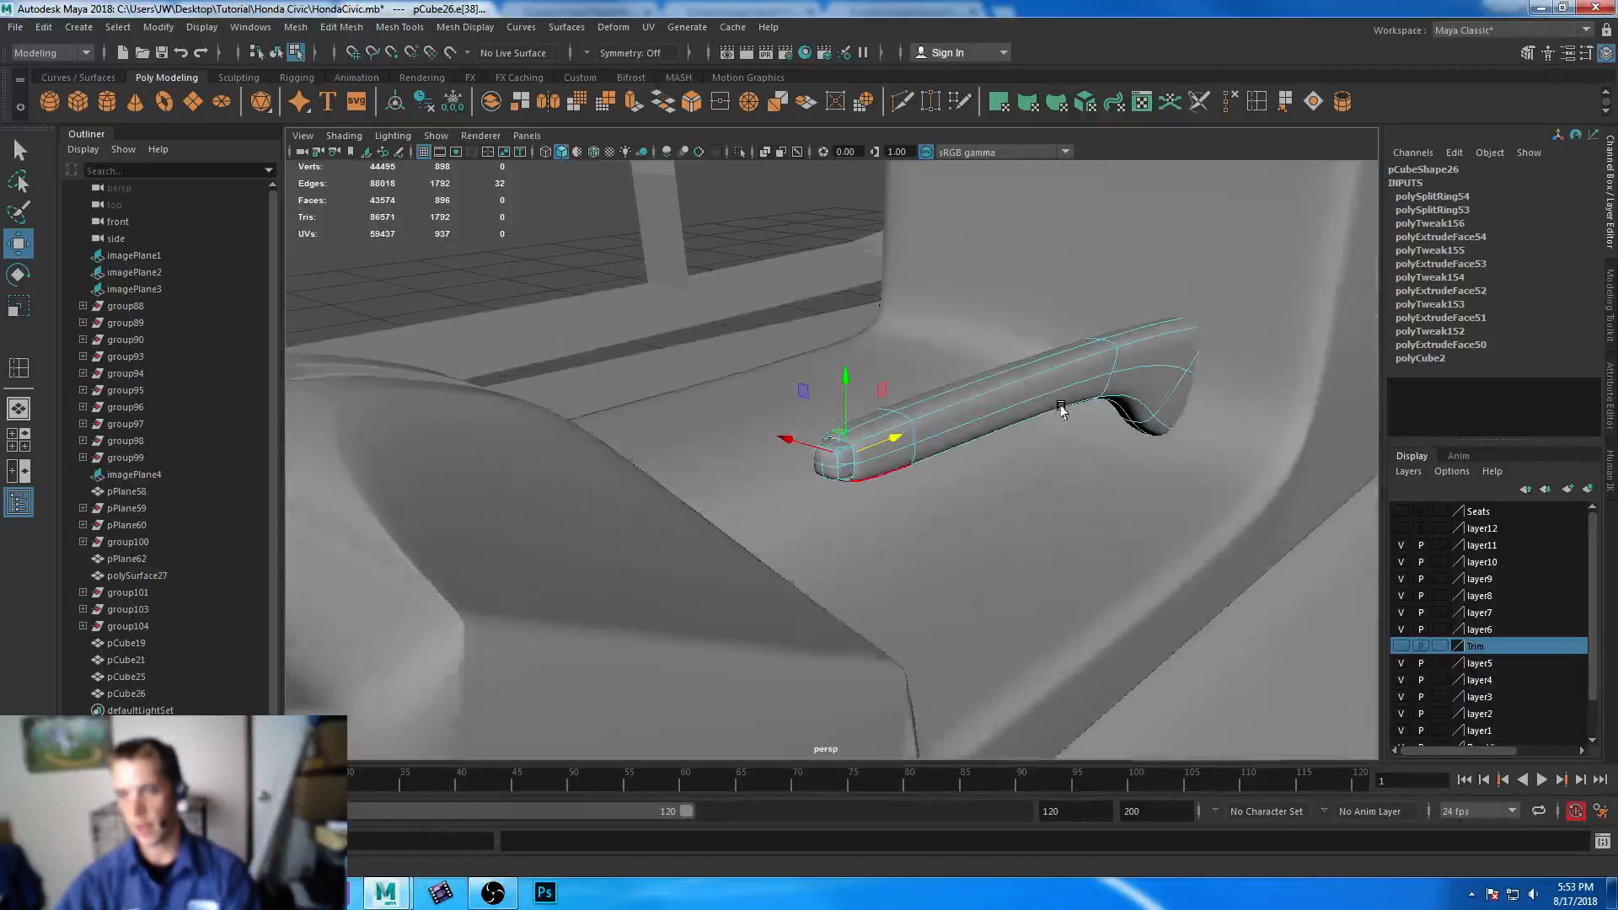
Step: Pick the vertices at the handbrake's front tip, then return to object mode with nothing selected
alt+drag(1062, 411, 1011, 441)
scroll(835, 399, up, 3)
right_drag(834, 399, 759, 390)
drag(592, 343, 676, 455)
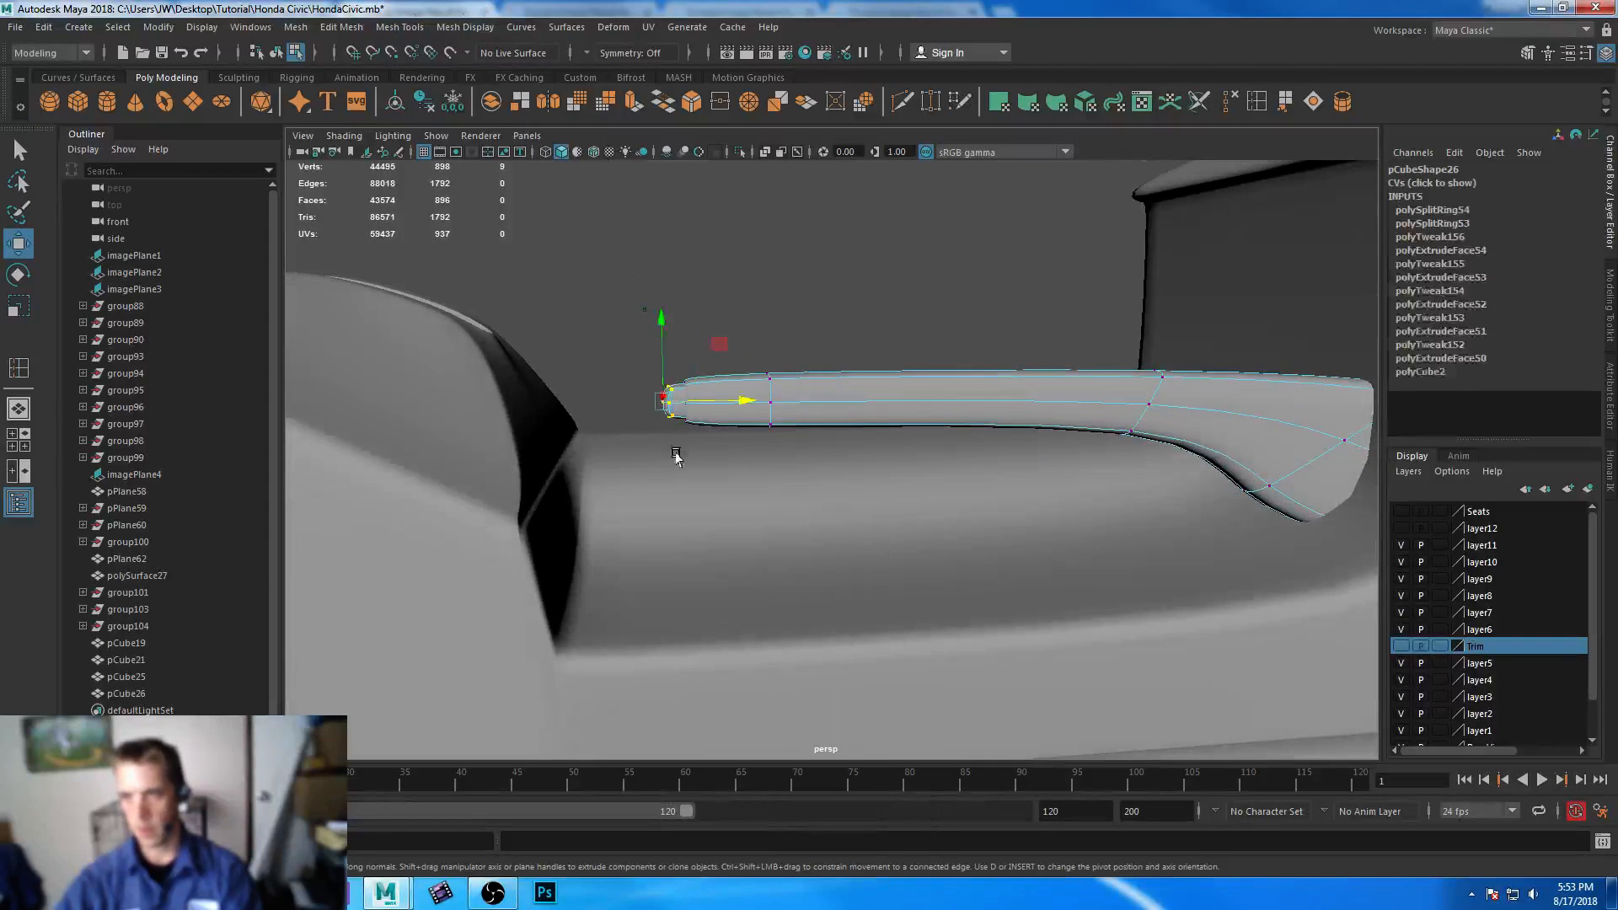
right_drag(873, 396, 938, 330)
click(947, 250)
Step: Select the handbrake lever and reposition the vertices beneath its rear curve
scroll(764, 265, down, 5)
alt+drag(763, 265, 859, 454)
click(780, 463)
key(r)
key(w)
mouse_move(932, 563)
alt+mouse_down()
mouse_move(873, 576)
mouse_move(994, 542)
mouse_move(947, 469)
mouse_move(1098, 567)
mouse_move(935, 587)
alt+mouse_up()
right_drag(922, 408, 922, 509)
right_drag(841, 392, 842, 406)
drag(824, 505, 907, 524)
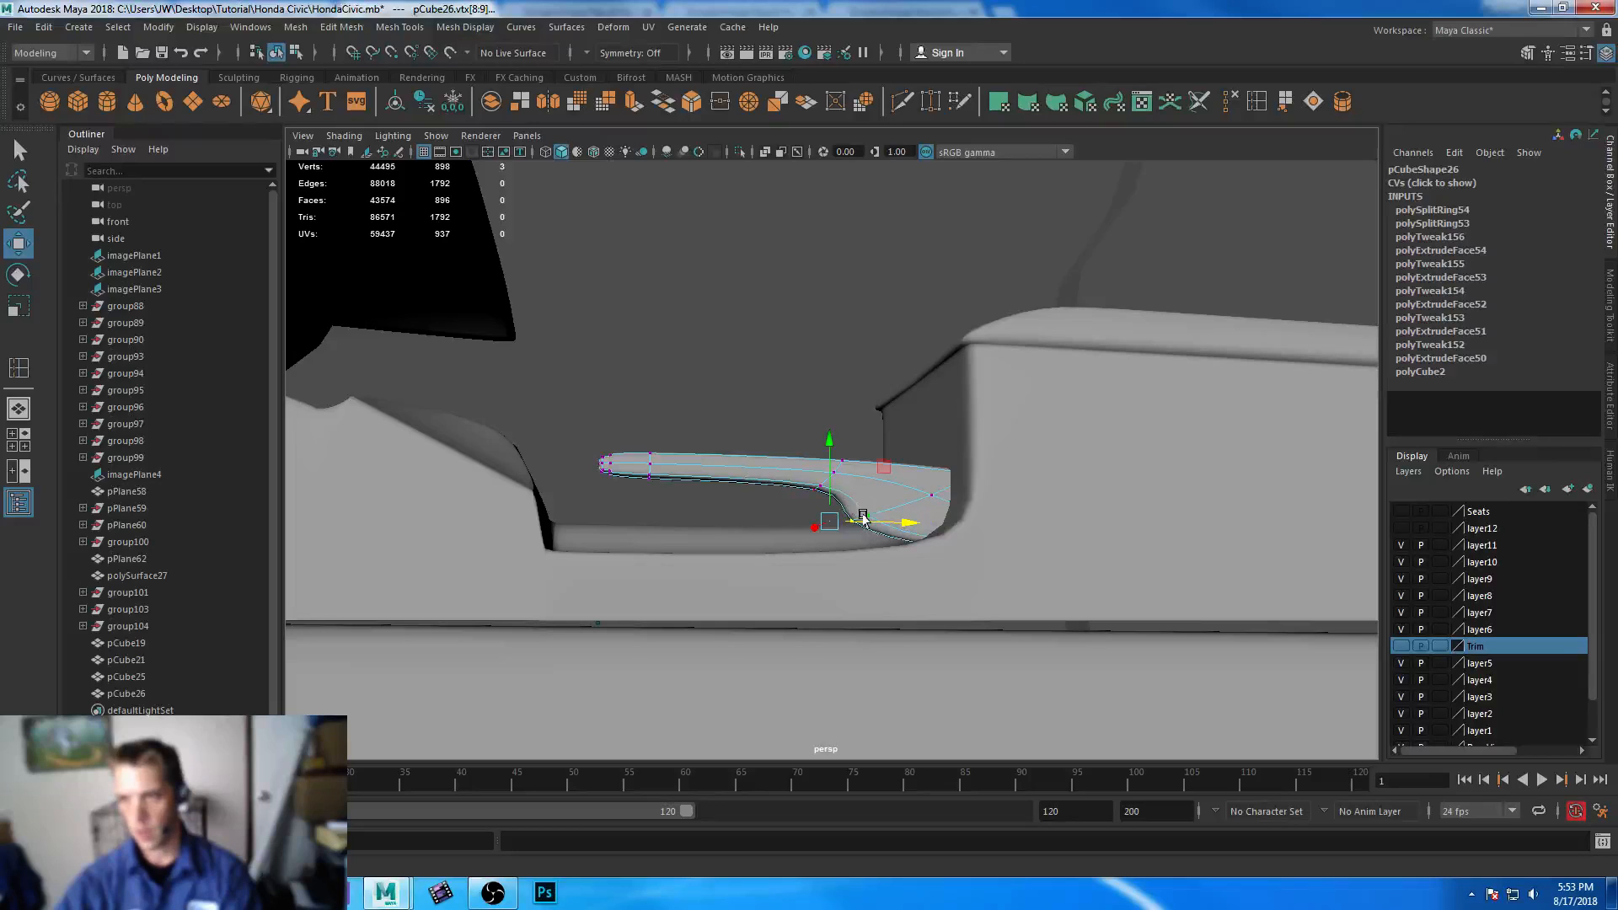
Step: Return to object mode, deselect the handbrake lever and save the scene
right_drag(713, 461, 765, 371)
click(767, 369)
alt+drag(890, 561, 799, 618)
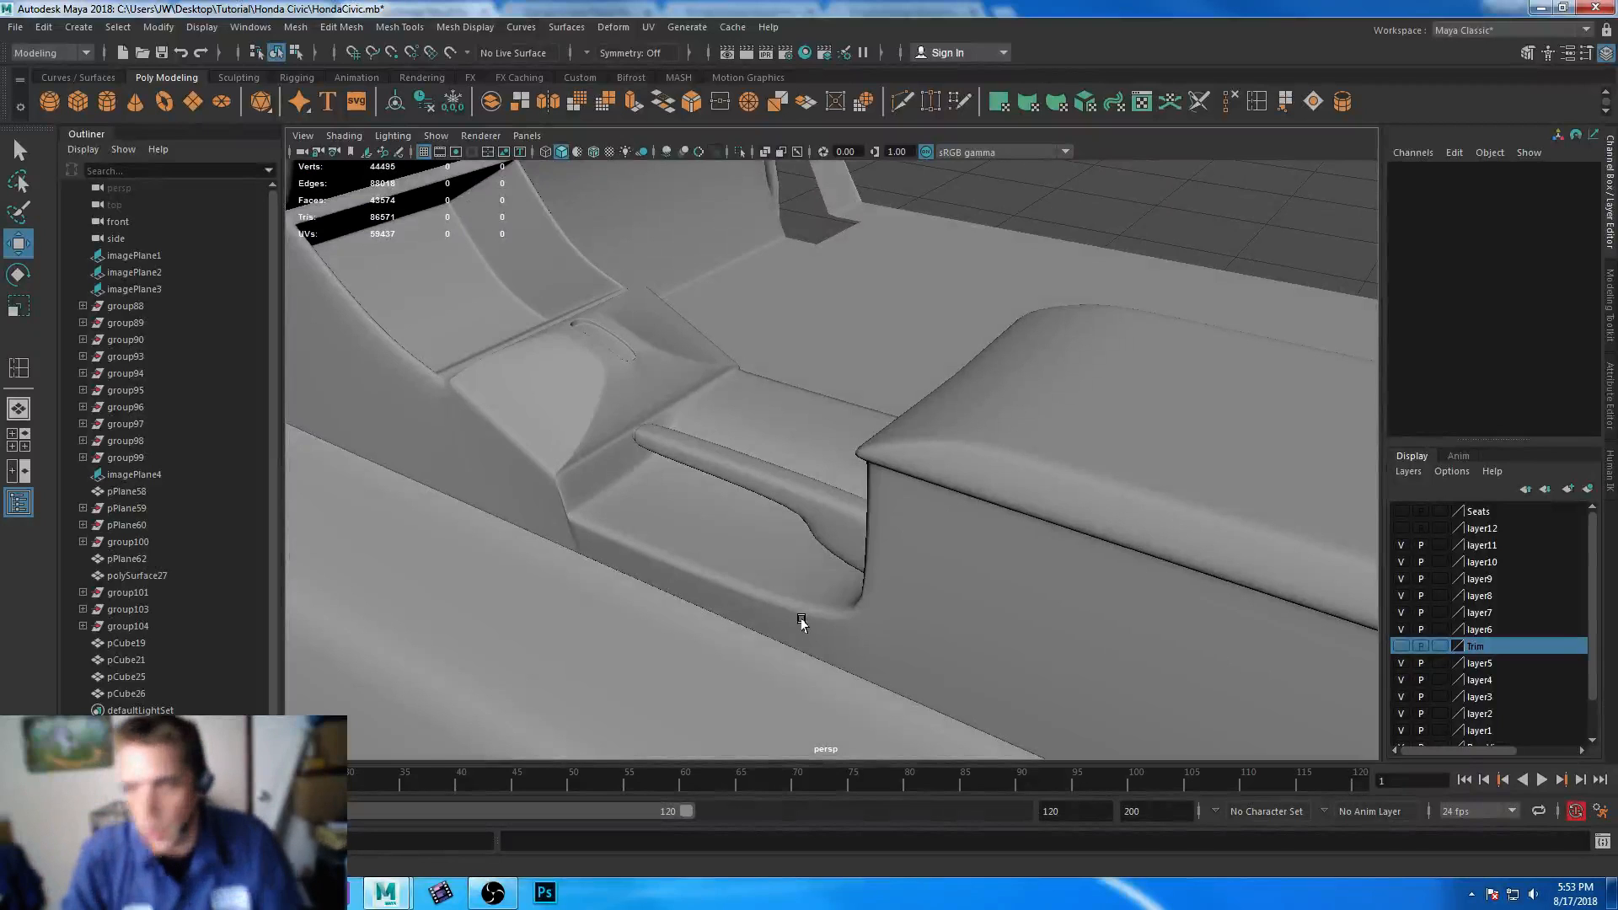
key(ctrl+s)
alt+drag(647, 375, 689, 389)
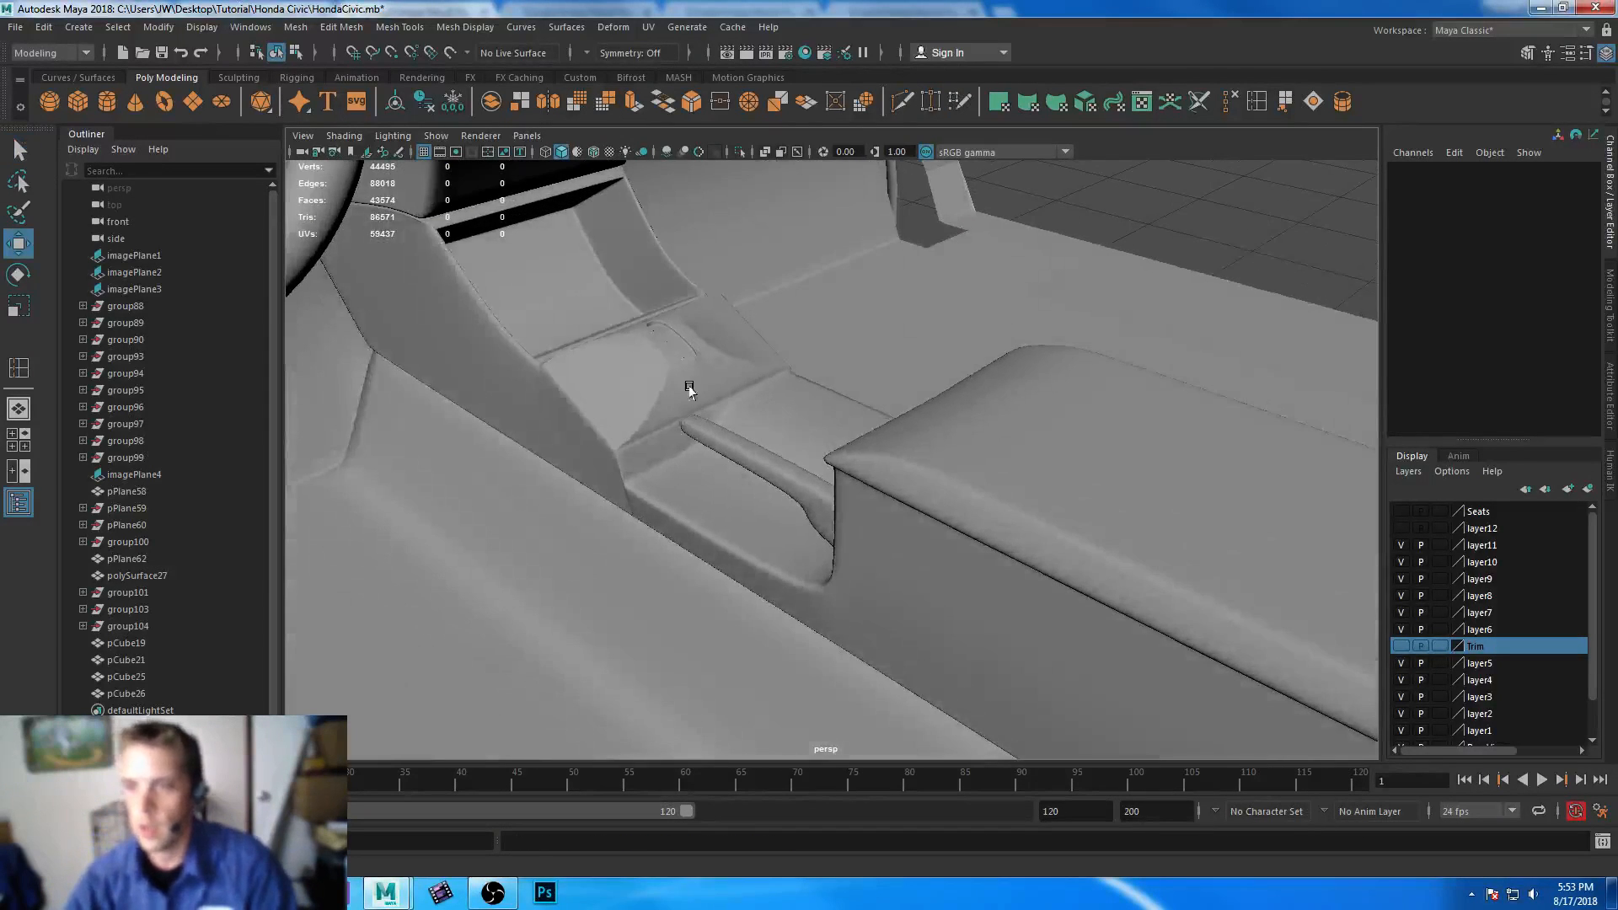
Step: Check the shifter in the browser's Honda Civic interior reference photo, then switch back to Maya
click(77, 101)
key(alt+Tab)
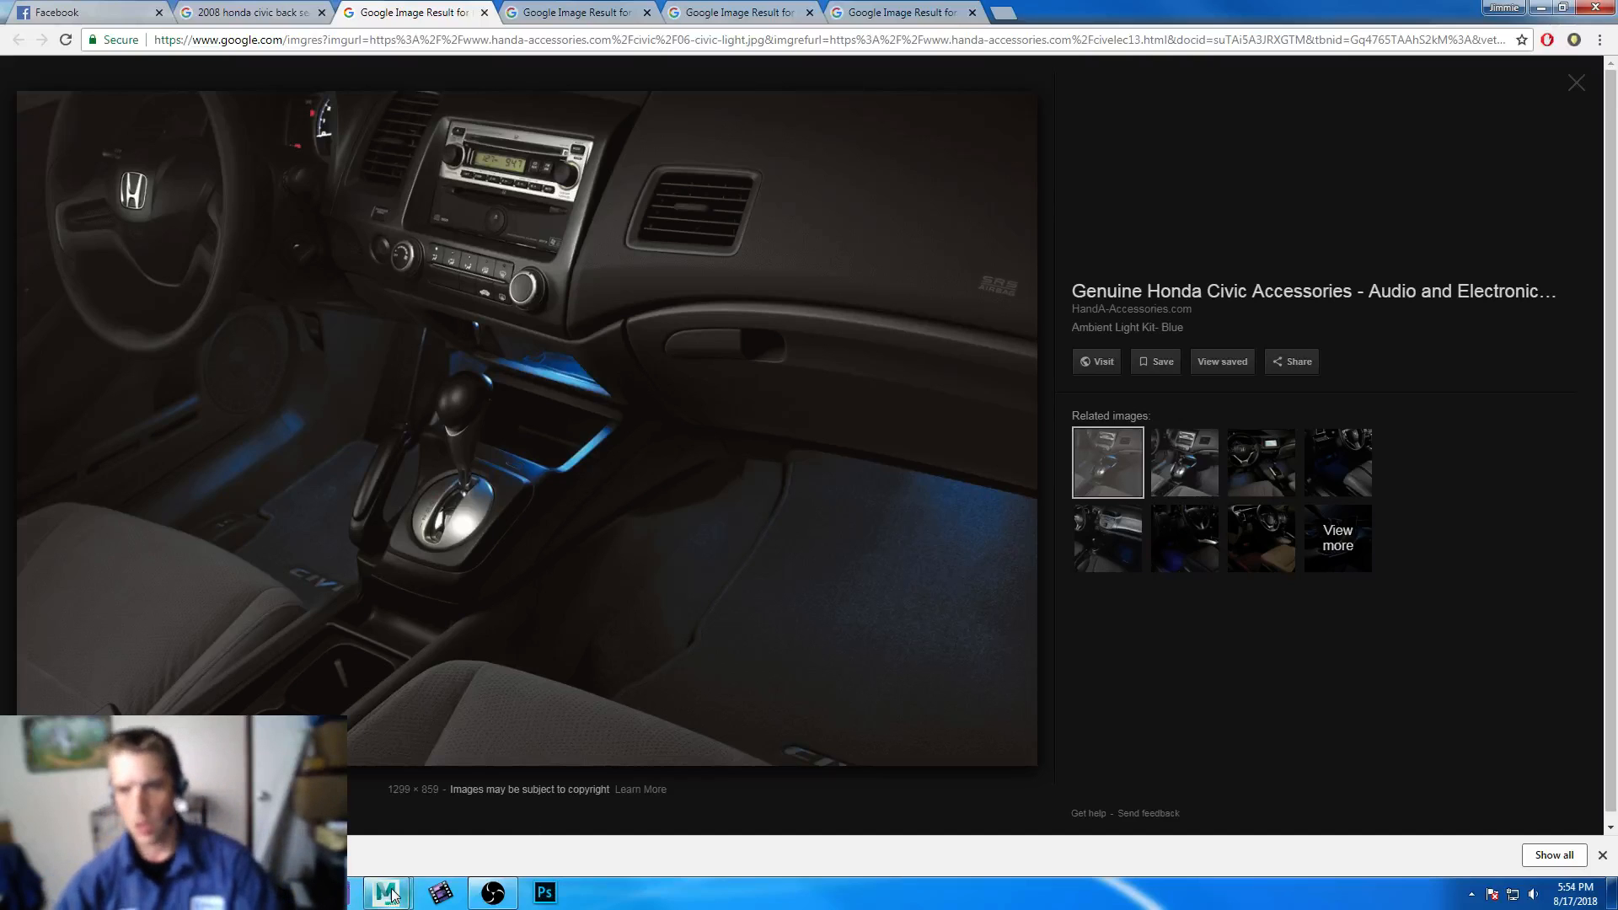
mouse_move(405, 900)
click(467, 805)
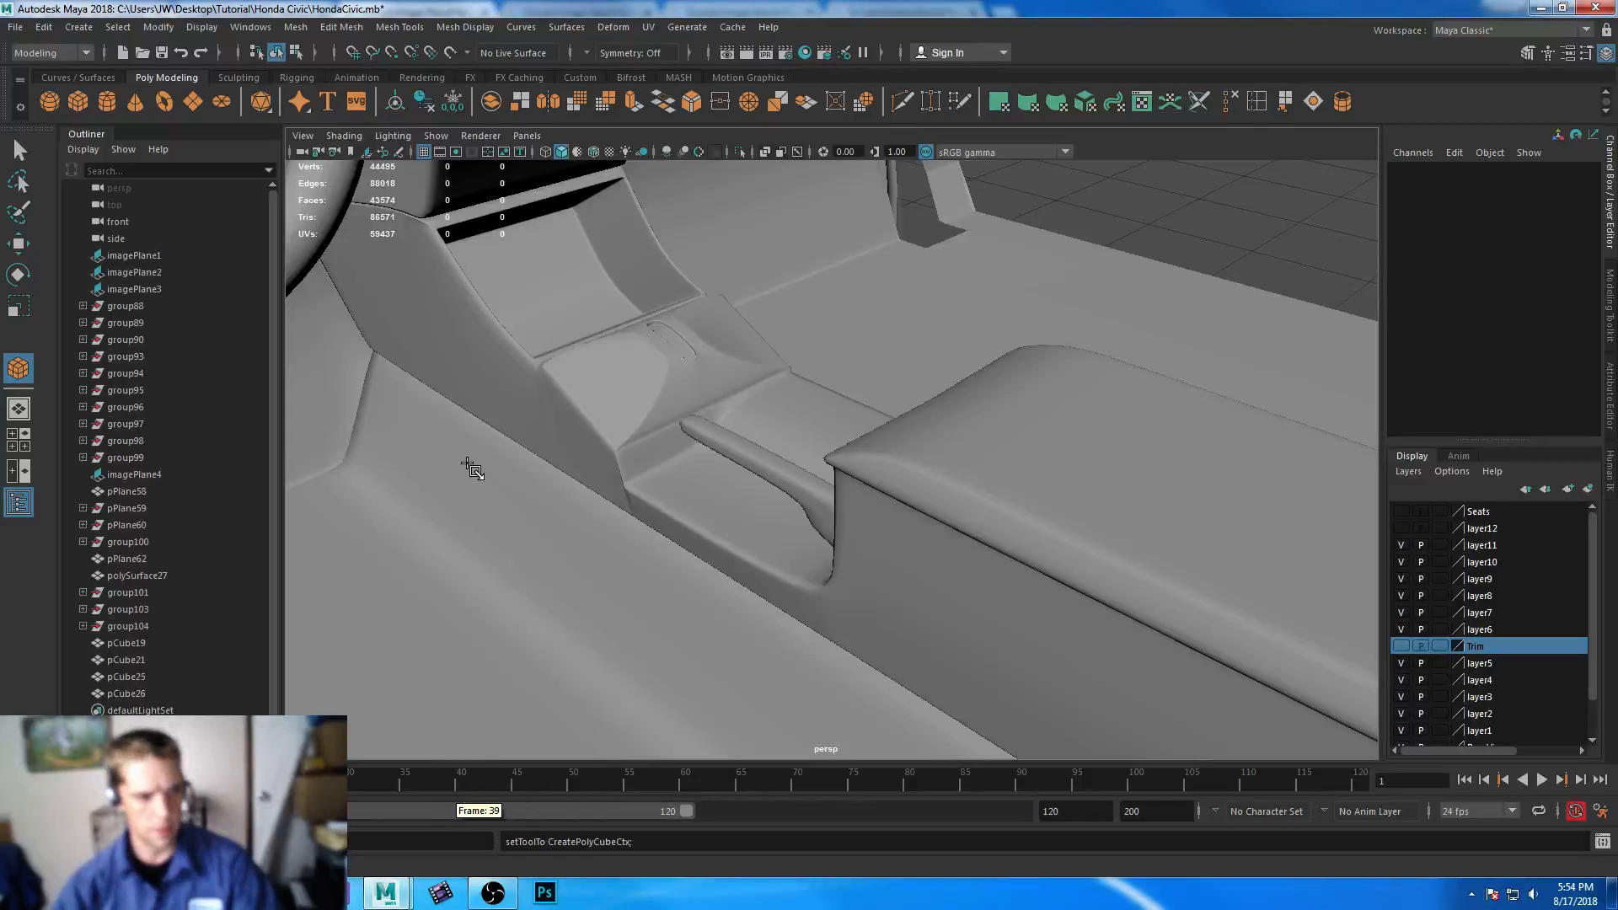
Step: Create a polygon cylinder over the shifter slot in the top view, at X 0.015 and Z -2.2
alt+drag(744, 405, 647, 434)
alt+middle_drag(647, 434, 728, 516)
alt+drag(728, 517, 691, 498)
alt+middle_drag(691, 497, 725, 571)
mouse_move(725, 571)
alt+mouse_down()
mouse_move(686, 540)
mouse_move(683, 567)
mouse_move(697, 567)
mouse_move(735, 541)
alt+mouse_up()
alt+middle_drag(735, 541, 826, 459)
alt+right_drag(826, 459, 856, 426)
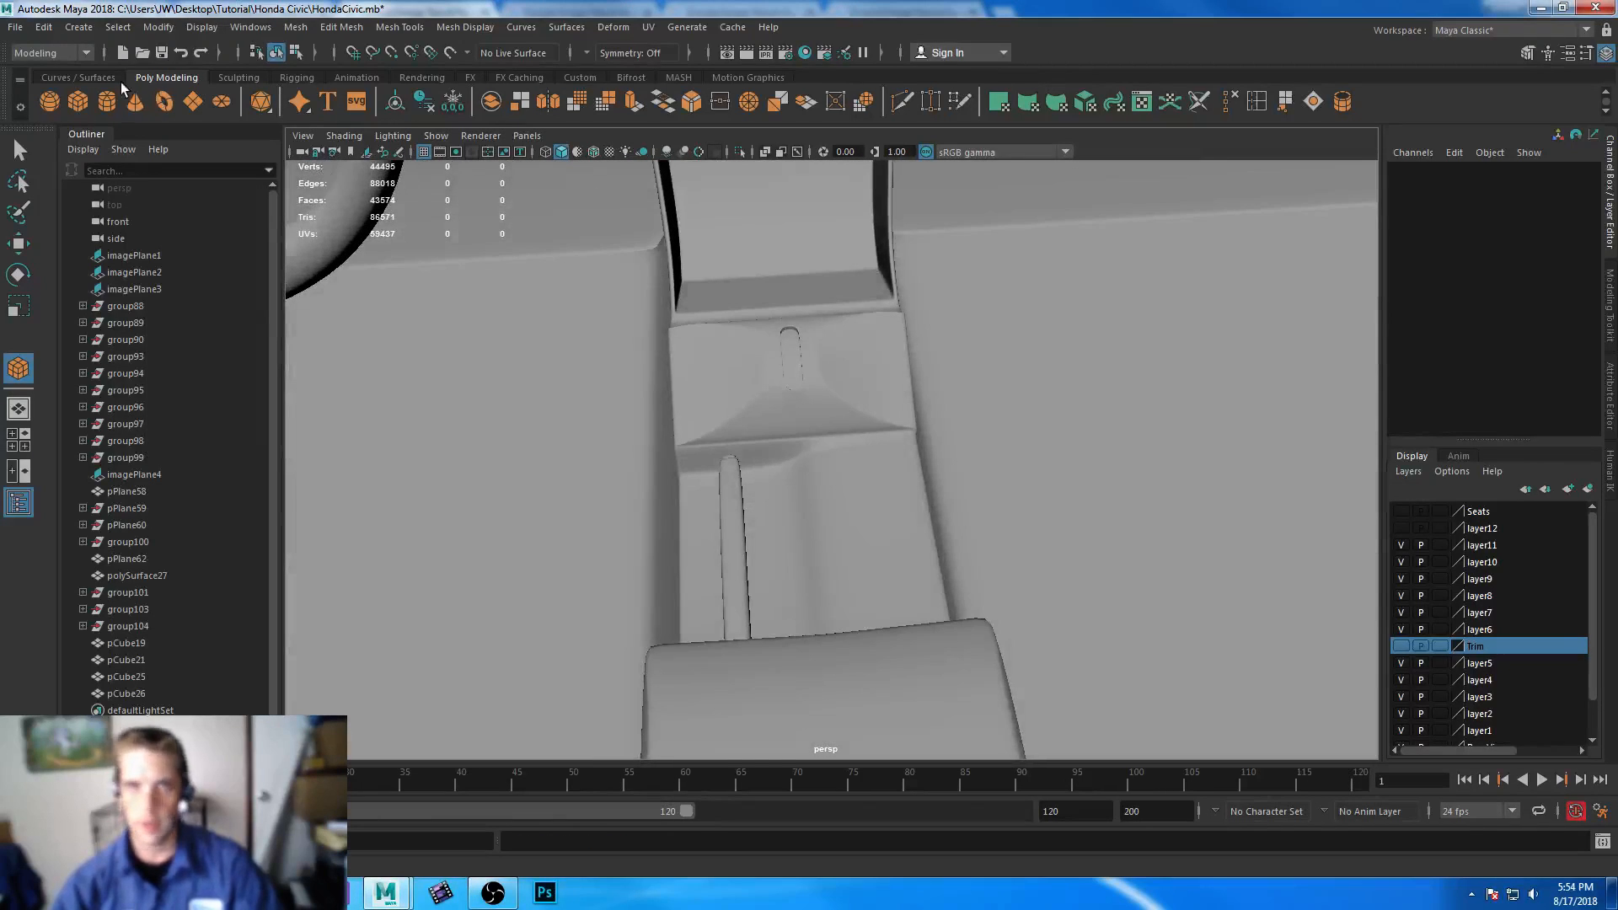
key(space)
key(space)
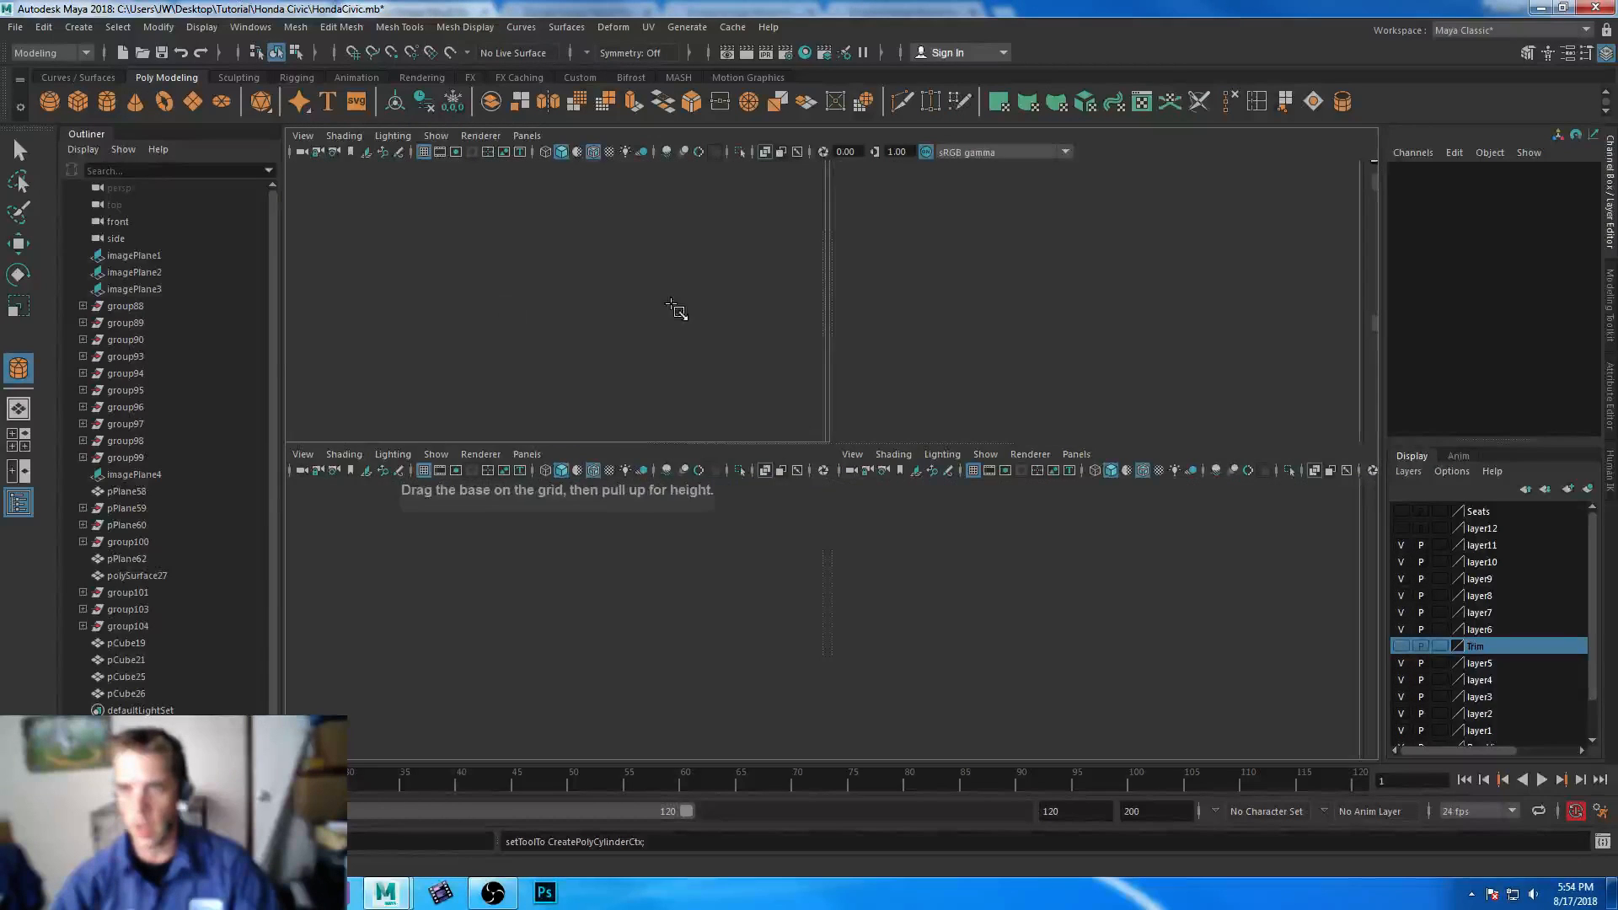
click(741, 361)
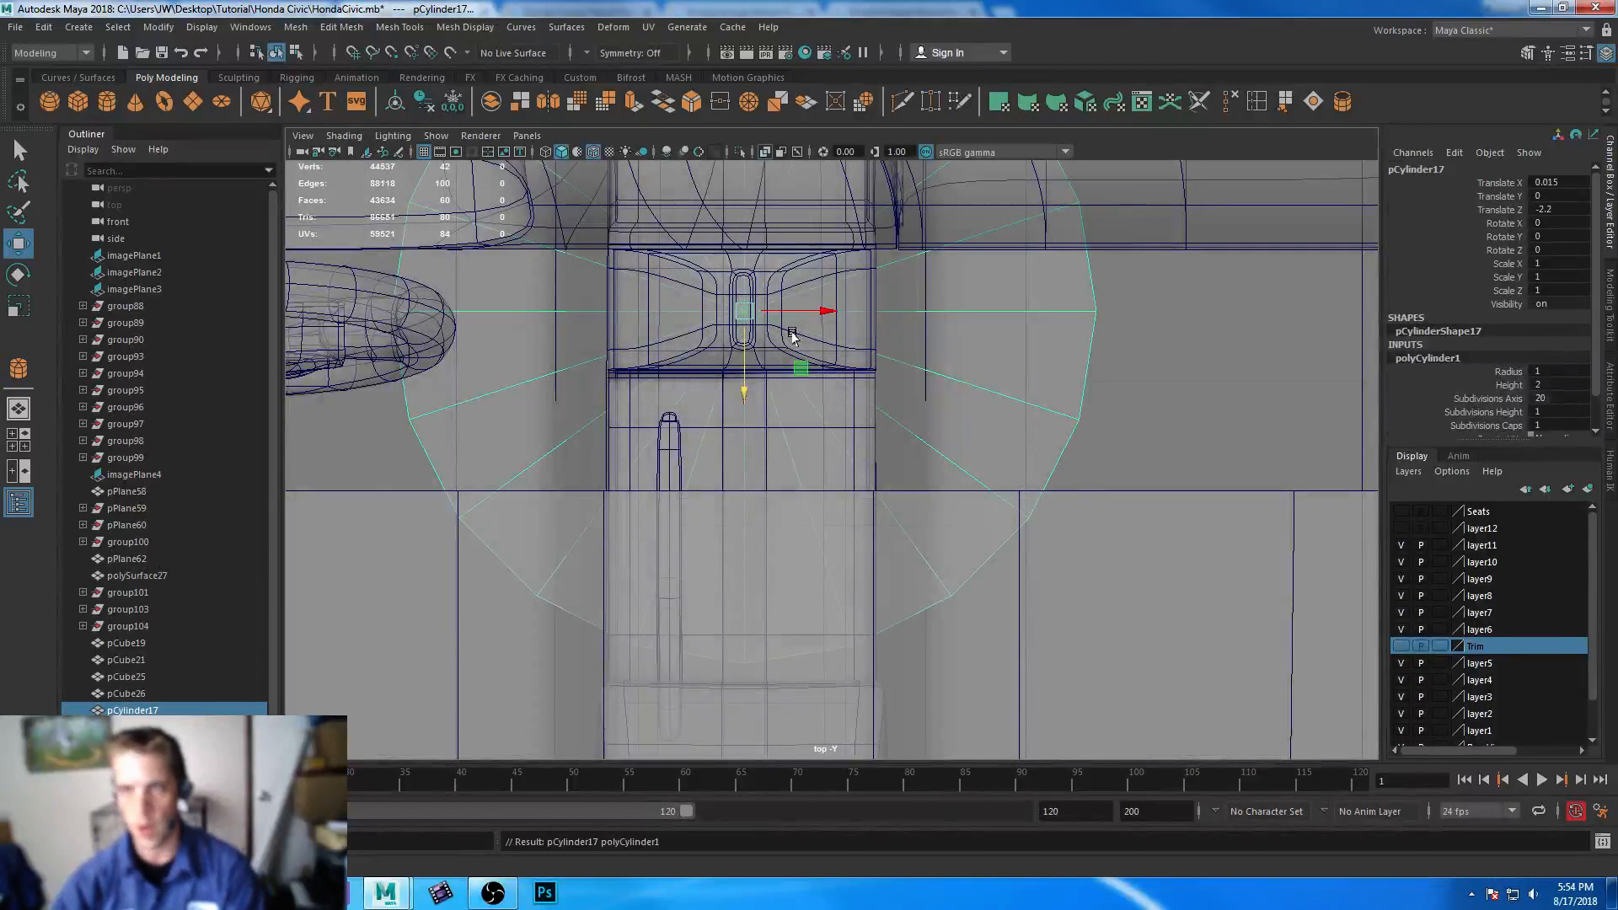
Step: Raise the cylinder, scale it uniformly to about 0.032 and lower it into the shifter slot at Y 1.941
key(space)
key(space)
alt+right_drag(807, 544, 787, 455)
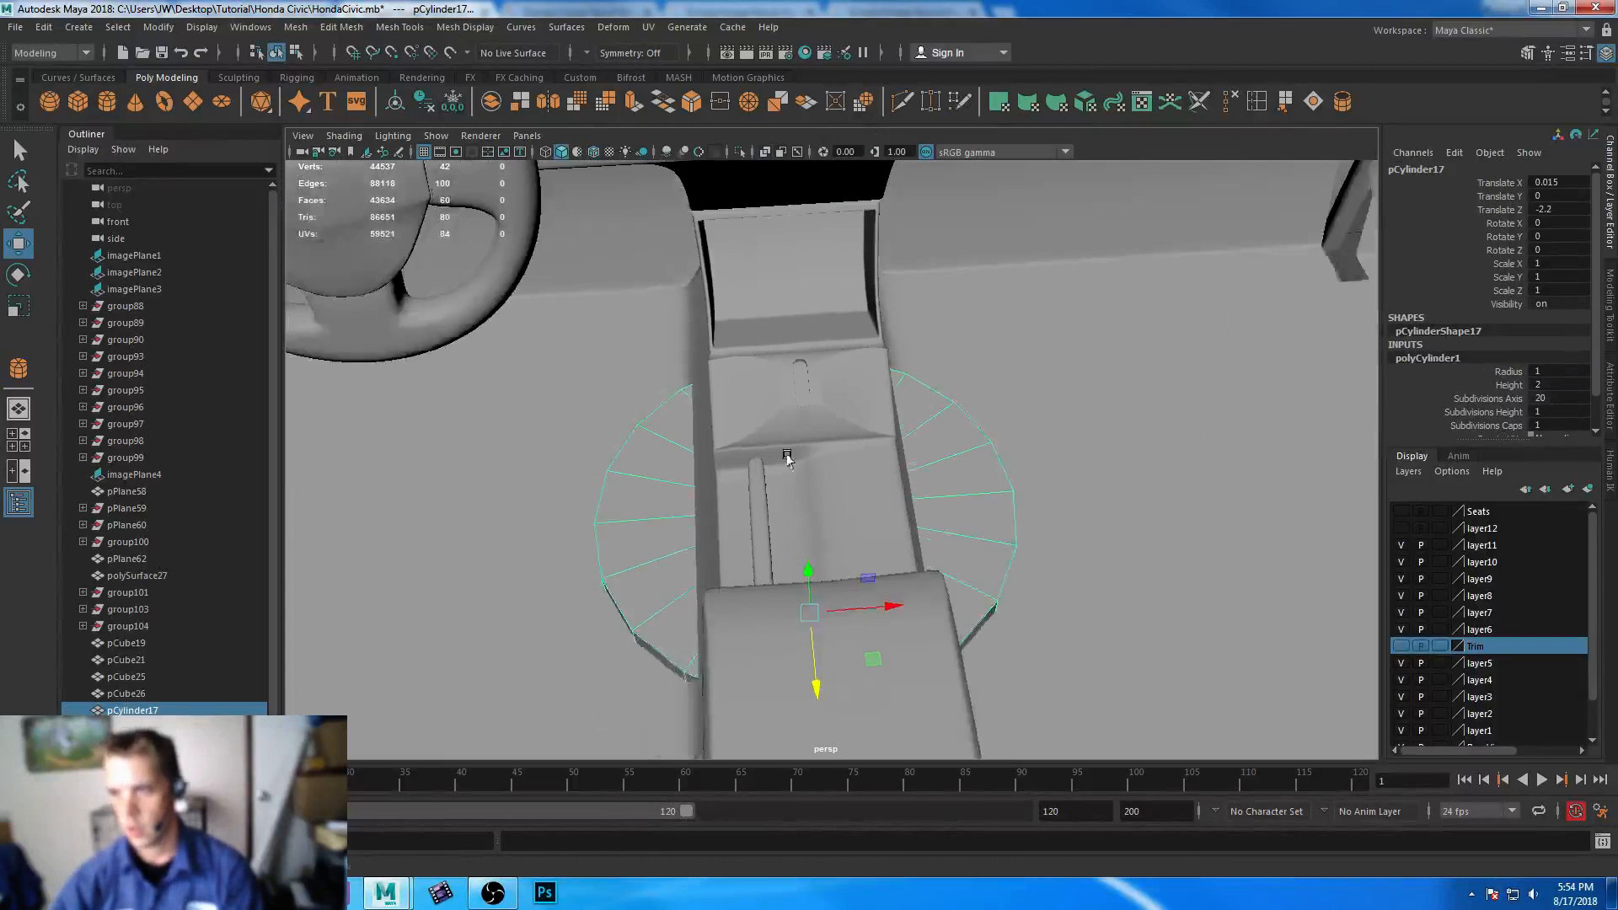
alt+drag(787, 455, 758, 608)
drag(742, 716, 759, 264)
key(r)
drag(724, 358, 282, 434)
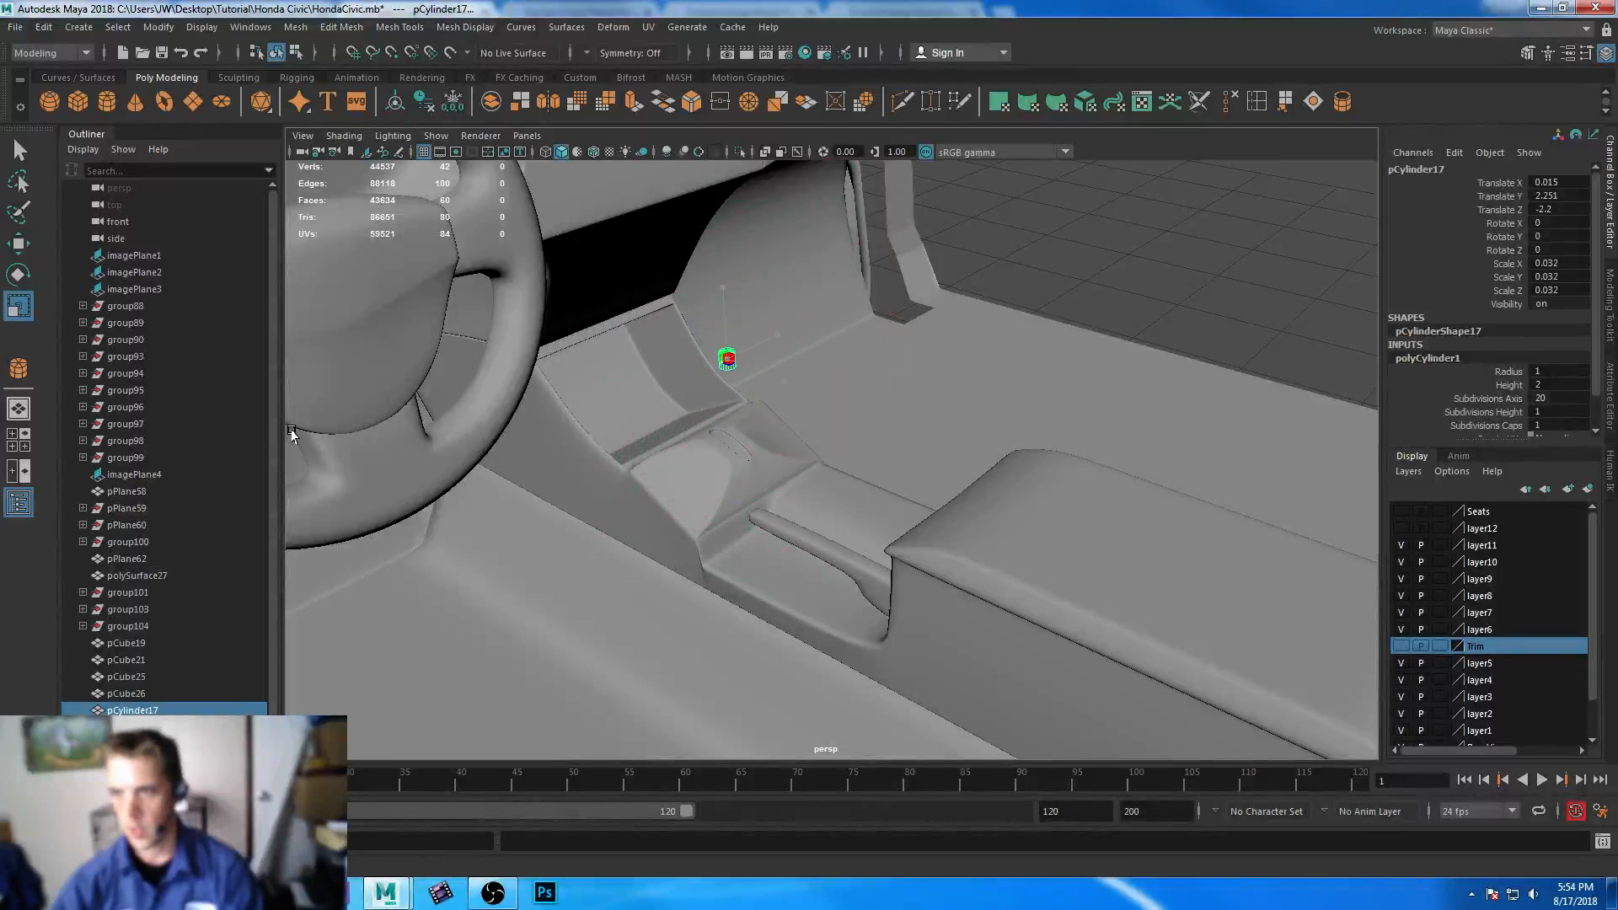
key(w)
drag(719, 287, 724, 359)
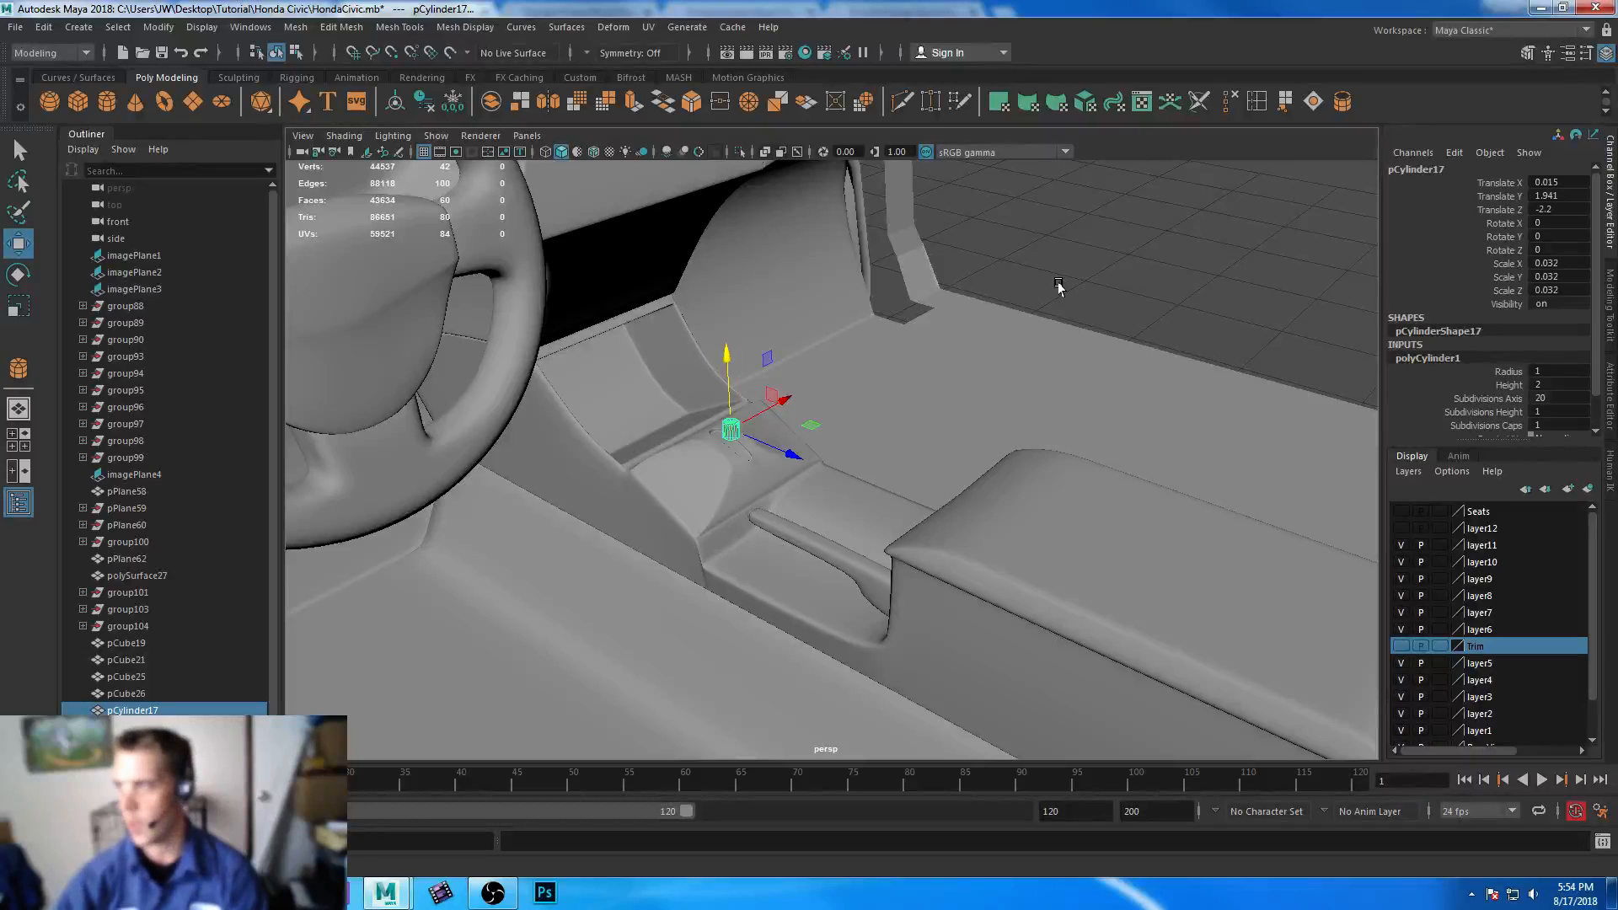
Step: Give the cylinder 10 axis subdivisions and scale it into a tall shaft, 0.018 in X and Z and 0.102 in Y
double_click(1547, 401)
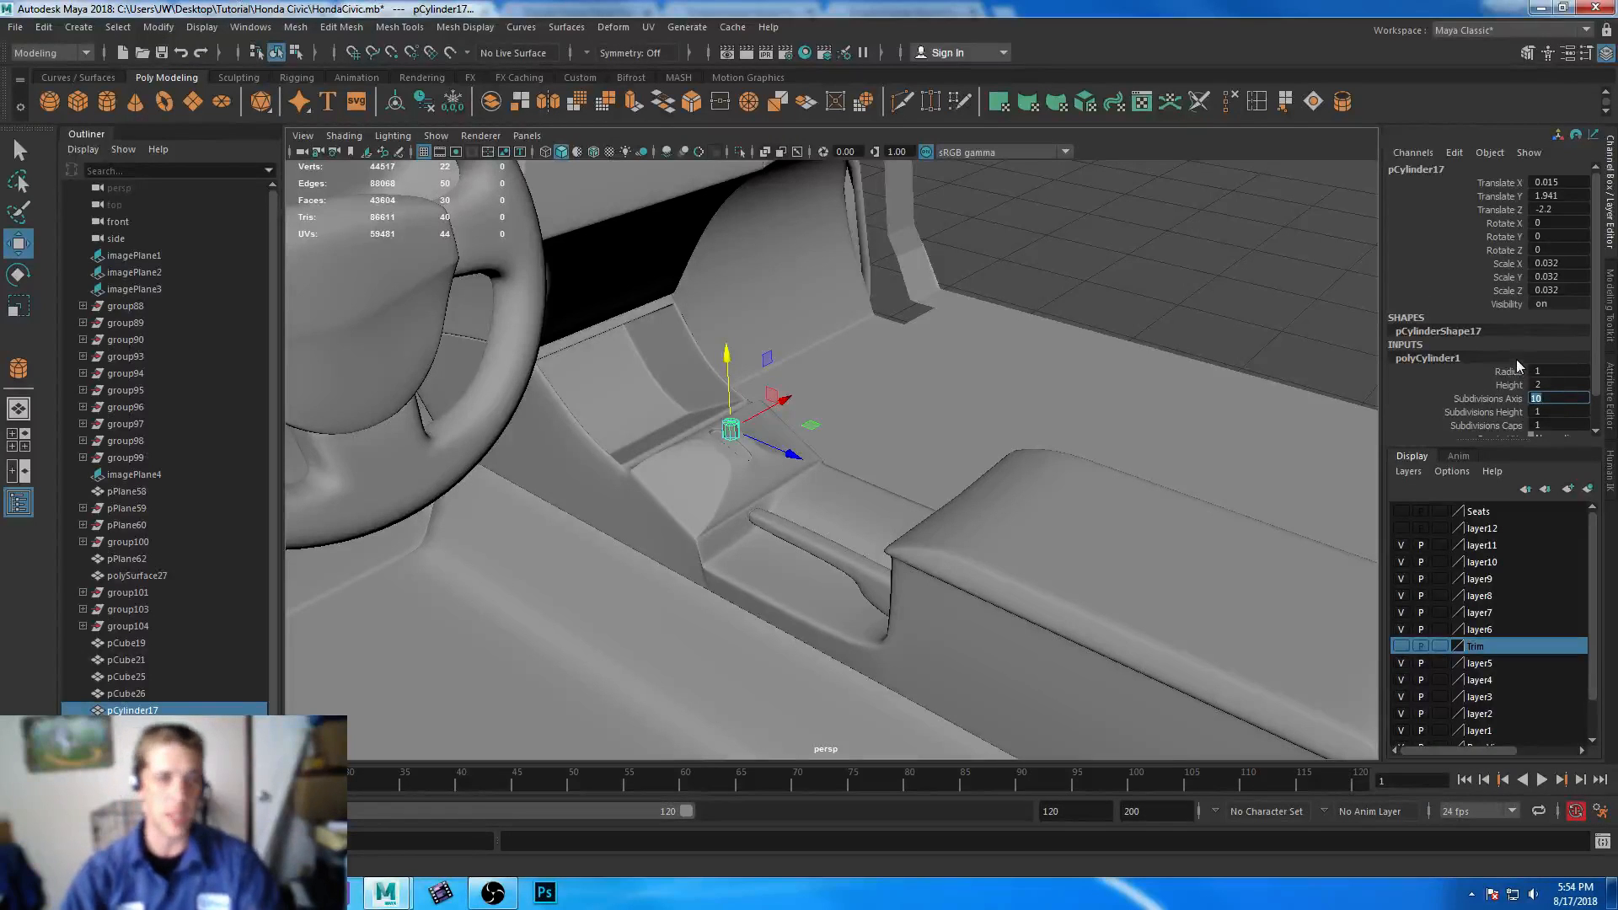
alt+right_drag(637, 357, 924, 827)
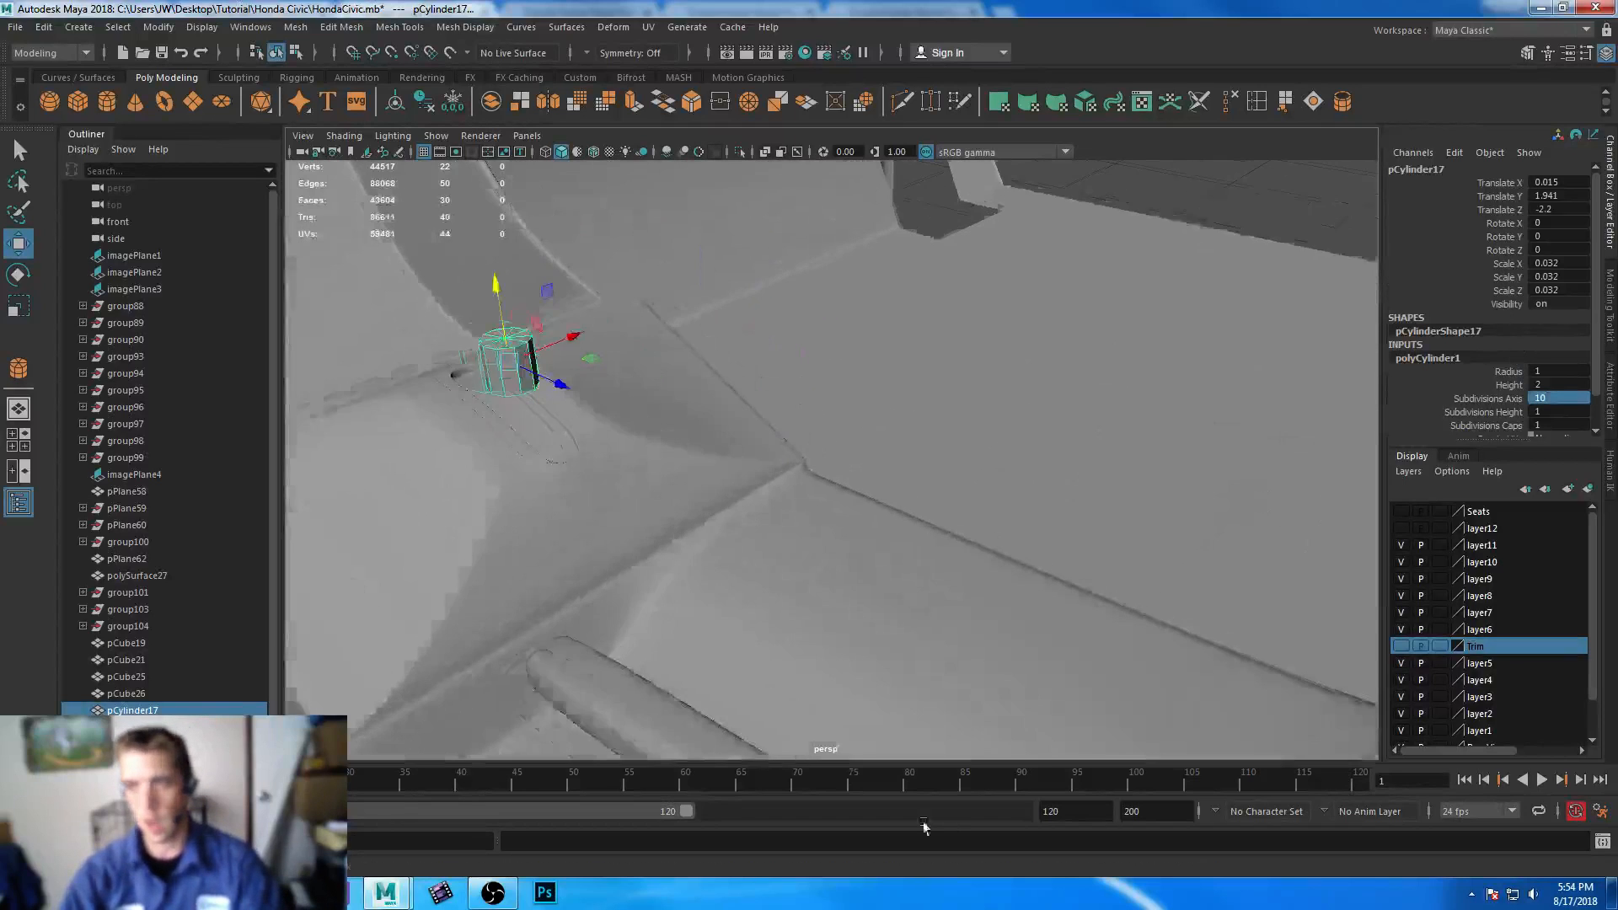
alt+middle_drag(933, 577, 1171, 581)
alt+right_drag(804, 339, 928, 552)
alt+drag(805, 360, 773, 451)
key(r)
drag(682, 390, 666, 392)
drag(671, 308, 673, 239)
mouse_move(673, 307)
mouse_down()
mouse_move(665, 147)
mouse_move(663, 278)
mouse_up()
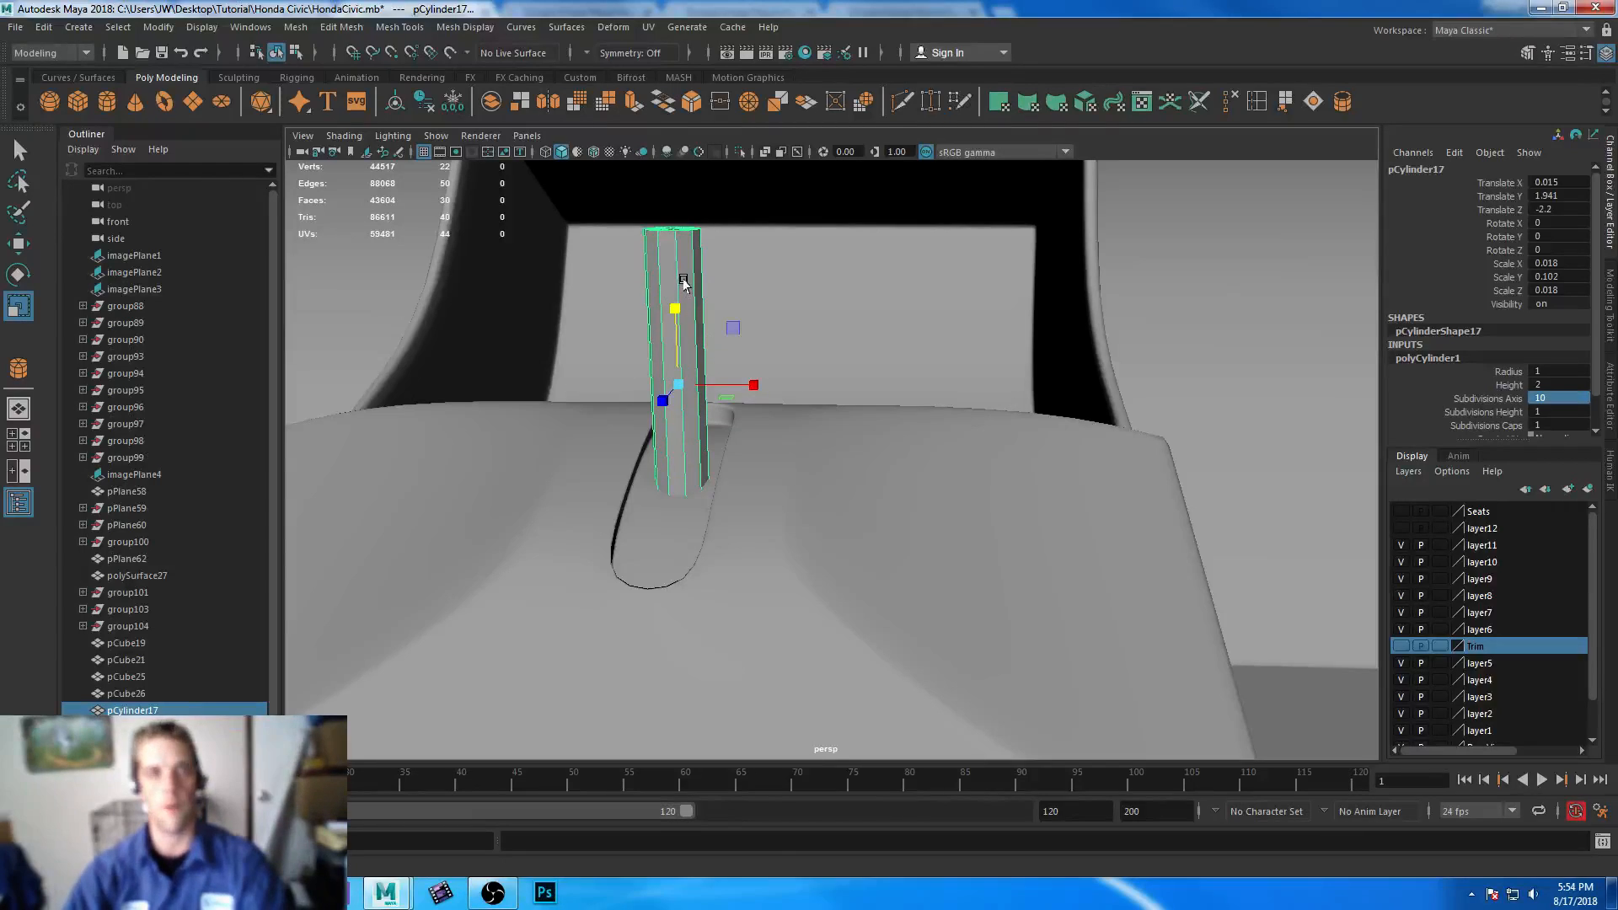
Step: Select the shaft's top cap faces, extrude them and scale the extrusion outward into a wider disc
alt+middle_drag(684, 280, 700, 395)
right_drag(703, 397, 703, 442)
drag(614, 347, 750, 472)
ctrl+drag(609, 450, 784, 501)
click(635, 101)
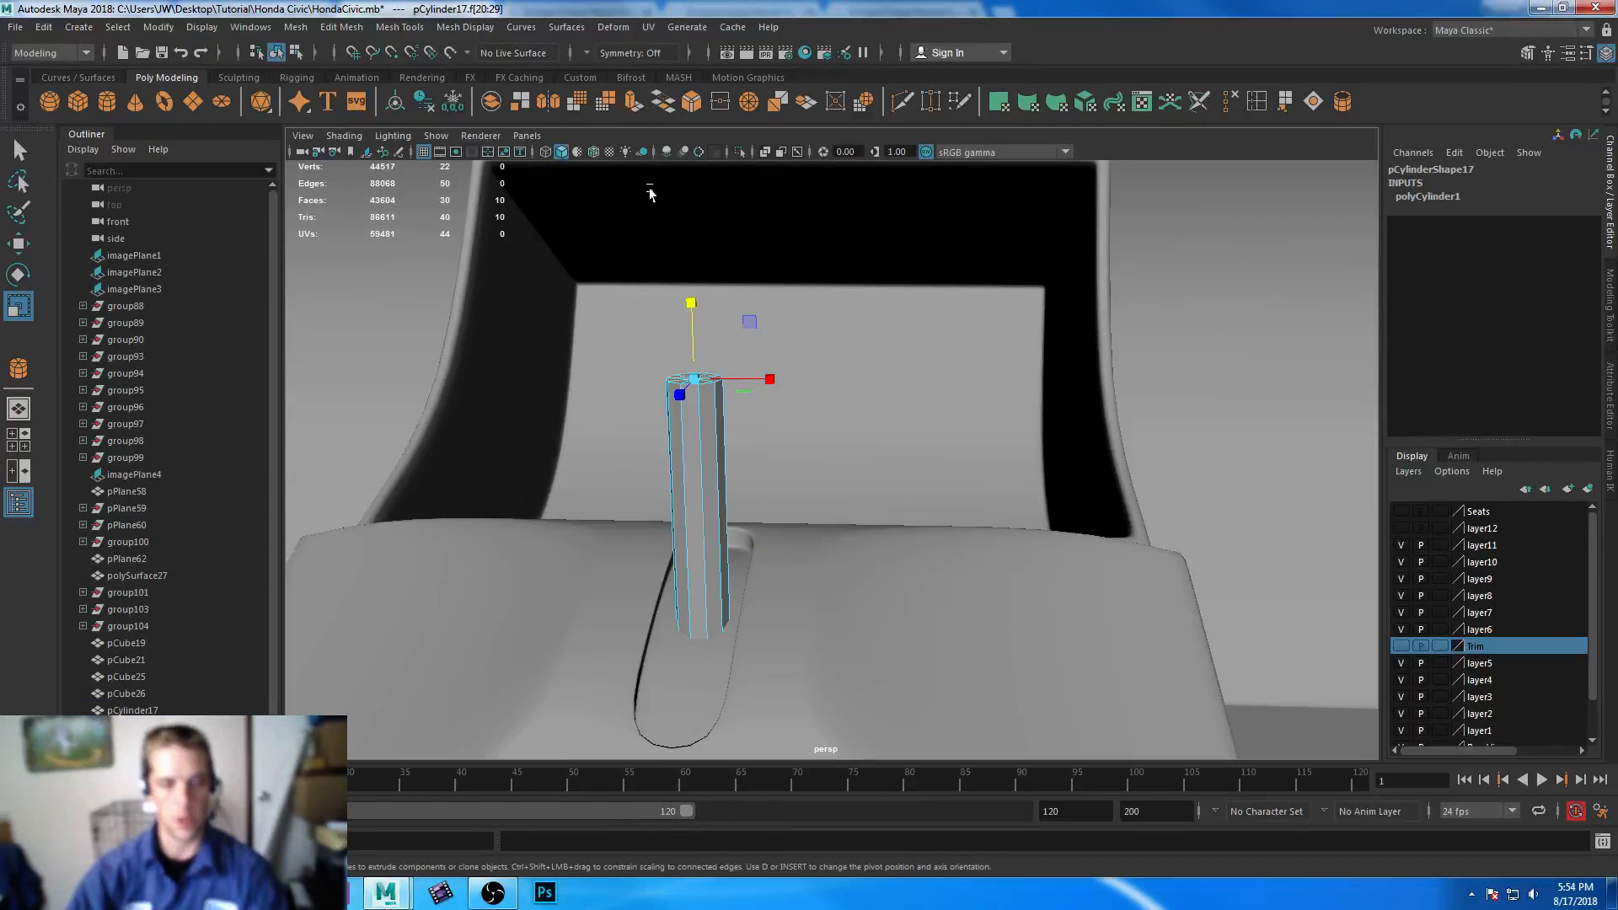
key(r)
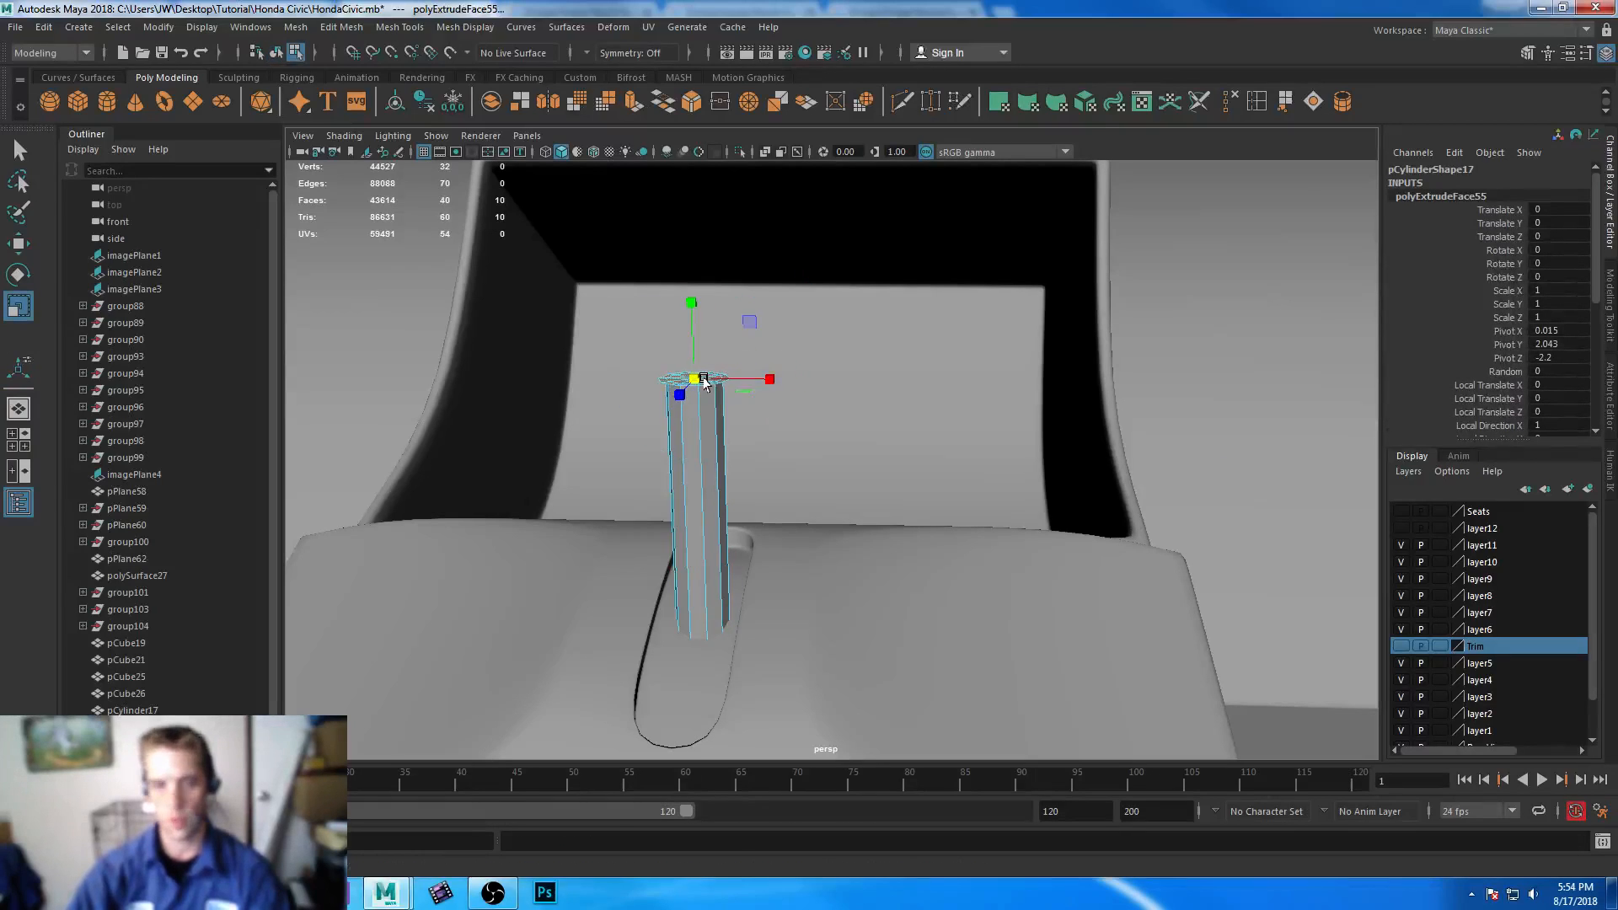
key(ctrl+e)
key(r)
drag(692, 381, 723, 392)
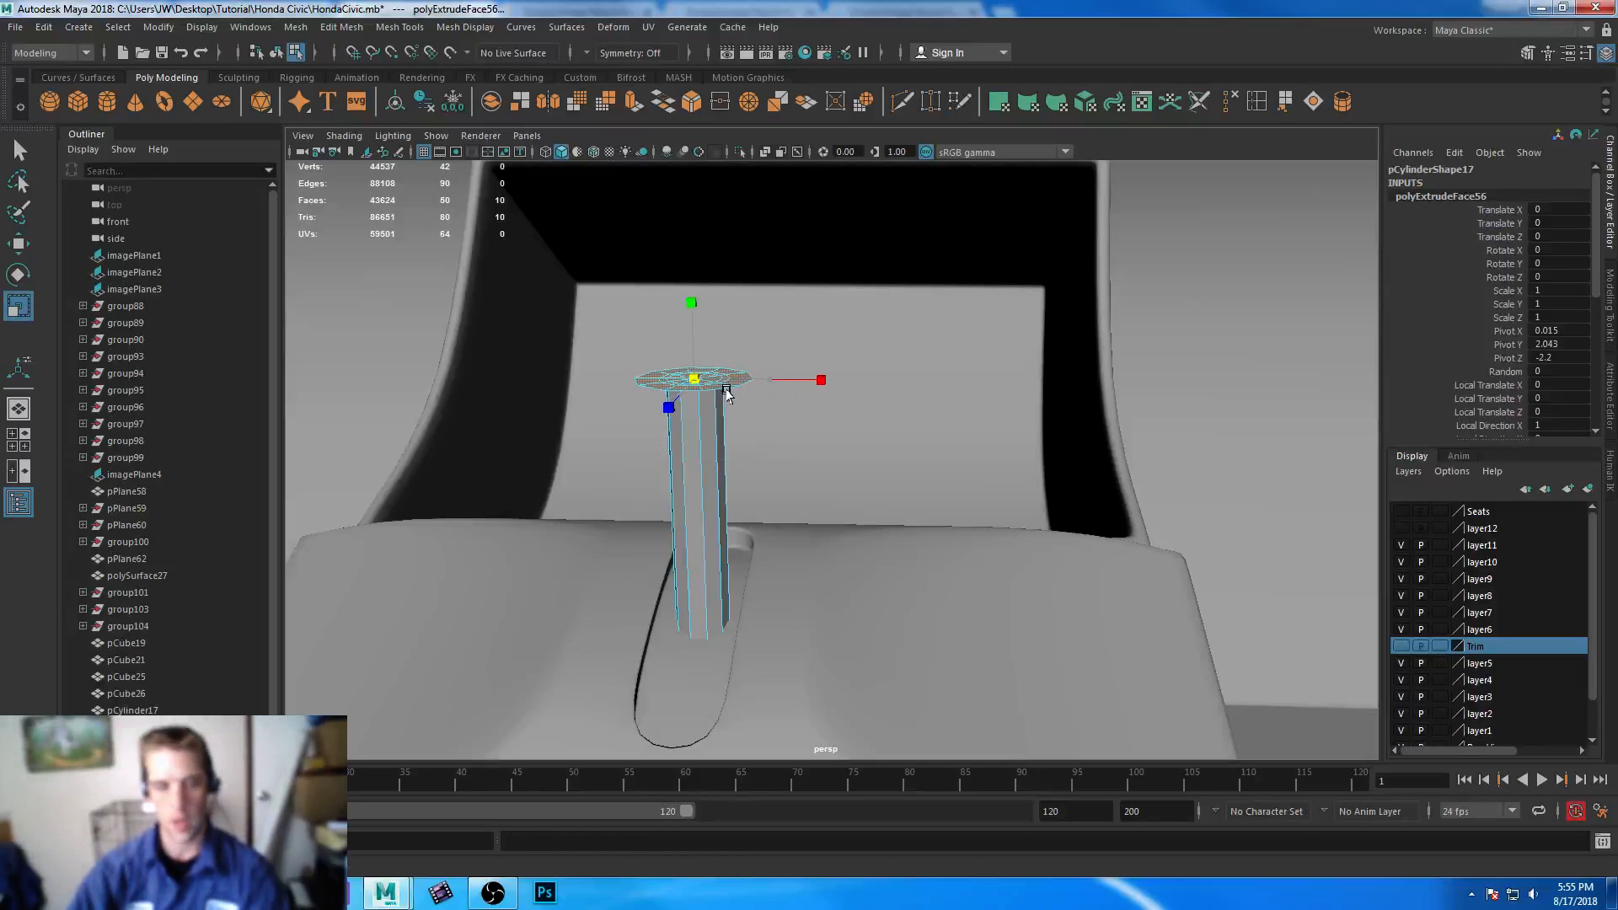
Step: Extrude the disc's top faces straight up to form the shifter knob's body
key(ctrl+e)
key(w)
drag(690, 295, 686, 192)
key(ctrl+e)
Step: Extrude the knob's top faces twice more and scale them slightly inward to define the upper rim
alt+drag(832, 355, 925, 508)
alt+right_drag(925, 507, 877, 472)
alt+drag(876, 472, 793, 376)
alt+right_drag(793, 376, 906, 494)
alt+drag(906, 494, 778, 356)
key(ctrl+e)
key(ctrl+e)
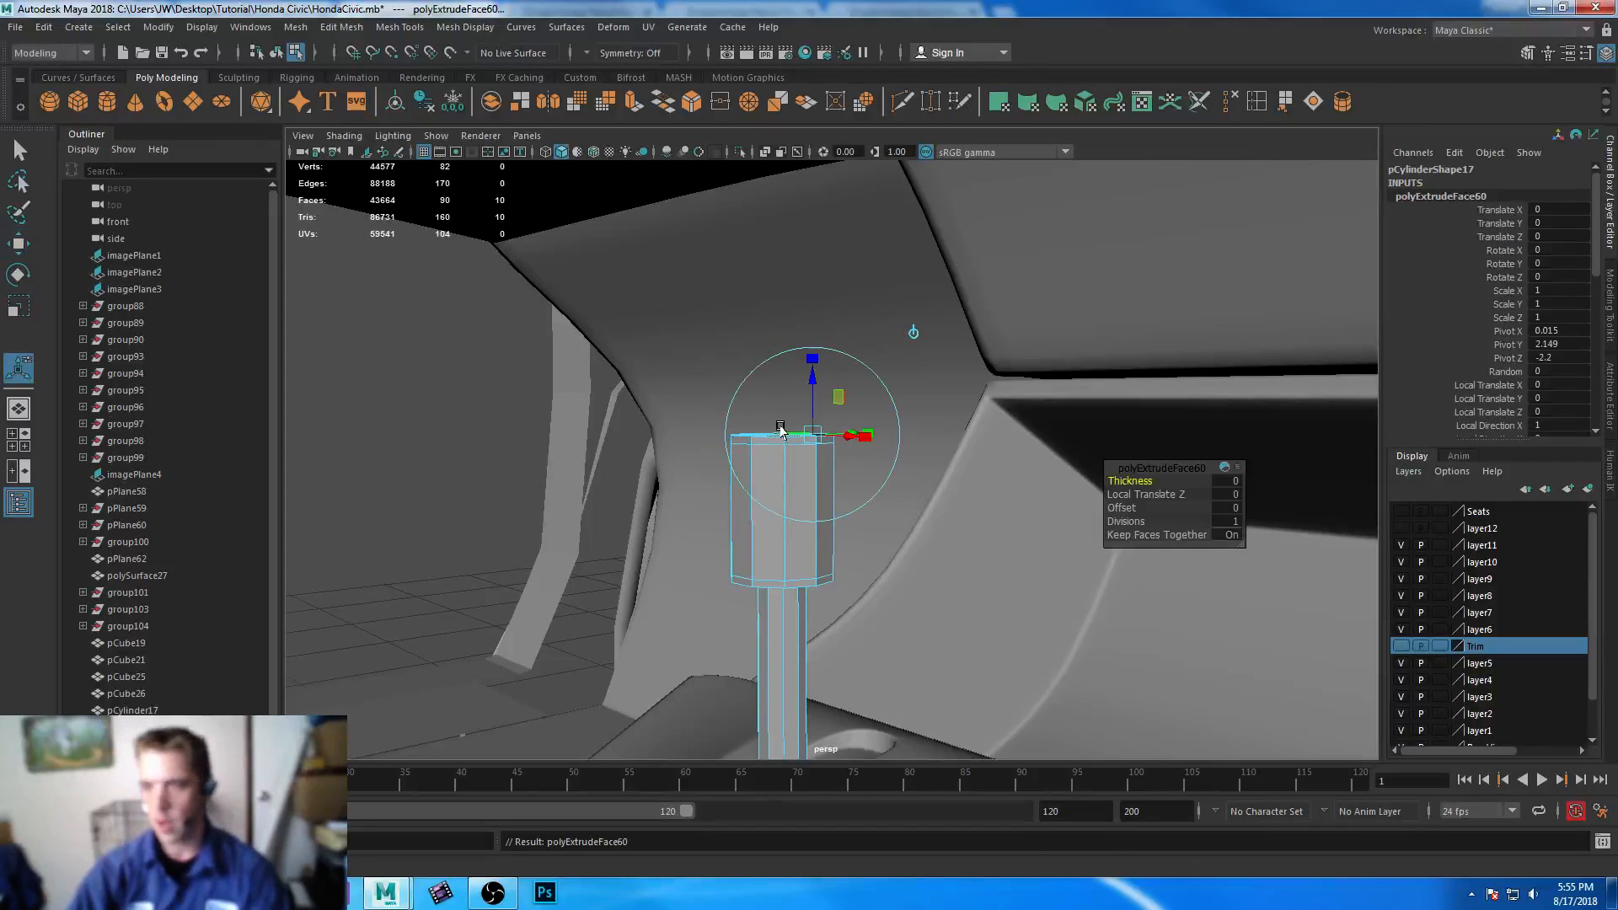
key(r)
alt+drag(782, 436, 745, 383)
Step: Check the shifter smoothed, insert an edge loop on the shaft just below the knob, and return to the unsmoothed display
key(3)
alt+drag(857, 615, 795, 579)
alt+middle_drag(950, 588, 924, 448)
mouse_move(925, 447)
alt+right_down()
mouse_move(992, 595)
mouse_move(942, 470)
alt+right_up()
click(1256, 101)
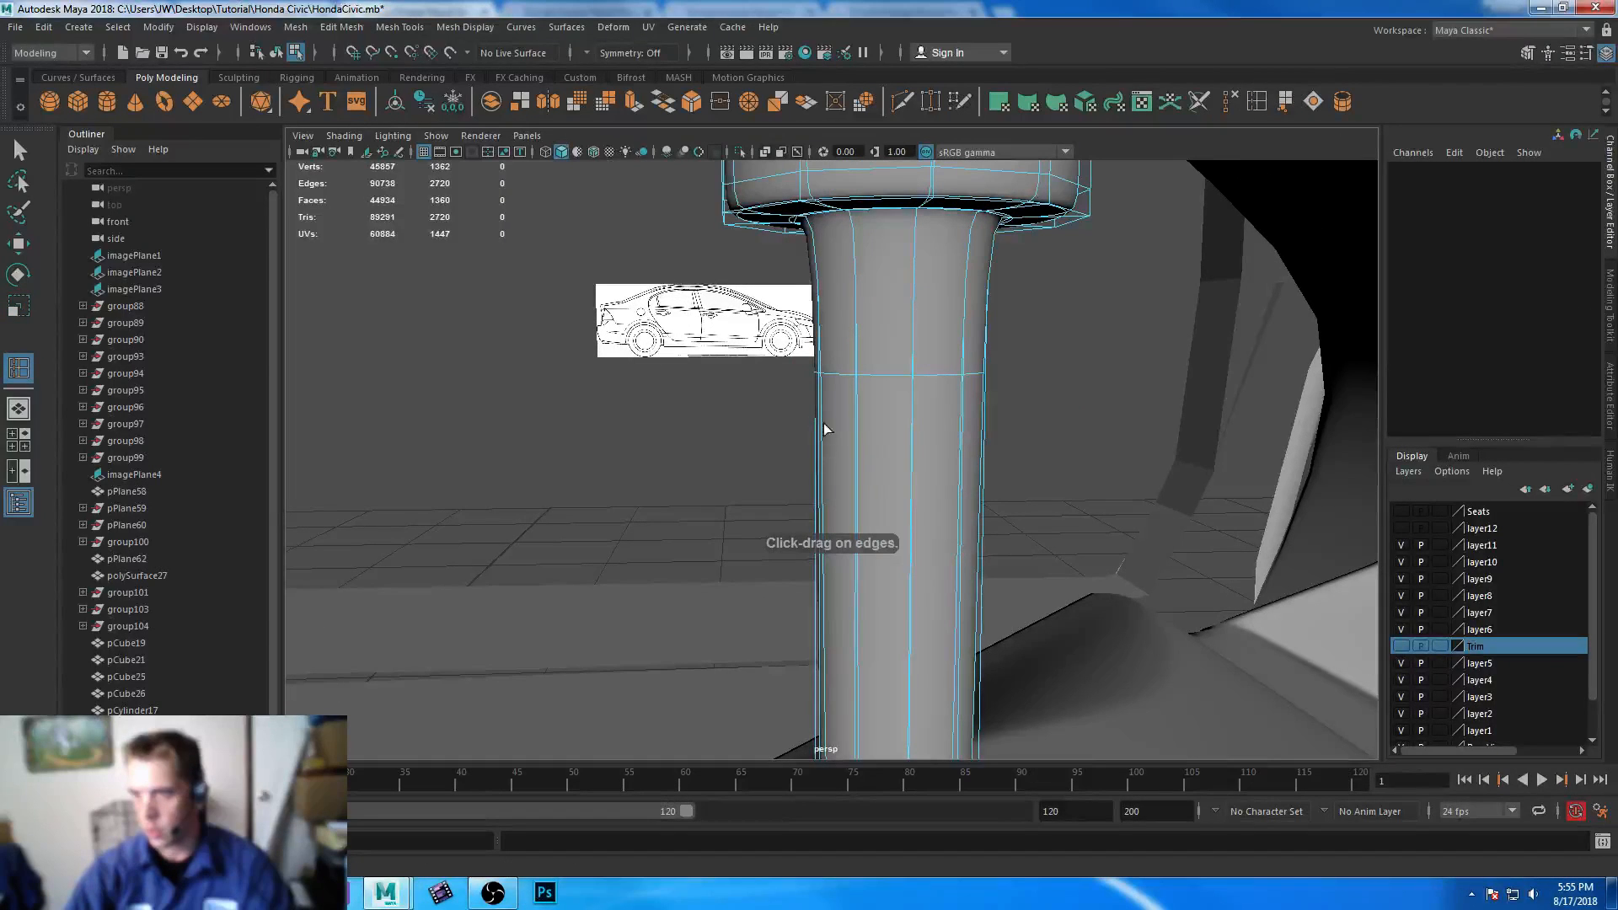
drag(820, 375, 821, 224)
scroll(999, 473, down, 5)
alt+drag(1000, 473, 906, 498)
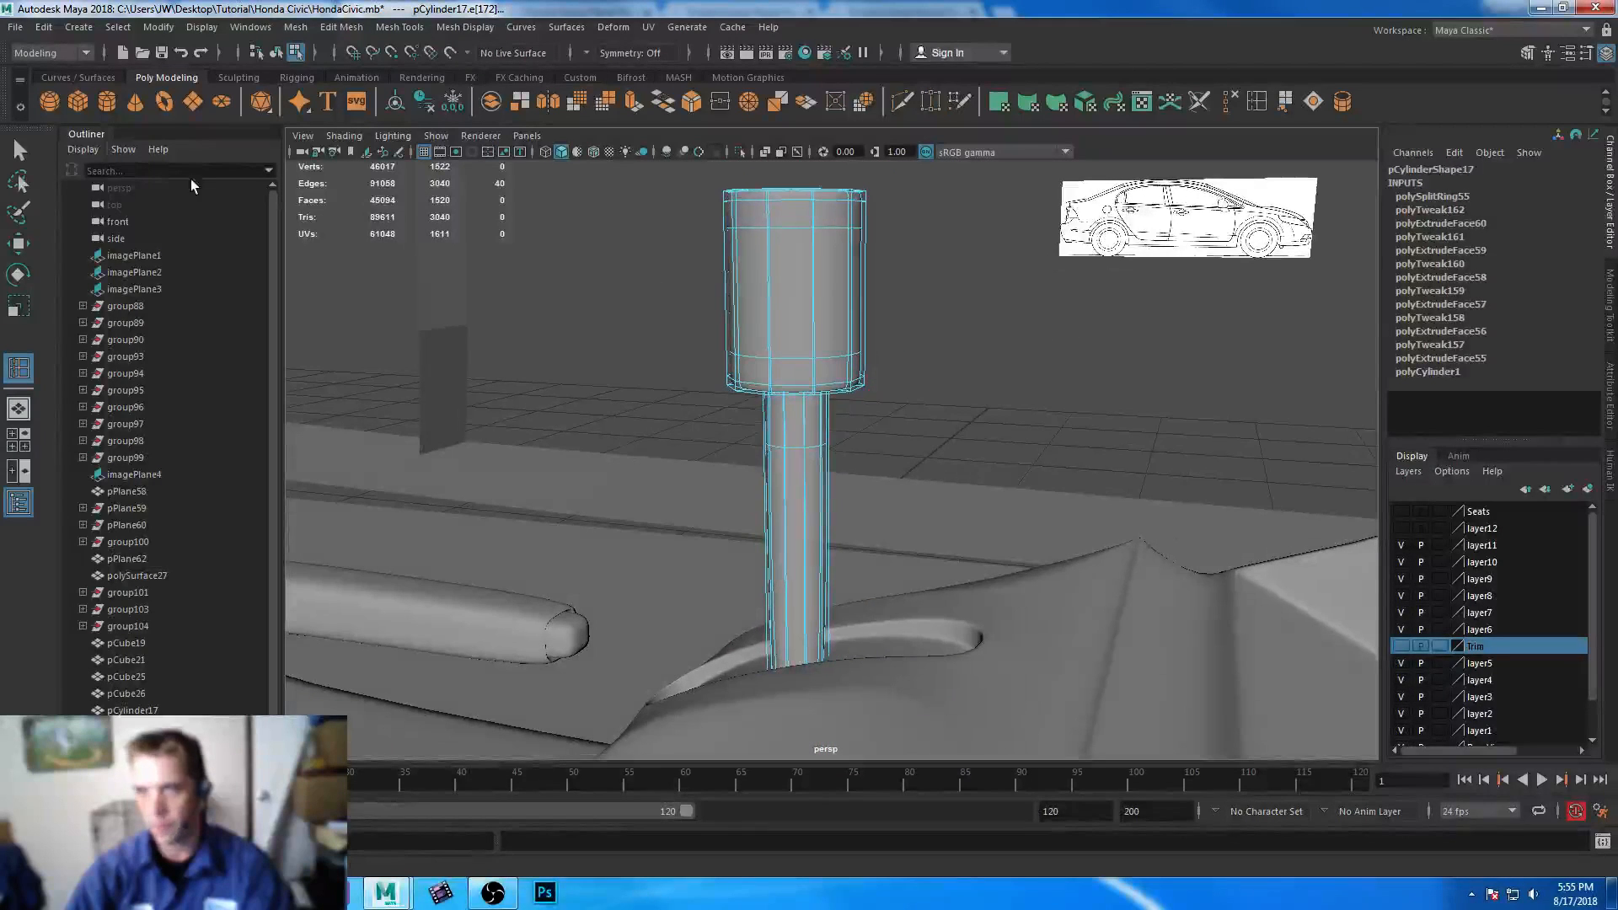
click(21, 154)
key(1)
Step: Select one vertical strip of faces on the knob's forward side, extrude it and scale the extrusion slightly narrower
alt+drag(925, 330, 681, 383)
right_drag(682, 383, 681, 356)
click(681, 357)
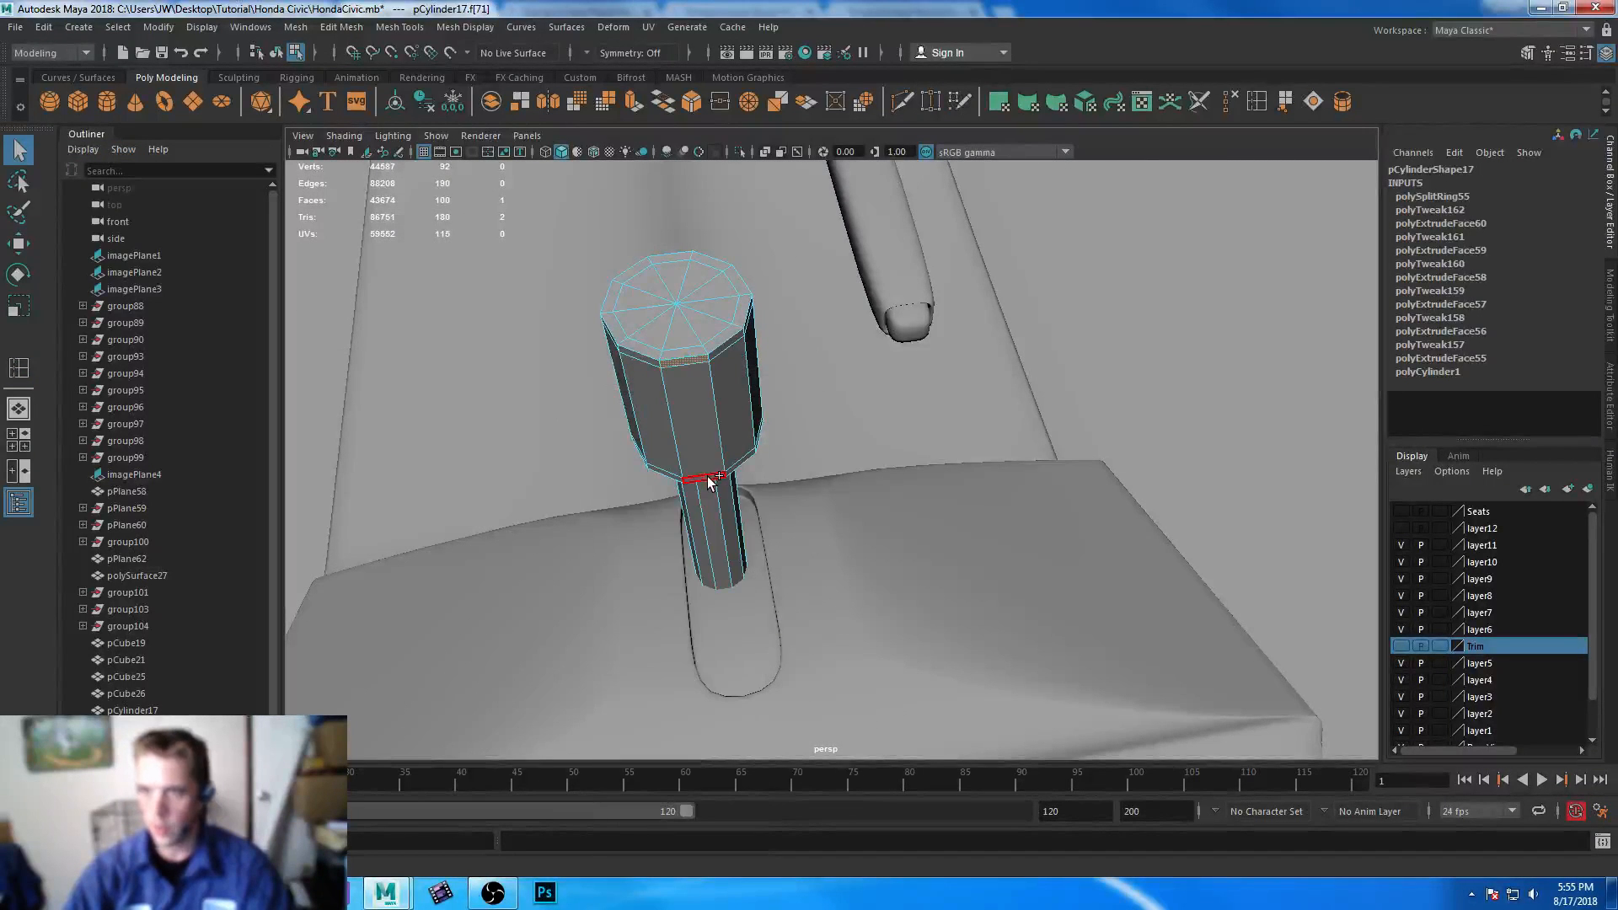
shift+double_click(706, 477)
alt+drag(696, 526, 733, 193)
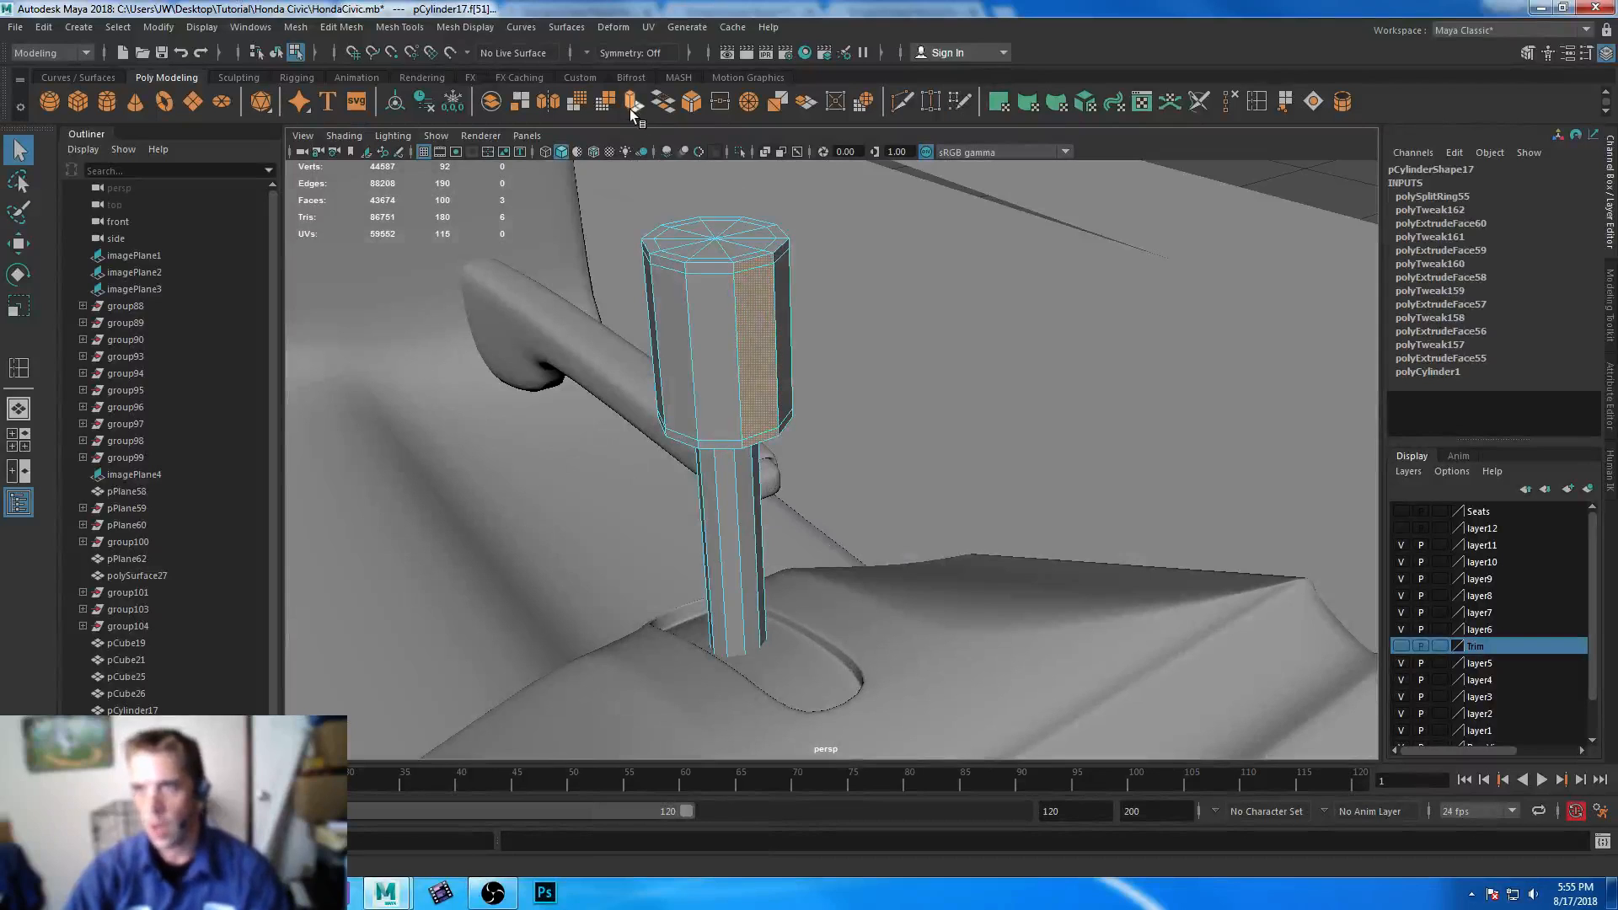
key(ctrl+e)
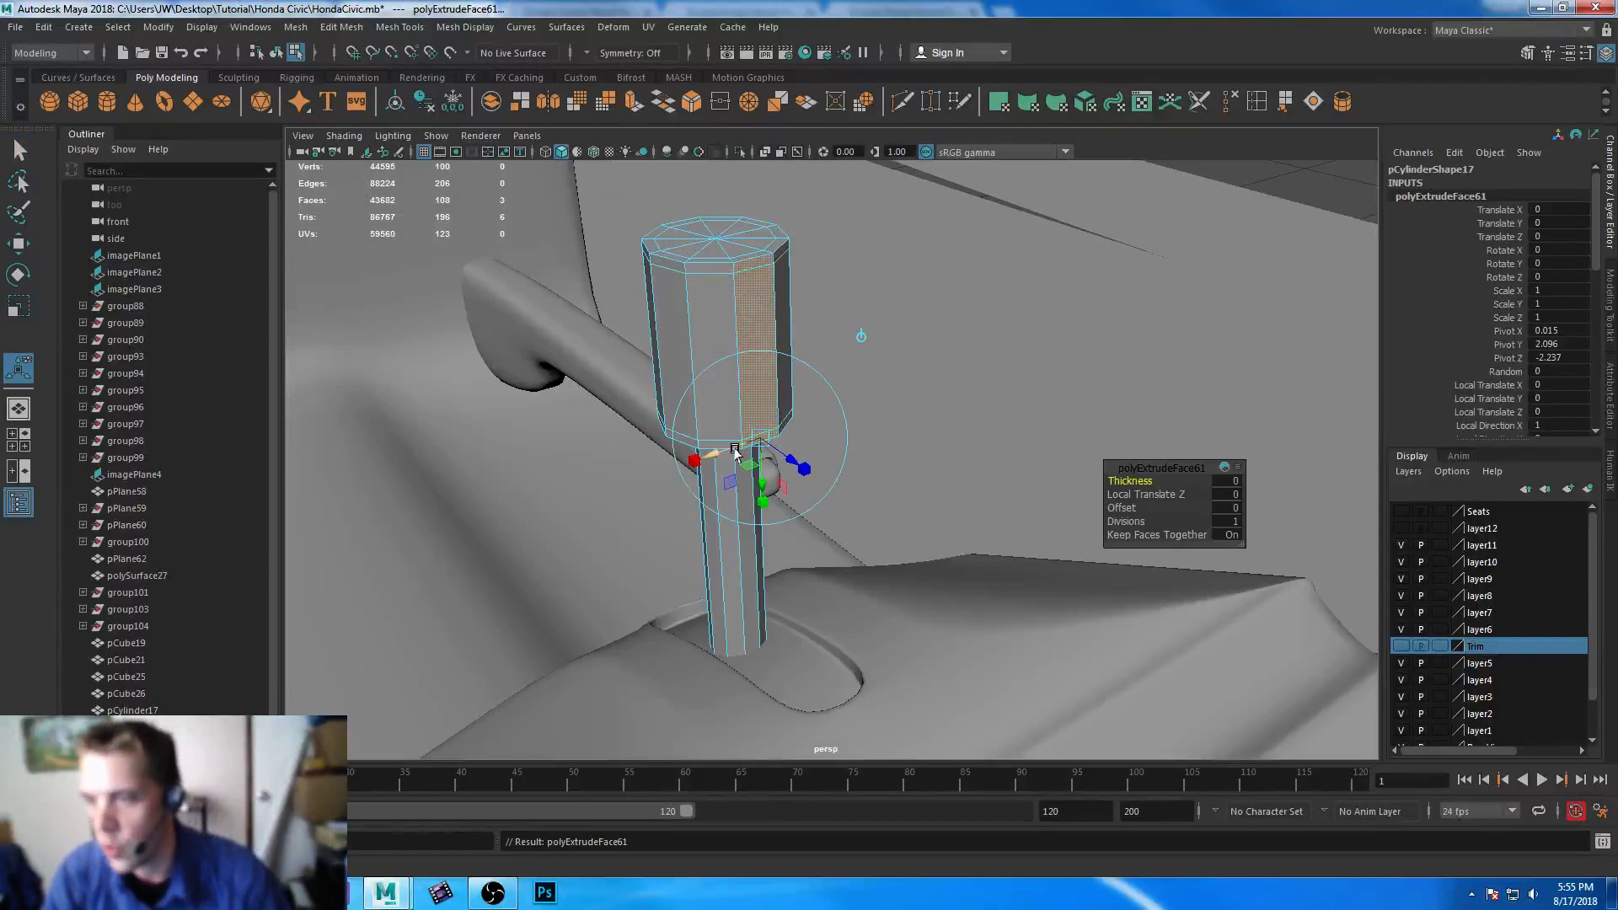
drag(690, 374, 690, 373)
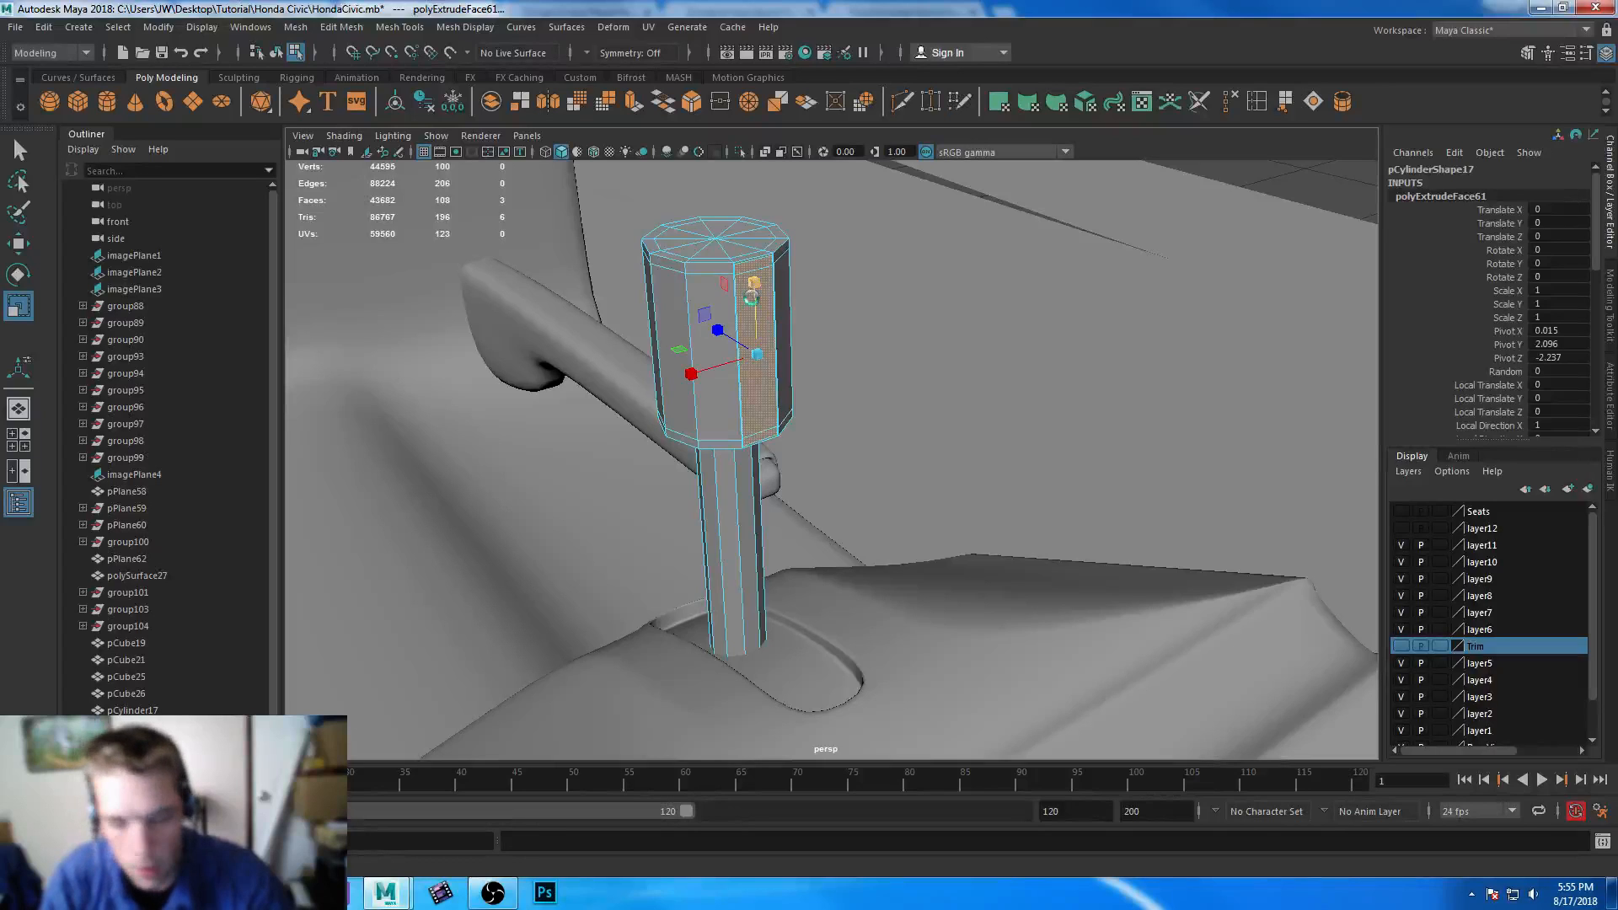
Step: Extrude the strip again and push it slightly into the knob as a recess, adding supporting extrusions
key(ctrl+e)
key(w)
drag(725, 331, 746, 351)
key(ctrl+e)
key(ctrl+e)
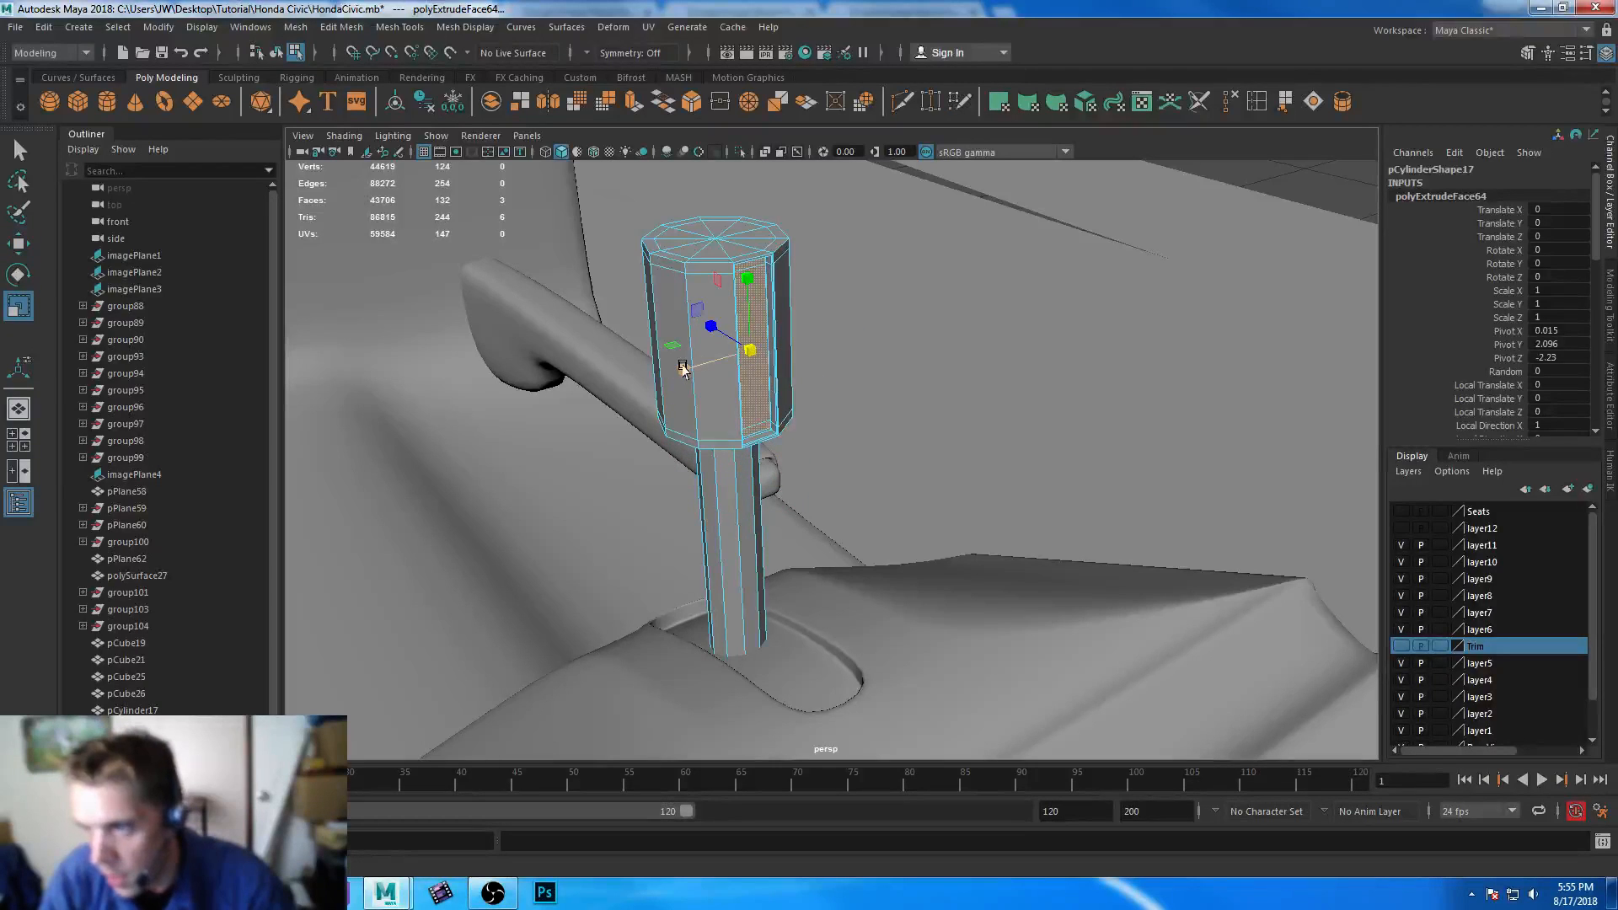
Step: Extrude the recessed strip outward into a raised button on the knob and add supporting extrusions
key(ctrl+e)
key(w)
drag(708, 328, 731, 341)
key(ctrl+e)
key(ctrl+e)
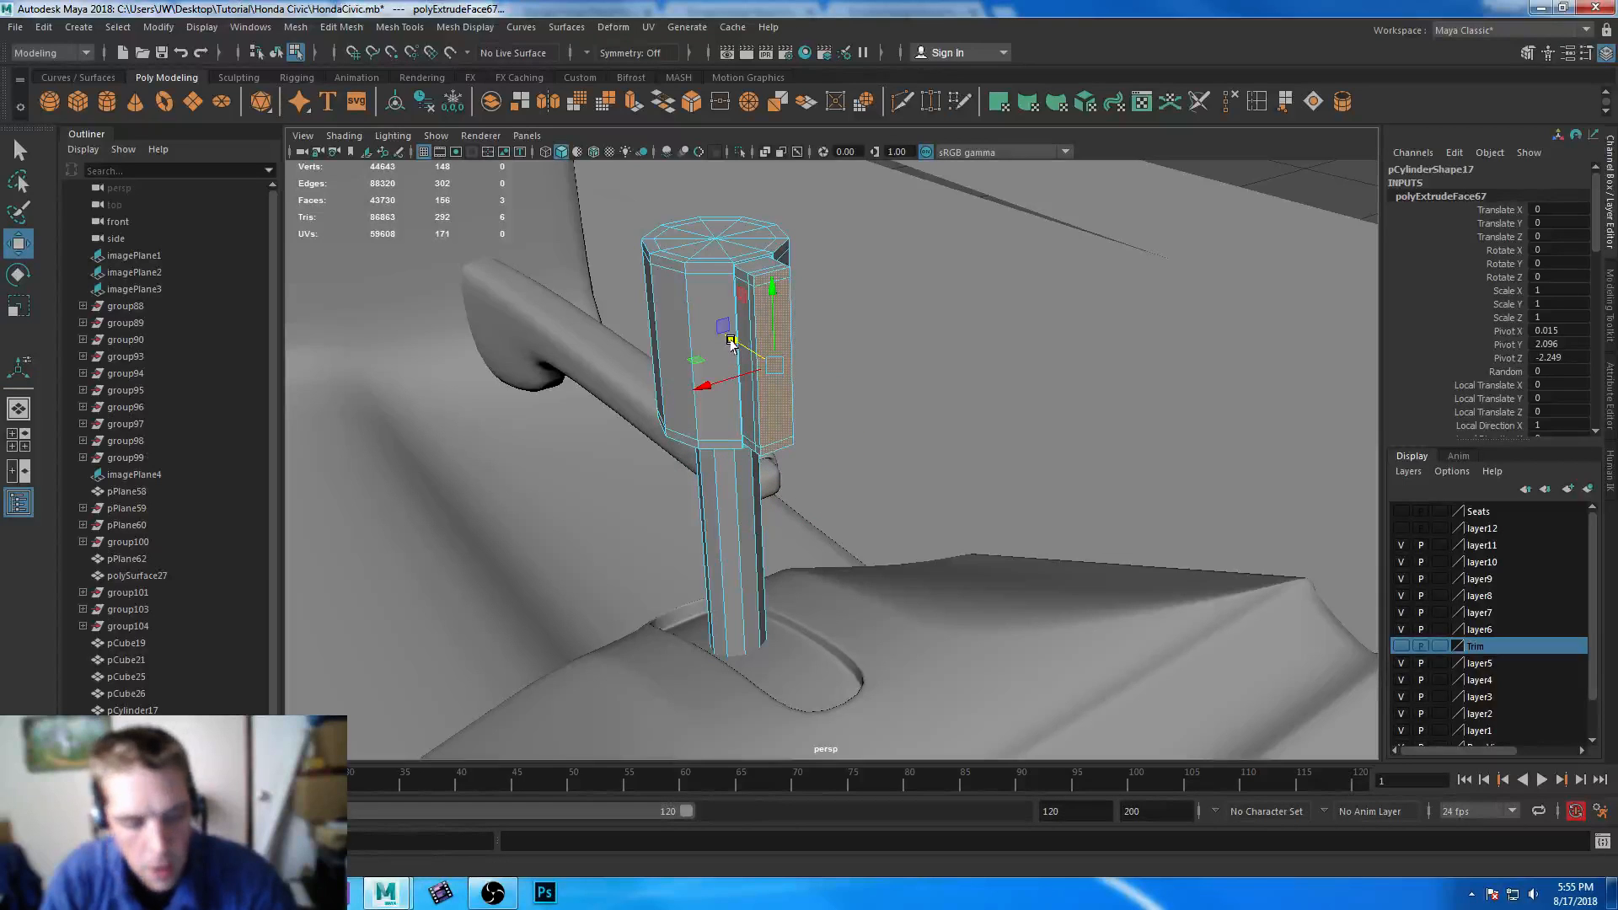
Step: With smoothing shown, push the button's outer faces back toward the knob, then return to object mode and deselect
key(3)
alt+right_drag(679, 421, 671, 412)
alt+drag(672, 412, 750, 403)
alt+right_drag(792, 386, 828, 197)
double_click(868, 218)
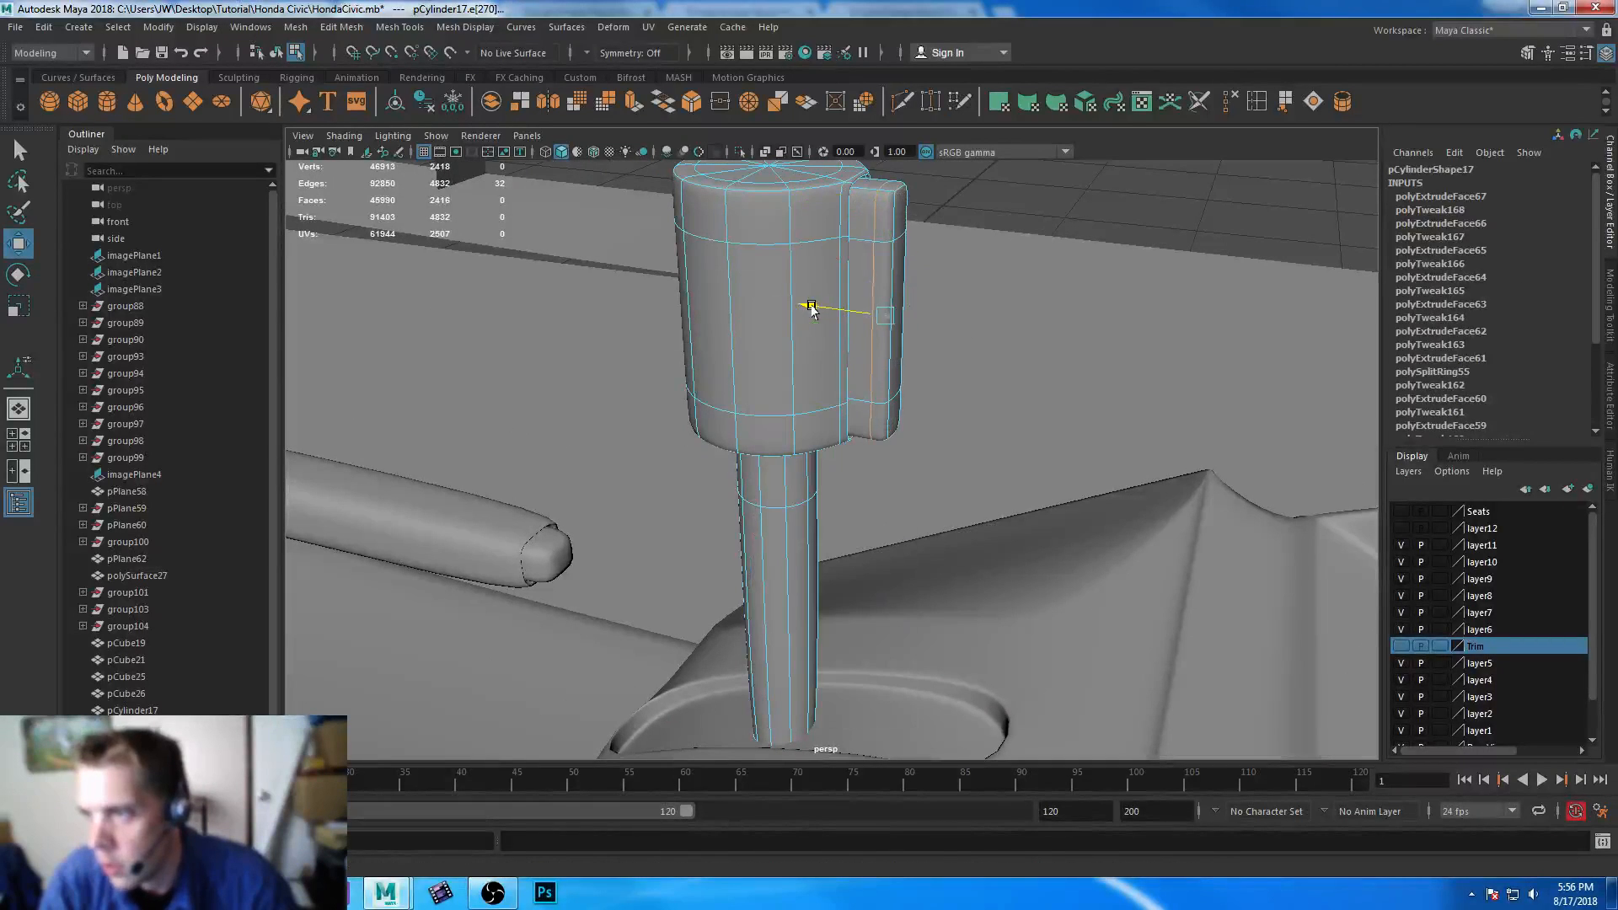
right_drag(809, 213, 815, 289)
drag(826, 306, 812, 303)
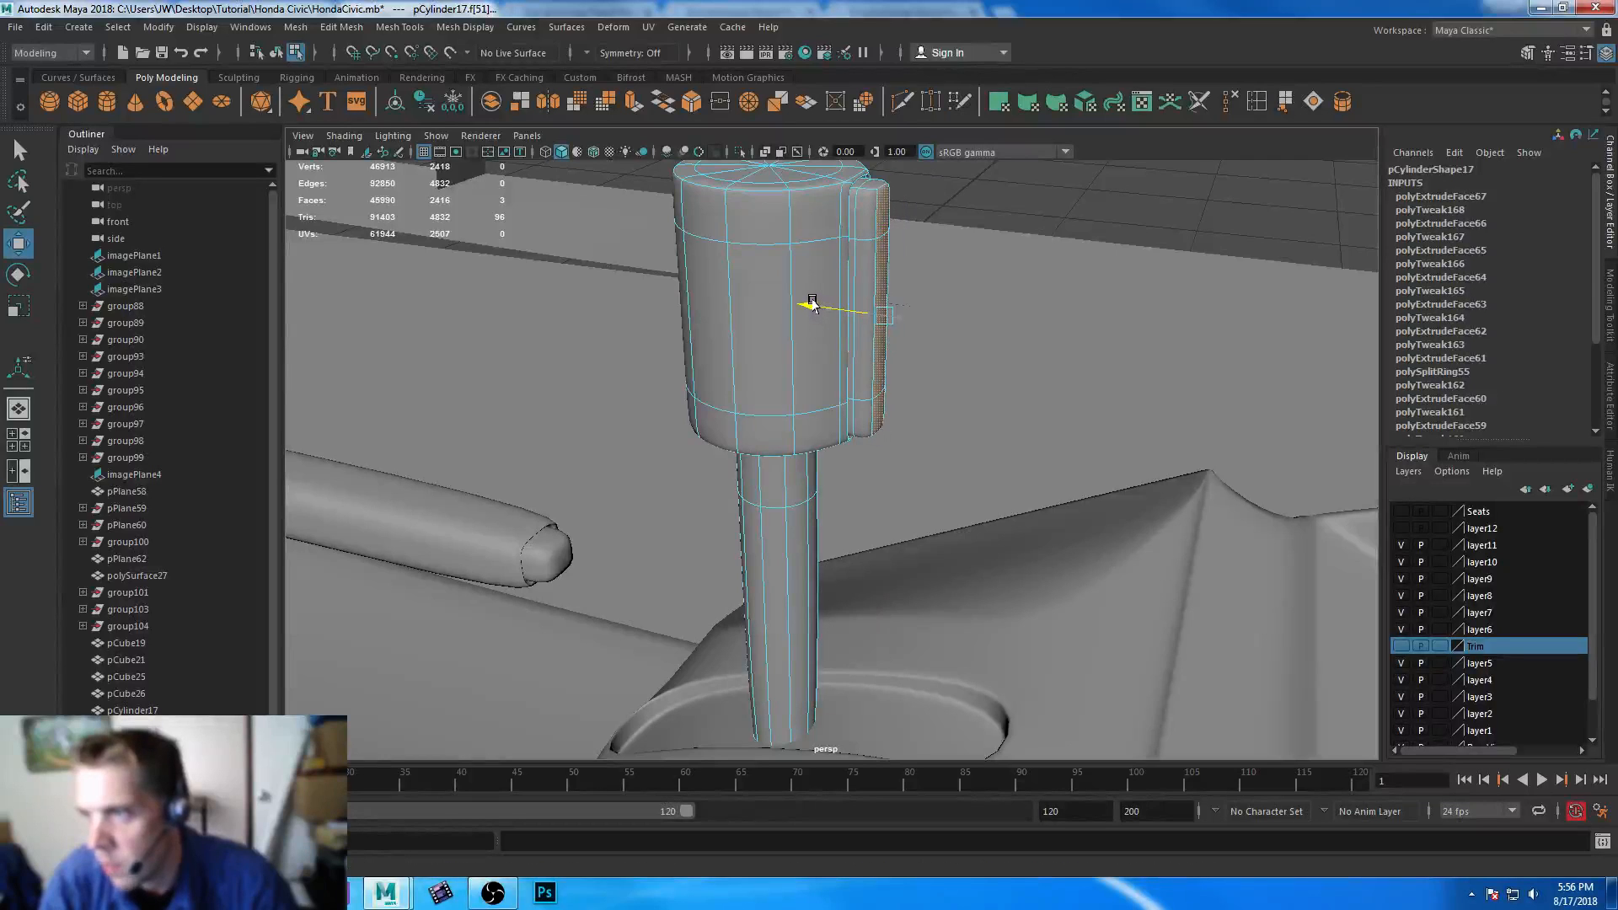
scroll(812, 304, down, 3)
right_drag(792, 325, 871, 269)
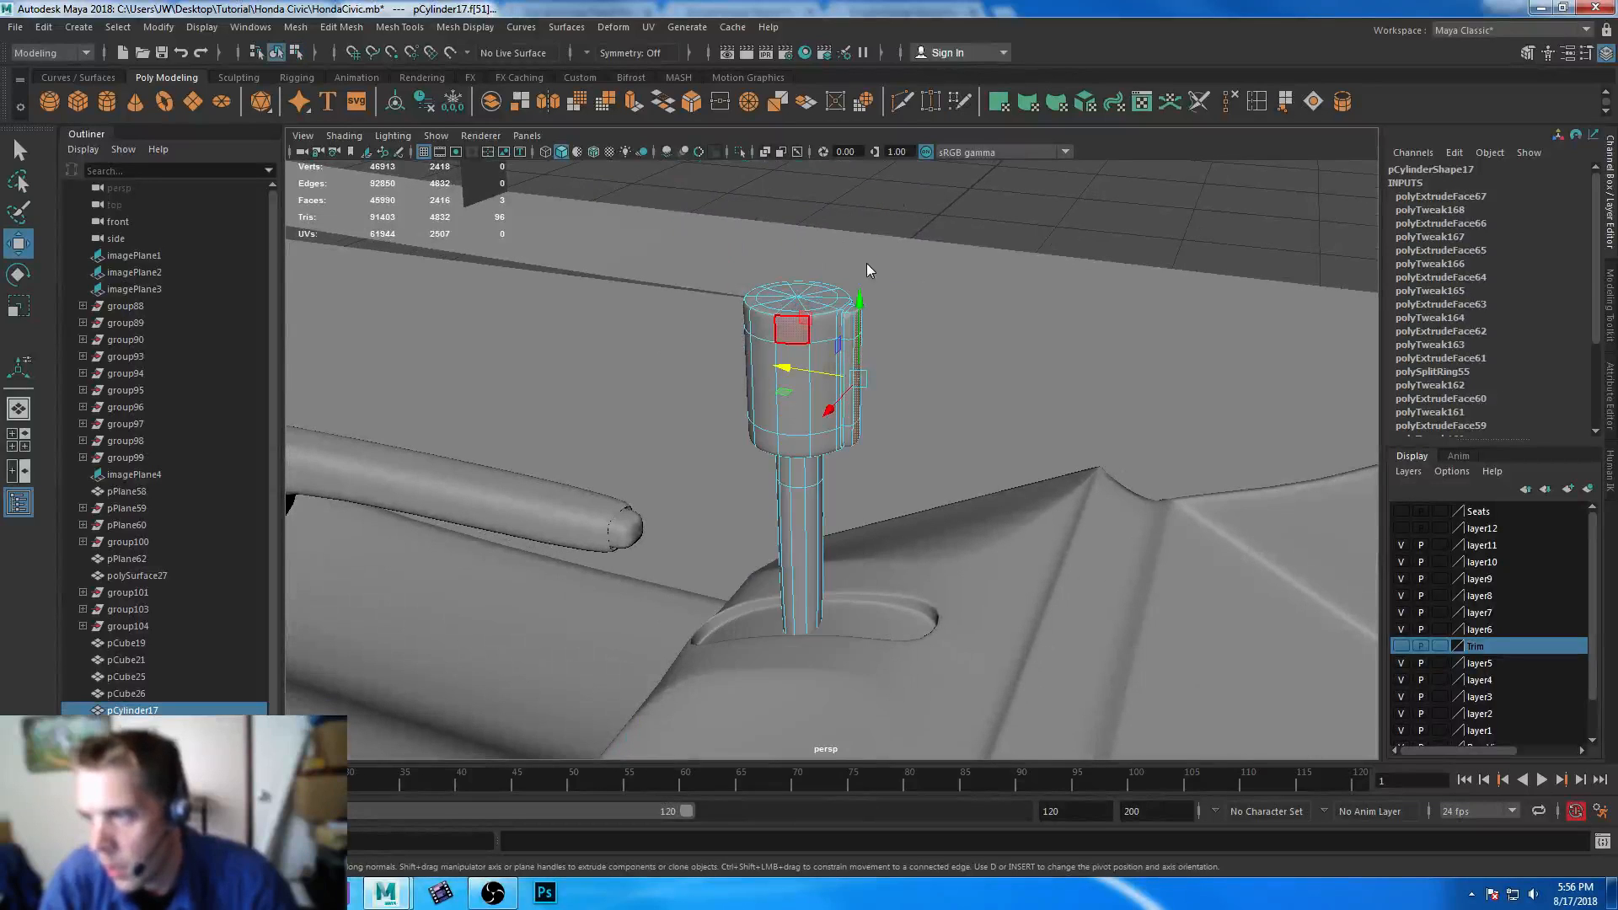
click(902, 173)
Step: Select the shifter and slide it along its slot to Z -2.206
scroll(904, 408, down, 3)
alt+drag(904, 408, 856, 387)
click(805, 413)
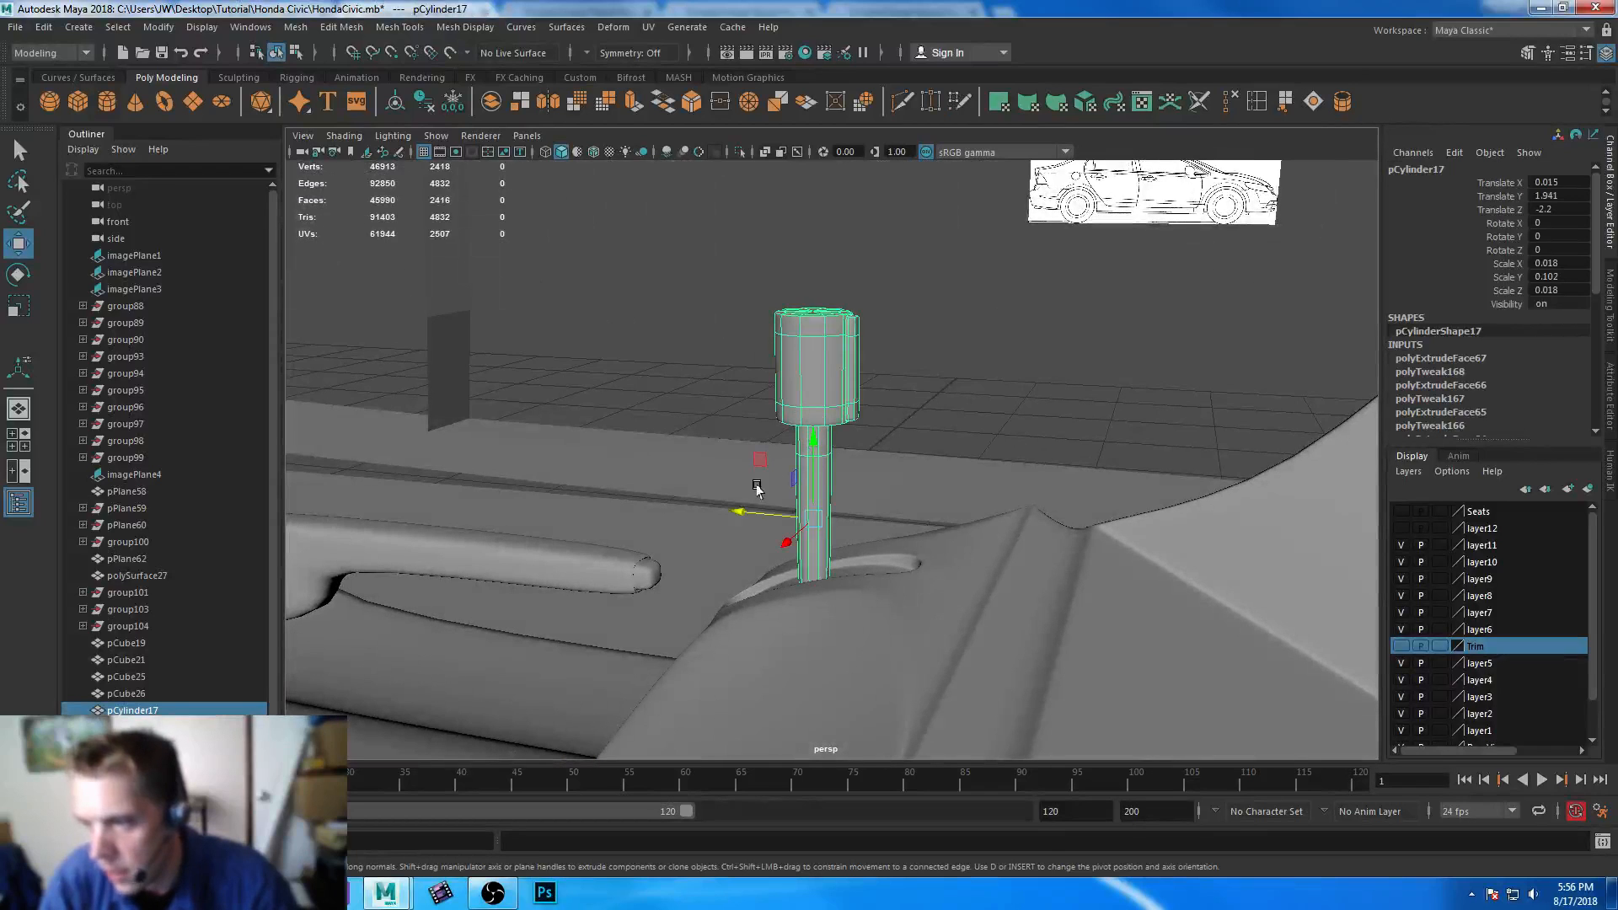
drag(741, 509, 815, 531)
alt+drag(956, 548, 908, 411)
drag(804, 458, 775, 472)
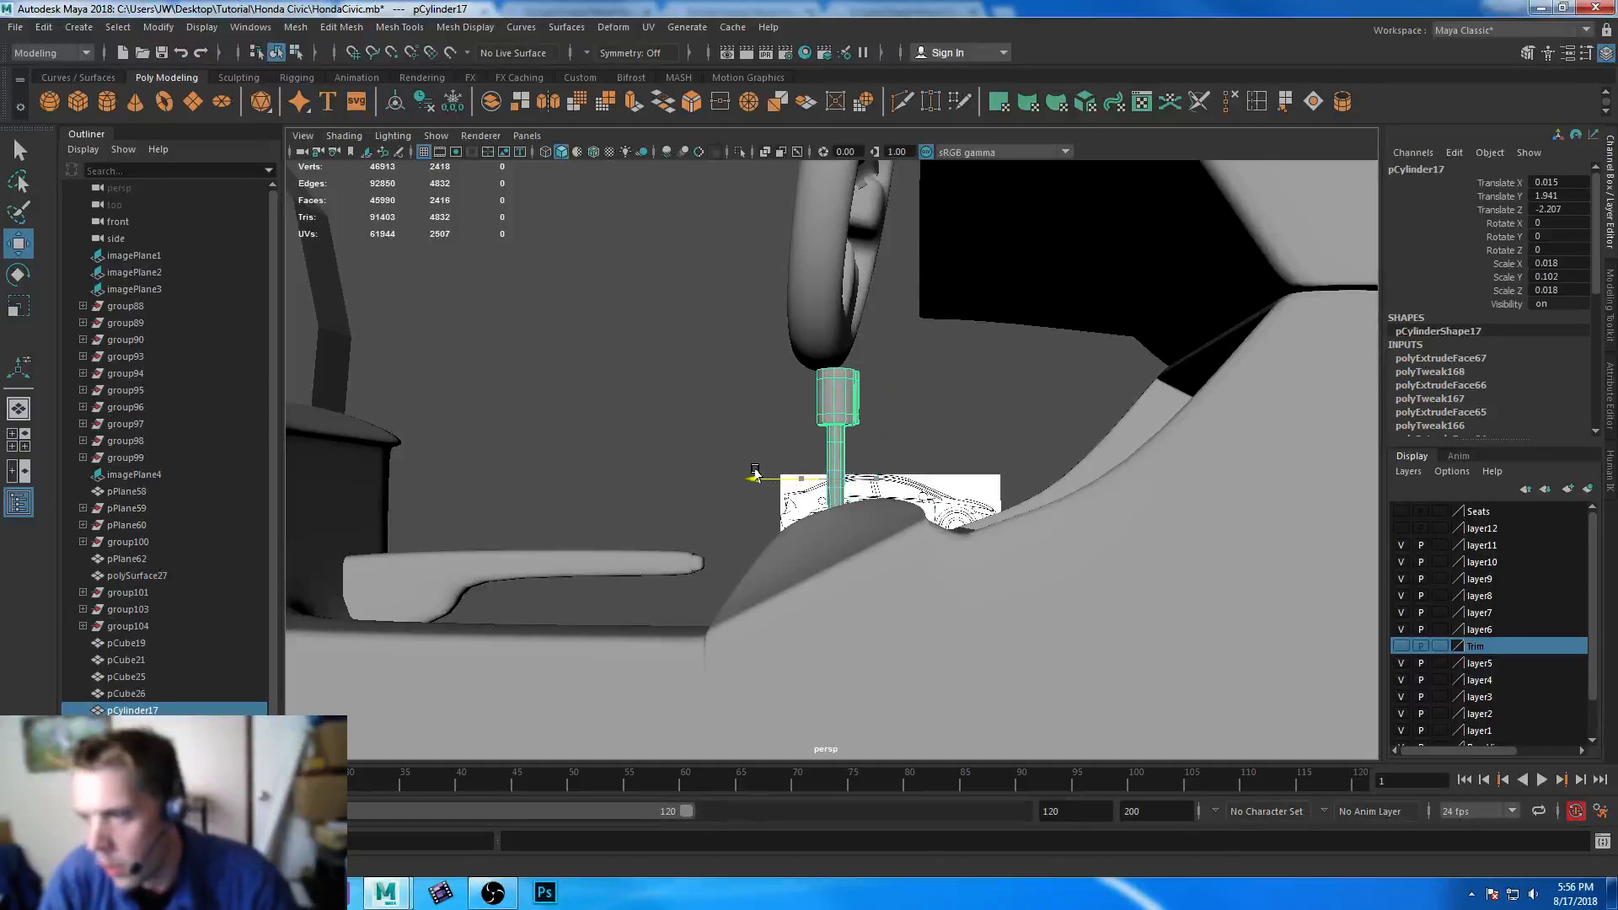
Step: In the side view, insert an edge loop near the shaft's lower end, then return to object mode
key(space)
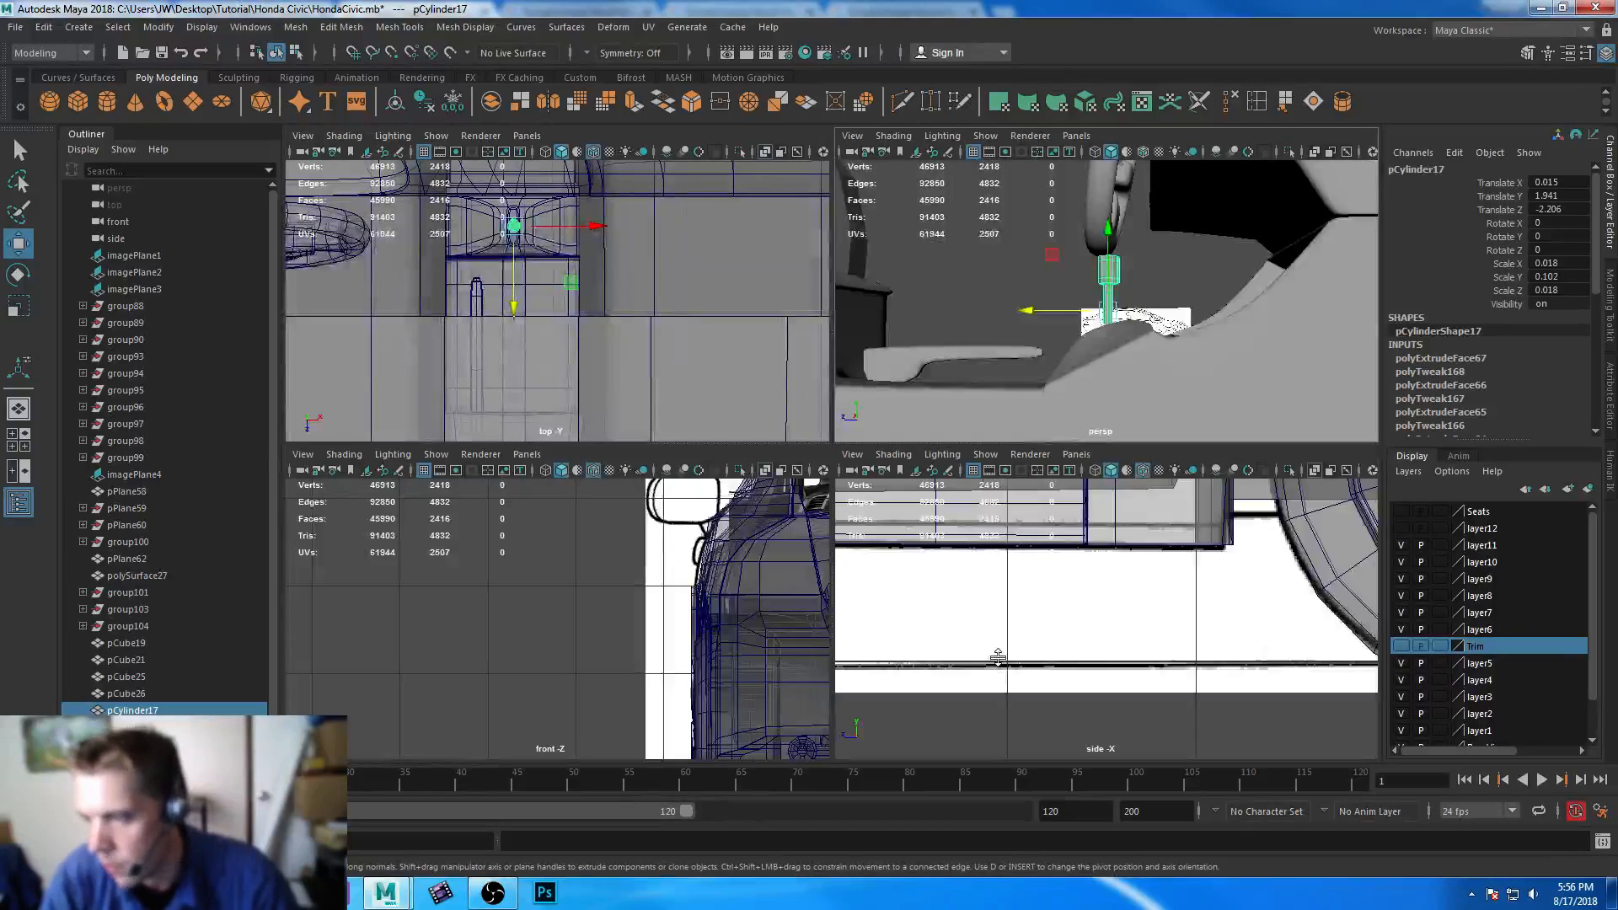
key(space)
scroll(784, 474, up, 10)
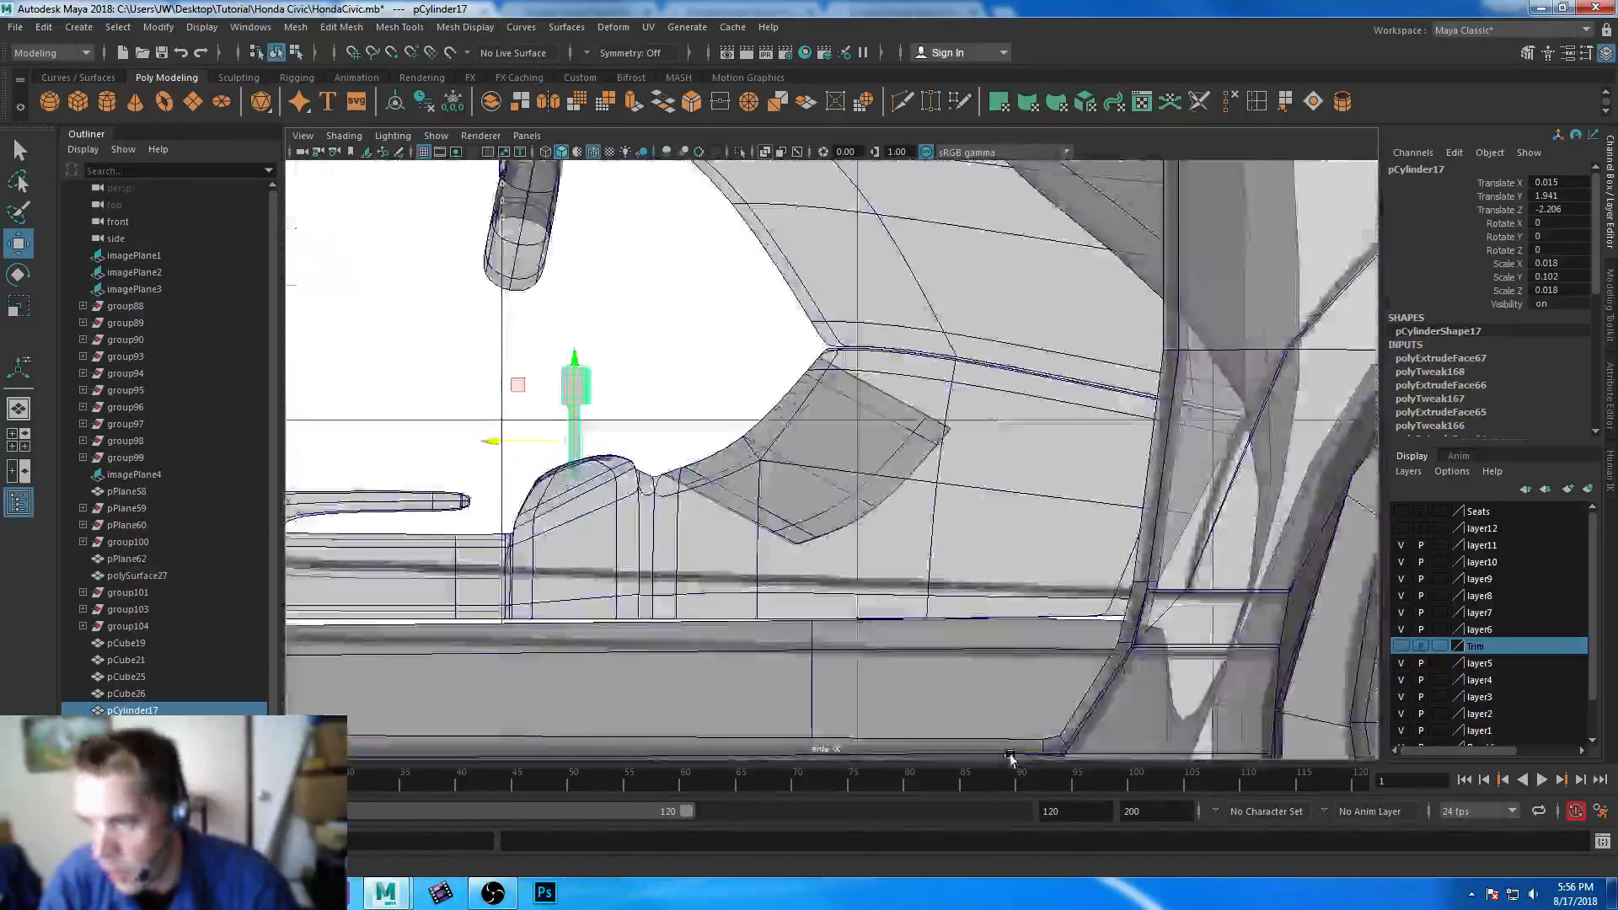
alt+middle_drag(783, 472, 787, 467)
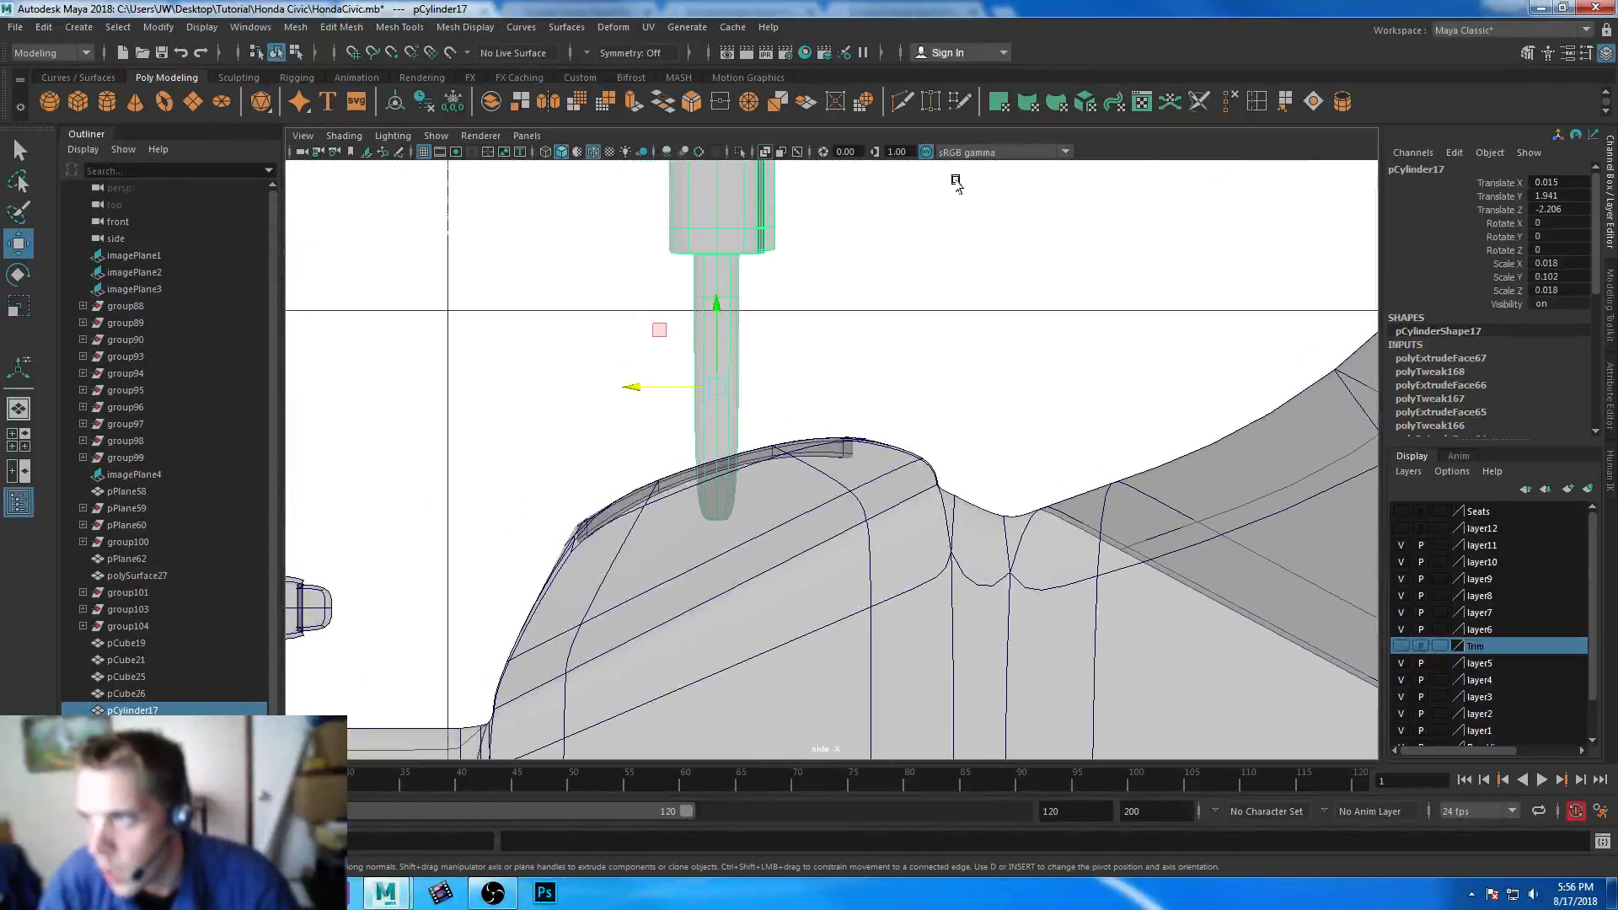
click(1262, 103)
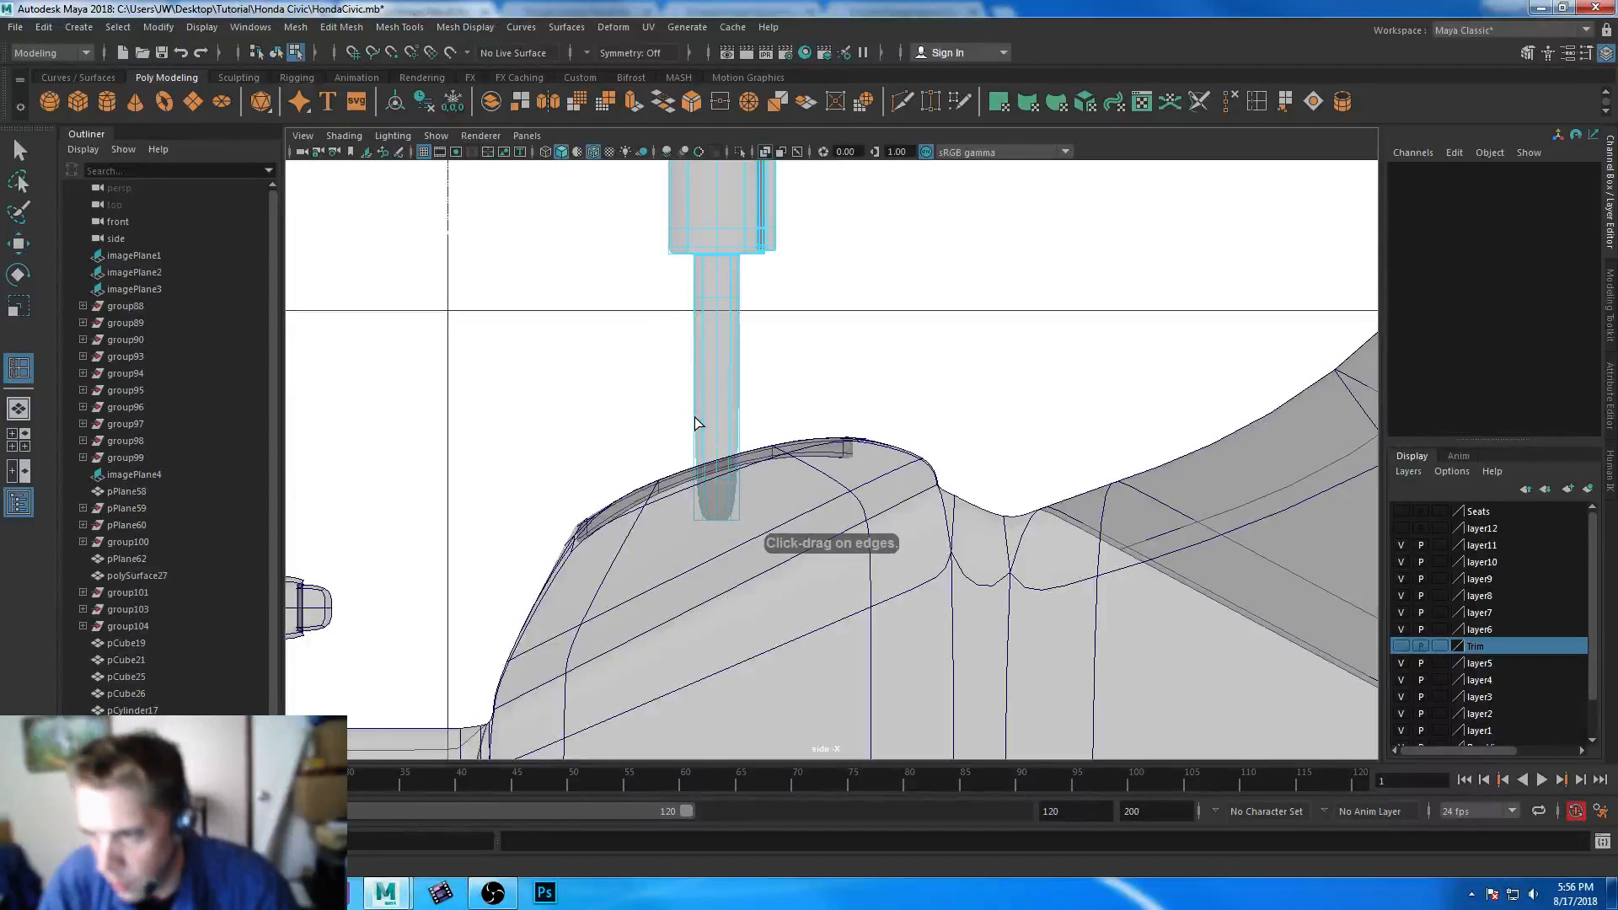
click(693, 472)
click(19, 150)
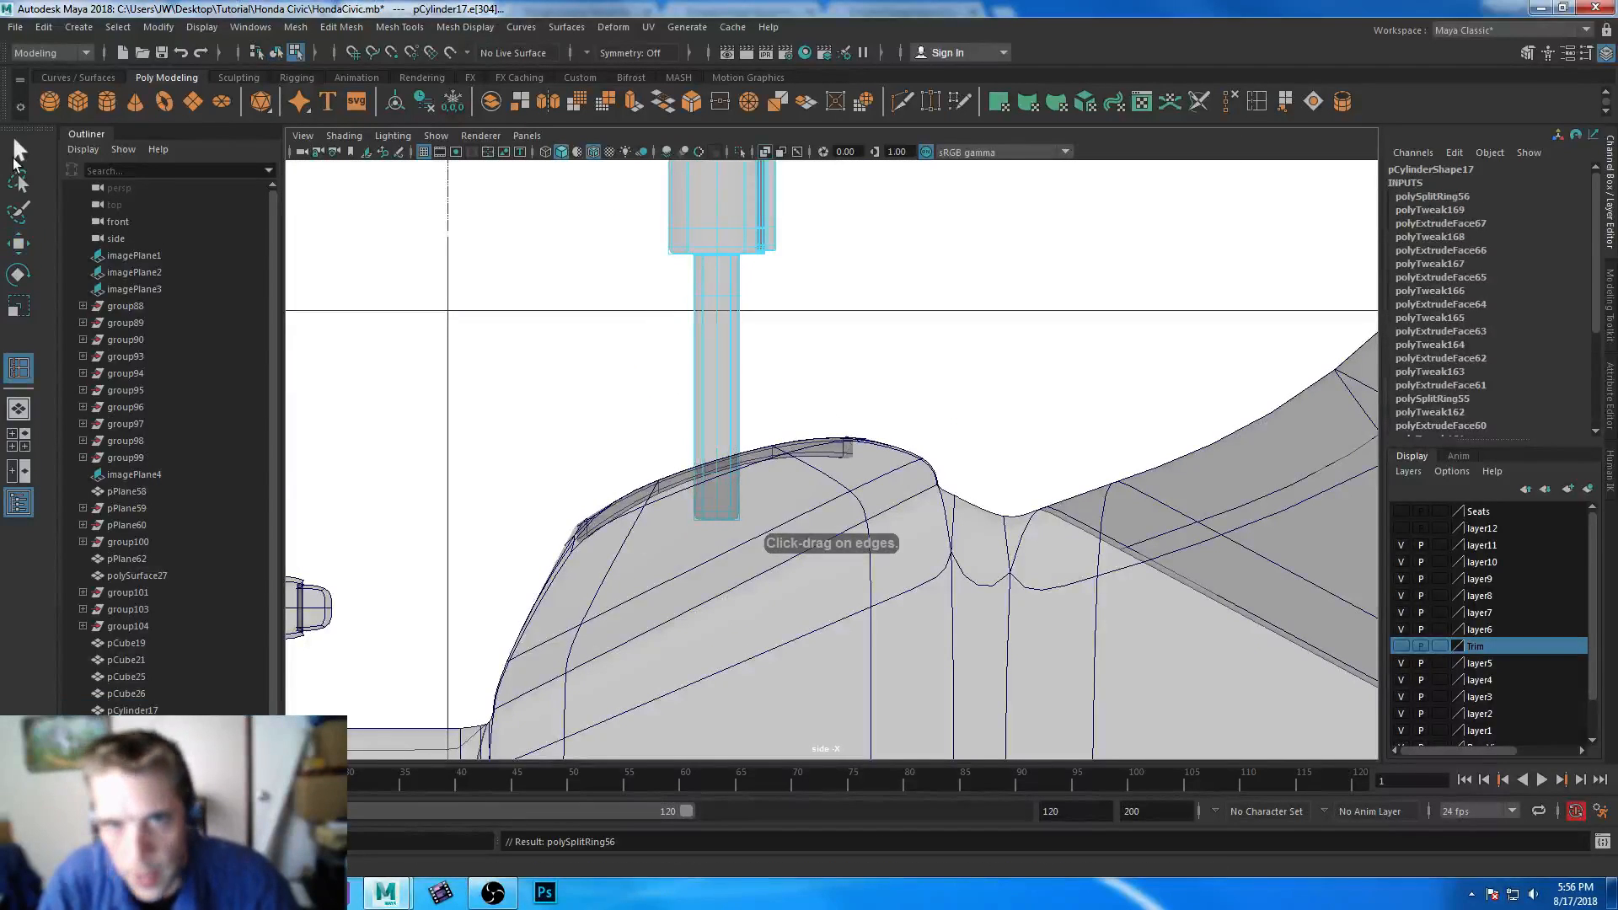
right_drag(693, 231, 746, 206)
Step: Move the shifter's pivot down to the shaft's base and tilt it forward to about -17.122 degrees in X
key(r)
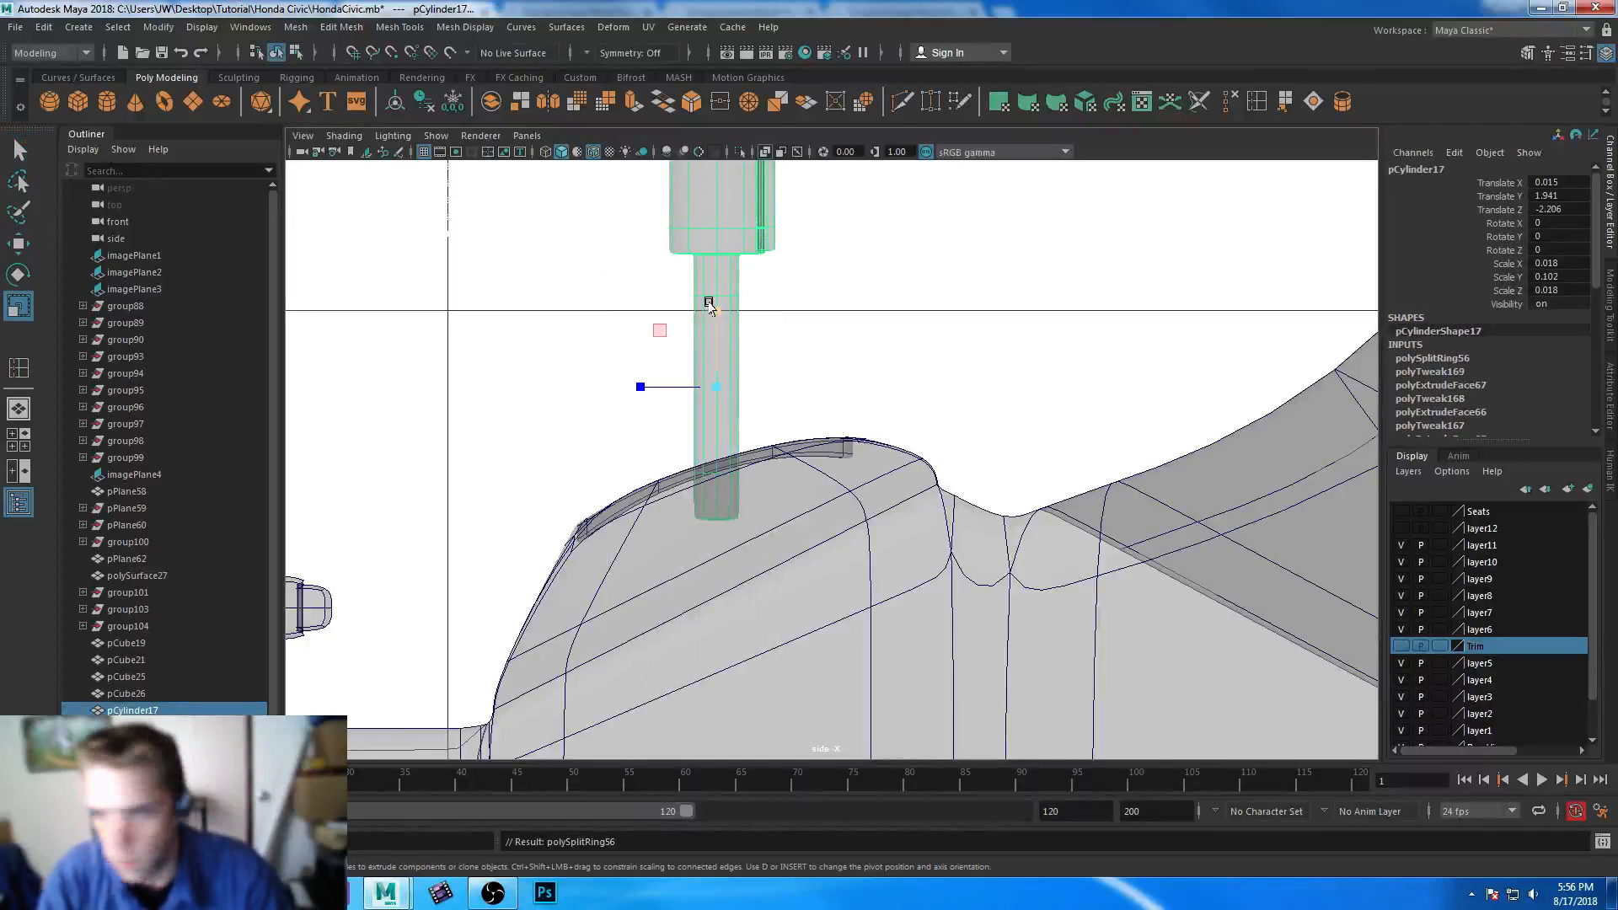
key(e)
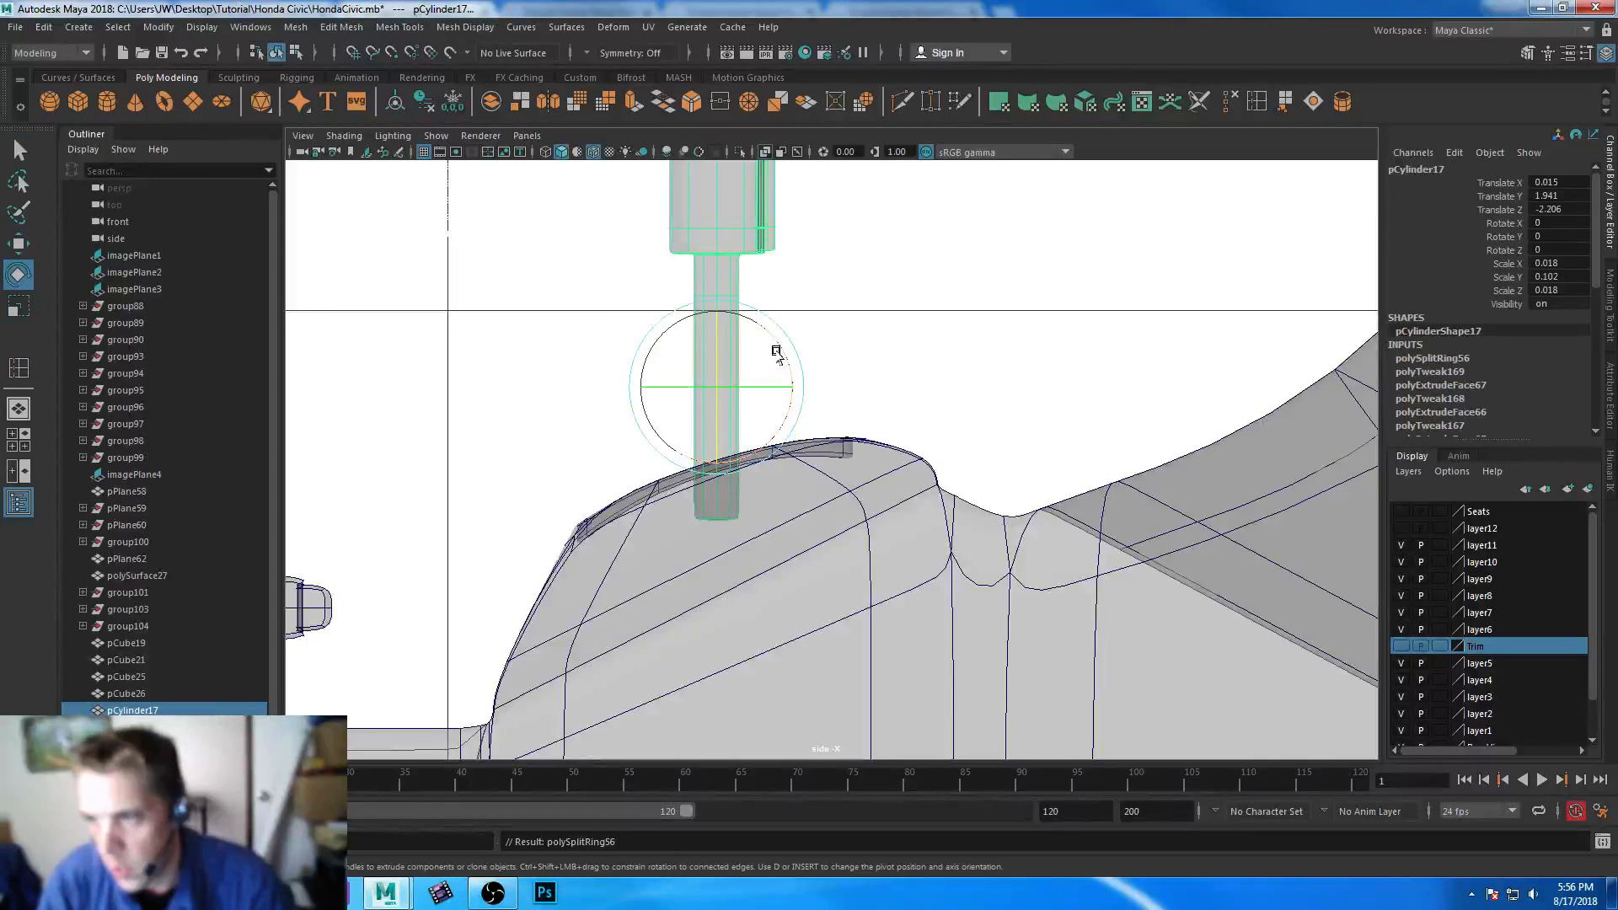
key(d)
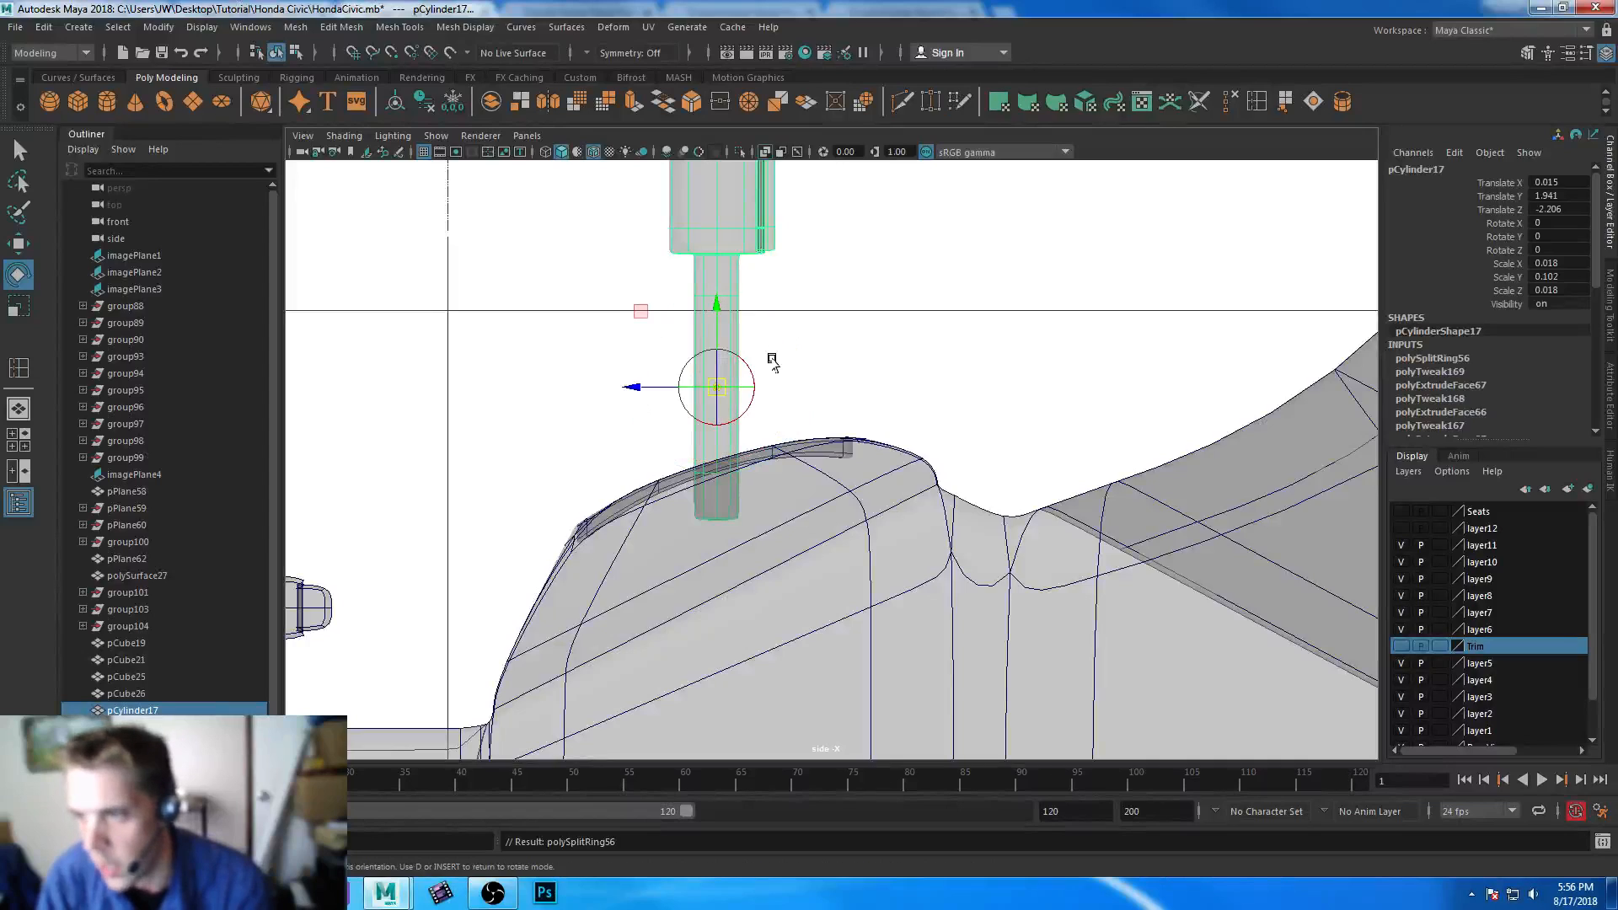
drag(715, 315, 763, 464)
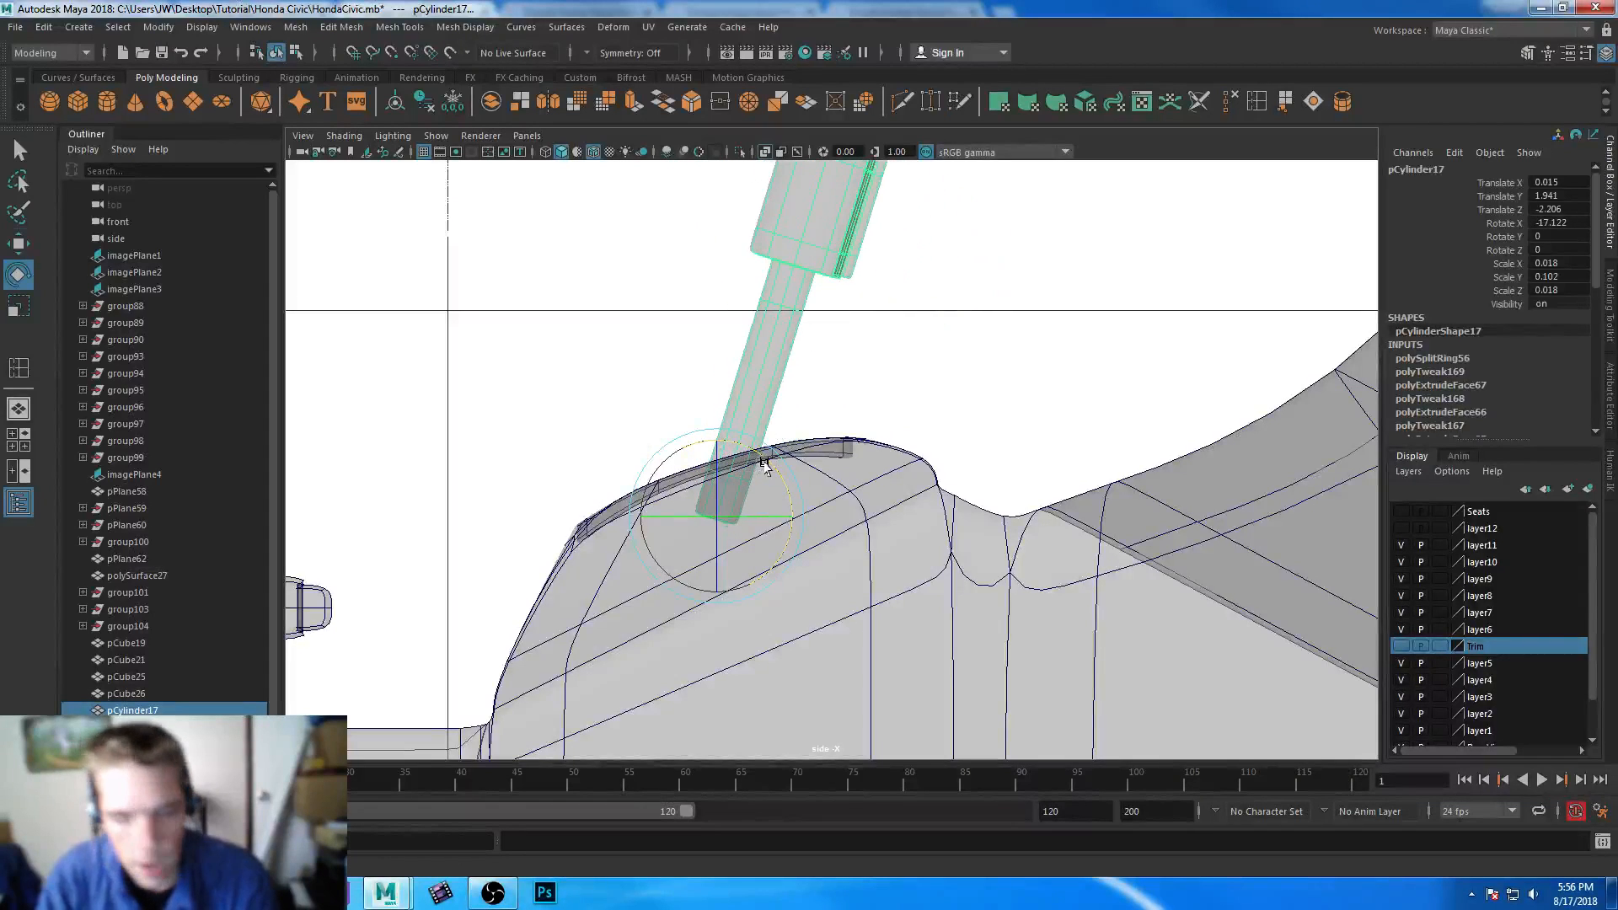
Step: Move the tilted shifter to the front end of its slot, at Y 1.947 and Z -2.271, and key it at frame 1
key(w)
drag(716, 514, 797, 506)
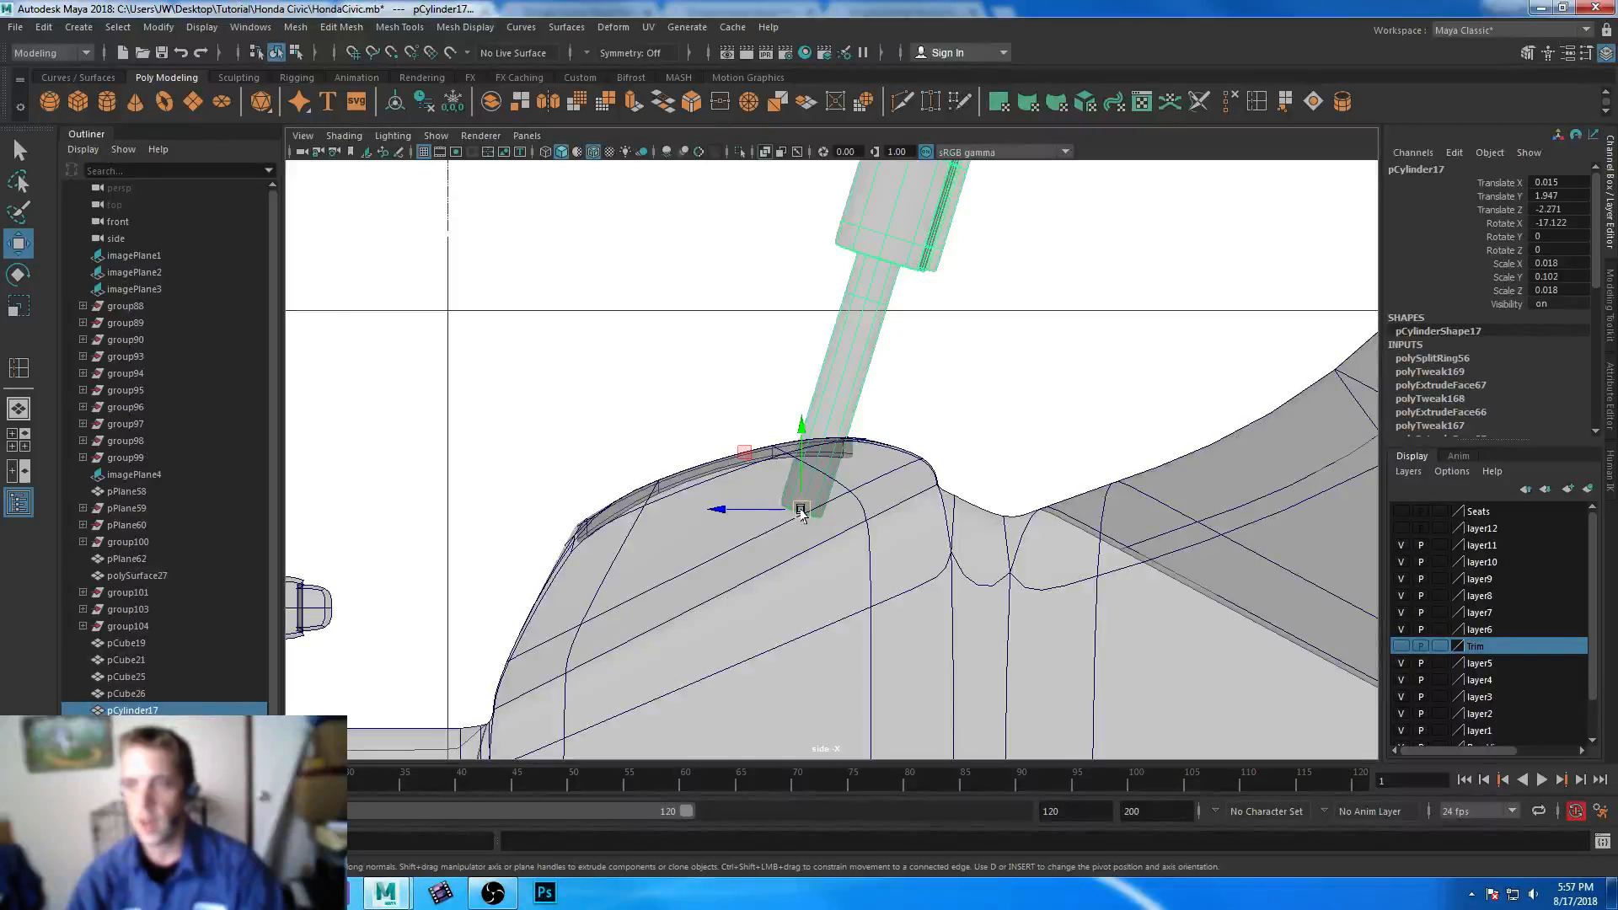
key(s)
Step: At frame 5, key the shifter at Y 1.91, Z -2.144 with X rotation 30.126, and play the animation briefly
click(65, 780)
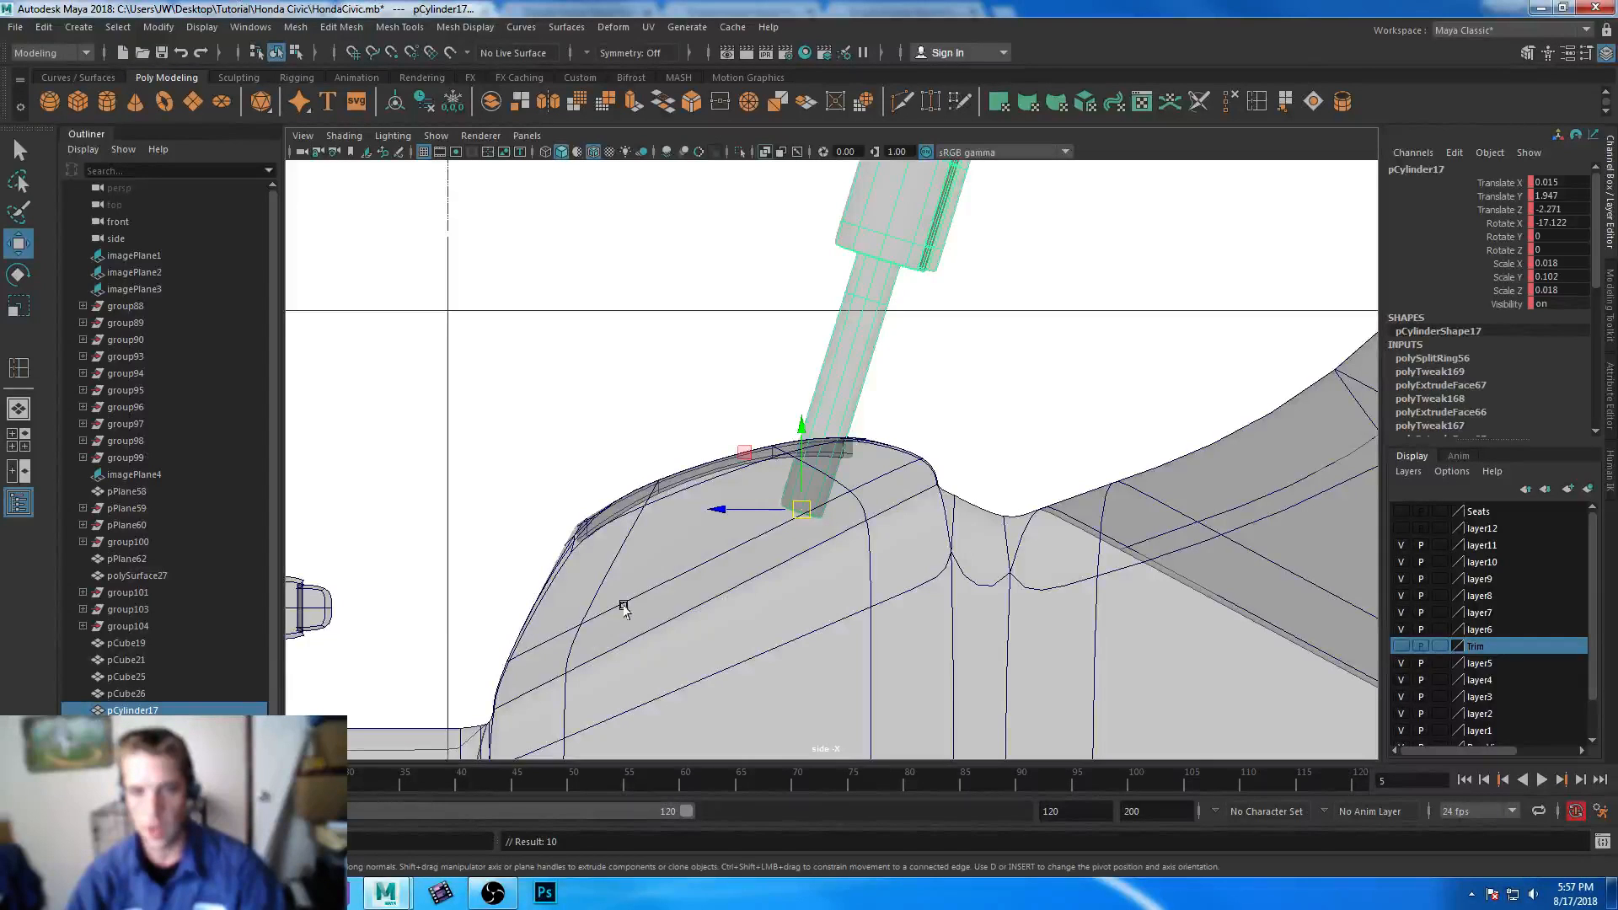
drag(801, 509, 643, 550)
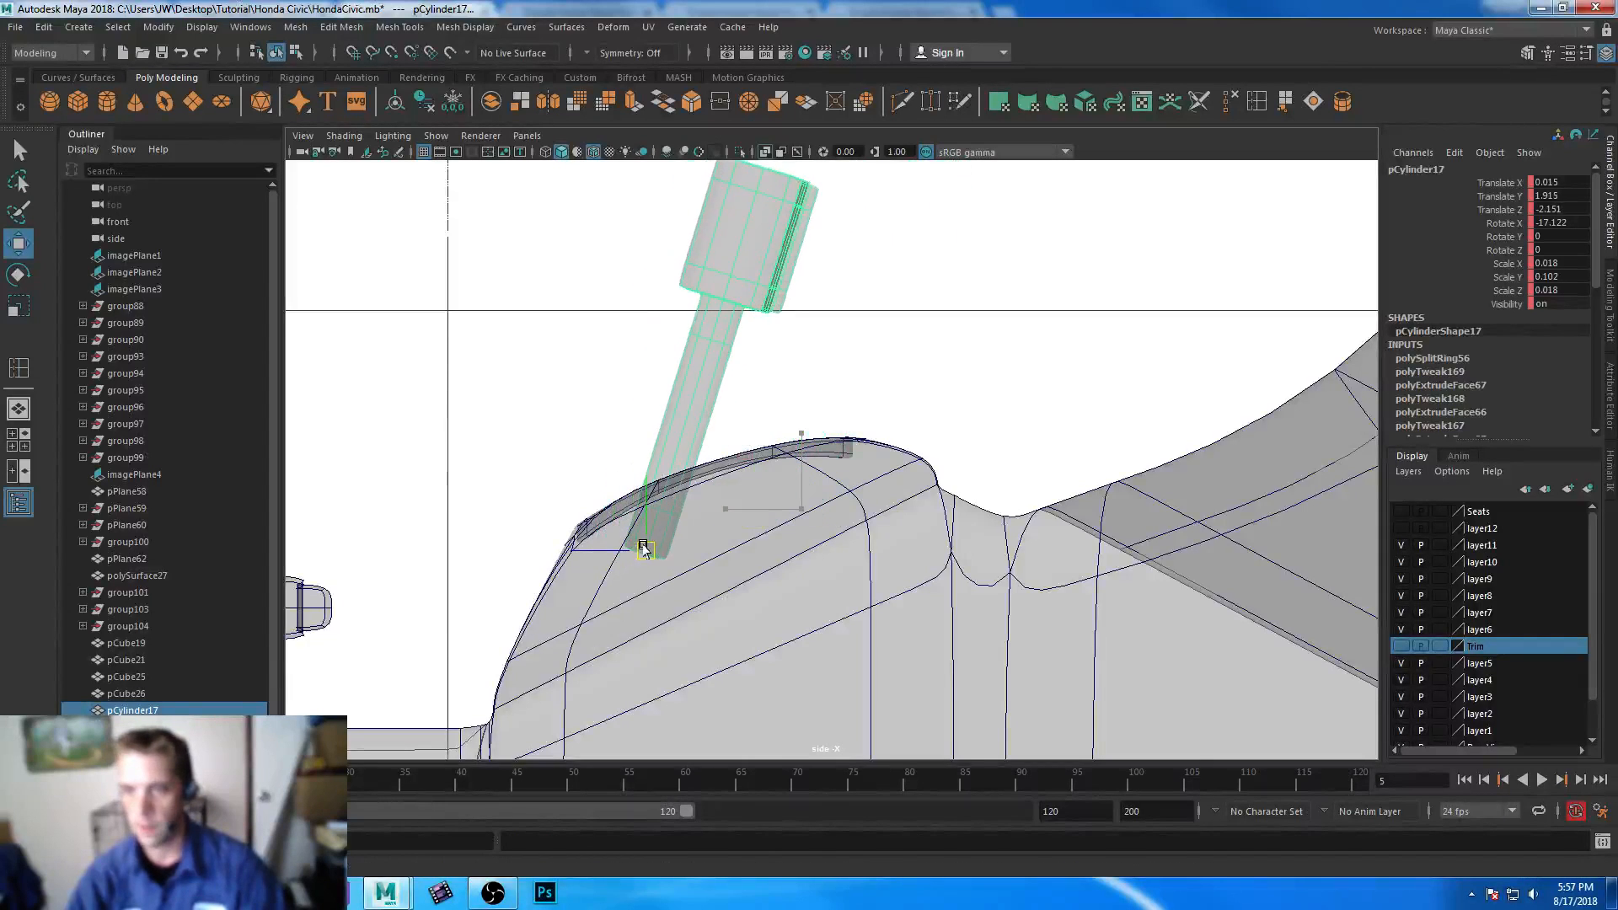
key(e)
drag(622, 478, 559, 511)
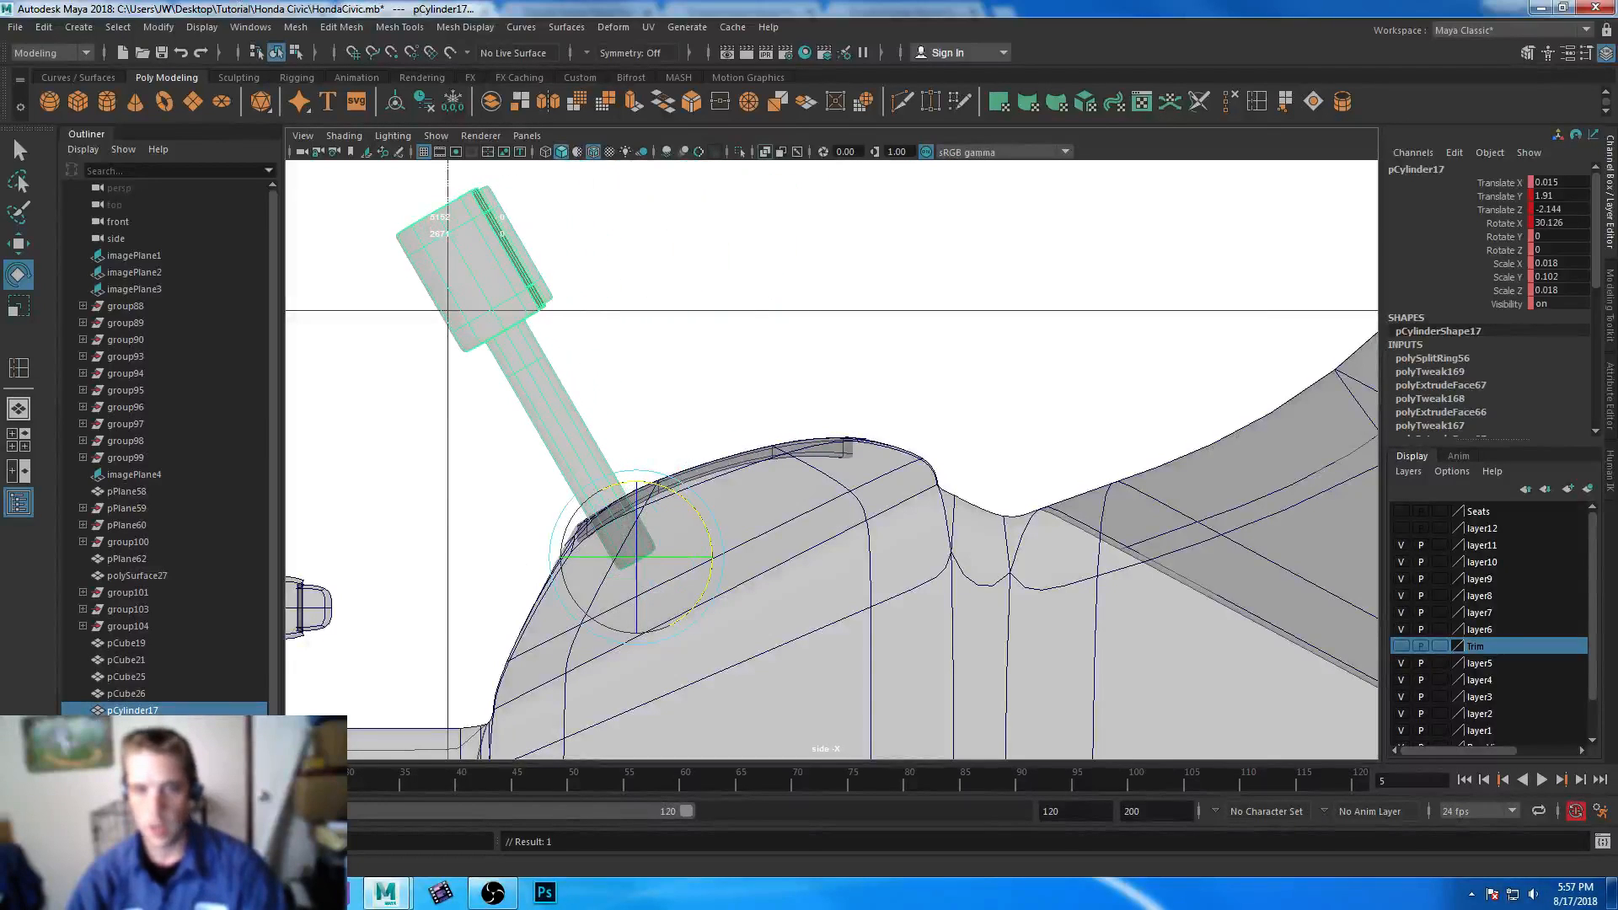
key(alt+v)
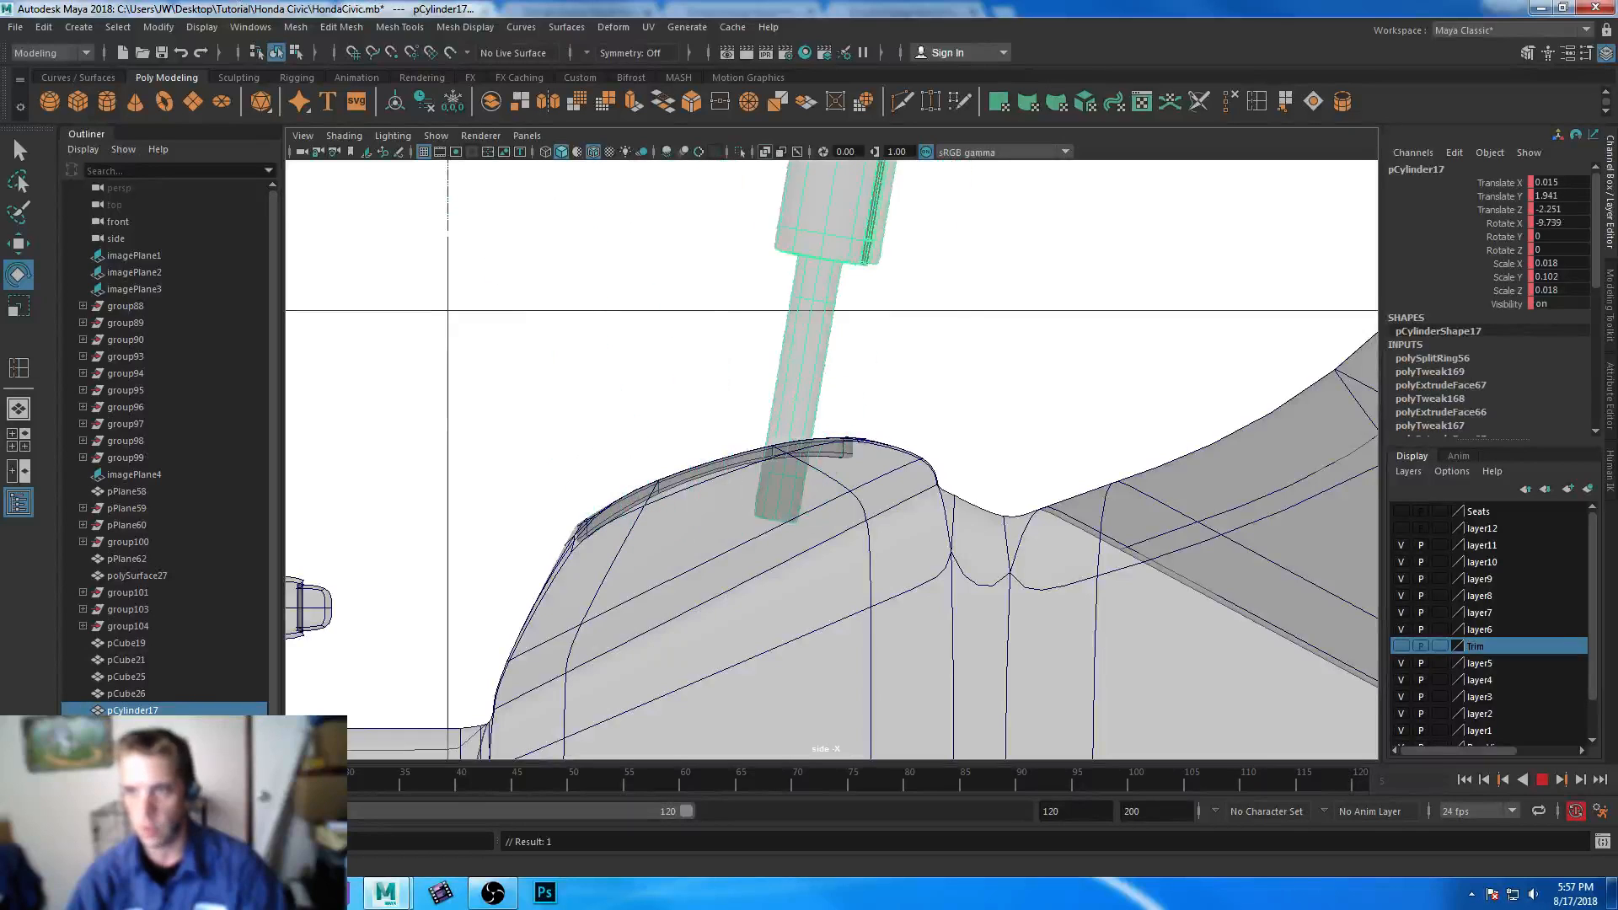
key(alt+v)
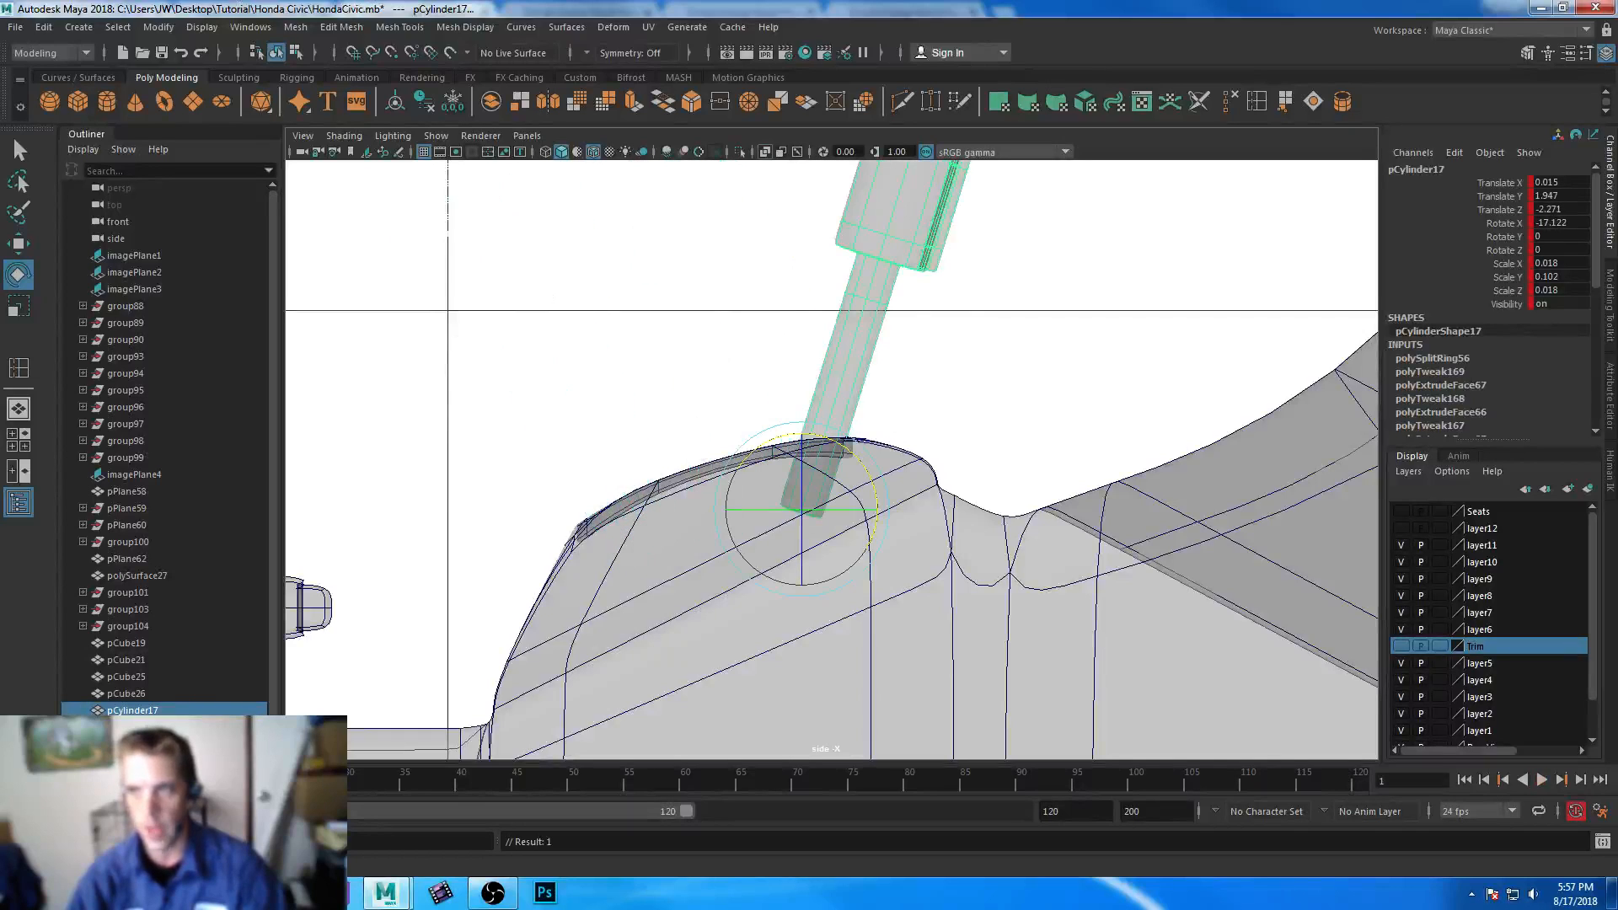
Step: Return to the perspective view, deselect the shifter and save the HondaCivic.mb scene
scroll(691, 413, down, 6)
key(space)
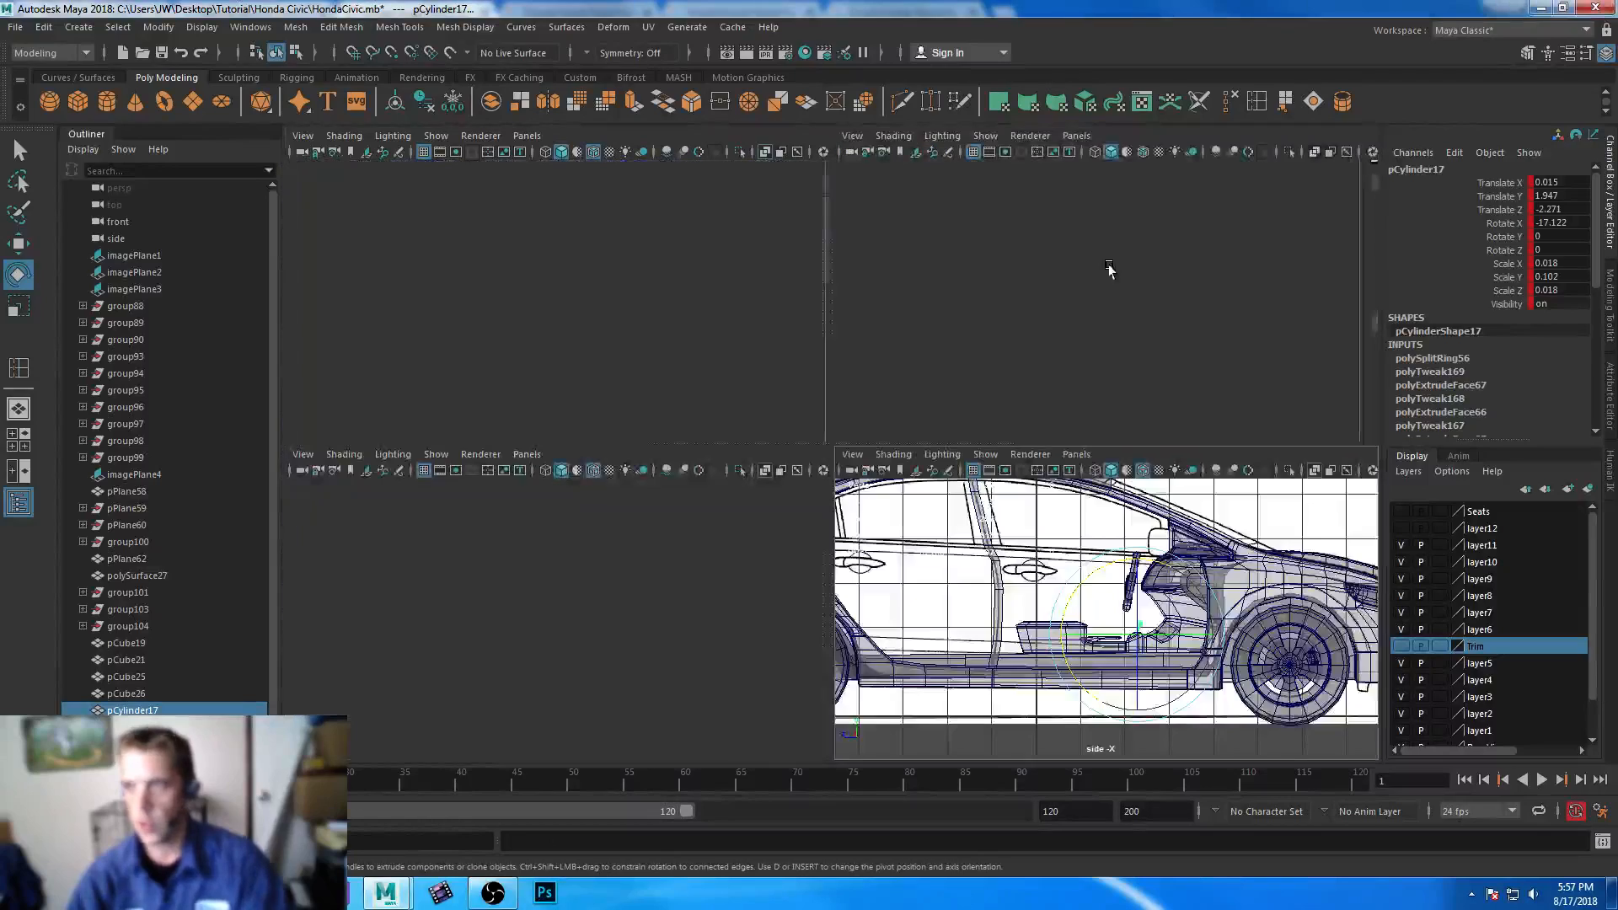
key(space)
alt+drag(759, 438, 965, 531)
alt+right_drag(964, 531, 552, 362)
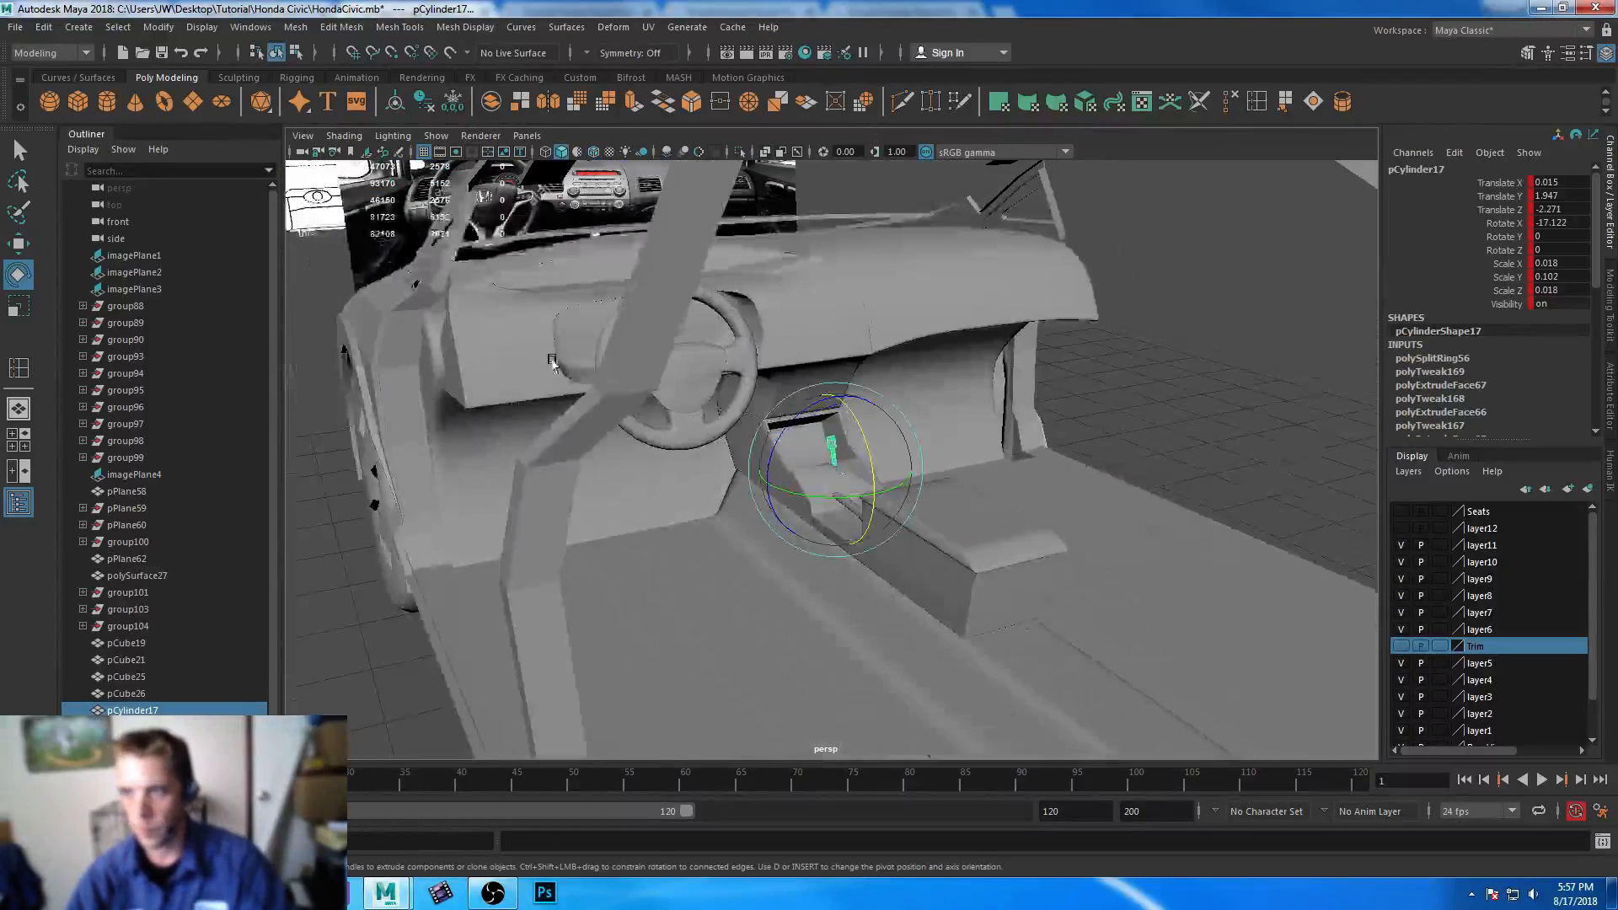
alt+drag(623, 398, 699, 655)
click(449, 207)
alt+middle_drag(658, 502, 660, 390)
alt+drag(660, 390, 603, 368)
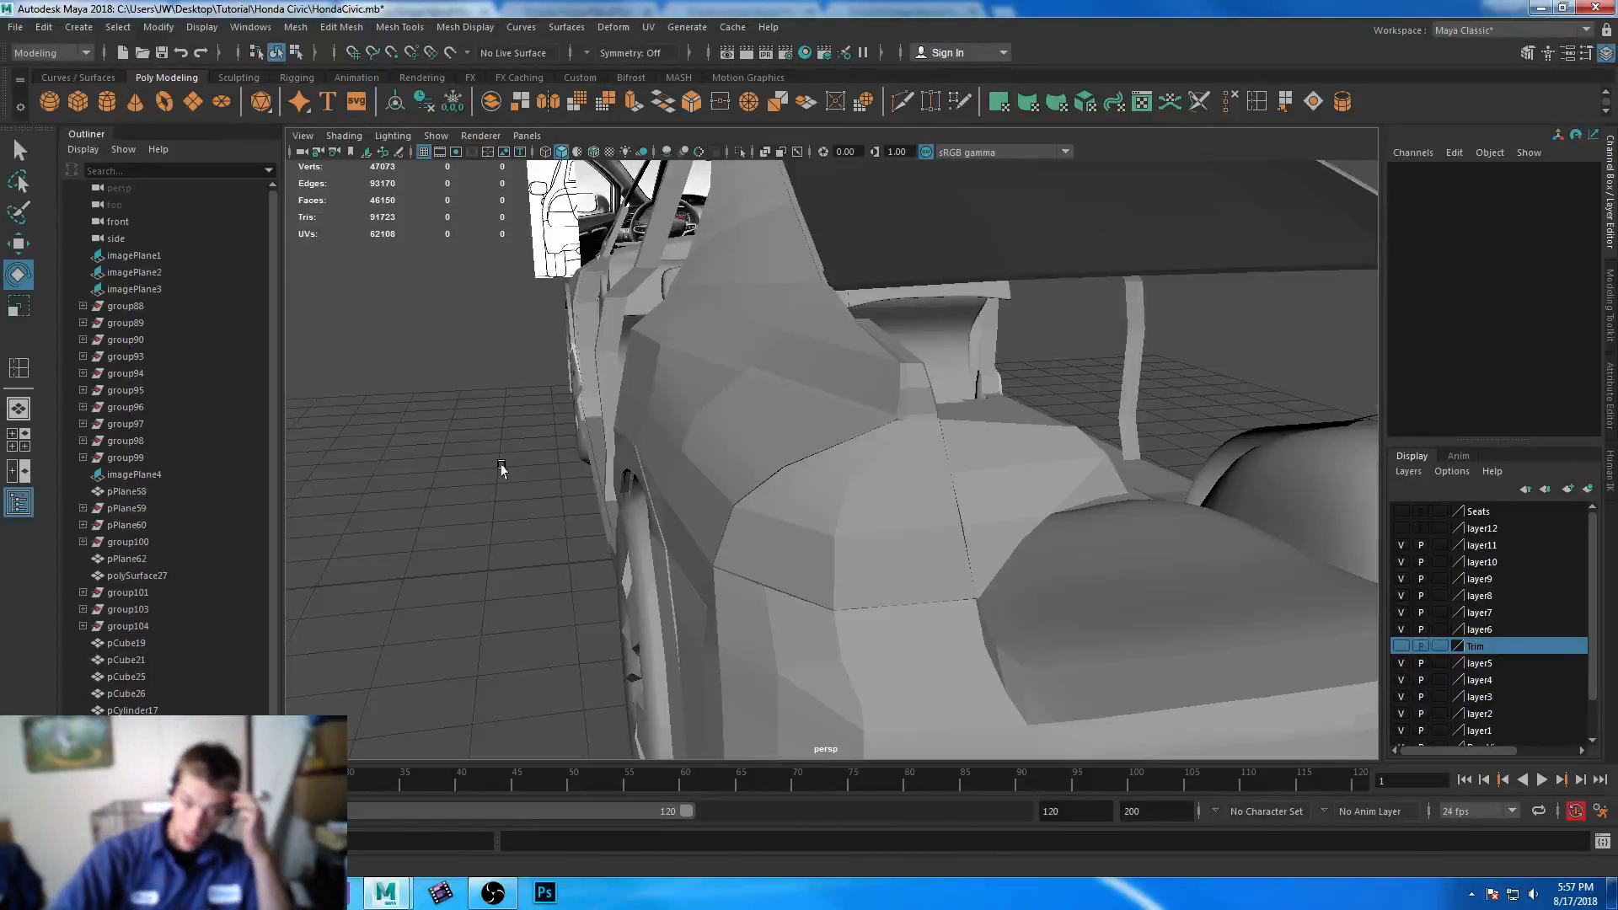
key(ctrl+s)
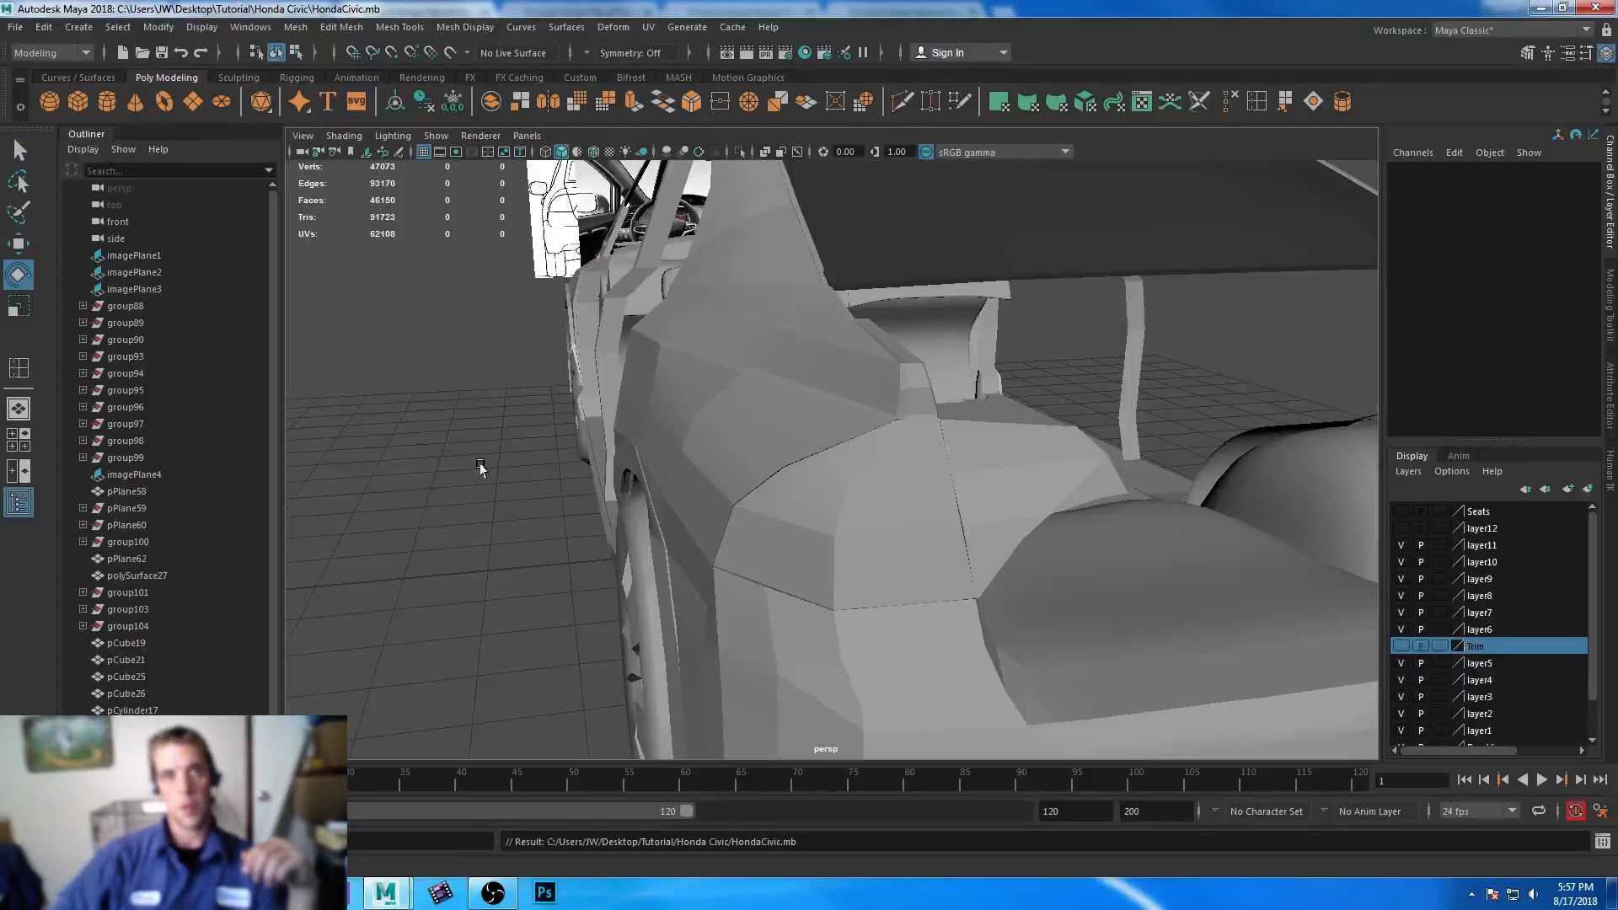